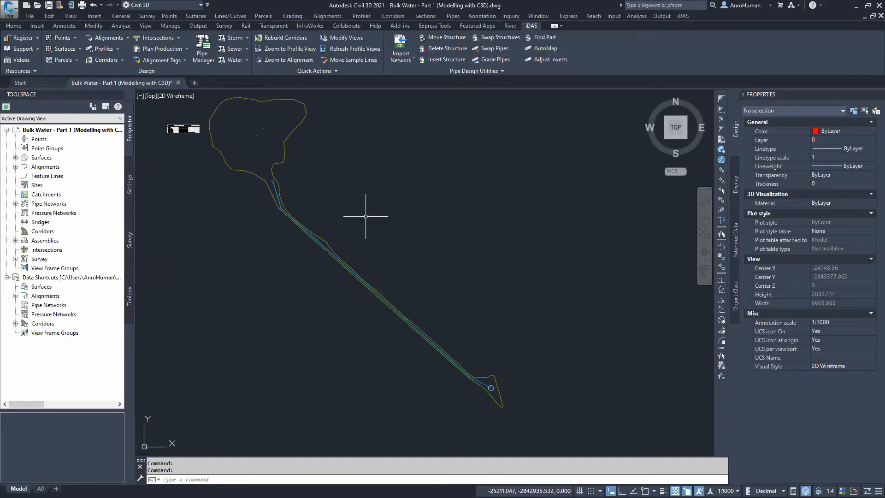
Inspect the pipeline route between the dam and the downstream end by zooming and panning along it
mouse_move(90, 88)
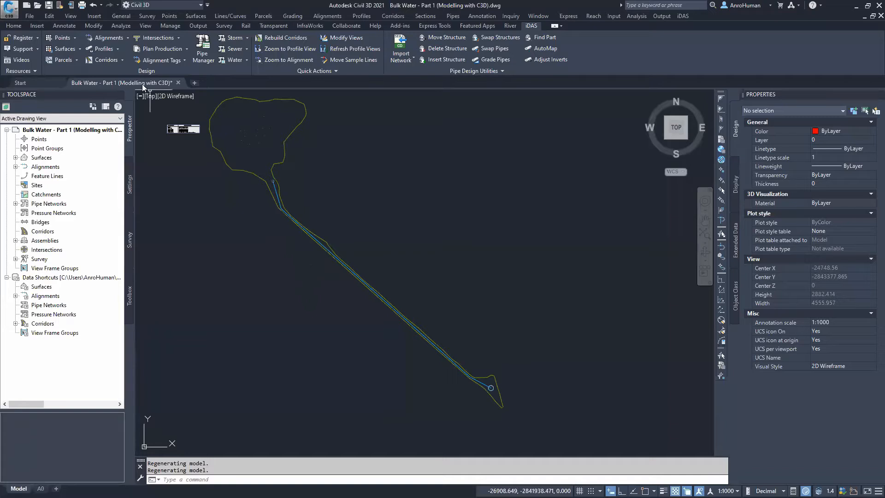
mouse_move(142, 84)
mouse_move(432, 318)
middle_down()
mouse_move(383, 275)
mouse_move(394, 349)
middle_up()
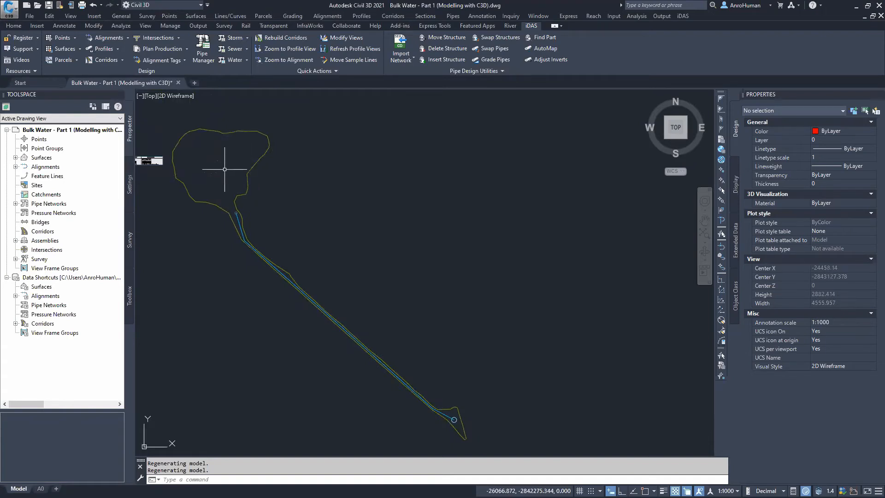
scroll(230, 213, up, 10)
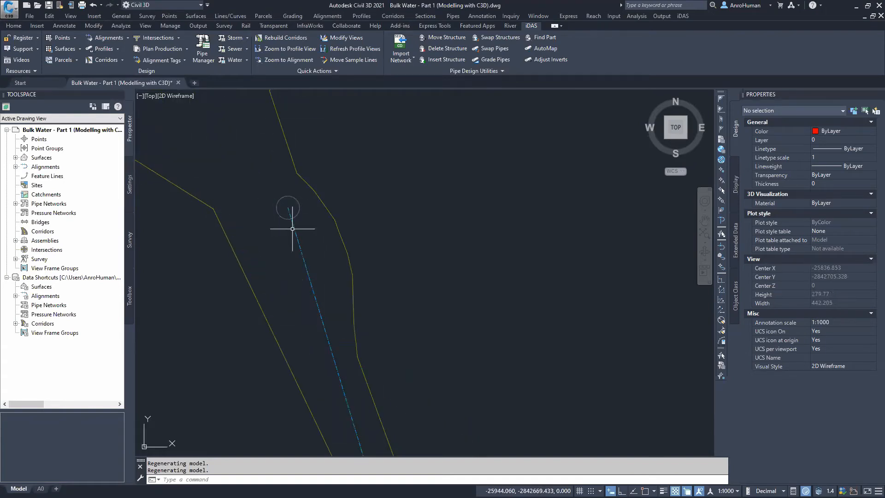
scroll(318, 255, down, 6)
mouse_move(366, 281)
middle_down()
mouse_move(422, 311)
mouse_move(223, 166)
middle_up()
scroll(405, 323, up, 6)
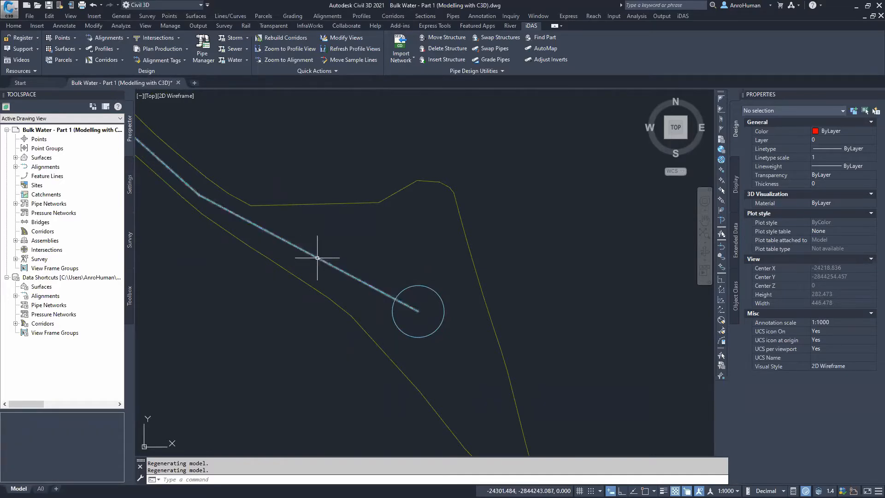
scroll(212, 207, down, 4)
middle_drag(213, 206, 414, 374)
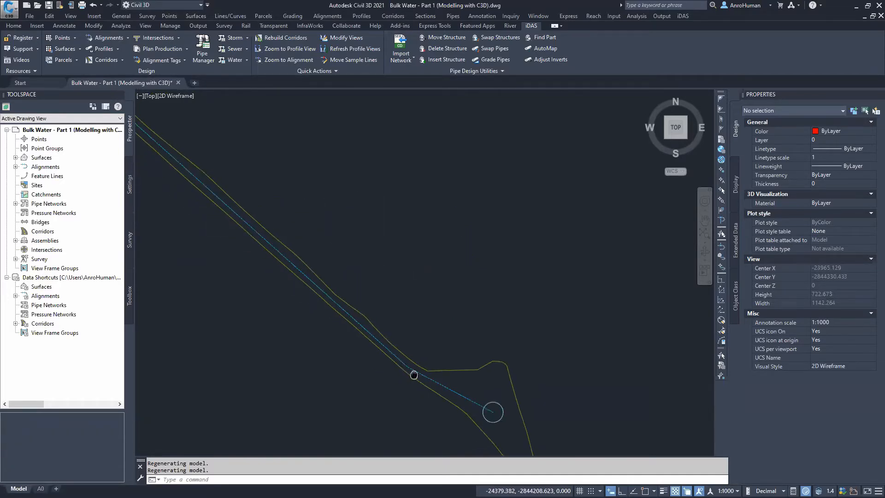
scroll(411, 366, down, 6)
middle_drag(394, 310, 372, 279)
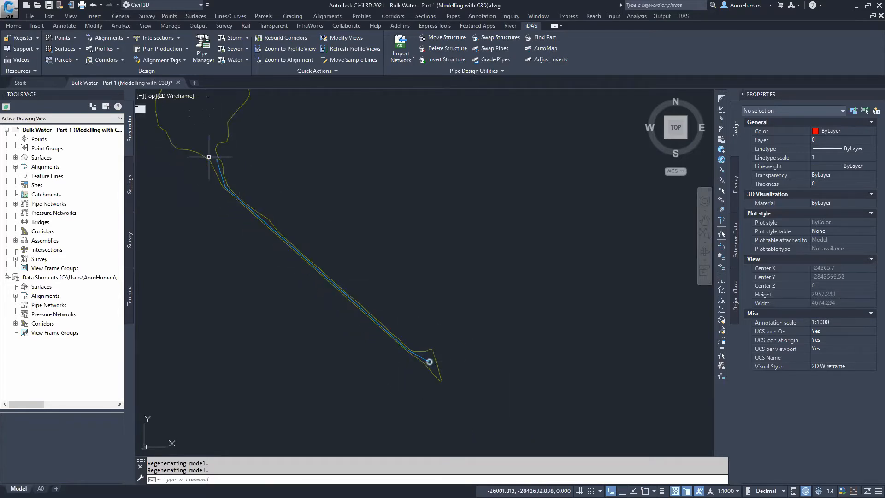
key(ctrl)
key(ctrl)
middle_drag(352, 225, 359, 243)
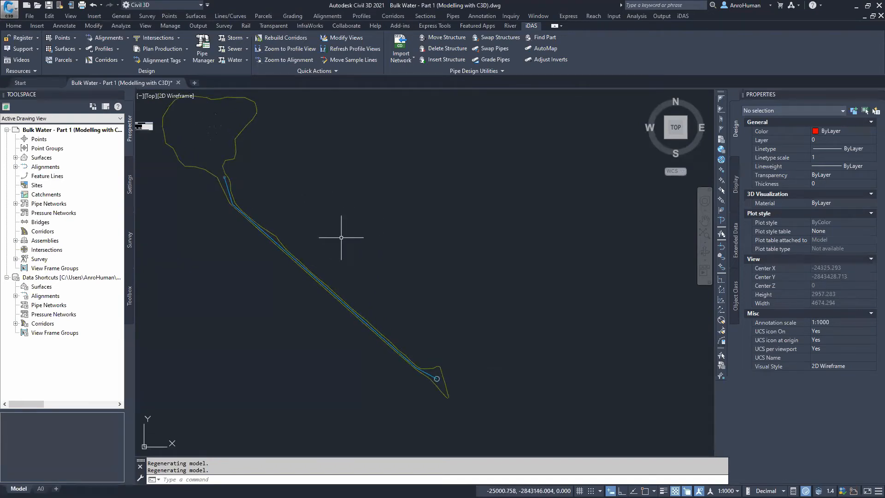
Start creating a pipe network named Bulk Water and choose the Water parts list
click(18, 25)
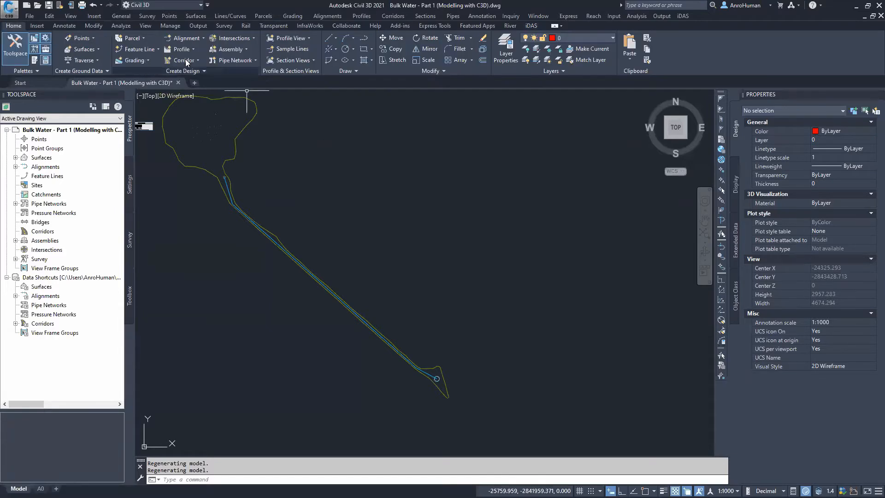
click(229, 63)
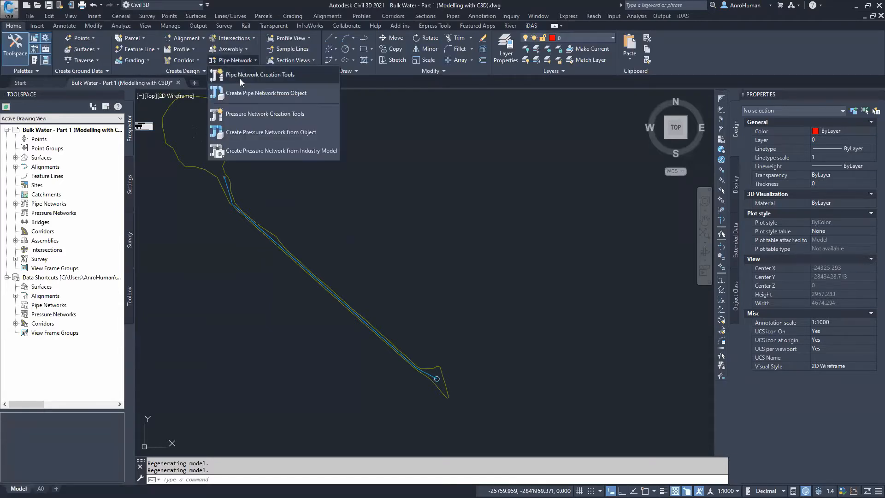
click(239, 78)
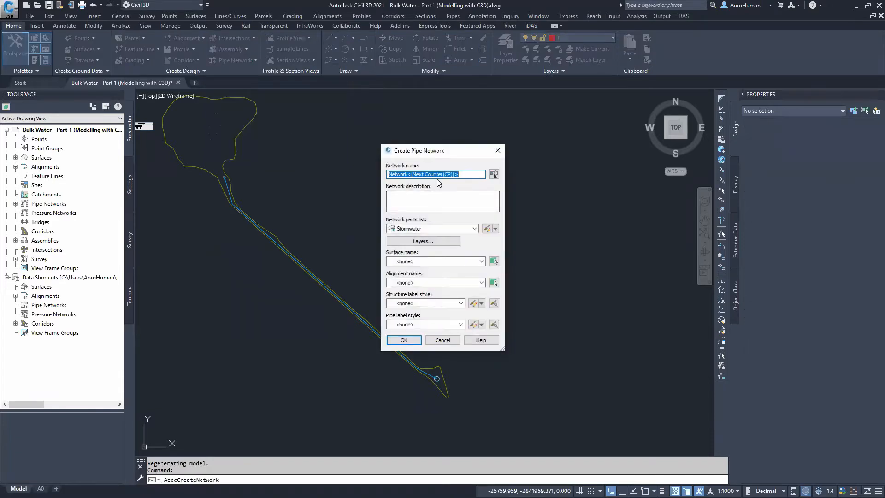
text(Bulk Water)
click(450, 229)
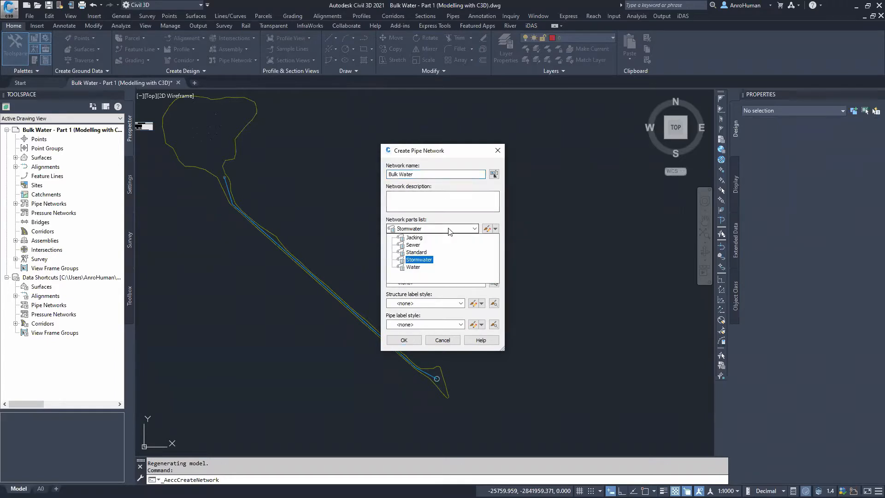
click(414, 267)
click(413, 268)
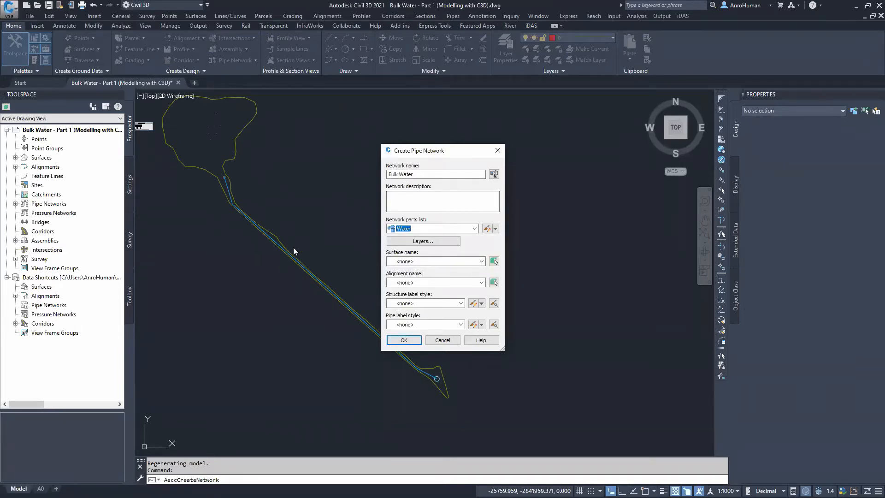
Set the network's surface to Final Surface and alignment to Bulk Water, then confirm the dialog
click(433, 261)
click(420, 277)
click(421, 282)
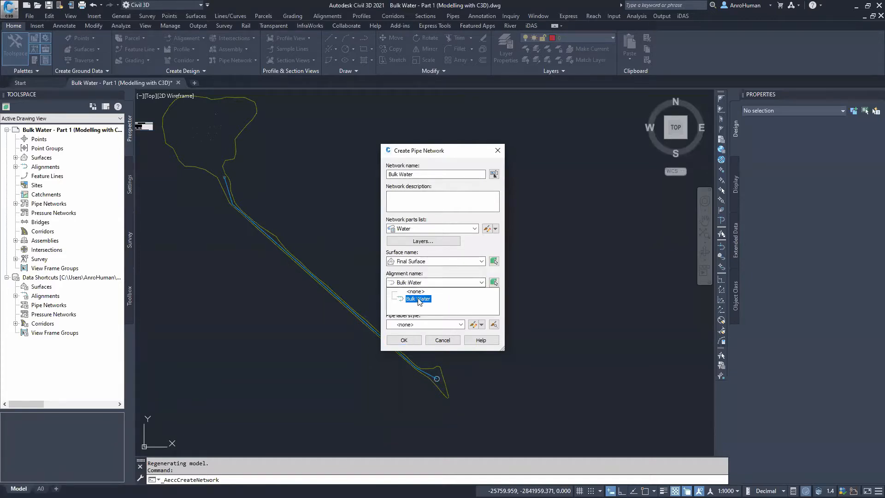
click(418, 299)
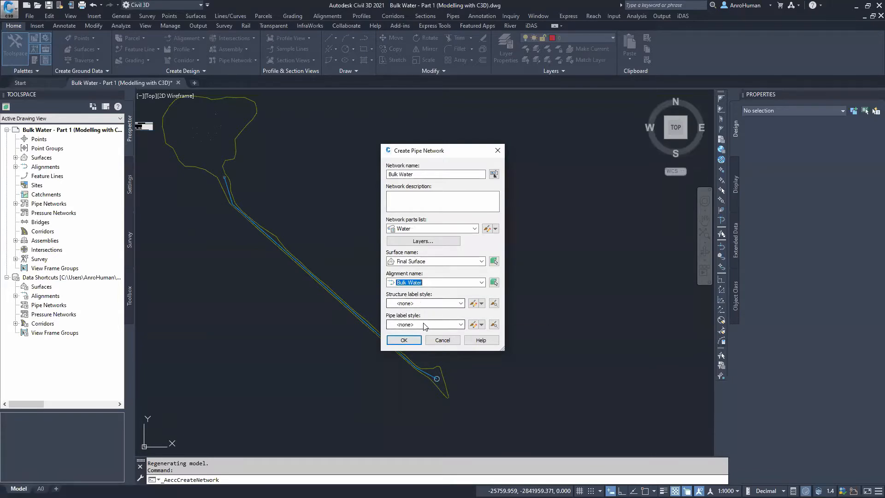
click(405, 340)
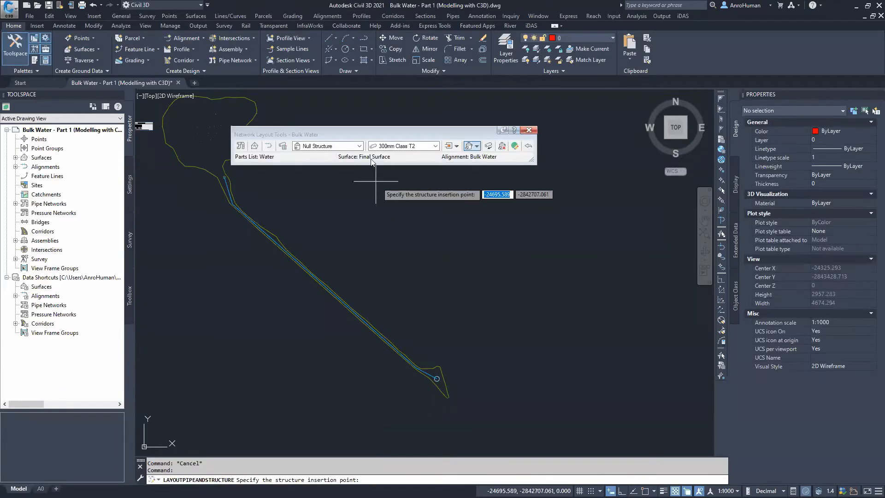
Choose JUNCTION as the structure type in the network layout tools
drag(383, 134, 415, 131)
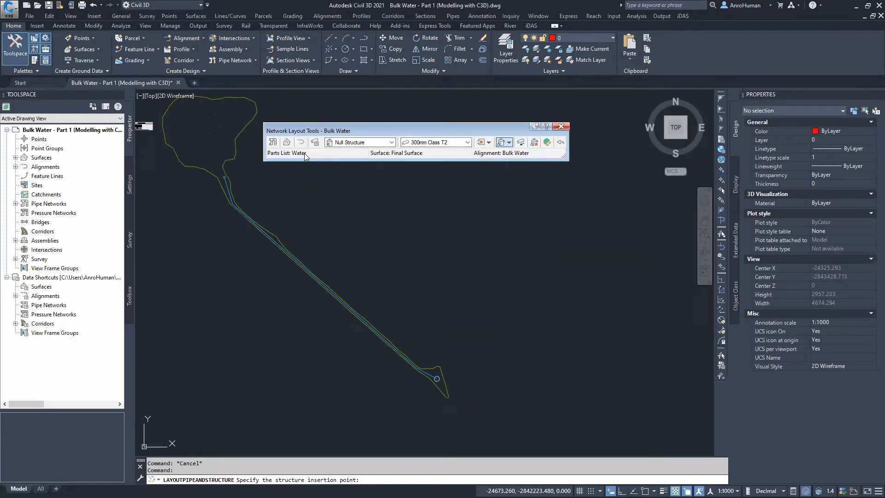
click(382, 143)
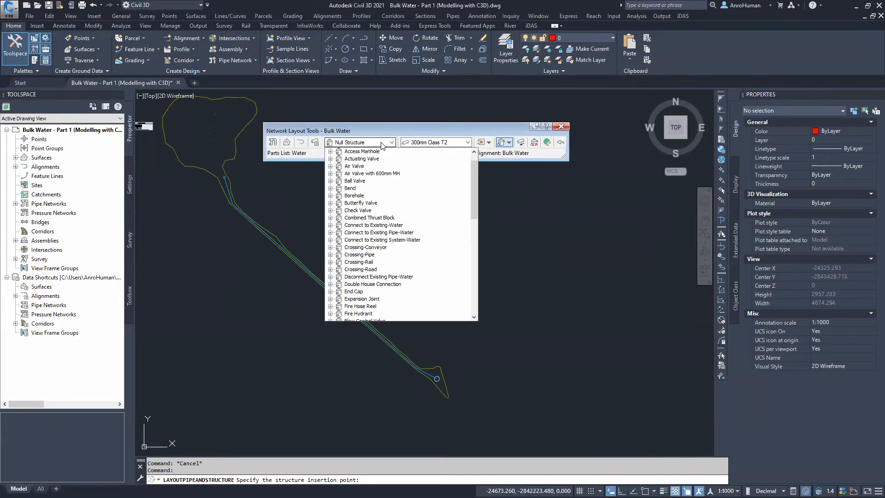
mouse_move(476, 173)
mouse_down()
mouse_move(475, 209)
mouse_move(471, 165)
mouse_up()
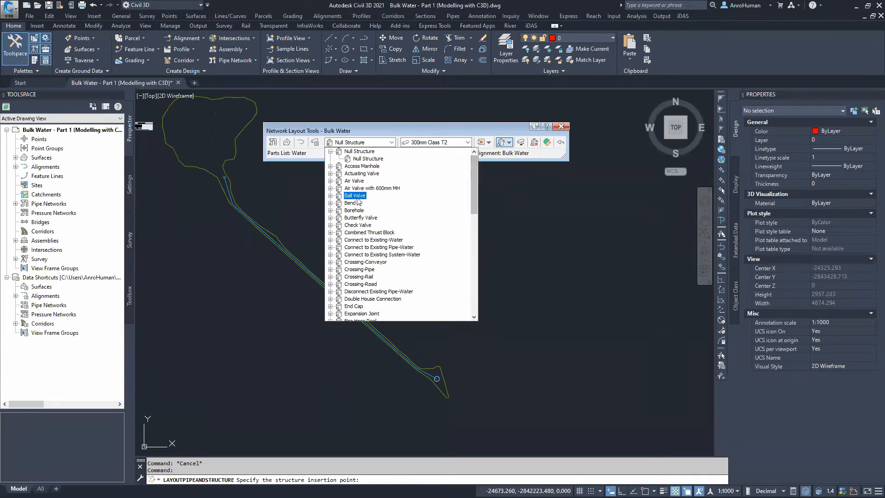
scroll(475, 221, down, 6)
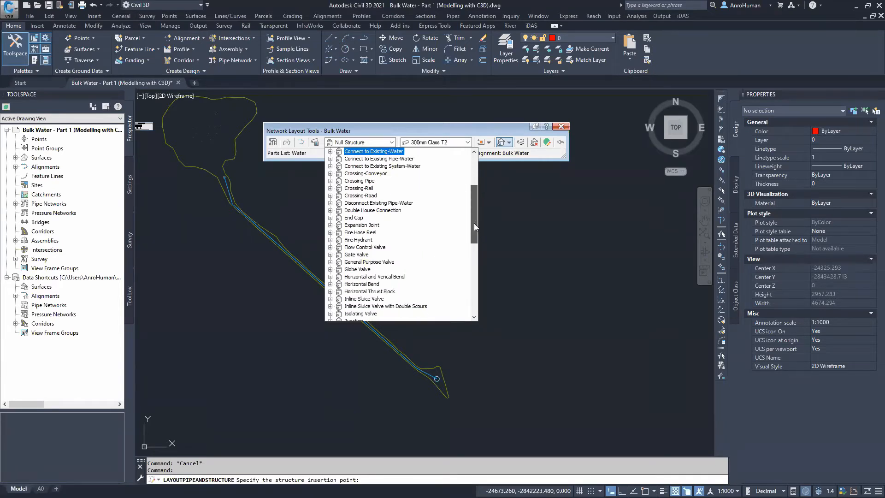
drag(472, 236, 472, 239)
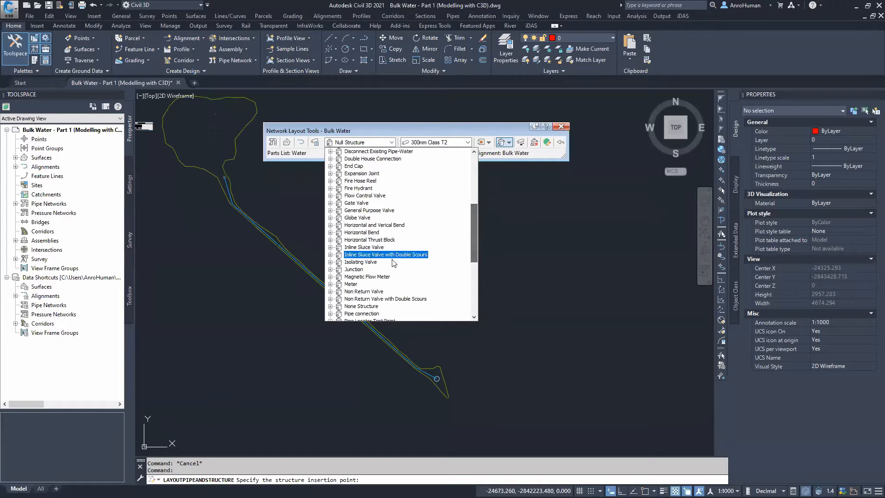
click(350, 269)
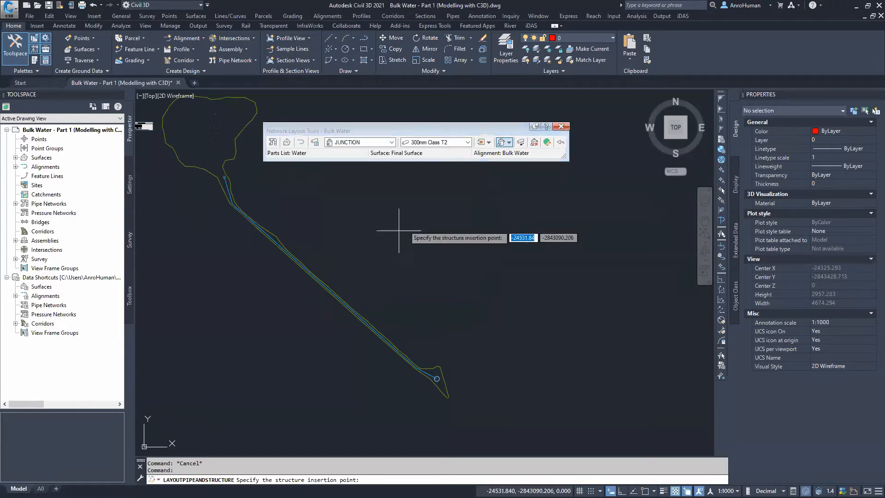
Choose 250mm Class 12 from the Duroflo uPVC Class 12 SABS 966 Part 1 pipes
click(454, 144)
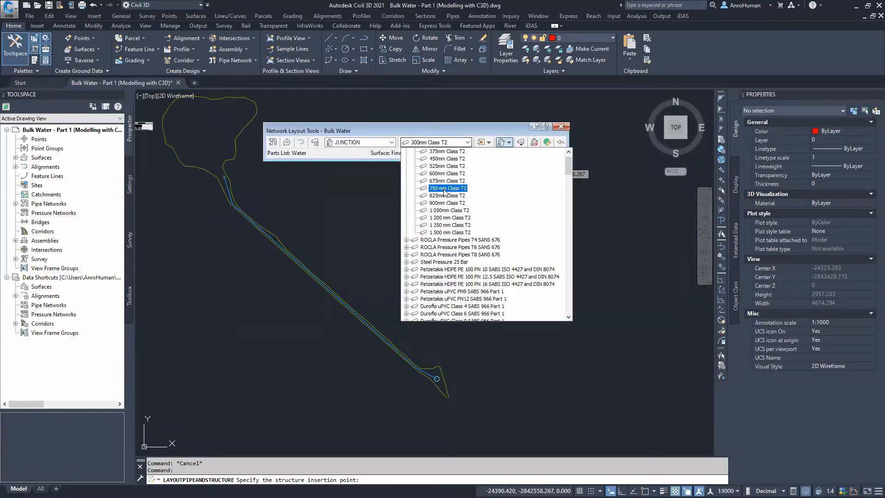
scroll(446, 194, up, 1)
scroll(447, 198, down, 4)
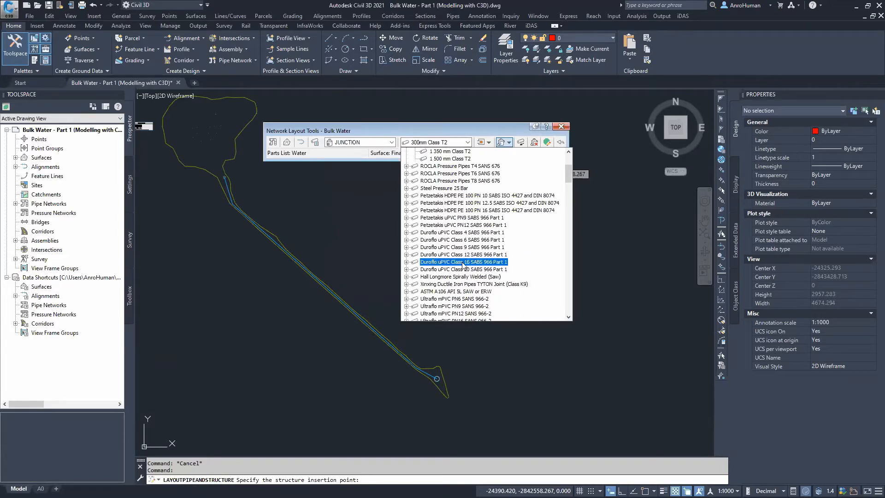
click(407, 255)
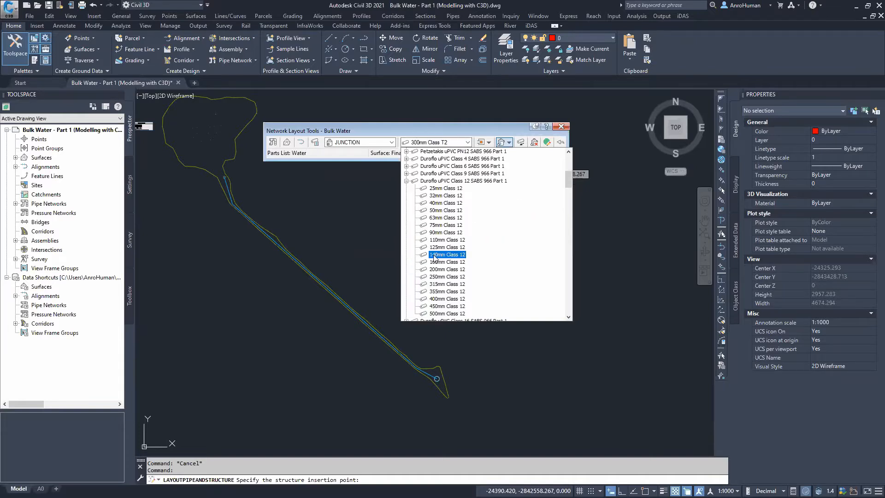
click(445, 277)
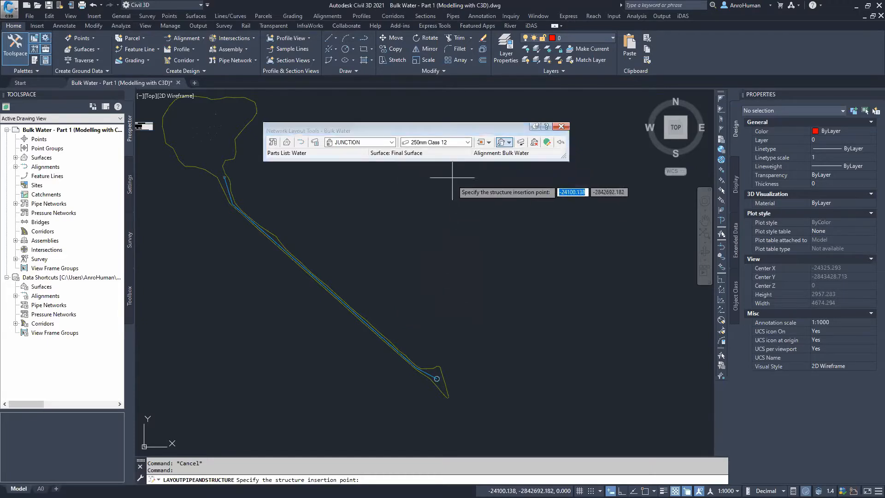
Set the layout to Pipes and Structures and place the first junctions by snapping to endpoints along the pipeline route
click(509, 143)
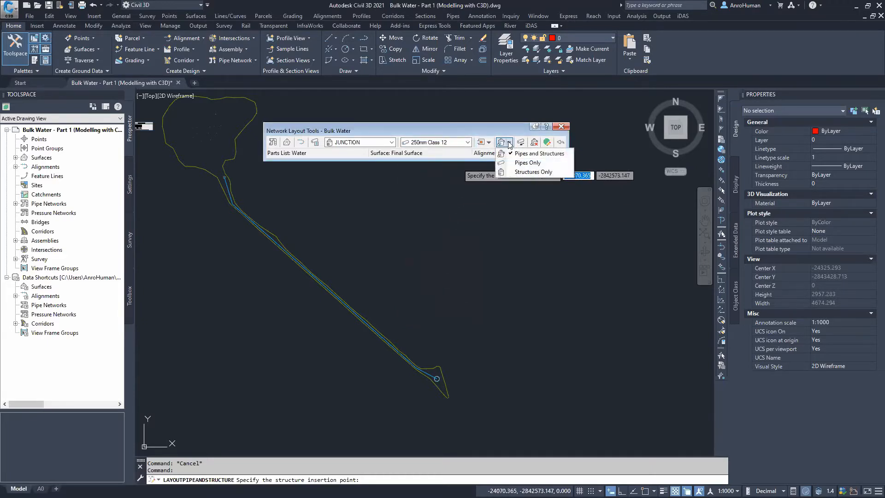
click(530, 154)
scroll(415, 325, up, 3)
scroll(316, 237, up, 5)
shift+right_click(360, 263)
key(e)
click(360, 265)
scroll(279, 196, down, 4)
middle_drag(279, 196, 417, 314)
shift+right_click(295, 265)
key(e)
click(285, 257)
Continue placing junctions on successive route endpoints up to the bend near the dam, then finish the layout run
middle_drag(200, 184, 410, 381)
scroll(257, 244, down, 4)
mouse_move(257, 243)
middle_down()
mouse_move(427, 381)
mouse_move(279, 236)
mouse_move(457, 392)
middle_up()
scroll(277, 234, down, 4)
scroll(322, 269, up, 2)
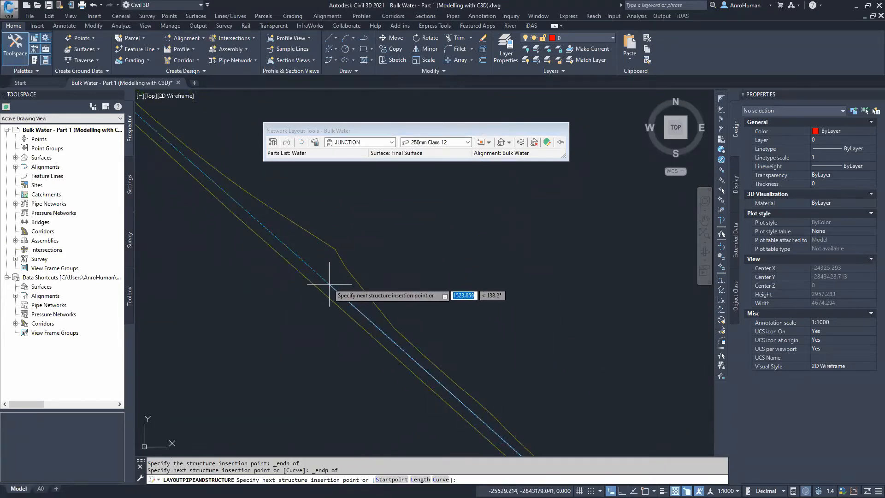
shift+right_click(325, 283)
key(e)
click(324, 282)
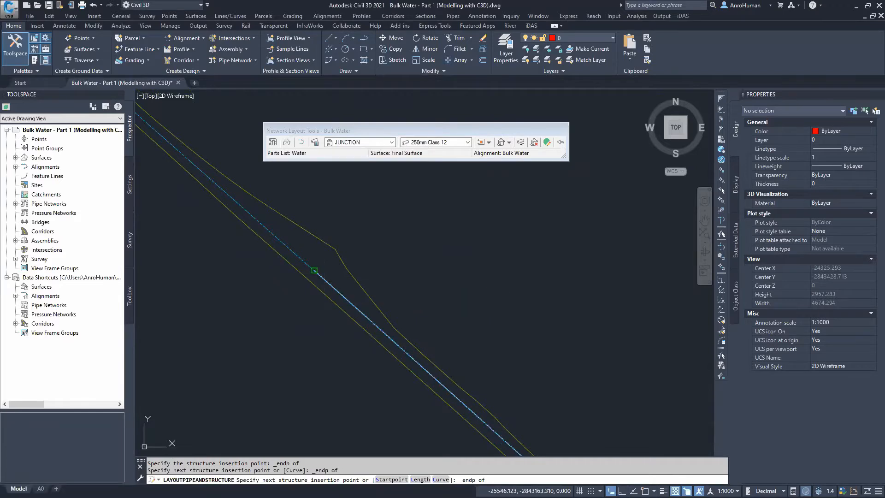
middle_drag(233, 190, 459, 402)
shift+right_click(323, 276)
key(e)
click(293, 269)
middle_drag(265, 206, 325, 339)
shift+right_click(300, 233)
key(e)
click(301, 231)
right_click(372, 234)
click(418, 242)
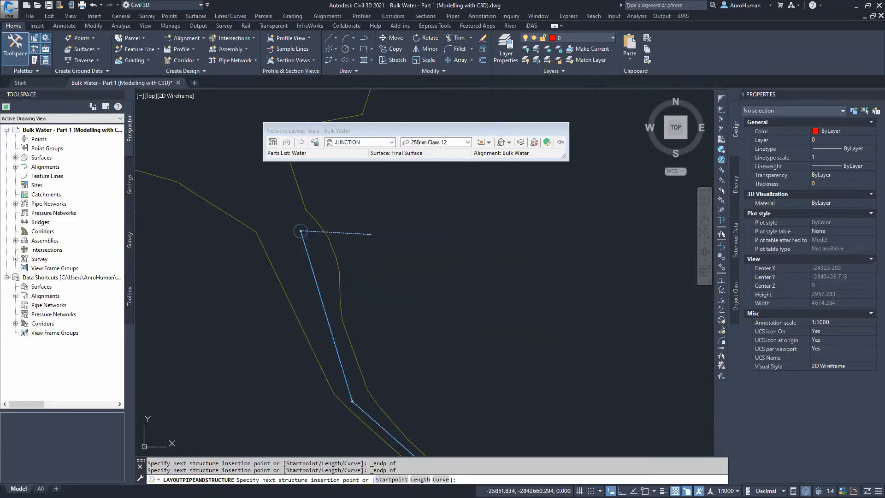
Review the laid-out pipe network along the full route down to its downstream end
scroll(387, 284, down, 3)
mouse_move(428, 317)
middle_down()
mouse_move(322, 215)
mouse_move(436, 307)
mouse_move(350, 242)
middle_up()
scroll(440, 311, down, 4)
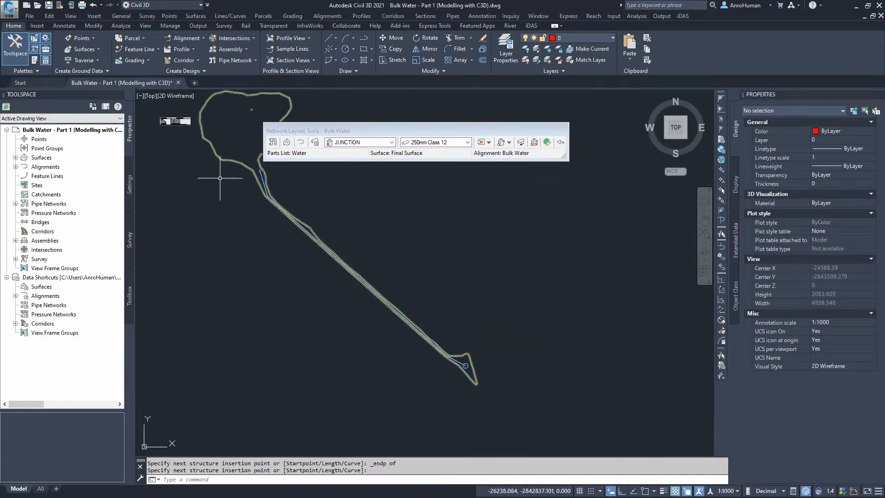
mouse_move(218, 174)
middle_down()
mouse_move(241, 202)
mouse_move(253, 243)
middle_up()
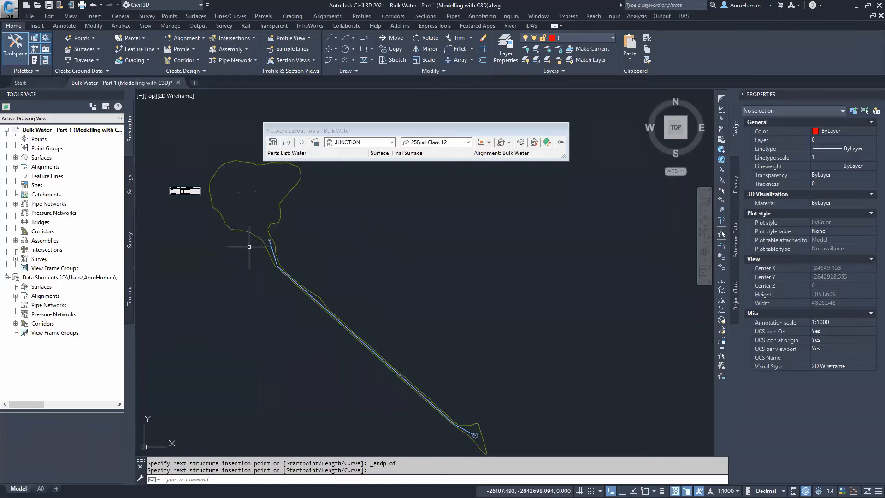
middle_drag(358, 303, 302, 242)
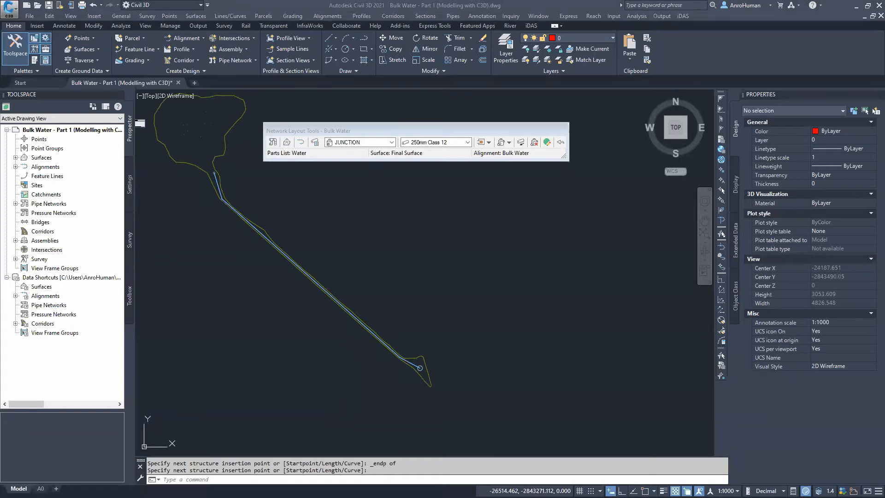
mouse_move(372, 236)
middle_down()
mouse_move(369, 323)
mouse_move(353, 251)
middle_up()
scroll(404, 382, up, 8)
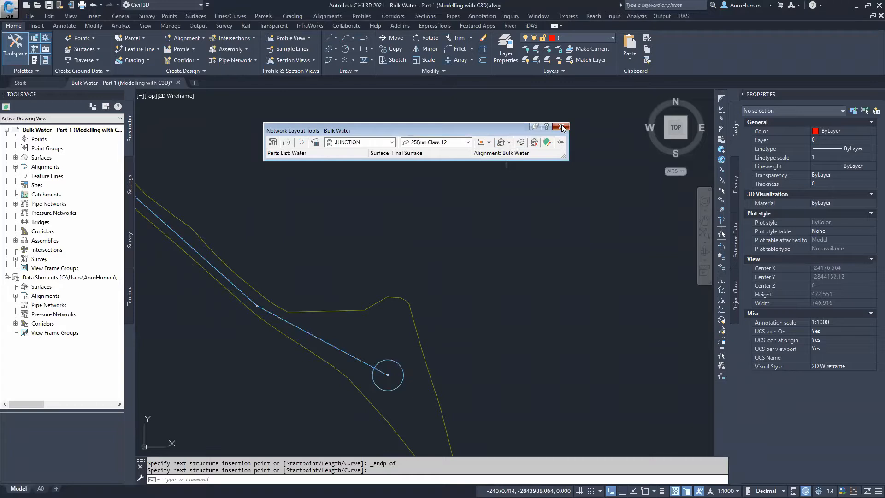
Close the network layout tools, end the command, and select the junction at the pipeline's downstream end
click(562, 126)
mouse_move(269, 217)
middle_down()
mouse_move(350, 282)
mouse_move(353, 202)
middle_up()
middle_drag(444, 331, 388, 264)
scroll(414, 294, up, 4)
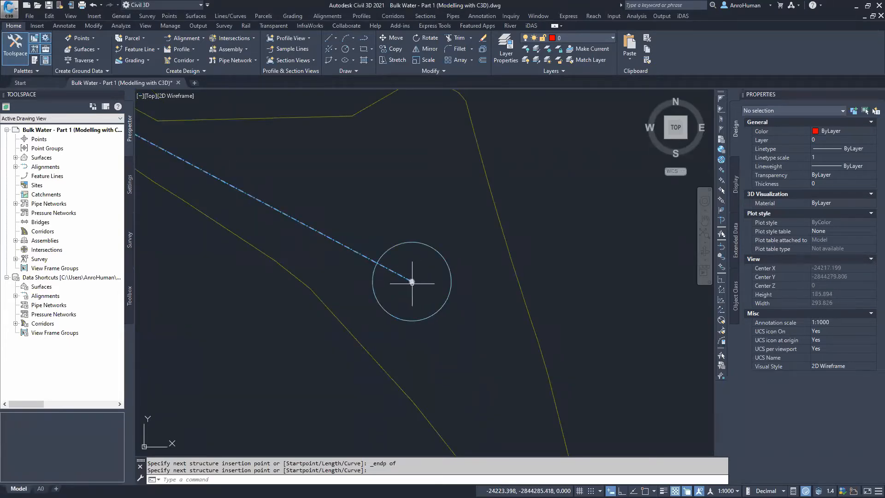
key(Return)
click(412, 282)
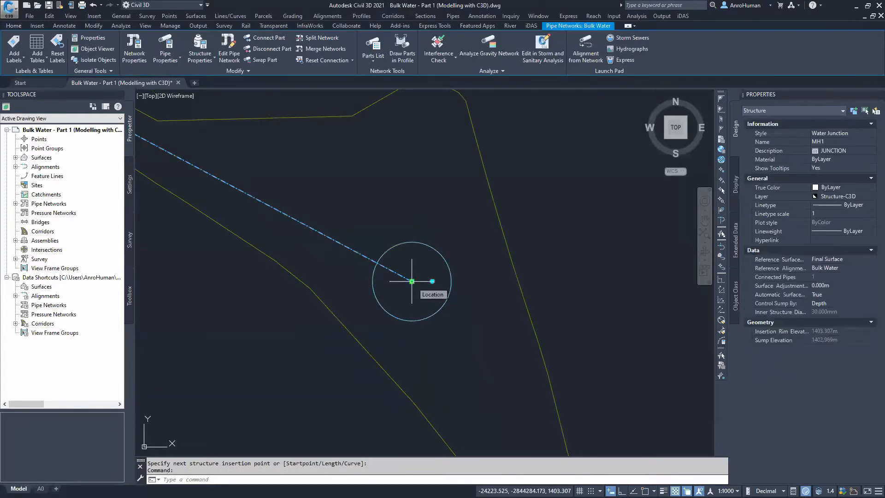
Swap the junction at the pipeline's downstream end for the RESERVOIR structure
scroll(414, 283, up, 10)
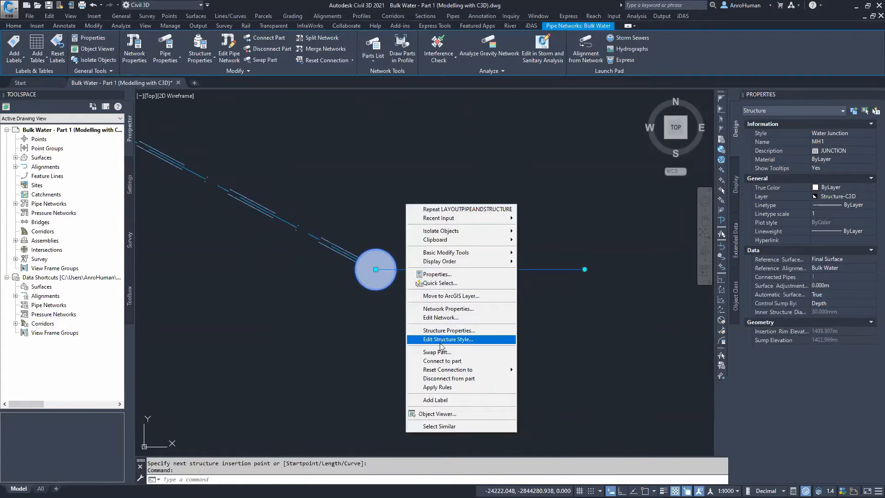
click(443, 353)
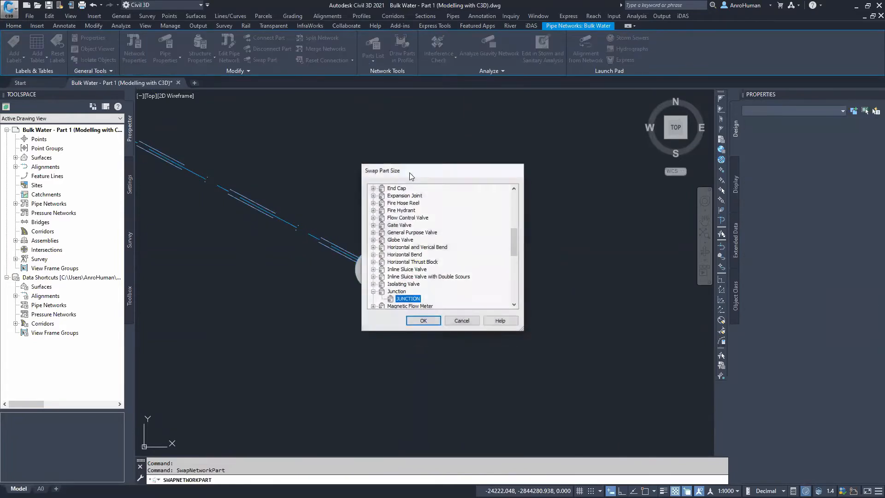
scroll(405, 249, down, 8)
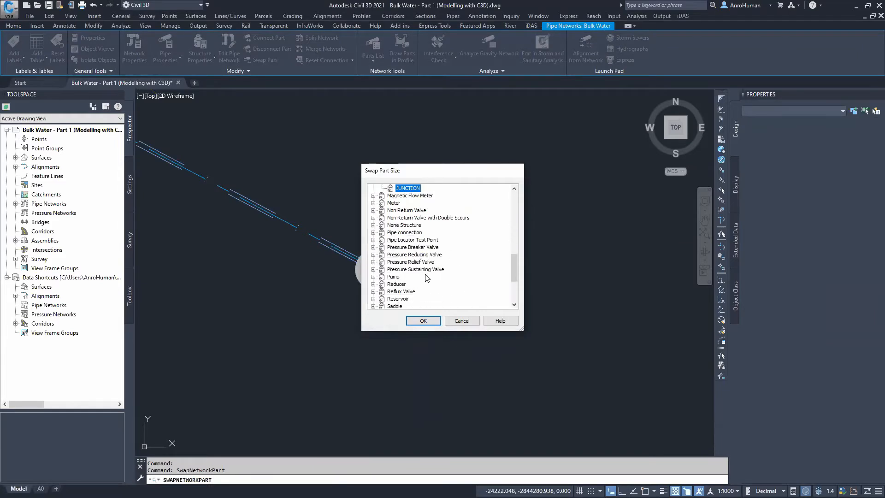
scroll(392, 263, up, 1)
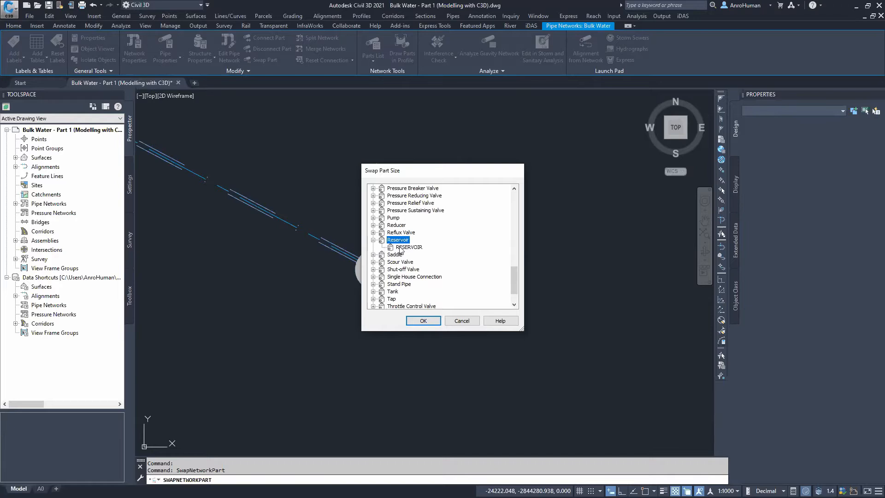
click(423, 320)
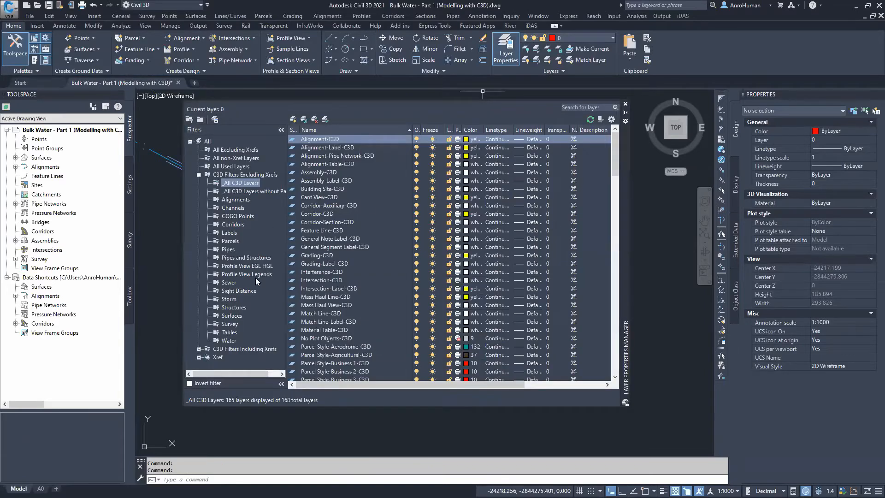
Freeze the Structure-Water-Masking-Plan-C3D and Structure-Water-Masking-Profile-C3D layers in the Water layer filter
click(229, 340)
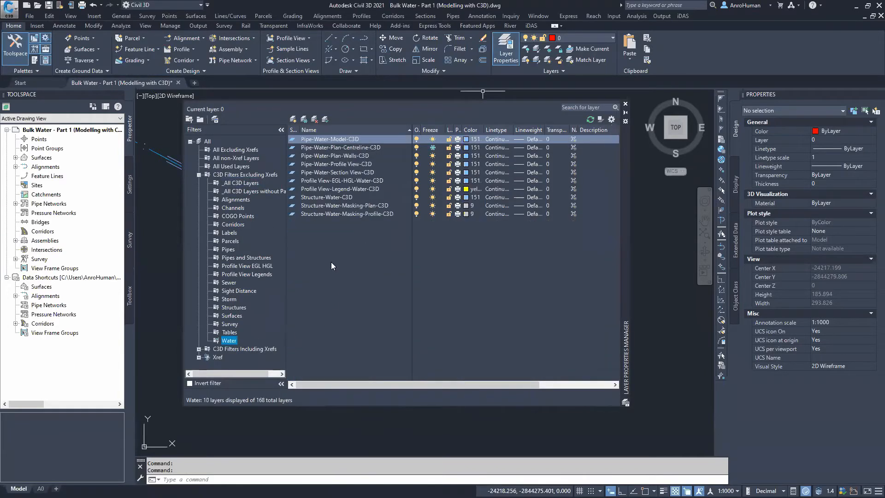
click(343, 213)
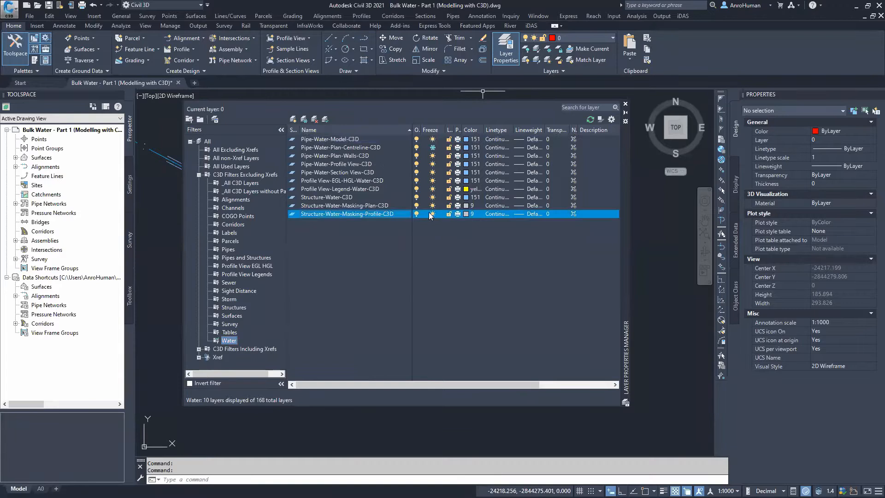
click(433, 206)
click(433, 214)
click(626, 104)
Swap the junction at the pipeline's upstream end near the dam for the TANK structure
scroll(321, 235, down, 4)
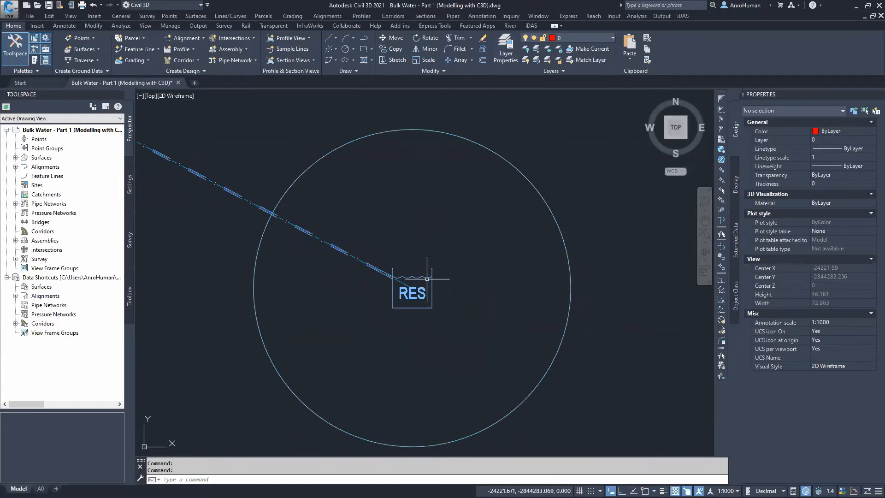
scroll(300, 209, down, 8)
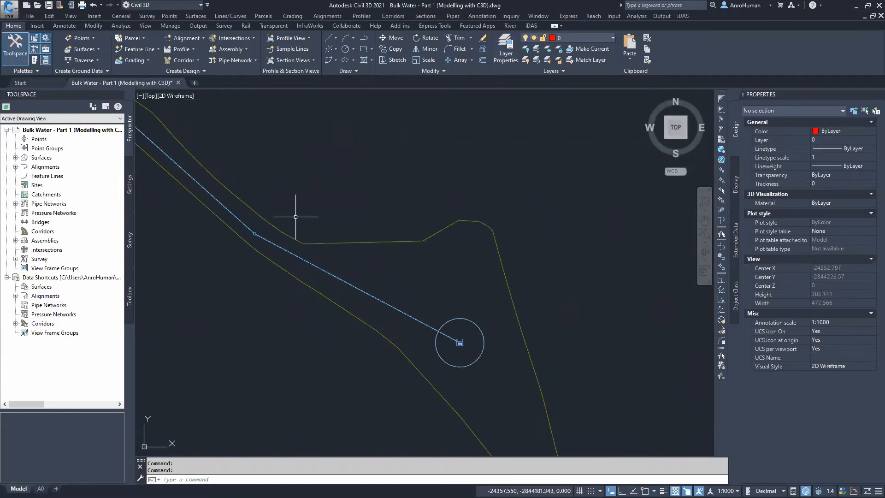
middle_drag(278, 211, 441, 364)
scroll(311, 217, down, 6)
middle_drag(314, 217, 564, 423)
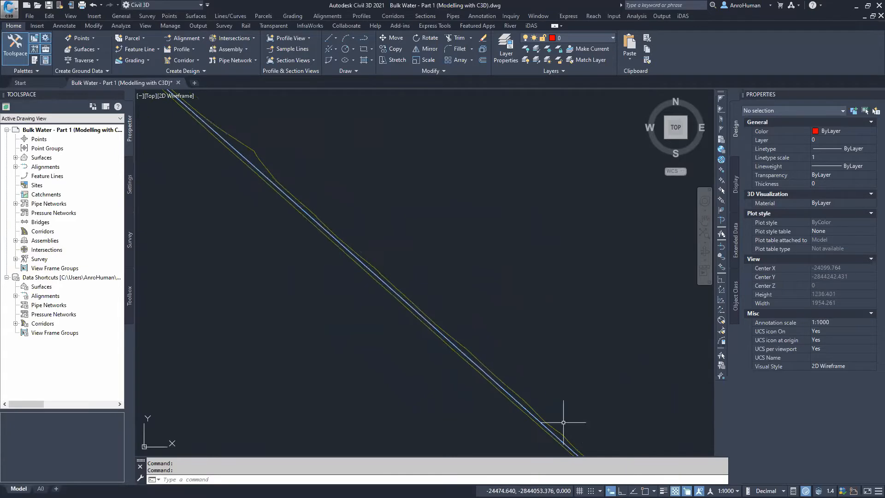
scroll(353, 242, up, 15)
scroll(312, 247, up, 2)
click(302, 247)
right_click(334, 221)
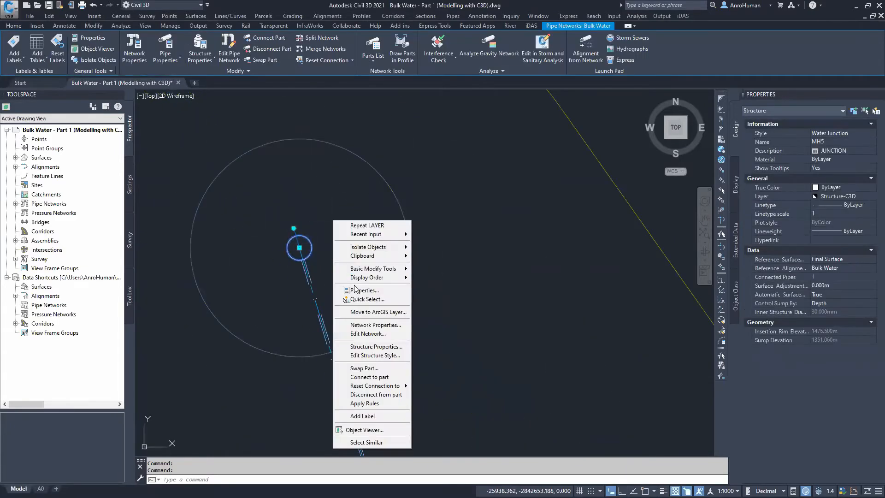
click(369, 369)
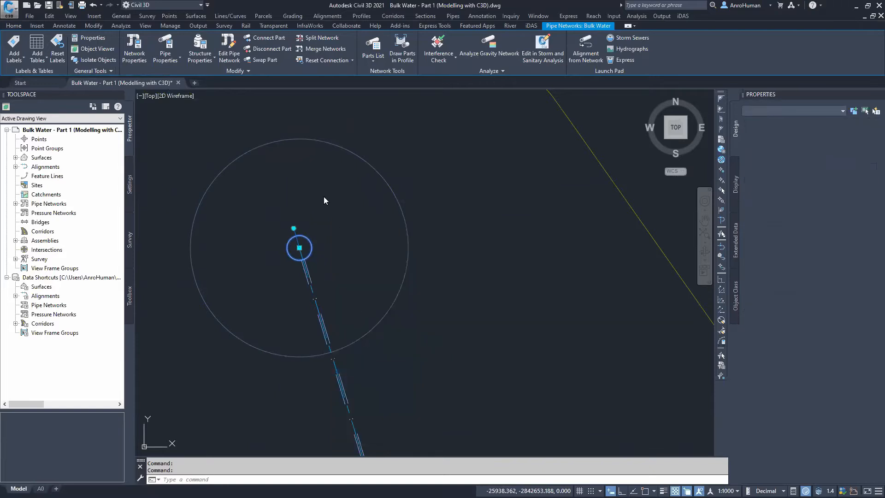
scroll(399, 286, down, 8)
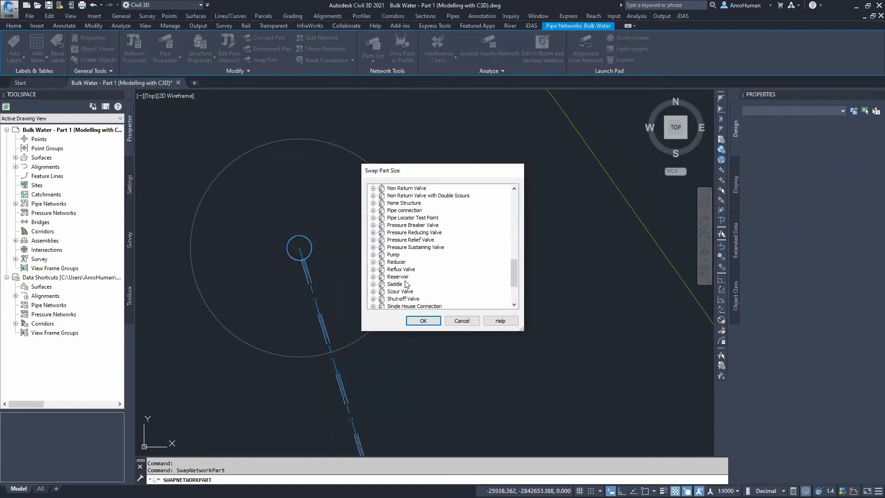
click(373, 262)
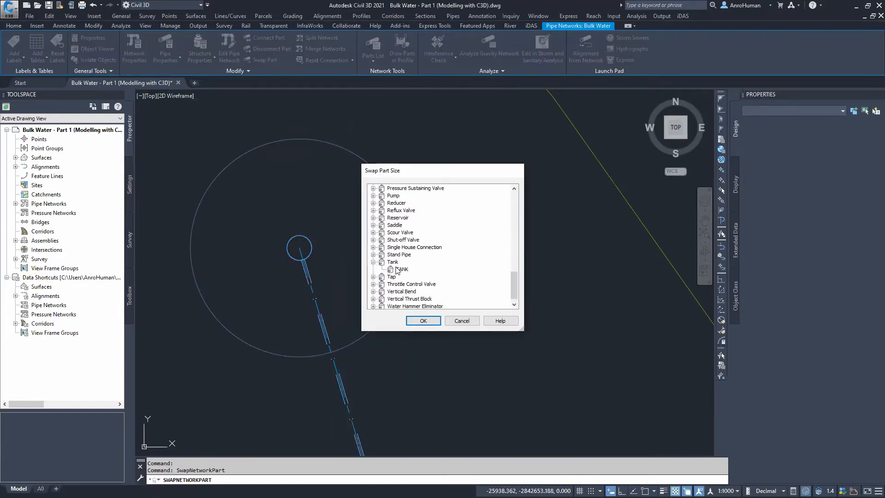
click(423, 321)
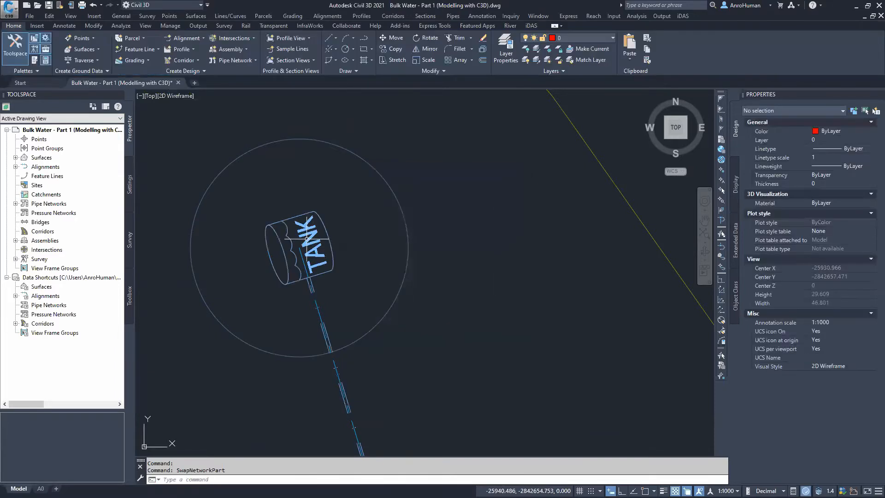
Rotate the tank structure slightly using its rotation grip
click(325, 232)
click(320, 246)
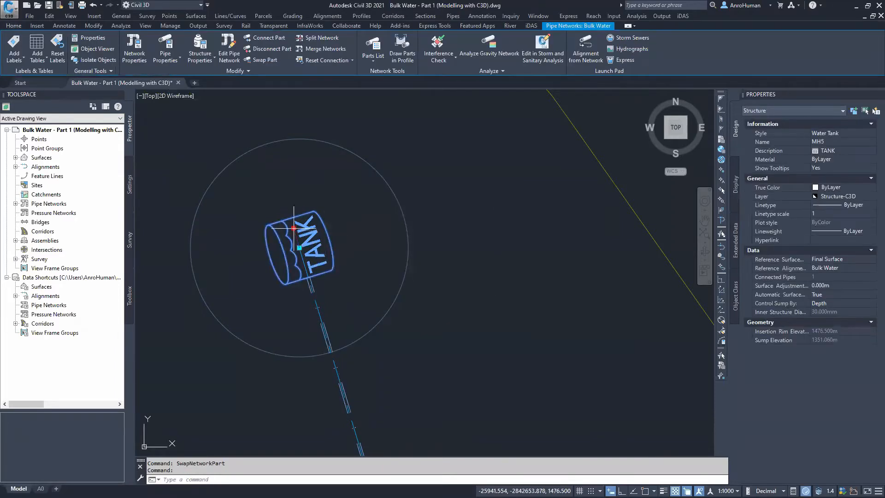
click(377, 245)
scroll(377, 245, down, 5)
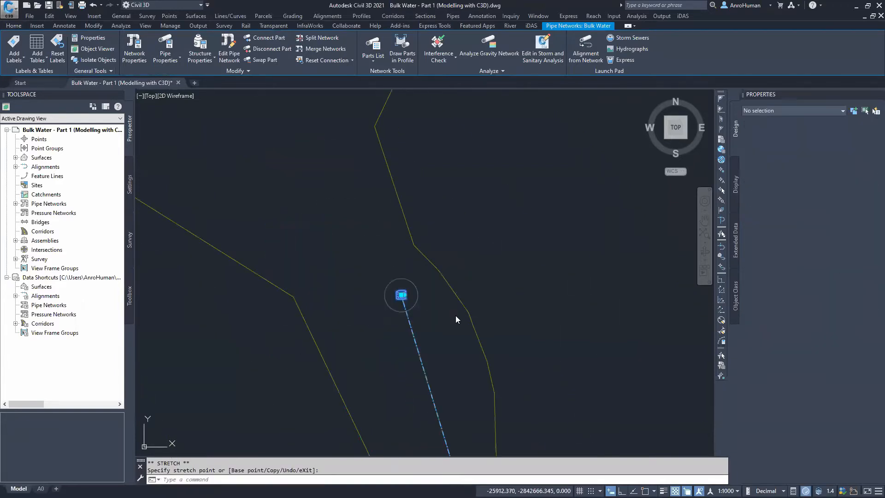
key(Escape)
Zoom out to view the complete pipeline route with the new end structures
middle_drag(593, 431, 421, 284)
scroll(454, 312, down, 4)
middle_drag(454, 312, 414, 280)
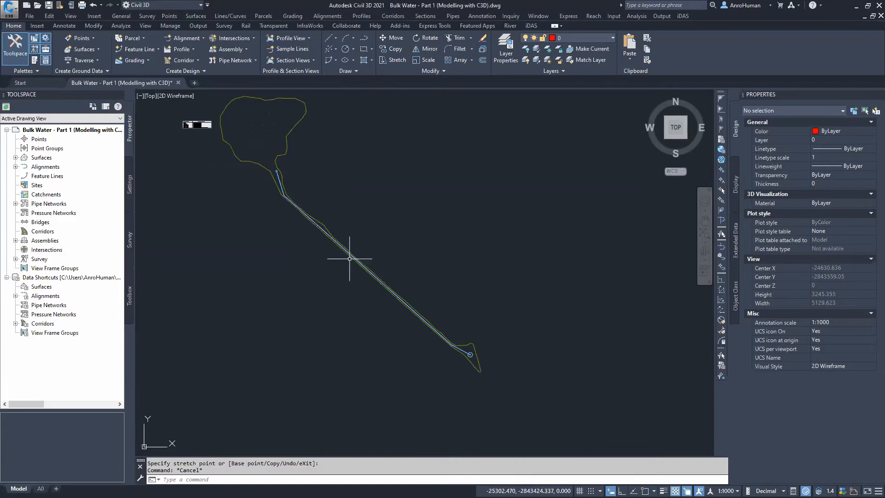
middle_drag(409, 245, 406, 288)
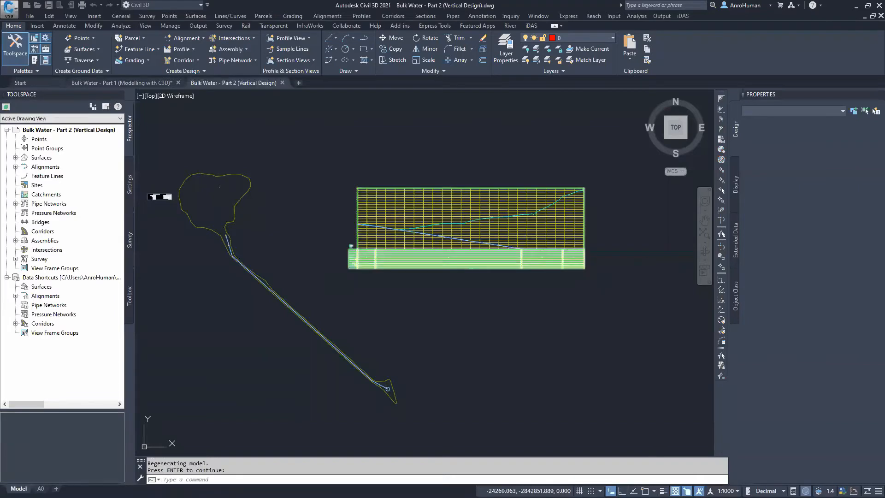
Switch to the Part 2 vertical design drawing and close the Part 1 modelling drawing
key(Return)
scroll(369, 319, up, 2)
scroll(366, 319, up, 5)
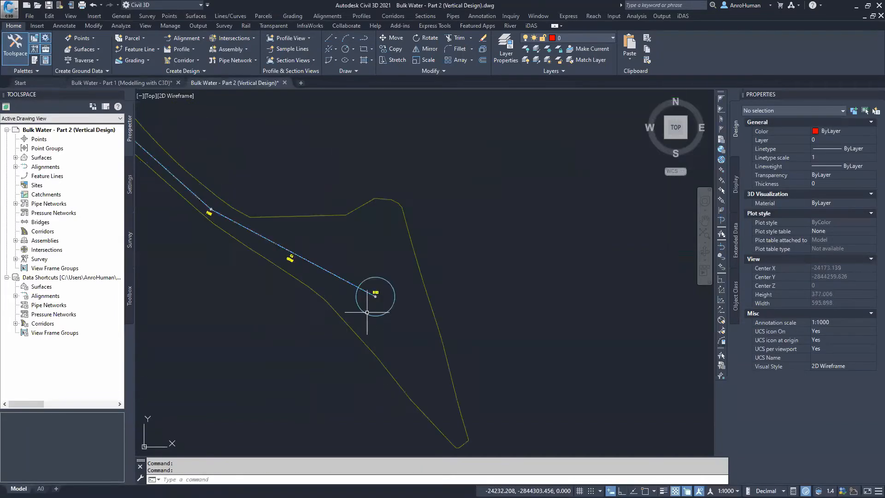
scroll(348, 252, up, 2)
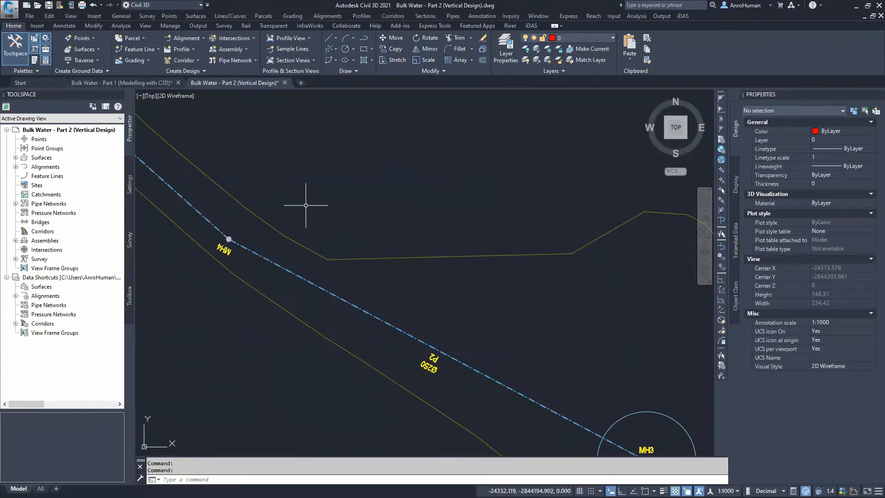
click(178, 82)
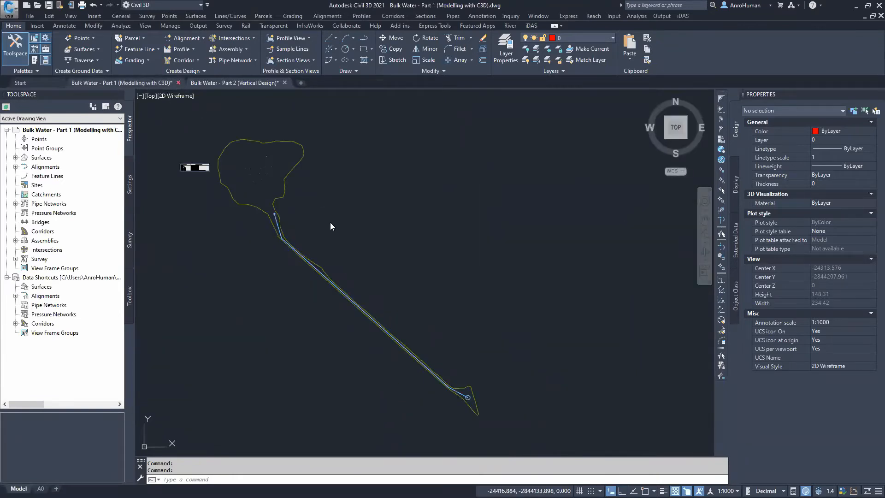
click(463, 279)
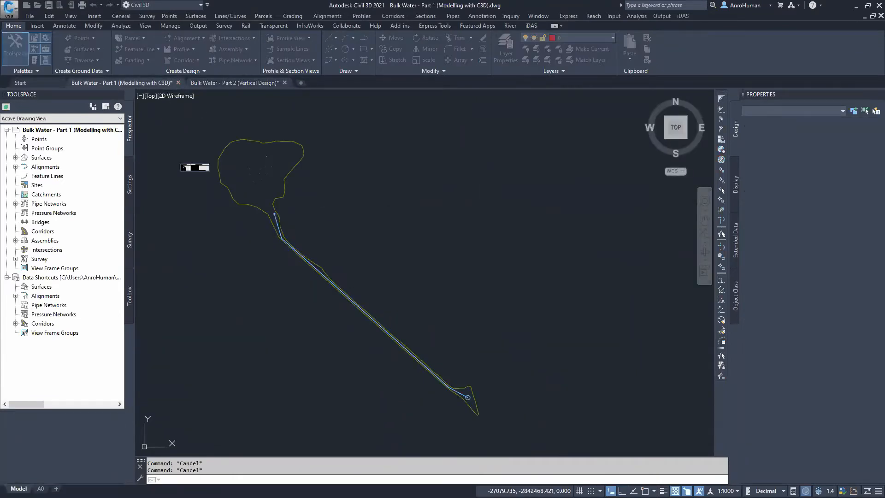
Zoom along the pipe network in plan to examine the structure and pipe labels
scroll(289, 190, down, 2)
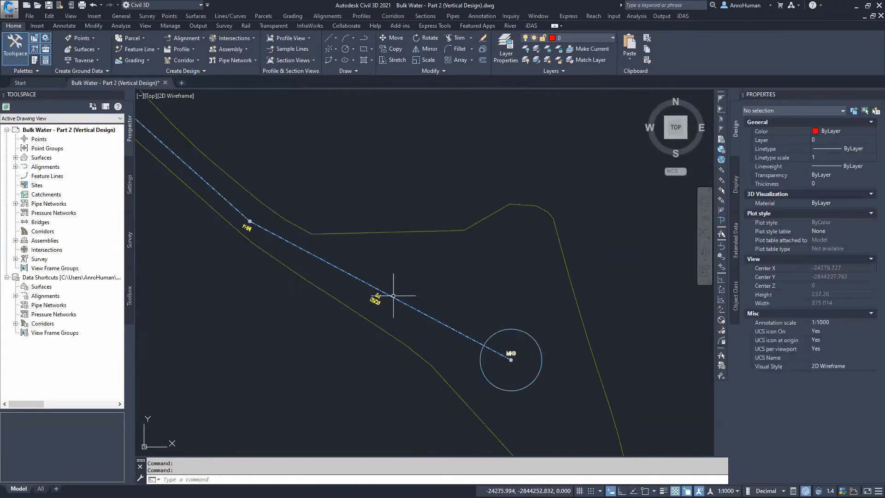
scroll(243, 176, down, 8)
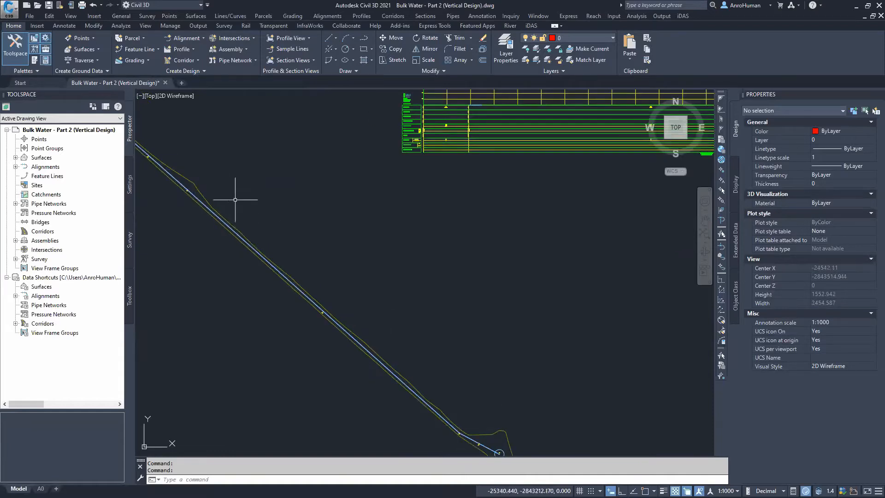
scroll(356, 291, up, 6)
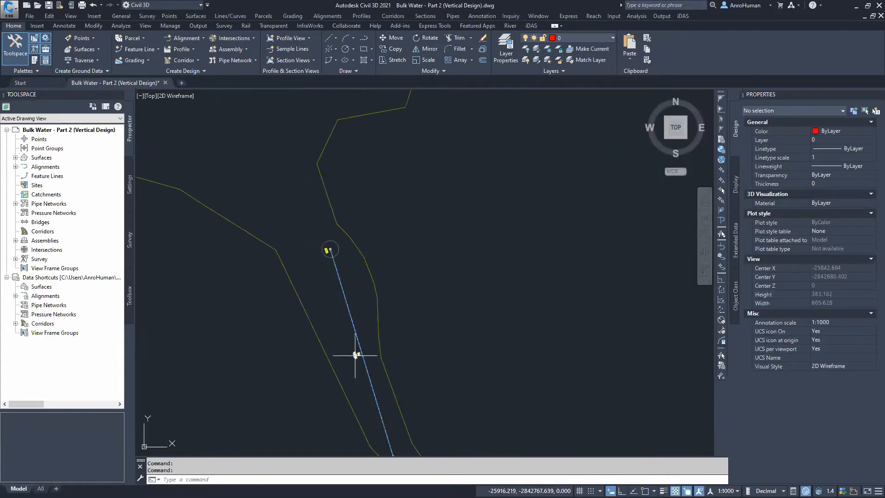
scroll(332, 252, up, 6)
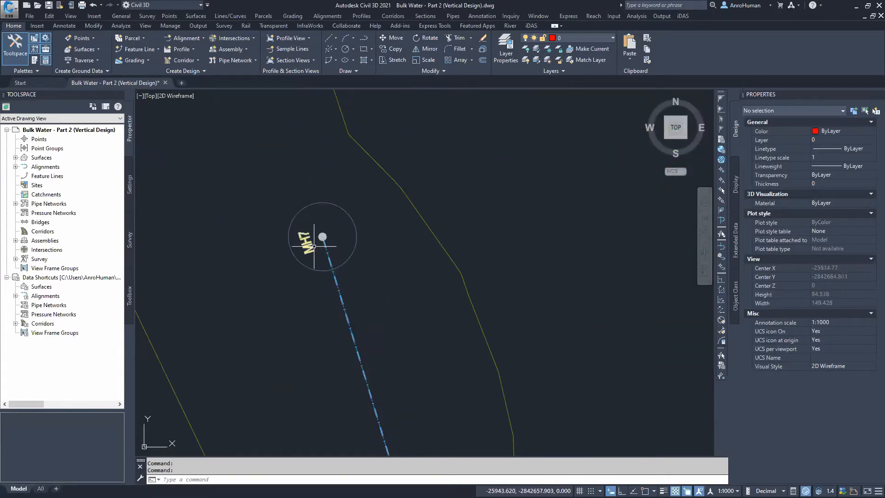
scroll(366, 278, down, 6)
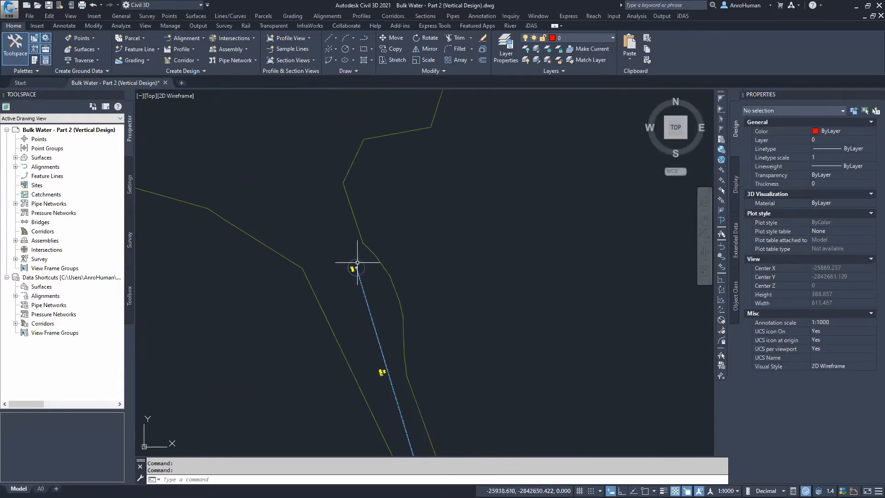
scroll(457, 343, down, 4)
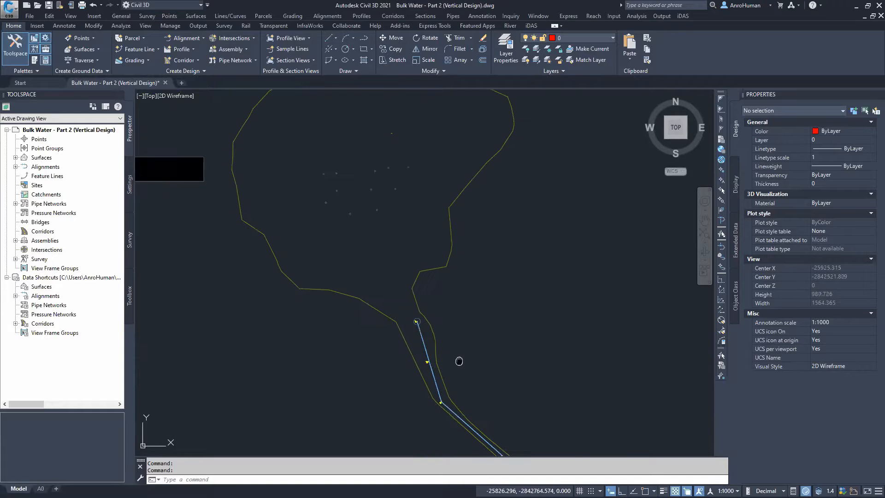
Examine the profile view next to the pipeline and the pipes in plan
mouse_move(548, 292)
middle_down()
mouse_move(324, 296)
mouse_move(241, 311)
middle_up()
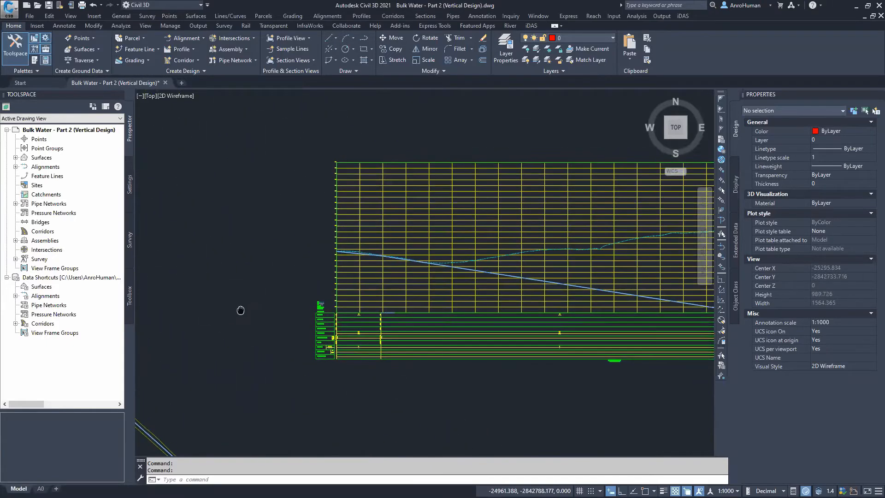
scroll(306, 355, down, 2)
middle_drag(371, 391, 374, 300)
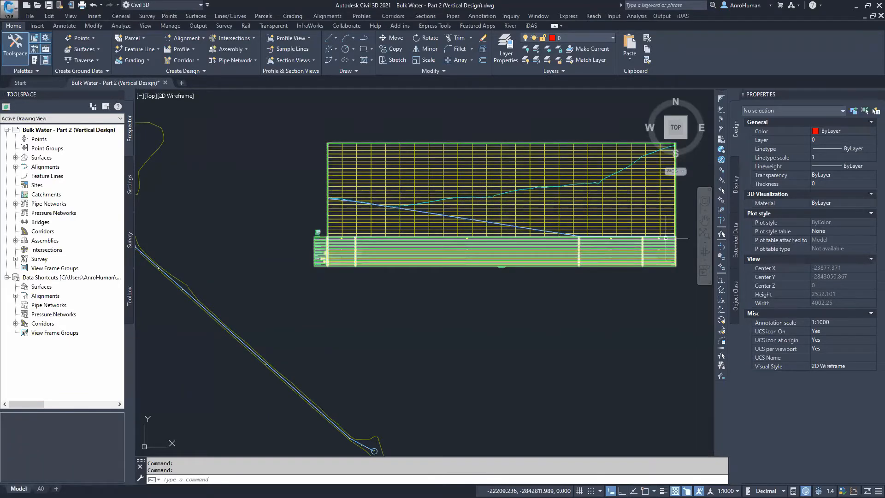
mouse_move(489, 181)
middle_down()
mouse_move(500, 197)
mouse_move(516, 153)
mouse_move(515, 160)
middle_up()
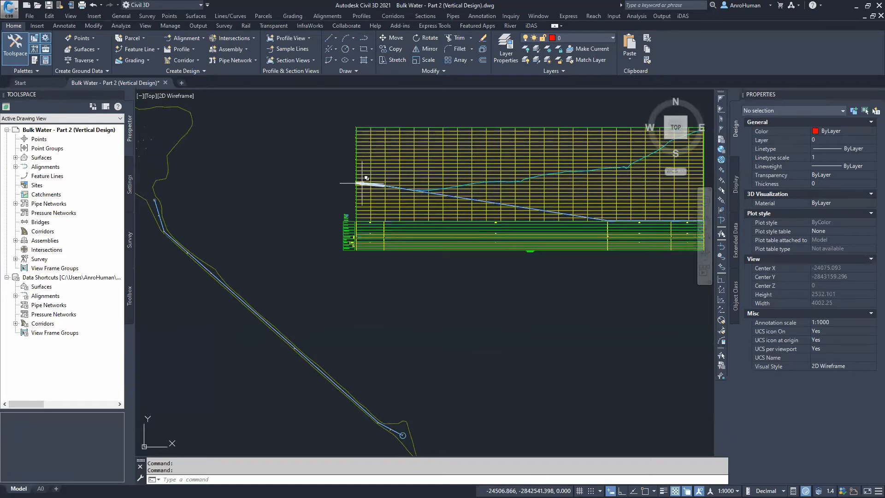
mouse_move(587, 203)
middle_down()
mouse_move(526, 229)
mouse_move(530, 218)
middle_up()
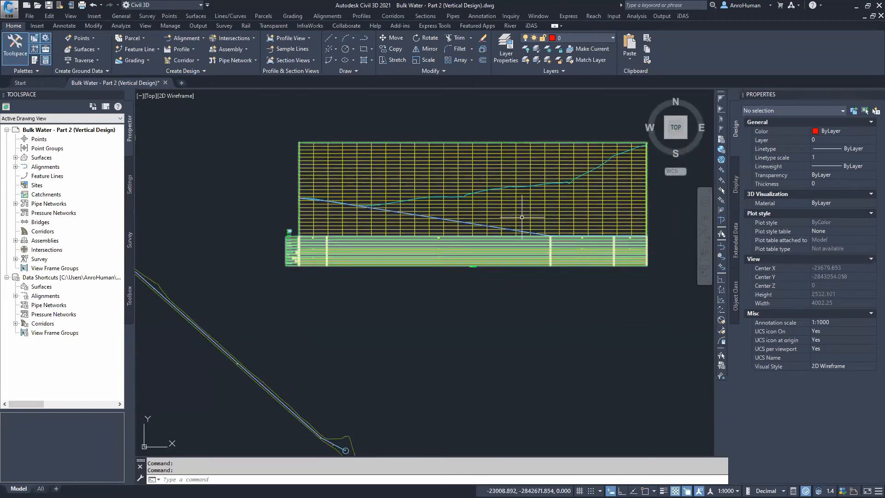
middle_drag(507, 207, 567, 187)
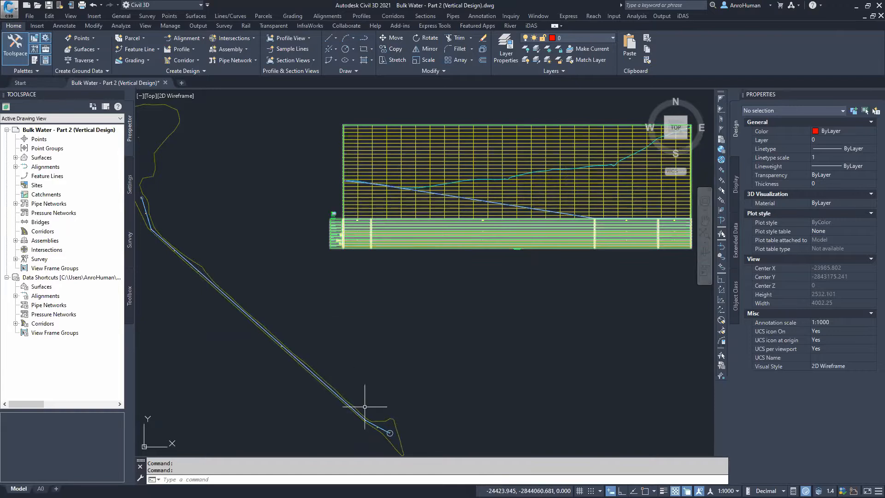
middle_drag(367, 406, 373, 378)
scroll(357, 327, up, 15)
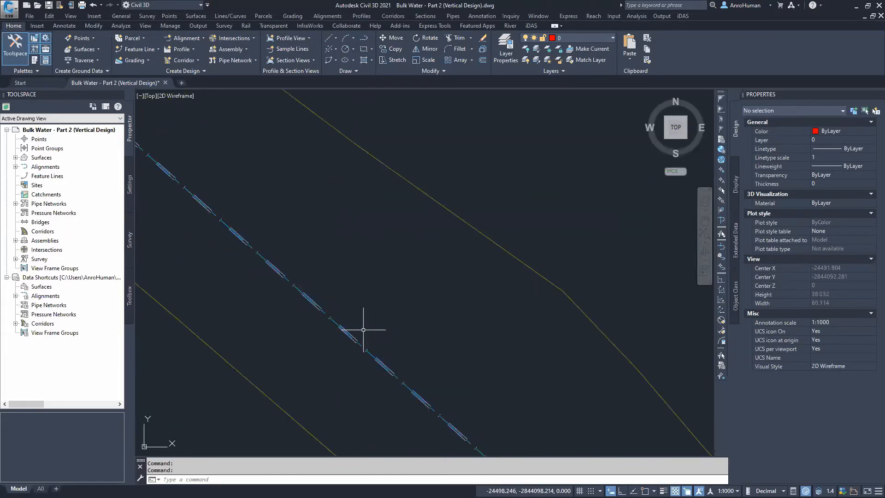
Inspect the properties of the Class 12 pipe between MH4 and MH5 in plan
click(358, 340)
scroll(403, 287, down, 3)
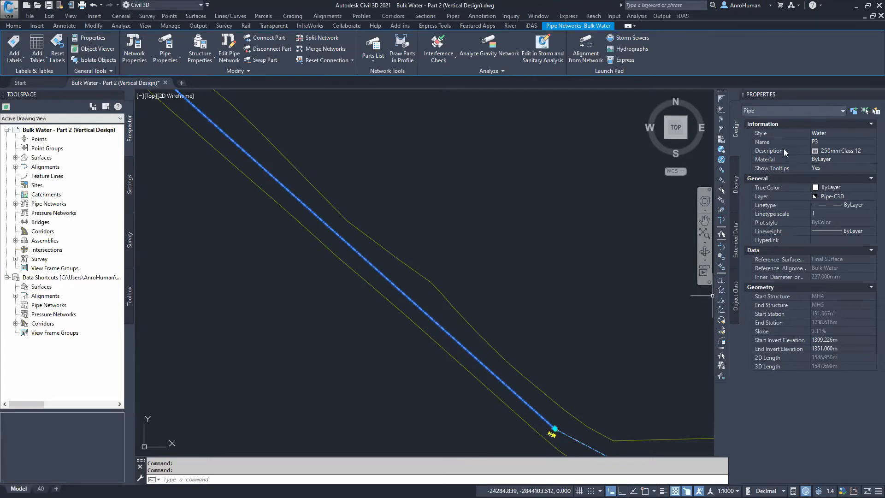
scroll(486, 200, down, 3)
middle_drag(486, 199, 496, 334)
key(Escape)
middle_drag(587, 221, 445, 286)
scroll(456, 249, up, 6)
scroll(455, 249, up, 4)
Try stretching the pipe's end in the profile view to elevation 1355, then undo the grip edit
click(471, 245)
scroll(571, 262, down, 4)
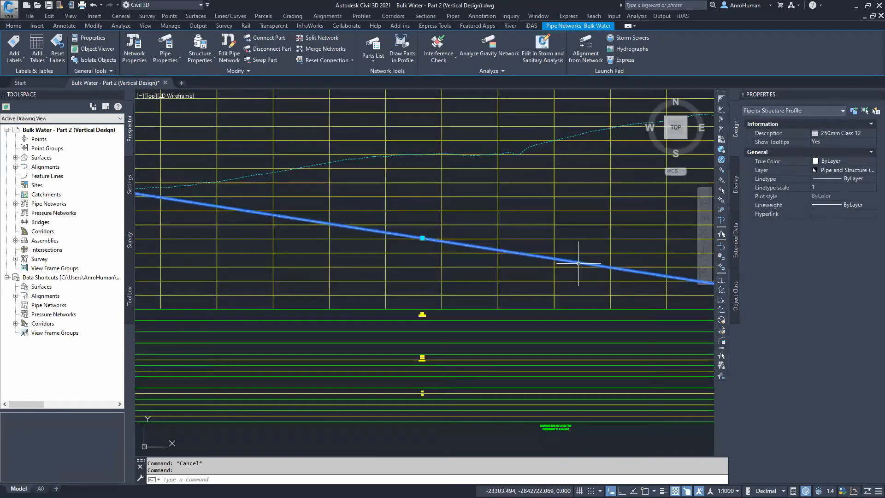
scroll(466, 251, up, 3)
scroll(636, 270, up, 5)
scroll(595, 286, up, 6)
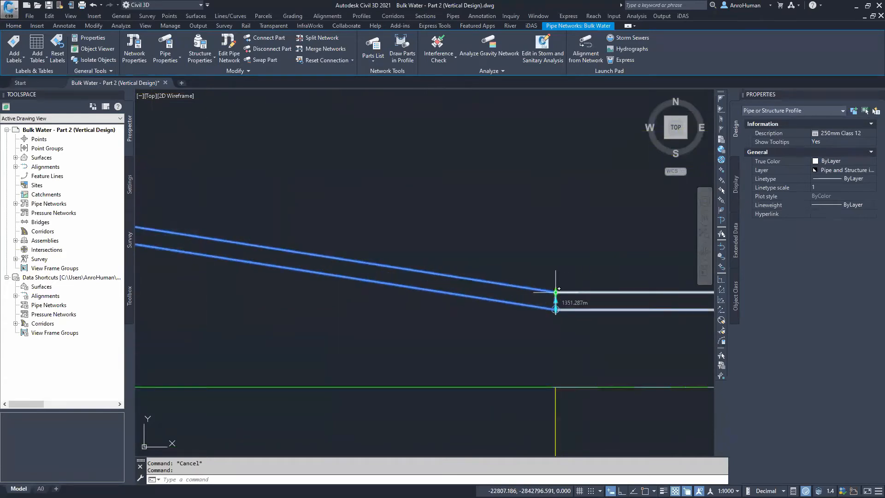
click(556, 308)
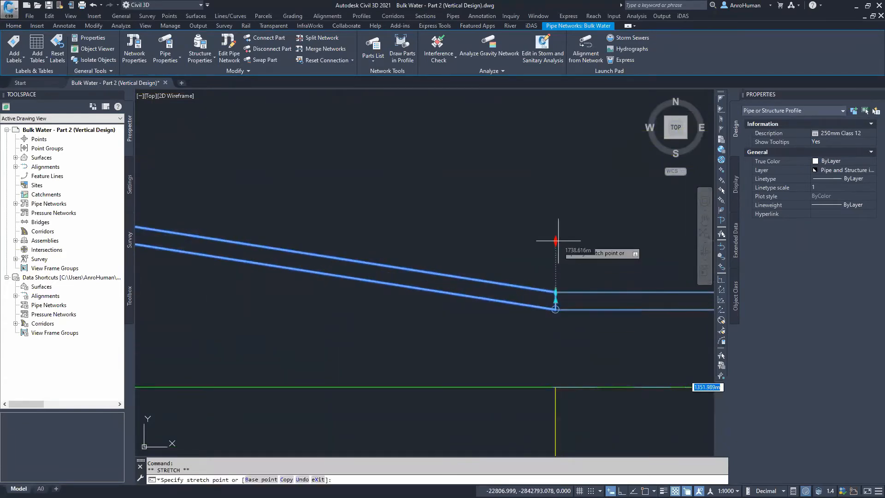
scroll(565, 235, down, 4)
middle_drag(563, 235, 418, 257)
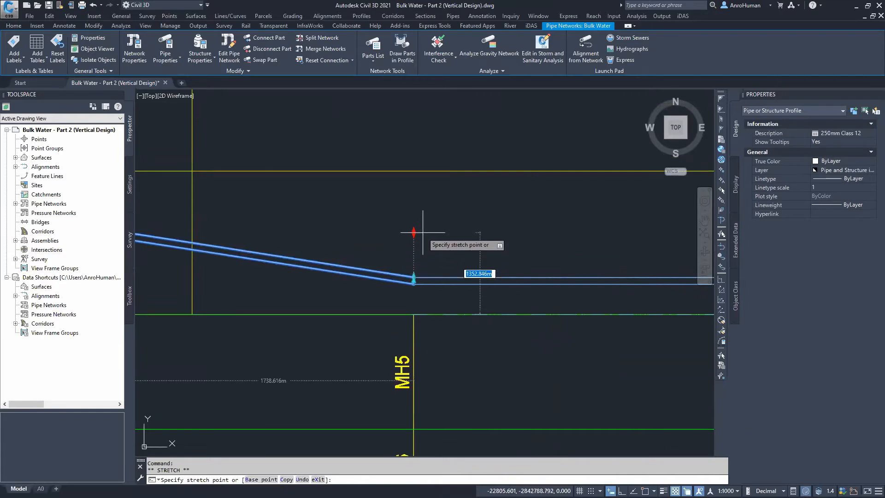
text(1355)
key(Return)
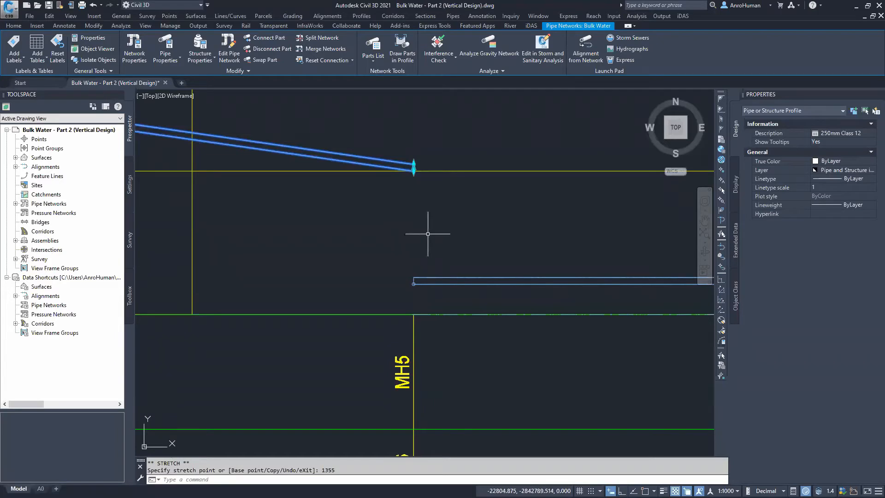
key(ctrl+z)
Adjust Inverts for the entire Bulk Water network: pipes 1.5 m cover below Final Surface, structure rims not adjusted
scroll(433, 217, down, 3)
scroll(414, 190, down, 6)
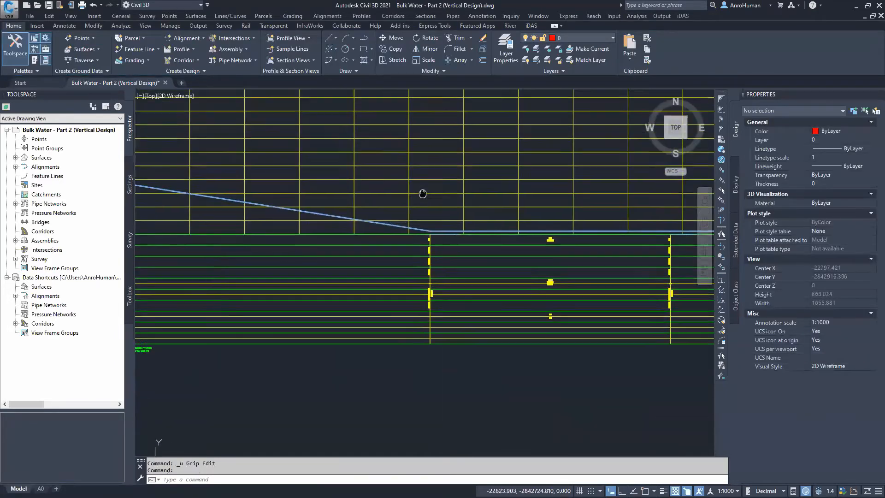
scroll(393, 221, down, 4)
mouse_move(411, 227)
middle_down()
mouse_move(511, 248)
mouse_move(500, 246)
middle_up()
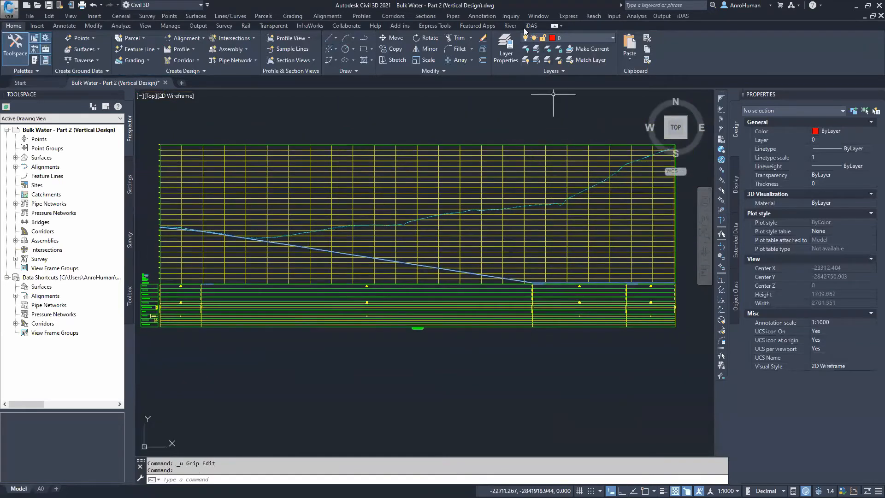
click(536, 25)
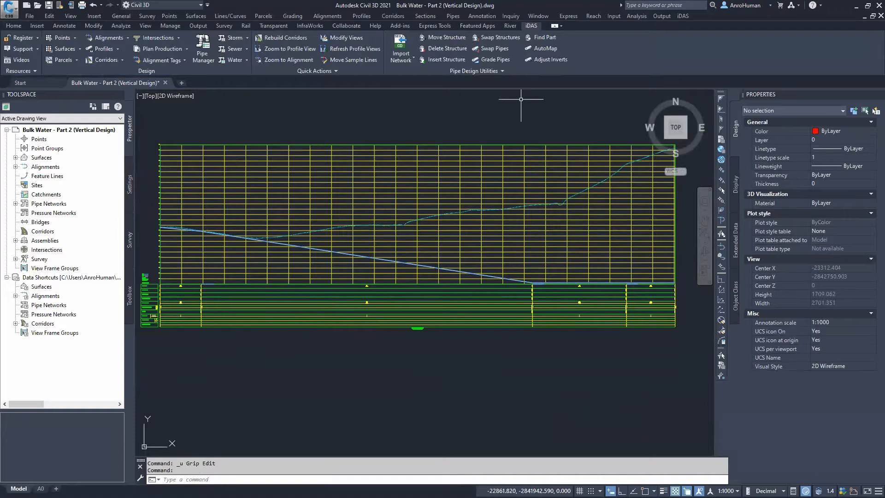
click(539, 58)
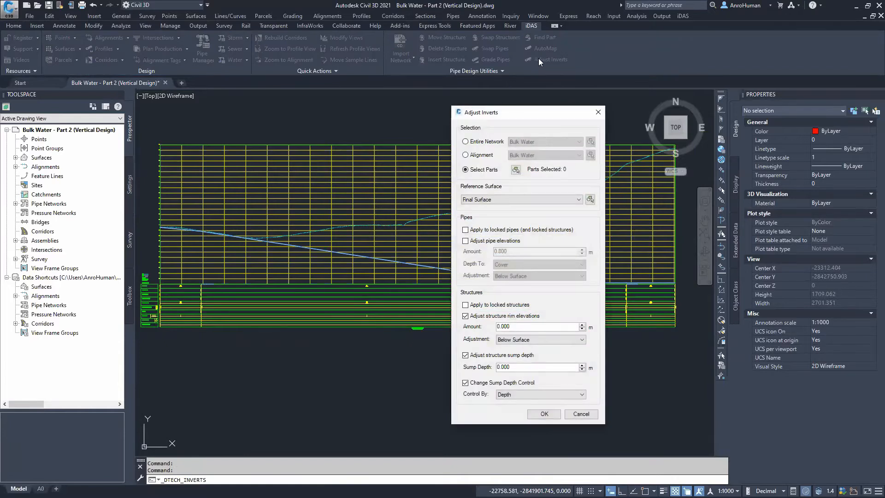
drag(521, 114, 491, 101)
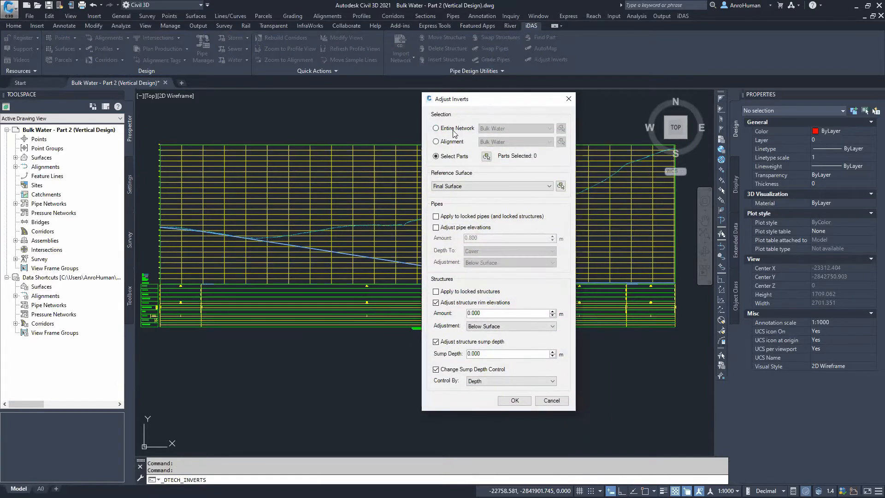
click(452, 129)
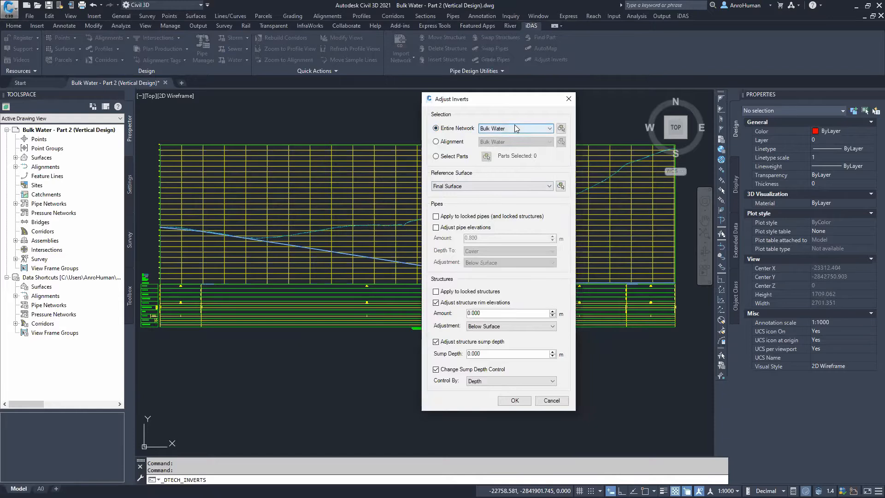
click(471, 182)
click(470, 185)
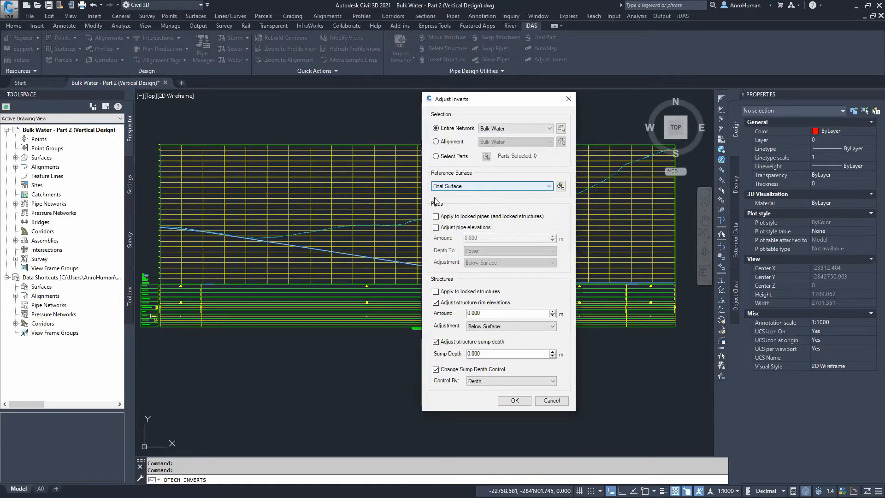
click(458, 228)
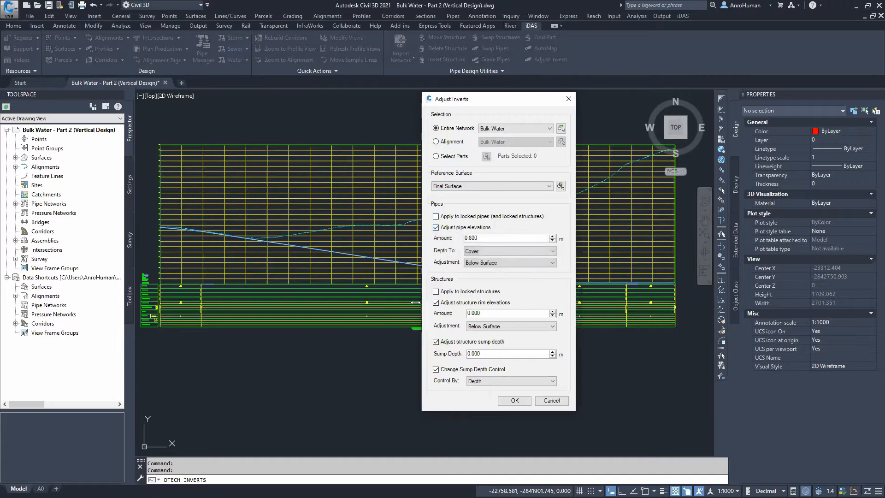
click(454, 304)
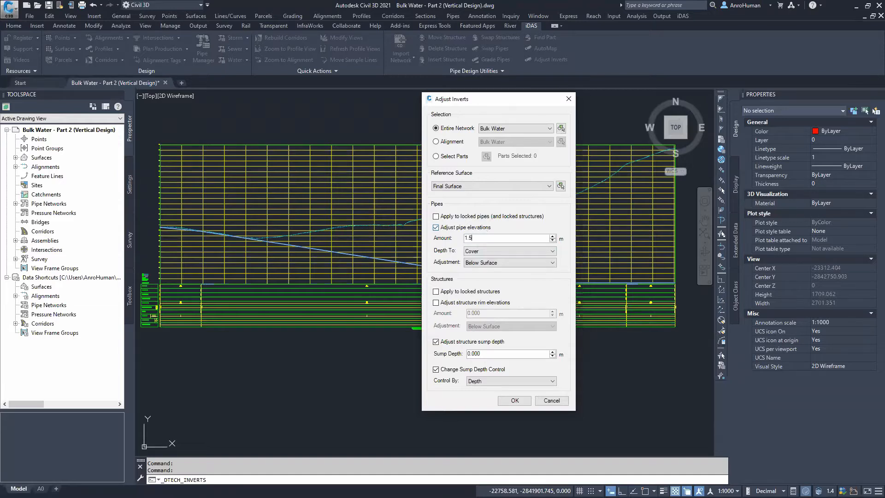
key(ctrl)
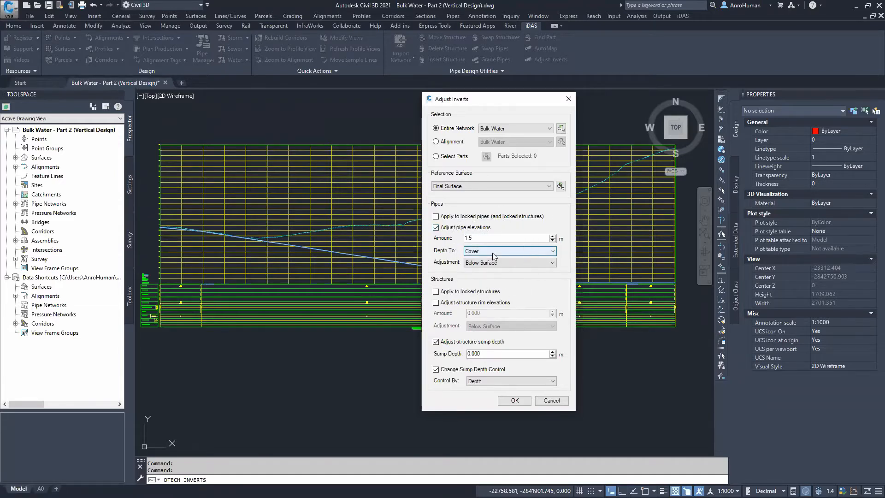
click(492, 265)
click(493, 266)
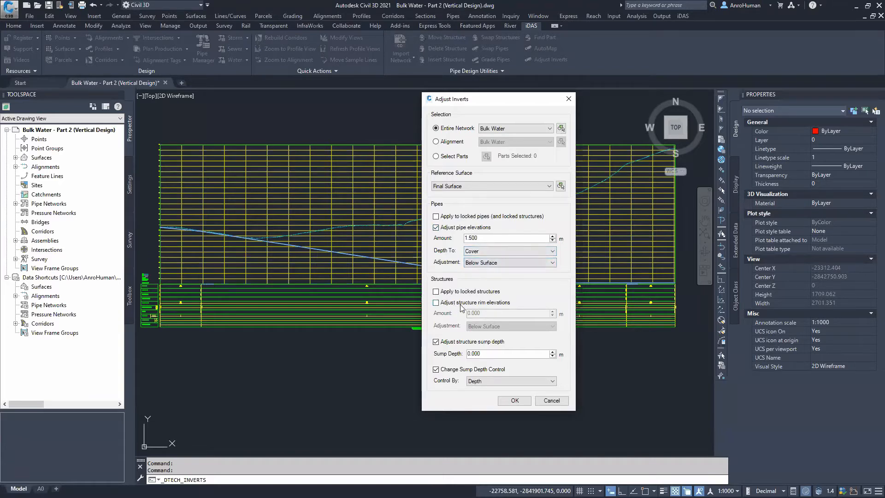
click(514, 401)
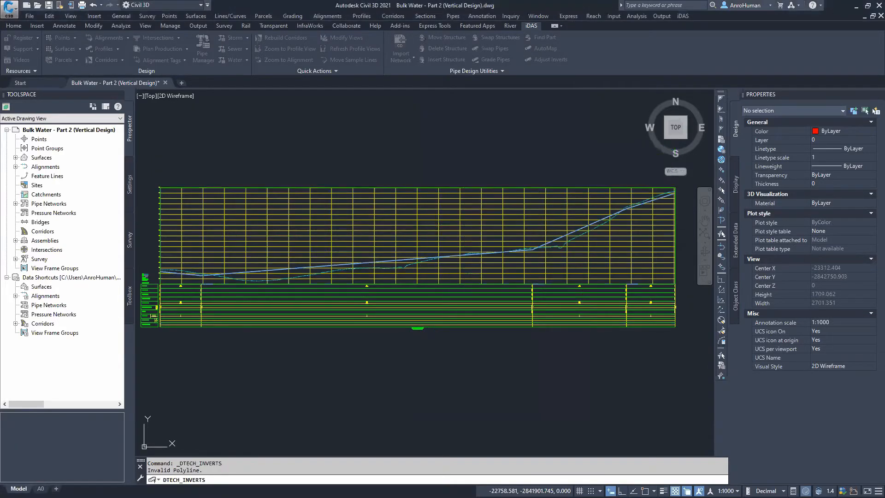
Examine the adjusted pipe profile against the surface line along the profile view
middle_drag(364, 234, 413, 212)
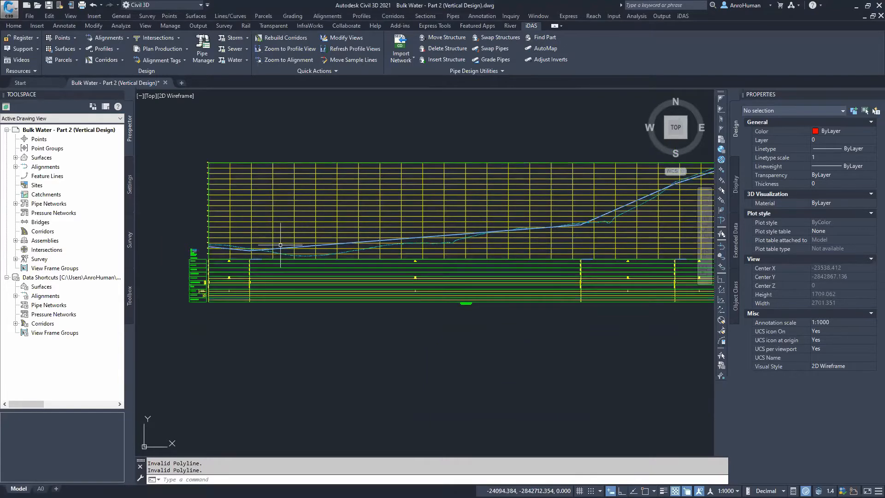
click(250, 249)
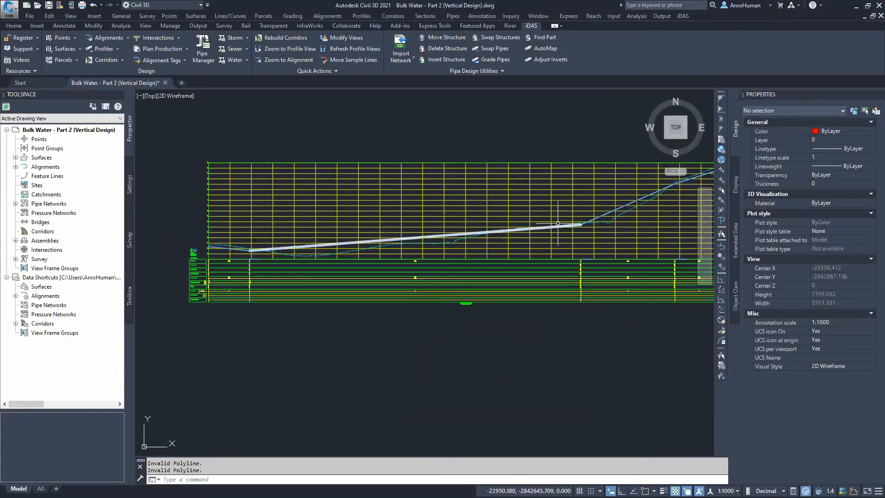
click(580, 223)
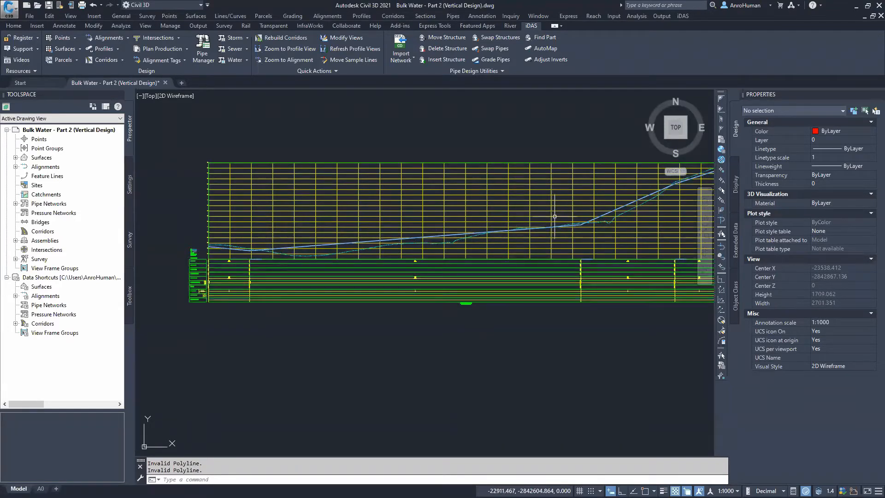
scroll(238, 245, up, 5)
middle_drag(272, 223, 295, 189)
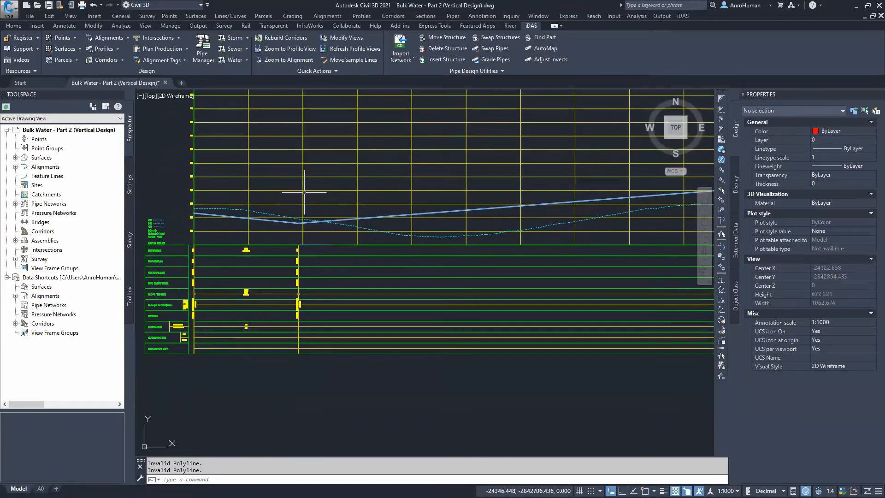
mouse_move(617, 234)
middle_down()
mouse_move(530, 241)
mouse_move(496, 254)
middle_up()
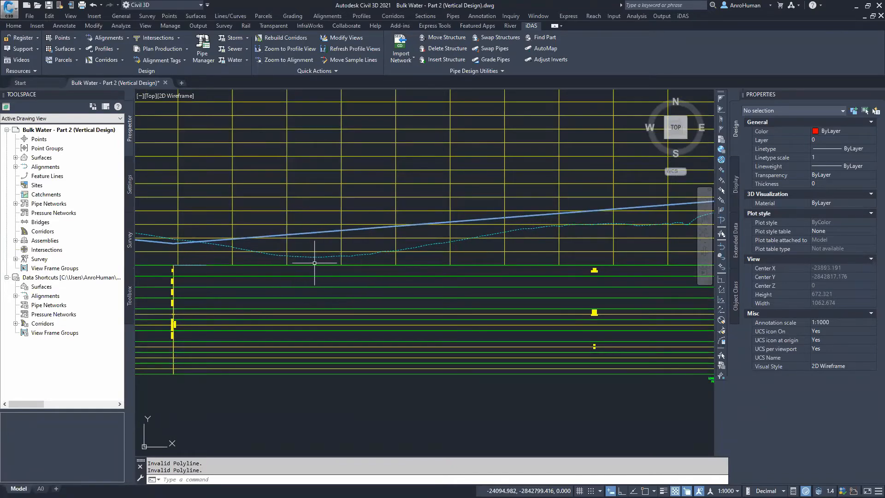
scroll(321, 261, down, 5)
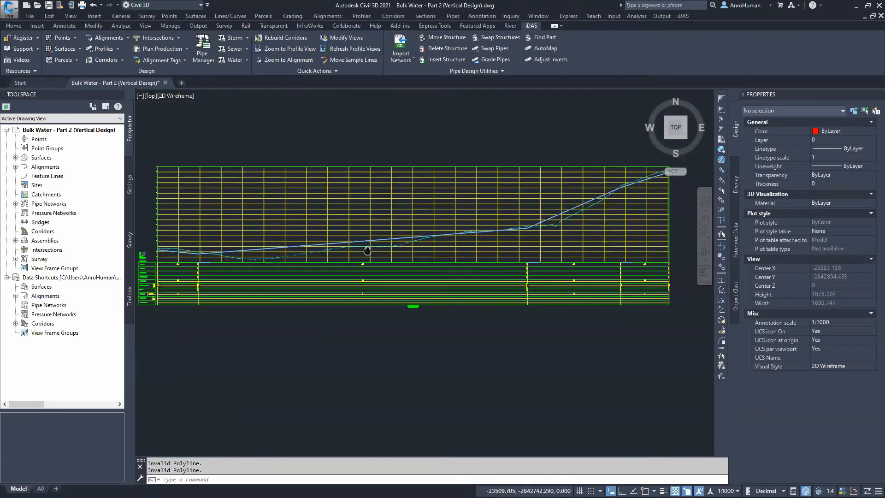
mouse_move(293, 271)
middle_down()
mouse_move(382, 263)
mouse_move(411, 242)
middle_up()
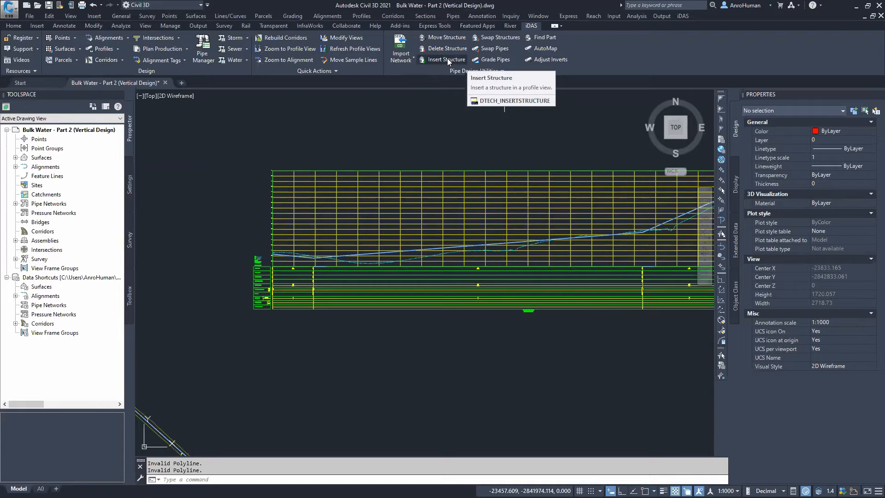
Start Insert Structure for the Bulk Water network with the Junction structure group at 1.5 m below NGL
click(448, 58)
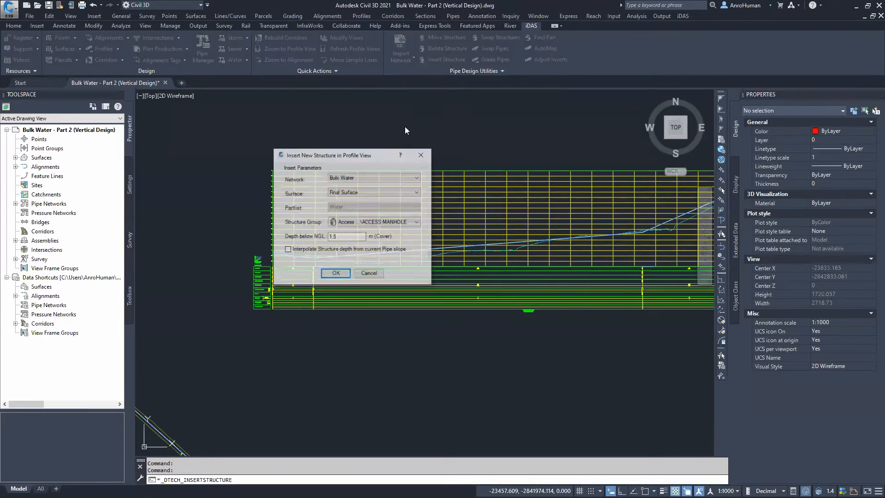
click(352, 177)
click(343, 184)
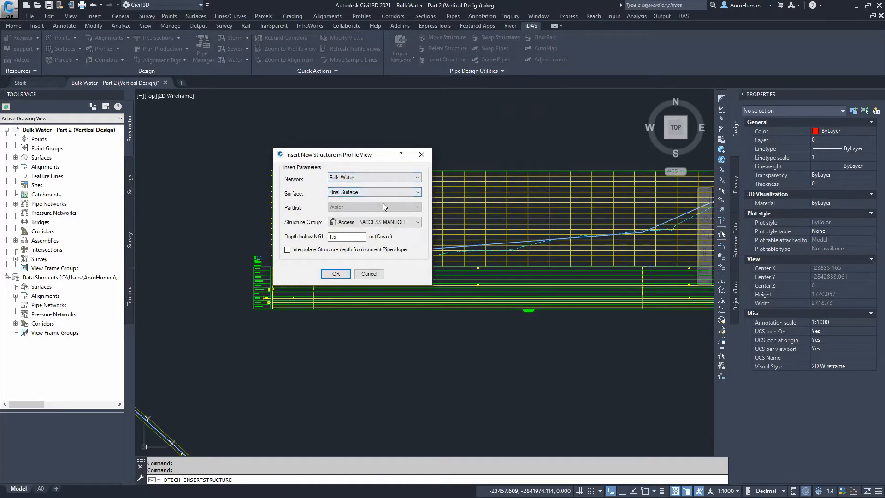
click(369, 224)
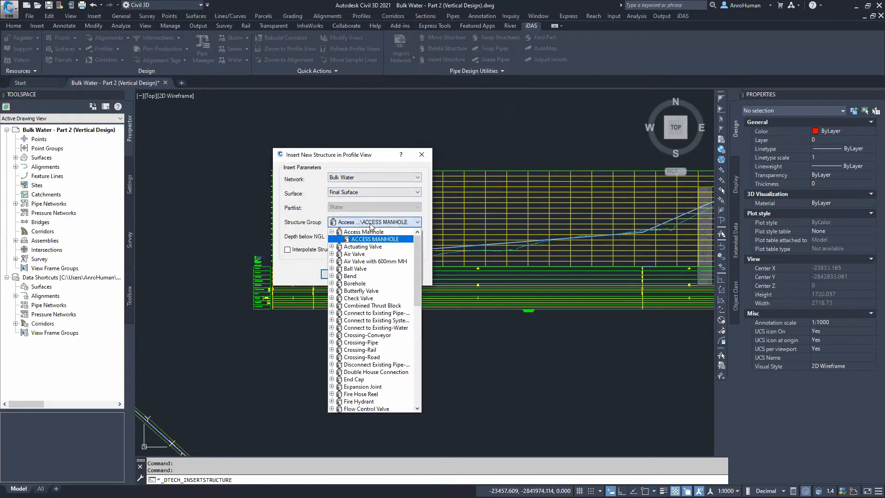
drag(416, 275, 414, 329)
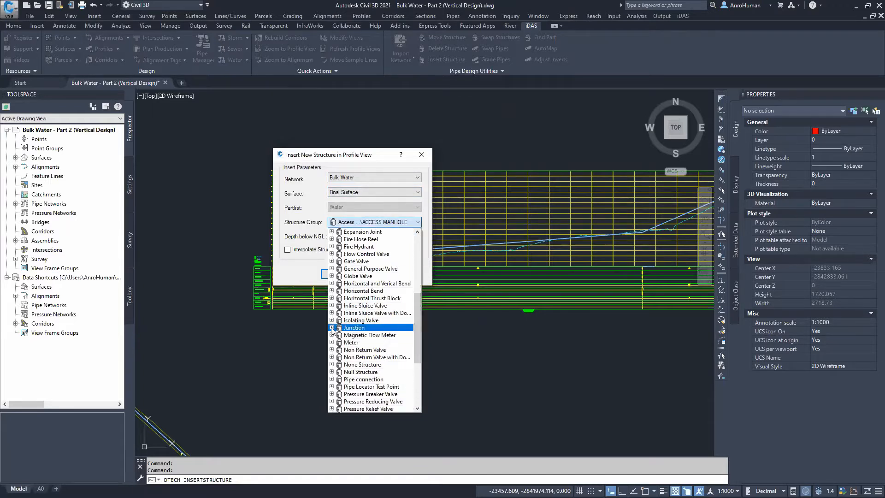
double_click(360, 328)
click(365, 335)
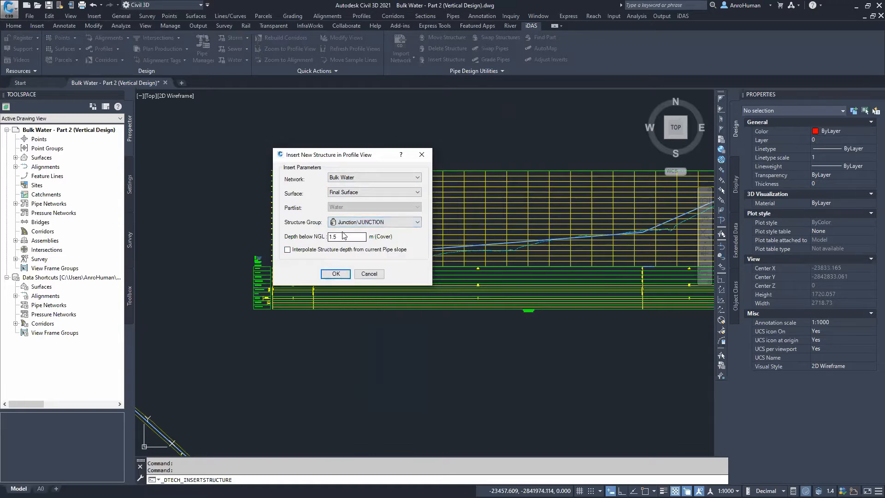
click(340, 237)
click(387, 253)
click(336, 275)
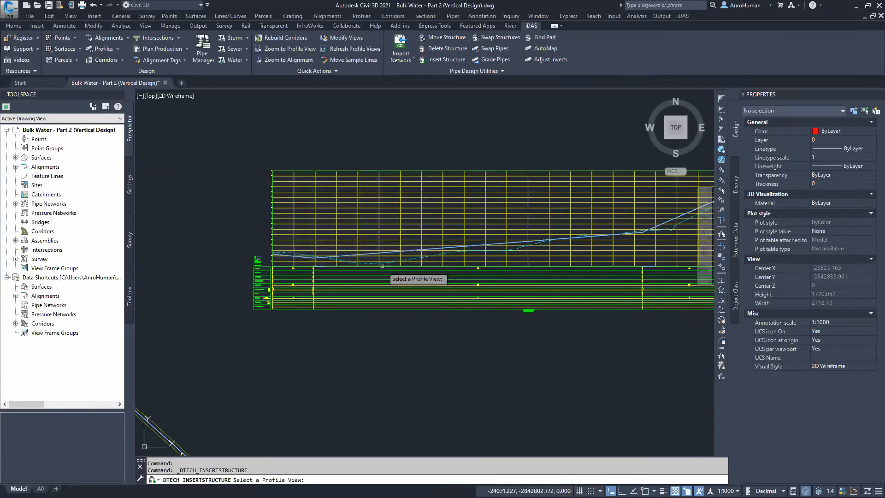
Pick the profile view, then divide the first pipe with a junction at the profile's low point
click(330, 230)
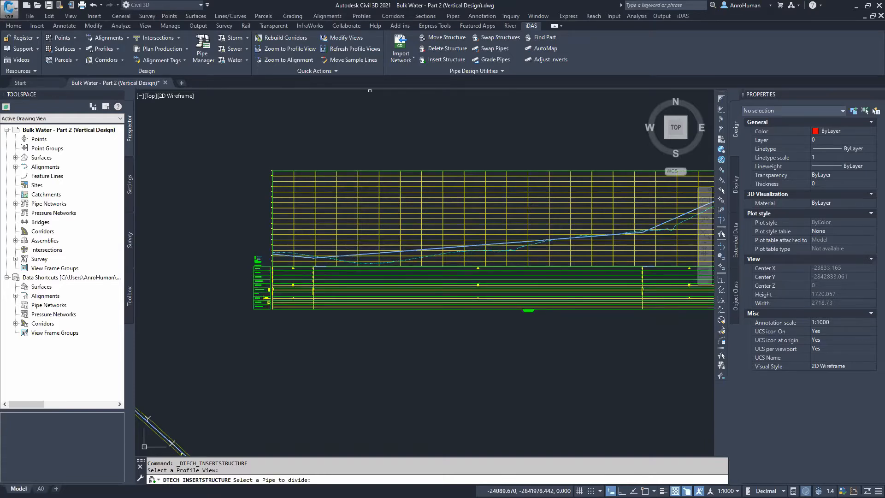
scroll(331, 263, up, 6)
click(420, 226)
middle_drag(486, 270, 400, 255)
click(399, 255)
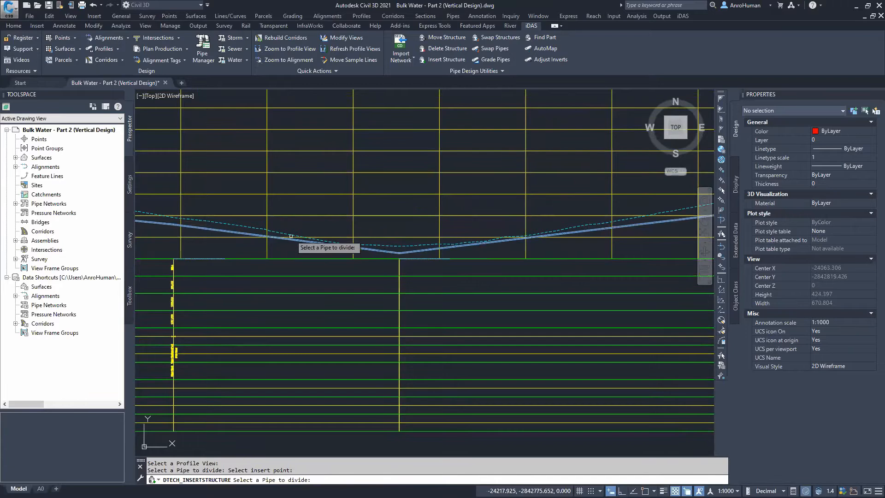
click(328, 244)
click(324, 247)
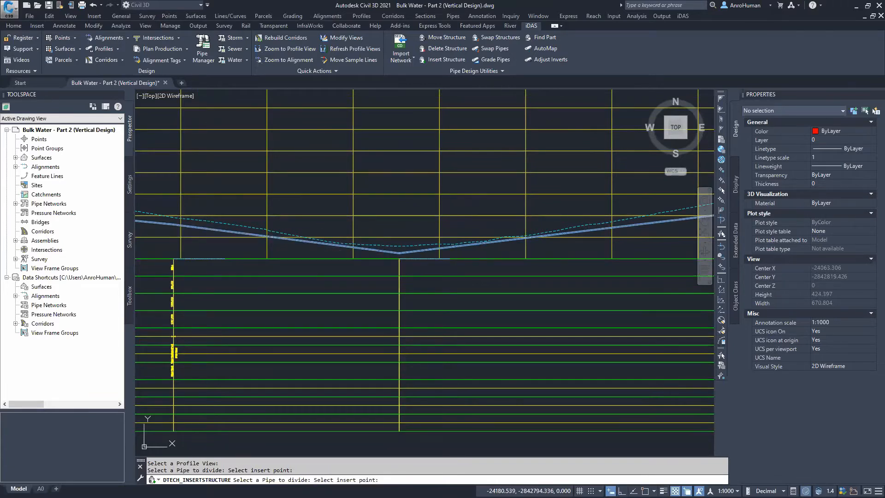
Insert junctions on the rising pipe further along the profile where its grade should change
middle_drag(490, 229, 294, 244)
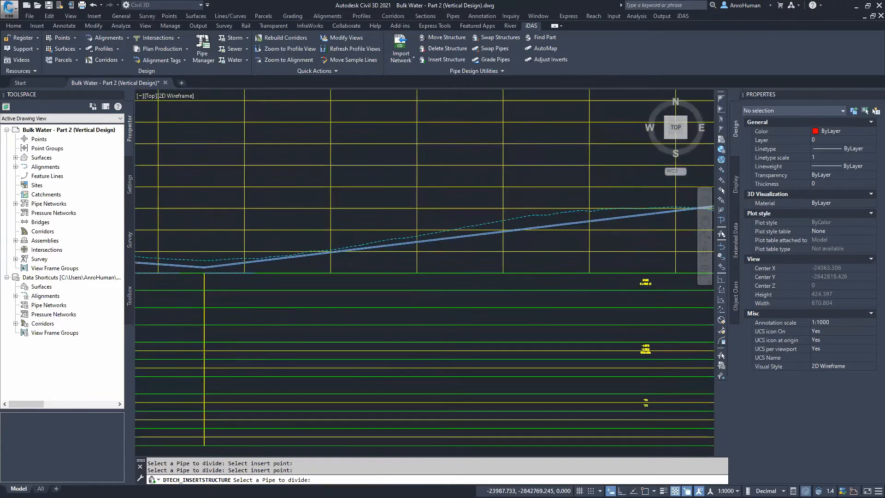
click(391, 244)
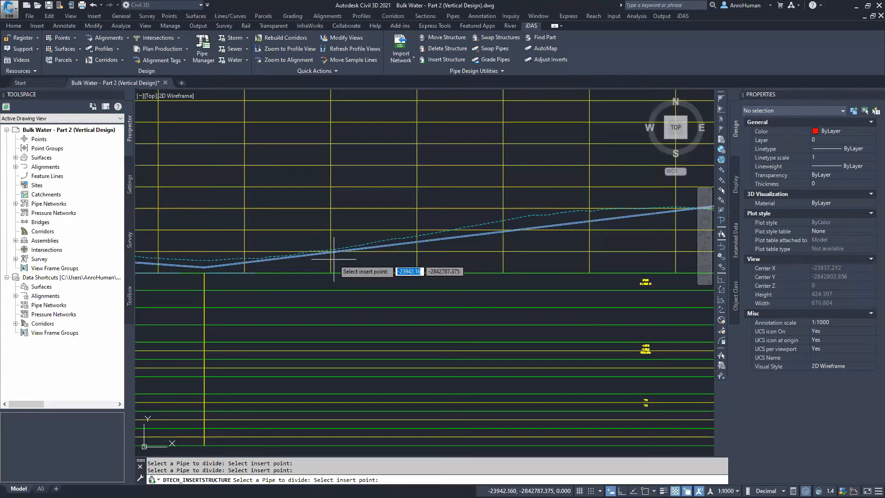
click(334, 253)
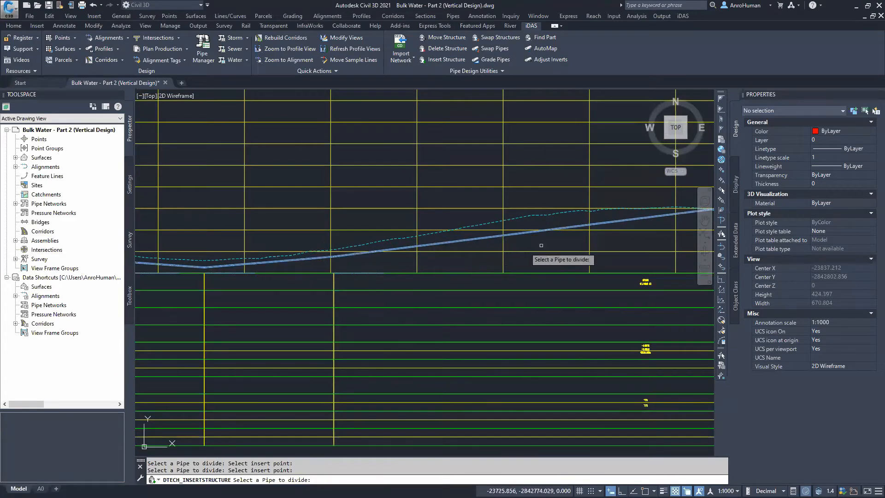
middle_drag(622, 241, 419, 264)
click(330, 254)
click(329, 244)
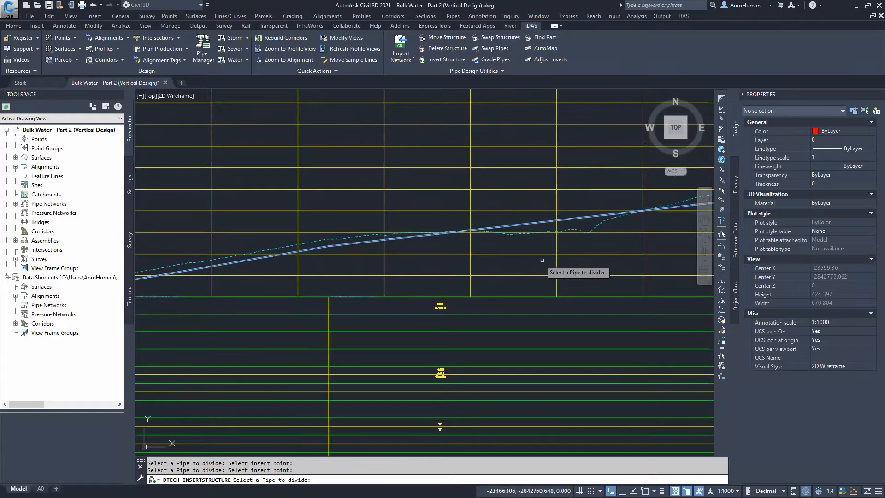
click(528, 223)
click(512, 241)
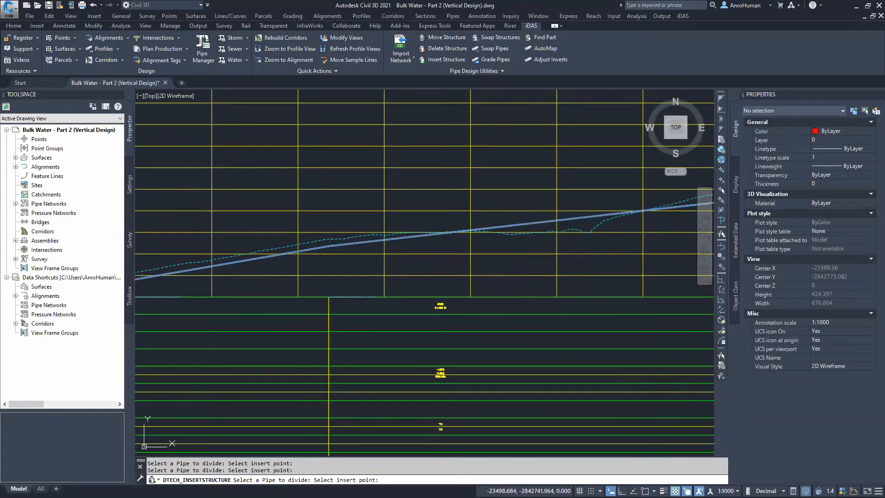
Insert junctions on the flatter pipe section where it passes beneath the surface dip
middle_drag(592, 242, 534, 257)
scroll(534, 257, up, 2)
click(443, 254)
click(429, 269)
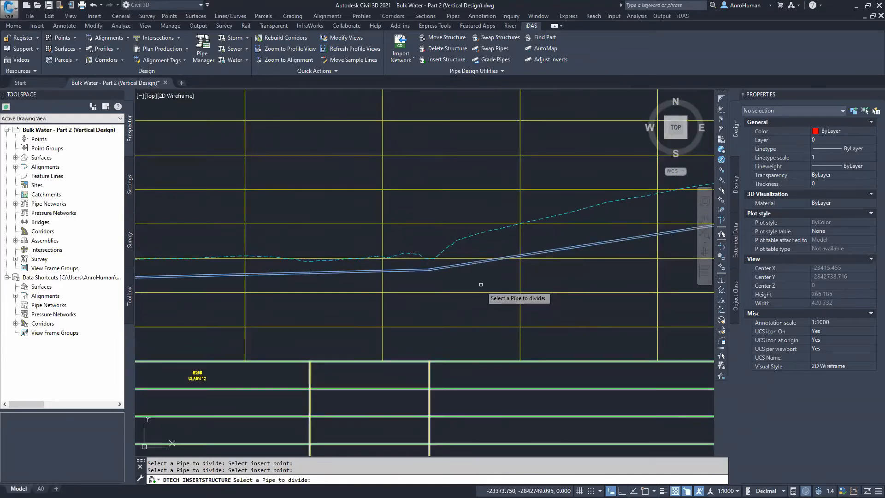
click(399, 270)
scroll(413, 265, up, 4)
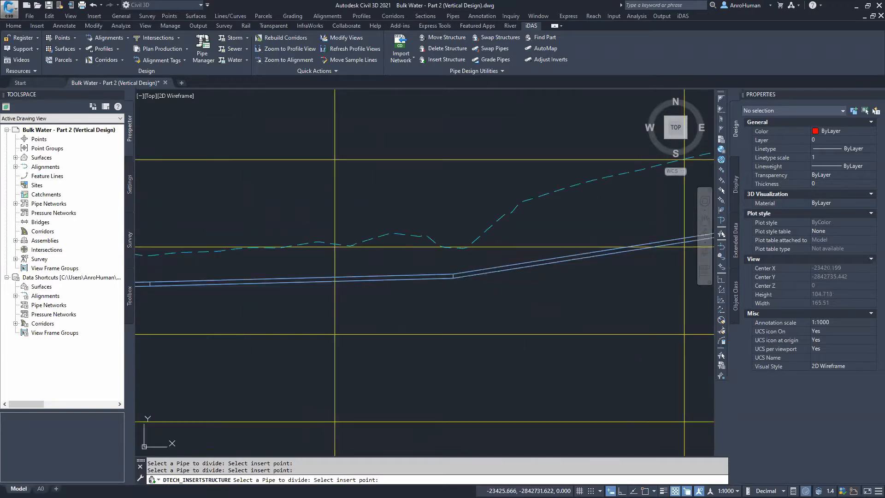
click(406, 264)
scroll(435, 289, down, 4)
scroll(524, 277, down, 2)
middle_drag(523, 277, 439, 291)
scroll(419, 293, up, 4)
click(397, 298)
click(379, 284)
middle_drag(542, 288, 267, 318)
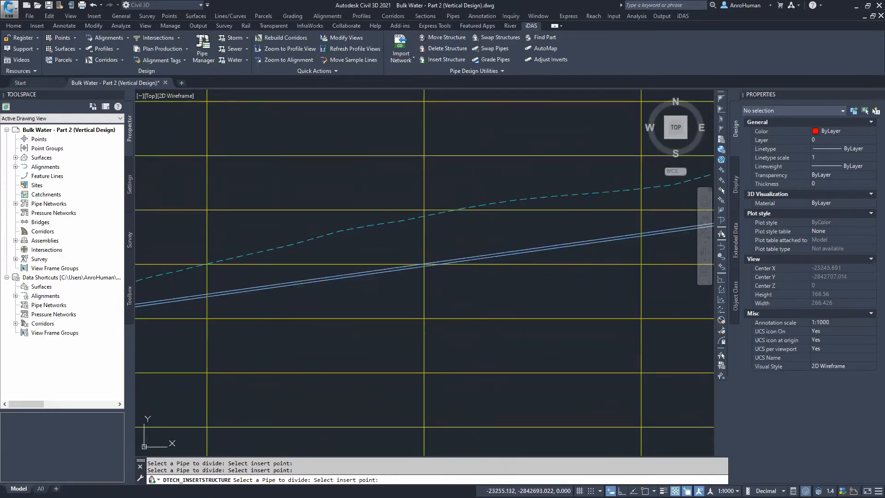
Insert junctions along the next pipe stretch, including where it turns into the steep climb
scroll(545, 255, down, 4)
middle_drag(545, 254, 375, 278)
scroll(307, 245, up, 2)
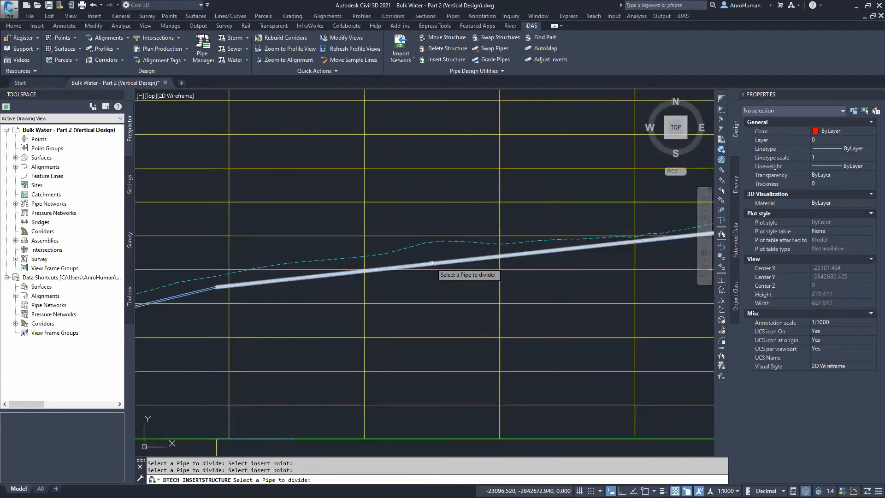
click(438, 264)
middle_drag(645, 256, 442, 273)
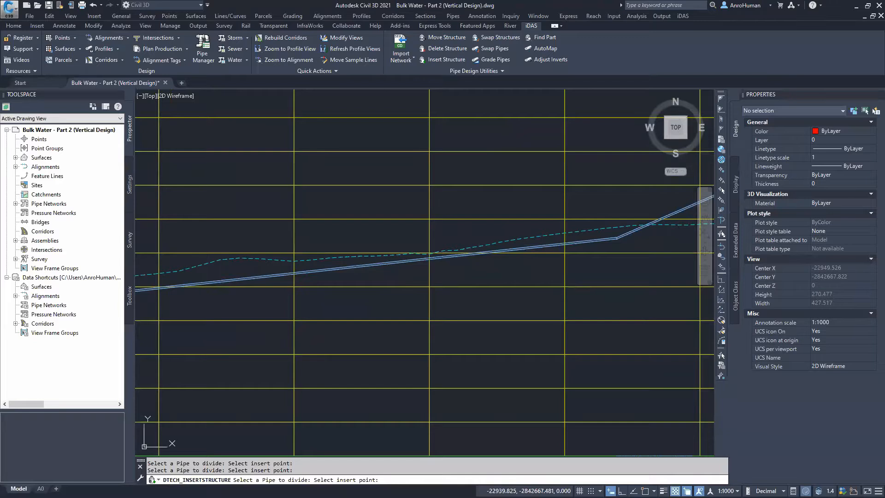
click(437, 272)
middle_drag(557, 269, 347, 293)
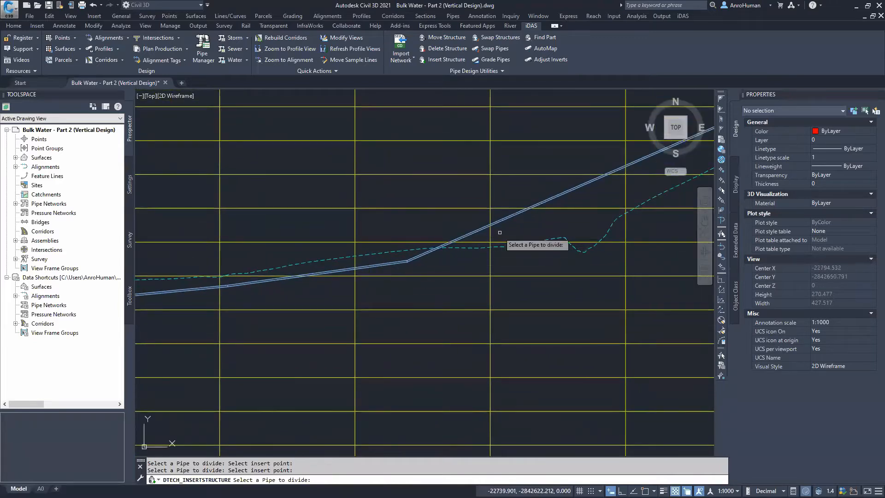
click(510, 216)
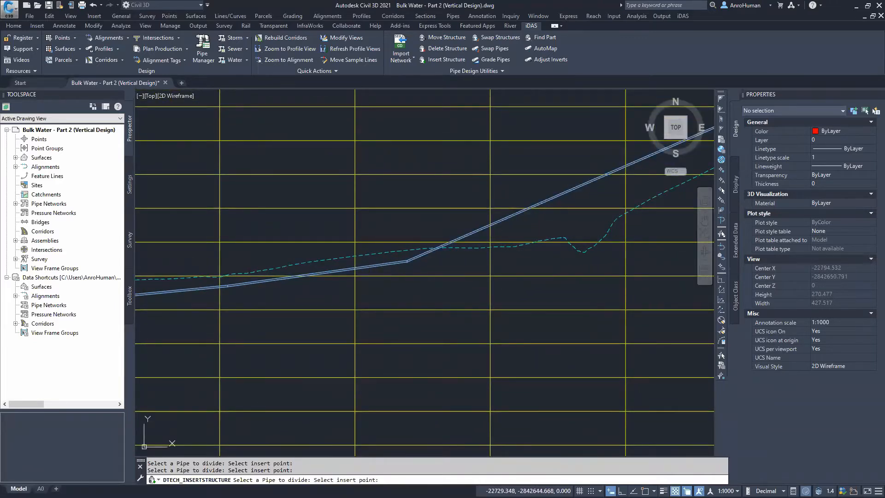
middle_drag(611, 243, 431, 268)
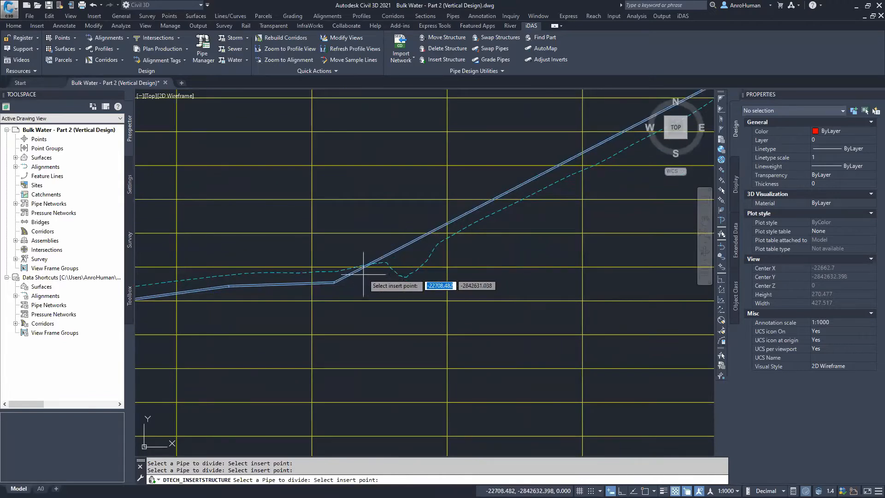
click(382, 274)
click(408, 259)
click(405, 289)
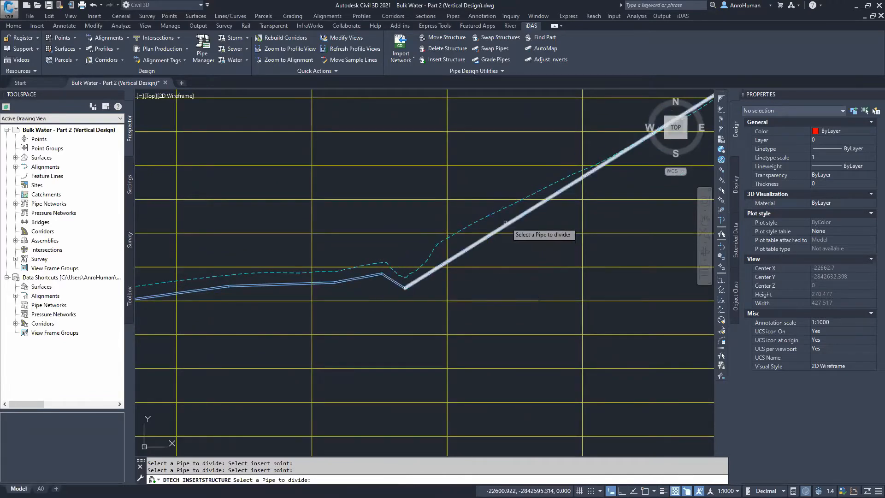
click(474, 245)
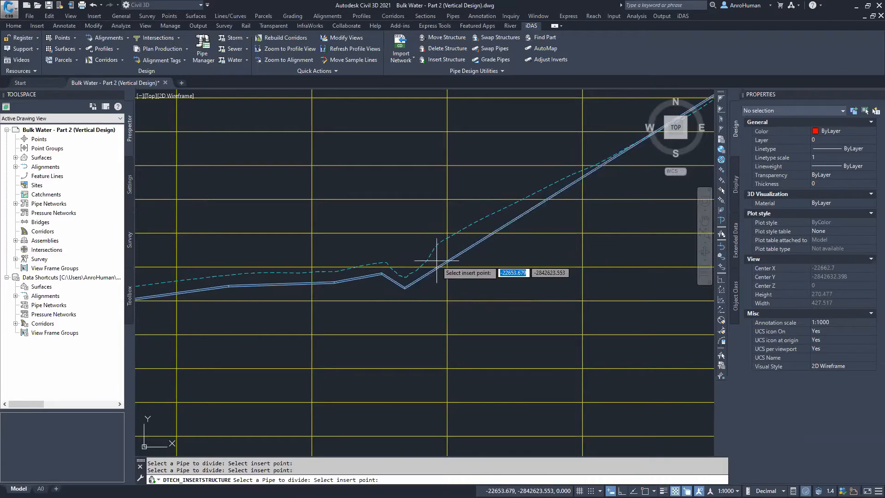
Insert one more junction on the steep rising pipe and exit the Insert Structure command
middle_drag(610, 190, 445, 254)
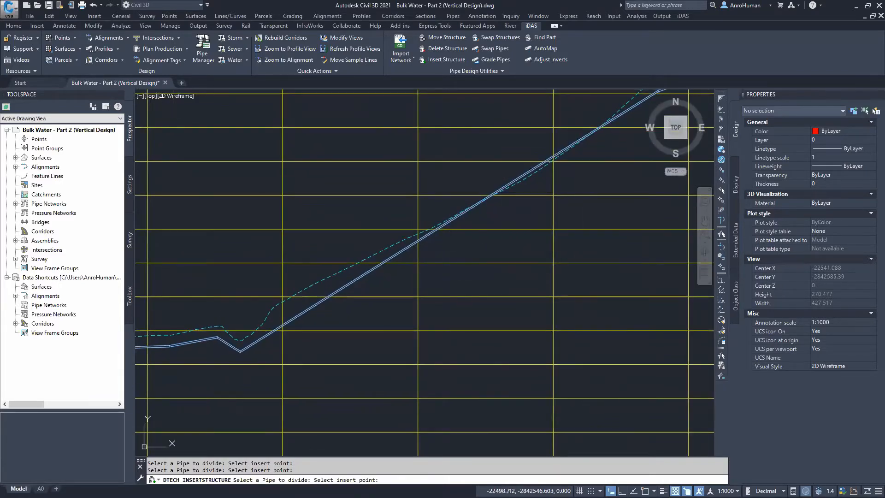
click(481, 213)
middle_drag(565, 245, 353, 339)
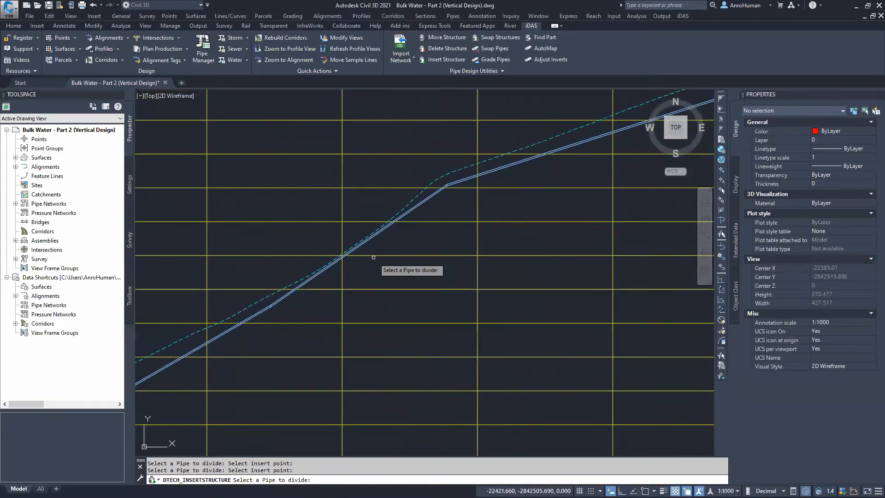
click(355, 250)
text(f)
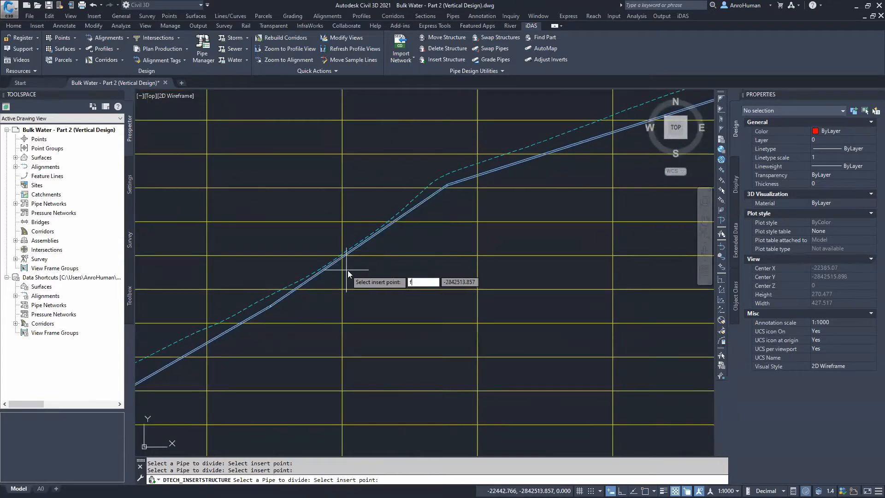
key(Escape)
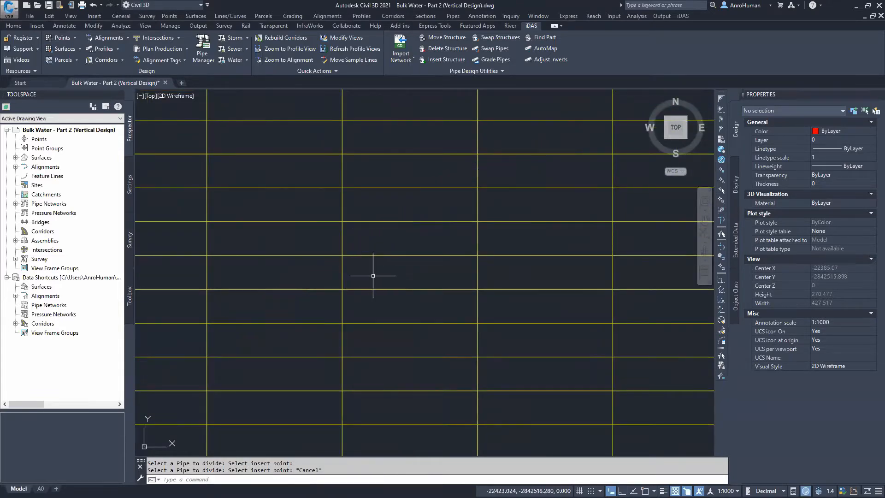
Adjust Inverts for the entire Bulk Water network: pipes not adjusted, structure rims 0.000 below Final Surface
scroll(375, 273, down, 4)
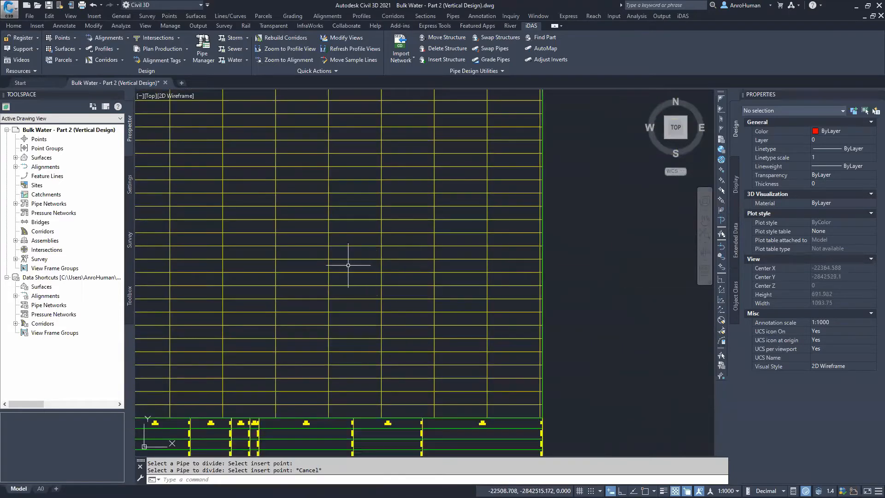
scroll(348, 265, down, 5)
middle_drag(338, 255, 365, 493)
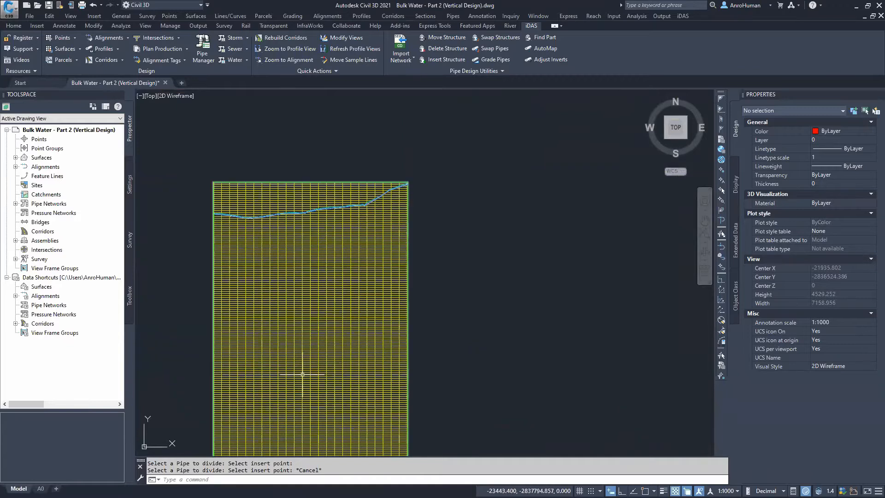
mouse_move(326, 390)
middle_down()
mouse_move(322, 339)
mouse_move(359, 184)
middle_up()
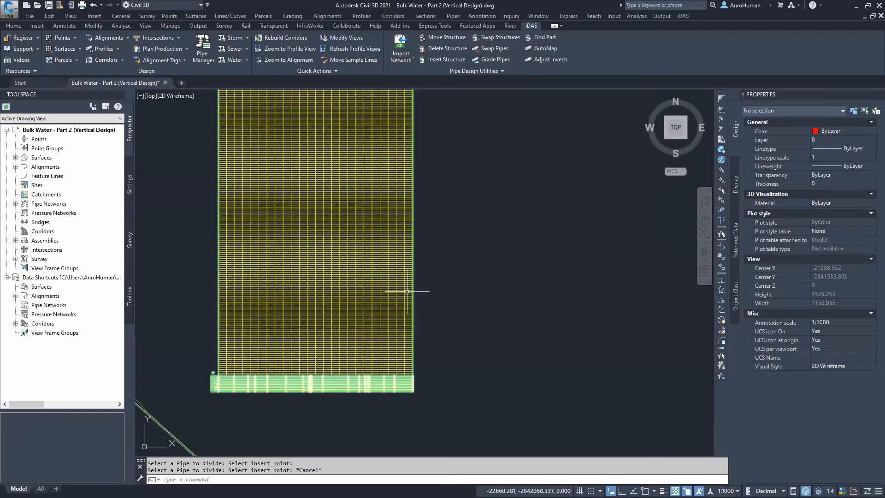
scroll(457, 222, down, 4)
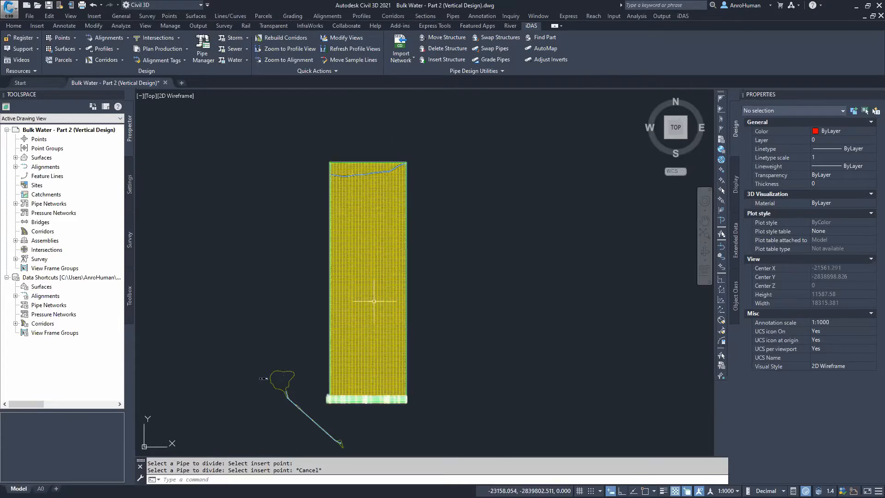
click(548, 59)
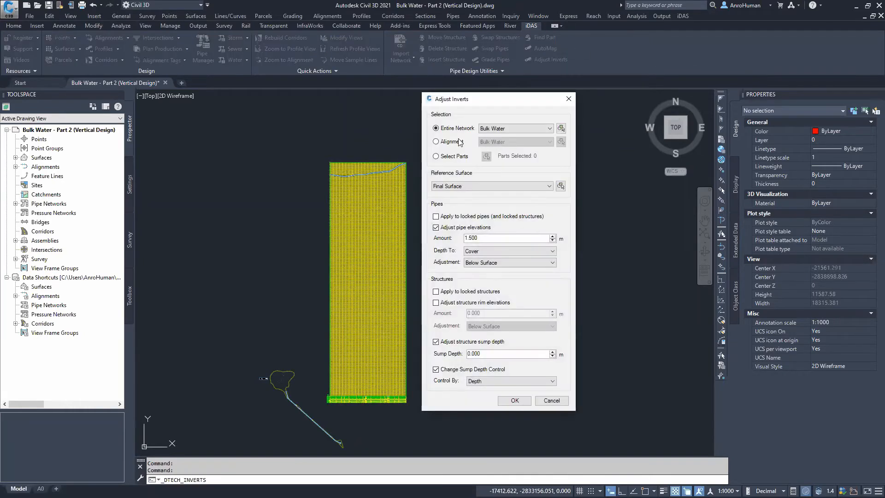
click(436, 227)
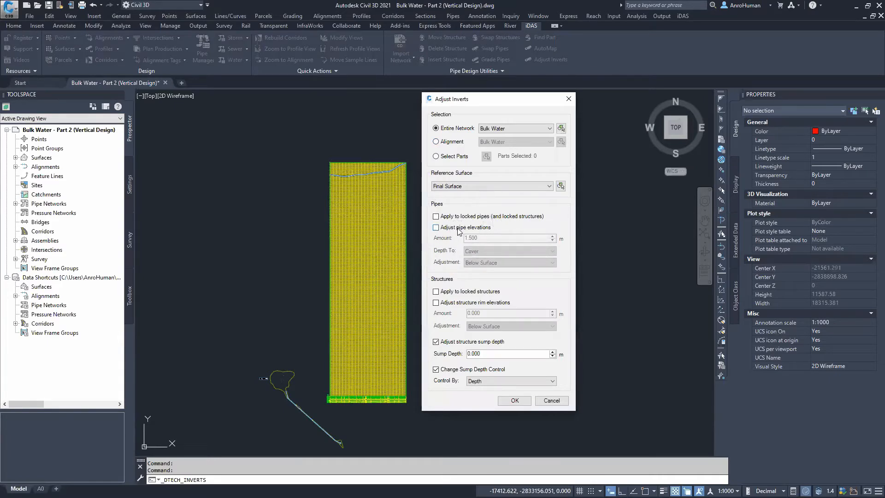
click(447, 306)
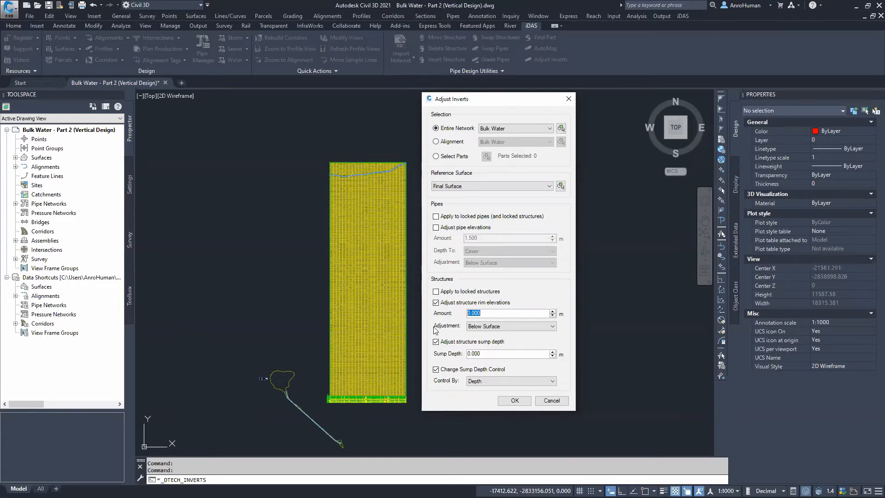
click(514, 400)
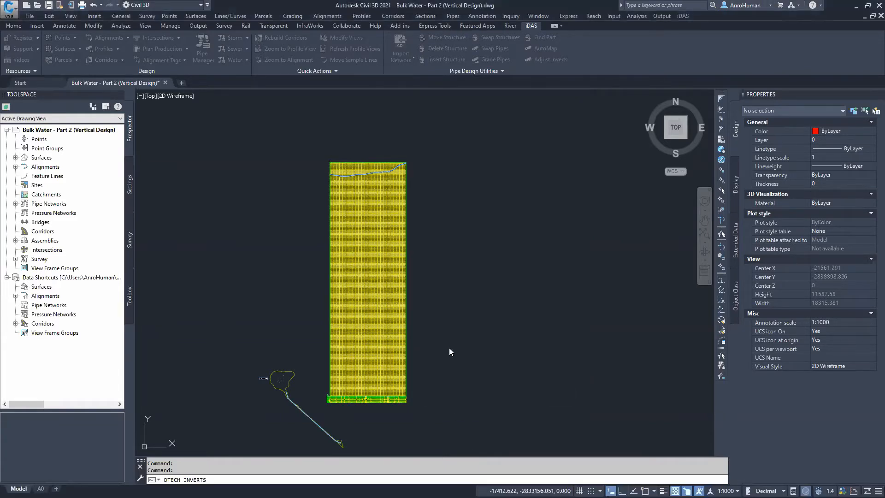
Select an inserted junction in the profile view to check its properties
scroll(340, 399, up, 20)
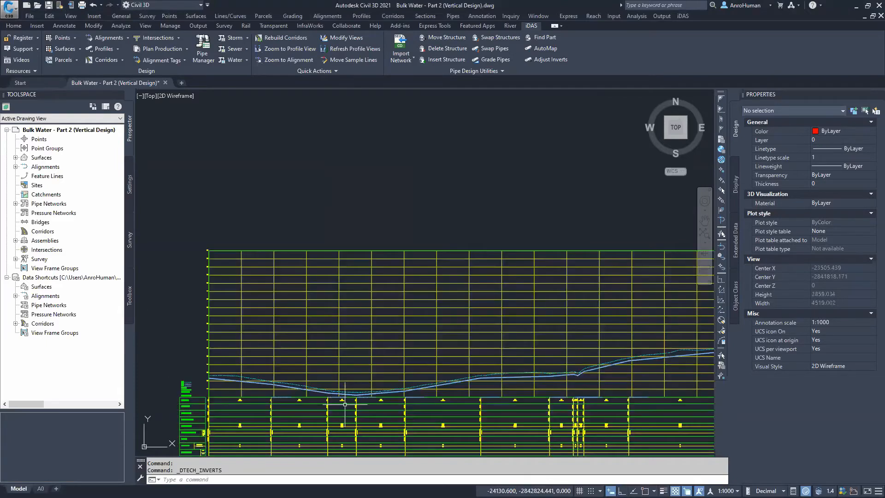
click(349, 298)
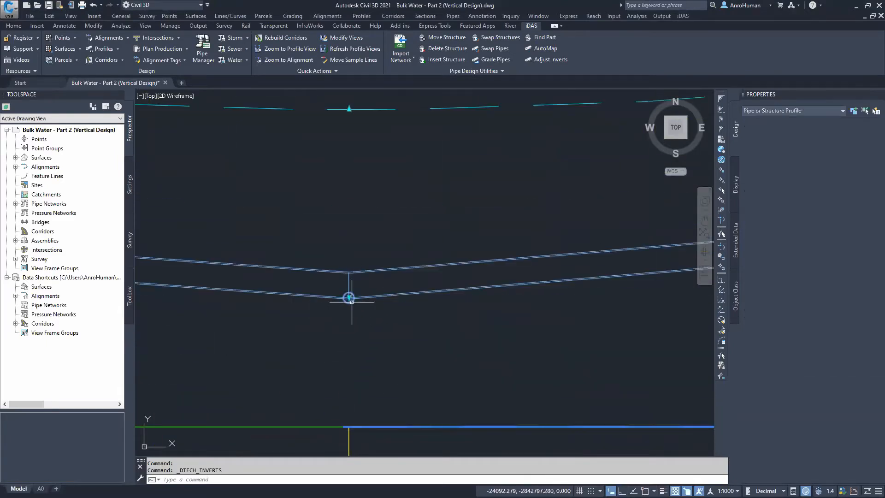
scroll(362, 376, down, 8)
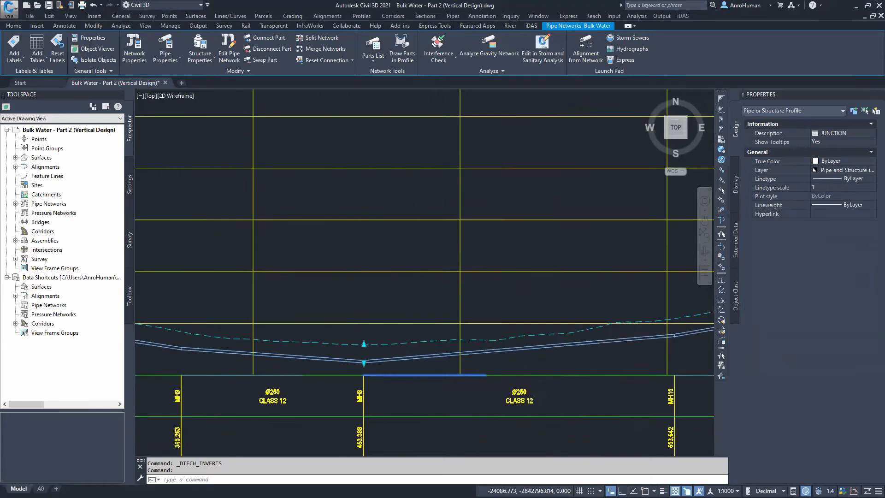
key(Escape)
scroll(527, 326, down, 5)
middle_drag(517, 307, 186, 377)
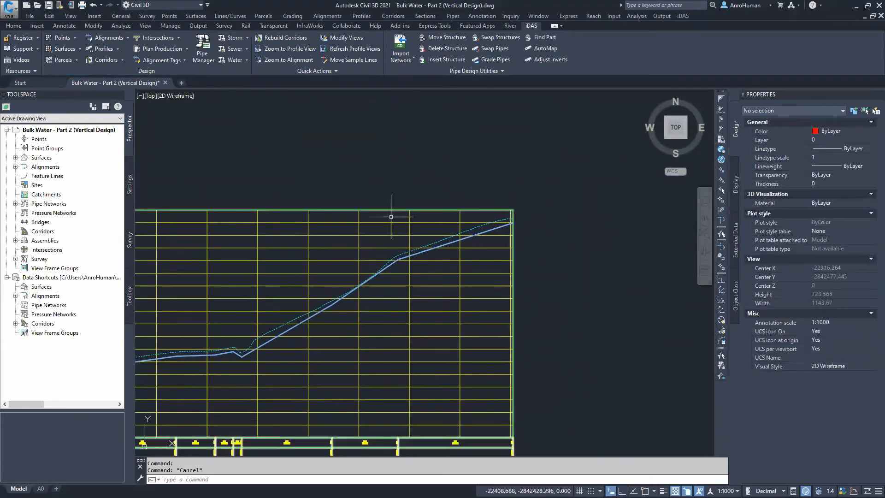
Start Insert Structure with the Junction structure group, Bulk Water network, Final Surface and 1.5 m cover
click(440, 59)
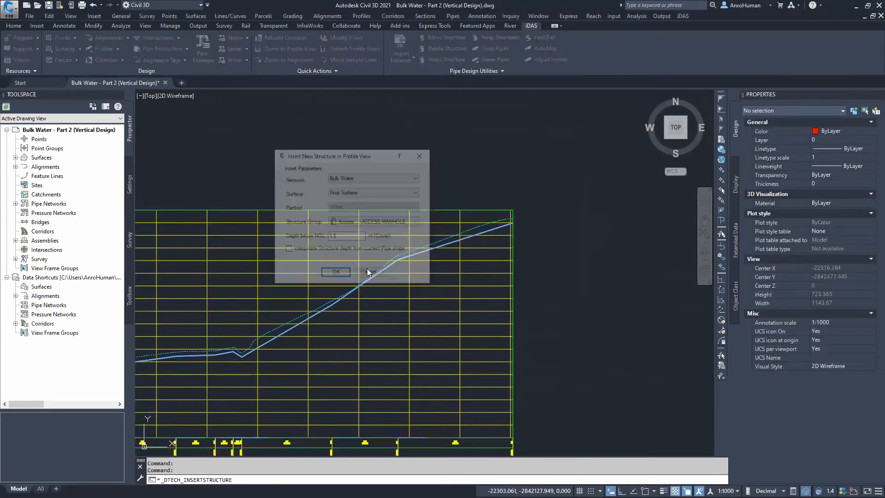
click(369, 222)
drag(416, 276, 416, 323)
click(355, 350)
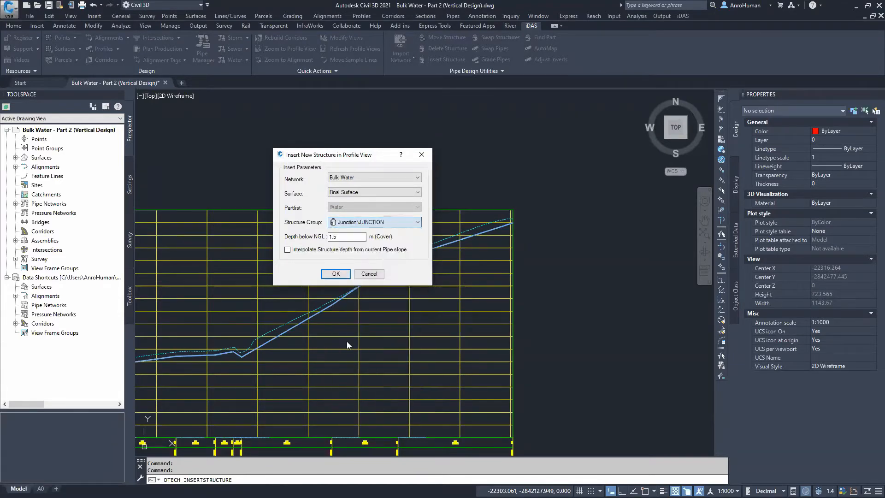
click(342, 274)
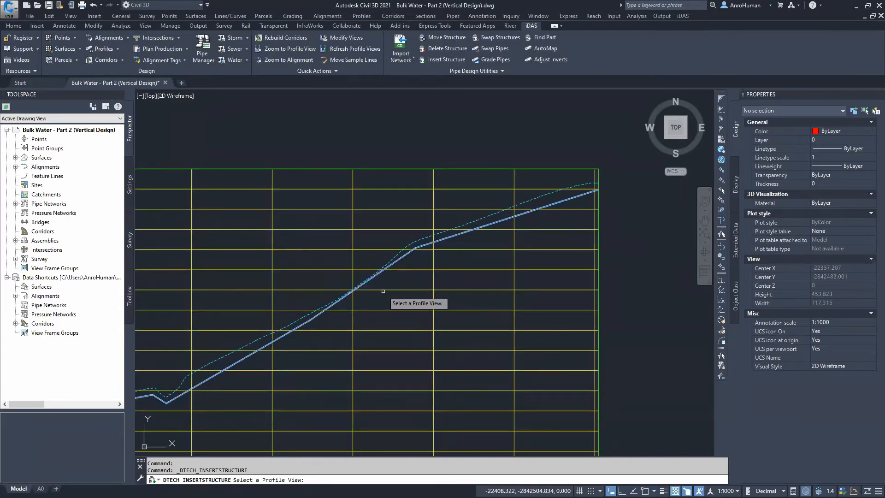
Insert a junction on the steep rising pipe in the profile view, then exit the command
click(383, 290)
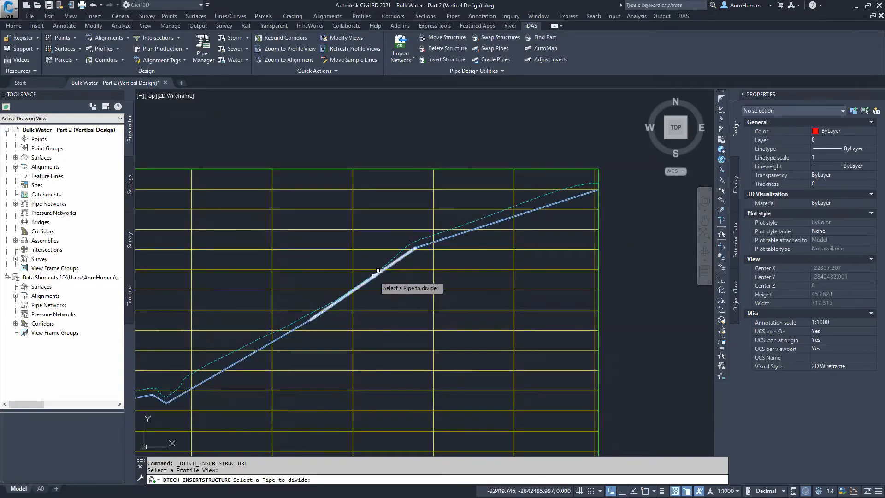
click(379, 270)
click(404, 310)
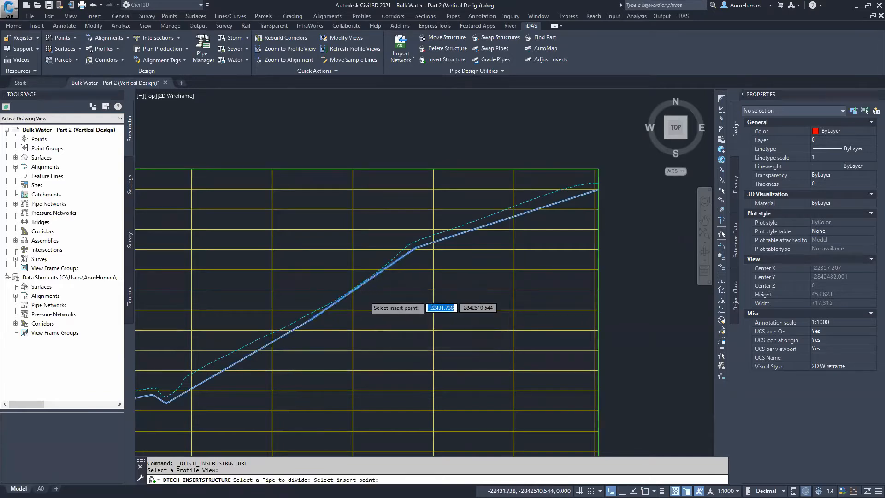
scroll(364, 295, up, 4)
click(518, 257)
middle_drag(518, 257, 350, 331)
click(427, 254)
click(433, 234)
key(Escape)
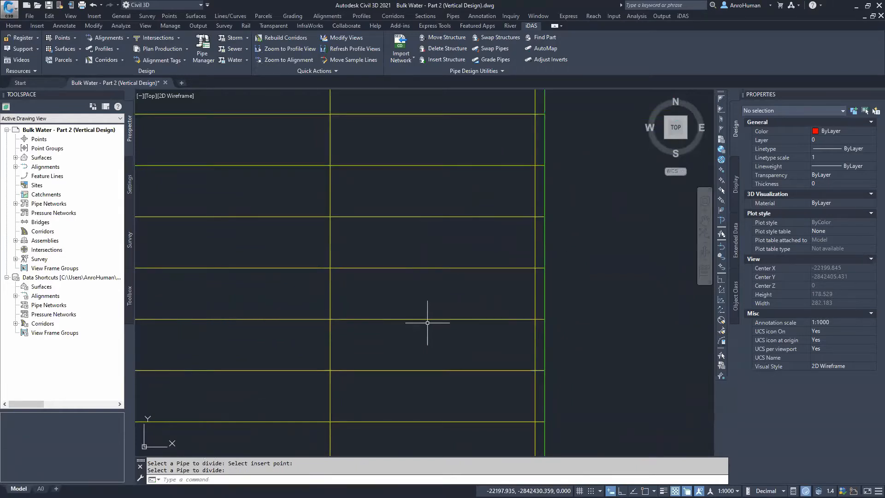
Rerun Adjust Inverts for the entire Bulk Water network with structure rims 0.000 below Final Surface
scroll(417, 302, down, 10)
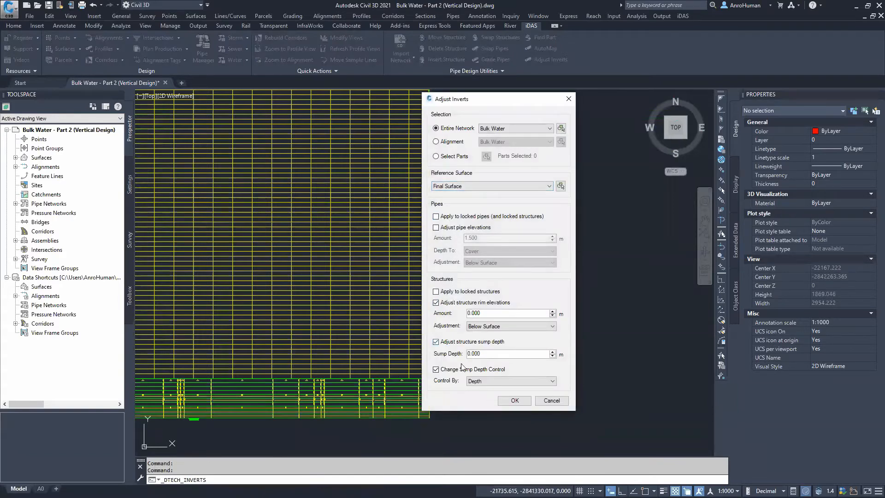
click(515, 401)
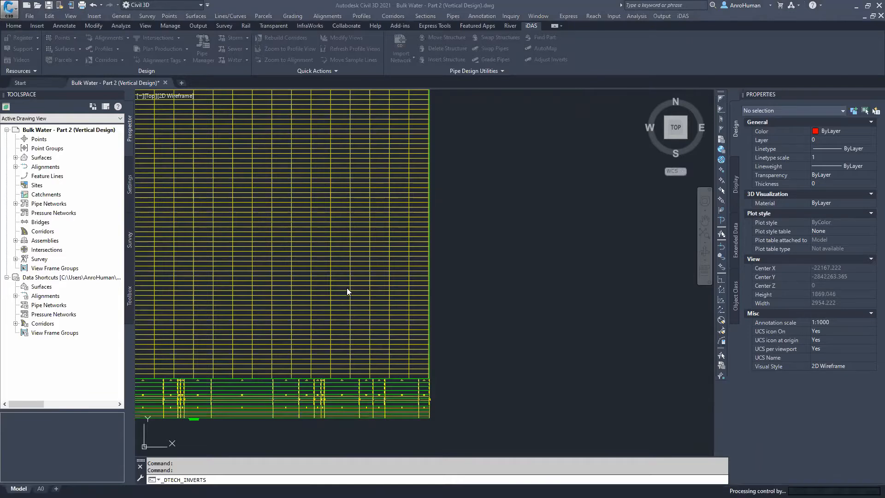
Review the adjusted pipe profile along the whole network, panning and zooming through the profile view
mouse_move(342, 357)
middle_down()
mouse_move(455, 349)
mouse_move(537, 325)
middle_up()
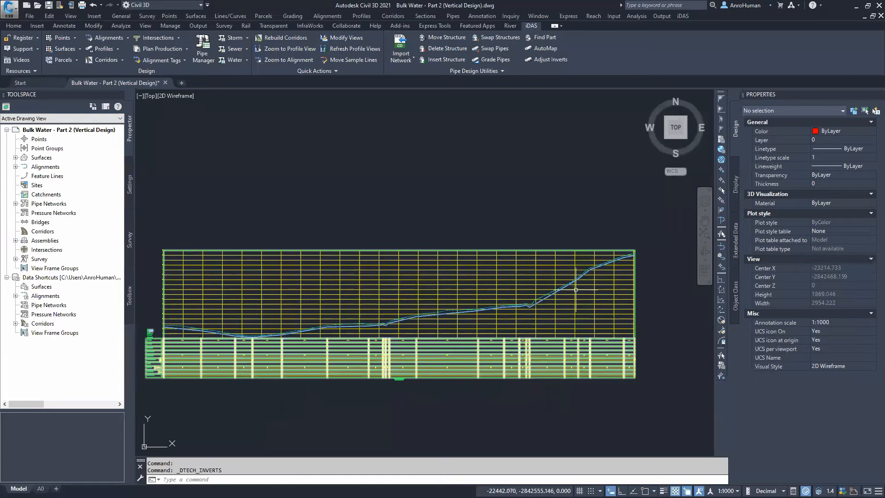
scroll(575, 290, up, 5)
mouse_move(400, 342)
middle_down()
mouse_move(497, 306)
mouse_move(474, 285)
middle_up()
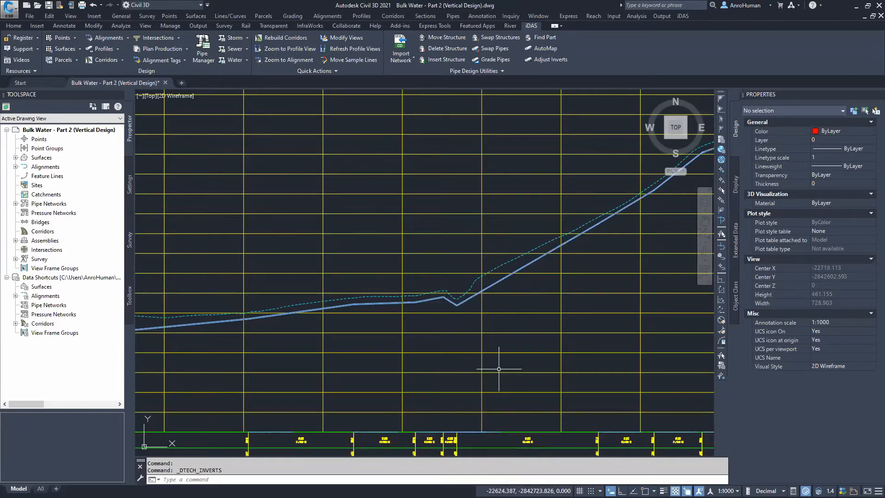
middle_drag(293, 354, 424, 334)
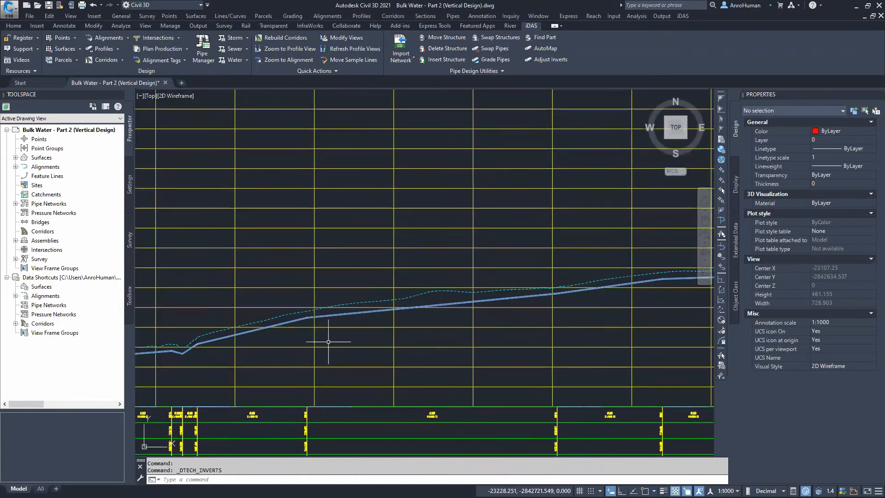
middle_drag(326, 339, 517, 330)
scroll(375, 365, down, 5)
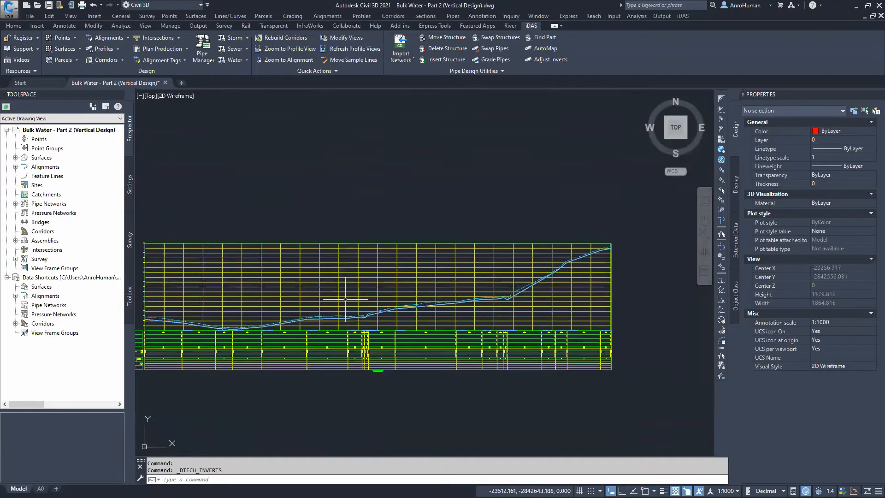
middle_drag(428, 283, 429, 282)
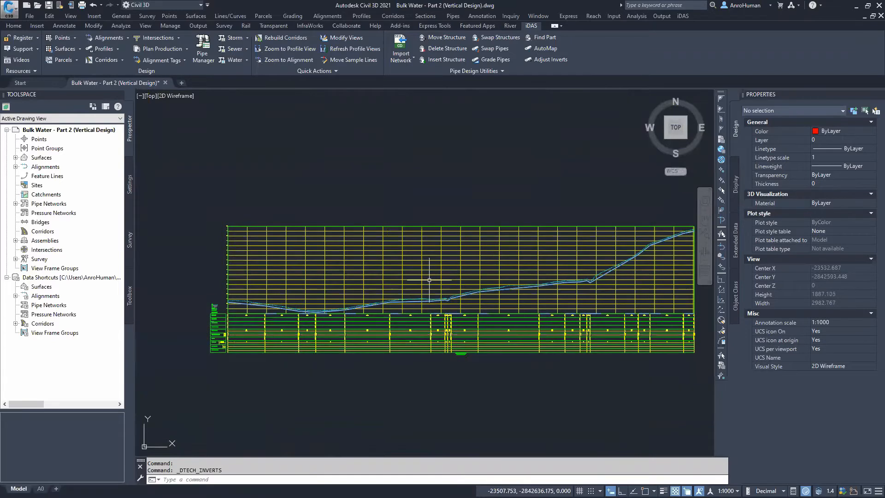
middle_drag(431, 280, 384, 277)
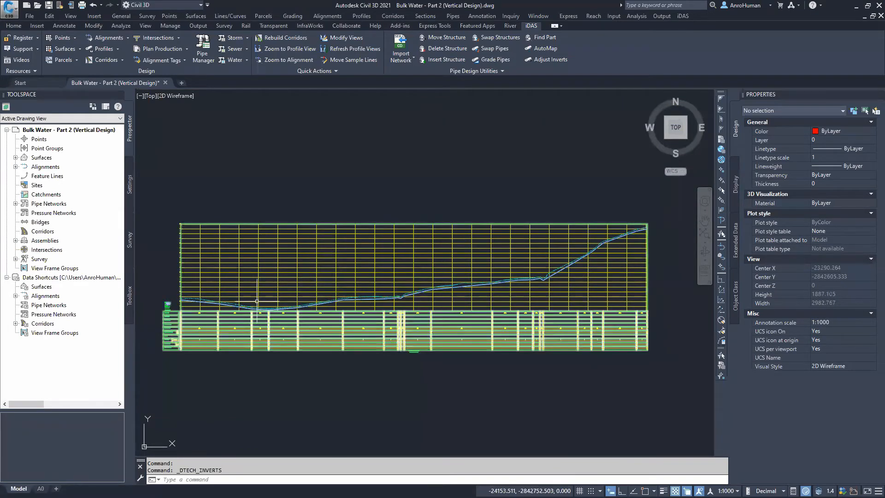
scroll(257, 302, up, 2)
scroll(258, 302, down, 2)
middle_drag(258, 302, 552, 277)
middle_drag(369, 339, 300, 211)
middle_drag(436, 417, 377, 347)
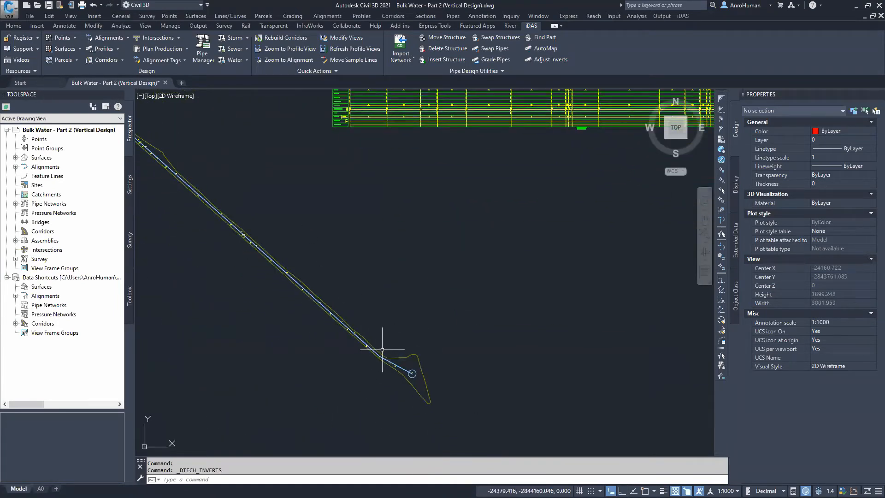
scroll(381, 357, up, 4)
scroll(366, 335, up, 4)
scroll(366, 336, down, 10)
middle_drag(400, 231, 395, 306)
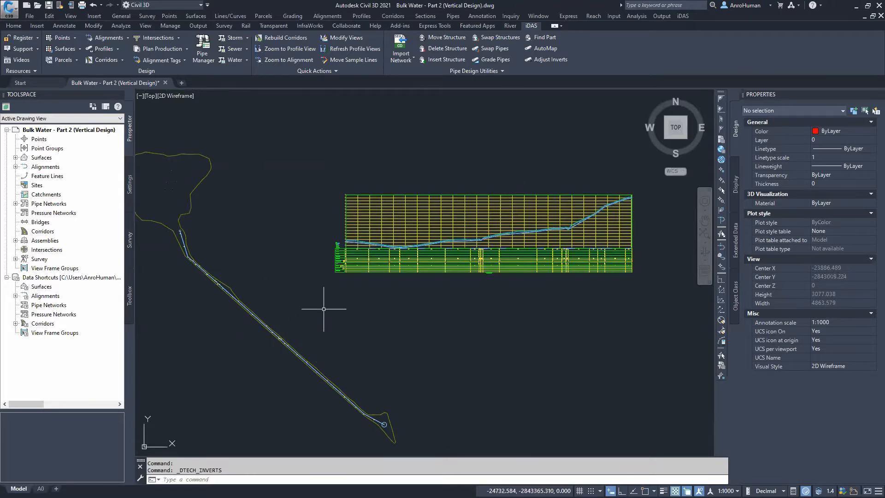
mouse_move(335, 362)
middle_down()
mouse_move(386, 336)
mouse_move(364, 346)
middle_up()
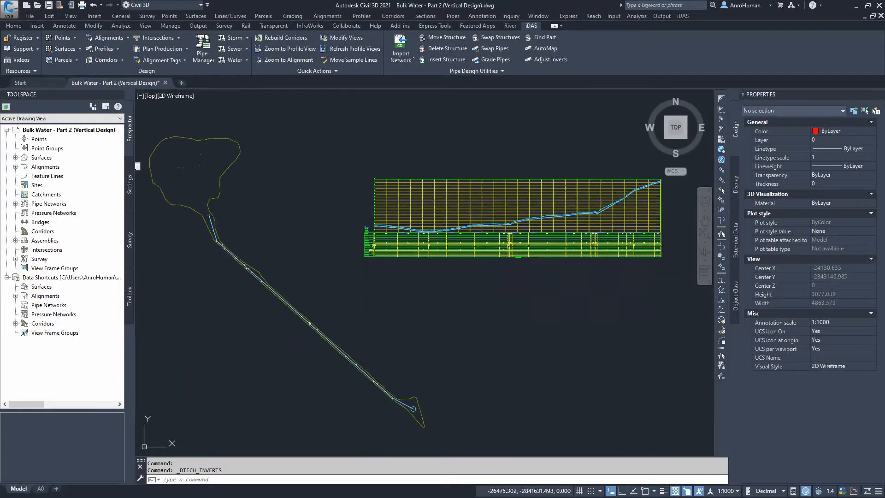
Close the Part 2 (Vertical Design) drawing without saving changes
click(166, 83)
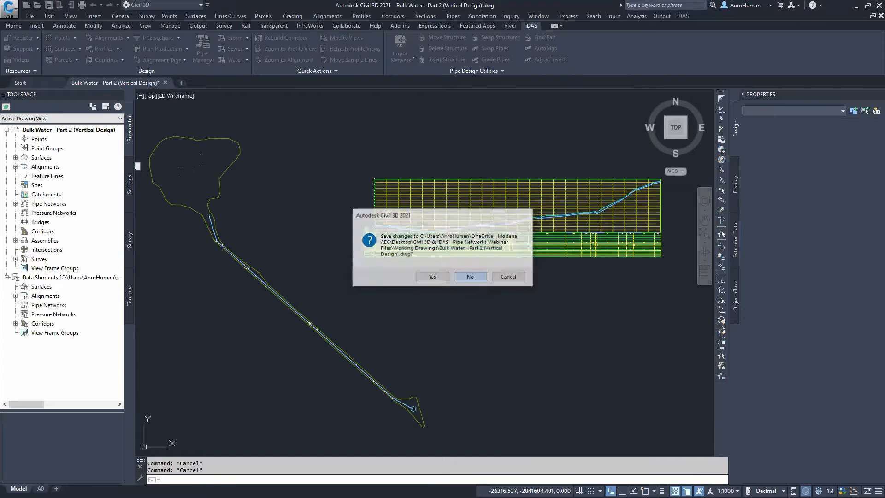
click(471, 277)
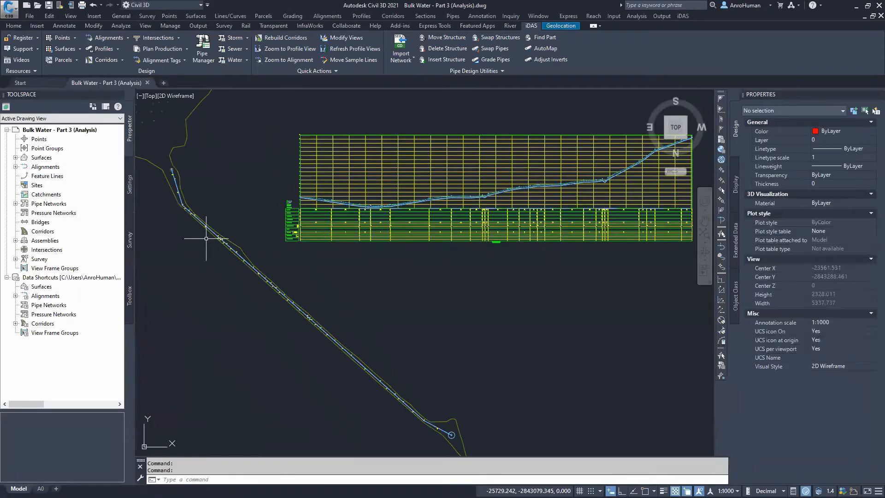
Examine the network's plan layout in the Part 3 (Analysis) drawing around the reservoir and the HVB-1 valve
scroll(452, 306, up, 12)
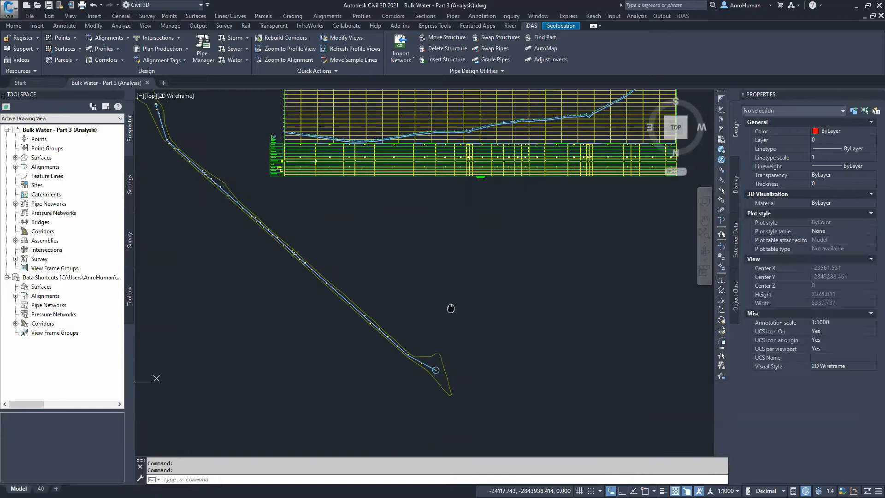
scroll(422, 340, up, 3)
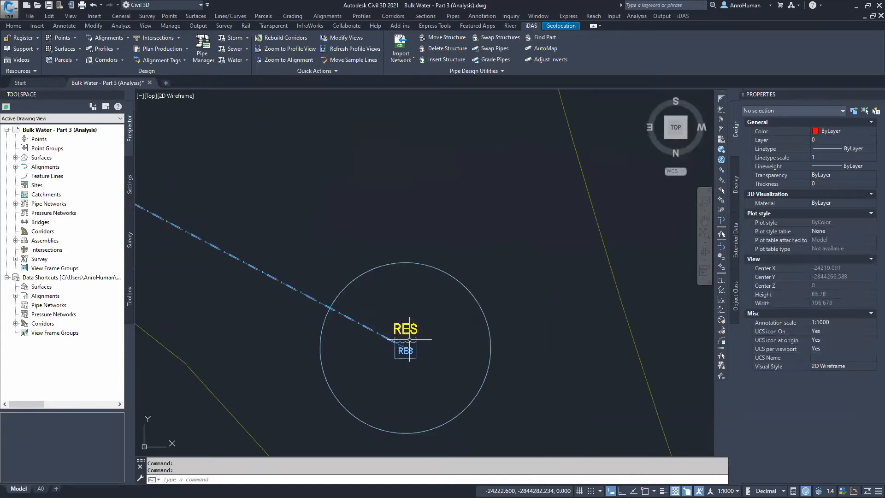
scroll(352, 310, down, 2)
mouse_move(252, 239)
middle_down()
mouse_move(541, 344)
mouse_move(503, 347)
middle_up()
middle_drag(198, 215, 257, 283)
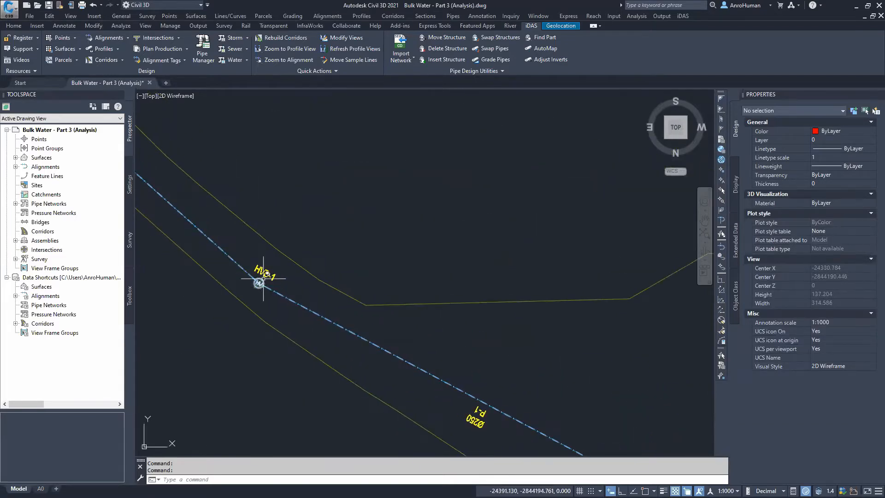
scroll(263, 285, up, 2)
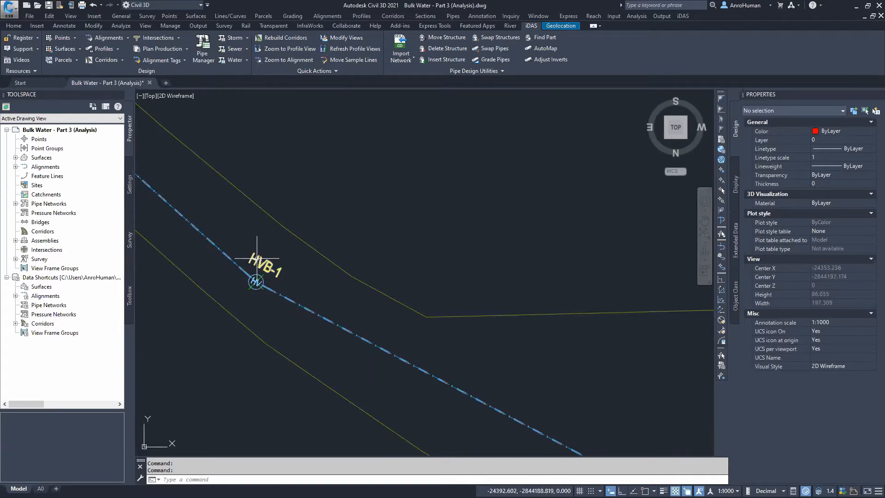
scroll(270, 265, down, 9)
mouse_move(353, 213)
middle_down()
mouse_move(382, 251)
mouse_move(382, 383)
middle_up()
scroll(378, 243, down, 6)
mouse_move(378, 255)
middle_down()
mouse_move(366, 310)
mouse_move(369, 394)
middle_up()
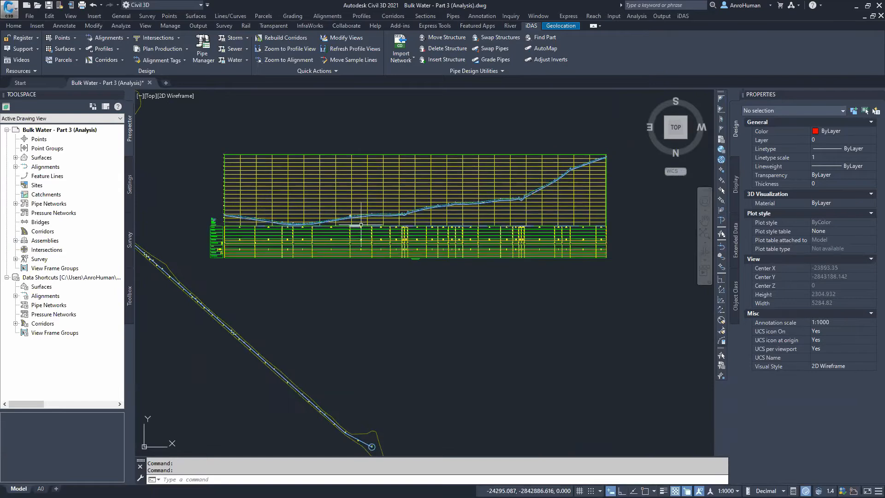
Inspect the profile view's pipe inverts, structures and data band labels at the start of the network
scroll(303, 218, up, 6)
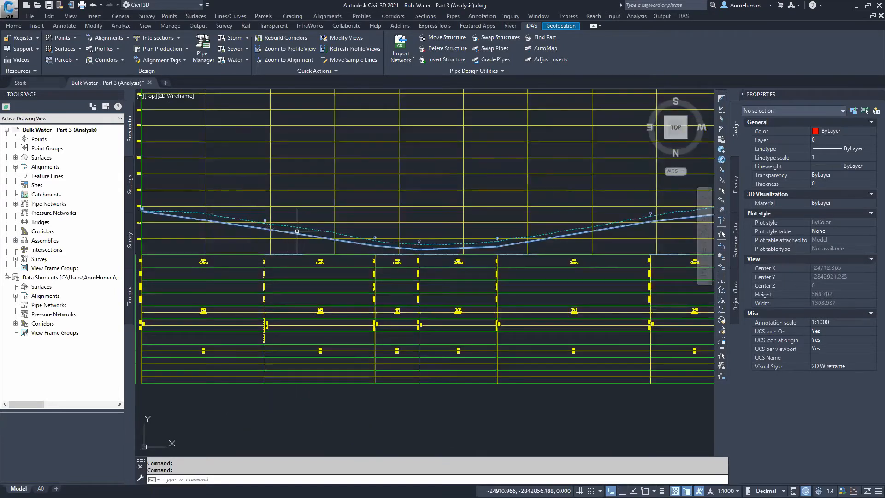
scroll(258, 229, up, 6)
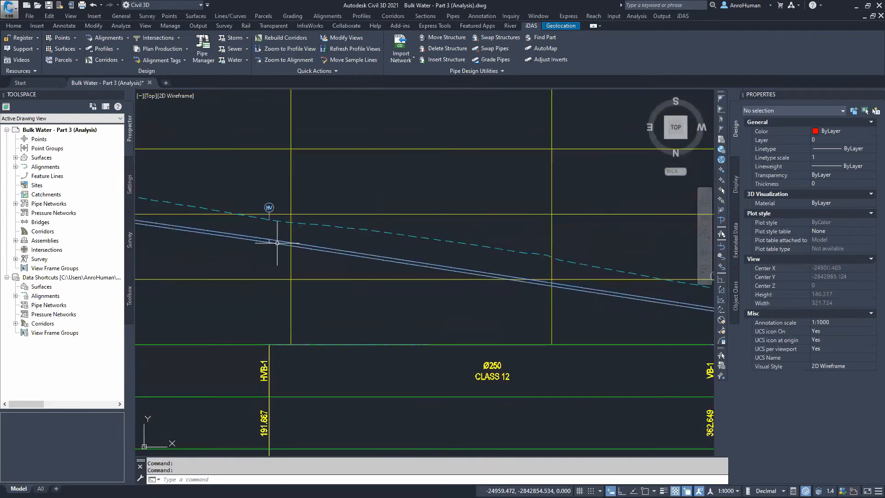
scroll(272, 241, up, 2)
middle_drag(375, 354, 438, 199)
scroll(419, 309, down, 2)
scroll(419, 310, down, 5)
middle_drag(456, 402, 362, 410)
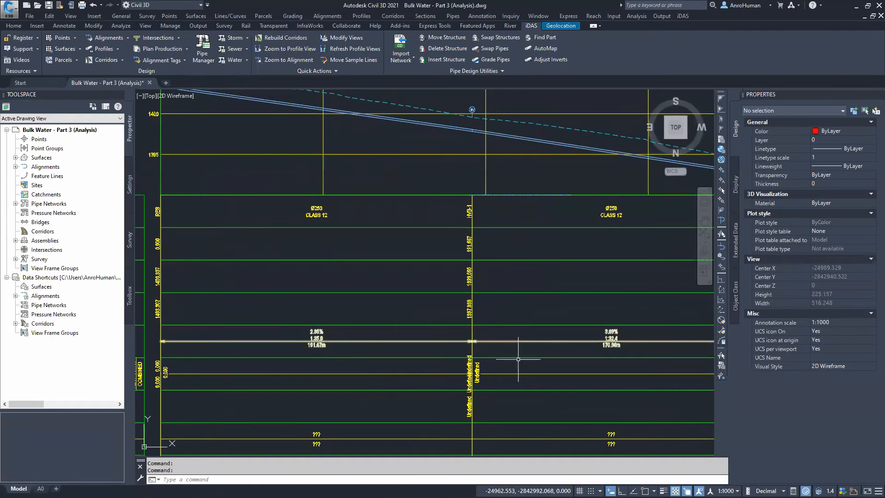
scroll(631, 338, up, 2)
scroll(585, 306, down, 2)
middle_drag(542, 334, 416, 445)
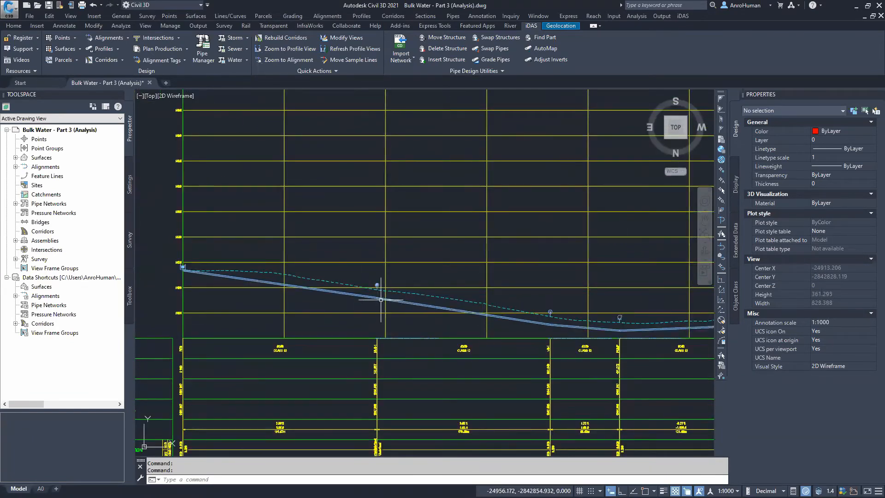
scroll(391, 365, down, 3)
middle_drag(393, 388, 411, 169)
middle_drag(515, 363, 399, 271)
Zoom in on the HVB-1 valve and the adjacent pipe run in plan
scroll(417, 339, up, 7)
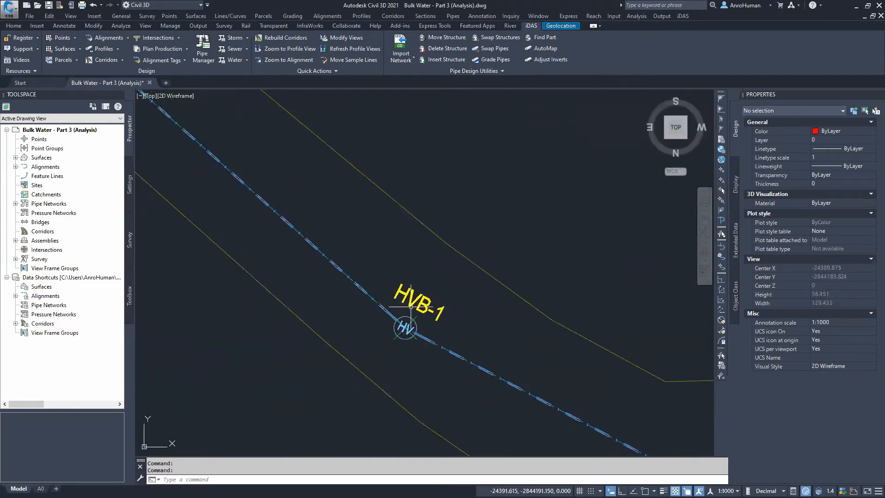
scroll(417, 339, down, 6)
middle_drag(347, 267, 478, 385)
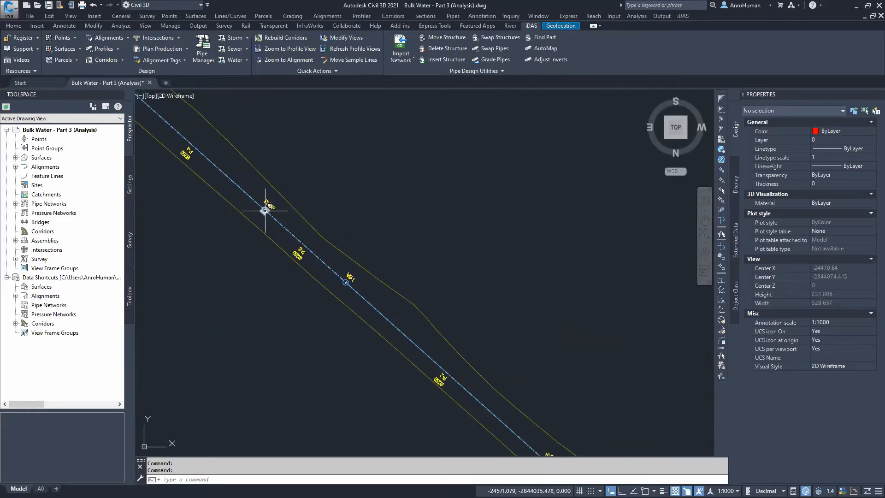
scroll(339, 182, down, 8)
middle_drag(404, 189, 332, 439)
Review the remaining profile stretches, including the steep climb, then zoom out to the full drawing
scroll(241, 215, up, 8)
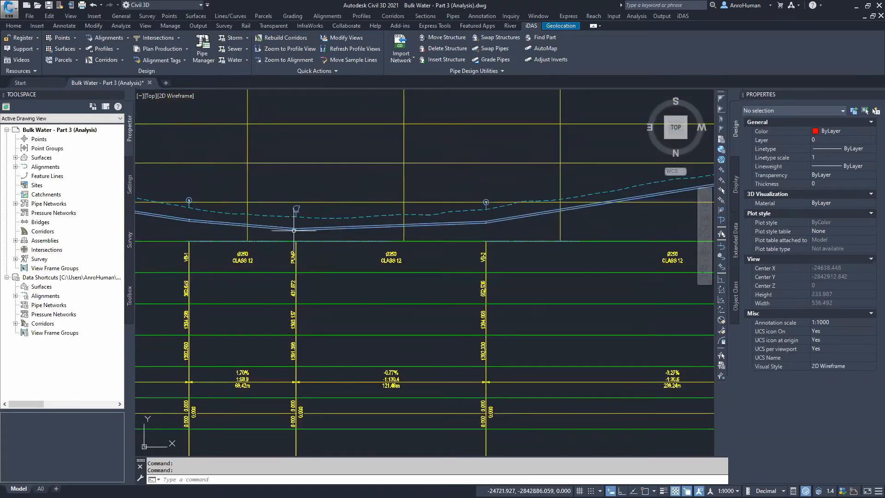
scroll(462, 206, down, 4)
middle_drag(463, 206, 95, 287)
scroll(448, 256, up, 6)
key(ctrl)
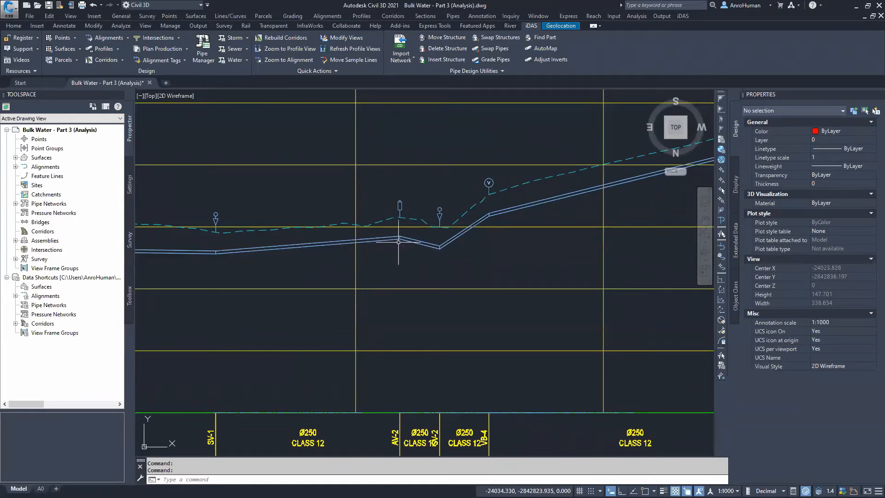
scroll(402, 243, down, 4)
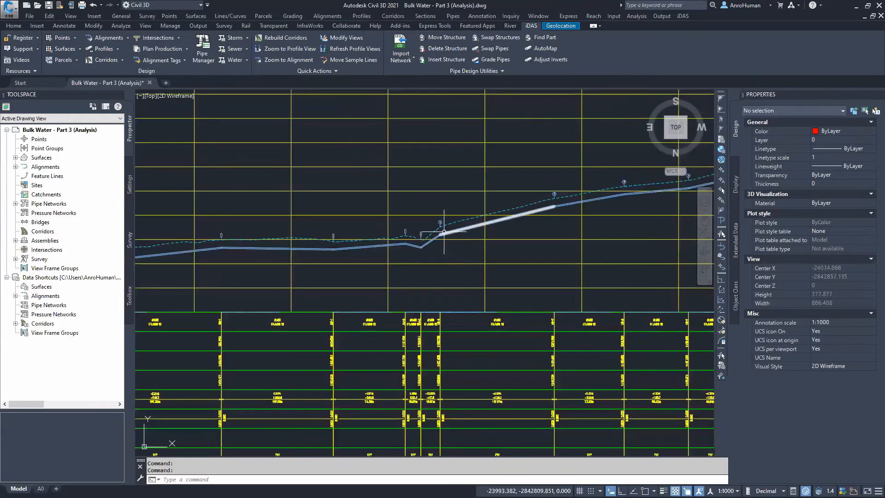
middle_drag(508, 237, 365, 286)
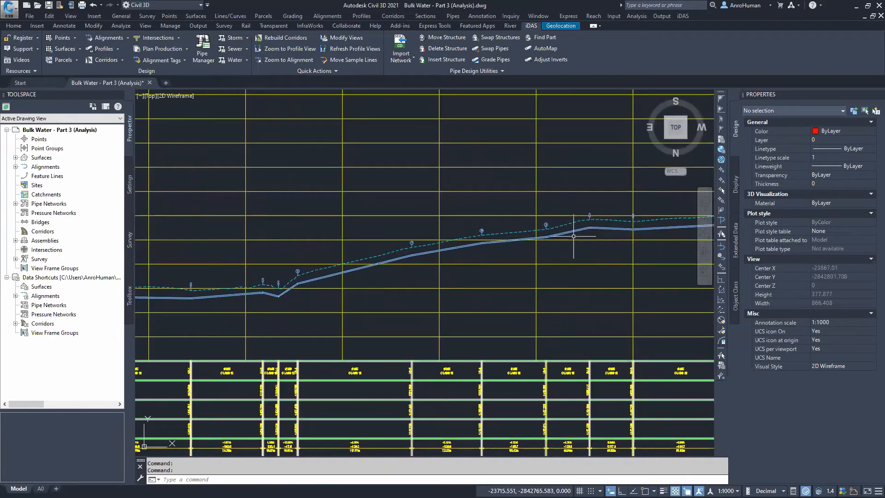
scroll(565, 265, down, 4)
mouse_move(440, 298)
middle_down()
mouse_move(296, 320)
mouse_move(603, 286)
middle_up()
scroll(391, 299, down, 4)
mouse_move(391, 299)
middle_down()
mouse_move(445, 234)
mouse_move(361, 233)
middle_up()
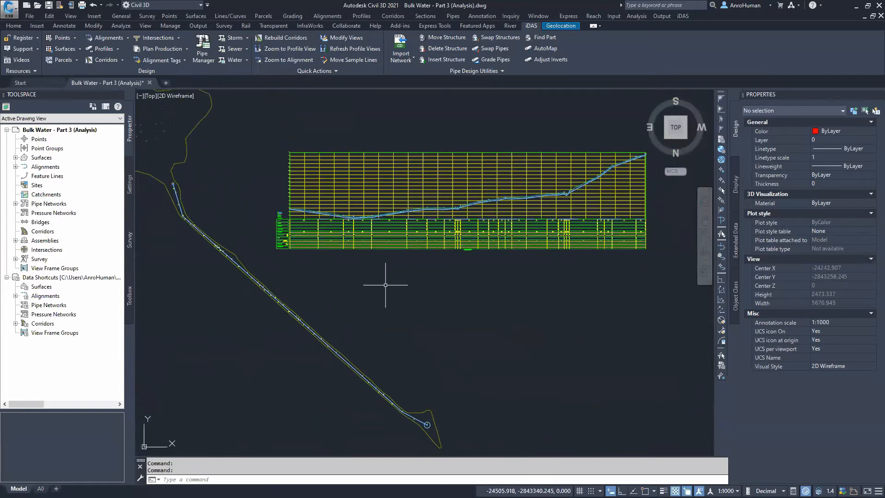
Open the Bulk Water network in the iDAS Pipe Manager
click(126, 26)
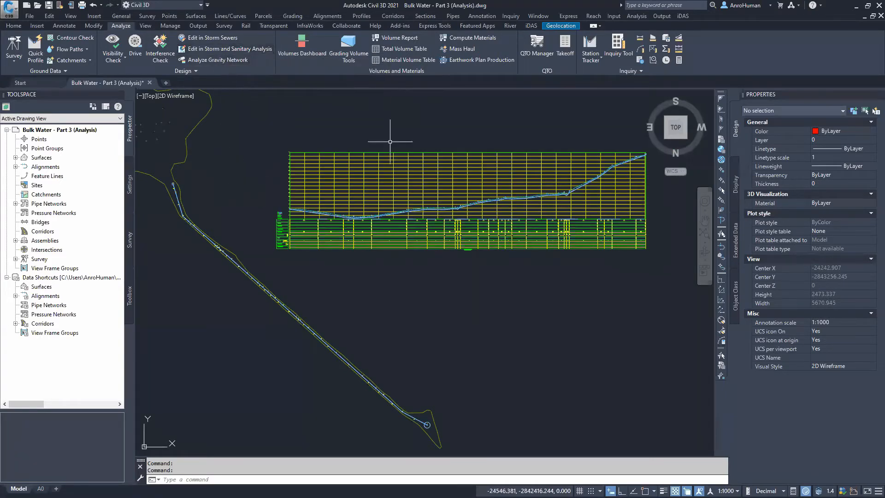
click(530, 26)
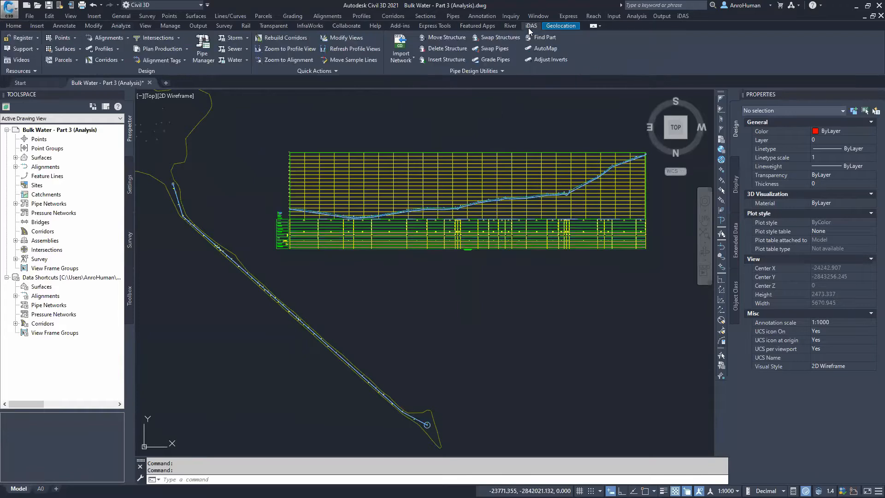
click(202, 54)
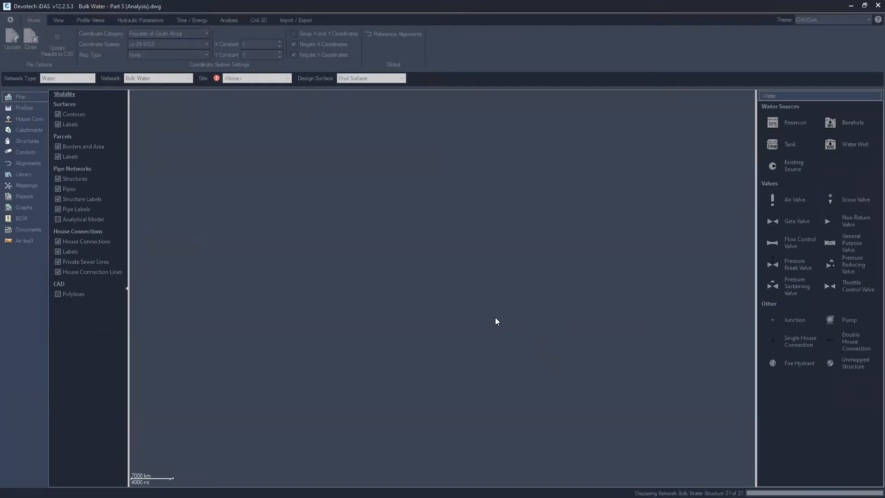
Hide the surface contours and contour labels in the plan view
middle_drag(517, 311, 432, 281)
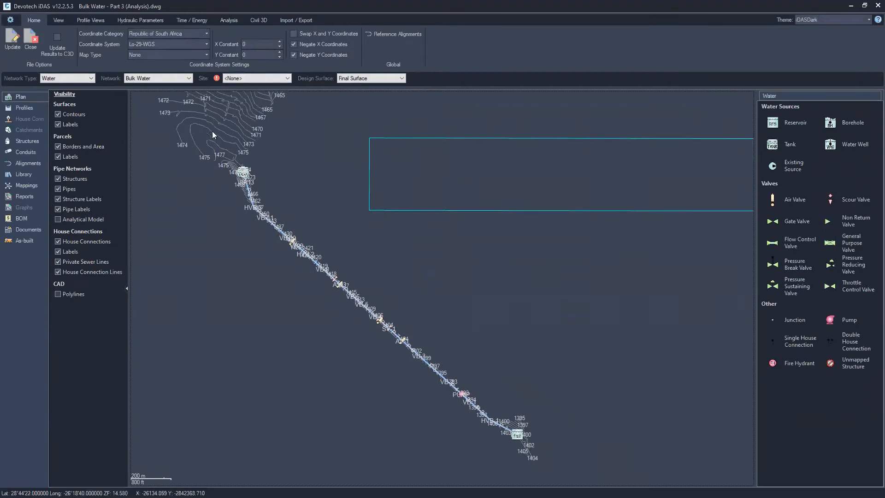
scroll(250, 192, up, 3)
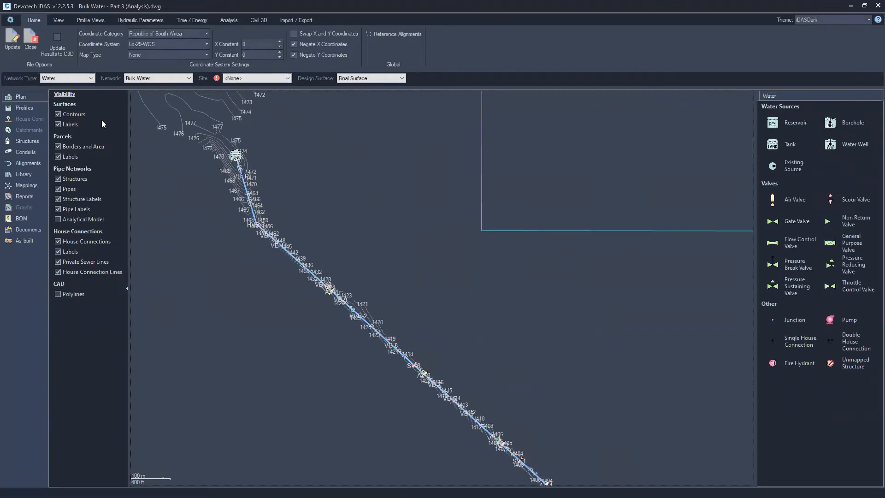
click(58, 115)
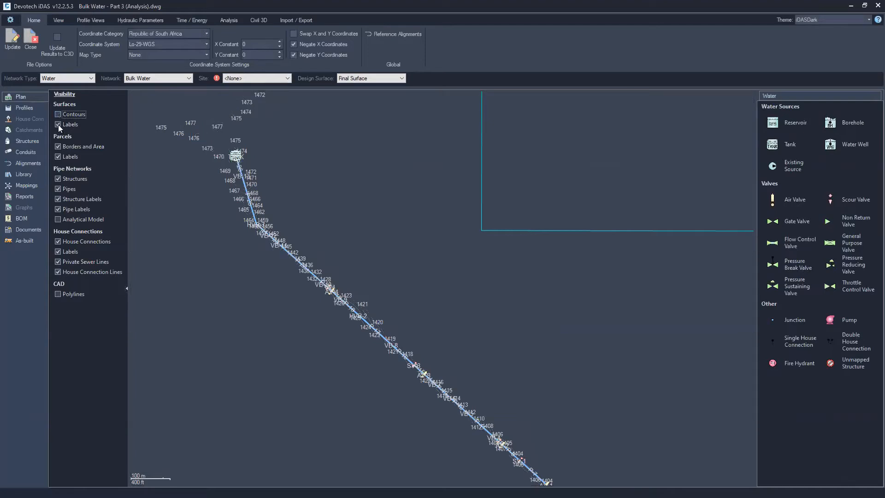
click(59, 125)
Examine the network in plan from the reservoir down through the air valves and pump to the PRV
middle_drag(368, 192, 235, 225)
scroll(240, 222, down, 3)
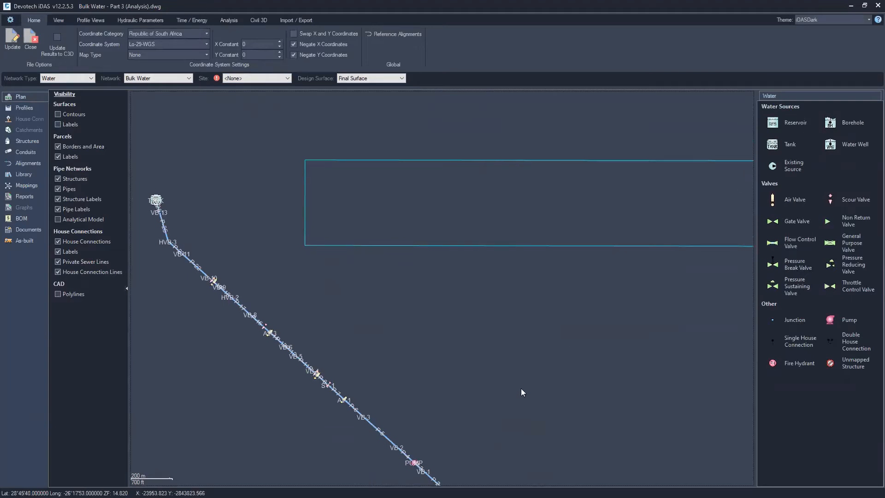
middle_drag(521, 389, 436, 249)
scroll(350, 309, up, 2)
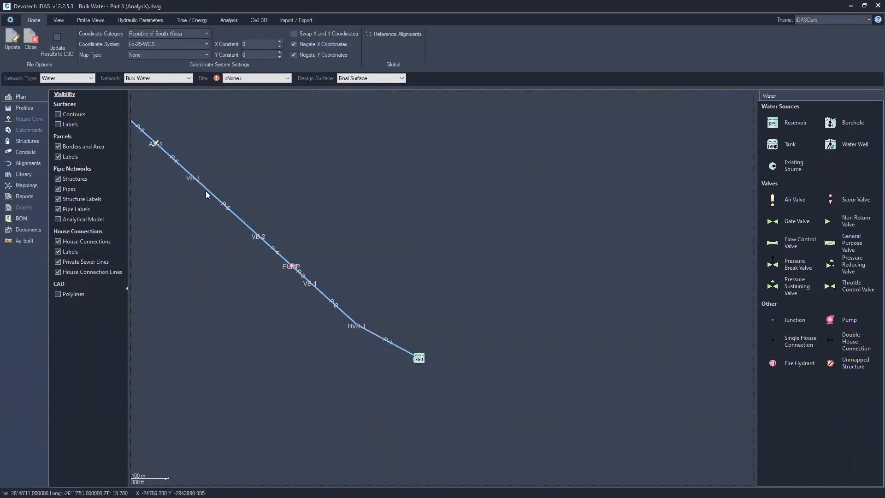
click(154, 145)
click(154, 146)
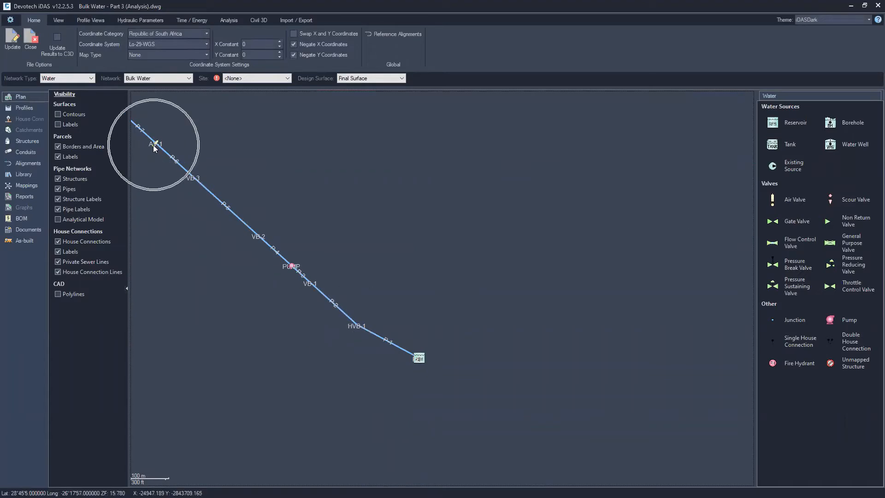
click(154, 146)
middle_drag(283, 168, 406, 226)
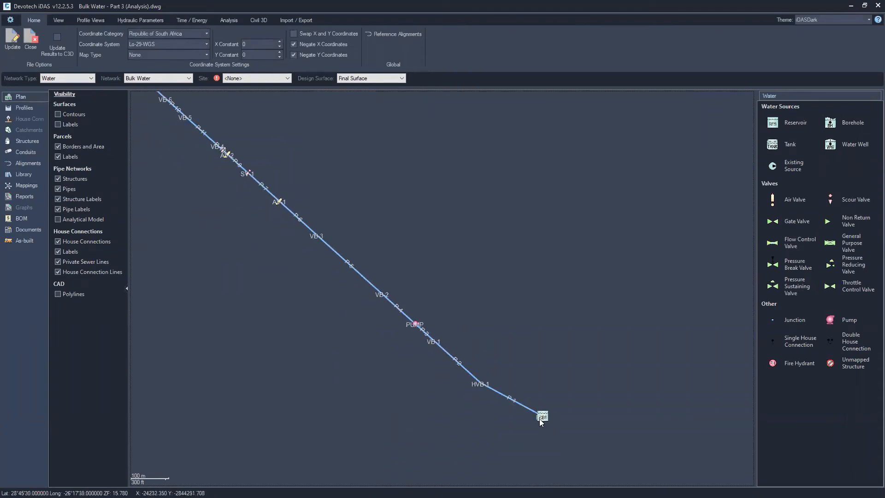
middle_drag(287, 113, 540, 386)
middle_drag(254, 135, 360, 277)
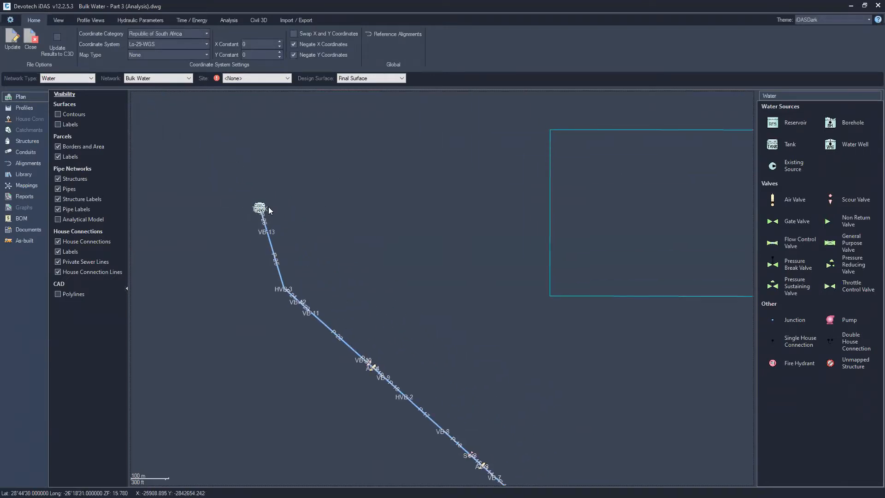
scroll(405, 288, down, 3)
middle_drag(517, 374, 408, 243)
scroll(414, 244, down, 3)
middle_drag(512, 306, 496, 299)
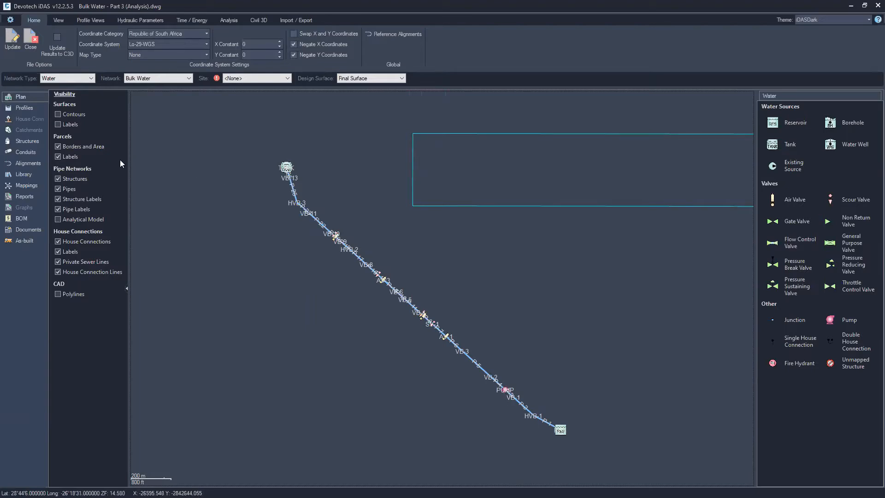
Open the library's curves and inspect the existing Pump curve
click(22, 175)
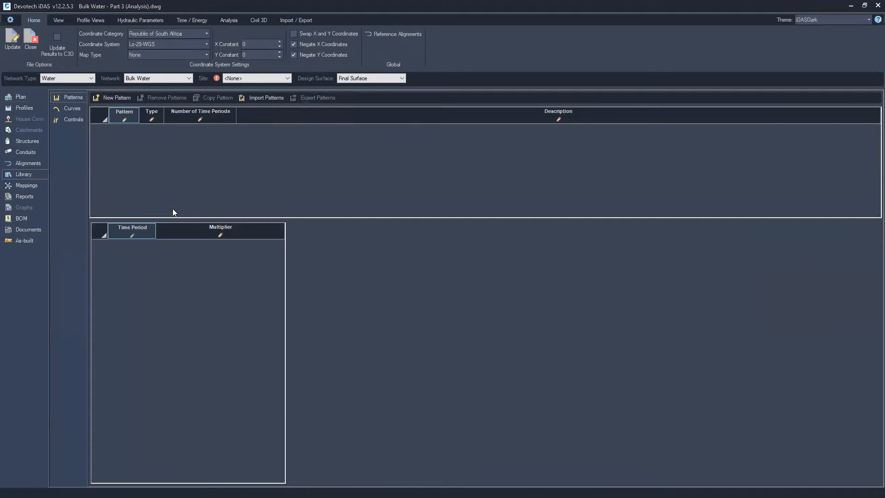
click(72, 109)
click(141, 129)
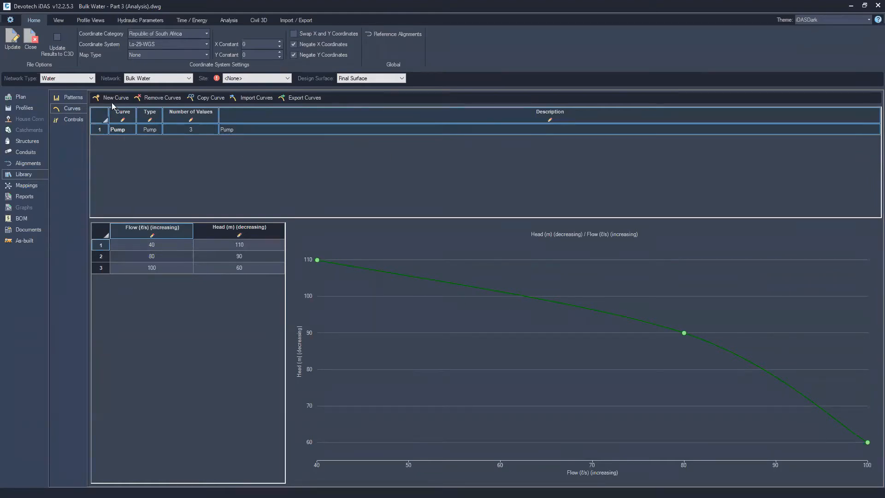
click(26, 172)
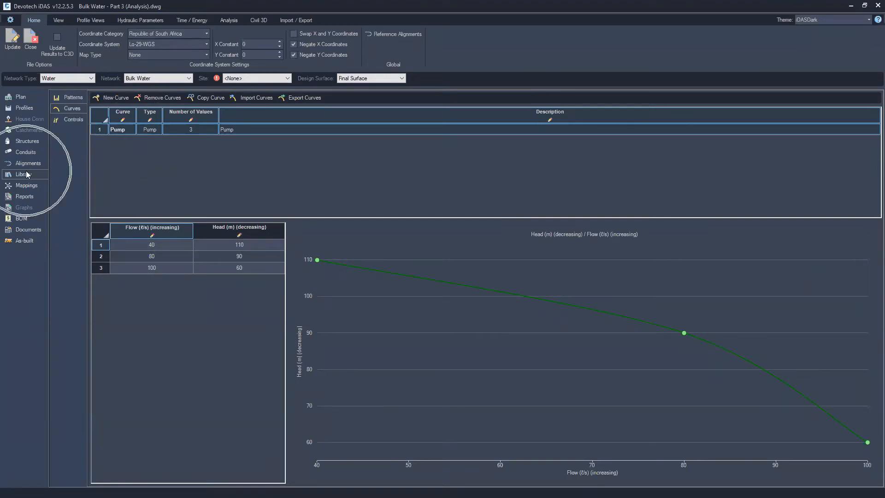
Create a new library curve named Design Pump Curve
click(116, 98)
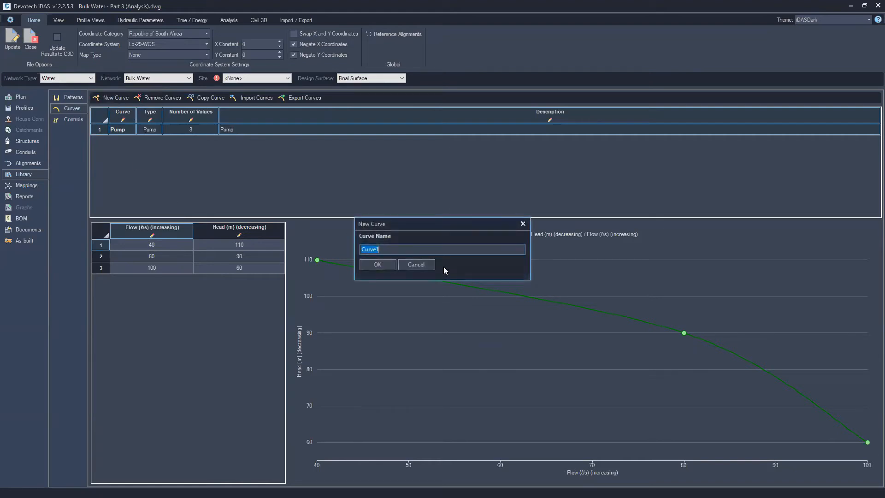
text(Design Pump Curve)
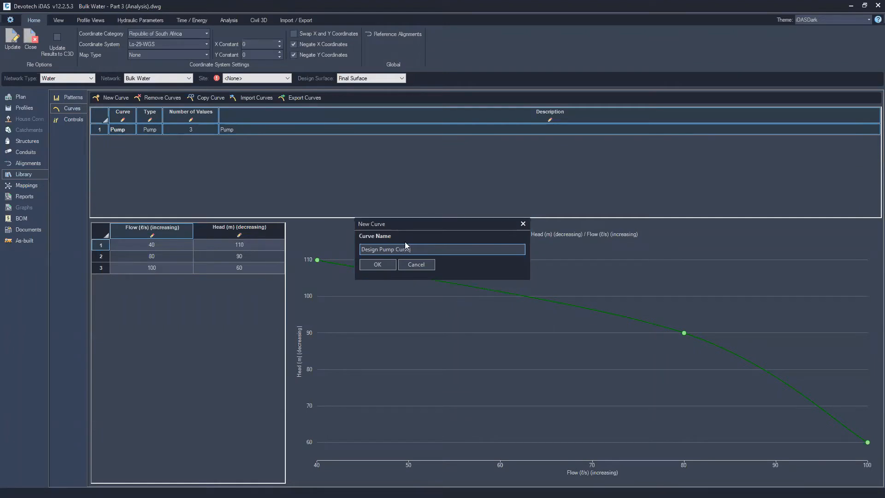
key(Return)
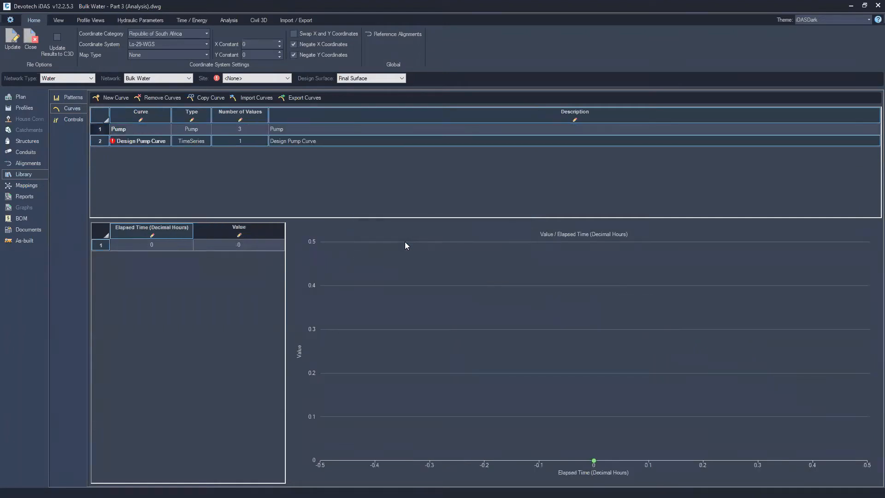
Set the new curve's type to Pump and rename it Design_Pump
click(138, 144)
key(BackSpace)
text(_)
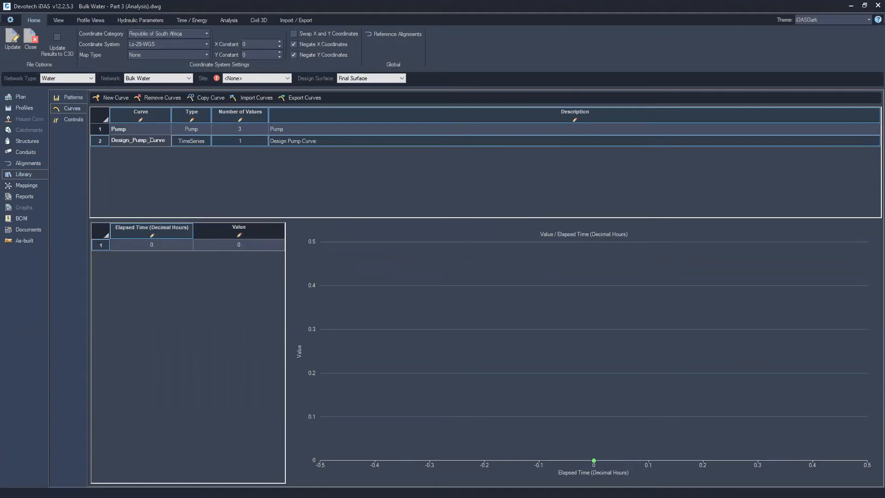
key(Return)
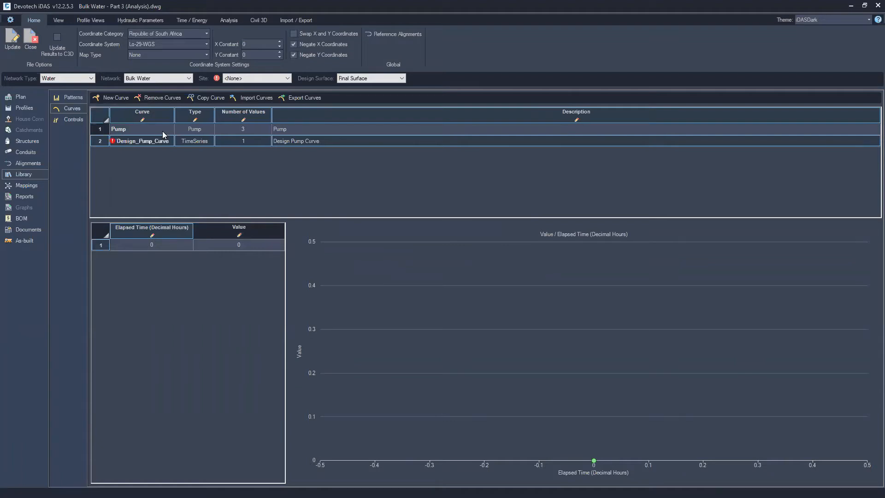
click(200, 141)
click(200, 142)
click(196, 177)
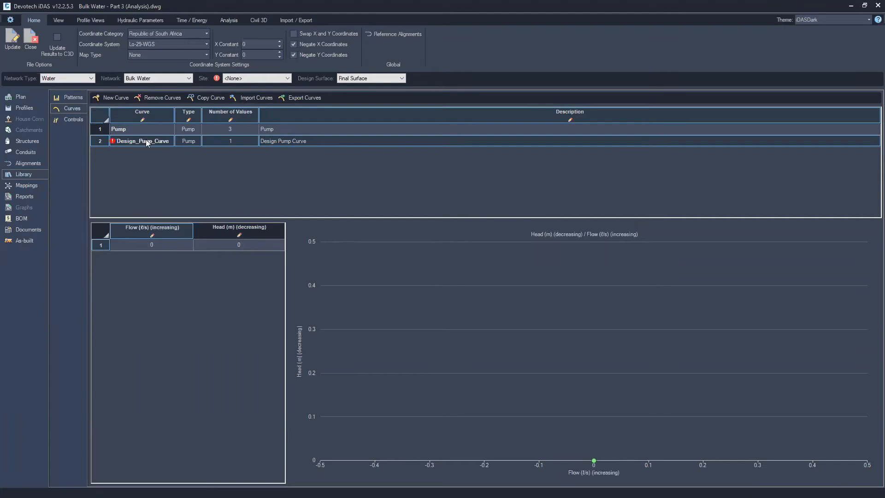
drag(167, 140, 151, 140)
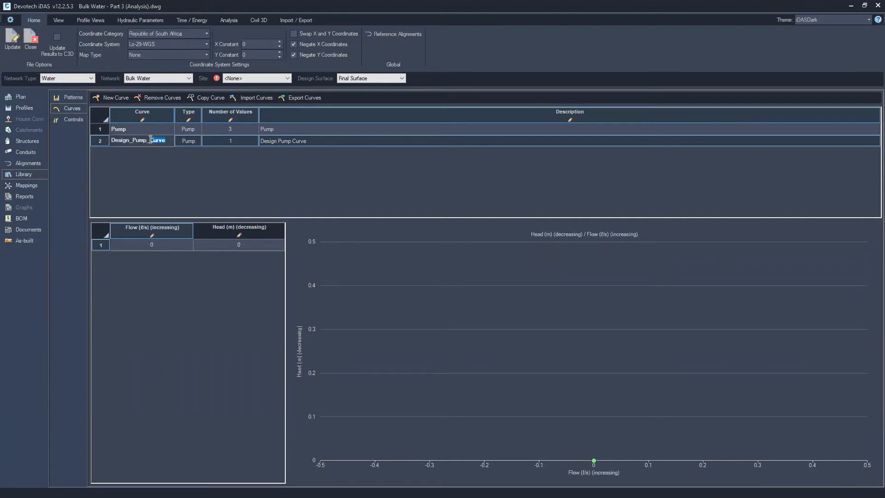
key(BackSpace)
key(Return)
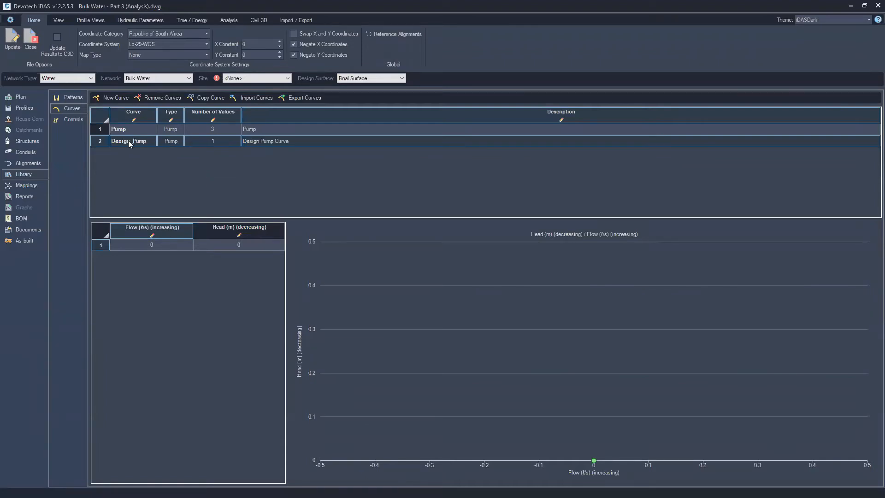
Set the Design_Pump curve's number of values to 3
click(220, 141)
text(3)
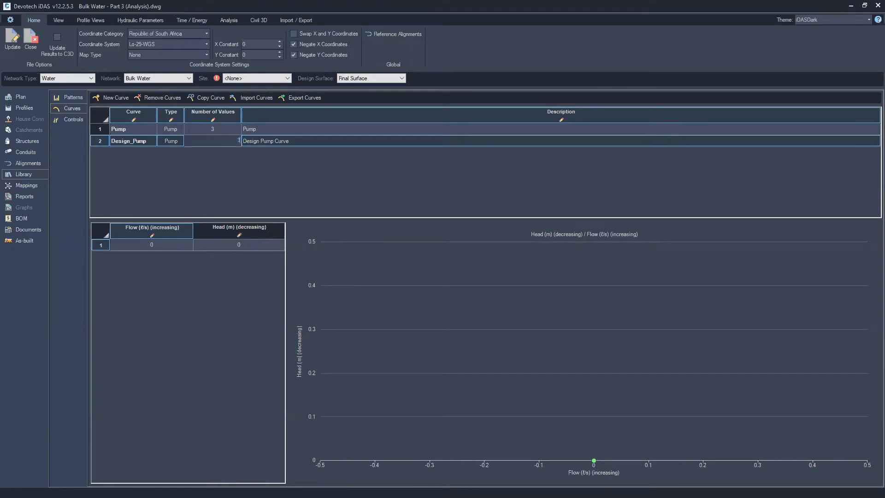
key(Return)
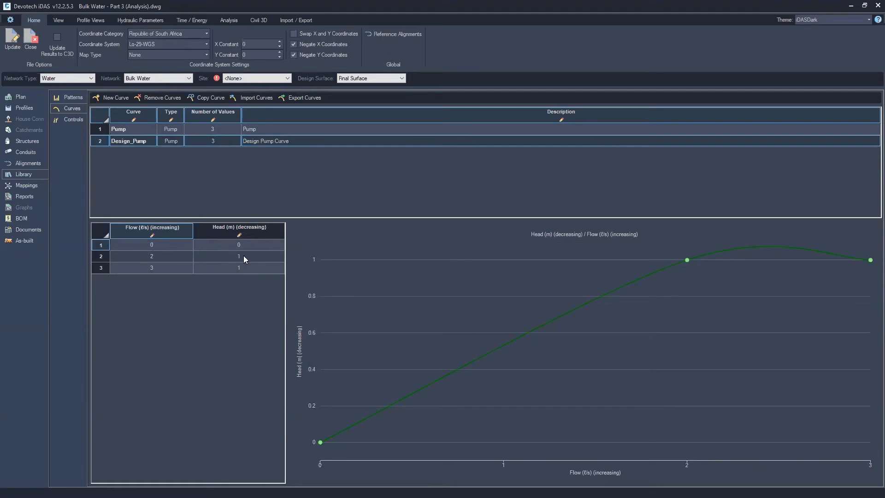
click(139, 131)
click(141, 140)
Enter flows of 40, 80 and 100 l/s for the curve's three points
click(160, 247)
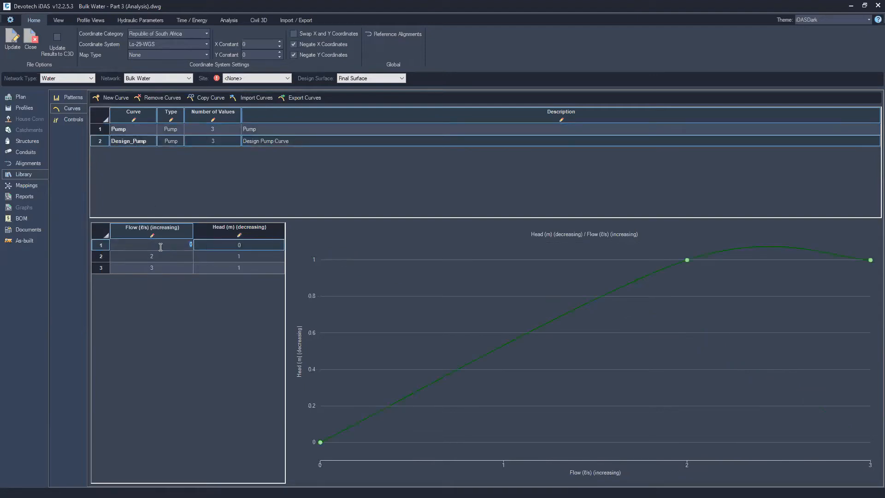
text(40)
key(Return)
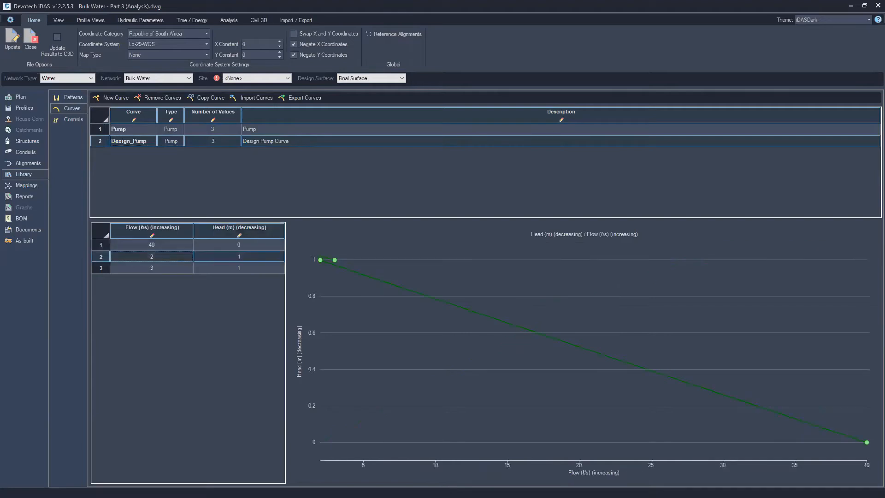
click(162, 257)
text(80)
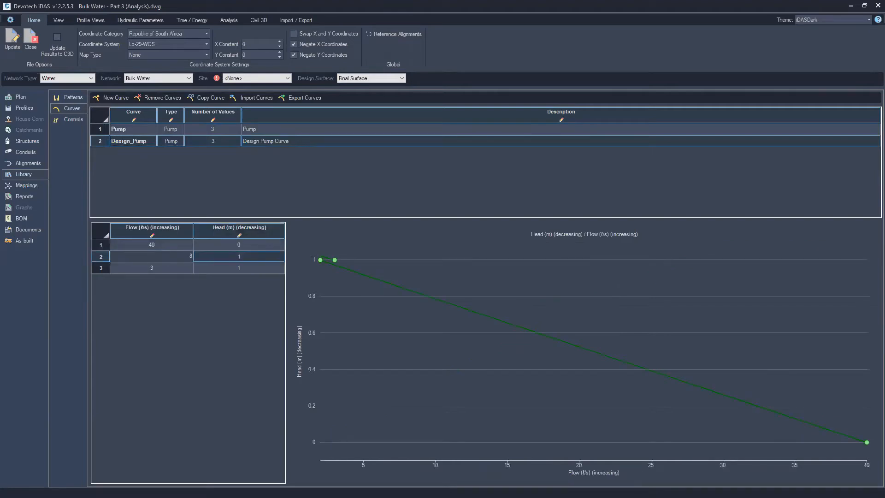
key(Return)
click(167, 269)
text(1)
key(Return)
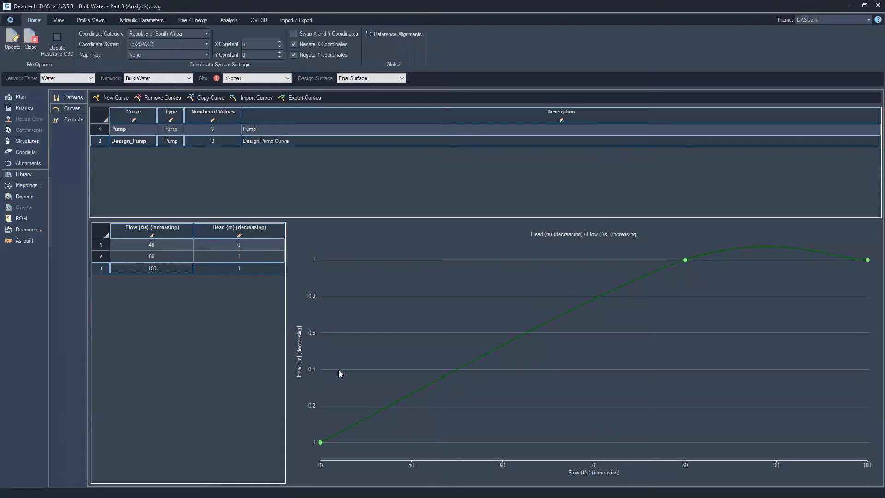
Enter heads of 110, 90 and 60 m for the curve's three points
click(207, 130)
click(213, 143)
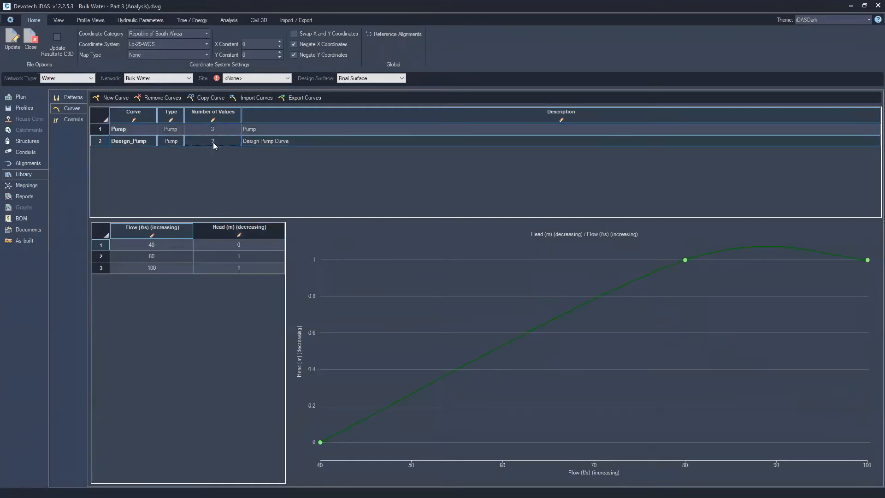
click(244, 243)
text(110)
key(Return)
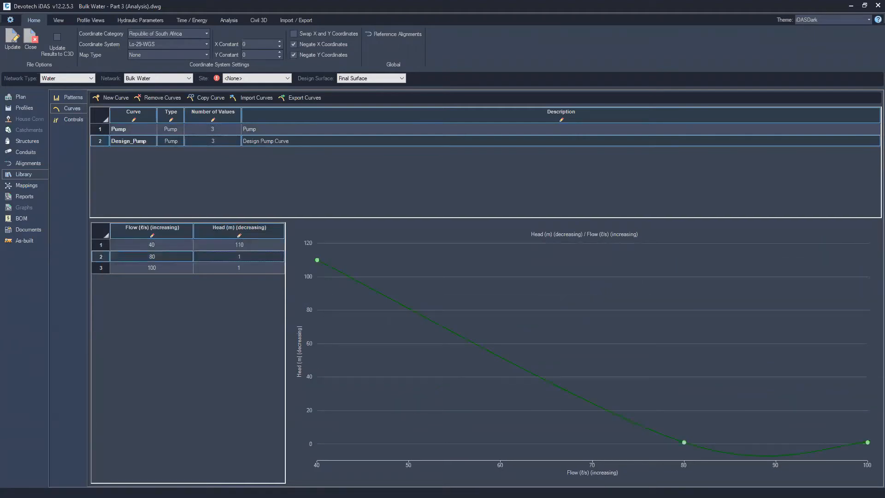
click(245, 258)
text(90)
key(Return)
click(245, 269)
text(60)
key(Return)
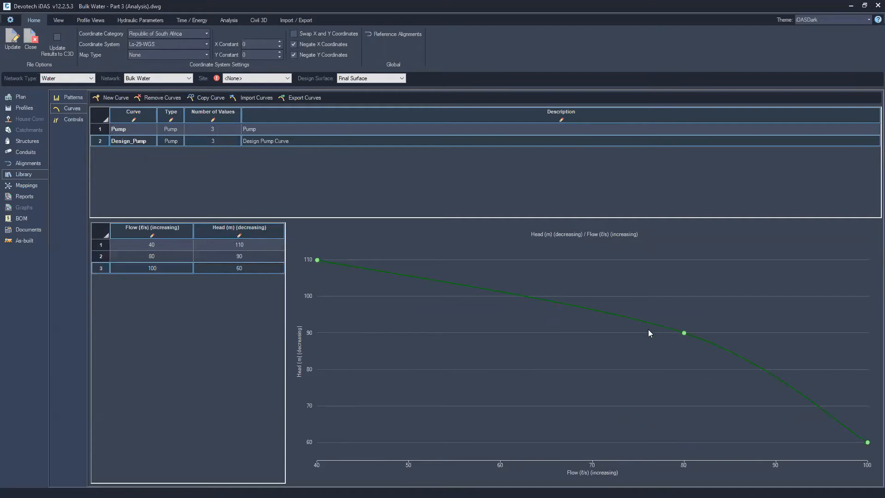
Set the reservoir's depth below surface to 0 in the water source structures table
click(25, 141)
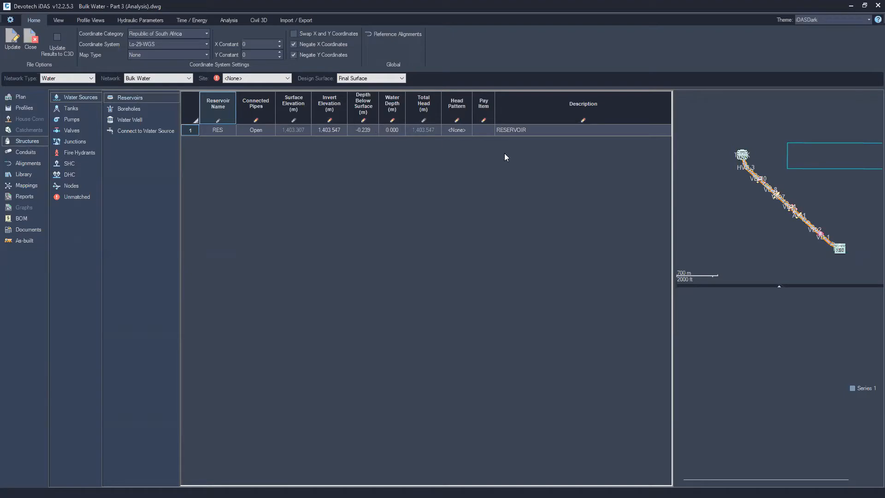
click(368, 130)
click(369, 130)
drag(359, 130, 428, 137)
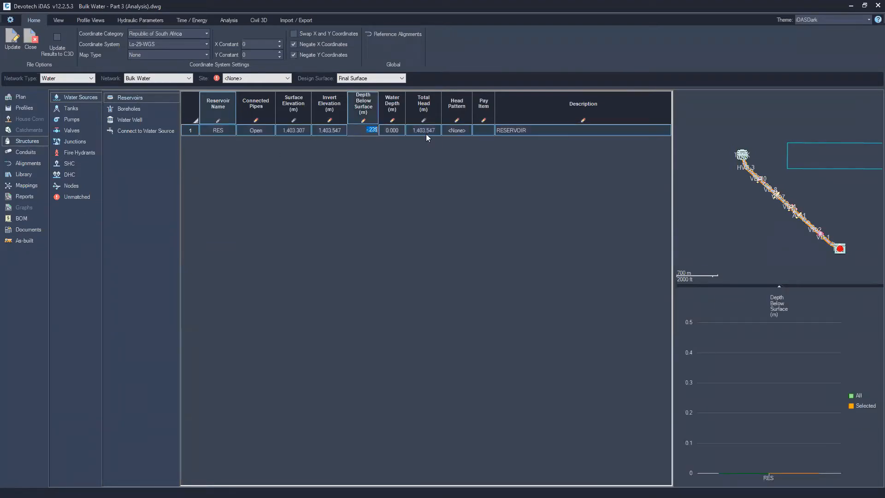
text(000)
key(Return)
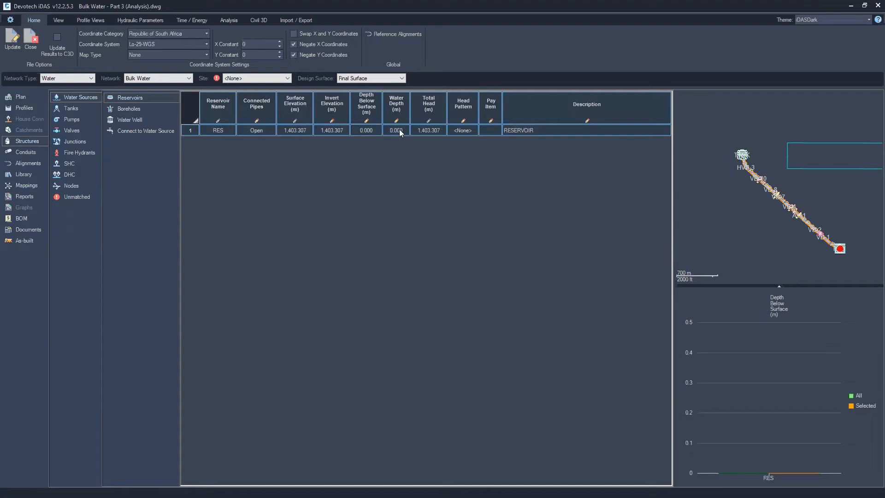
Set the reservoir's water depth to 6 m
key(ctrl)
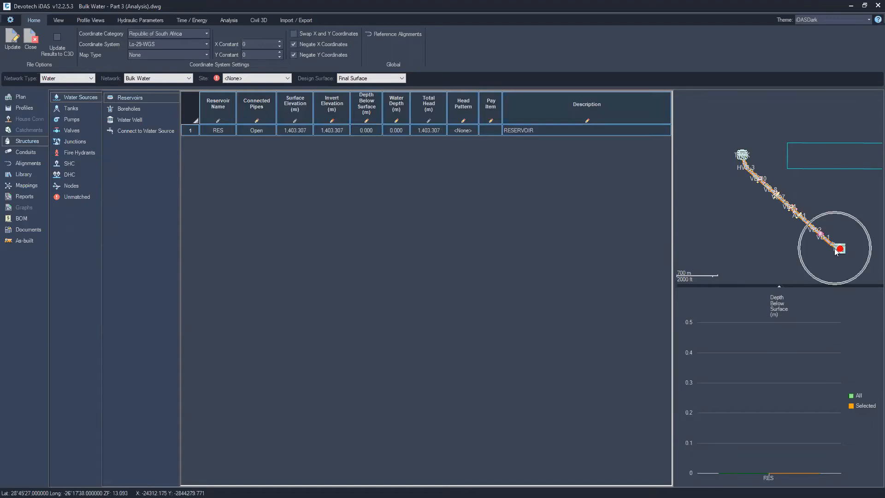
double_click(402, 132)
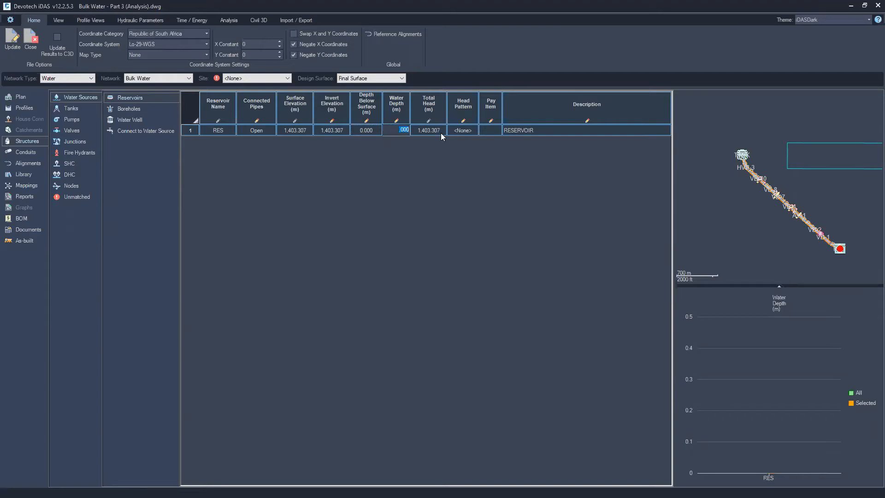
text(6)
key(Return)
click(429, 131)
Set the pump's outgoing pipe to P-4 in the pumps table
click(76, 120)
click(166, 132)
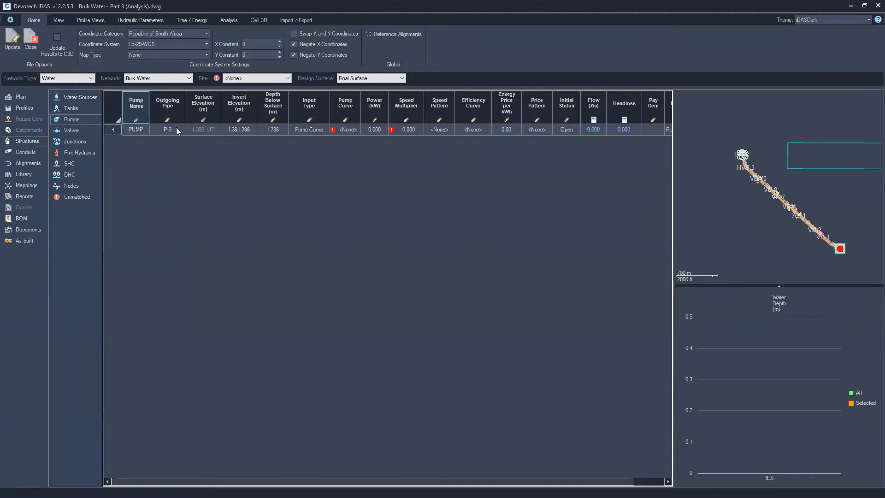
scroll(826, 233, up, 5)
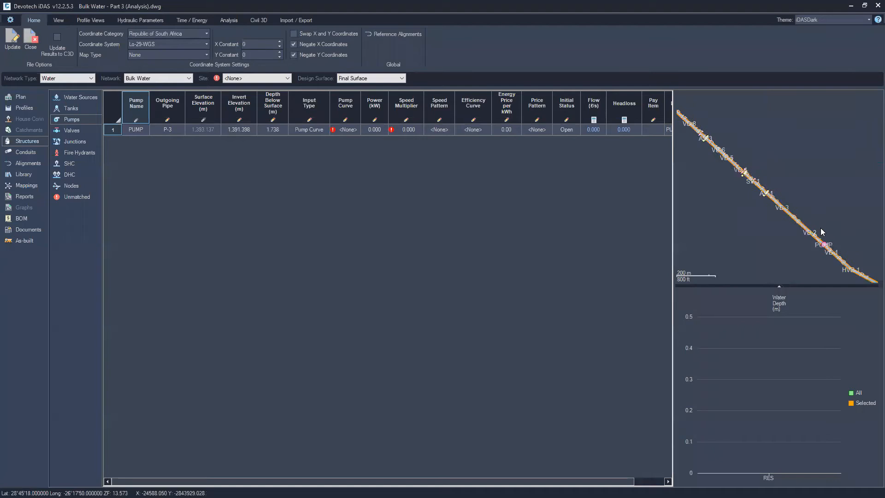
scroll(750, 184, up, 3)
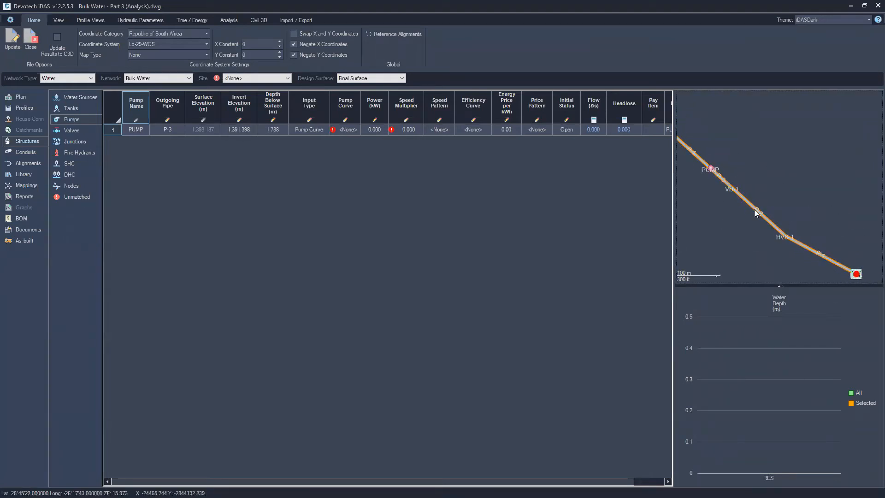
drag(733, 136, 779, 181)
key(ctrl)
click(182, 132)
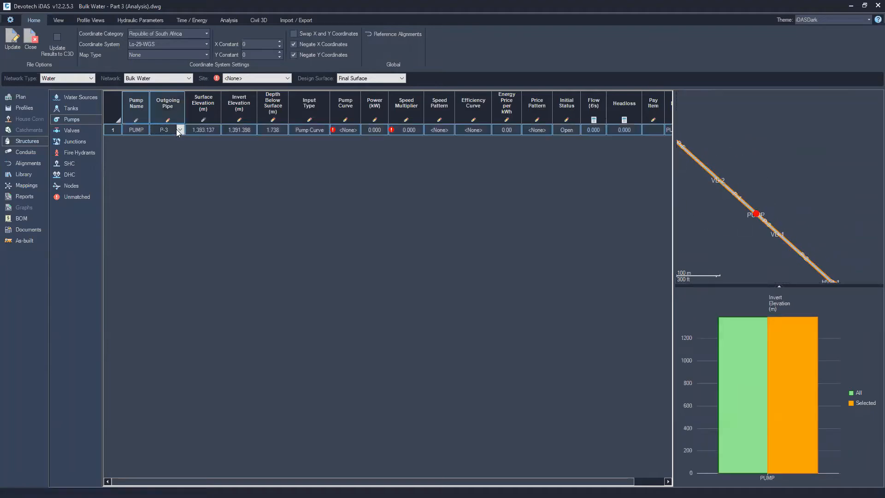
click(181, 130)
click(169, 154)
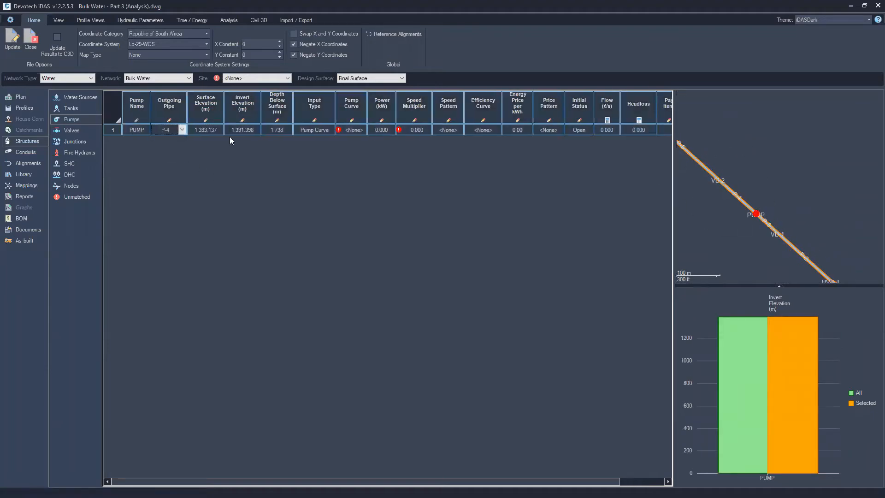
Assign the Design_Pump curve to the pump and set its speed multiplier to 1
click(357, 130)
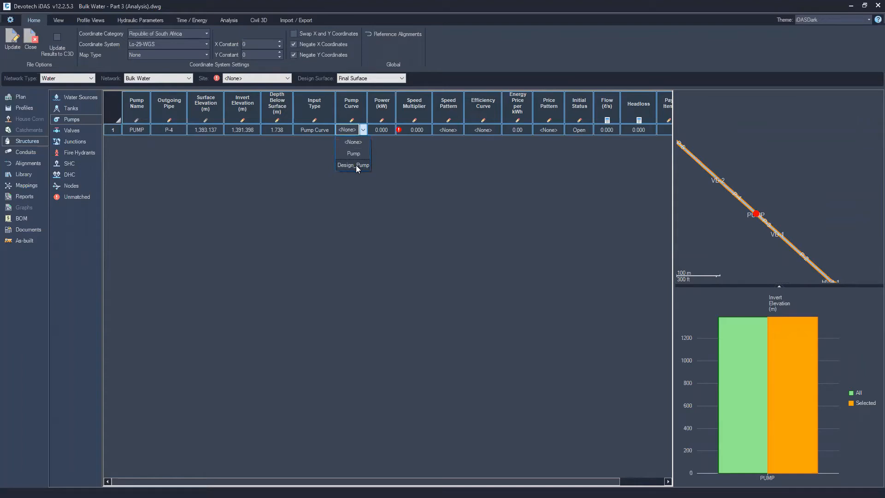
click(356, 165)
click(422, 130)
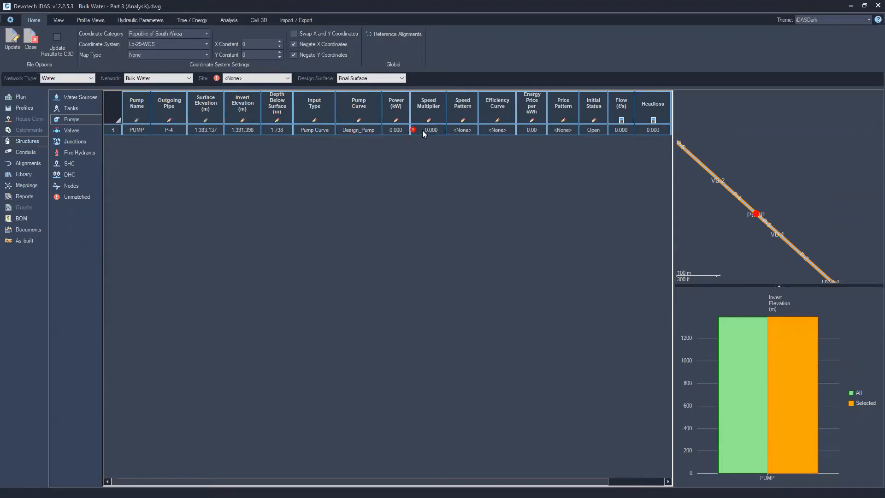
click(430, 131)
text(1)
key(Return)
Review the air valve and scour valve tables
click(74, 132)
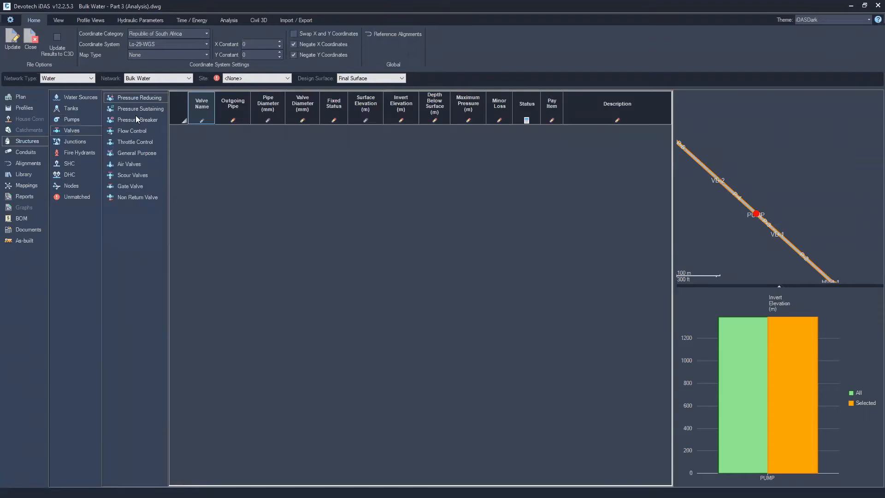
click(133, 165)
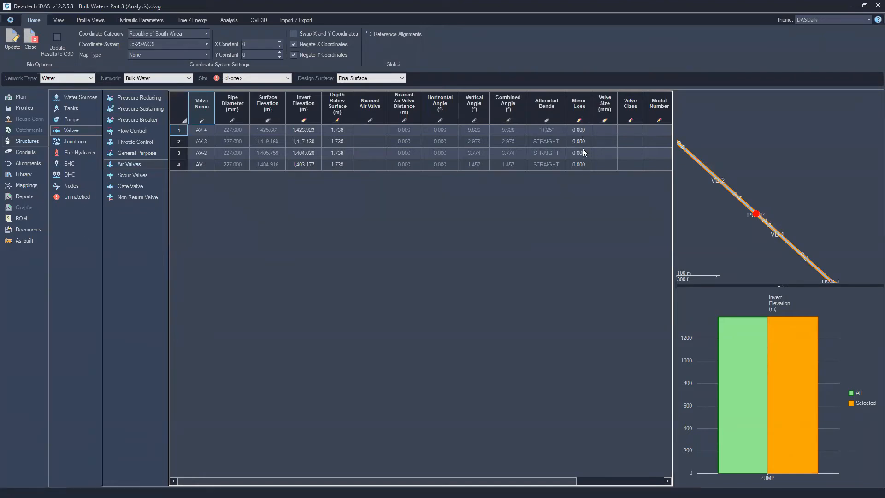
click(137, 176)
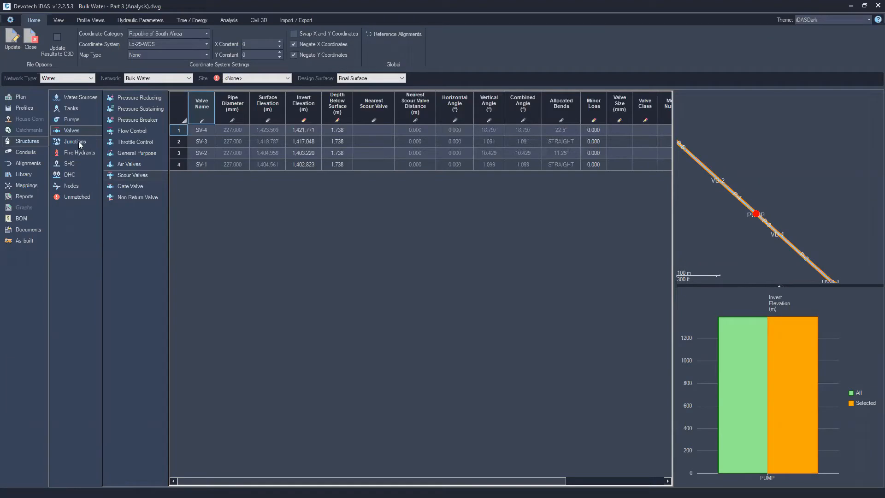
Set the tank's height above surface to 0 in the tanks table
click(71, 109)
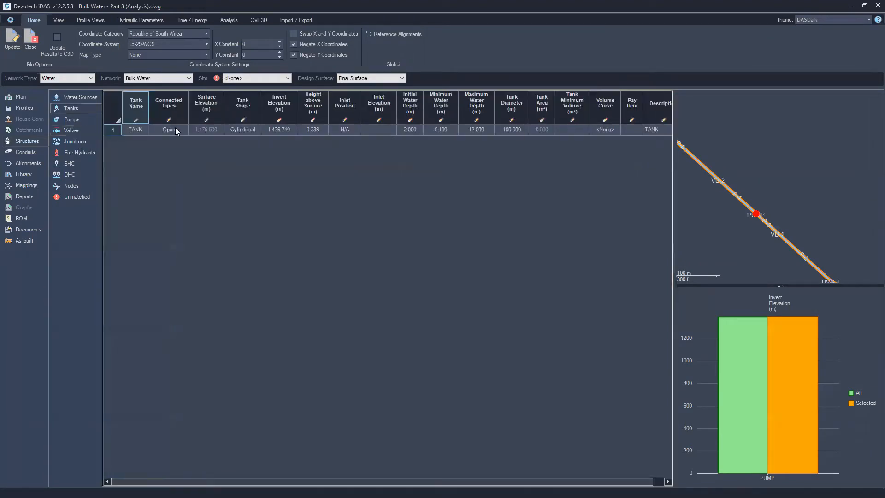
click(301, 130)
text(000)
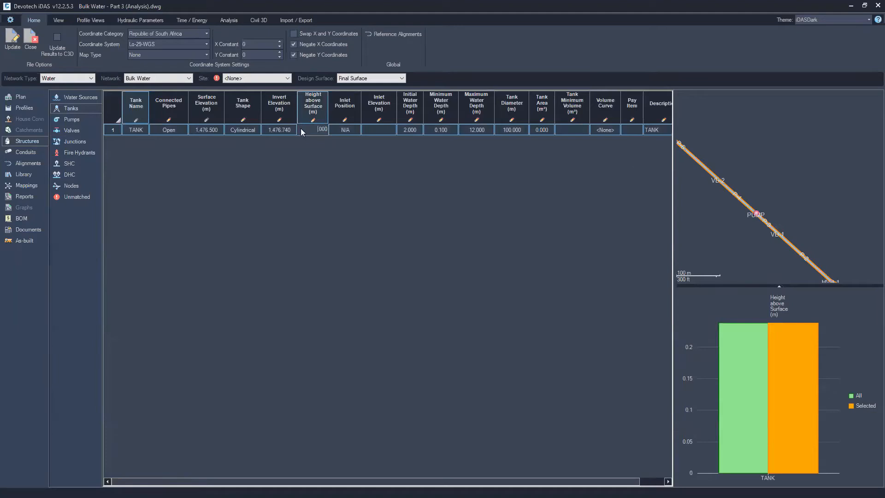
key(Return)
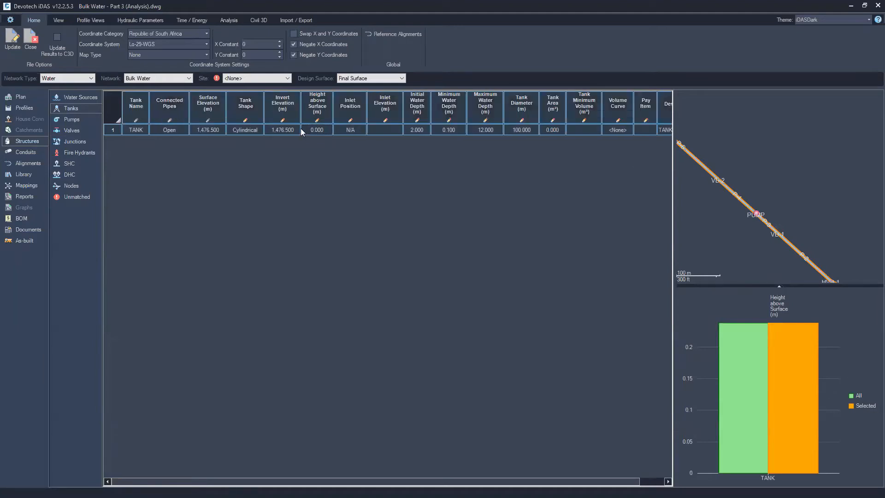
Review the tank's initial, minimum and maximum water depths
click(420, 131)
click(426, 130)
click(453, 132)
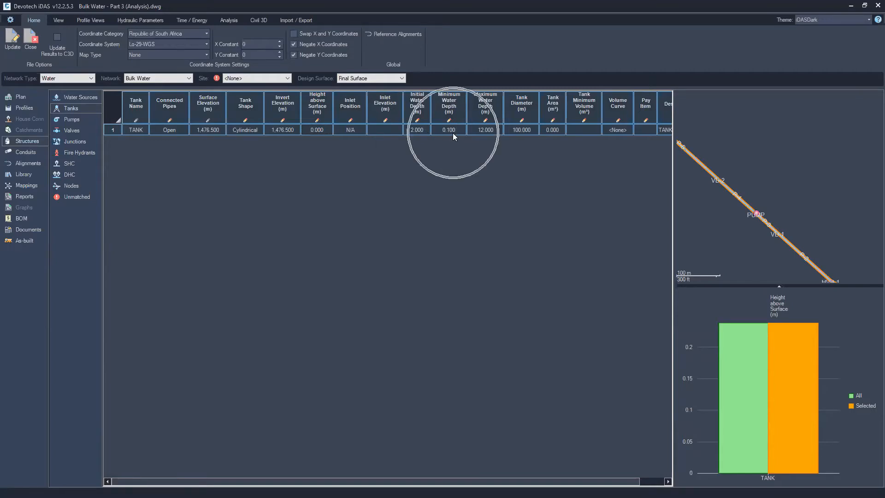
click(486, 130)
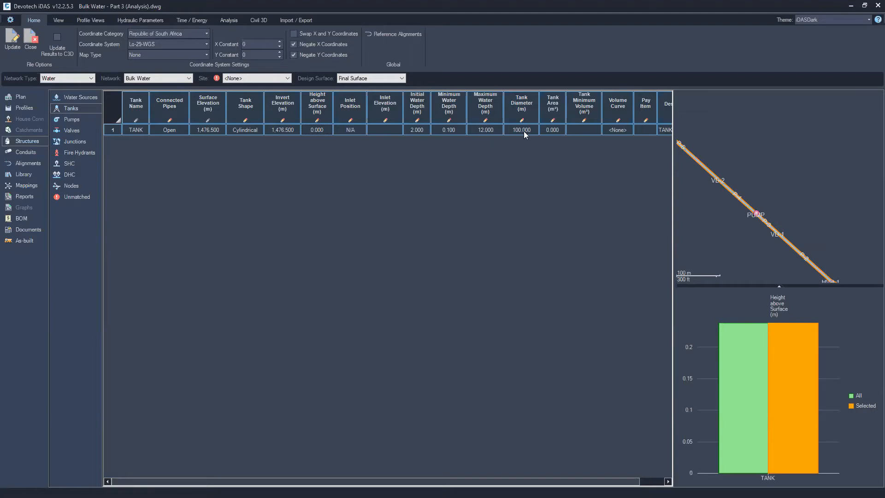
key(ctrl)
key(ctrl)
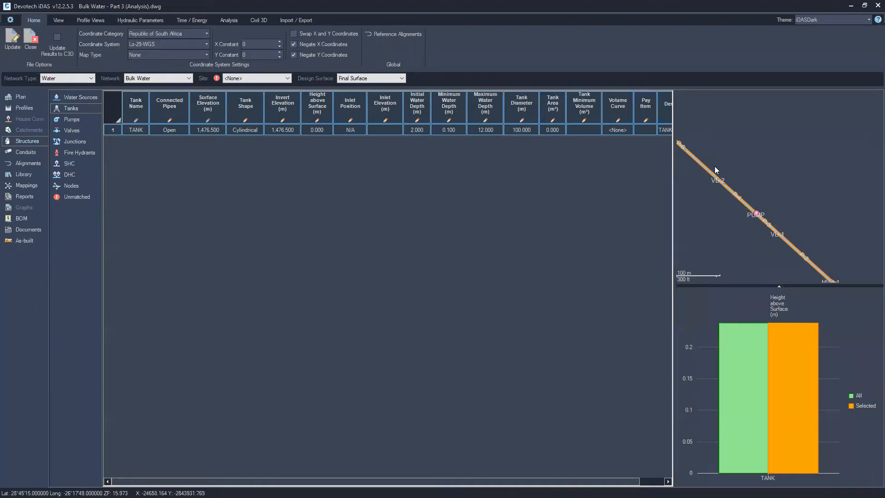
key(ctrl)
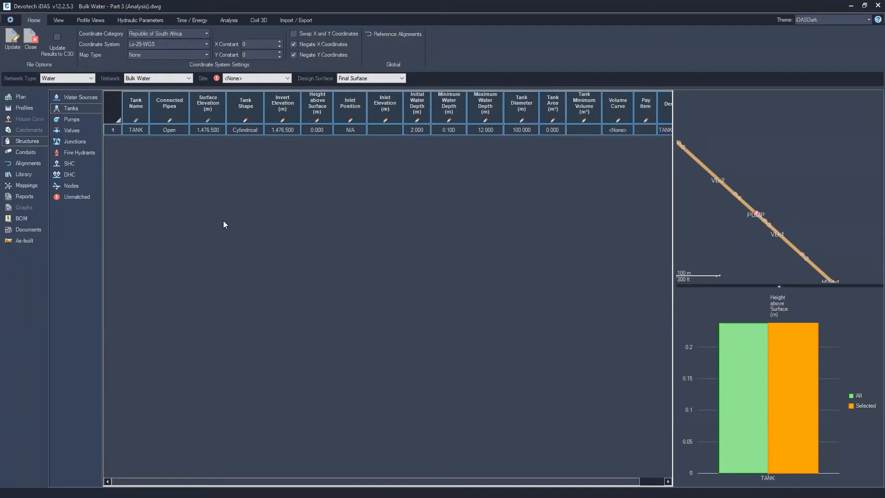
Set the roughness coefficient of all pipes to 0.0015
click(22, 153)
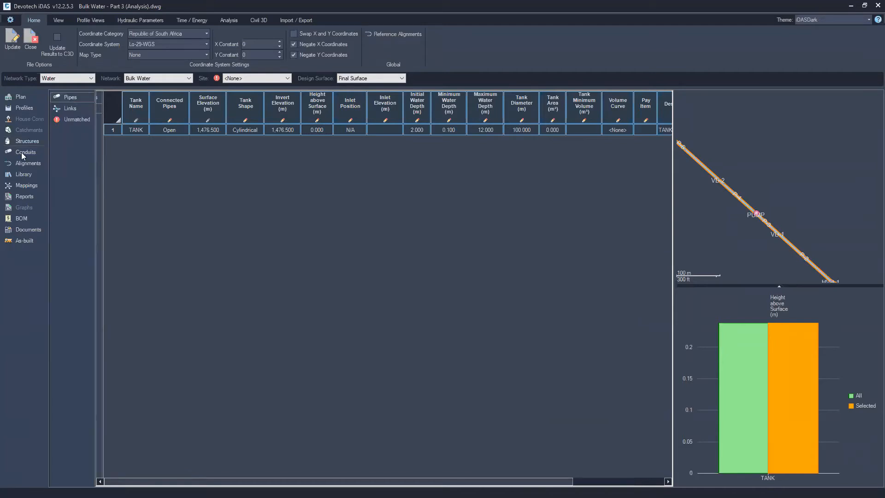
click(105, 111)
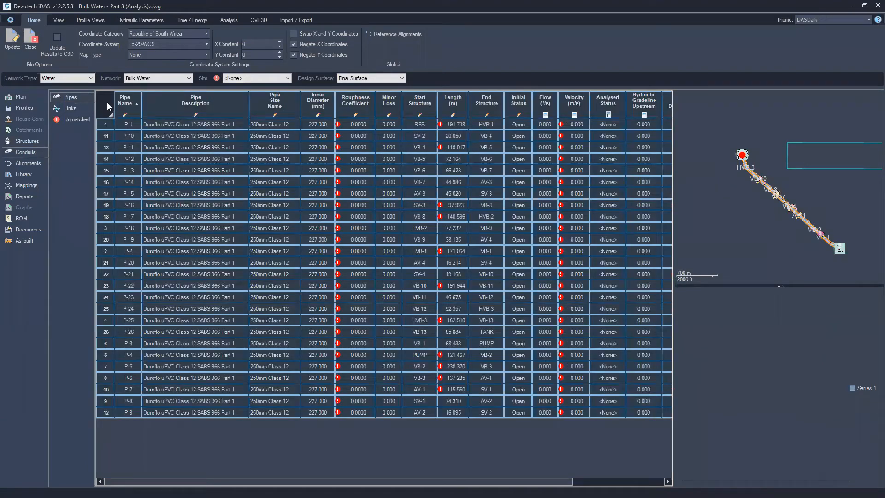
right_click(361, 125)
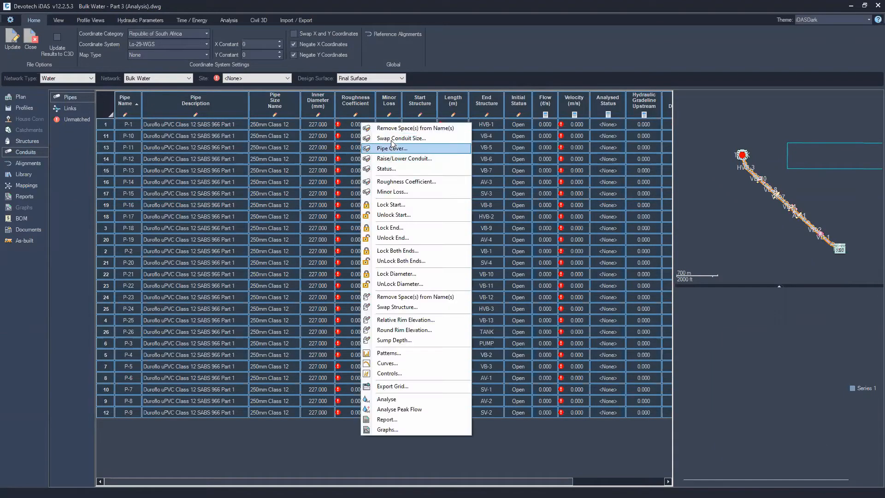
click(393, 182)
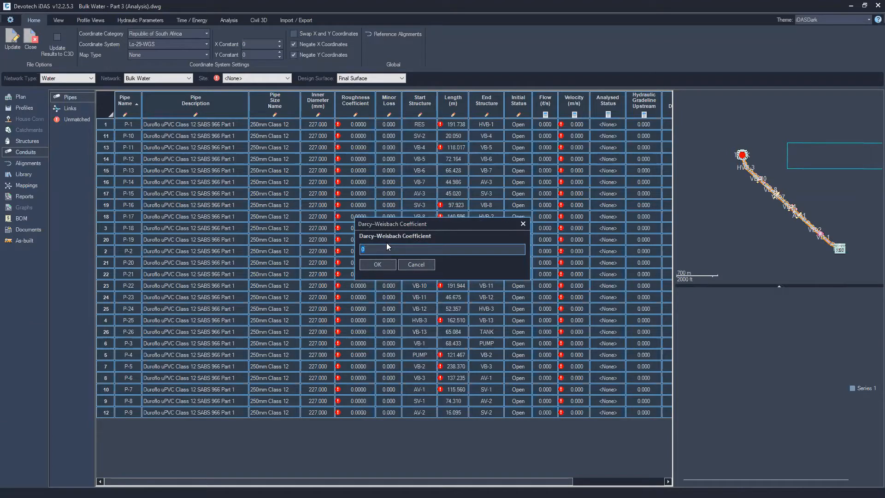
text(0.0015)
key(Return)
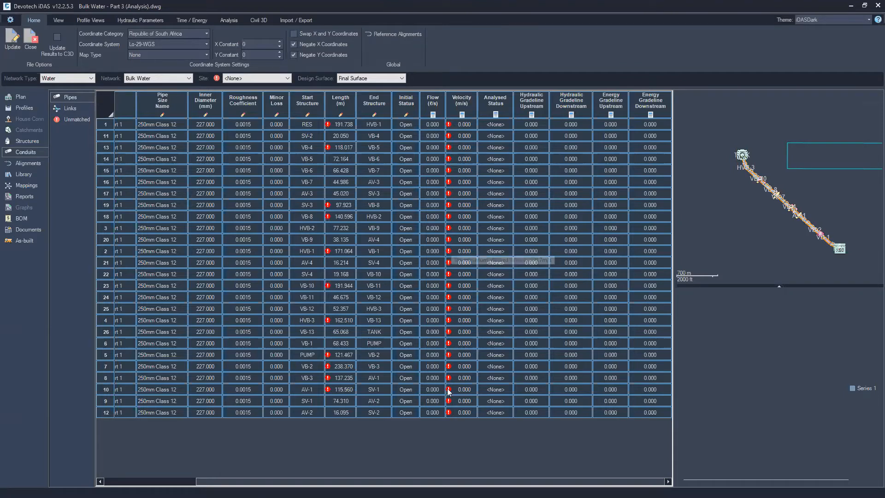
Review the analysis, time and energy, and hydraulic parameter settings
mouse_move(333, 126)
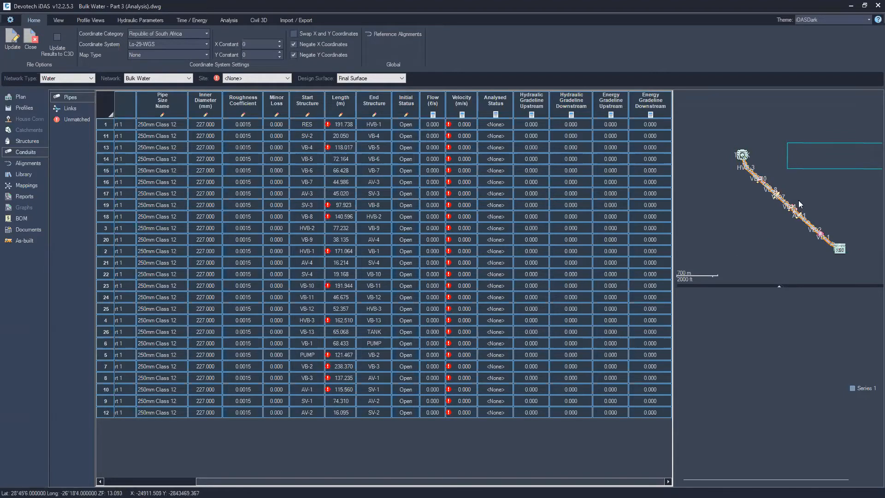
mouse_move(331, 380)
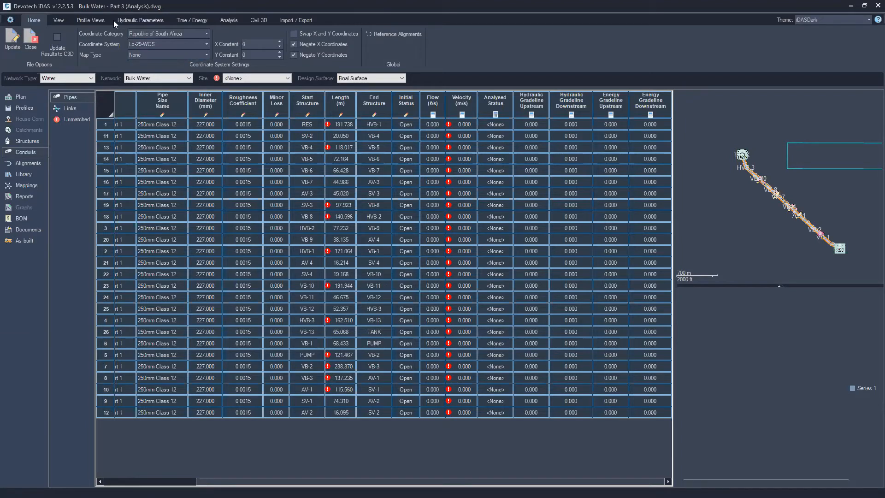
click(229, 20)
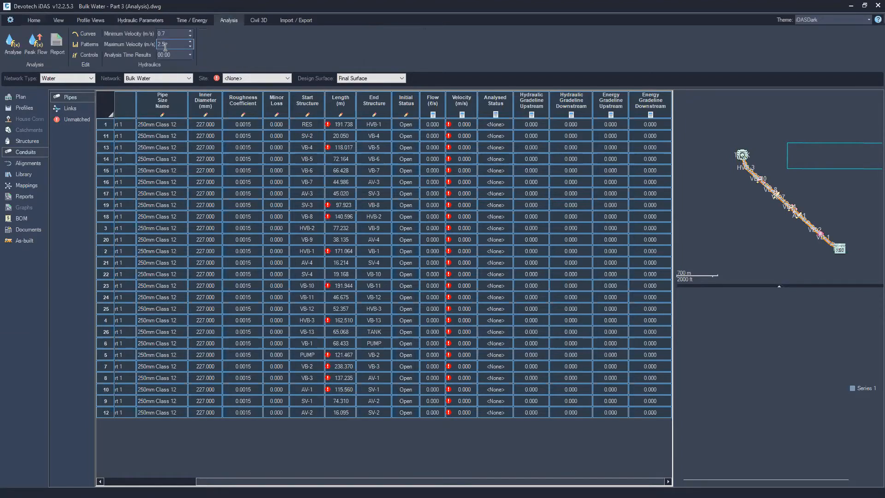
click(192, 21)
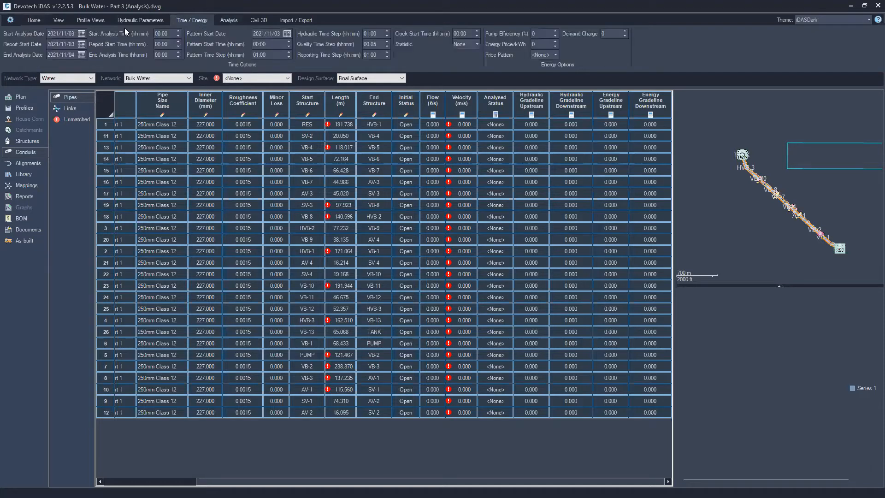
click(144, 21)
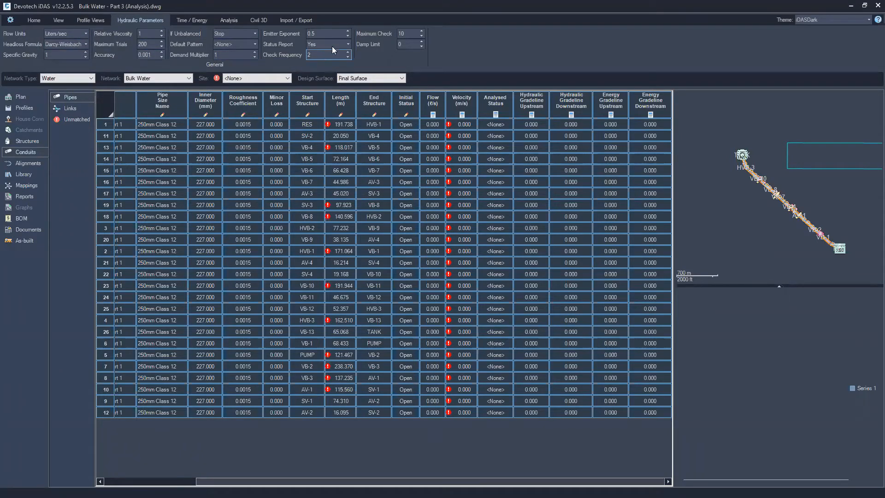
click(192, 20)
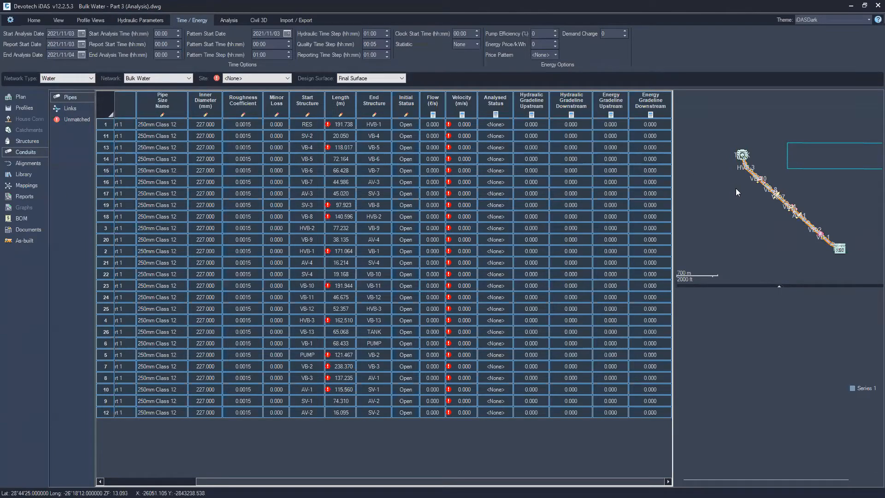
click(235, 21)
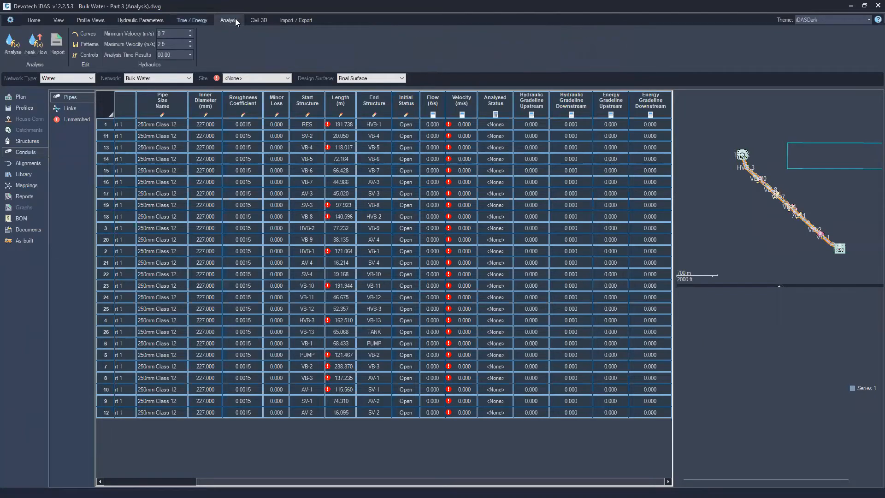
Run the hydraulic analysis and open the analysis report
click(23, 53)
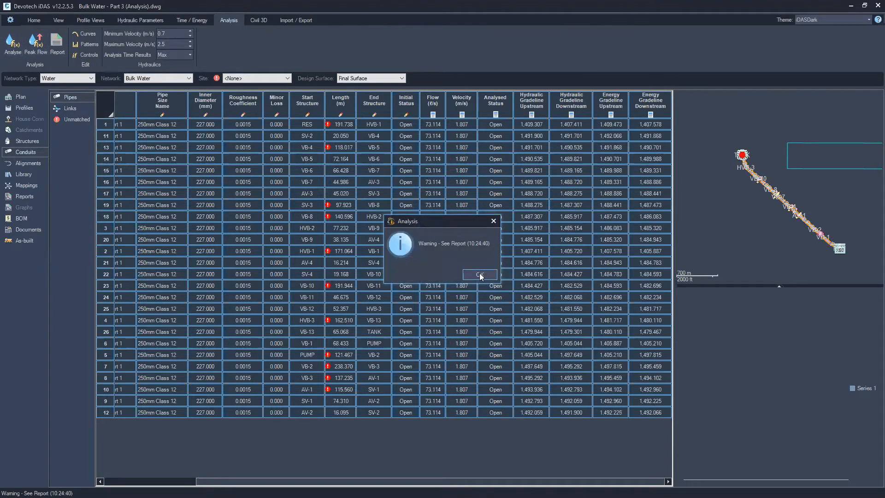
click(480, 275)
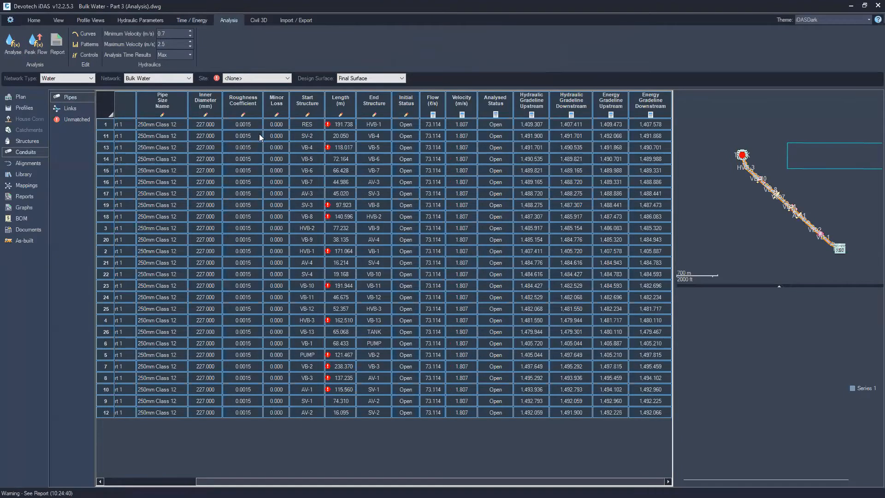
click(57, 44)
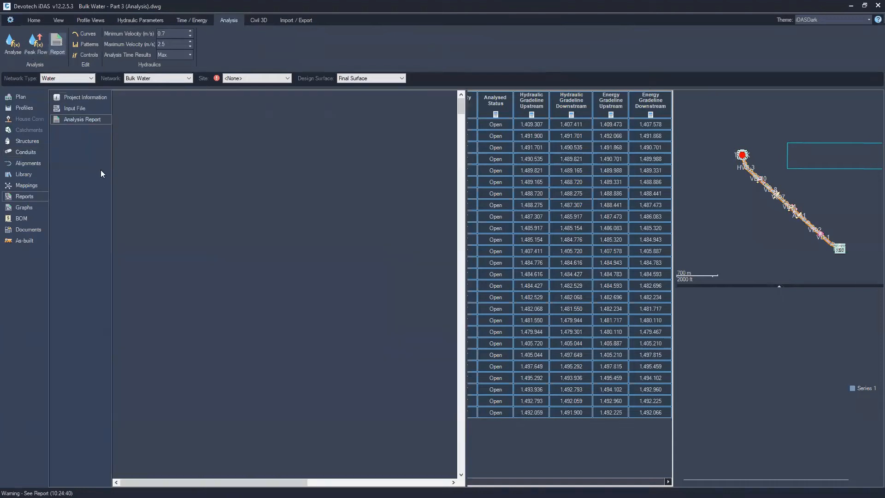
scroll(205, 229, down, 1)
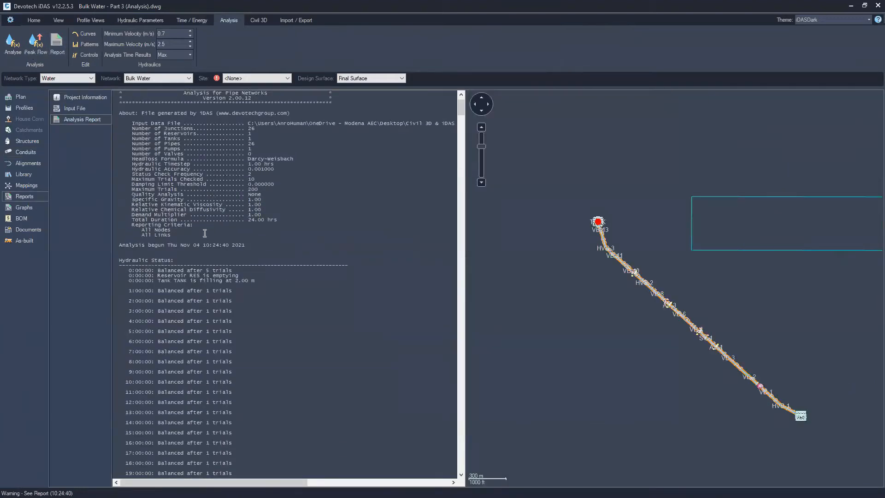
Scroll through the analysis report's node and link results for each time step
scroll(196, 275, down, 3)
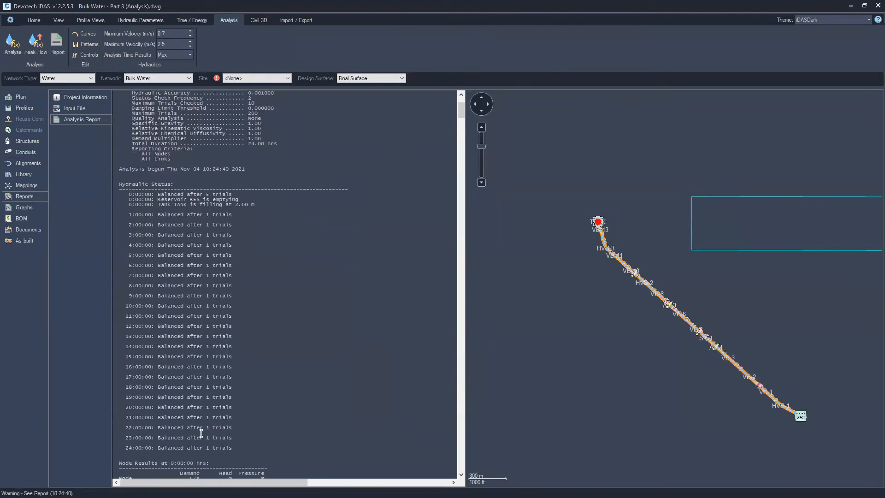
scroll(201, 433, down, 6)
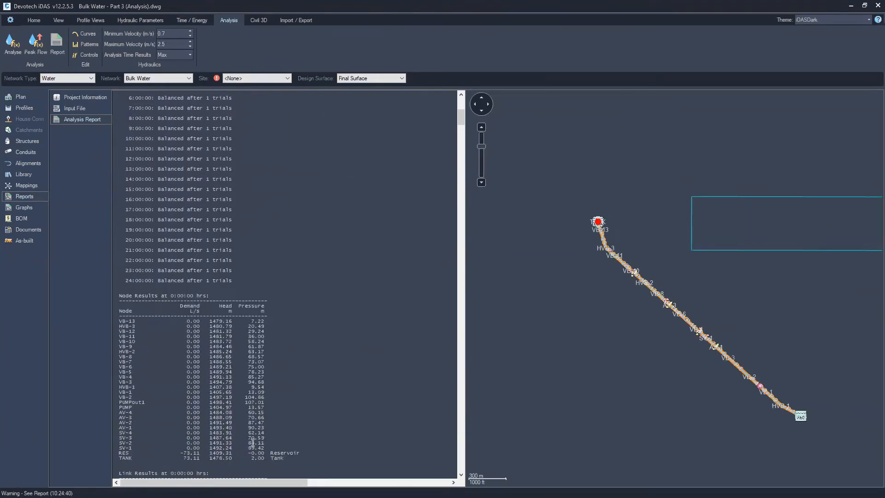
scroll(295, 359, down, 3)
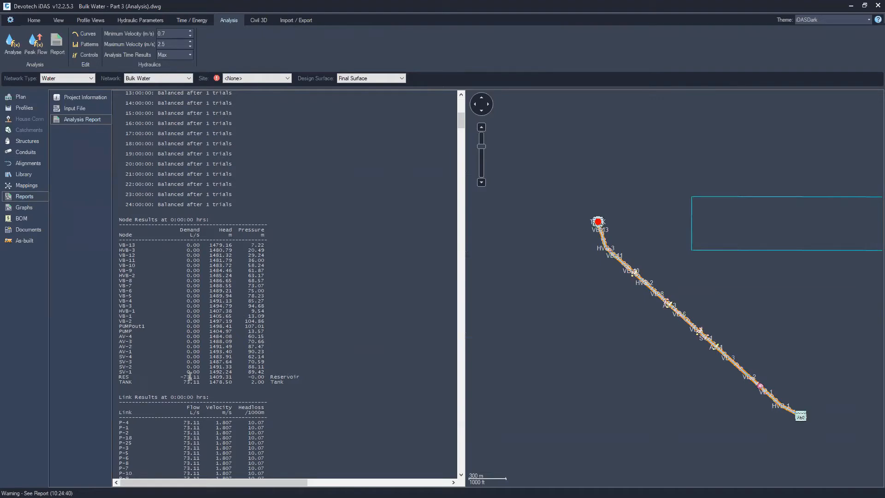
scroll(191, 376, down, 1)
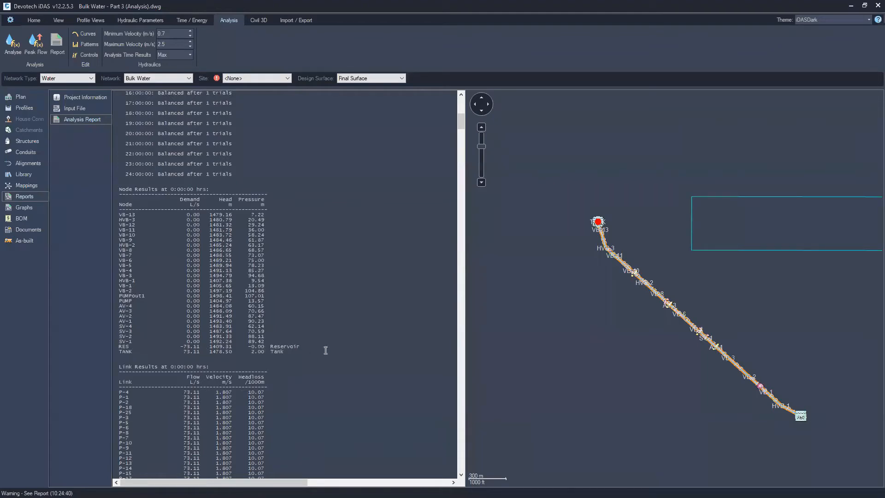
scroll(325, 330, down, 9)
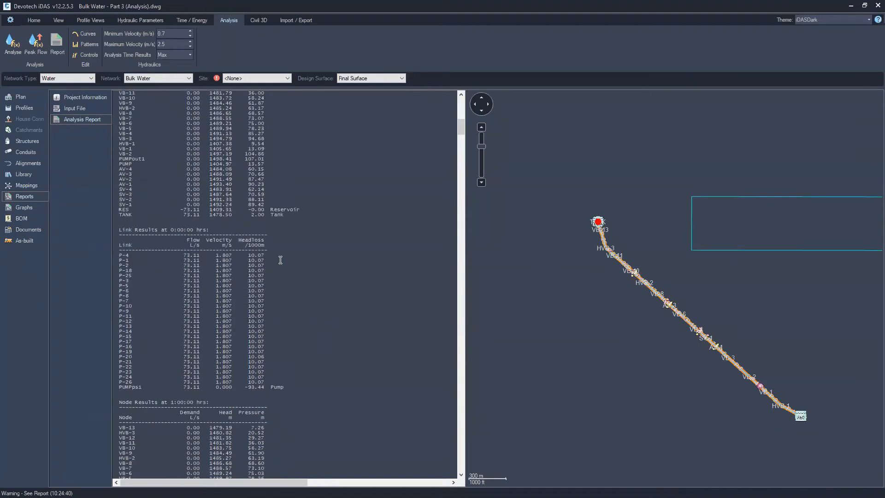
scroll(291, 246, up, 4)
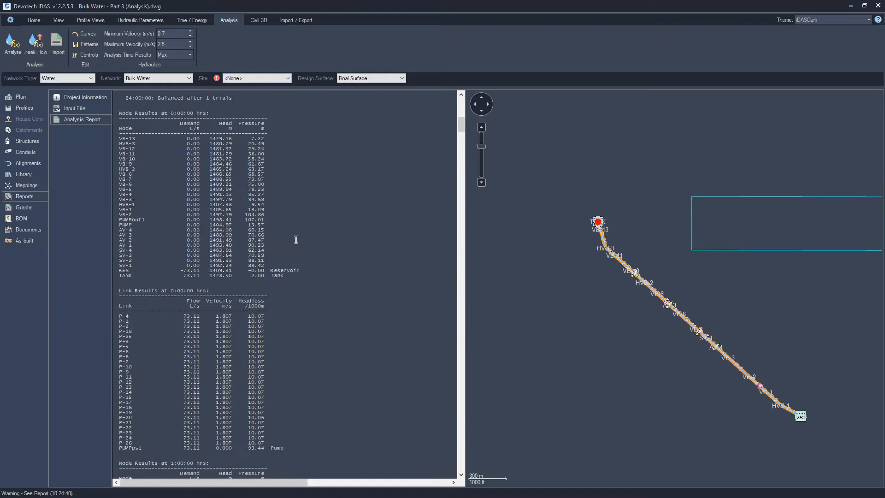
scroll(300, 235, down, 8)
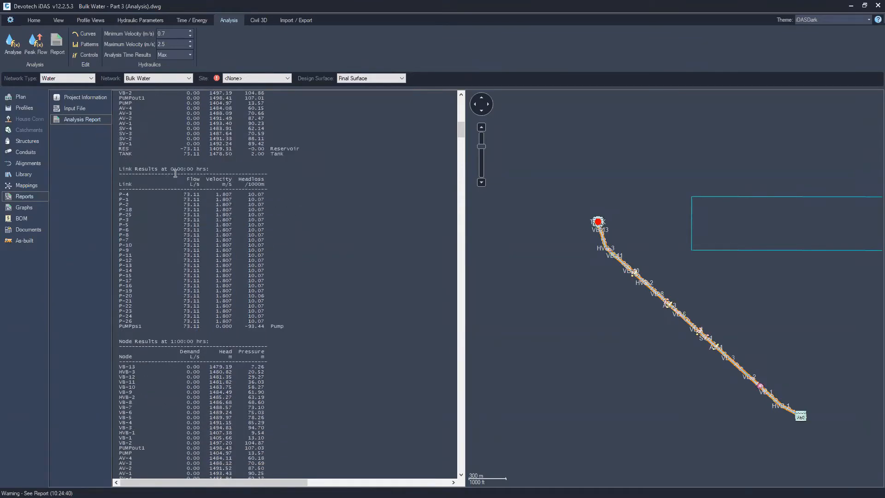
scroll(262, 233, down, 4)
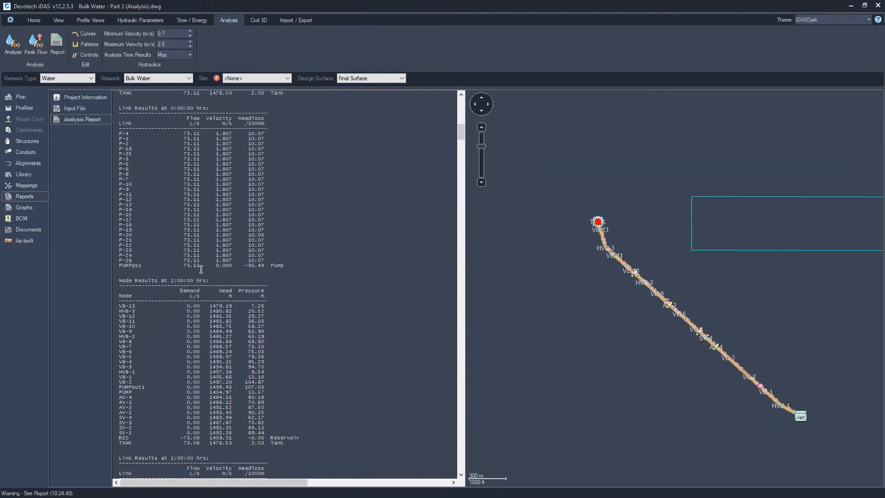
scroll(197, 223, up, 5)
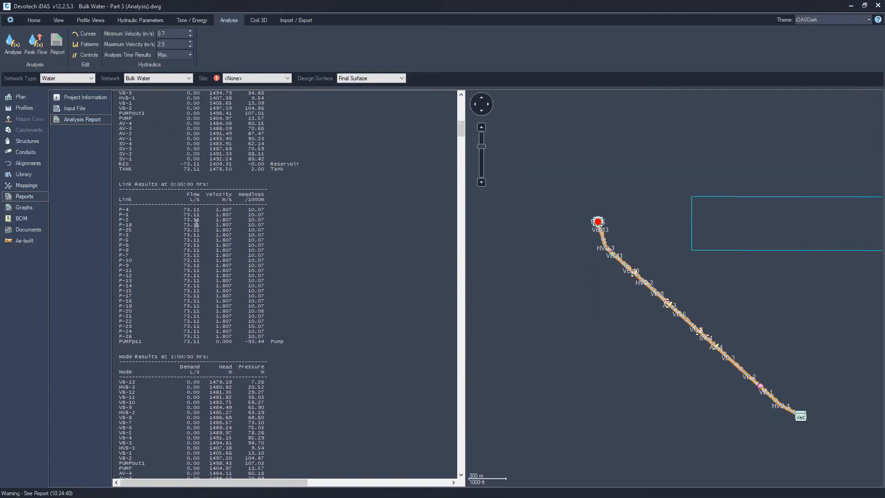
scroll(177, 217, down, 5)
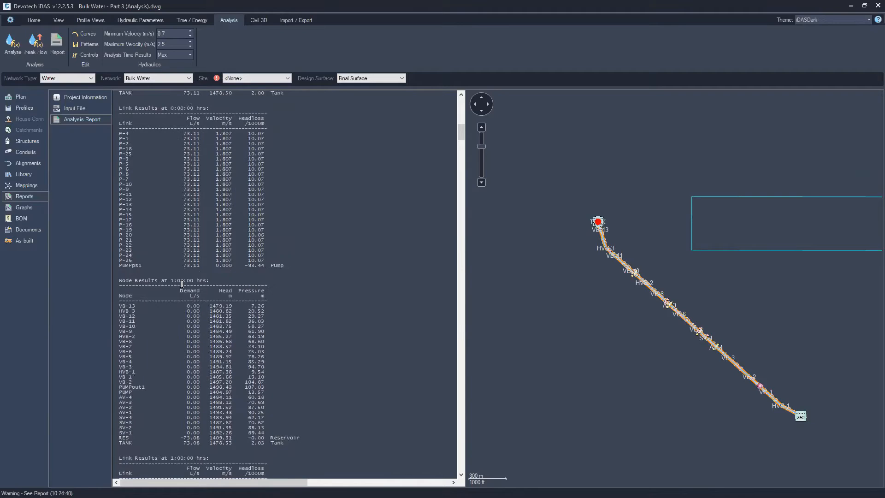
scroll(181, 283, down, 12)
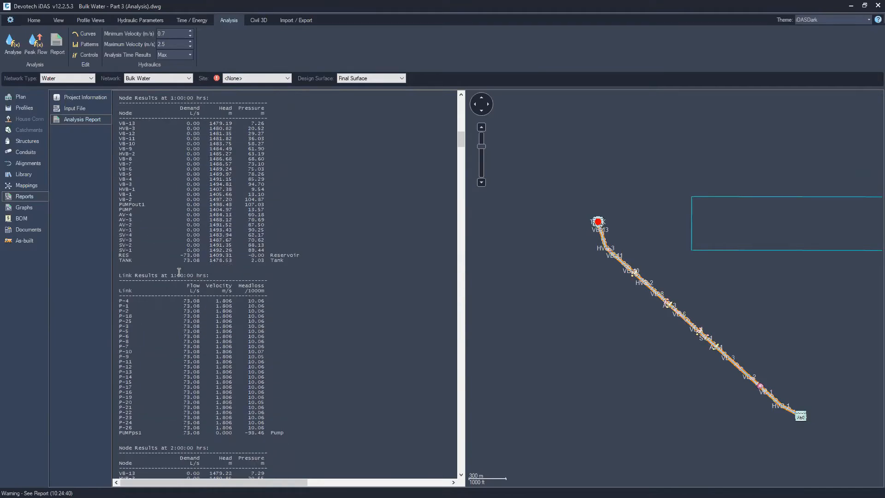
scroll(177, 281, down, 11)
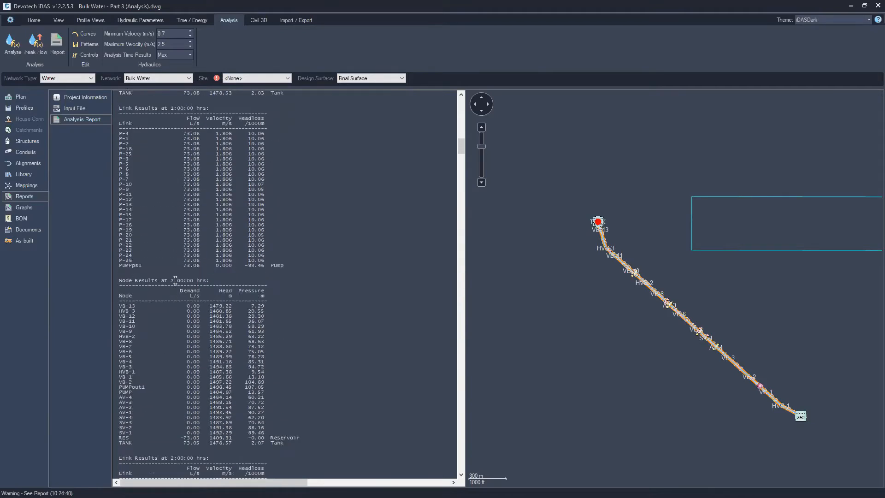
scroll(175, 280, down, 16)
drag(460, 180, 463, 474)
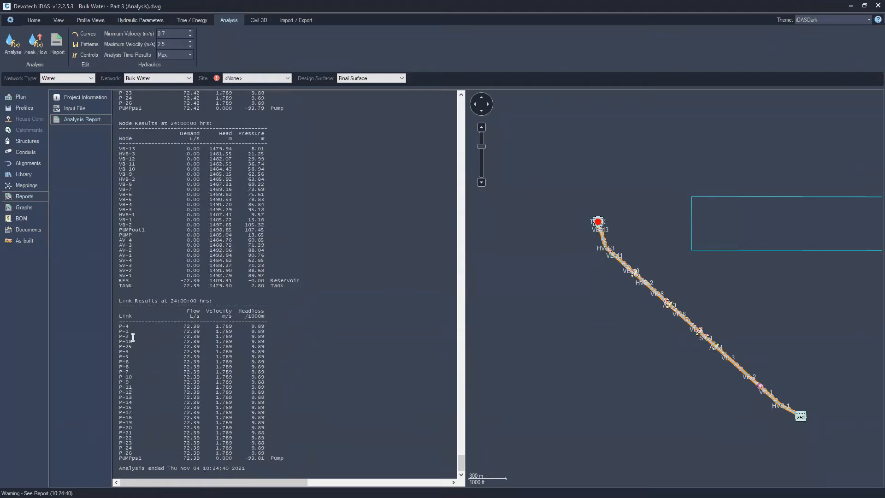
scroll(309, 333, up, 2)
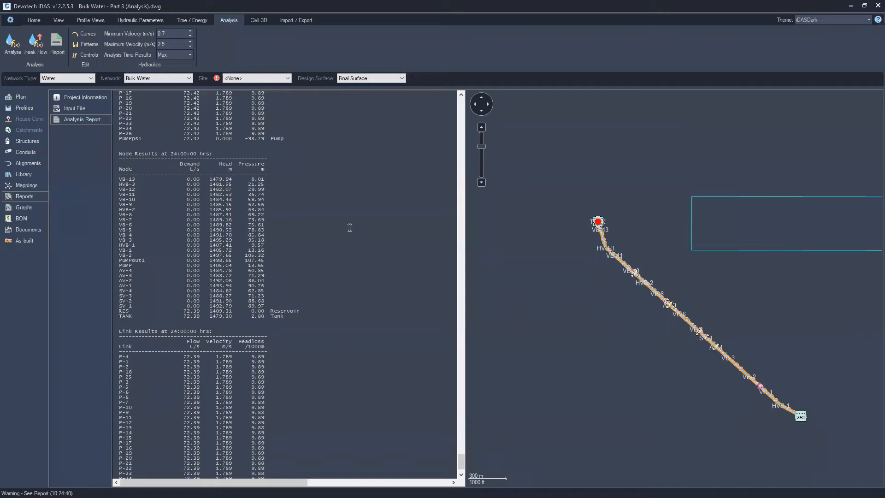
scroll(323, 218, up, 12)
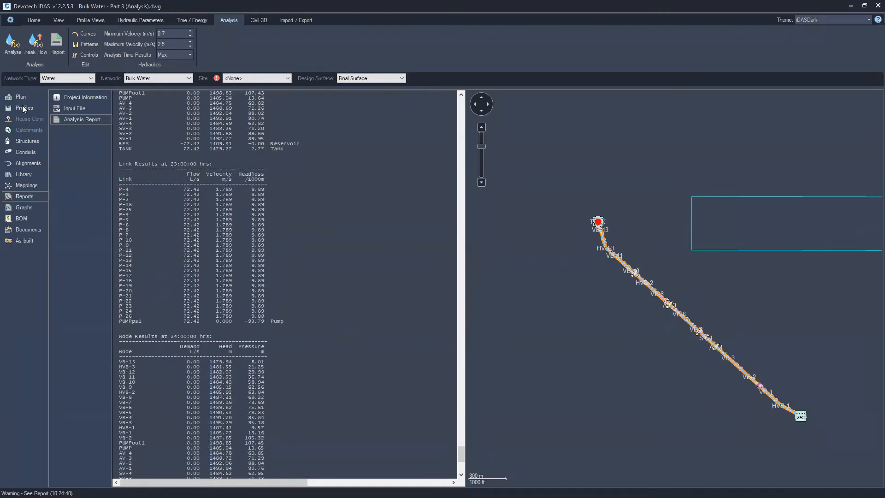
Review the conduits table of analysed pipe flows and velocities, then return to the drawing
click(26, 153)
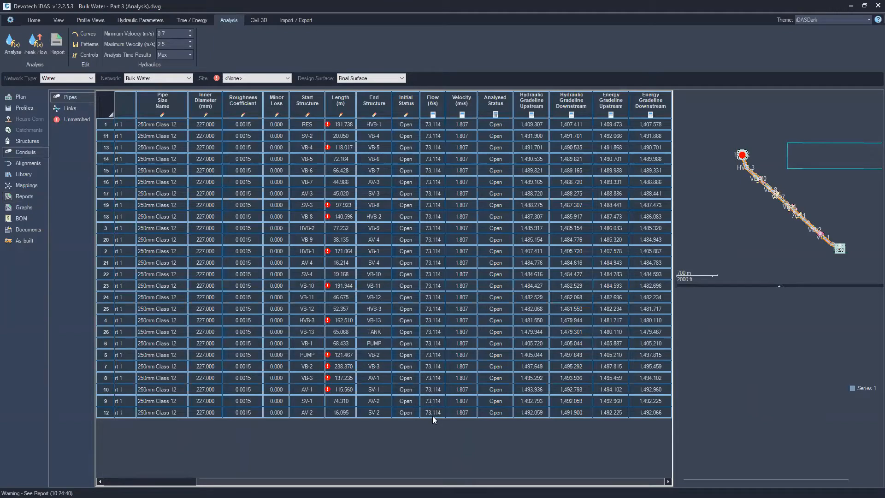
click(34, 21)
click(57, 37)
click(11, 48)
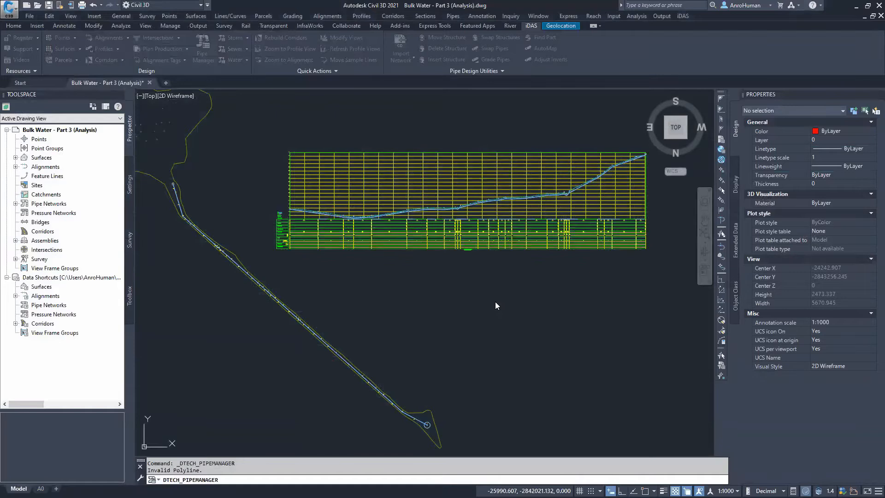
Zoom into the profile view's hydraulics band to inspect the design flow and velocity values
middle_drag(421, 201, 411, 226)
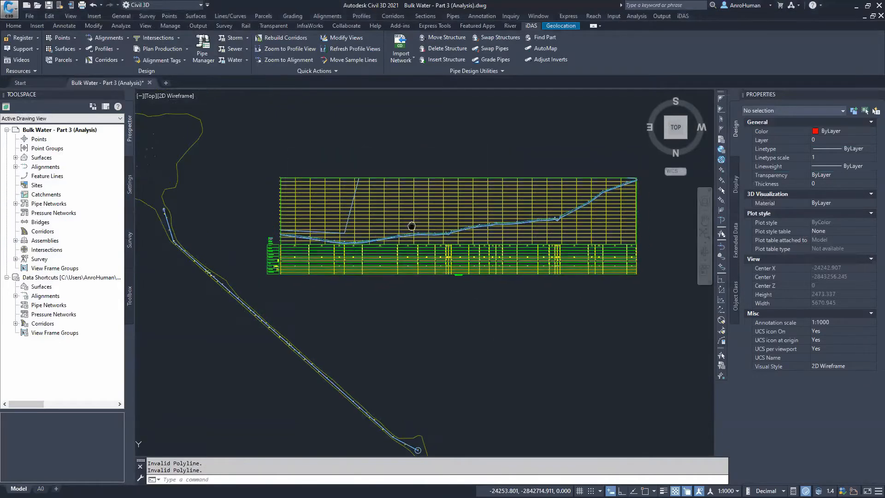
scroll(334, 251, up, 10)
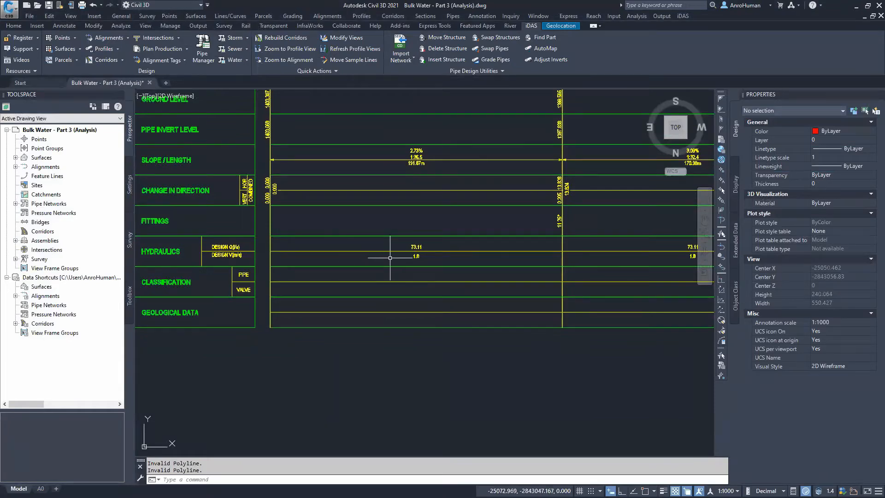
scroll(236, 247, up, 4)
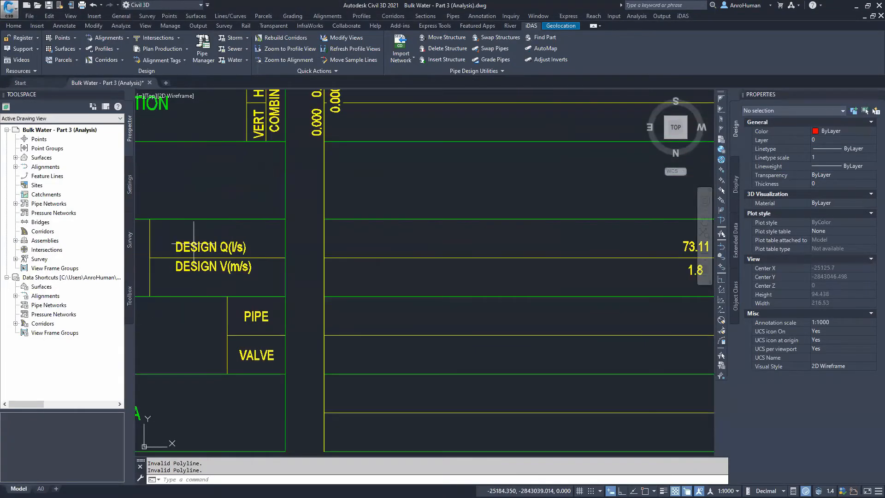
scroll(530, 271, down, 4)
middle_drag(538, 270, 253, 281)
middle_drag(591, 276, 319, 280)
middle_drag(546, 271, 369, 282)
scroll(452, 245, down, 4)
middle_drag(456, 200, 450, 357)
middle_drag(491, 189, 359, 268)
scroll(377, 245, down, 6)
Set the profile view's elevation range to a user-specified height and enter a new maximum elevation
middle_drag(412, 235, 375, 223)
click(375, 224)
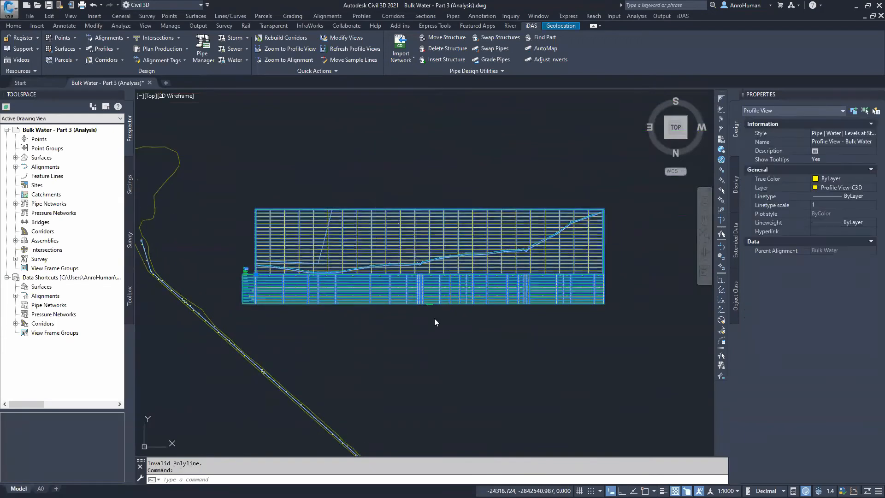
right_click(435, 322)
click(431, 316)
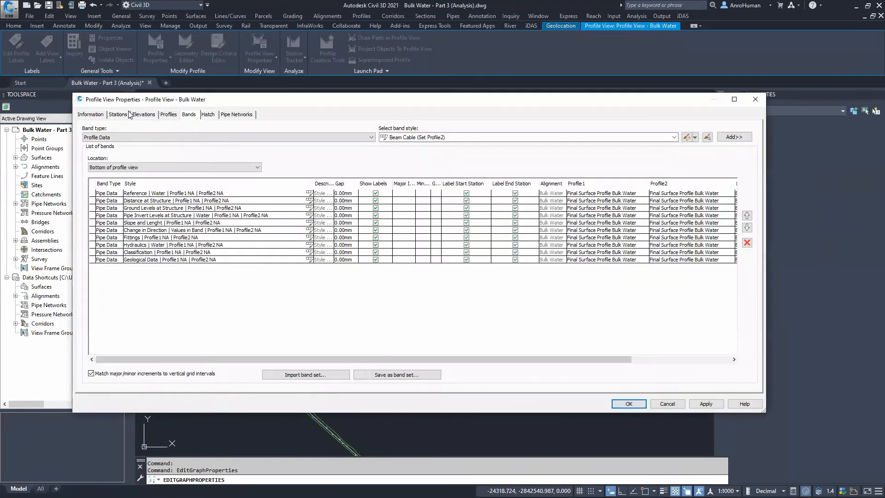
click(140, 115)
click(137, 171)
key(Tab)
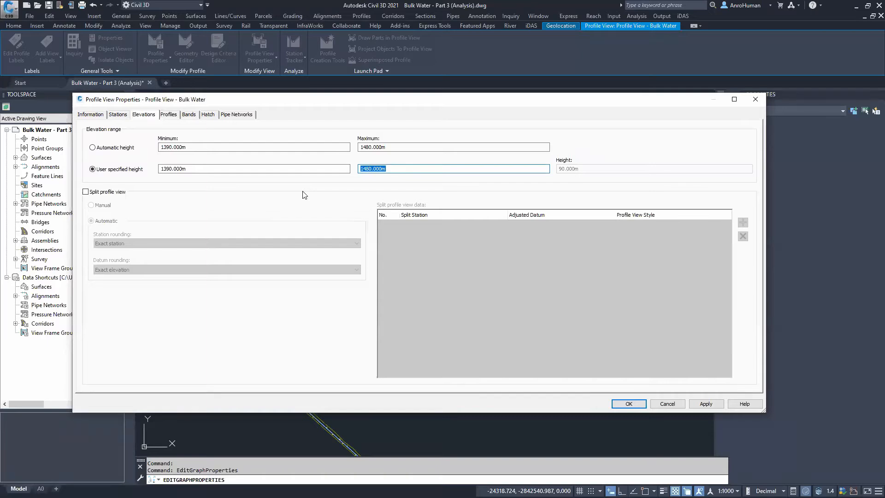
text(1550)
key(Return)
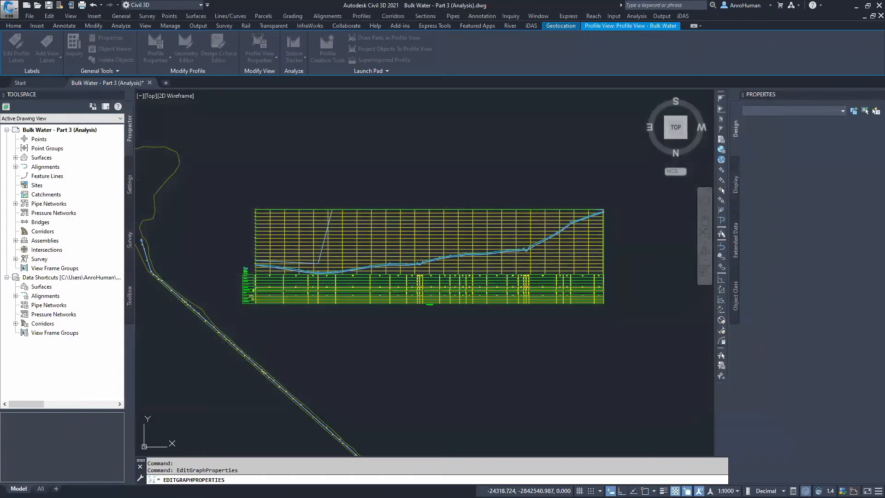
Inspect the enlarged profile view's pipe and ground lines
scroll(463, 208, up, 2)
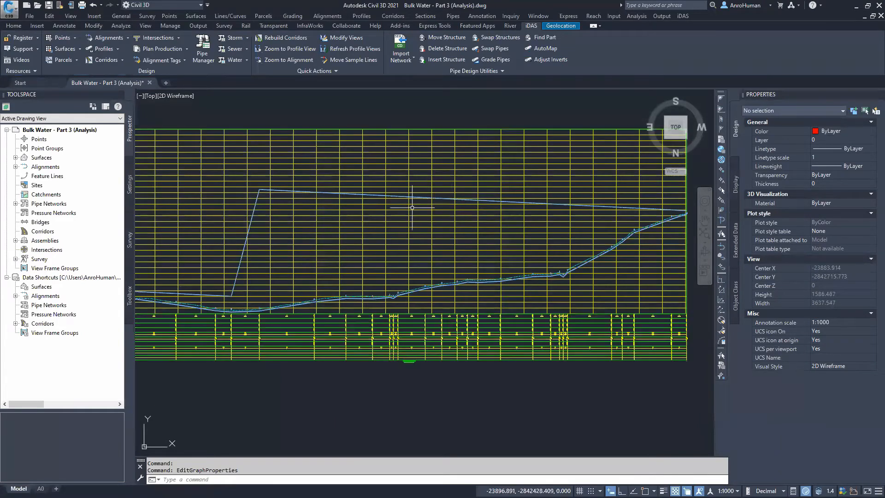
scroll(260, 188, up, 2)
mouse_move(451, 233)
middle_down()
mouse_move(215, 231)
mouse_move(464, 216)
mouse_move(453, 207)
middle_up()
scroll(216, 231, down, 2)
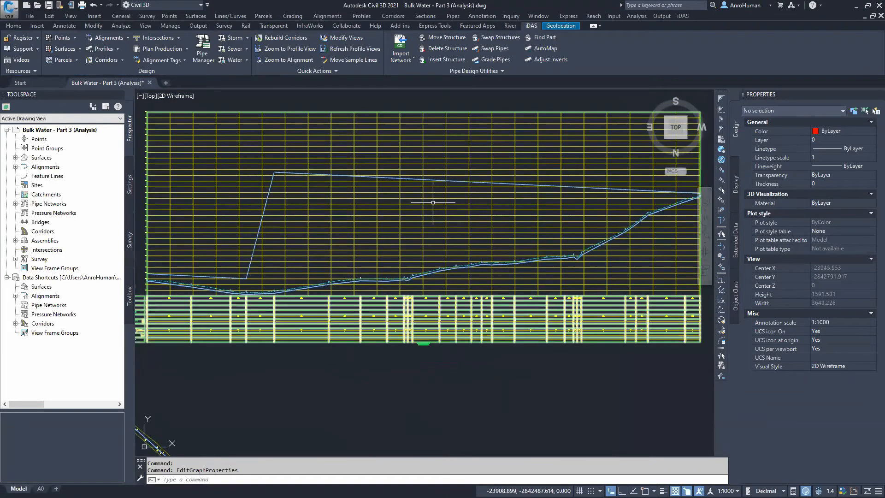
scroll(389, 233, down, 4)
middle_drag(353, 303, 351, 282)
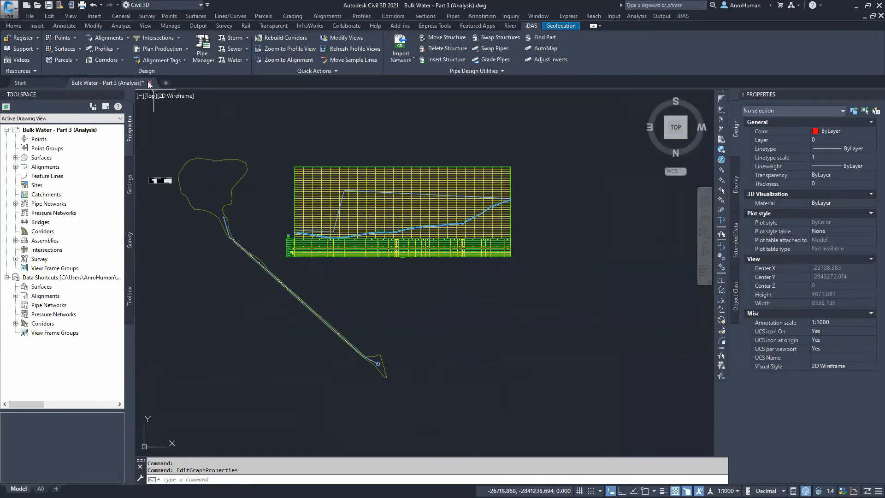
Close the drawing without saving changes
double_click(306, 247)
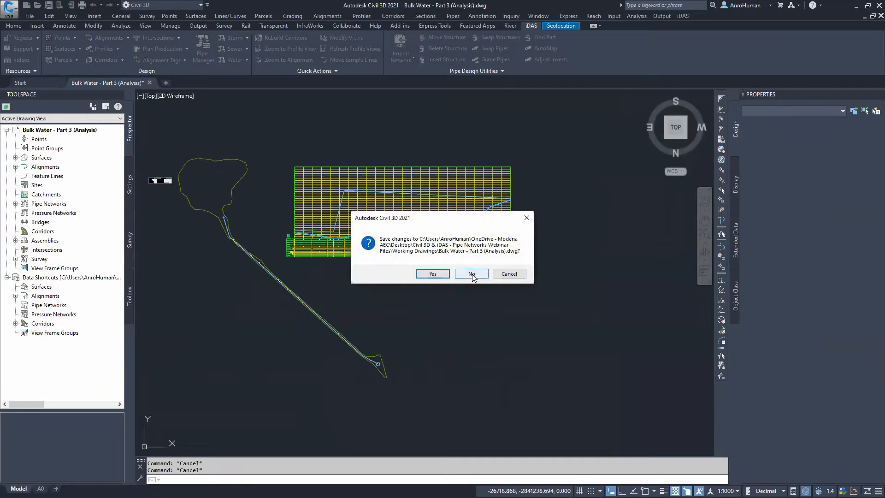
click(471, 274)
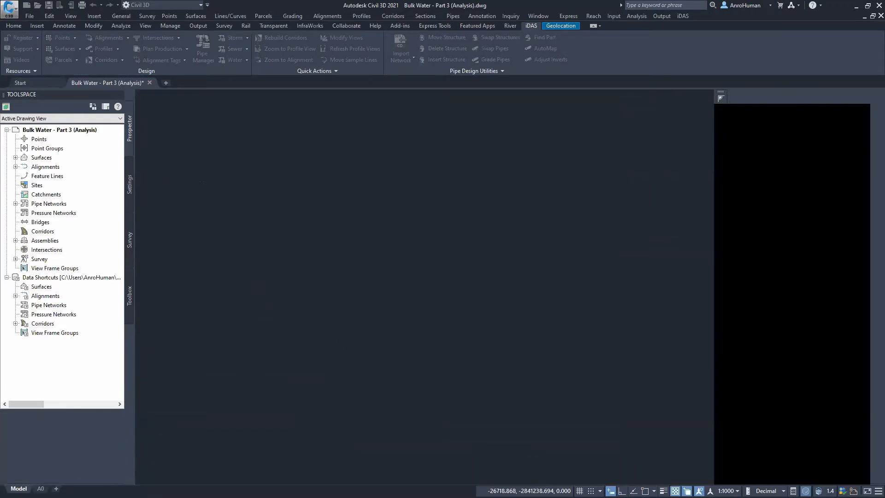
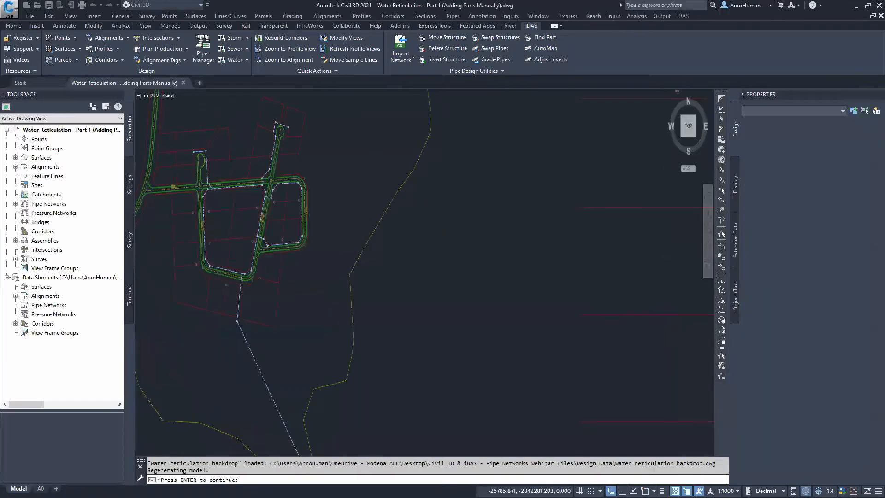
Examine the opened water reticulation drawing's pipe network layout in plan view
key(Return)
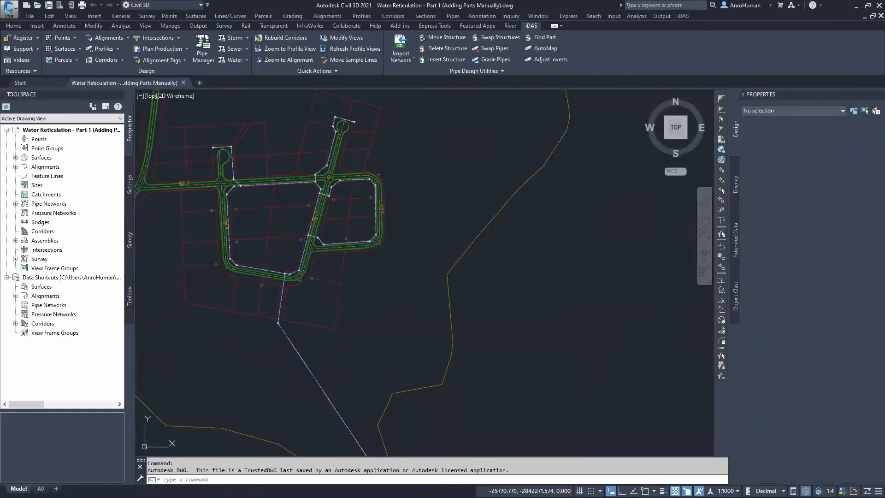
scroll(377, 346, up, 6)
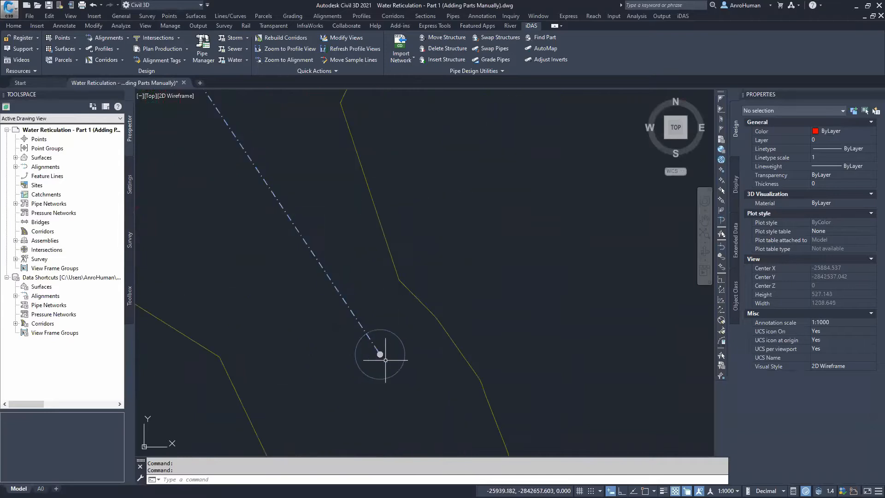
scroll(377, 355, down, 4)
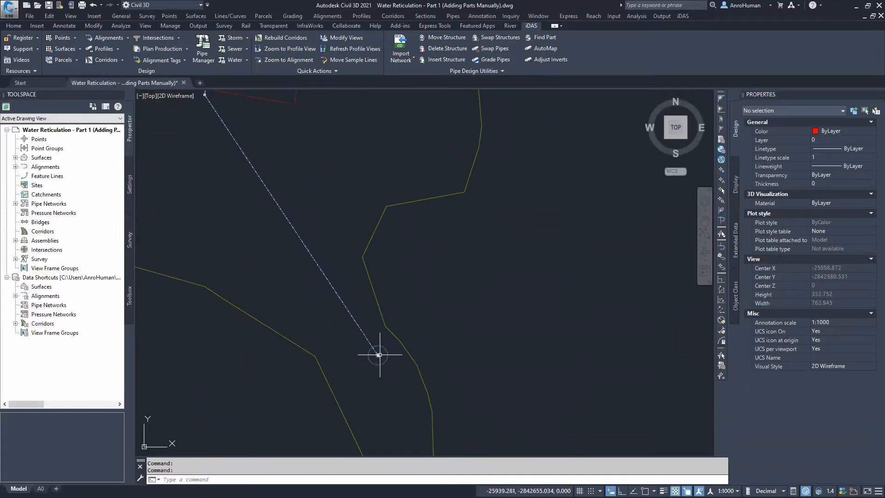
scroll(379, 354, down, 6)
scroll(369, 365, up, 4)
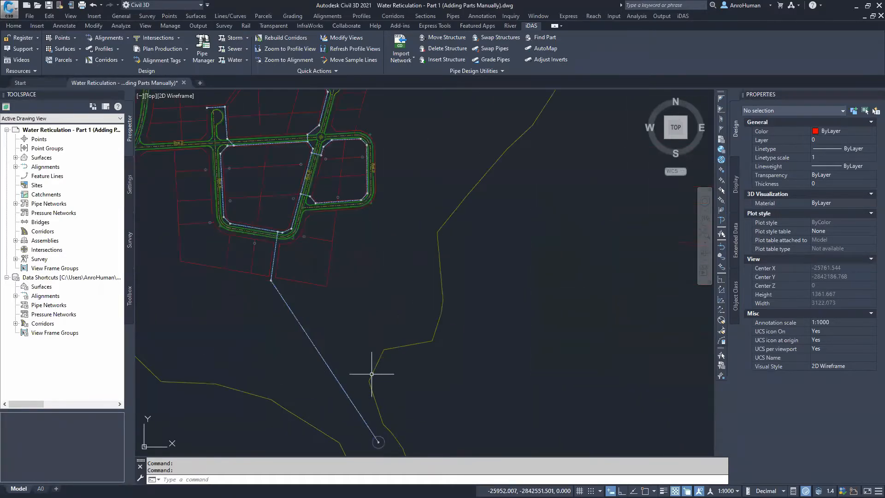
middle_drag(296, 134, 291, 253)
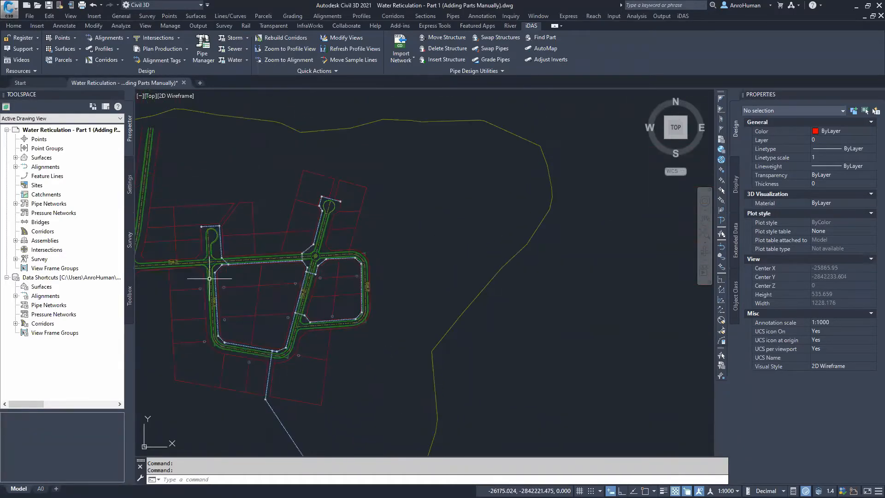
middle_drag(270, 289, 309, 262)
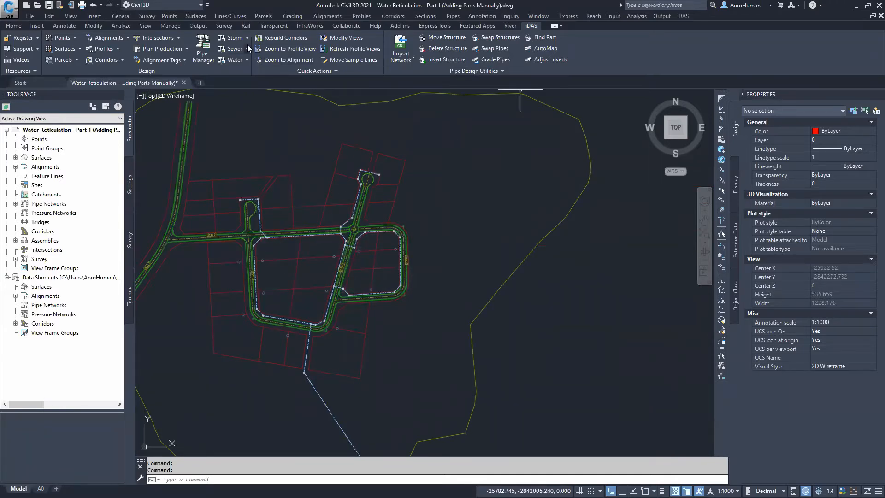
click(248, 61)
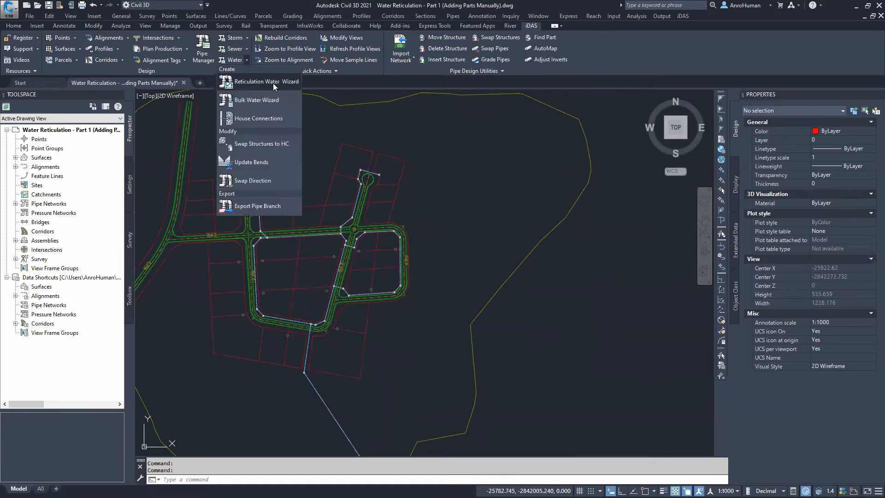
click(306, 281)
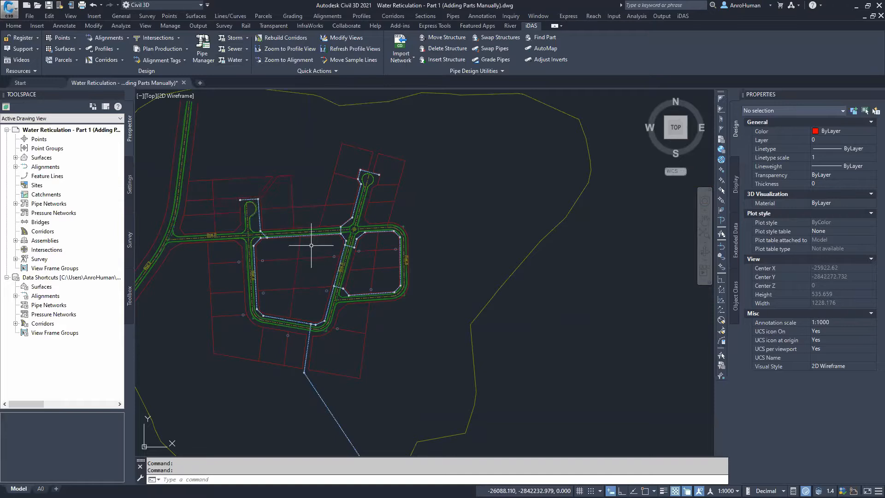
Open the Network Layout Tools for the Water Reticulation pipe network
middle_drag(312, 247, 311, 218)
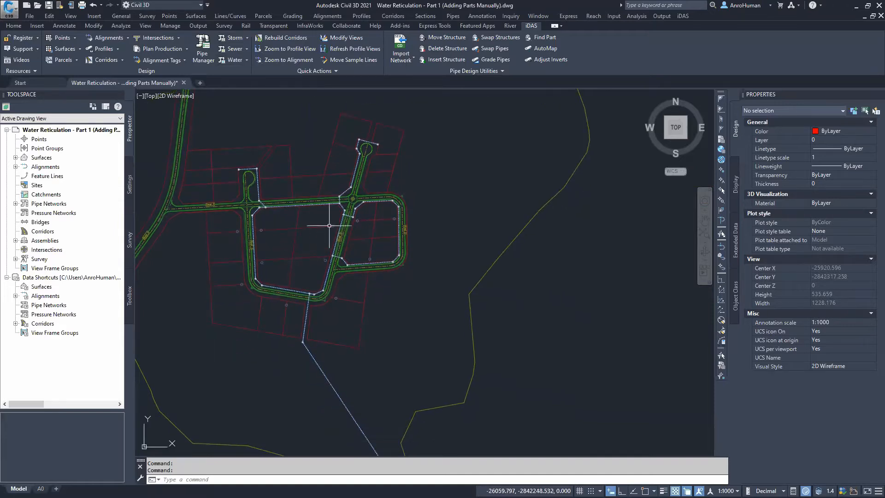
scroll(319, 238, up, 2)
middle_drag(316, 234, 322, 267)
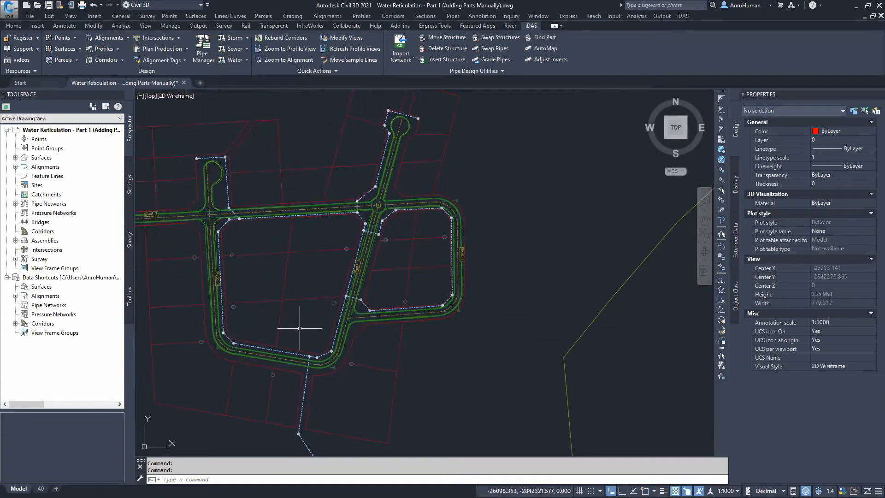
mouse_move(302, 324)
middle_down()
mouse_move(297, 295)
mouse_move(303, 316)
middle_up()
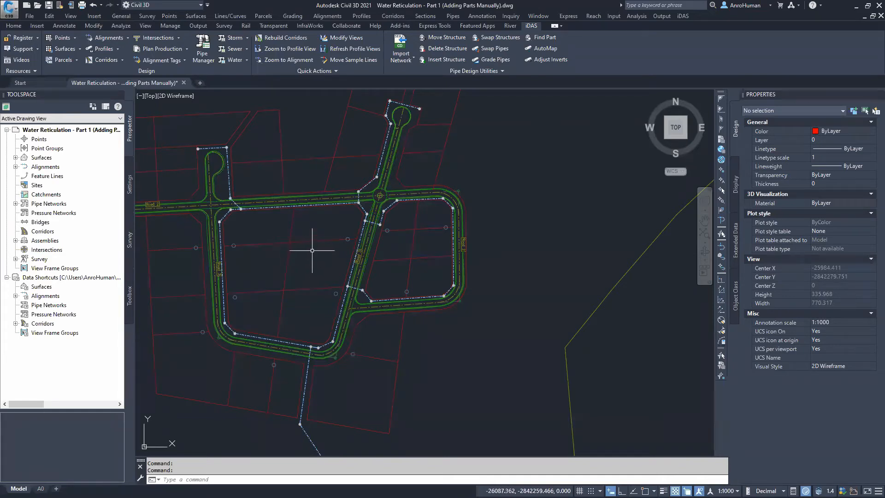
mouse_move(315, 251)
middle_down()
mouse_move(345, 209)
mouse_move(344, 231)
mouse_move(349, 190)
middle_up()
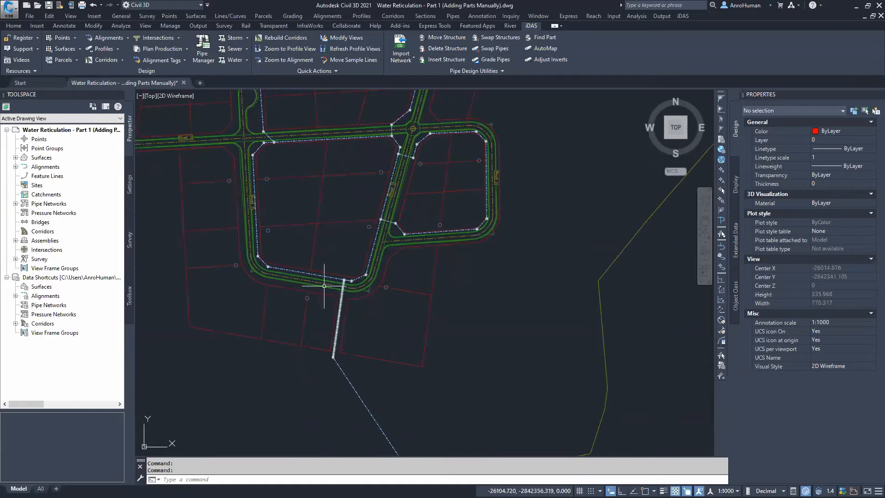
middle_drag(296, 148, 268, 226)
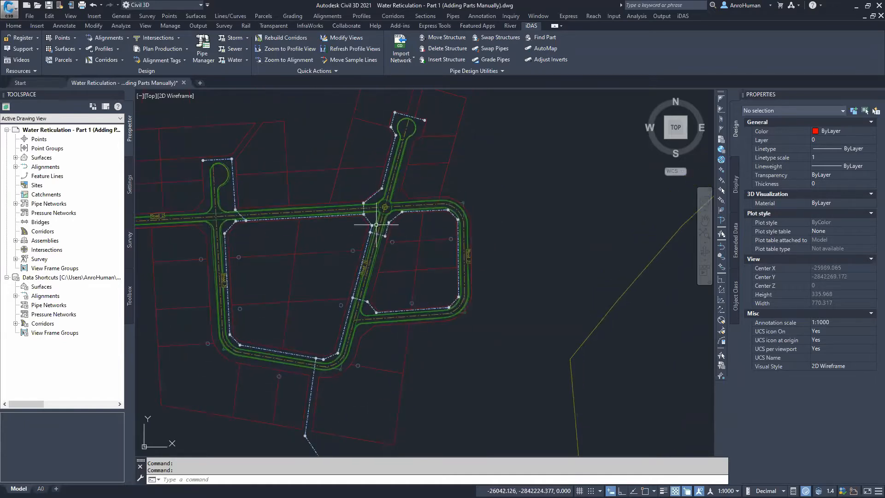
middle_drag(314, 369, 320, 336)
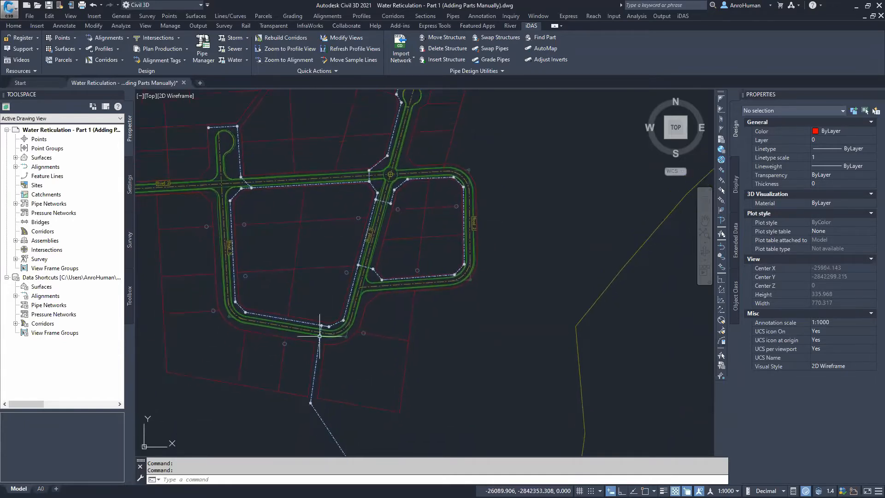
click(318, 354)
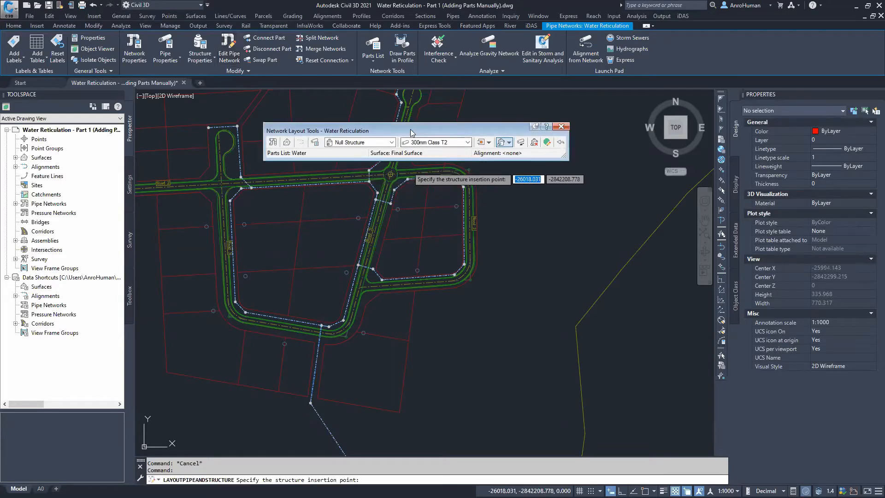
drag(378, 127, 342, 121)
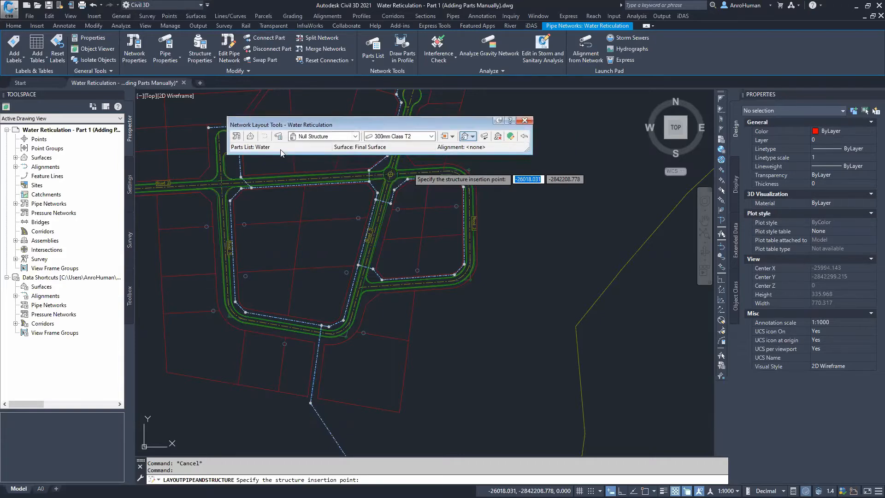
key(ctrl)
key(ctrl)
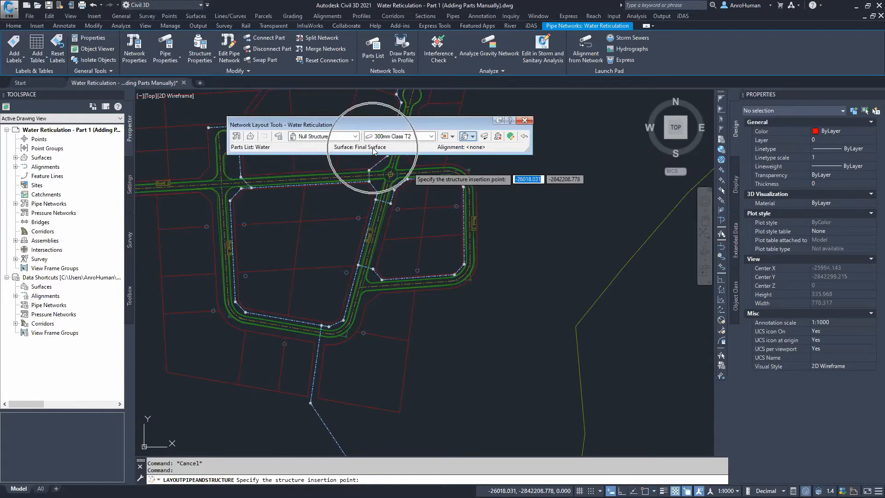
key(ctrl)
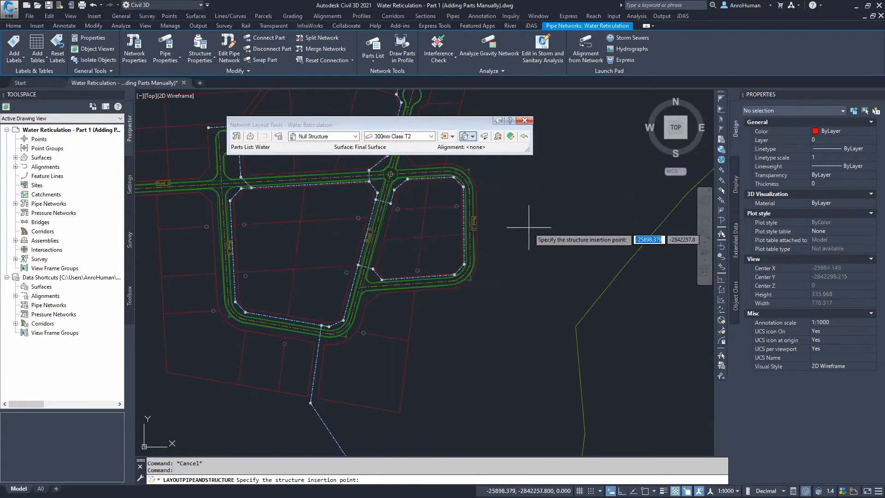
Choose the GATE VALVE structure from the Water parts list and switch layout to Structures Only
click(340, 137)
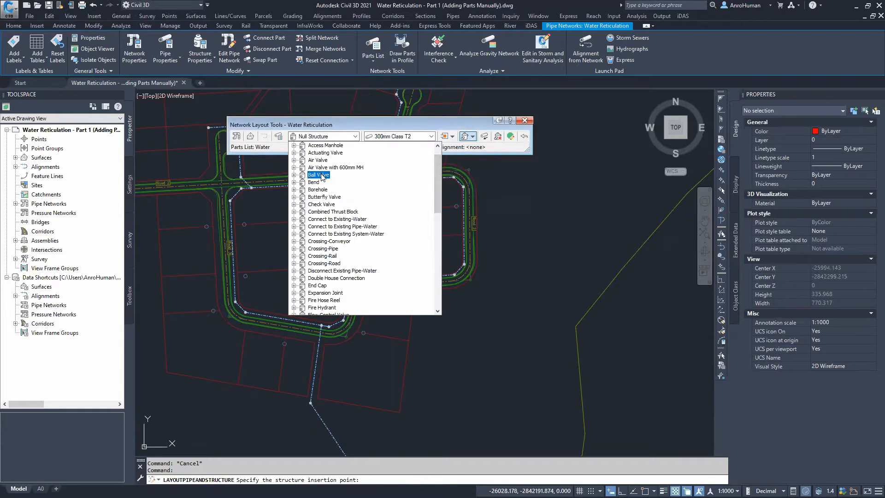
drag(436, 177, 435, 196)
click(294, 263)
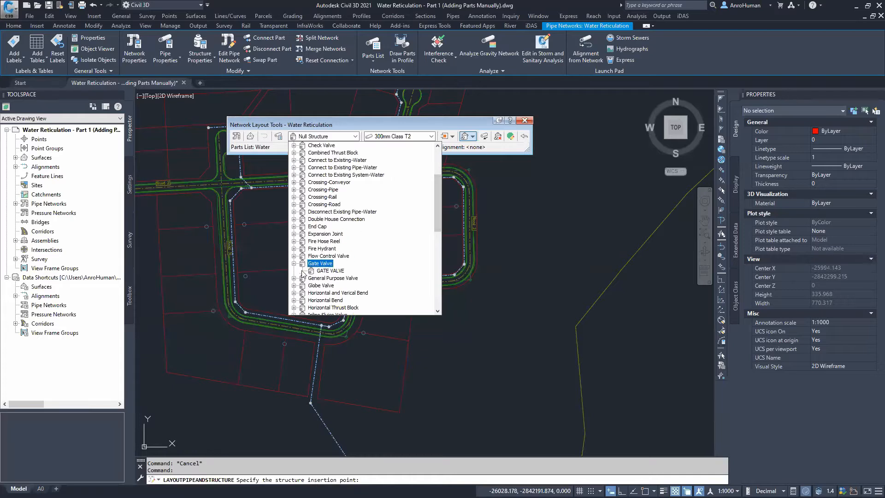
click(331, 271)
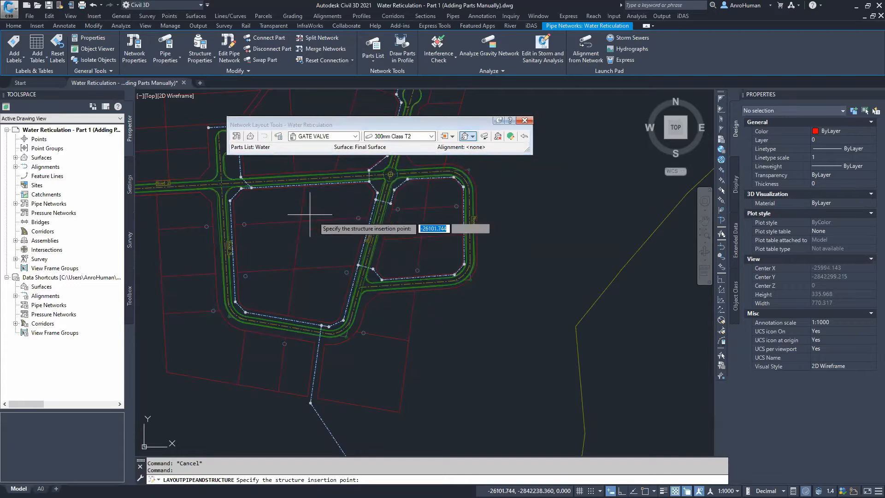
click(473, 138)
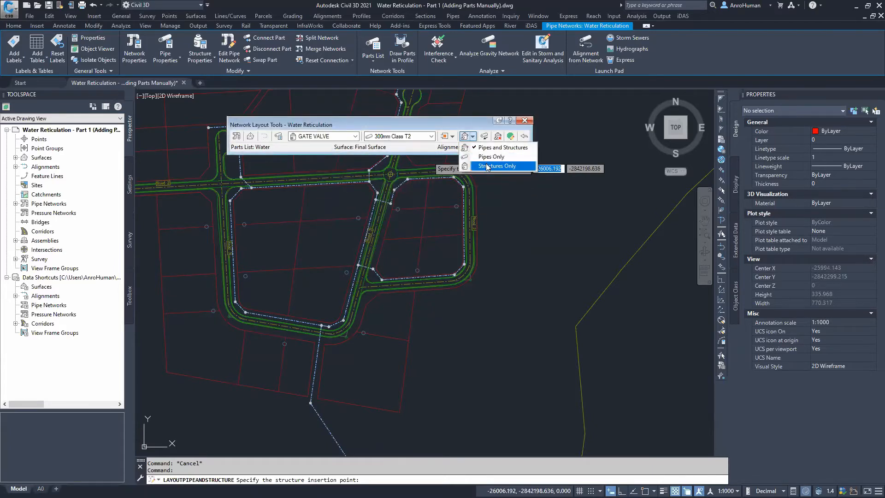
click(487, 167)
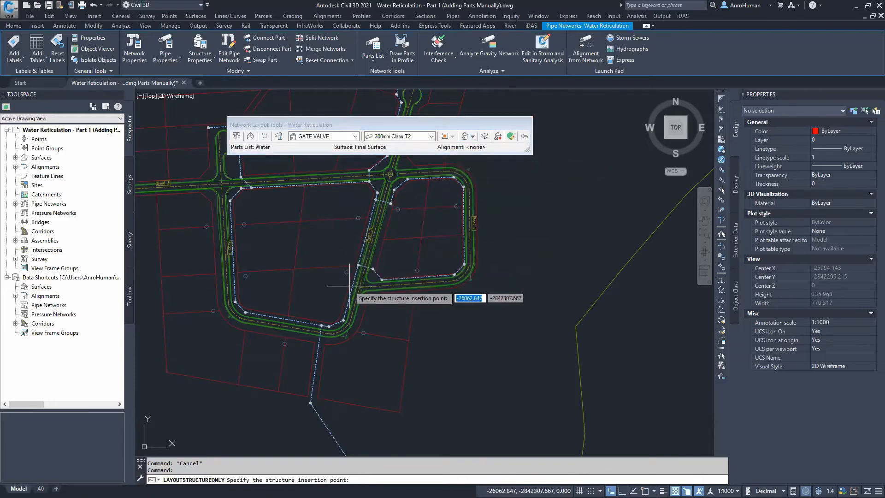
Place gate valves on the pipes just south and north of the western road crossing
scroll(350, 285, up, 4)
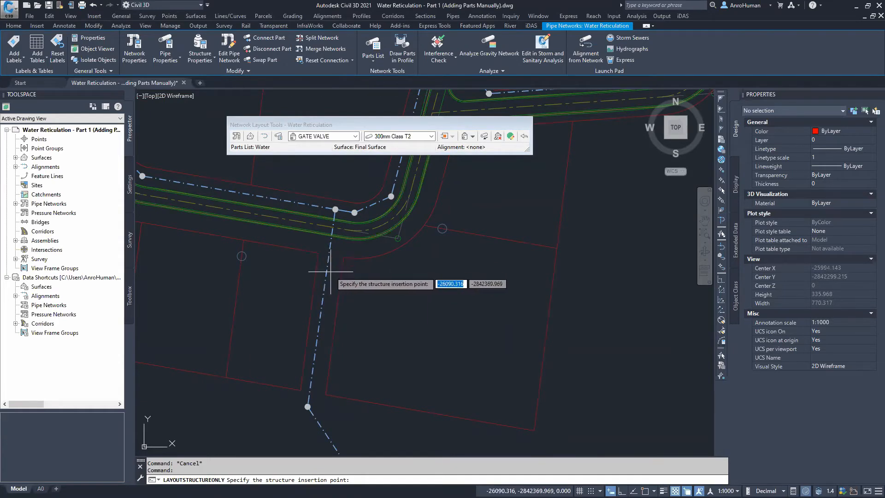
scroll(330, 272, up, 2)
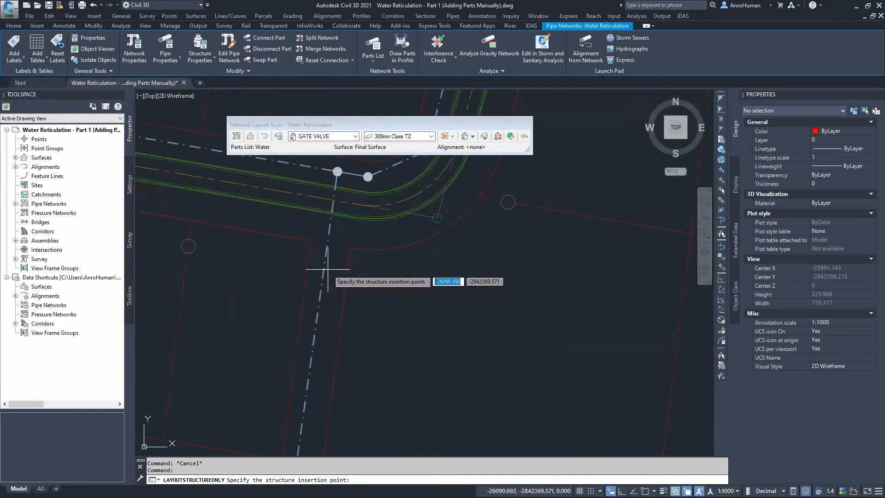
click(323, 271)
middle_drag(285, 224, 462, 343)
click(183, 214)
middle_drag(223, 184, 317, 398)
scroll(311, 243, down, 2)
middle_drag(310, 240, 323, 455)
scroll(295, 278, up, 2)
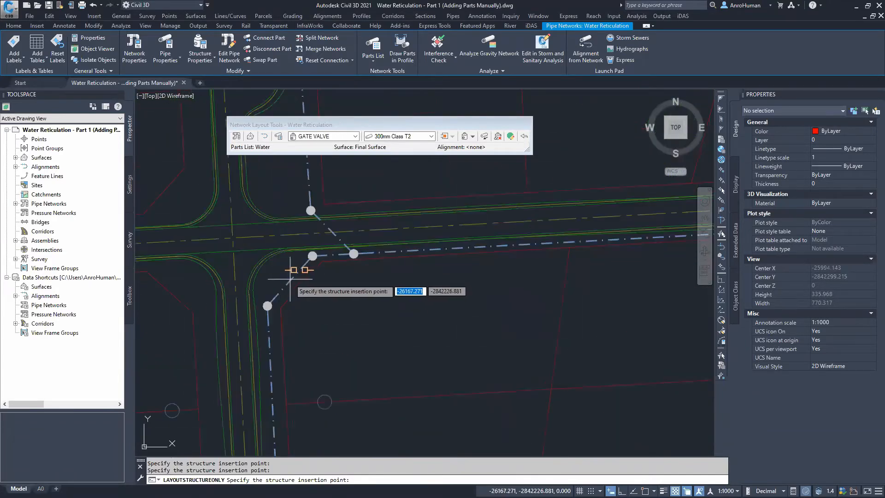
click(289, 281)
click(308, 179)
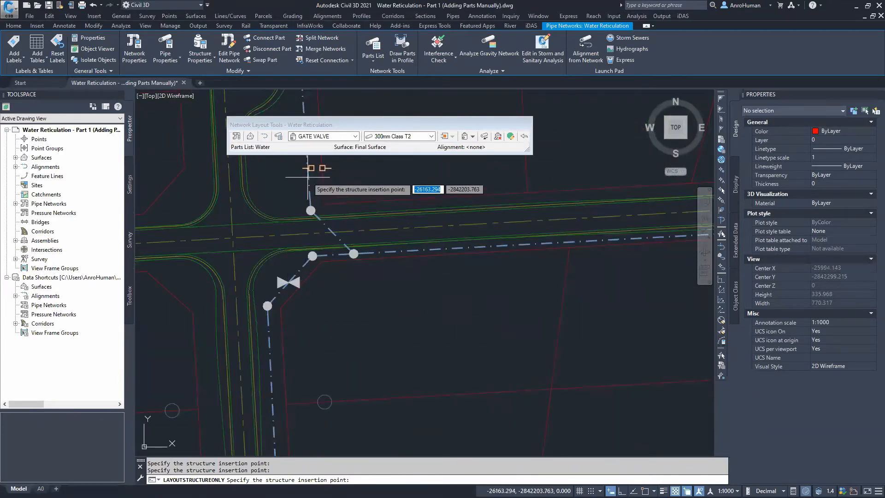
Place two gate valves on the pipes beside the Road 3 roundabout junction
scroll(488, 274, down, 2)
middle_drag(488, 275, 158, 254)
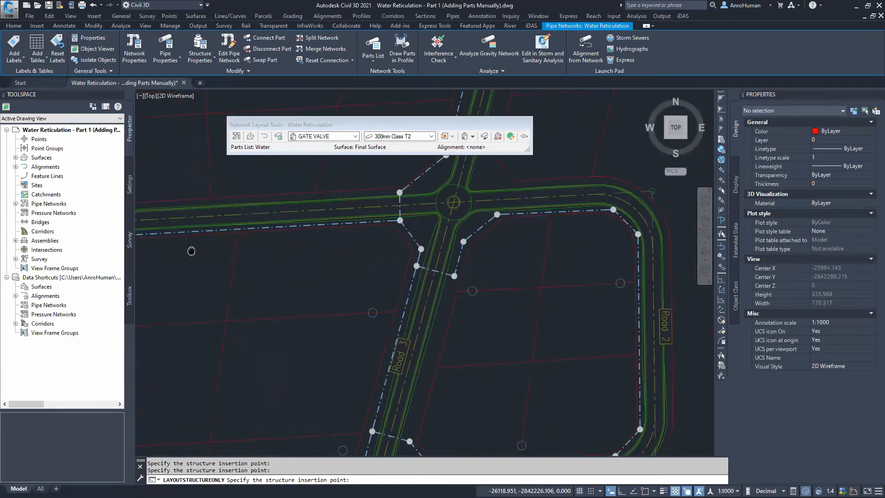
click(378, 237)
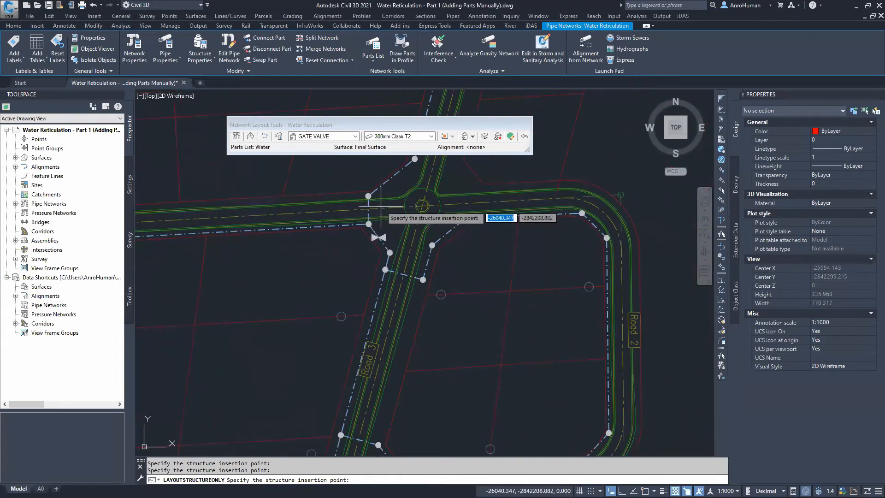
click(391, 177)
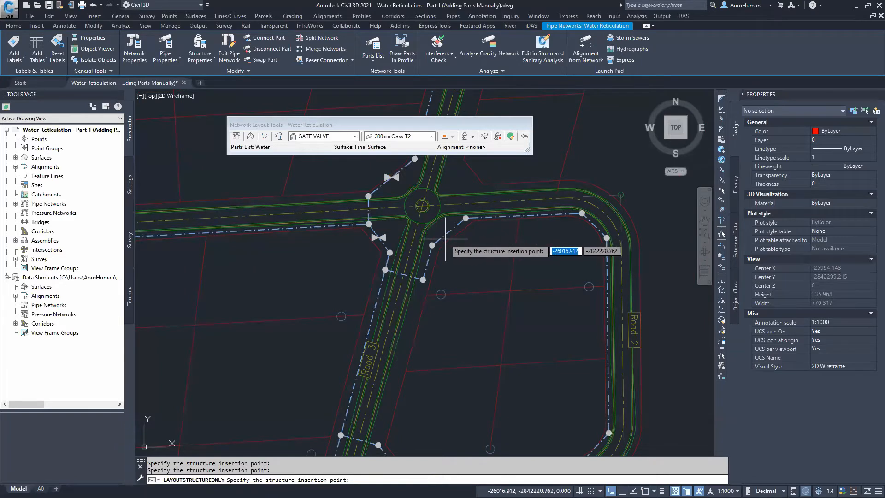
Place gate valves on the Road 2 corner pipe and the southern bend pipe, then finish placing structures
middle_drag(475, 332, 494, 193)
click(409, 318)
middle_drag(302, 403, 341, 320)
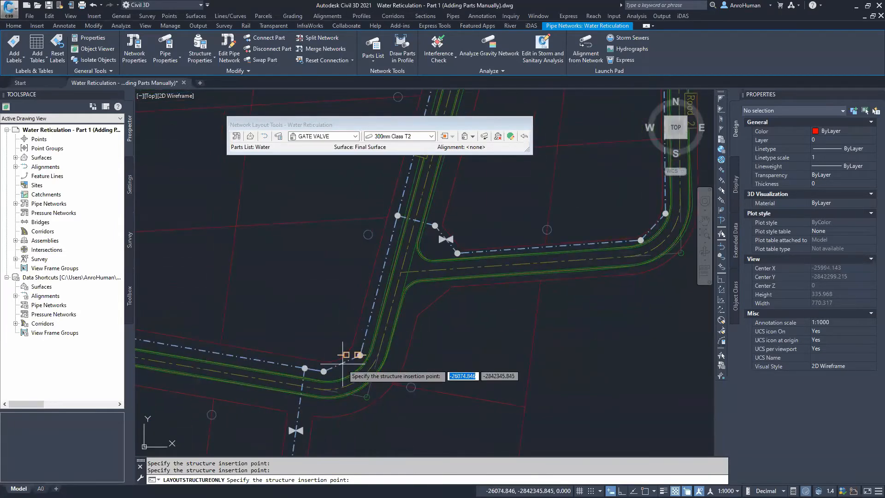
click(343, 355)
key(Return)
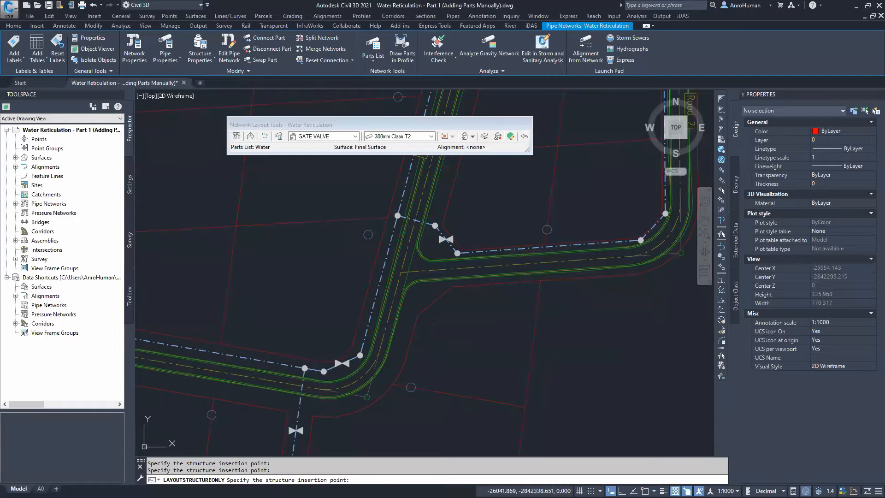
Zoom in to inspect the placed gate valve at the western road crossing
scroll(395, 296, down, 5)
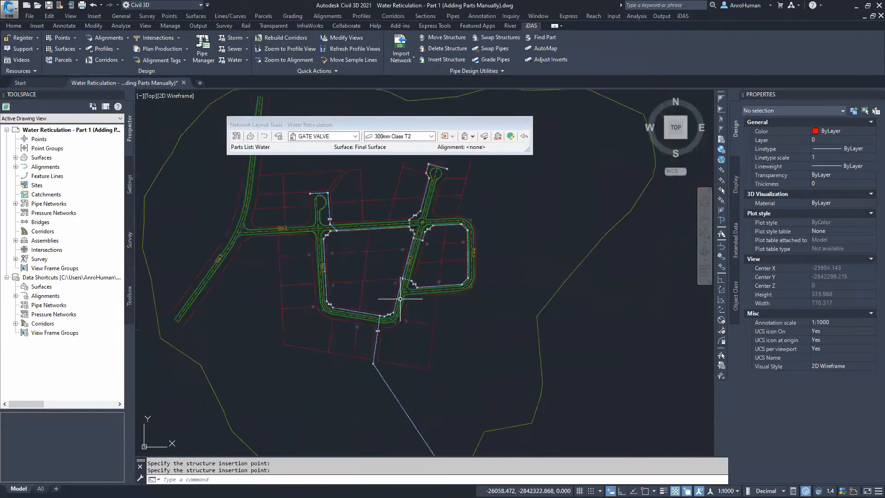
scroll(323, 272, up, 5)
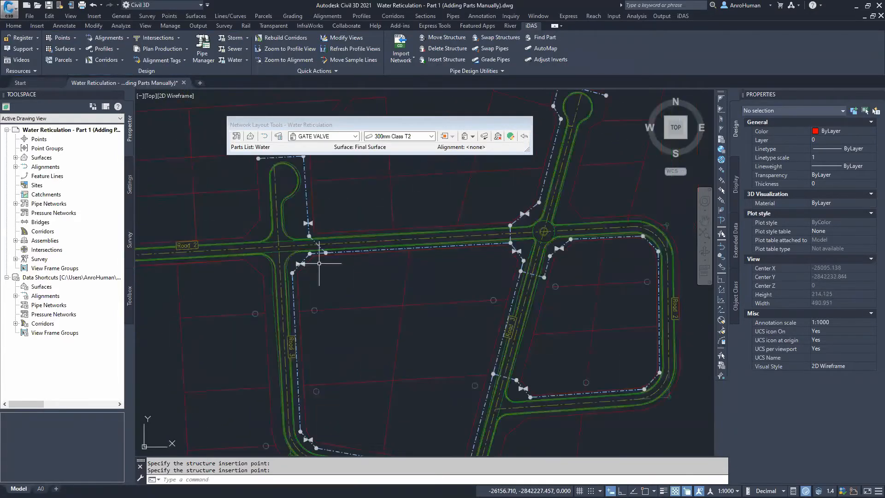
scroll(313, 263, up, 6)
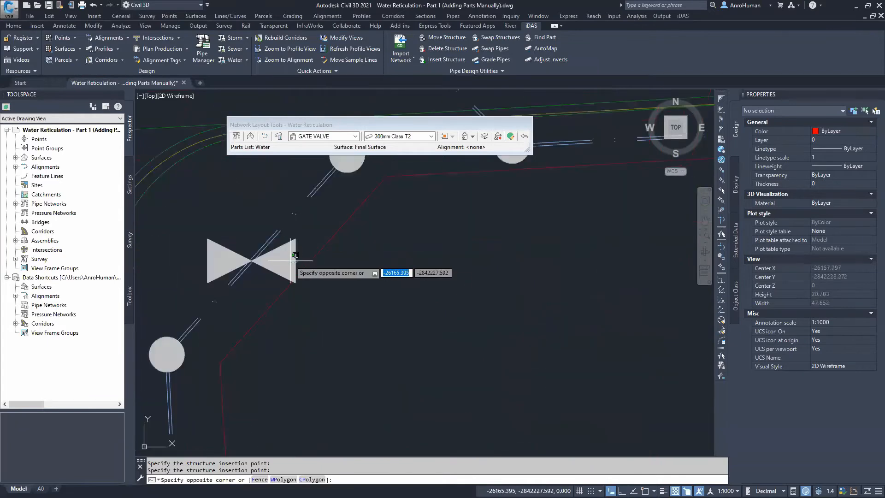
click(272, 260)
click(272, 260)
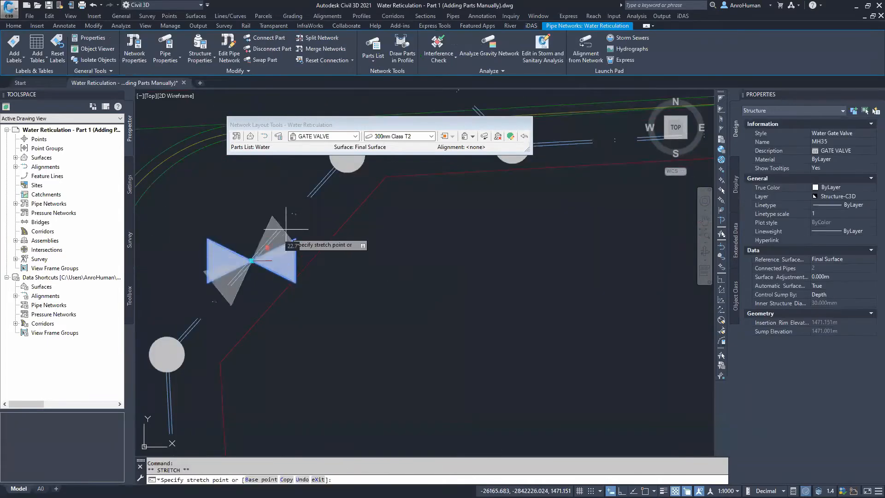
click(322, 187)
middle_drag(301, 248, 285, 327)
scroll(285, 327, down, 3)
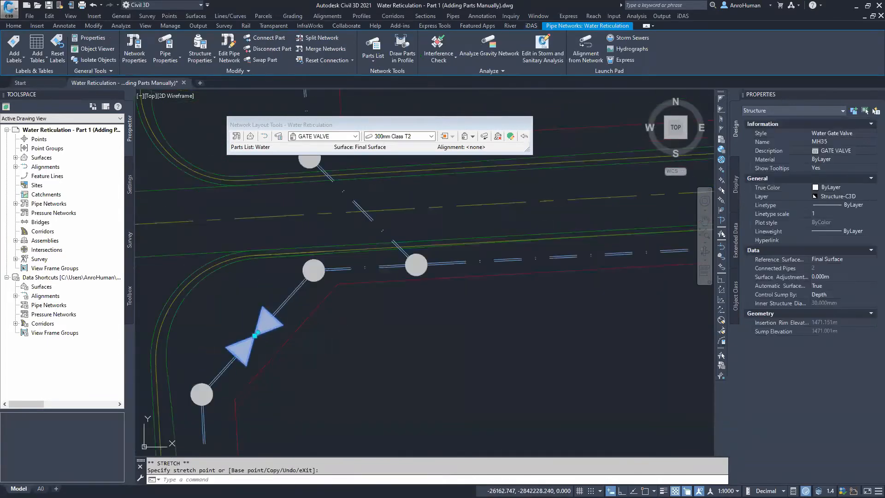
key(Escape)
middle_drag(286, 400, 339, 267)
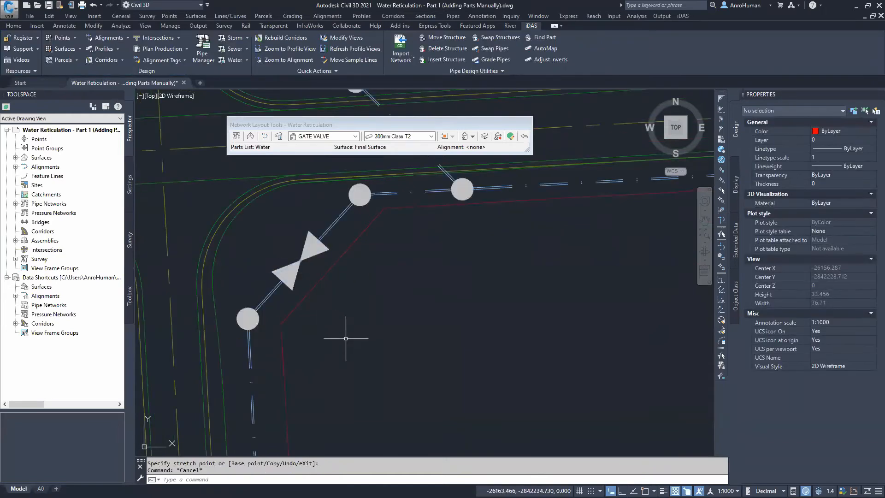
Choose the FIRE HYDRANT structure from the Water parts list and switch layout to Structures Only
scroll(347, 337, down, 5)
middle_drag(455, 413, 324, 235)
middle_drag(378, 386, 346, 281)
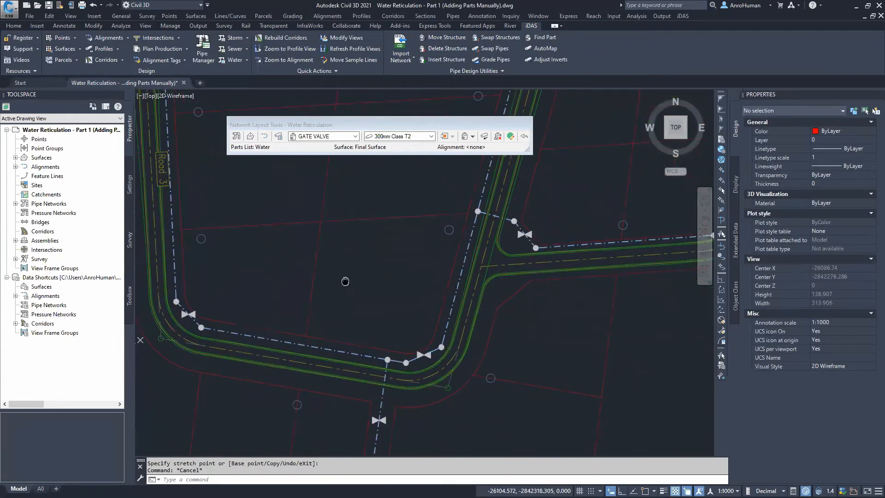
click(354, 136)
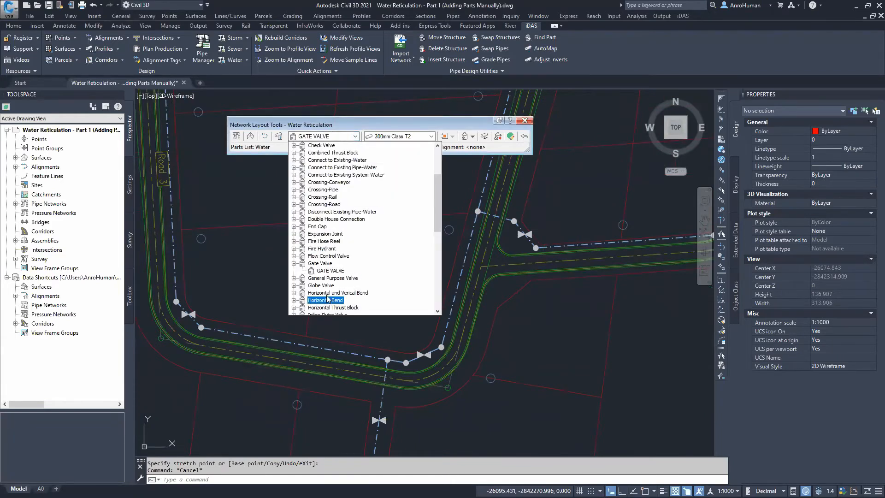
click(294, 249)
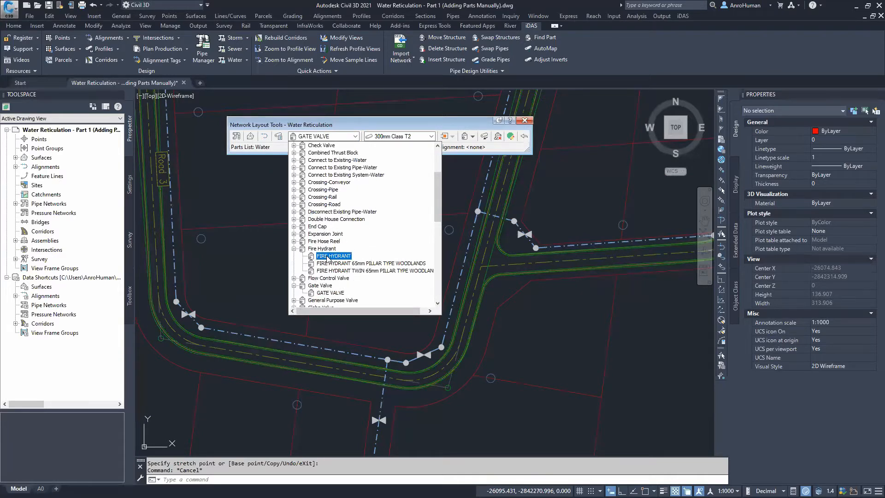
click(332, 255)
click(473, 136)
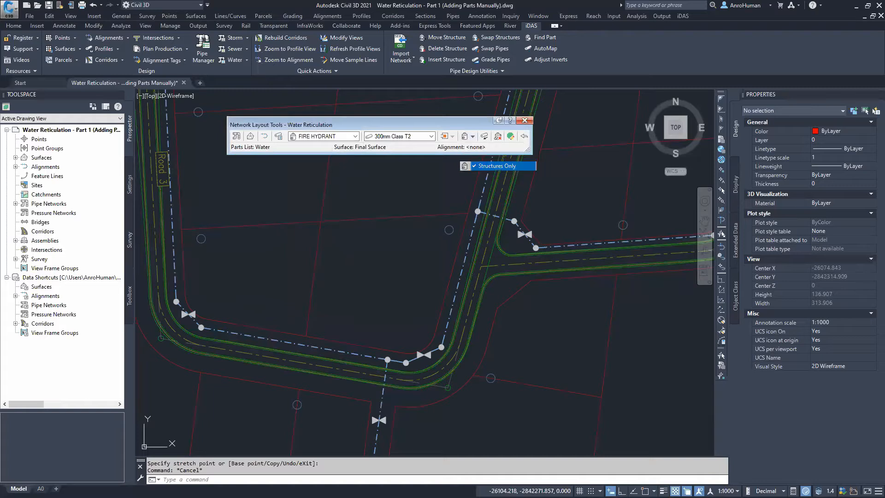
click(480, 166)
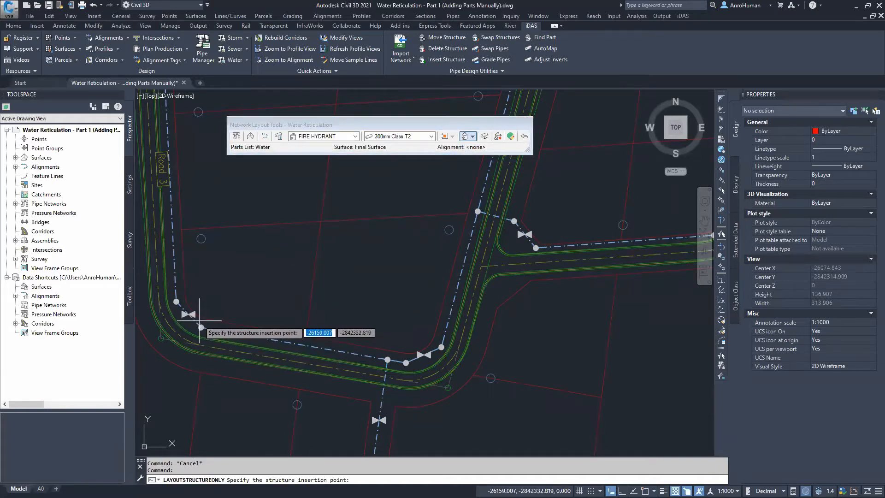
Place a fire hydrant on the pipe west of the southern Road 3 bend
scroll(188, 316, up, 3)
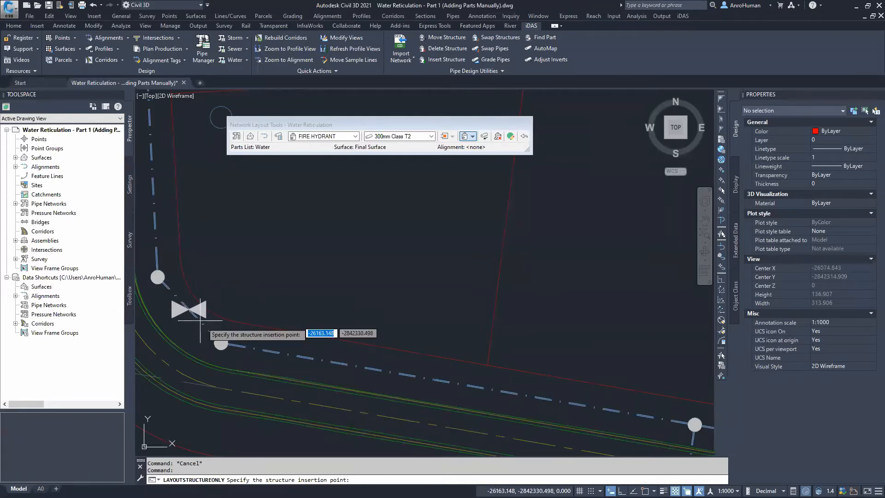
scroll(484, 346, down, 3)
scroll(395, 297, up, 3)
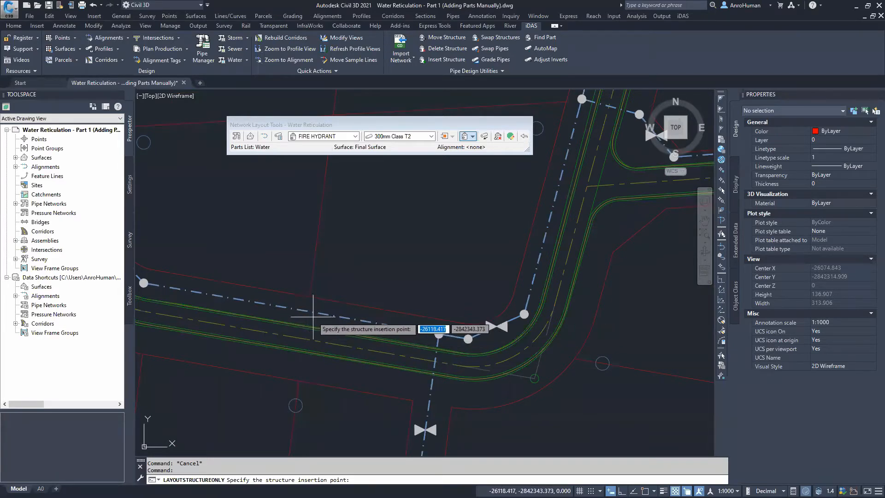
click(320, 313)
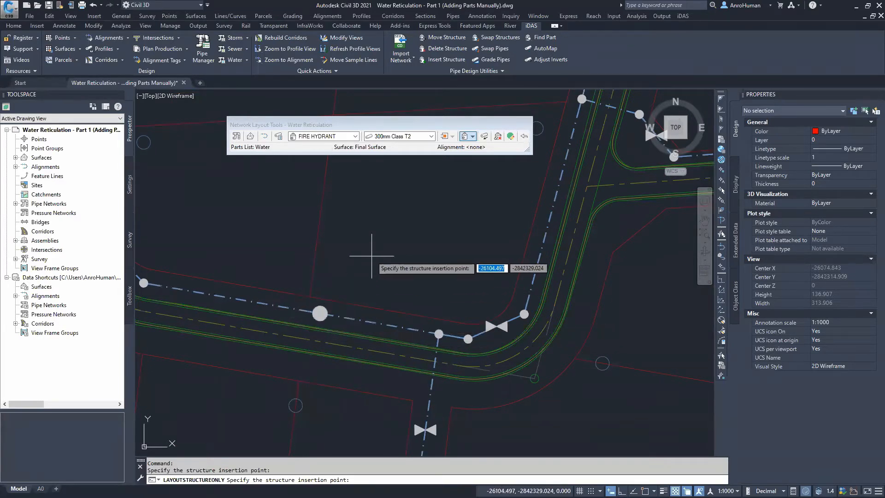
Place a fire hydrant on the pipe west of the Road 3 roundabout
scroll(371, 256, down, 5)
middle_drag(382, 181, 332, 349)
scroll(329, 305, up, 2)
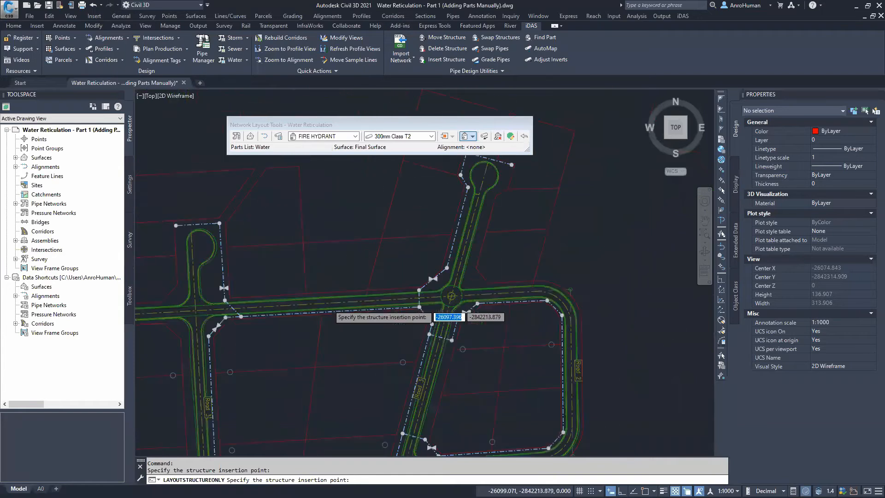
scroll(323, 307, up, 4)
click(311, 324)
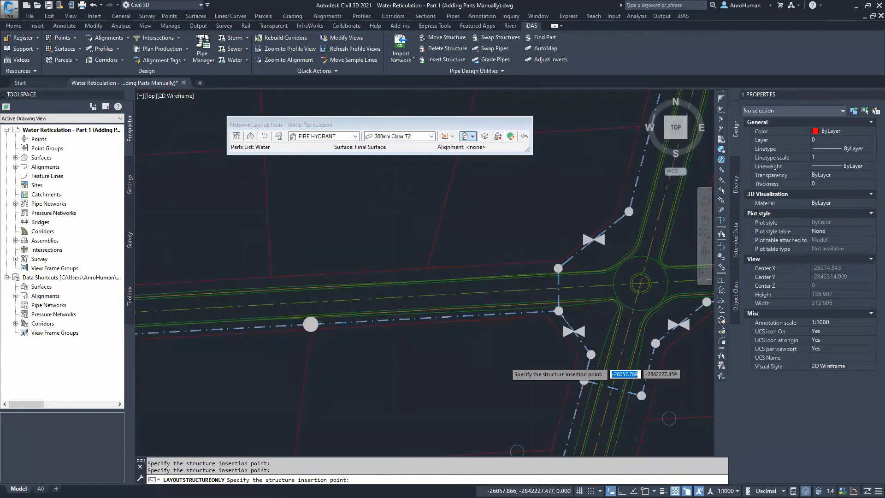
Place a fire hydrant on the pipe along Road 2, then finish placing structures
scroll(507, 361, down, 4)
middle_drag(501, 364, 140, 255)
scroll(302, 314, up, 6)
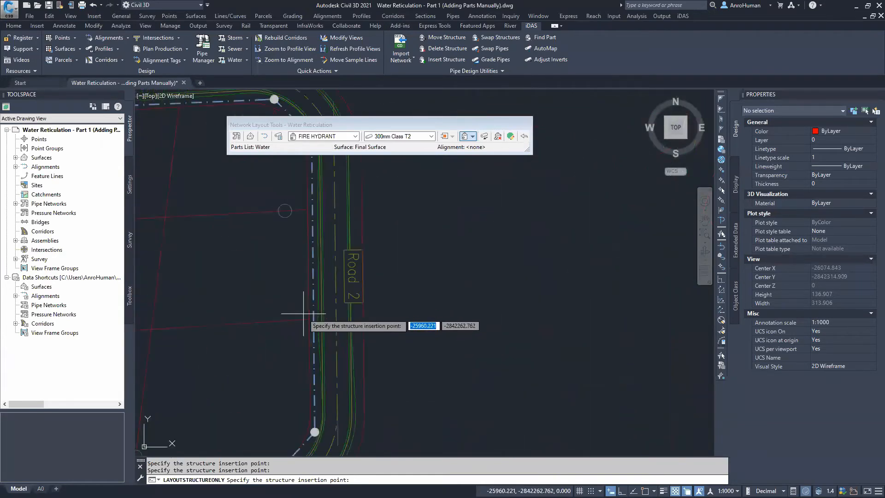
click(319, 322)
key(Return)
Inspect the properties of the pipes on each side of the new roundabout hydrant, then close the layout tools
scroll(383, 275, down, 6)
mouse_move(383, 275)
middle_down()
mouse_move(431, 289)
mouse_move(509, 289)
middle_up()
middle_drag(292, 282, 317, 265)
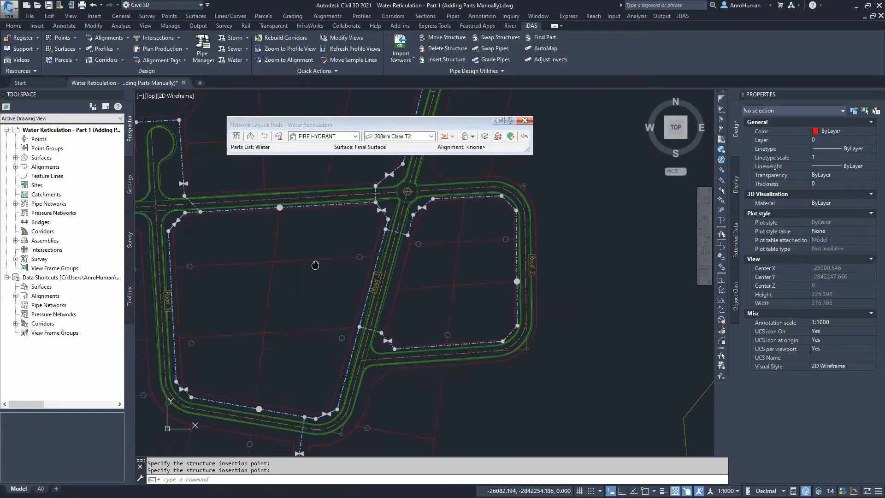
scroll(288, 208, up, 2)
scroll(288, 208, up, 2)
click(287, 204)
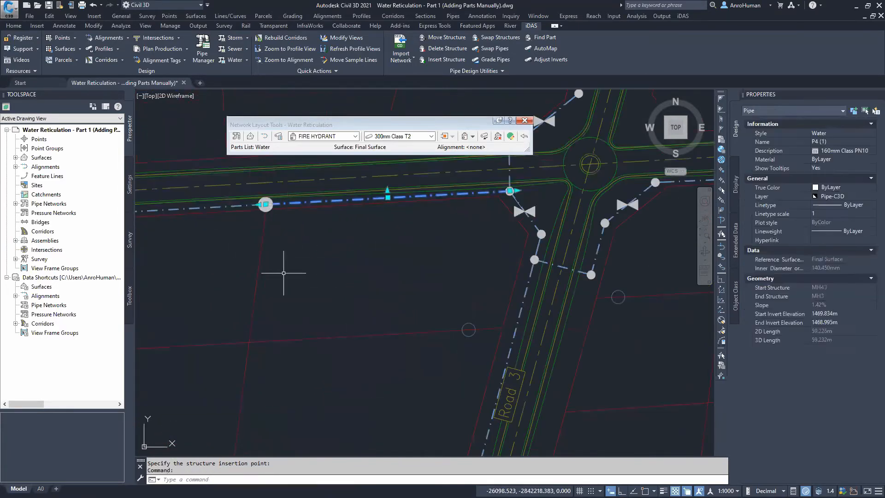
middle_drag(299, 258, 393, 267)
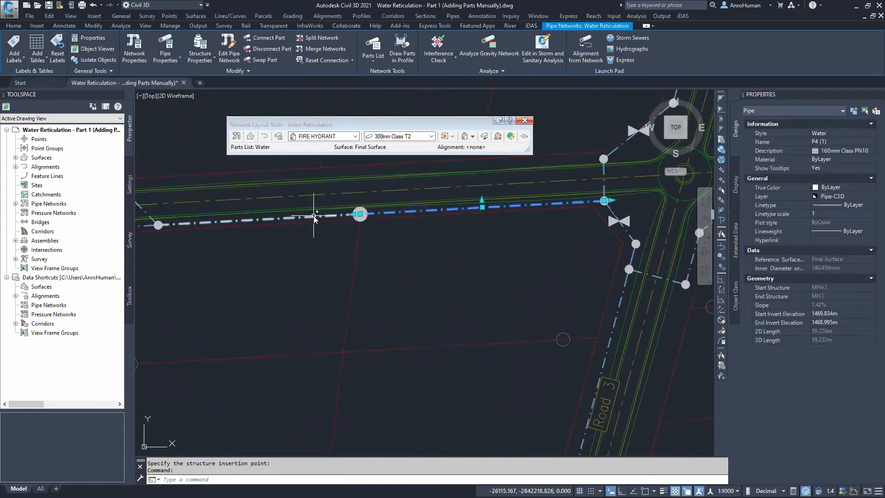
key(Escape)
click(313, 215)
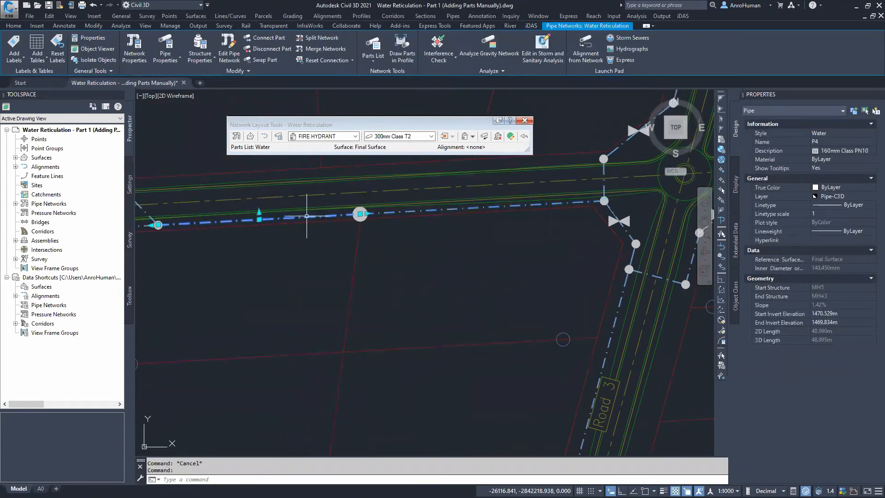
key(Escape)
click(412, 210)
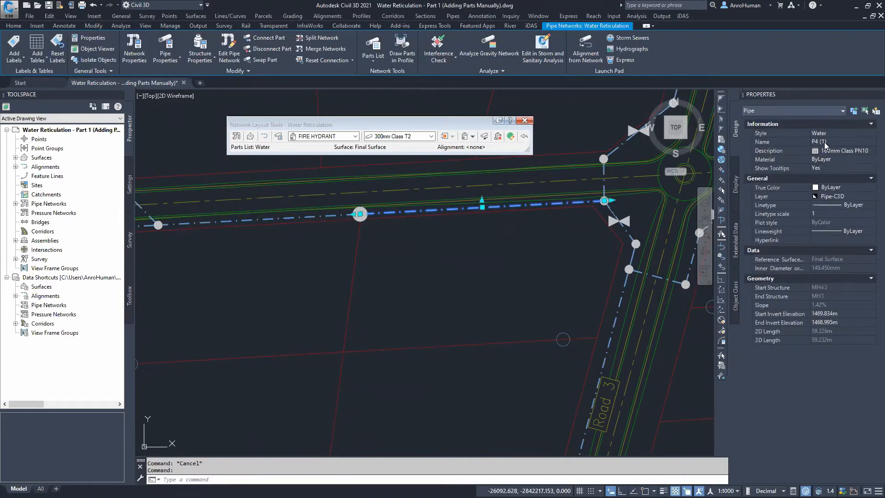
key(Escape)
scroll(468, 270, down, 2)
mouse_move(468, 271)
middle_down()
mouse_move(406, 274)
mouse_move(409, 298)
mouse_move(358, 308)
middle_up()
scroll(357, 273, down, 2)
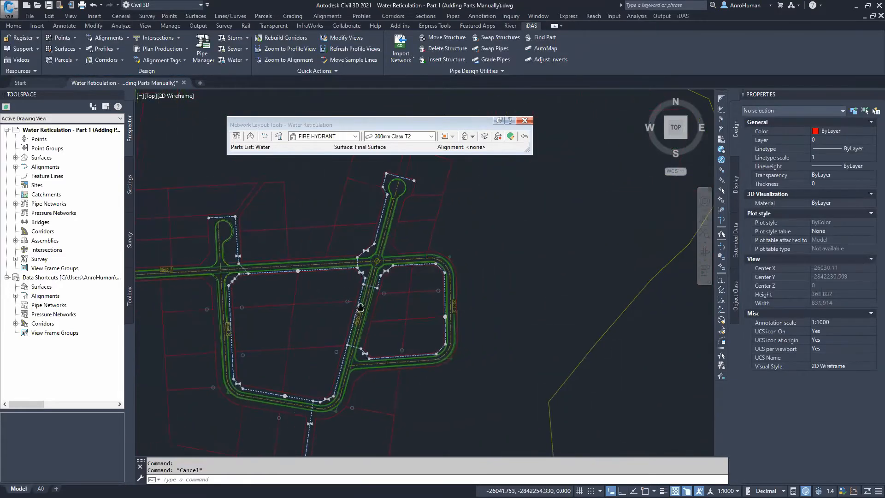
click(524, 121)
Review the Water layer filter in the Layer Properties manager
click(14, 25)
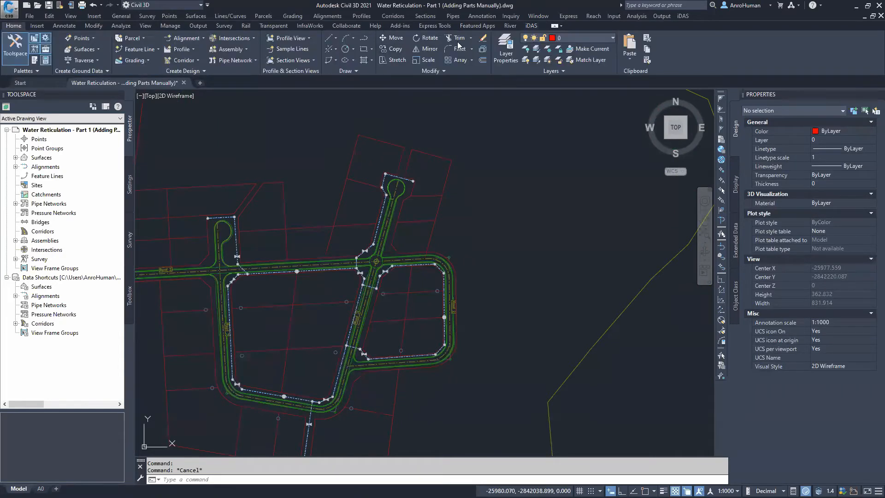
click(507, 48)
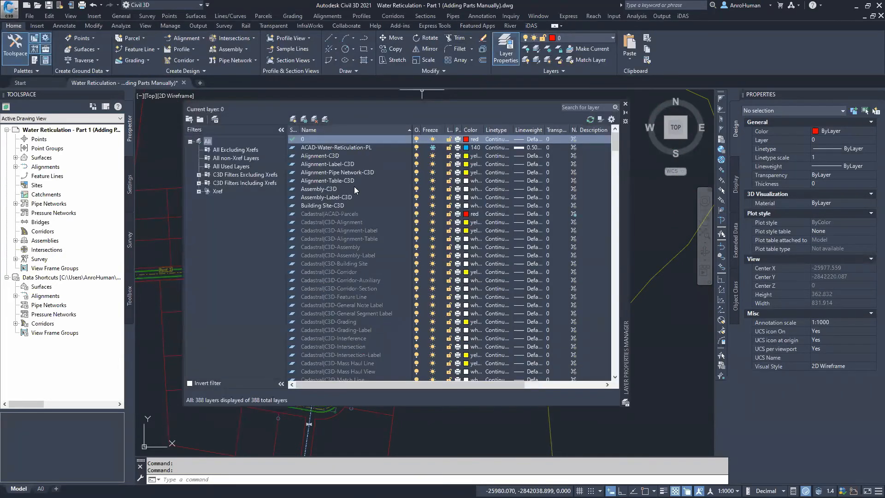
click(199, 174)
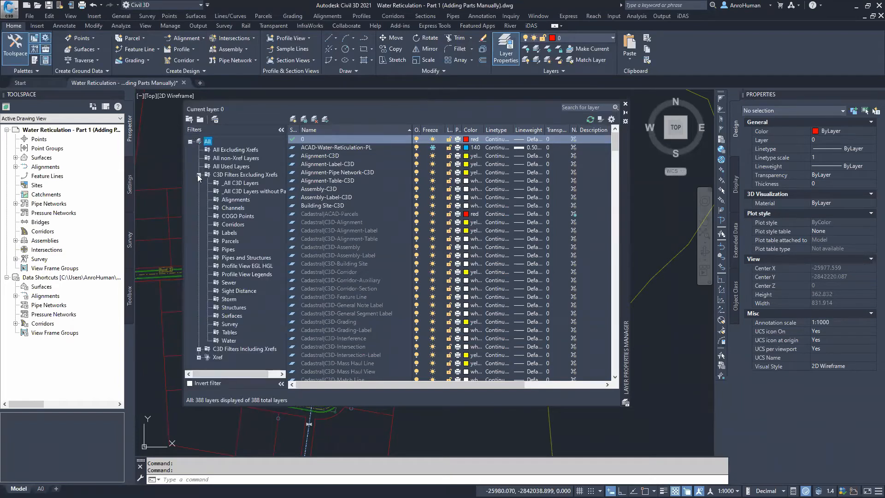
click(230, 341)
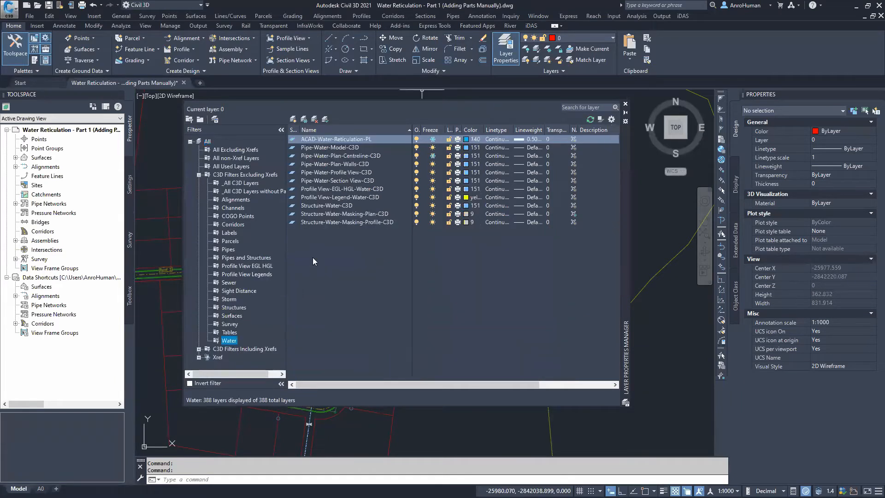
click(343, 214)
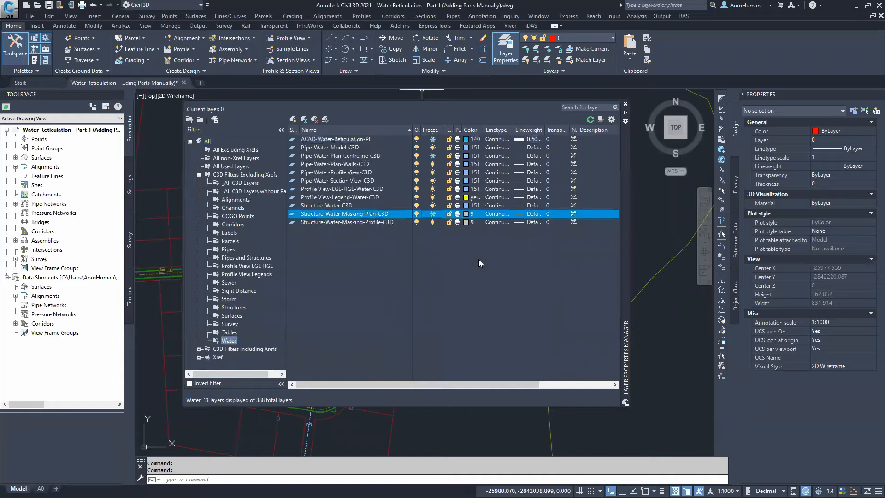
click(626, 103)
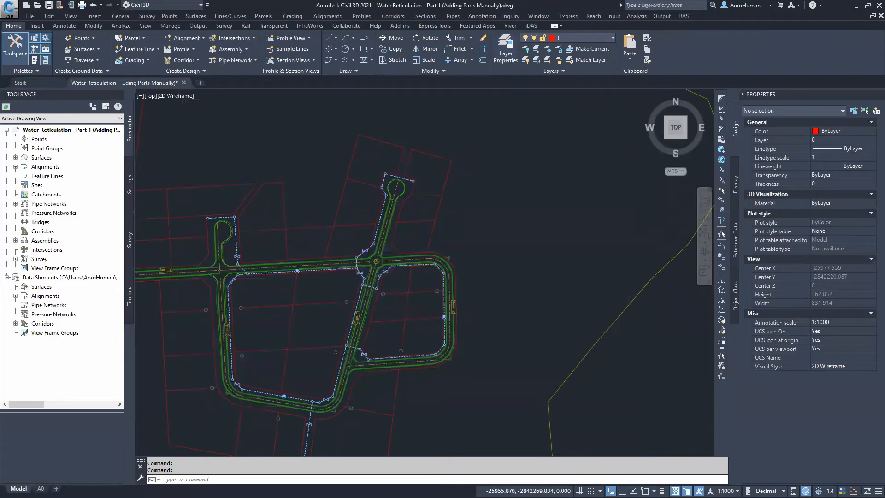
Zoom in to review the gate valves around the Road 3 junction
scroll(443, 314, up, 5)
scroll(440, 315, up, 2)
scroll(446, 310, down, 4)
middle_drag(381, 363, 509, 234)
scroll(359, 285, up, 2)
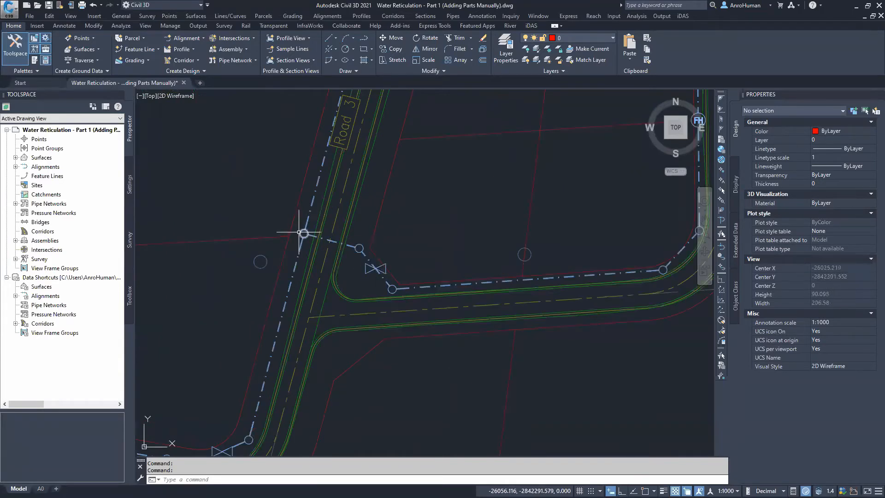
scroll(304, 233, down, 4)
scroll(325, 235, down, 2)
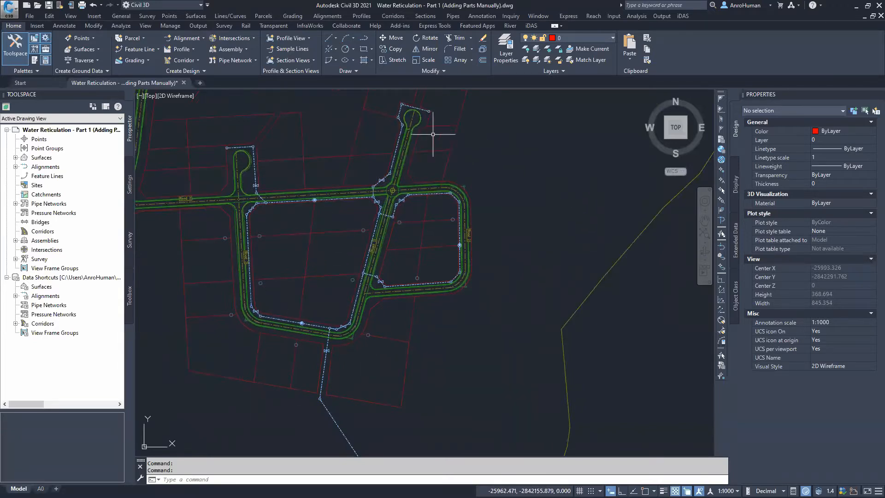
Close the Part 1 drawing, saving the changes
click(184, 83)
click(464, 278)
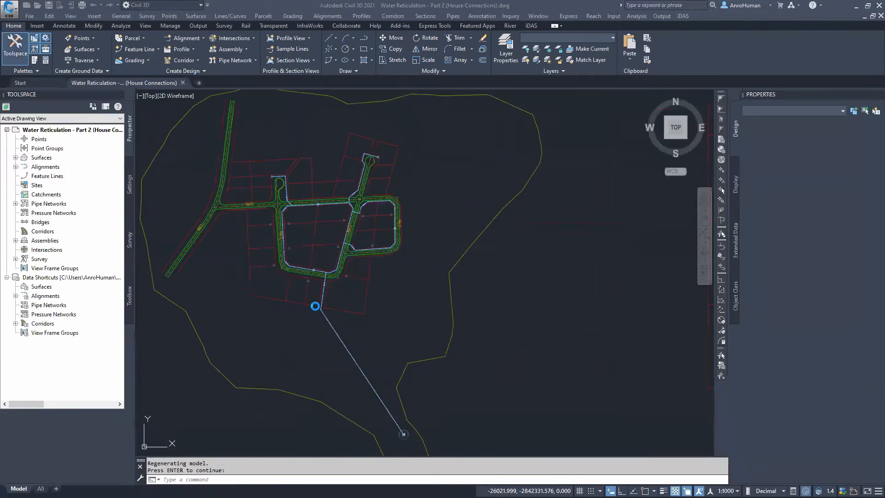
scroll(378, 370, up, 5)
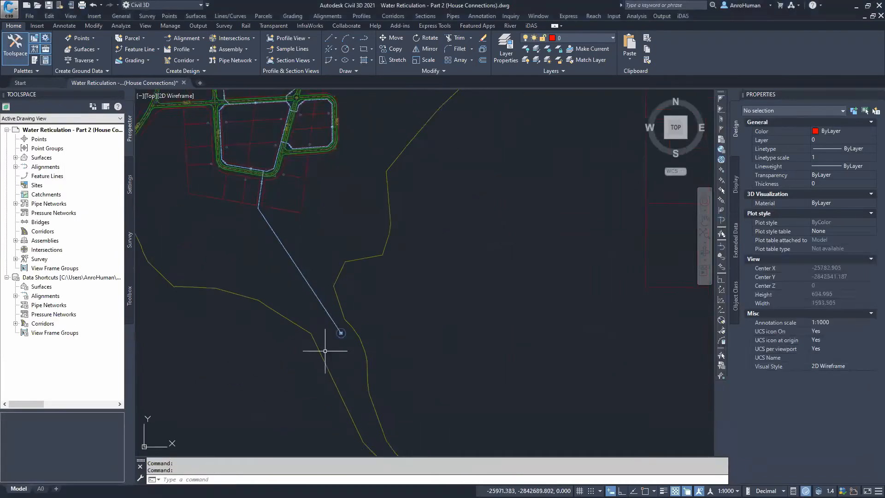
scroll(358, 310, up, 3)
scroll(340, 316, up, 2)
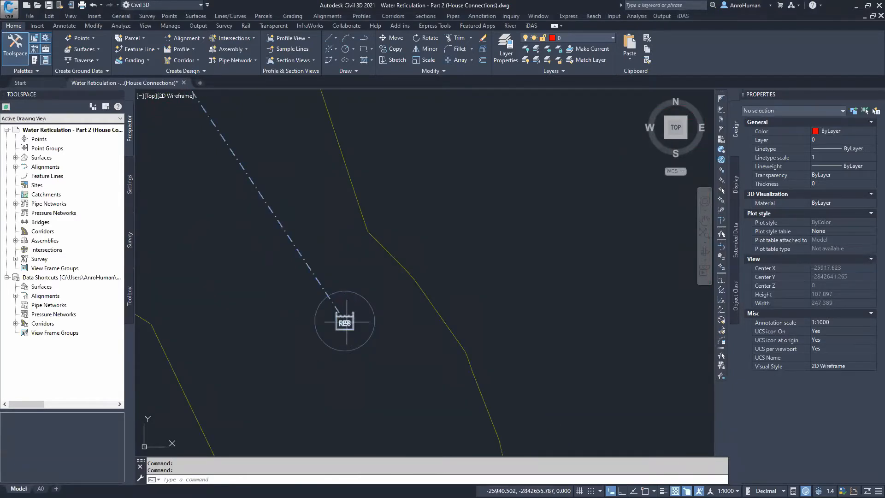
scroll(344, 322, down, 3)
scroll(340, 323, down, 3)
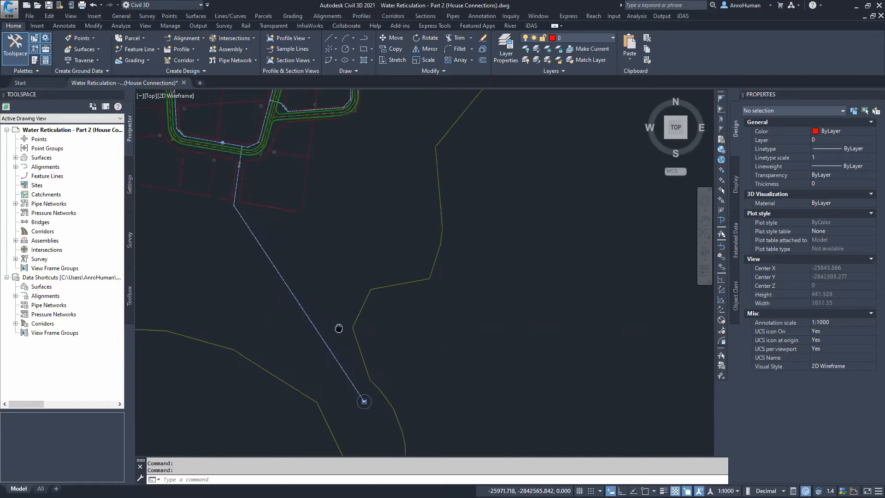
Select the reservoir structure at the end of the long supply main to review its properties
middle_drag(342, 324, 313, 236)
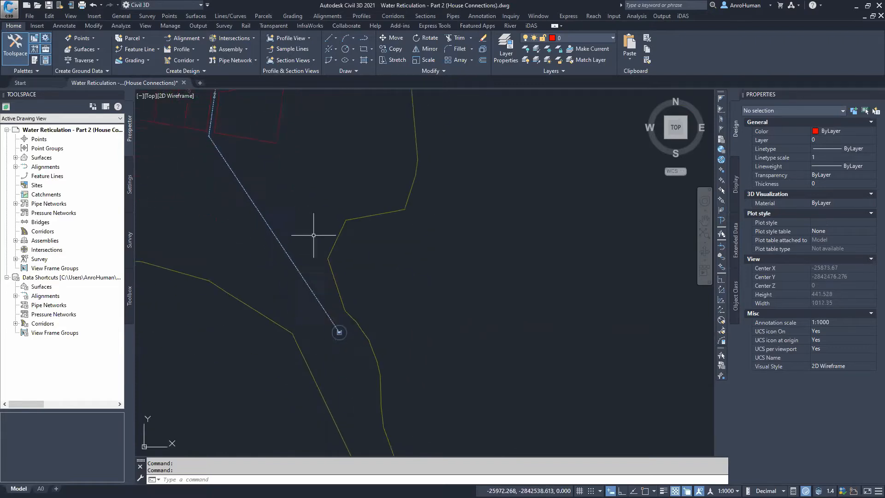
scroll(340, 332, up, 3)
click(336, 332)
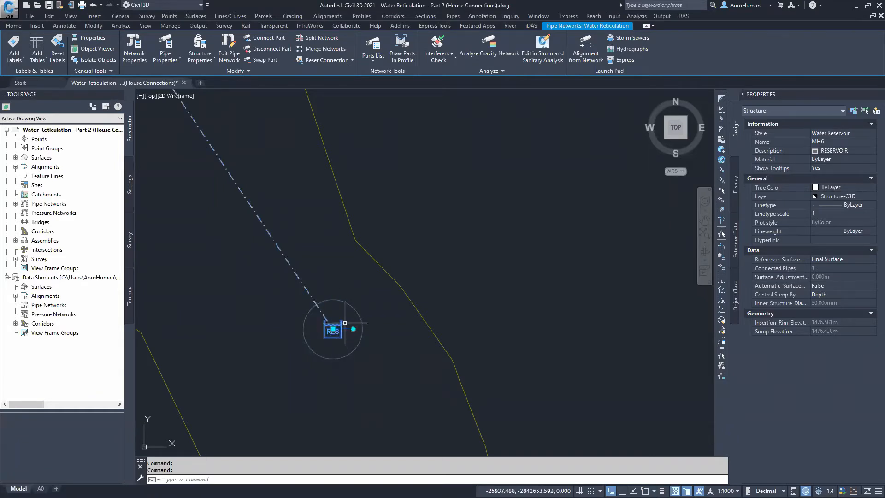
scroll(326, 247, down, 6)
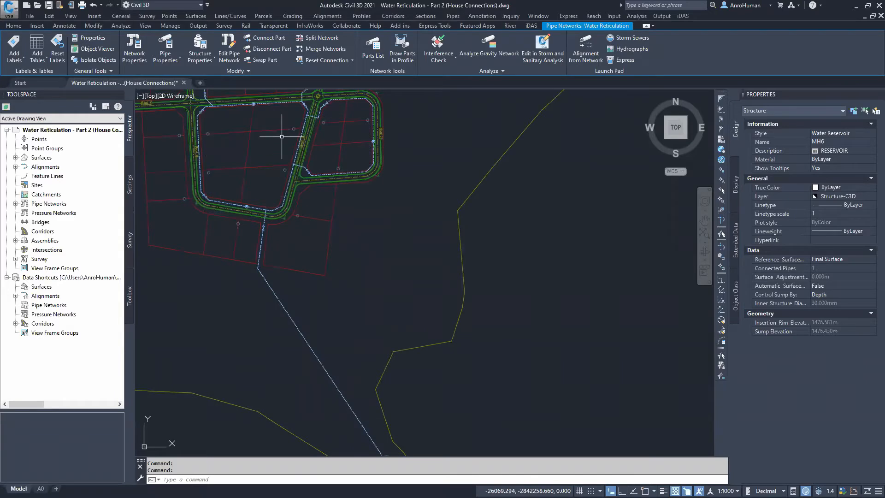
middle_drag(310, 274, 345, 336)
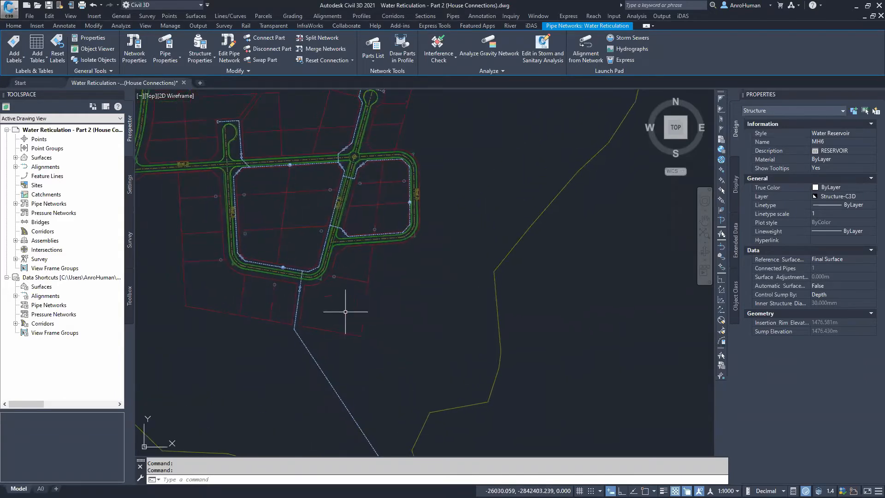
key(Escape)
Pan and zoom around the subdivision to review the water network layout along Road 2 and Road 3
scroll(323, 318, up, 5)
middle_drag(174, 213, 203, 391)
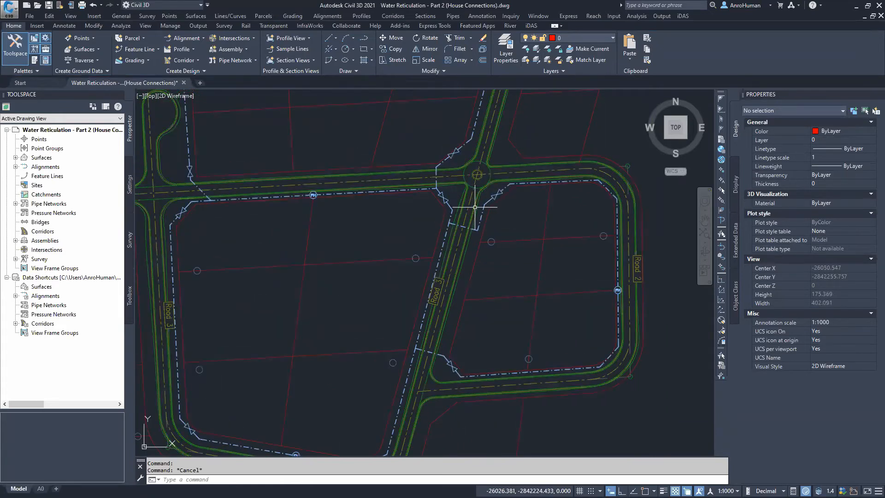
middle_drag(588, 290, 577, 300)
middle_drag(548, 330, 536, 351)
scroll(441, 253, down, 2)
middle_drag(440, 254, 439, 291)
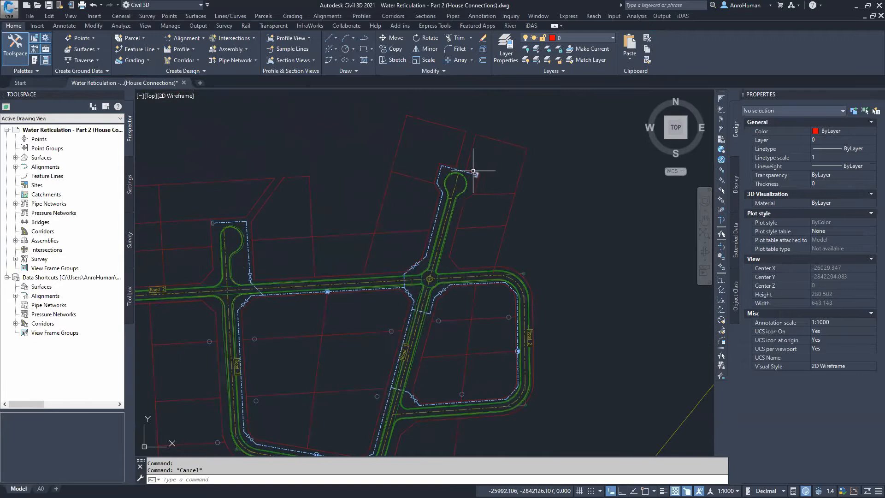
scroll(473, 170, up, 6)
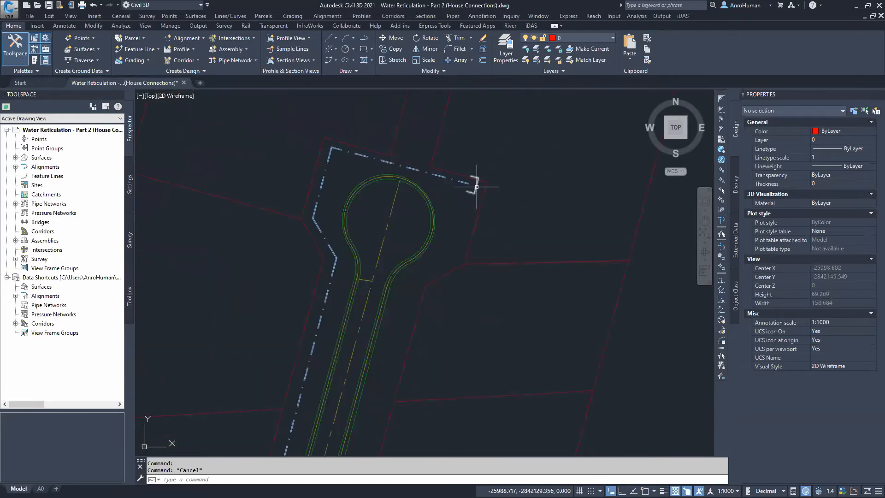
scroll(445, 317, down, 6)
middle_drag(450, 343, 475, 225)
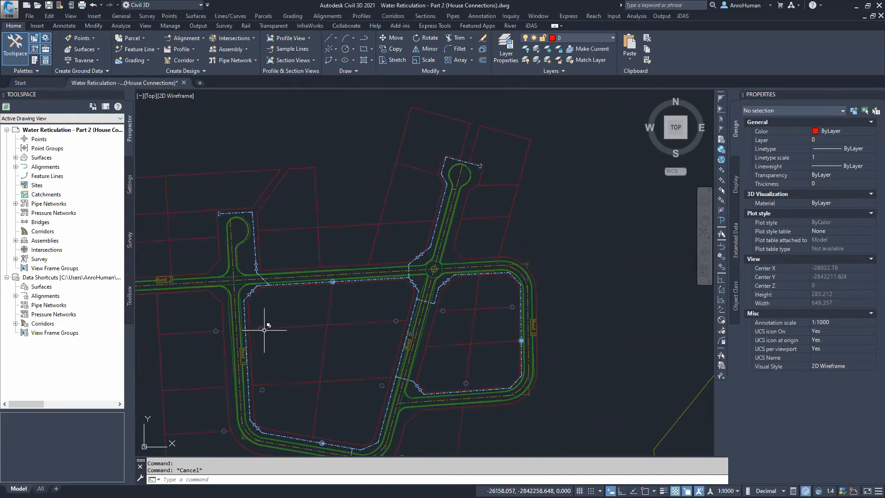
middle_drag(310, 369, 331, 305)
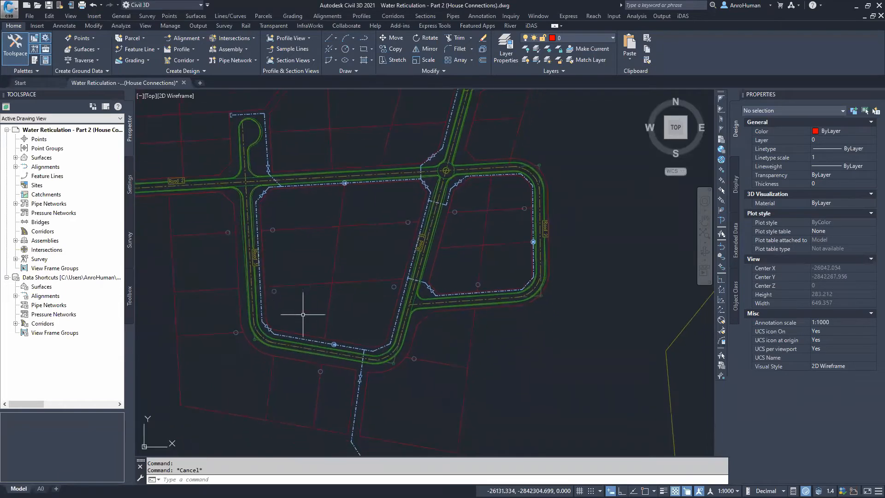
Start the iDAS House Connections tool and set the pipe to create to Aquaflow HDPE PE 100 PN 10 40mm Class PN10
click(532, 26)
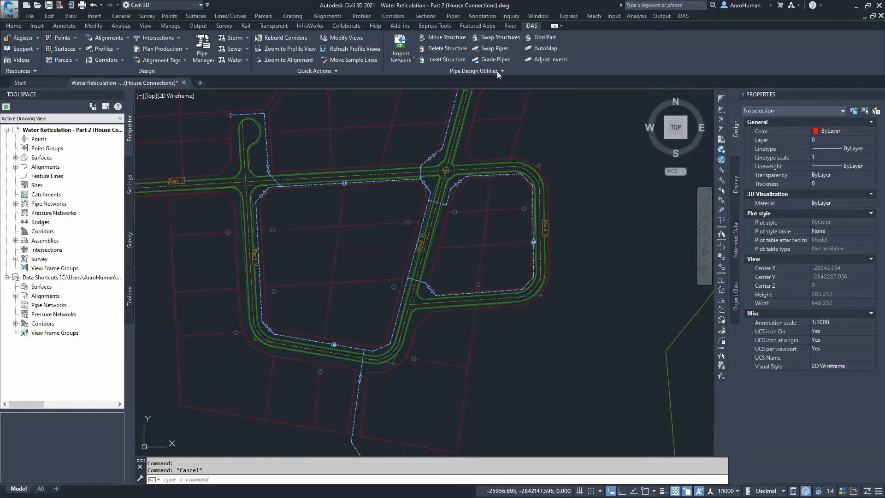
click(247, 60)
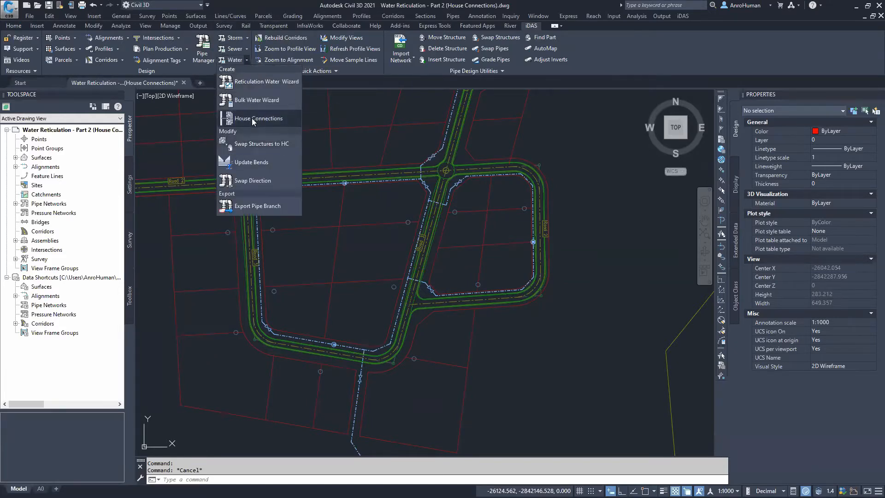
click(252, 118)
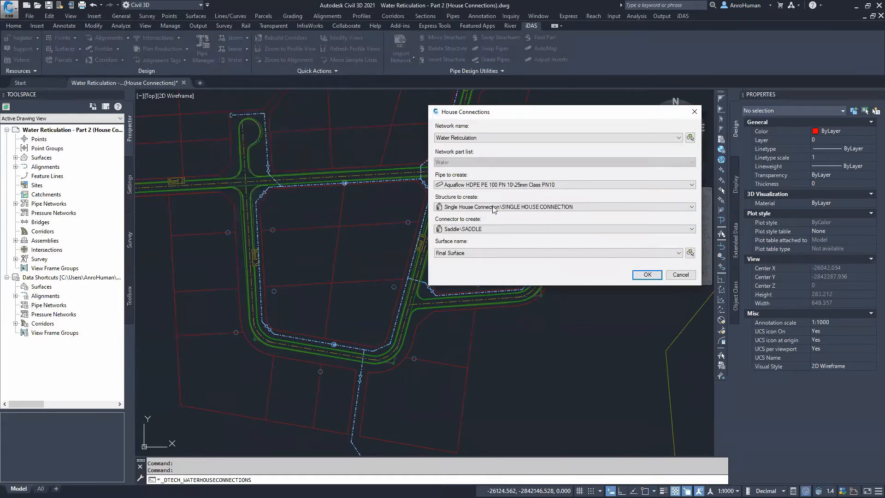
drag(509, 115, 388, 156)
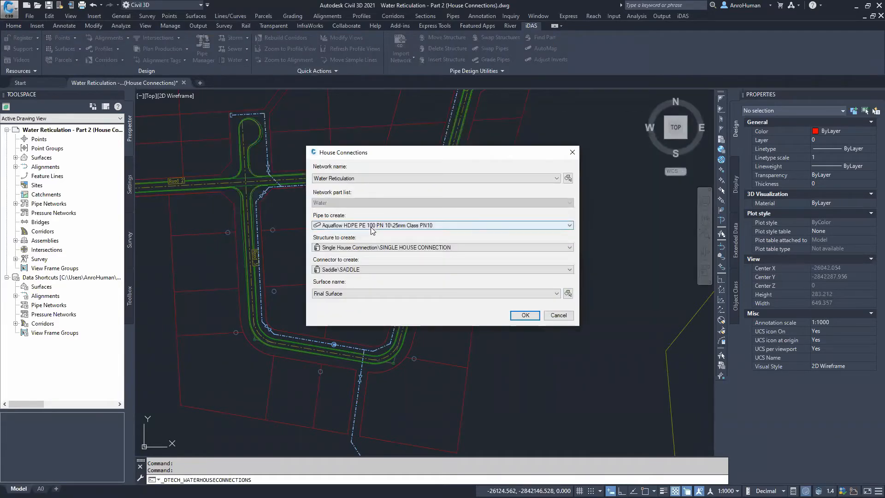
click(351, 180)
click(351, 179)
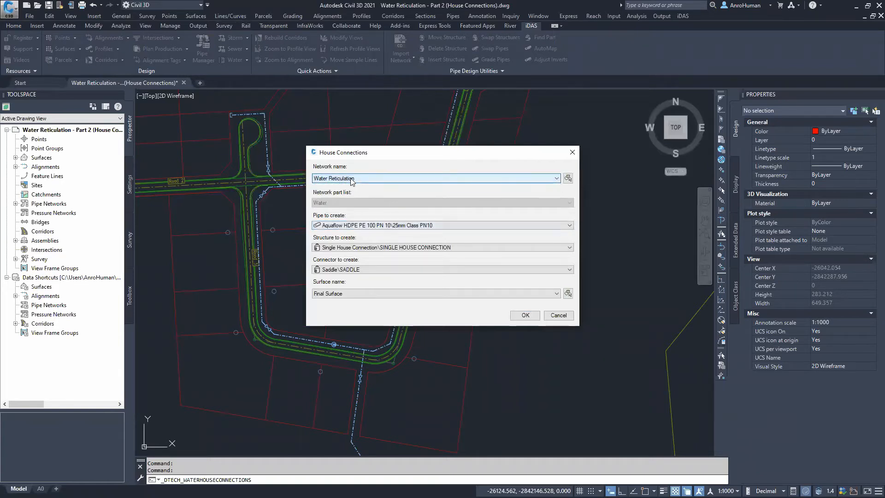
click(348, 226)
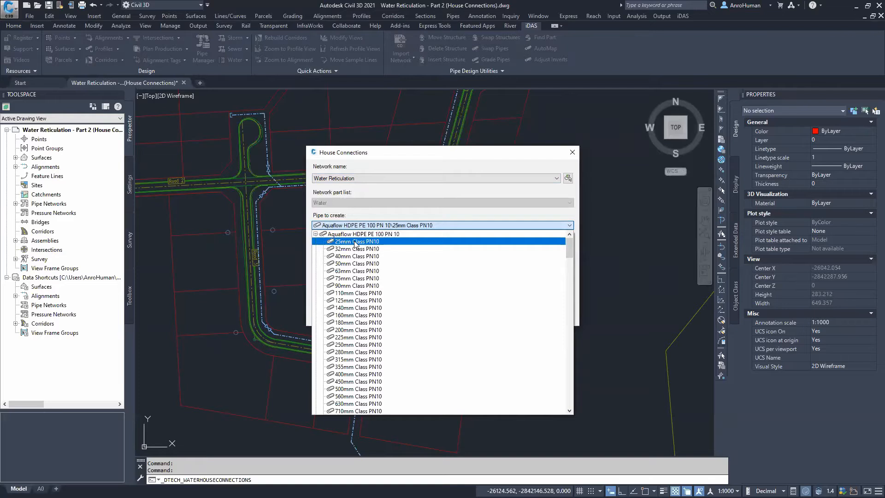
click(353, 256)
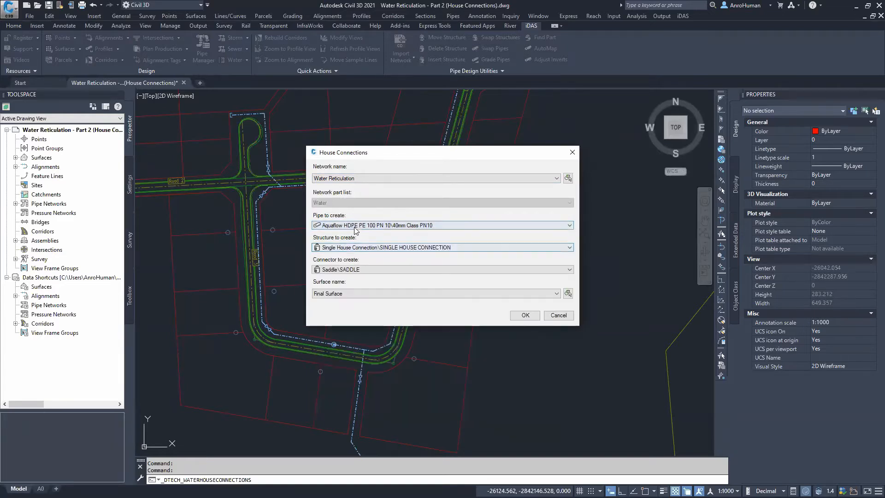
Set the structure to Double House Connection, keep the Saddle connector, and accept the House Connections settings
click(387, 248)
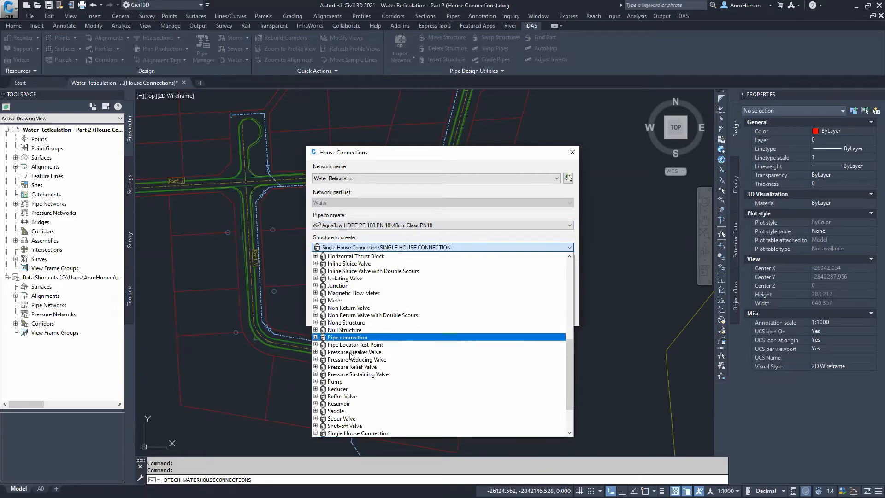
drag(570, 369, 566, 318)
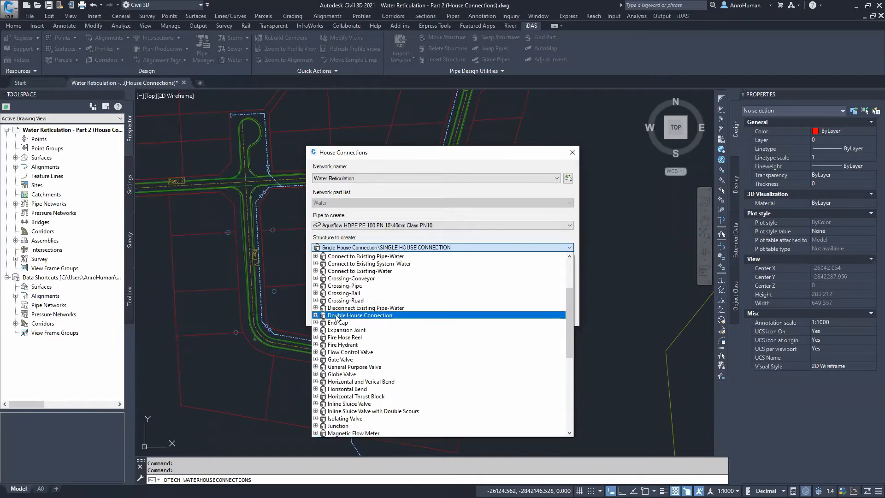
click(387, 315)
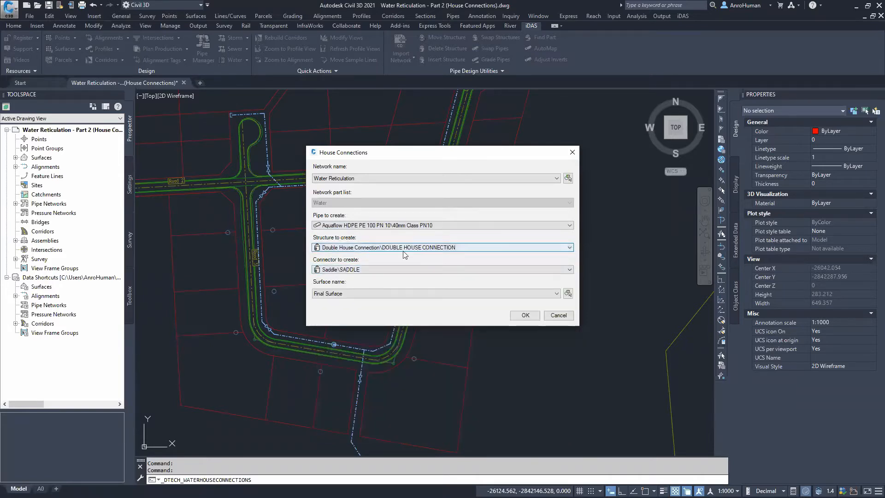
click(348, 270)
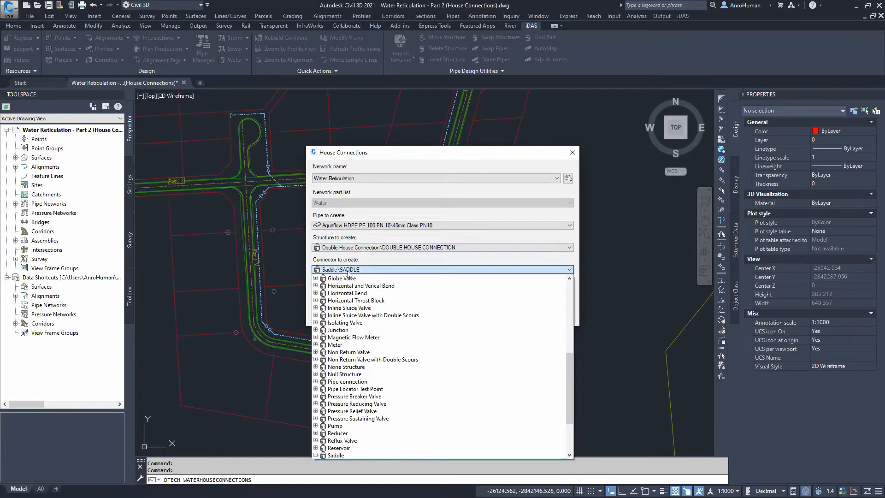
click(348, 271)
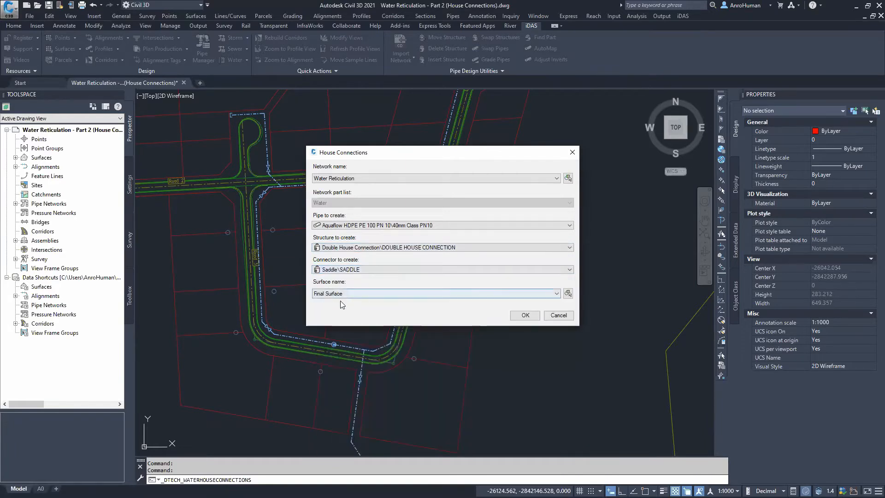
click(525, 315)
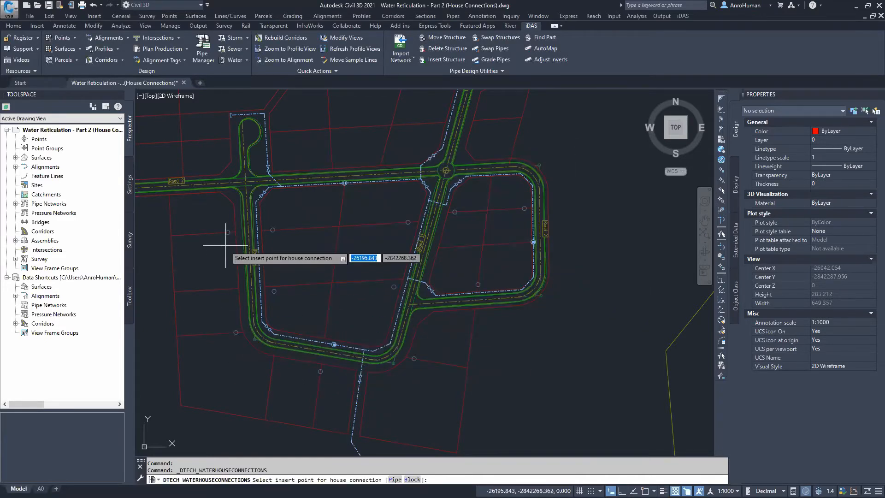
Place a double house connection at the centre of the lot marker beside the southern road bend
scroll(227, 230, up, 2)
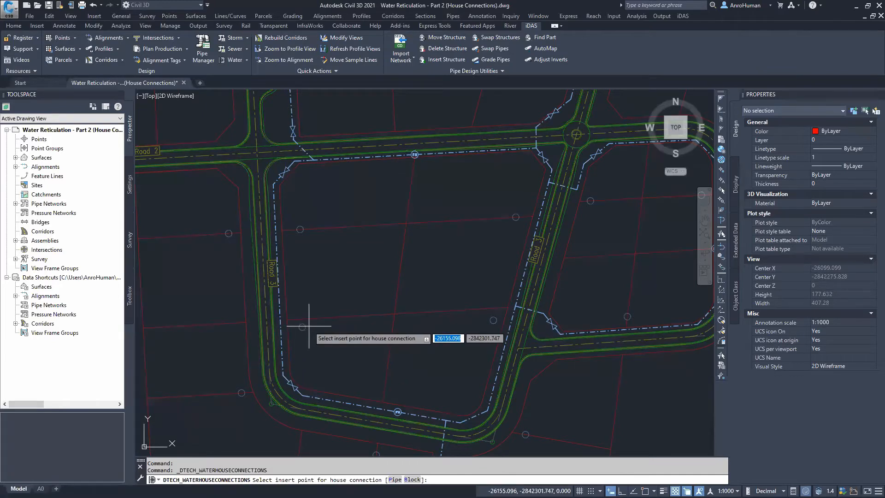
mouse_move(466, 364)
middle_down()
mouse_move(376, 302)
mouse_move(334, 245)
middle_up()
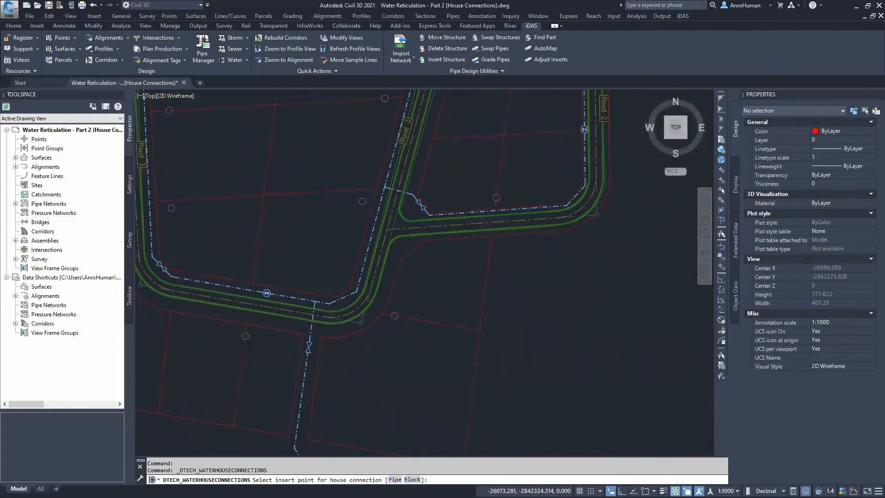
scroll(395, 316, up, 6)
shift+right_click(397, 267)
key(c)
click(391, 275)
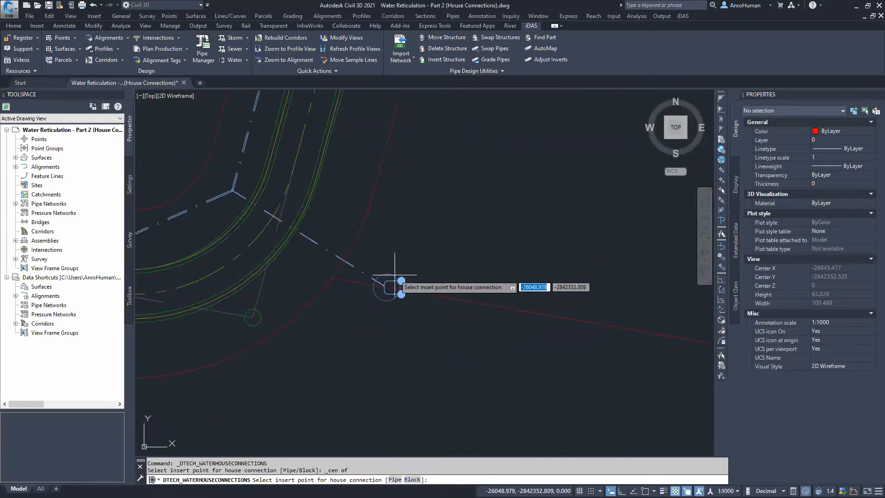
Place a double house connection at the centre of the lot marker west of the main near the fire hydrant
scroll(374, 286, down, 6)
mouse_move(338, 313)
middle_down()
mouse_move(395, 358)
mouse_move(417, 341)
middle_up()
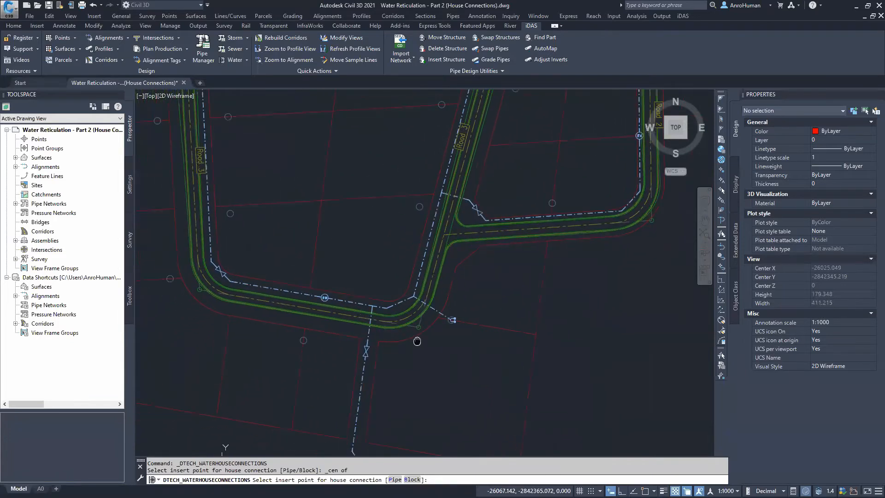
scroll(322, 332, up, 3)
scroll(317, 328, up, 2)
shift+right_click(318, 326)
key(c)
click(308, 325)
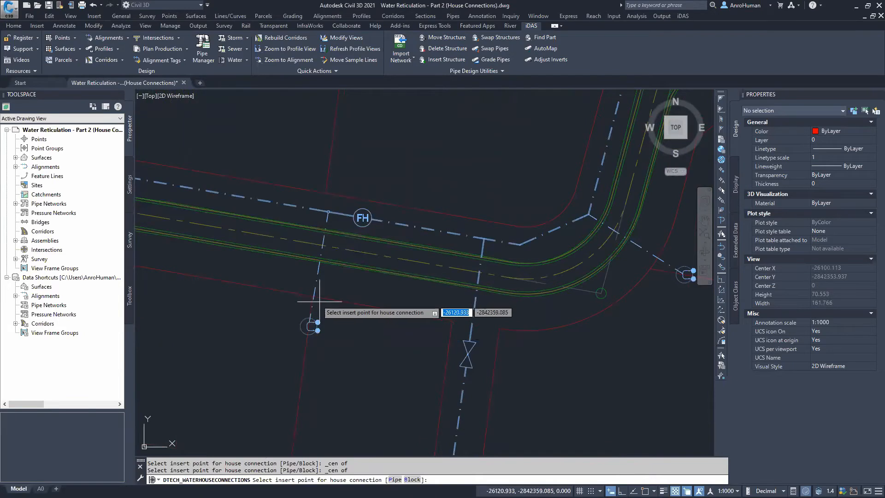
Place a double house connection at the centre of the lot marker west of Road 3
mouse_move(247, 307)
middle_down()
mouse_move(327, 331)
mouse_move(314, 363)
middle_up()
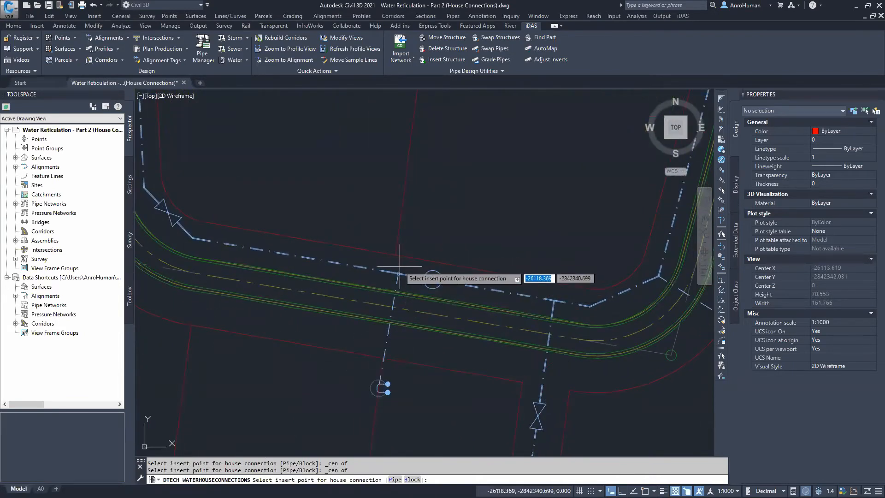
scroll(344, 299, down, 2)
mouse_move(313, 299)
middle_down()
mouse_move(333, 311)
mouse_move(451, 320)
middle_up()
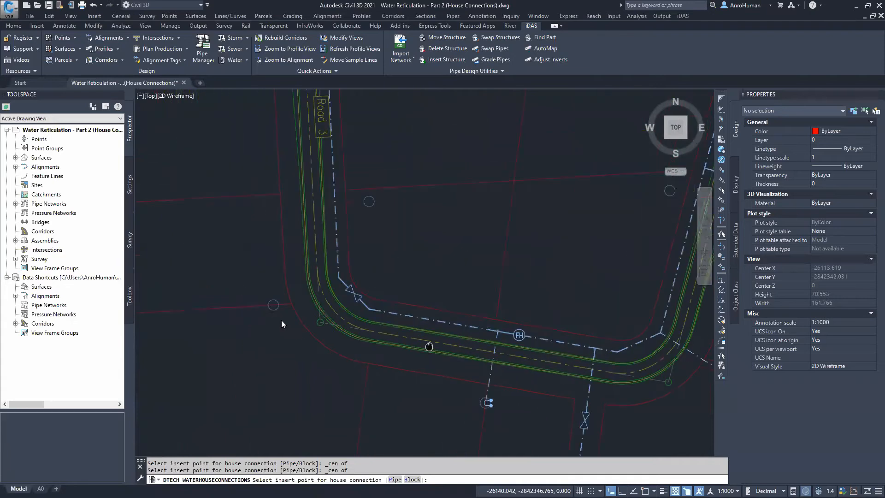
scroll(325, 221, down, 2)
middle_drag(325, 229, 329, 375)
scroll(296, 251, up, 2)
shift+right_click(296, 254)
key(c)
click(296, 248)
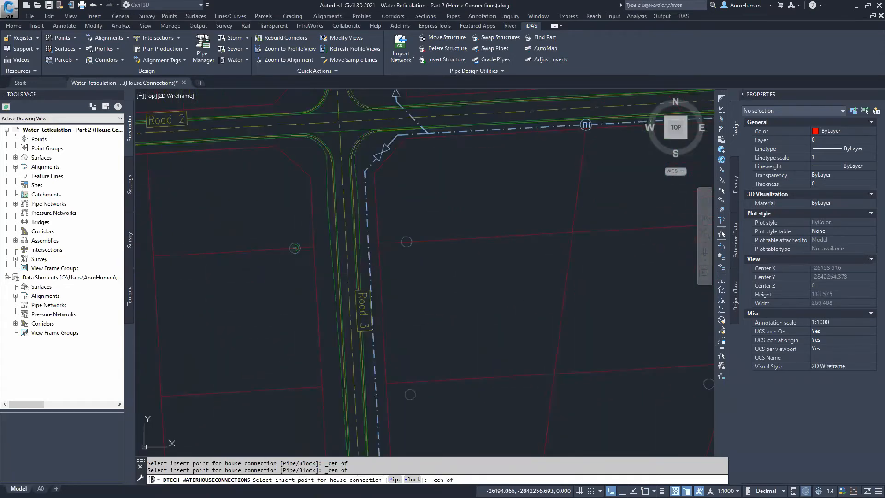
Place a double house connection at the centre of the lot marker east of Road 3 near Road 2
middle_drag(407, 254, 385, 309)
shift+right_click(385, 309)
key(c)
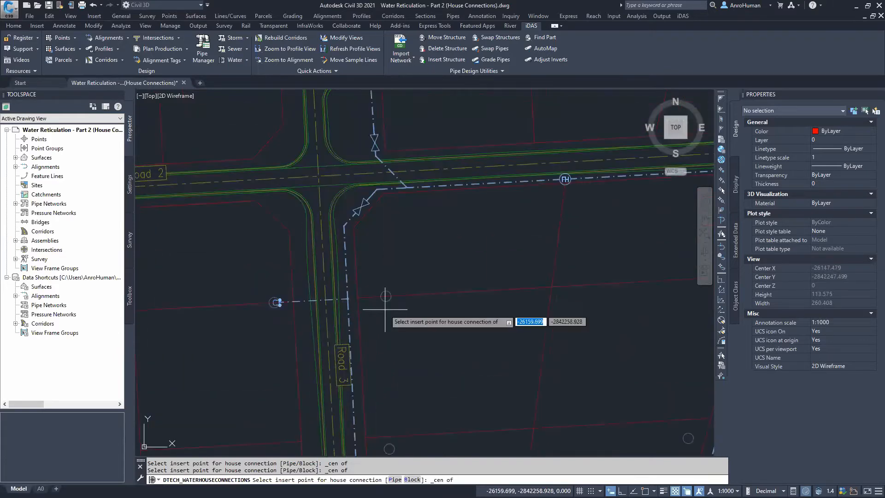
click(386, 296)
Place a house connection snapped to the nearest point east of the cul-de-sac main north of Road 2
middle_drag(406, 245, 396, 416)
middle_drag(387, 212, 386, 245)
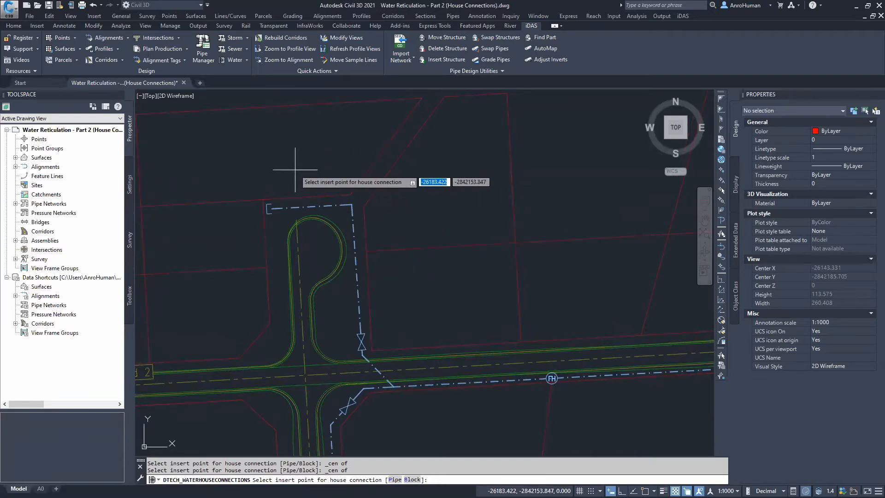
shift+right_click(377, 252)
click(401, 448)
click(378, 251)
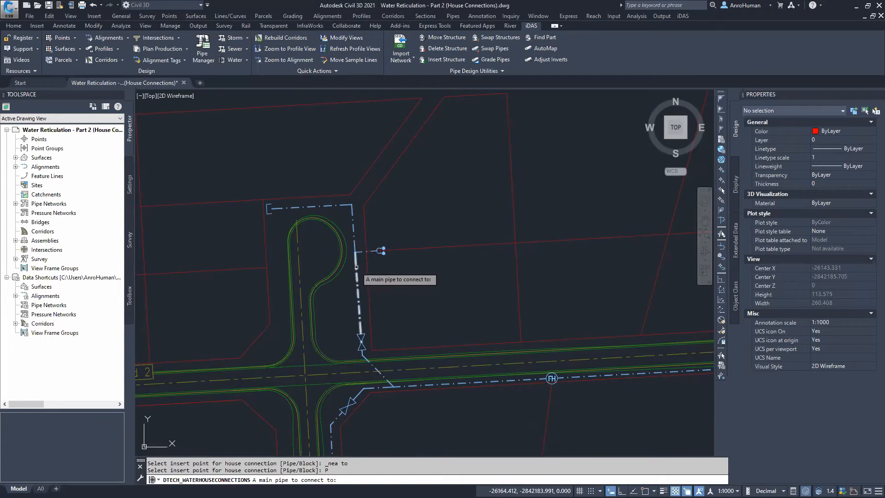
Use the Pipe option to pick the cul-de-sac main and place a connection on its west side
click(356, 267)
shift+right_click(259, 268)
key(r)
click(257, 268)
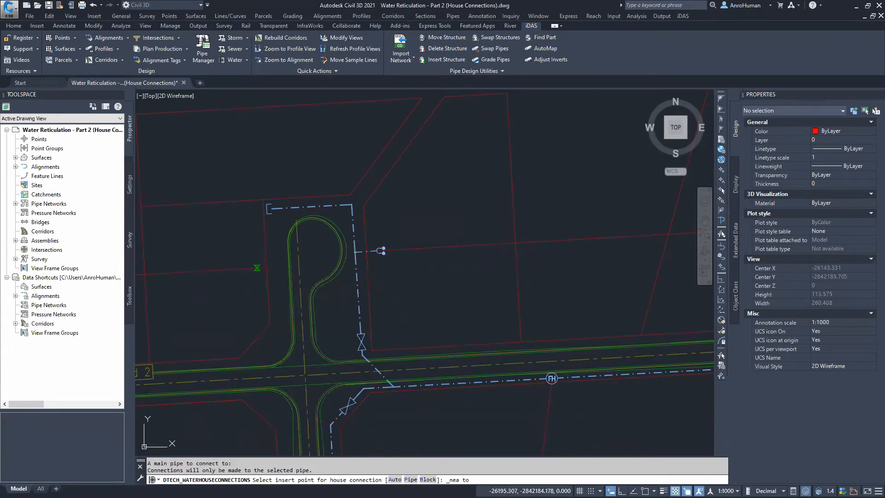
middle_drag(438, 292, 435, 313)
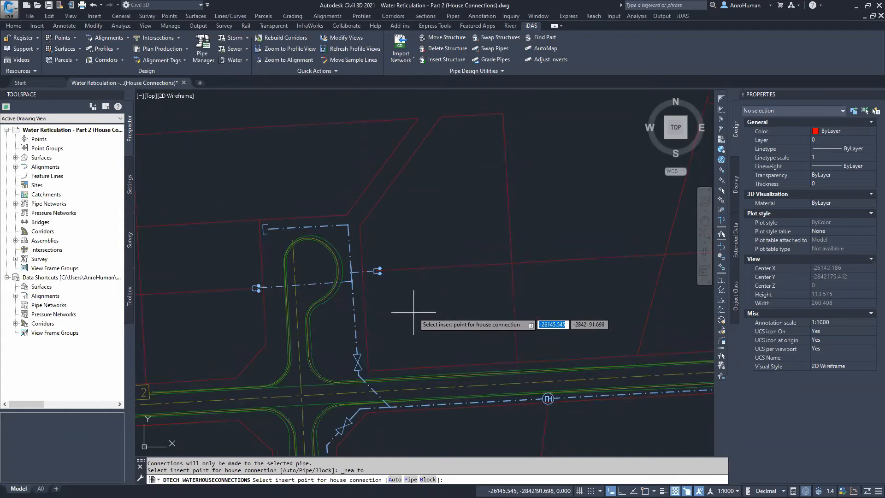
scroll(426, 303, down, 2)
middle_drag(502, 298, 373, 278)
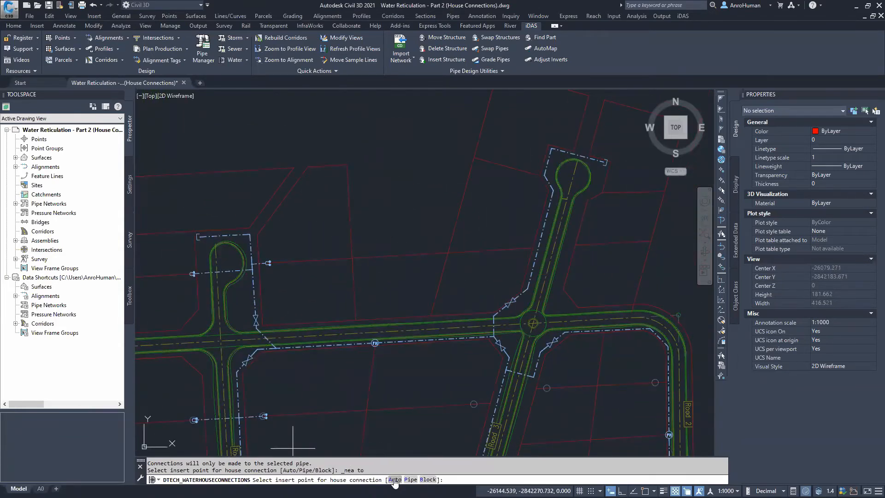
Switch the connection mode to Auto and place a double house connection at the centre of the lot marker west of Road 3, south of Road 2
click(395, 479)
middle_drag(433, 375, 364, 284)
scroll(406, 312, up, 2)
shift+right_click(405, 314)
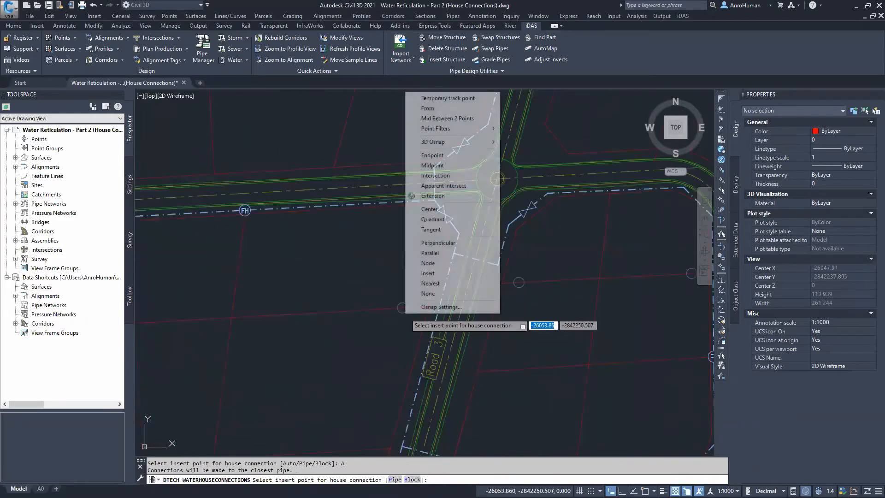
key(c)
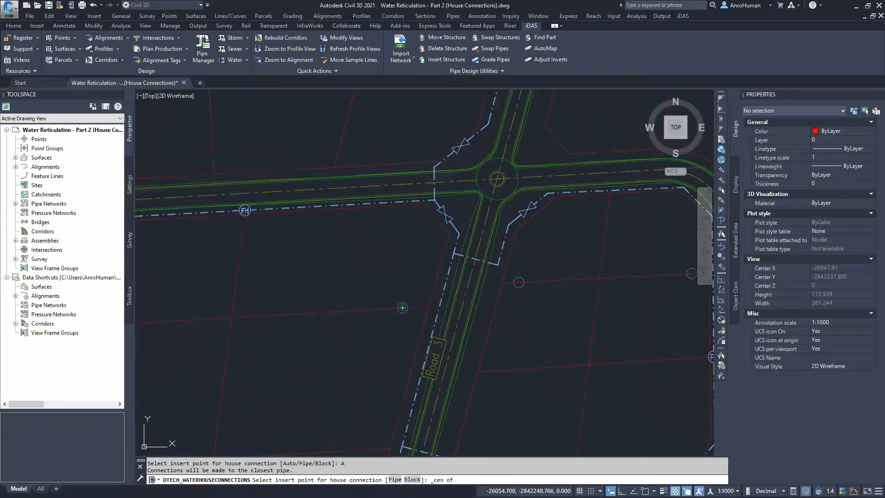
click(403, 308)
Place a double house connection at the centre of the lot marker east of Road 3, south of Road 2
middle_drag(512, 278, 487, 315)
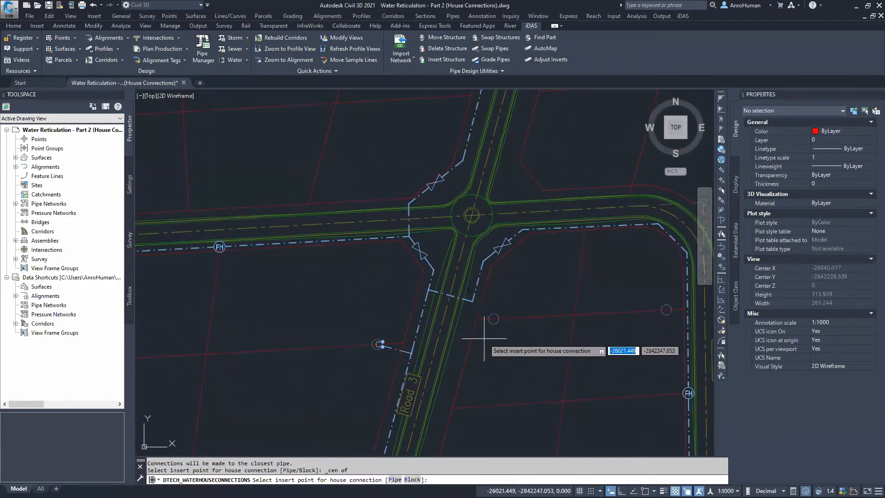
scroll(500, 318, up, 4)
shift+right_click(484, 304)
click(512, 192)
click(482, 318)
Place a double house connection at the centre of the lot marker beside the eastern leg of Road 2
scroll(478, 297, down, 5)
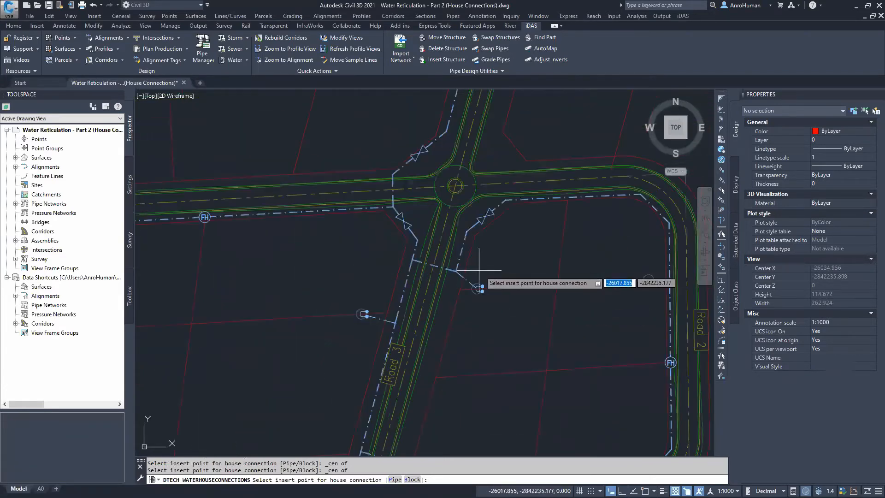
shift+right_click(478, 298)
click(530, 189)
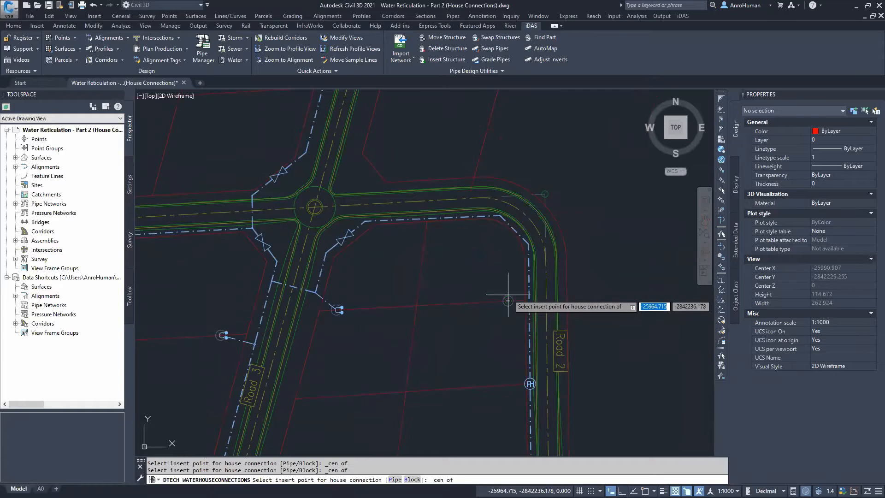
scroll(506, 300, up, 4)
click(506, 311)
Place a double house connection at the centre of the lot marker near the south-east bend of Road 2
scroll(456, 355, down, 5)
middle_drag(361, 350, 424, 270)
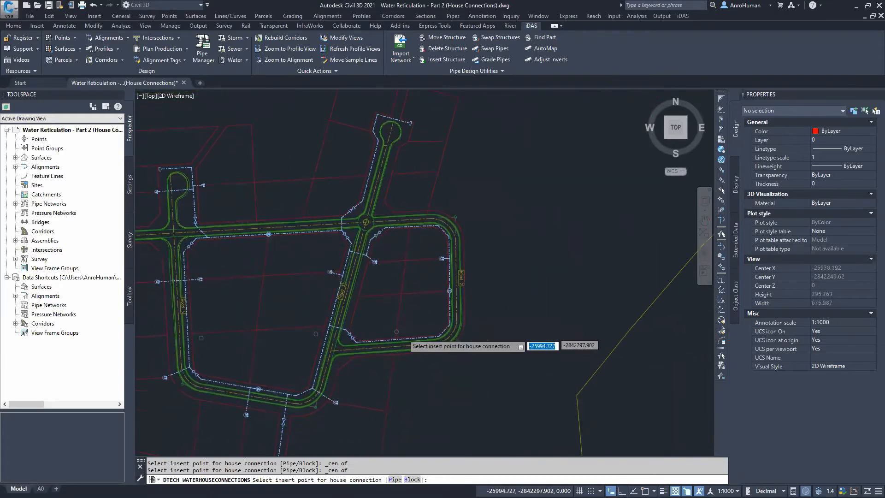
scroll(403, 334, up, 6)
shift+right_click(378, 324)
key(c)
click(370, 324)
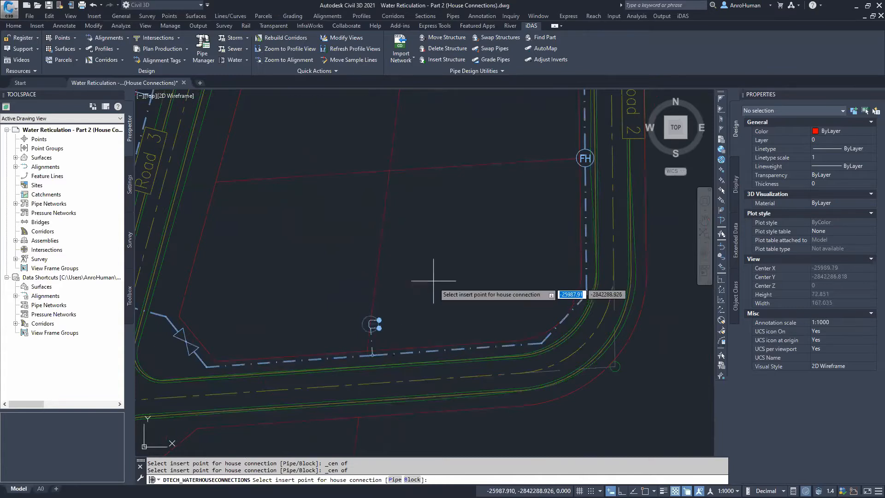
Place a house connection snapped to the nearest point beside the main of the northern cul-de-sac road
scroll(415, 304, down, 5)
middle_drag(422, 267, 454, 382)
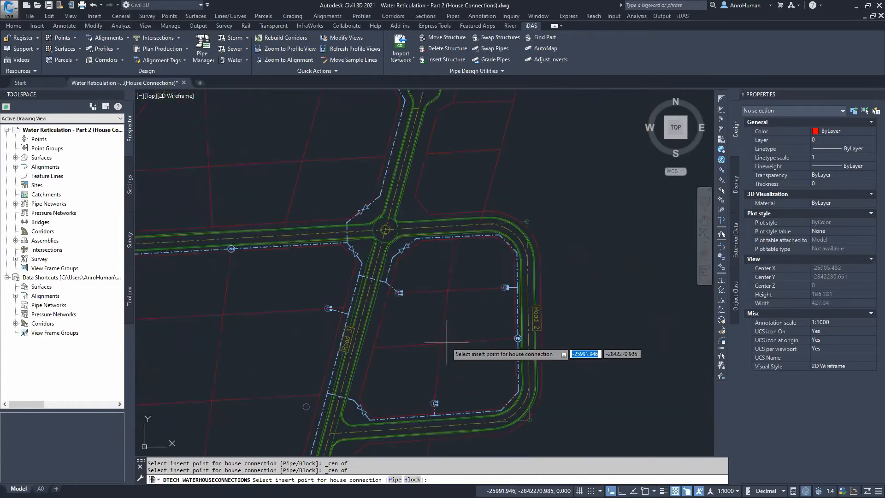
middle_drag(417, 285, 419, 413)
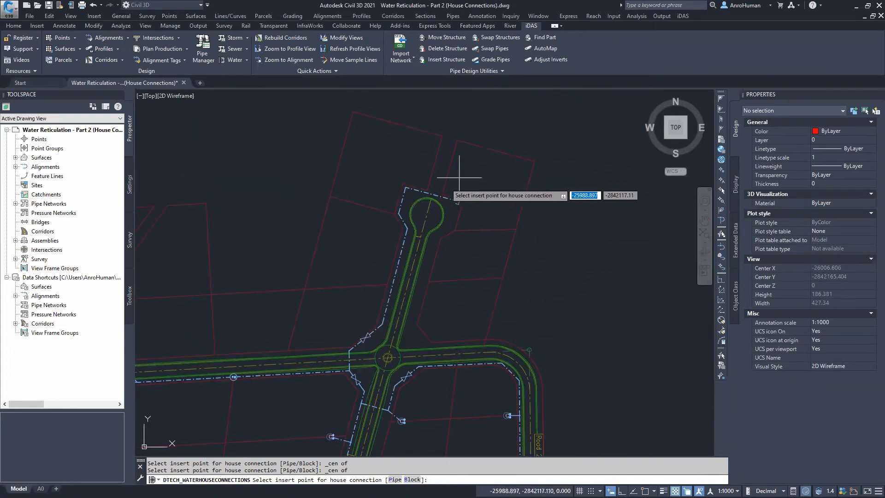
scroll(384, 286, up, 4)
shift+right_click(374, 287)
key(r)
click(380, 280)
Exit the House Connections command
middle_drag(537, 252, 444, 262)
shift+right_click(417, 284)
key(r)
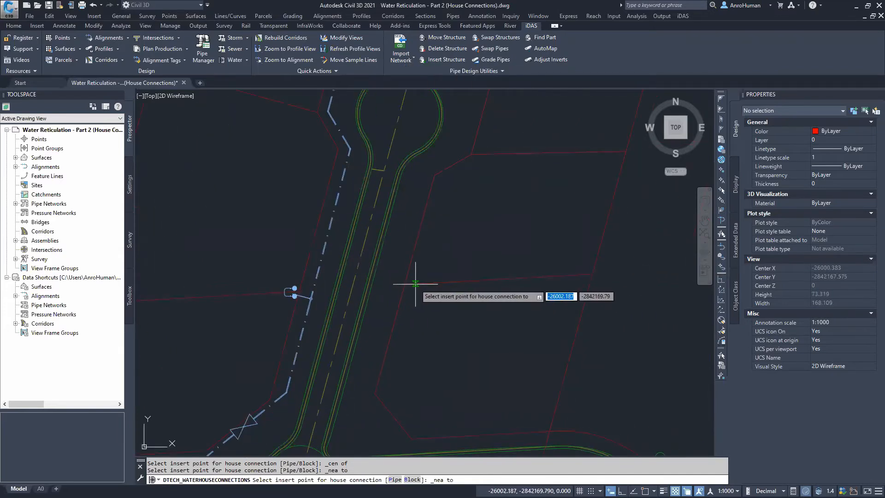
scroll(427, 282, down, 2)
scroll(441, 341, down, 2)
middle_drag(441, 340, 439, 301)
middle_drag(459, 250, 553, 263)
right_click(575, 271)
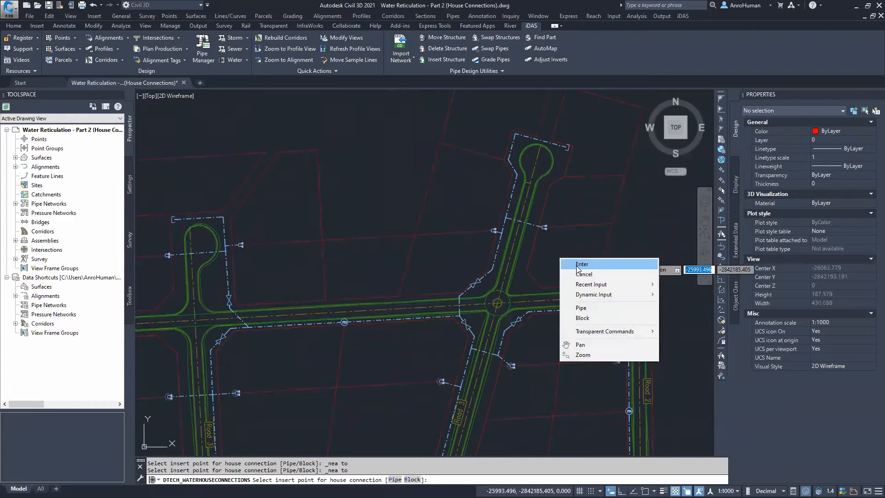
click(577, 265)
key(Escape)
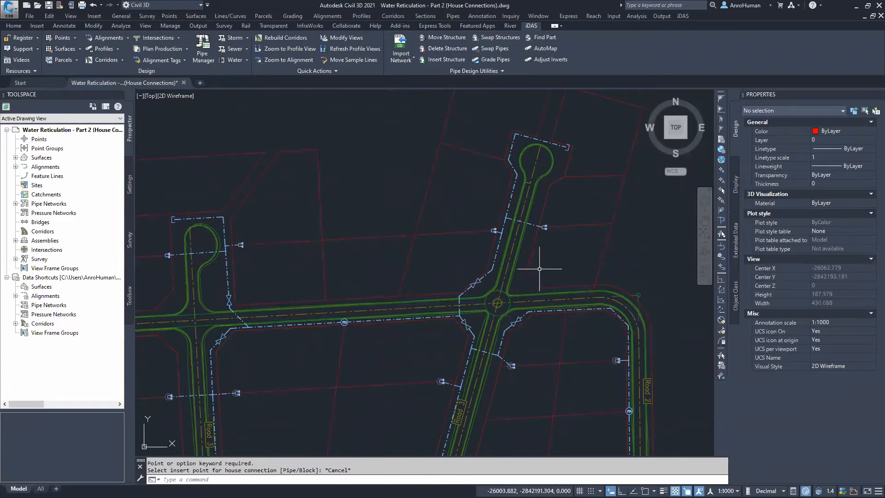
Restart House Connections with the pipe set to Aquaflow HDPE PE 100 PN 10\25mm Class PN10 and the structure to Single House Connection
scroll(539, 269, down, 5)
scroll(472, 305, up, 3)
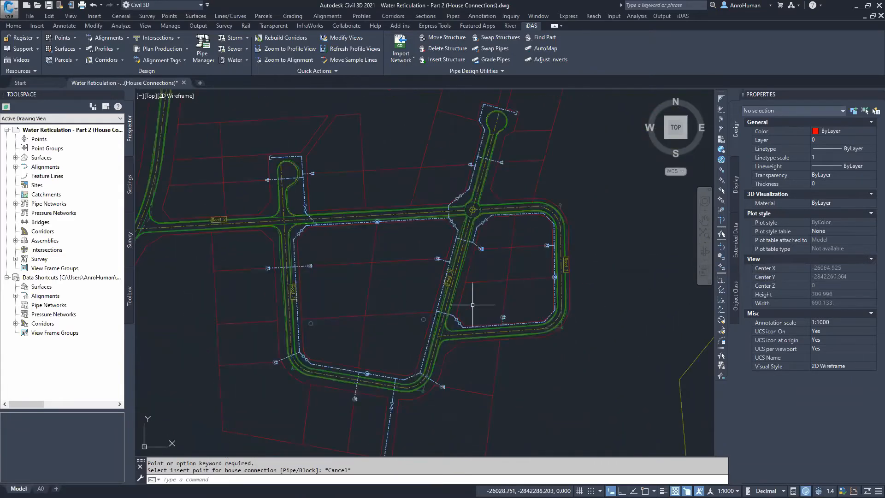
click(246, 59)
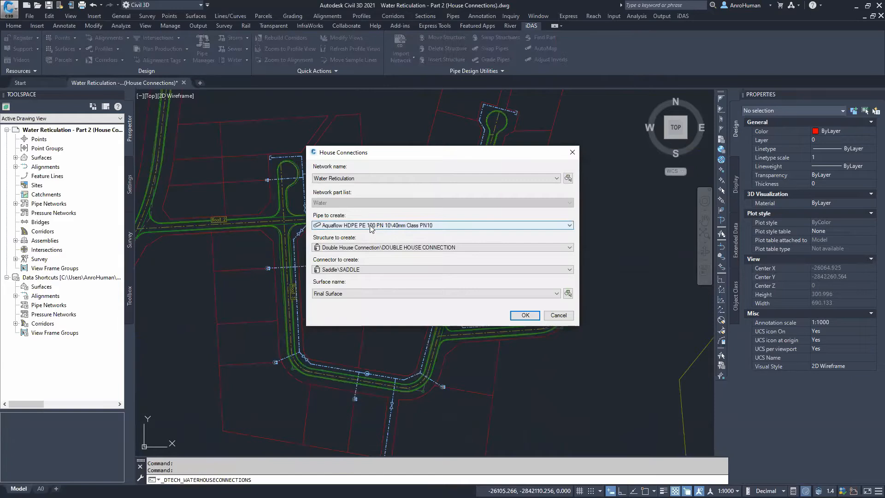
click(371, 226)
click(371, 249)
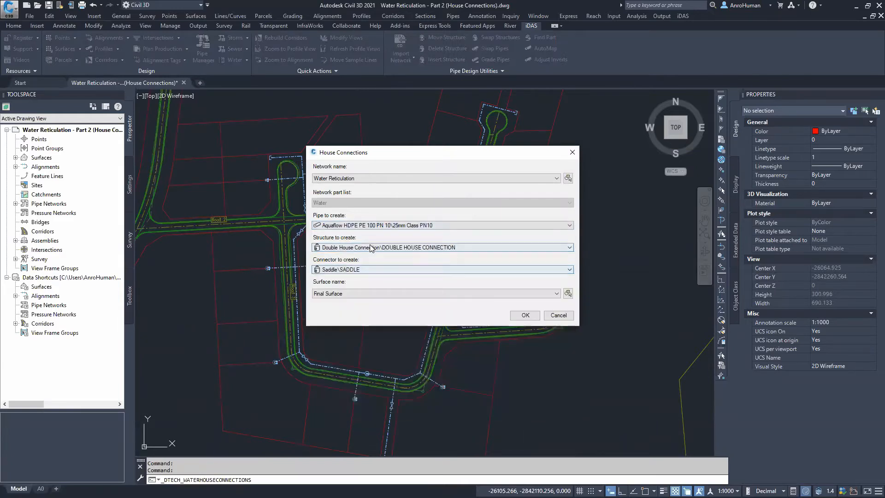
click(372, 248)
drag(567, 316, 562, 410)
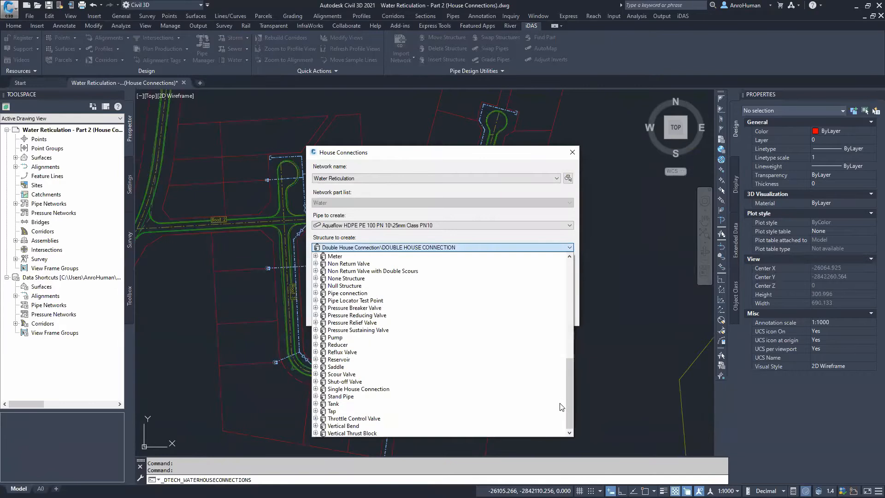
click(330, 389)
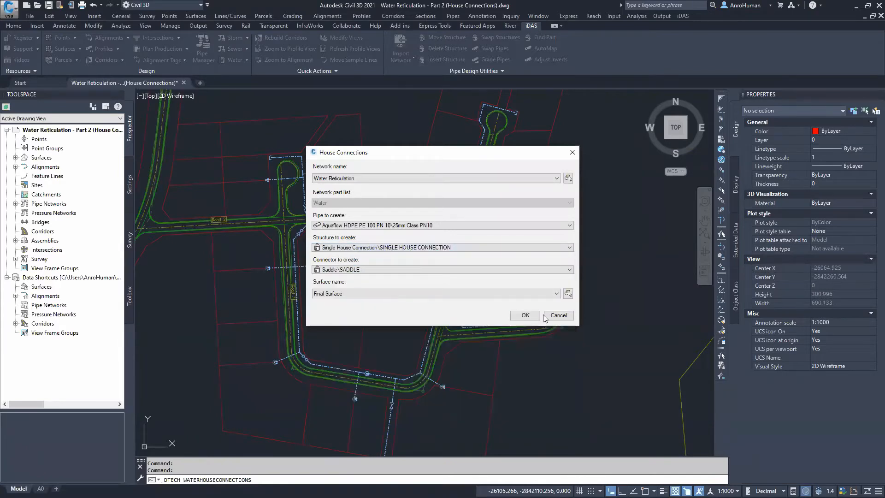
key(Return)
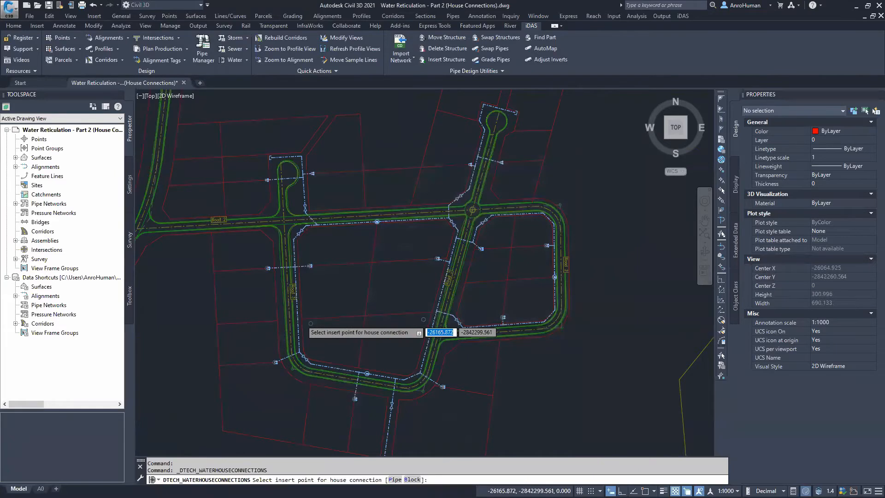
Place a single house connection at the centre of a lot marker beside Road 3
scroll(329, 337, up, 4)
click(322, 328)
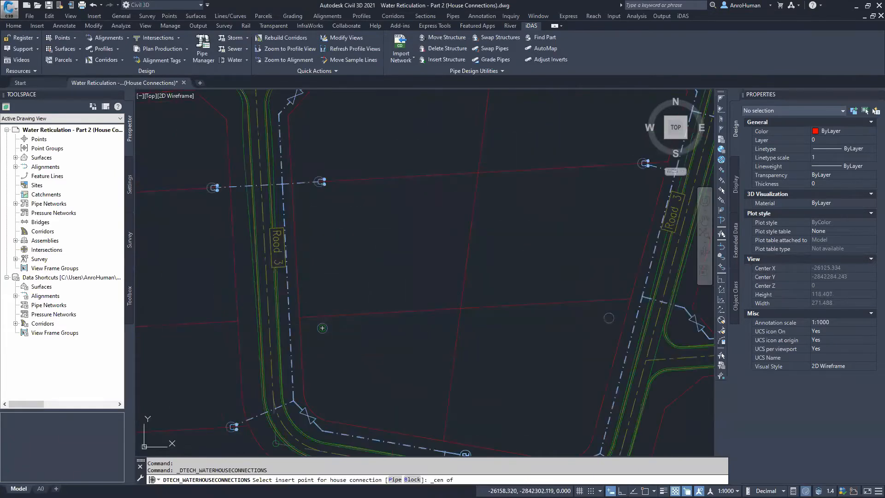
Place another single house connection at the centre of the lot marker west of Road 3 near Road 2
mouse_move(513, 322)
middle_down()
mouse_move(509, 332)
mouse_move(405, 317)
middle_up()
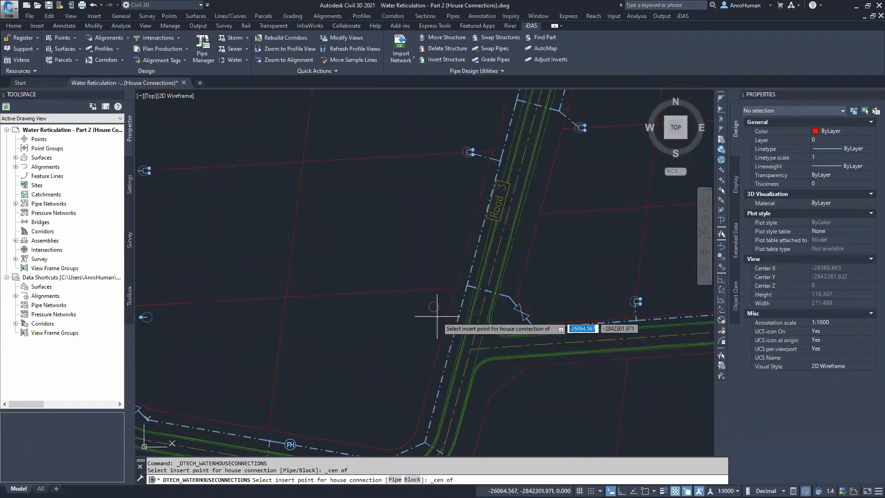
click(434, 307)
Place a single house connection north of the main at the head of the cul-de-sac
mouse_move(445, 365)
middle_down()
mouse_move(493, 180)
mouse_move(647, 216)
mouse_move(630, 251)
mouse_move(684, 365)
mouse_move(703, 481)
mouse_move(520, 497)
middle_up()
mouse_move(559, 250)
middle_down()
mouse_move(446, 216)
mouse_move(312, 249)
mouse_move(276, 282)
mouse_move(387, 344)
middle_up()
middle_drag(171, 189, 352, 297)
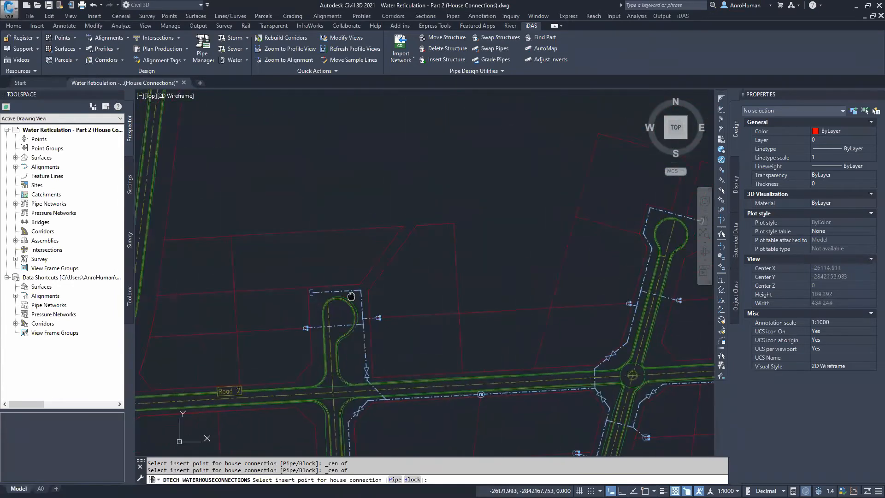
scroll(353, 289, up, 5)
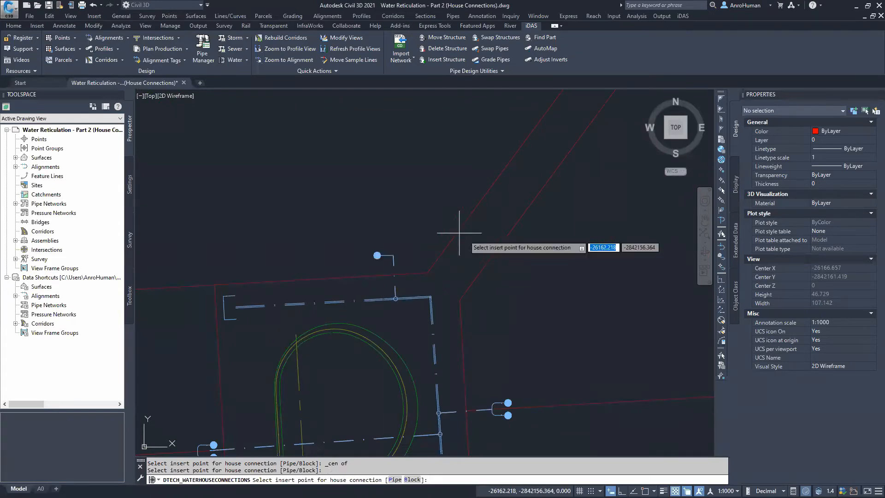
scroll(484, 241, down, 5)
middle_drag(602, 258, 293, 284)
mouse_move(605, 222)
middle_down()
mouse_move(444, 242)
mouse_move(330, 316)
middle_up()
scroll(418, 259, up, 3)
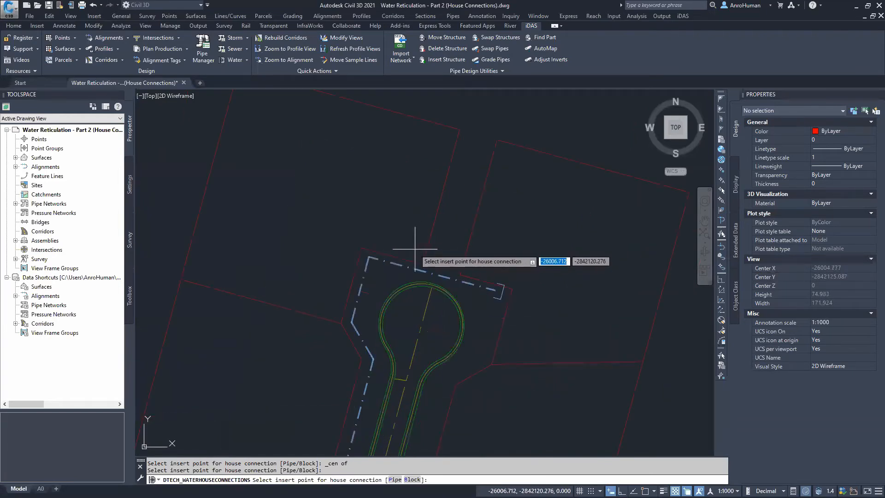
click(415, 251)
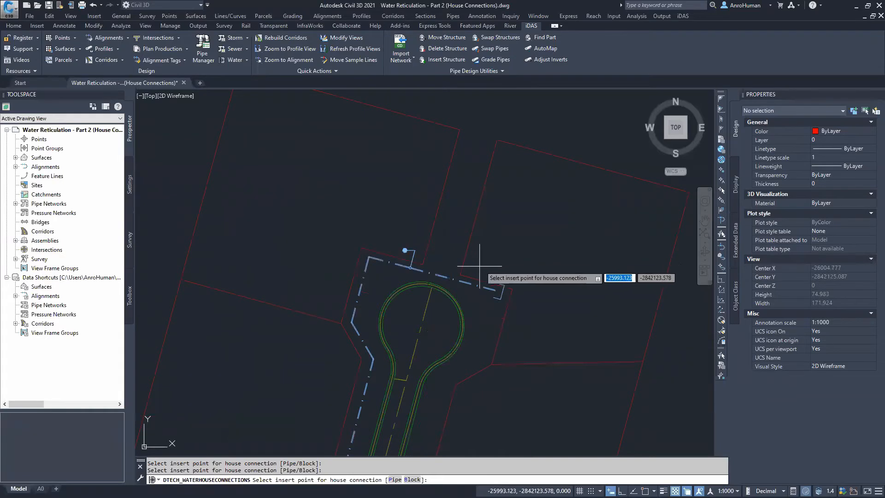
click(470, 265)
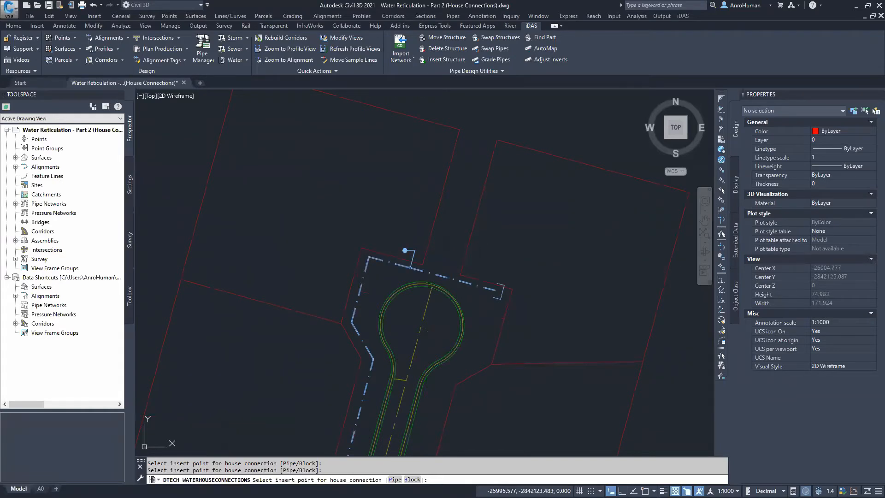
Exit the House Connections command
scroll(512, 320, down, 2)
scroll(513, 320, down, 2)
middle_drag(517, 338, 510, 261)
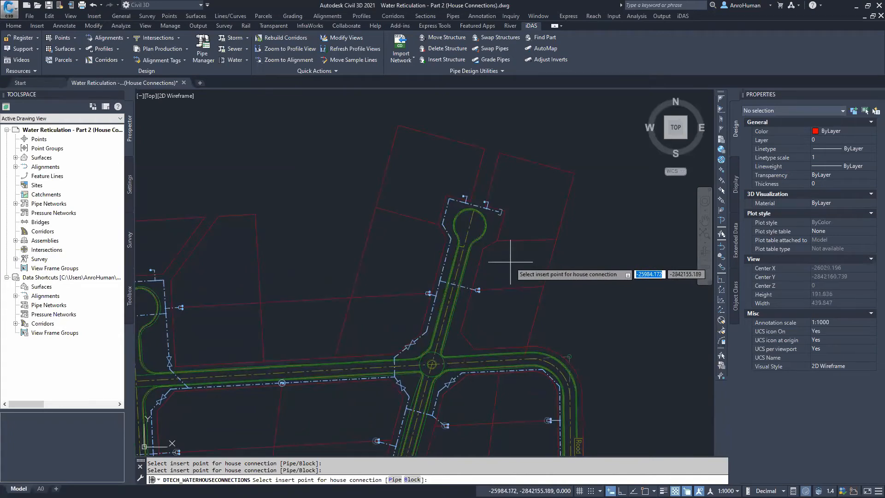
key(Escape)
Stretch the double house connection beside the western cul-de-sac main to a nearest-snapped point
mouse_move(451, 311)
middle_down()
mouse_move(545, 243)
mouse_move(591, 230)
mouse_move(600, 242)
mouse_move(594, 287)
middle_up()
scroll(310, 251, up, 2)
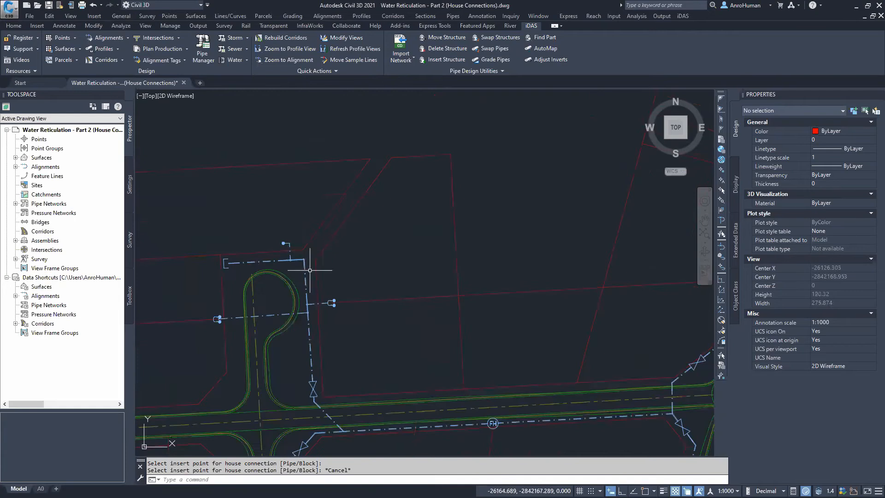
middle_drag(251, 320, 373, 280)
scroll(340, 289, up, 6)
click(338, 262)
click(338, 249)
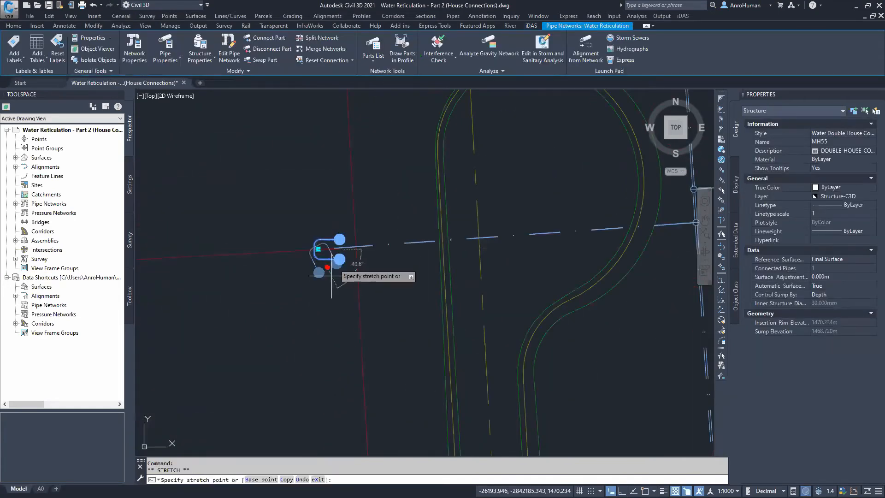
shift+right_click(261, 252)
key(r)
click(261, 251)
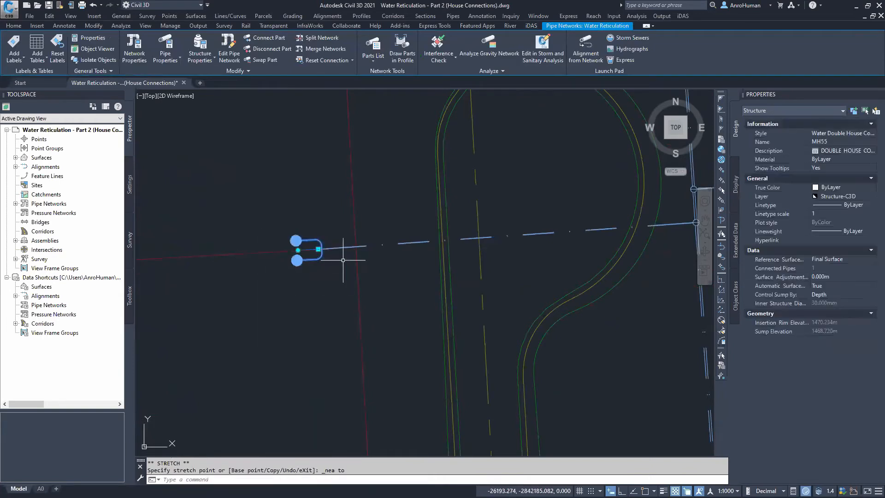
Stretch the single house connection's end grip onto the adjacent boundary line
scroll(343, 260, down, 7)
middle_drag(405, 227, 391, 256)
key(Escape)
scroll(364, 236, up, 5)
scroll(364, 236, up, 4)
click(352, 245)
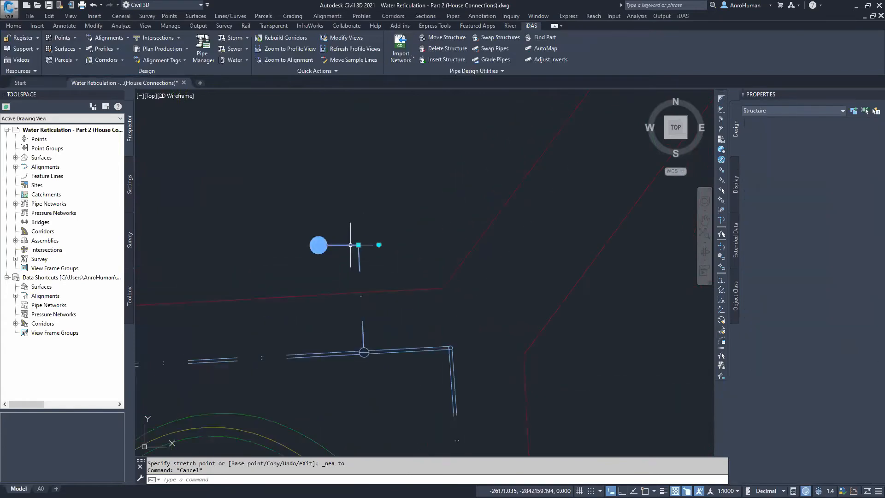
click(379, 245)
scroll(366, 350, up, 6)
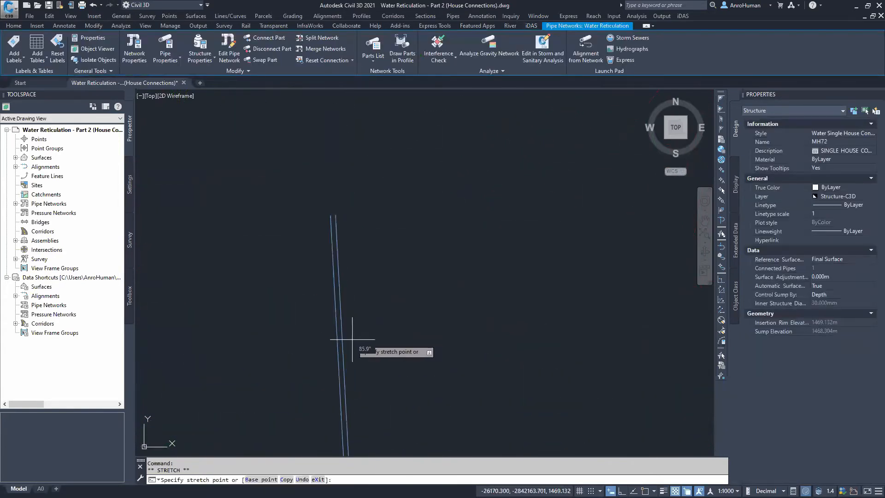
click(340, 346)
scroll(397, 238, down, 7)
middle_drag(411, 219, 352, 291)
key(Escape)
middle_drag(443, 293, 409, 239)
scroll(443, 295, down, 2)
middle_drag(474, 406, 366, 327)
click(355, 302)
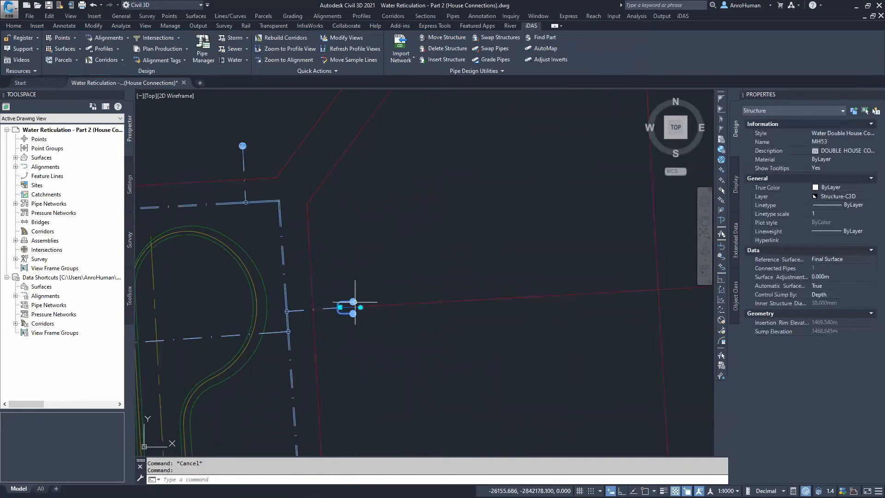
click(361, 307)
shift+right_click(383, 306)
key(r)
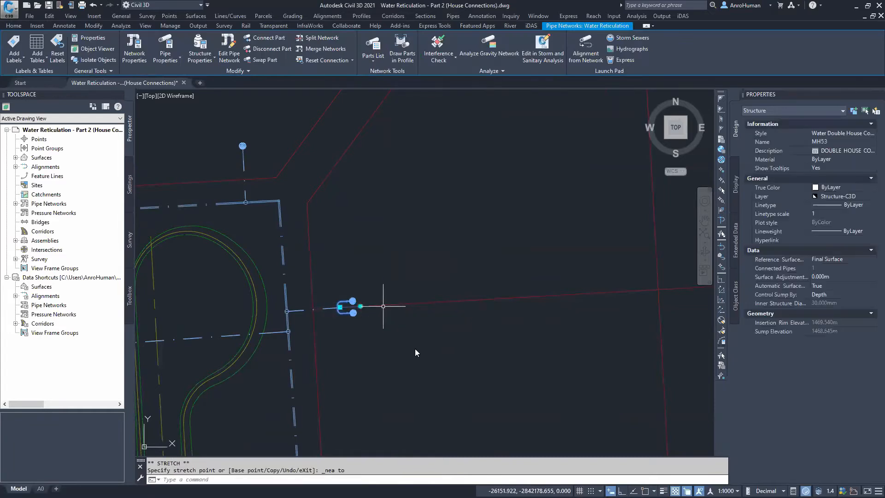
key(Escape)
scroll(420, 312, down, 3)
middle_drag(420, 311, 355, 231)
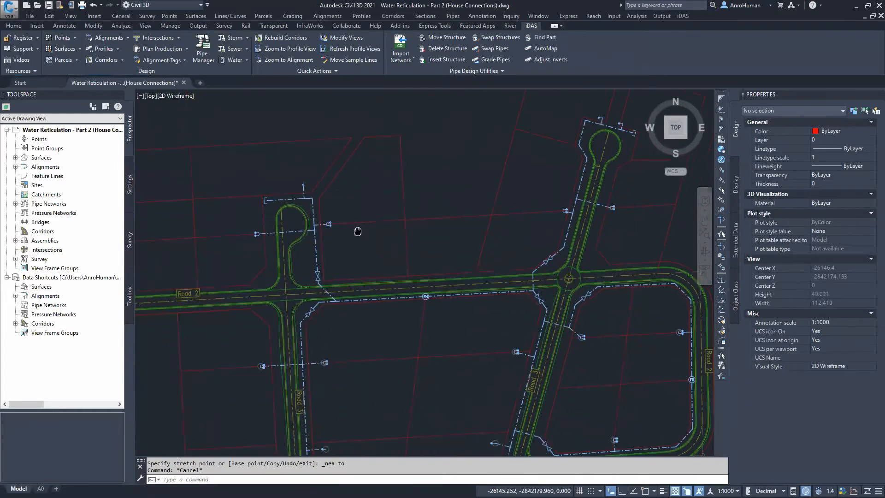
scroll(416, 254, down, 2)
mouse_move(421, 312)
middle_down()
mouse_move(366, 273)
mouse_move(344, 197)
mouse_move(349, 130)
mouse_move(353, 216)
middle_up()
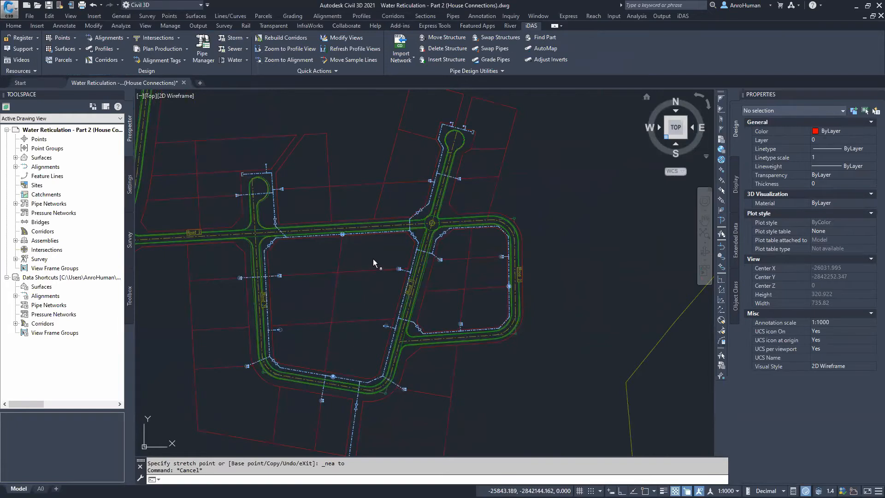
Examine the water pipes and house connections against the road corridor in a 3D isometric view
scroll(375, 257, up, 5)
scroll(321, 227, up, 10)
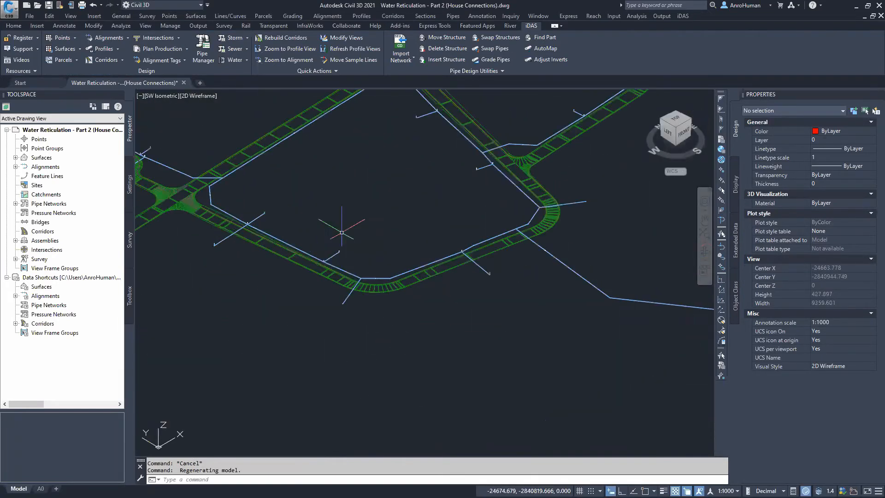
middle_drag(358, 219, 188, 262)
middle_drag(462, 215, 380, 369)
middle_drag(415, 226, 390, 293)
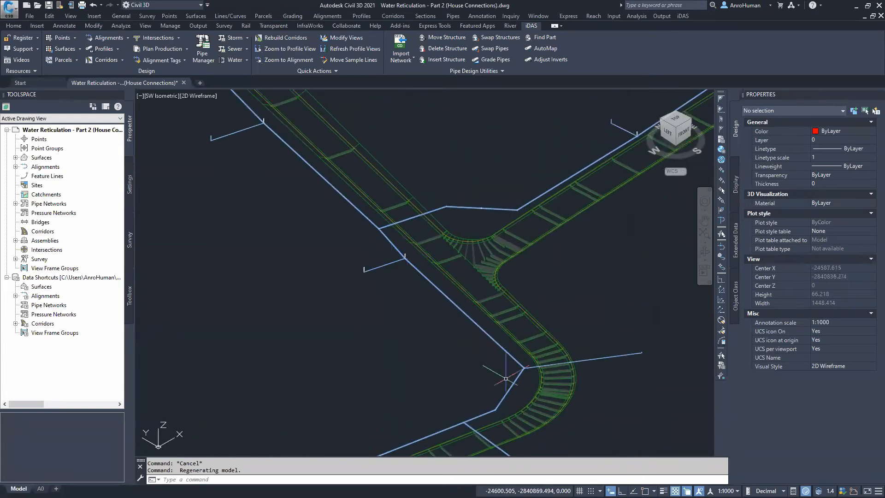
middle_drag(347, 217, 369, 302)
middle_drag(377, 215, 337, 200)
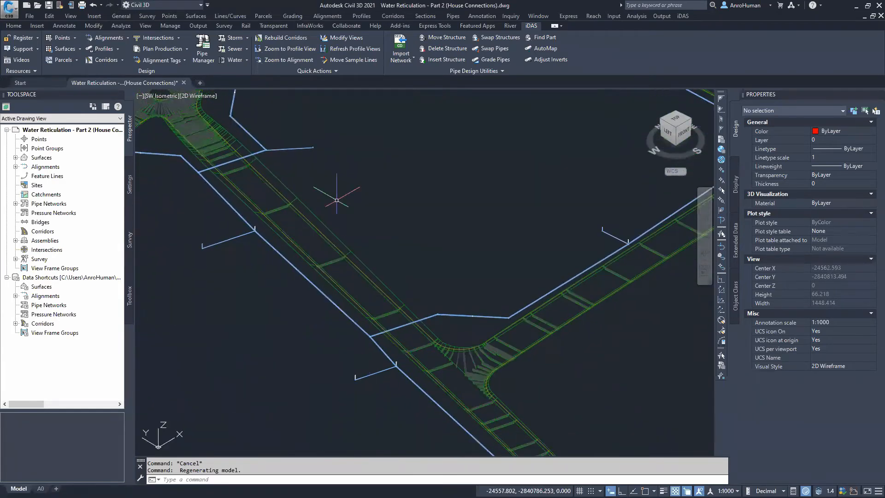
scroll(285, 262, down, 4)
middle_drag(286, 266, 551, 248)
scroll(242, 268, up, 6)
middle_drag(184, 276, 421, 273)
scroll(371, 245, up, 2)
scroll(371, 245, up, 2)
middle_drag(371, 246, 429, 268)
scroll(489, 279, down, 10)
middle_drag(516, 285, 238, 268)
scroll(451, 265, down, 3)
middle_drag(579, 229, 489, 255)
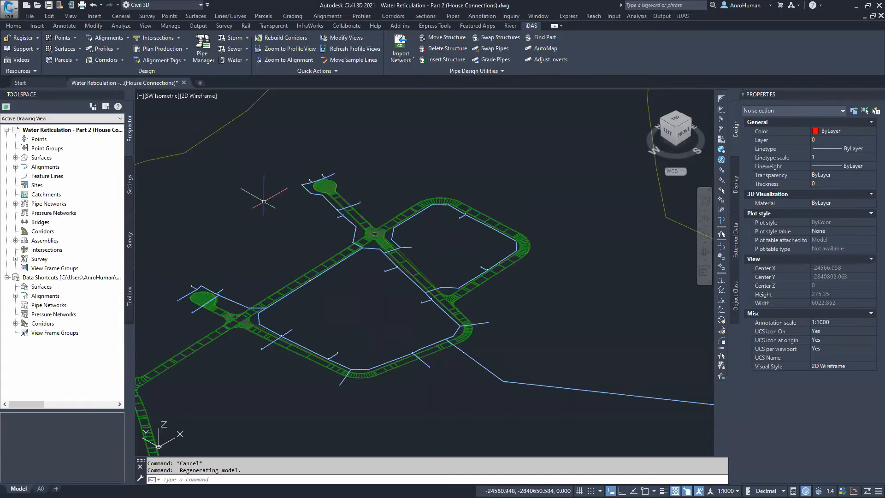
mouse_move(340, 339)
middle_down()
mouse_move(312, 327)
mouse_move(320, 336)
mouse_move(374, 310)
middle_up()
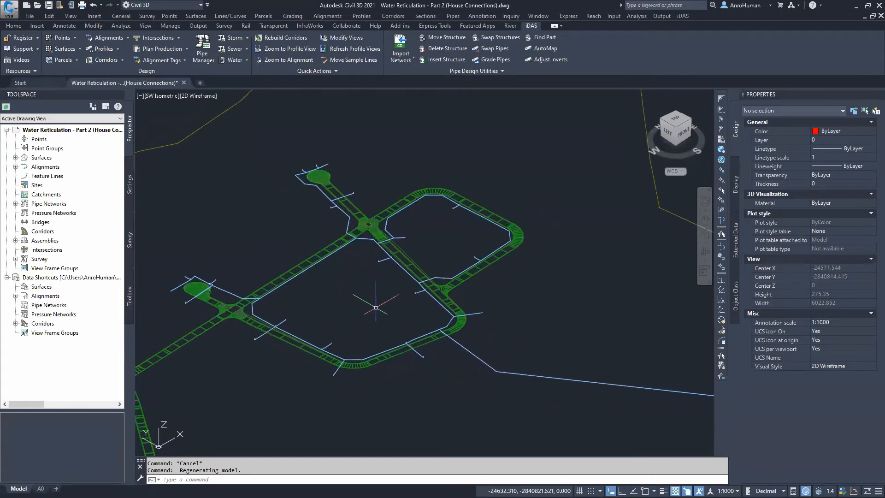
Adjust inverts for the entire Water Reticulation network, setting pipe cover to 0.8 m below Final Surface without adjusting structure rims
click(548, 59)
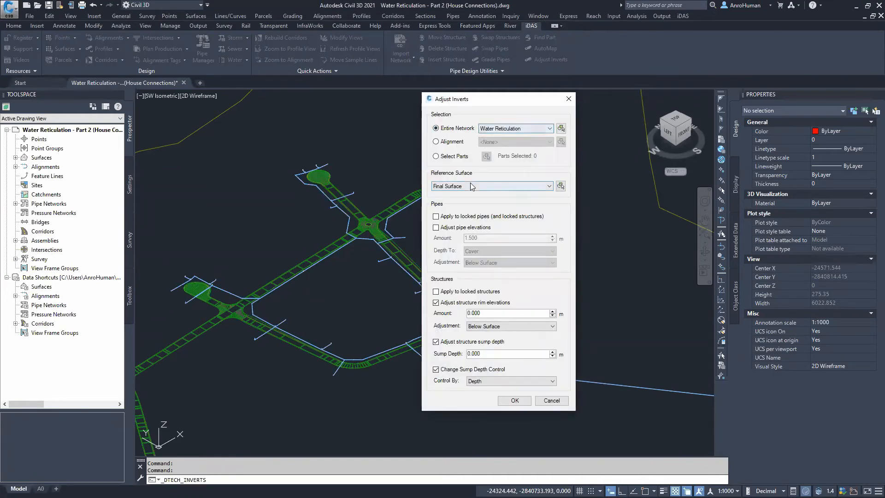
click(442, 229)
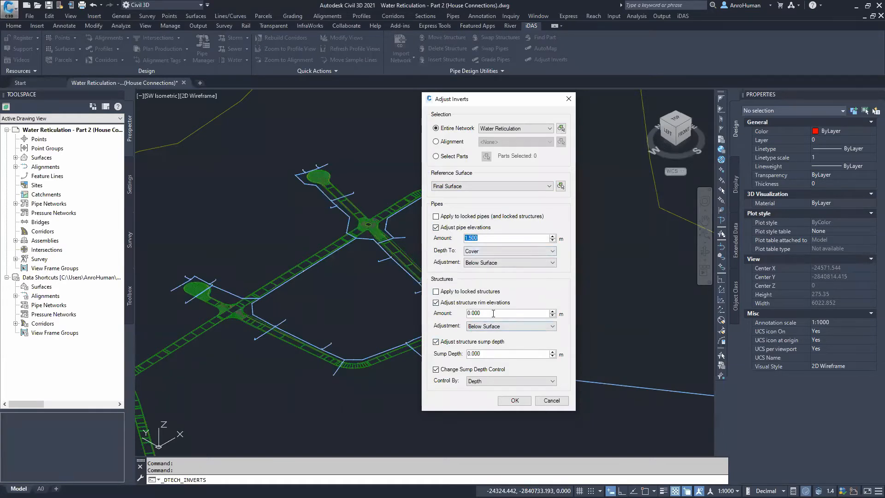
click(442, 303)
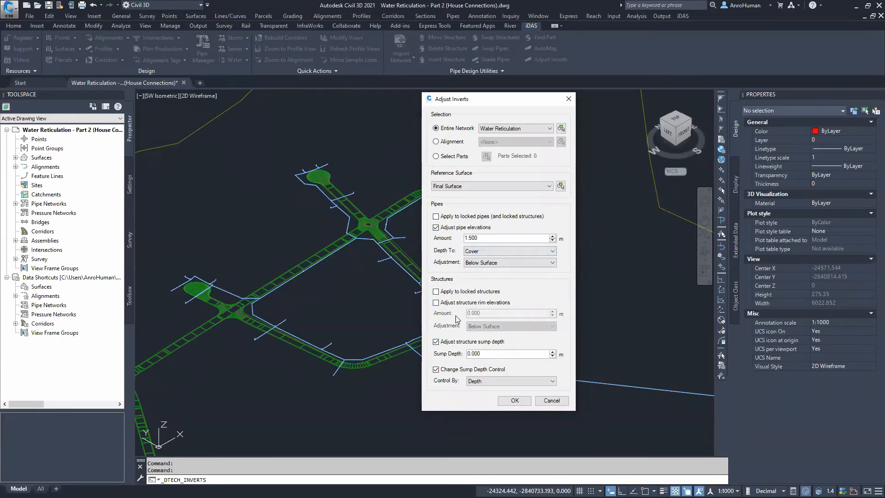
click(498, 251)
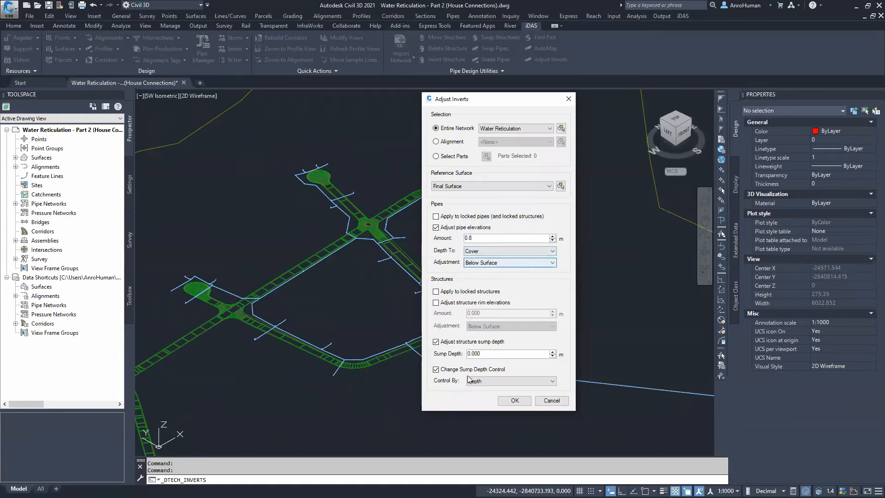
click(506, 404)
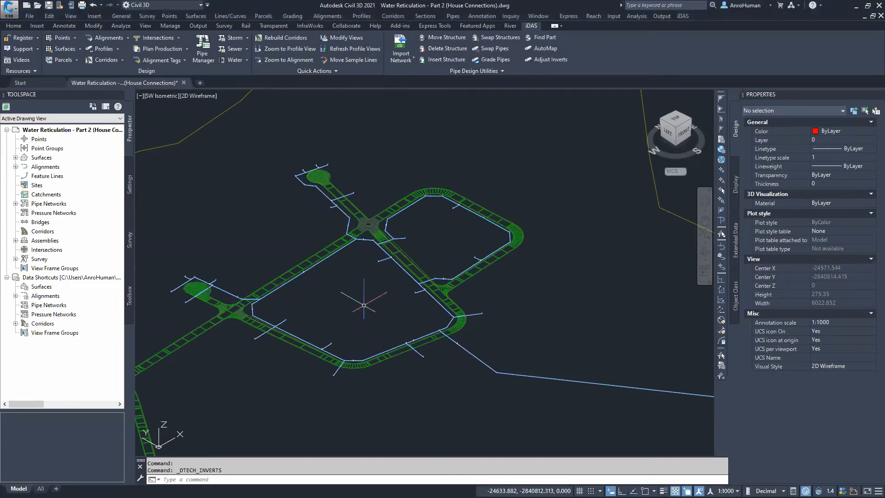
Inspect the adjusted pipes and house connection ends in 3D, returning to the top plan view
mouse_move(357, 310)
middle_down()
mouse_move(328, 298)
mouse_move(380, 311)
middle_up()
scroll(259, 263, up, 10)
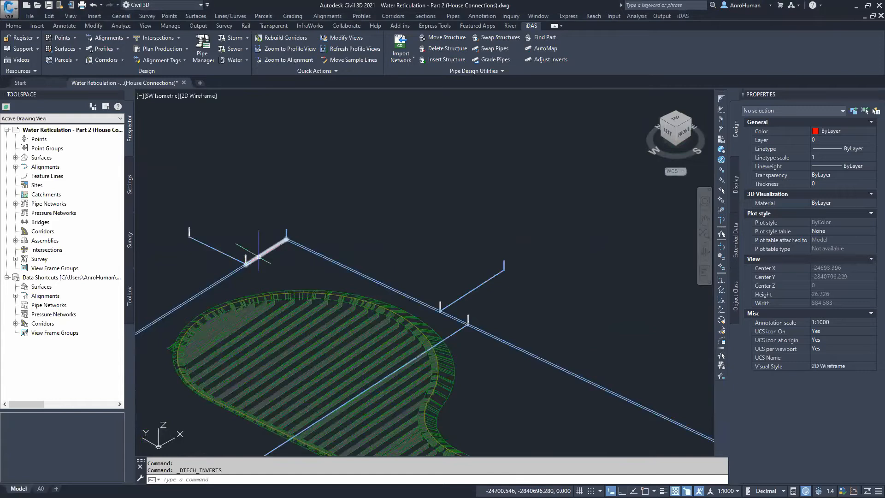
click(287, 233)
click(286, 233)
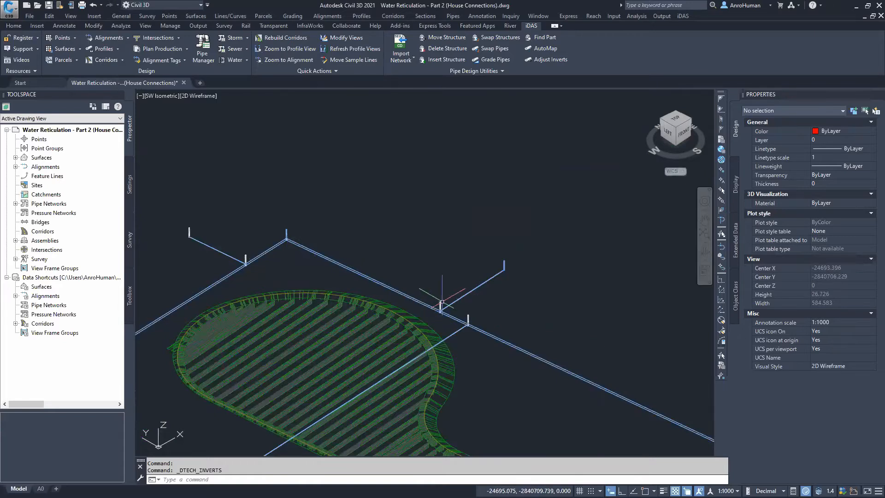
scroll(440, 302, down, 10)
middle_drag(486, 302, 285, 269)
mouse_move(471, 273)
middle_down()
mouse_move(401, 316)
mouse_move(390, 272)
mouse_move(461, 263)
middle_up()
middle_drag(461, 263, 463, 265)
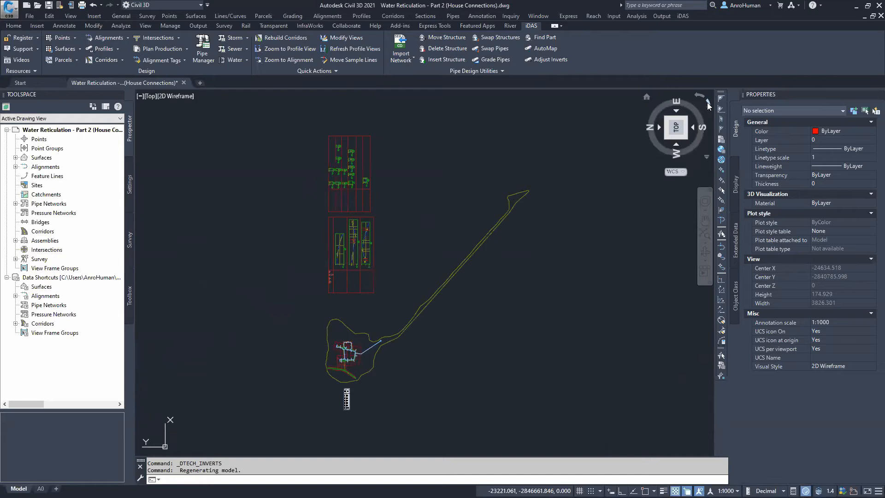
click(707, 102)
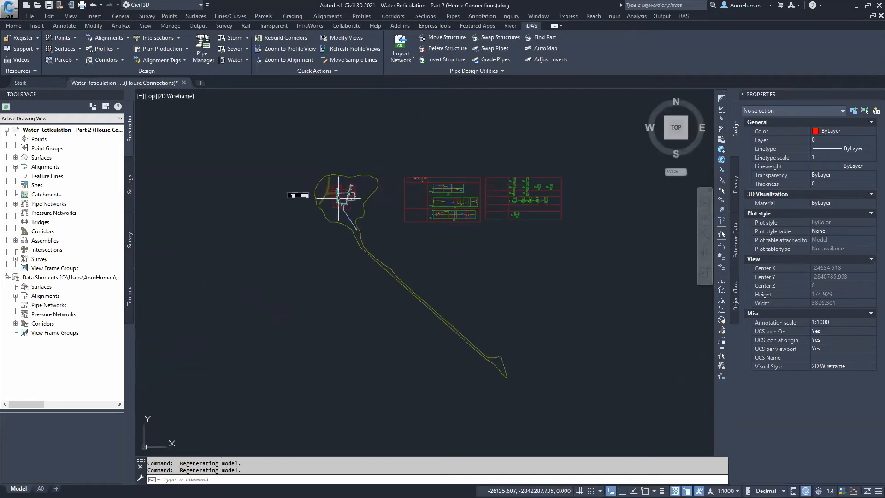
scroll(348, 192, up, 8)
scroll(357, 257, up, 8)
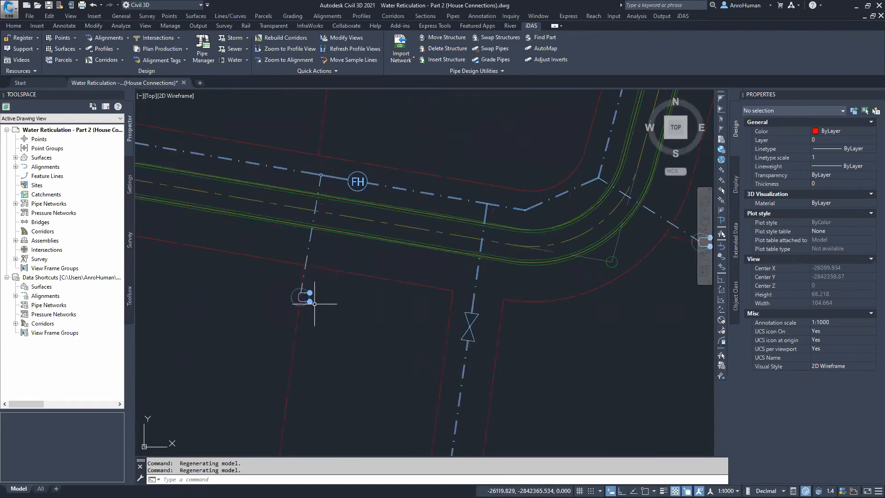
Select several house connection structures and extend the selection to all similar structures
middle_drag(340, 256, 332, 336)
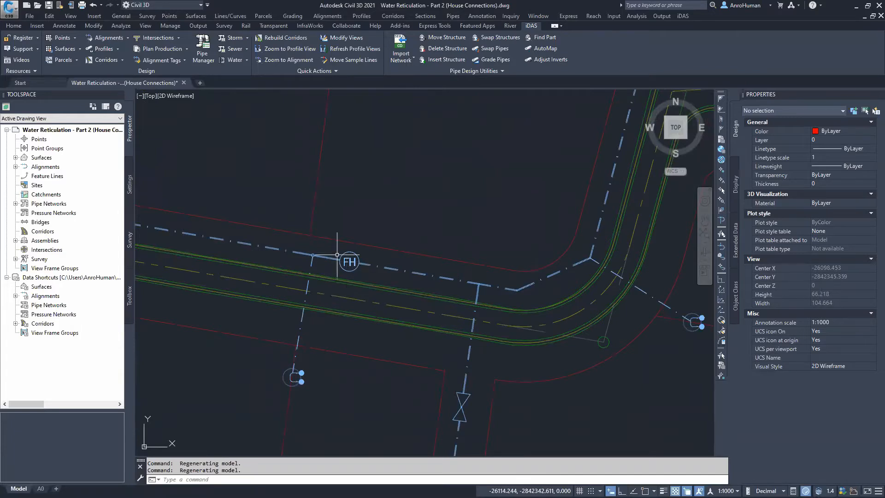
middle_drag(465, 362, 397, 272)
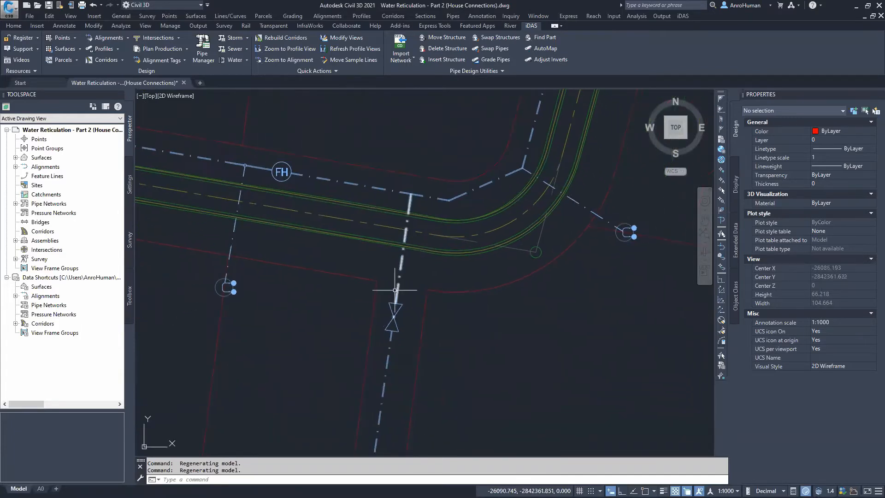
click(394, 317)
scroll(407, 194, up, 8)
click(407, 162)
click(456, 217)
scroll(414, 269, down, 6)
middle_drag(397, 203, 404, 359)
middle_drag(264, 364, 293, 317)
scroll(295, 297, up, 6)
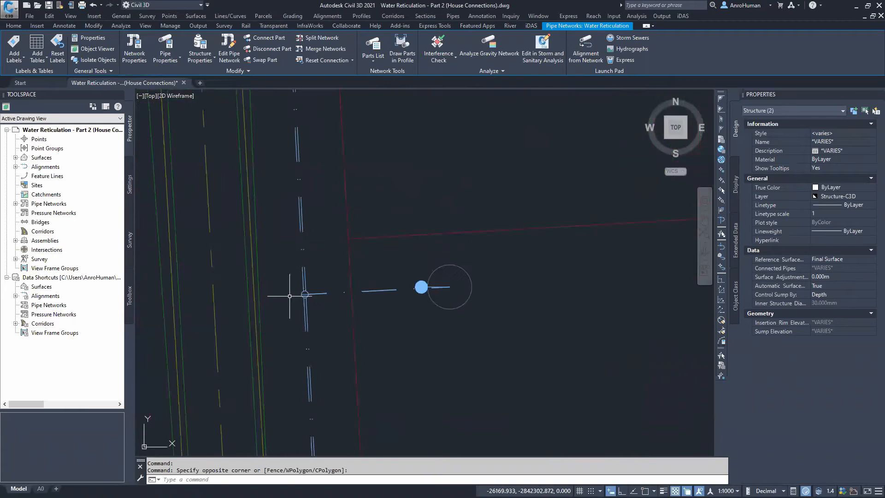
click(268, 263)
click(343, 334)
scroll(384, 229, down, 6)
middle_drag(401, 200, 361, 418)
scroll(297, 154, up, 4)
click(249, 157)
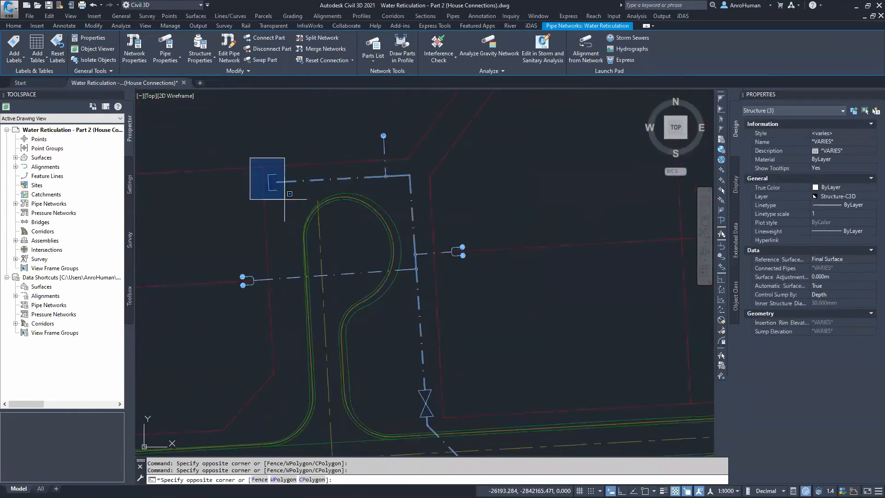
click(318, 230)
scroll(400, 233, down, 5)
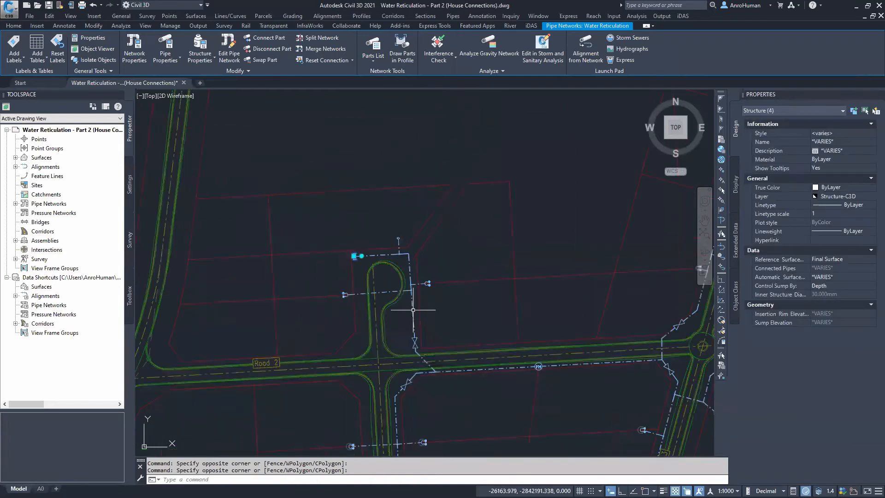
mouse_move(417, 332)
middle_down()
mouse_move(343, 186)
mouse_move(280, 205)
middle_up()
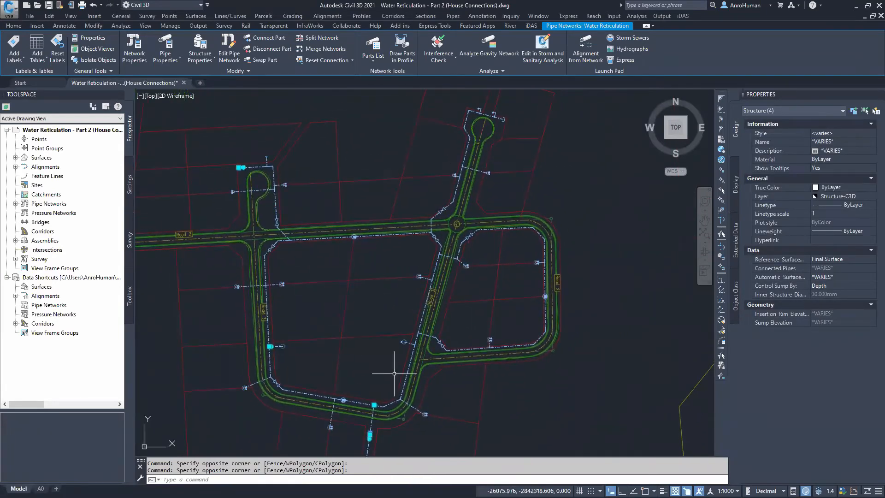
right_click(310, 269)
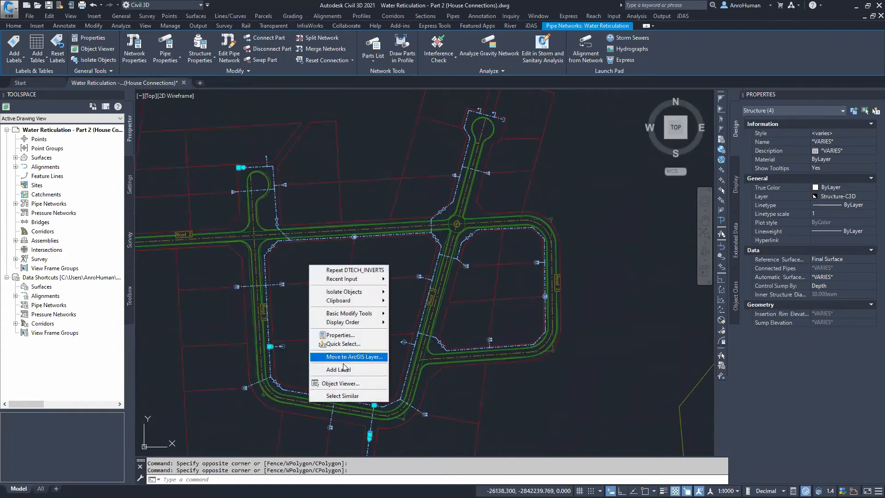
click(328, 399)
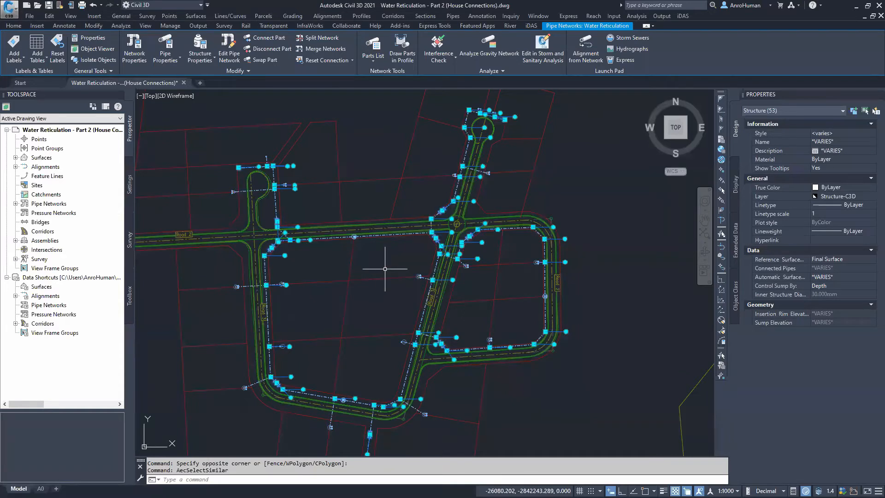
key(Escape)
middle_drag(386, 267, 387, 251)
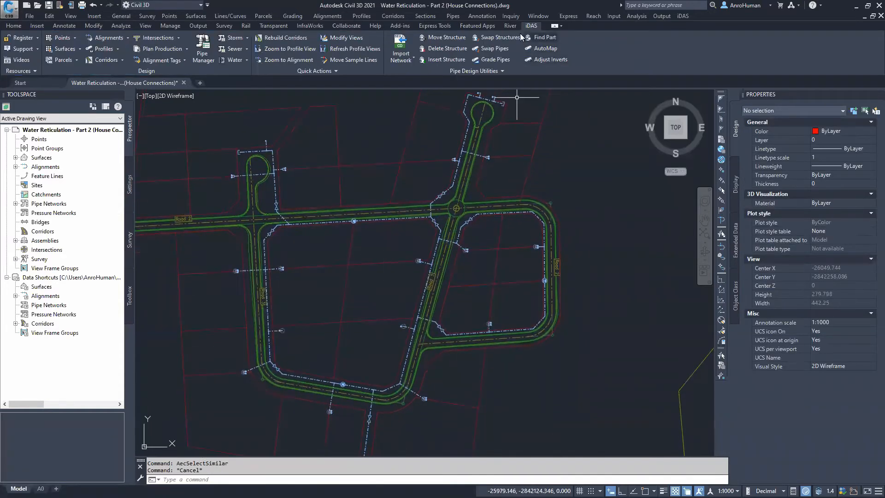
Adjust inverts for the previously selected parts, setting structure rim elevations to 2 m below Final Surface without adjusting pipes
click(544, 58)
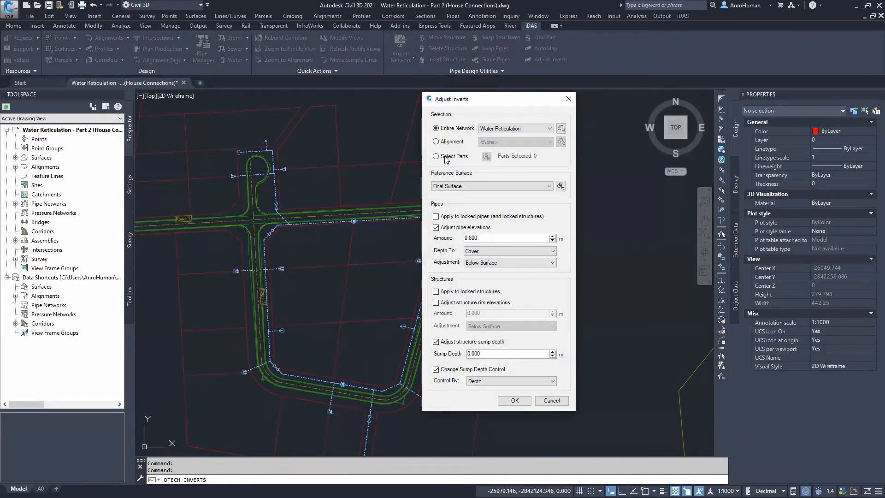
click(434, 157)
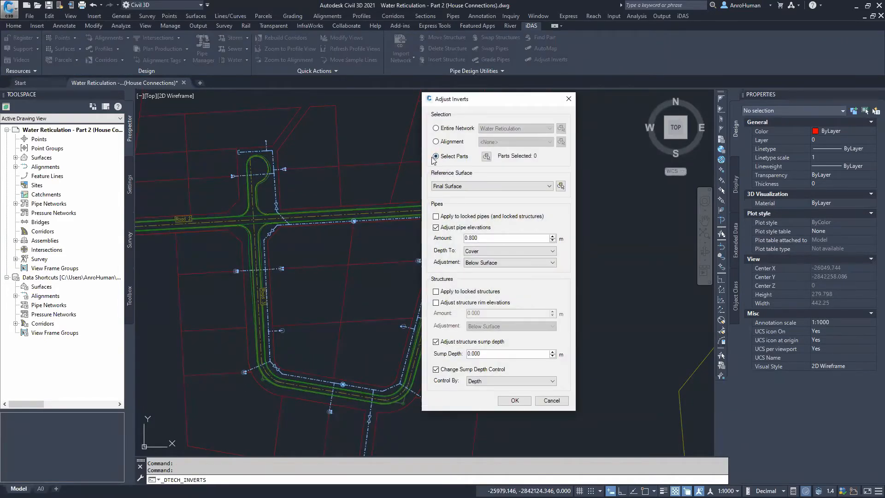
click(486, 156)
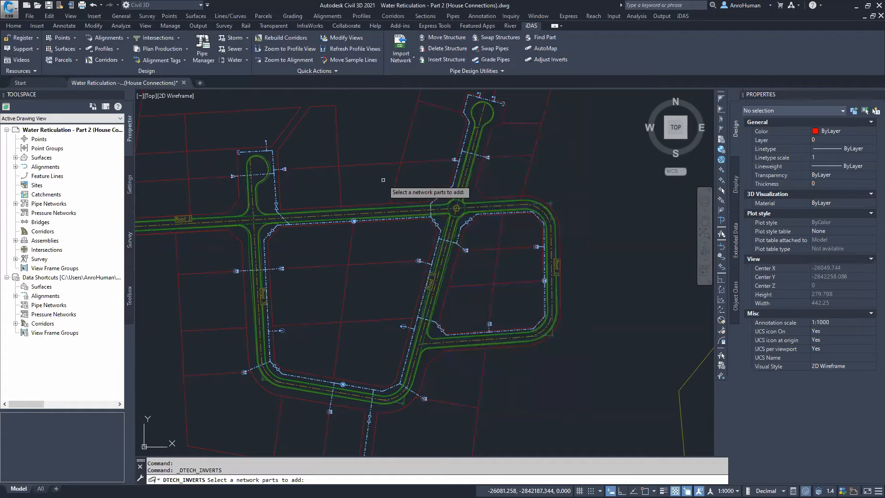
text(p)
key(Return)
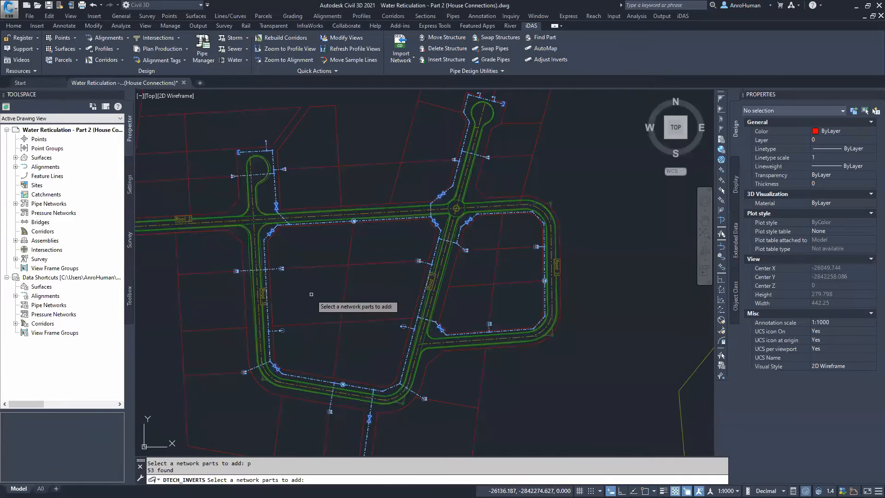
key(Return)
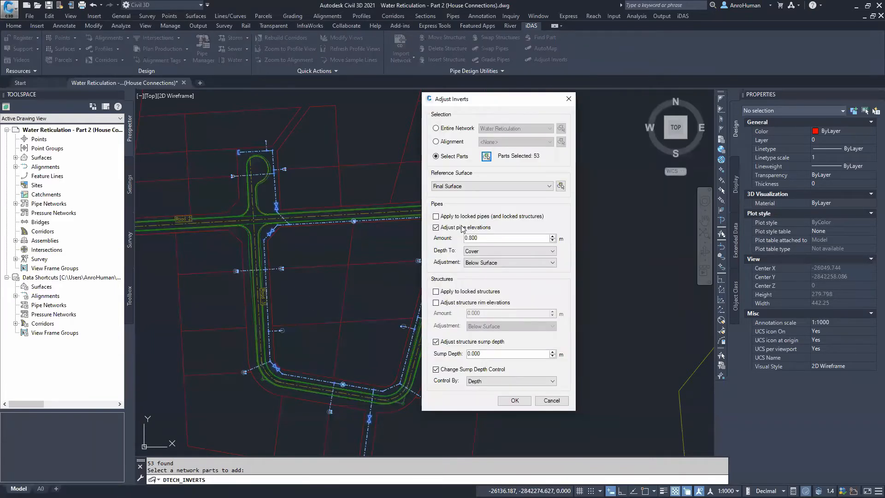
click(463, 227)
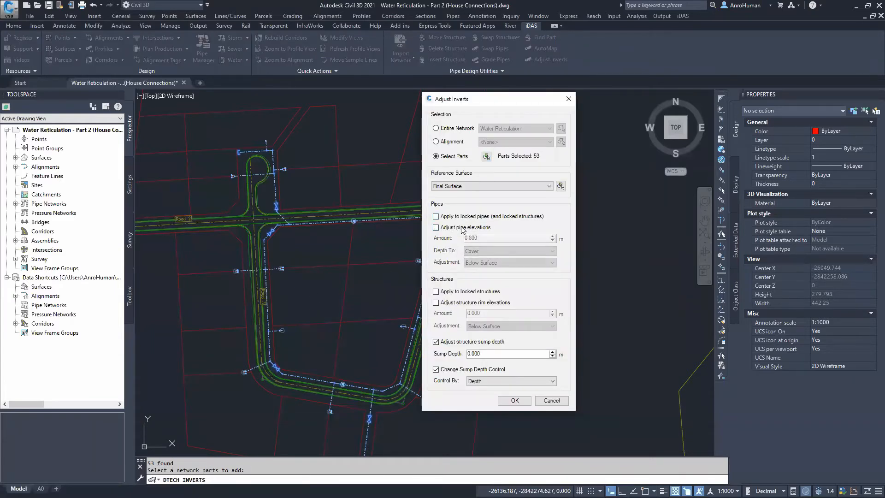
click(451, 306)
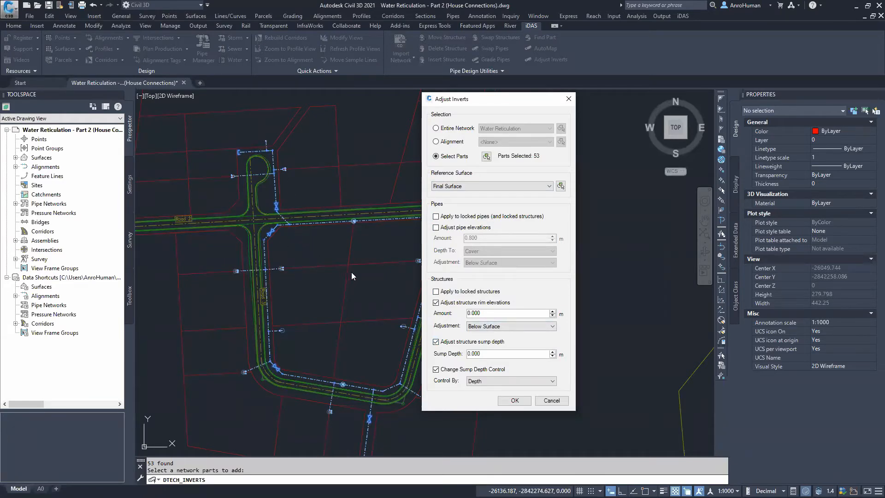
drag(418, 319, 417, 346)
text(2)
click(512, 400)
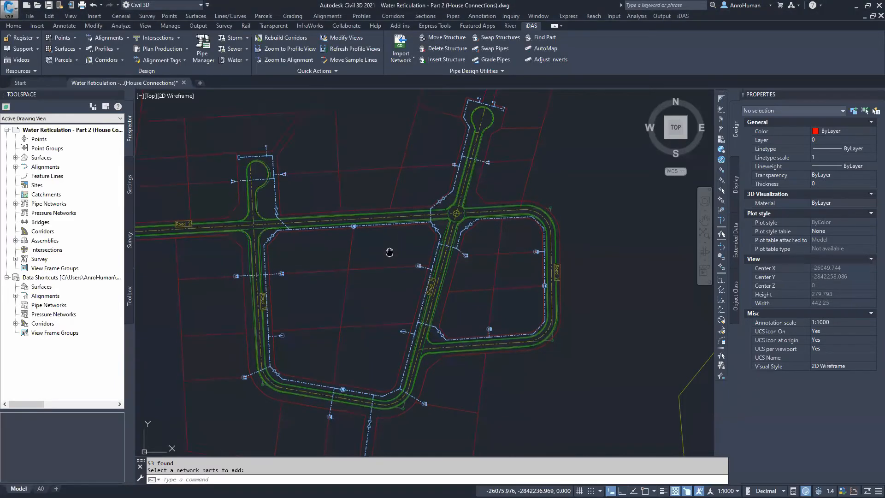
Examine the adjusted house connection structures in the SW isometric view
click(667, 137)
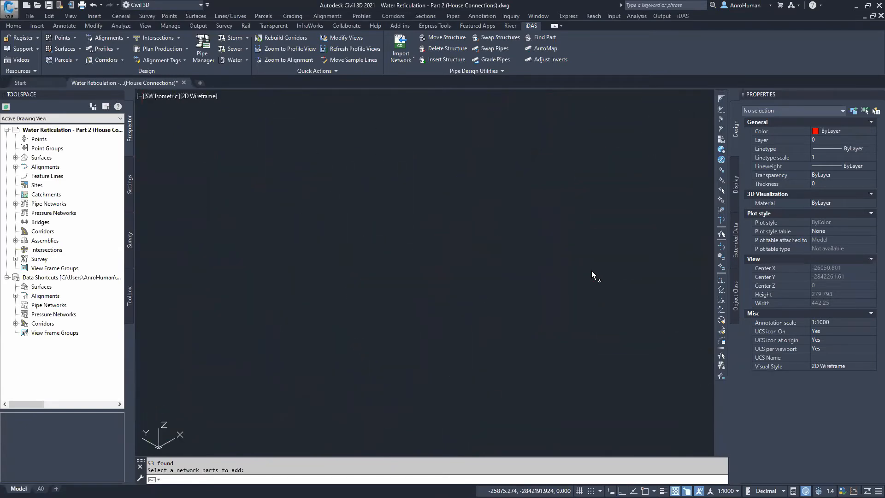
scroll(329, 196, up, 5)
scroll(330, 196, up, 2)
mouse_move(409, 205)
middle_down()
mouse_move(382, 244)
mouse_move(332, 267)
mouse_move(284, 236)
middle_up()
scroll(595, 244, up, 4)
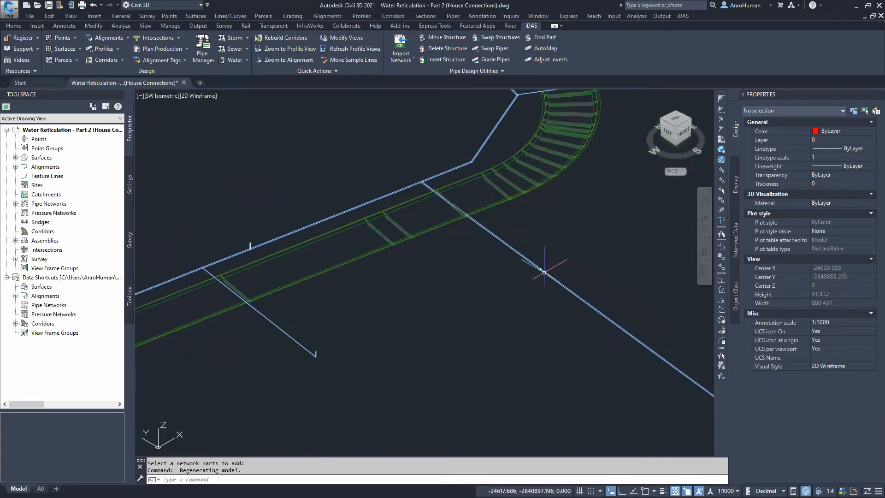
Inspect the adjusted house connection pipes and structures around the network in the isometric view
scroll(484, 253, down, 4)
middle_drag(484, 254, 585, 297)
scroll(456, 300, up, 14)
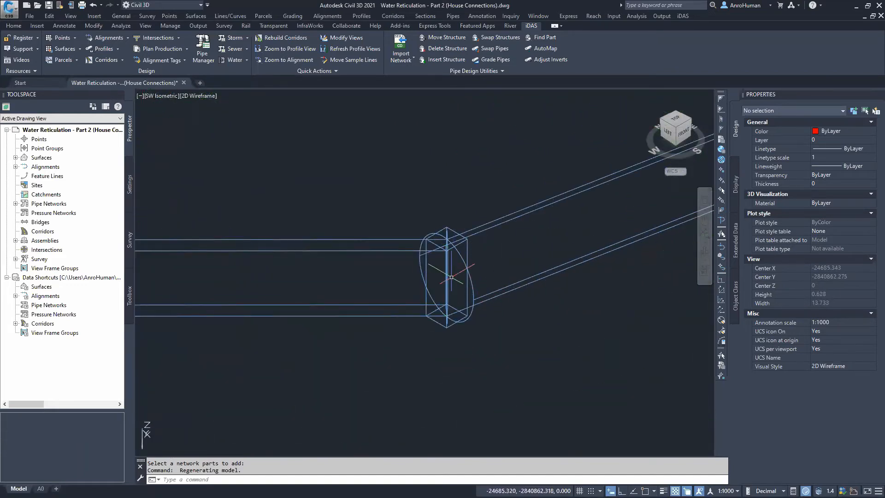
scroll(451, 277, down, 18)
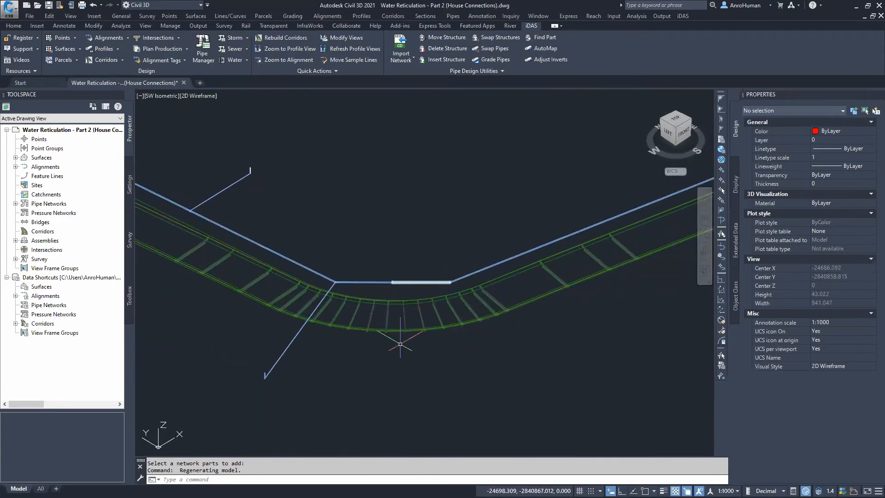
middle_drag(353, 344, 423, 319)
scroll(305, 282, down, 2)
middle_drag(309, 289, 499, 418)
mouse_move(356, 254)
middle_down()
mouse_move(465, 349)
mouse_move(516, 376)
mouse_move(686, 397)
middle_up()
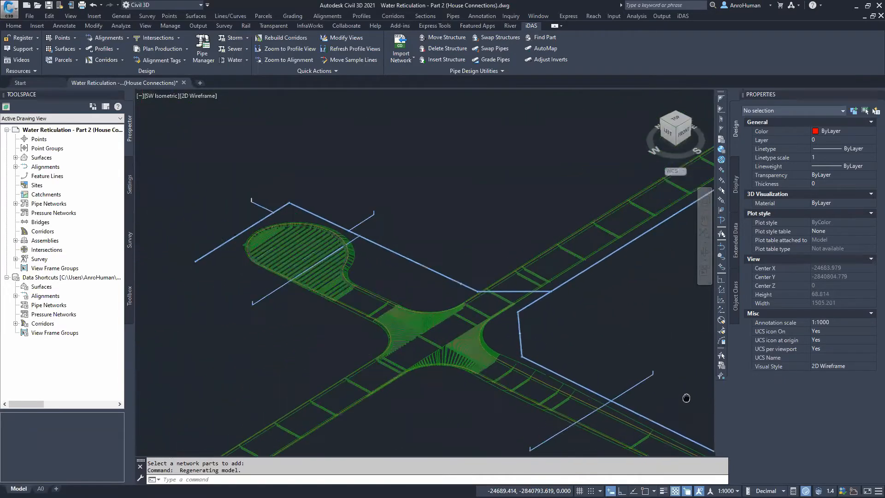
scroll(188, 253, up, 15)
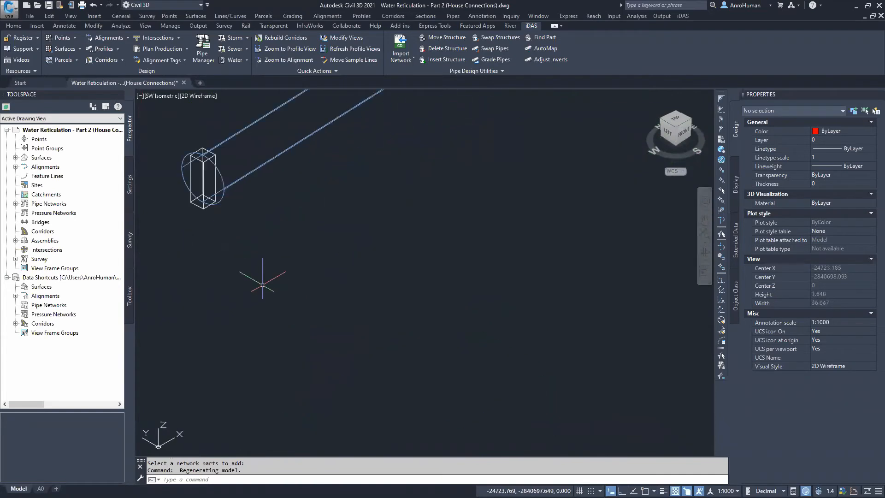
scroll(276, 286, down, 18)
middle_drag(494, 328, 365, 286)
scroll(373, 214, up, 17)
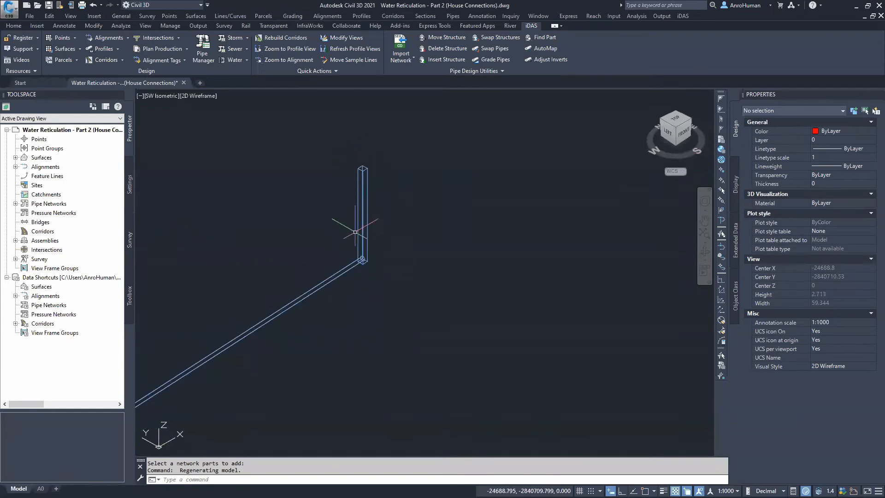
scroll(366, 229, down, 10)
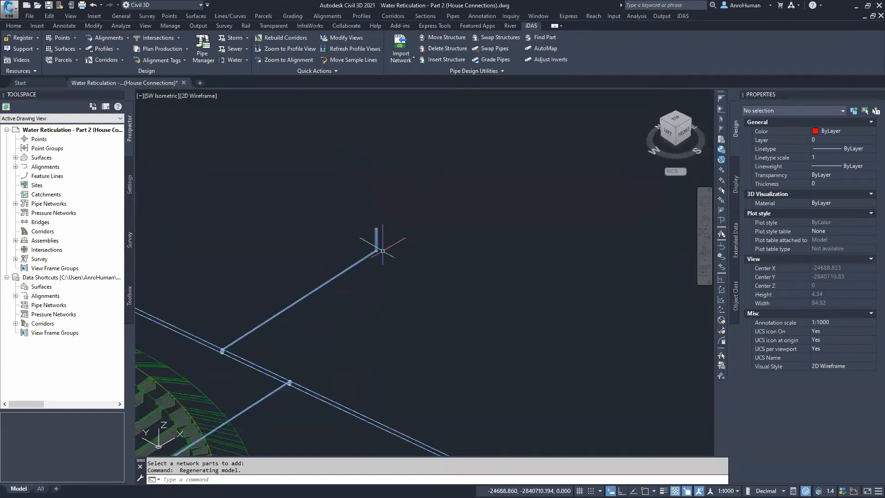
scroll(409, 264, down, 8)
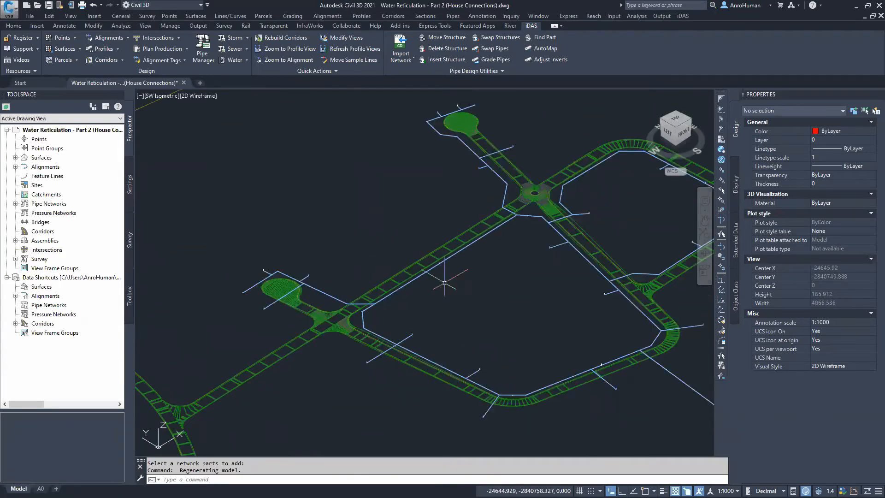
middle_drag(480, 293, 360, 315)
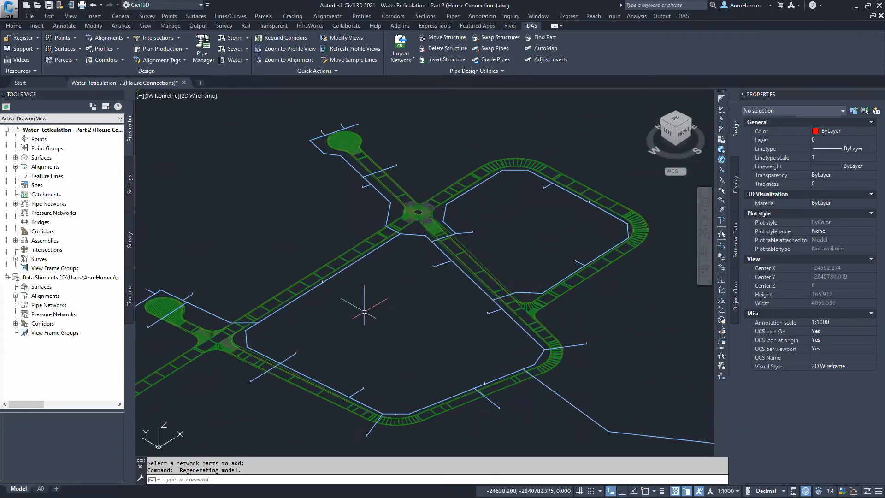
Close the Part 2 drawing without saving changes and open the Water Reticulation - Part 3 (Analysis) drawing
click(183, 83)
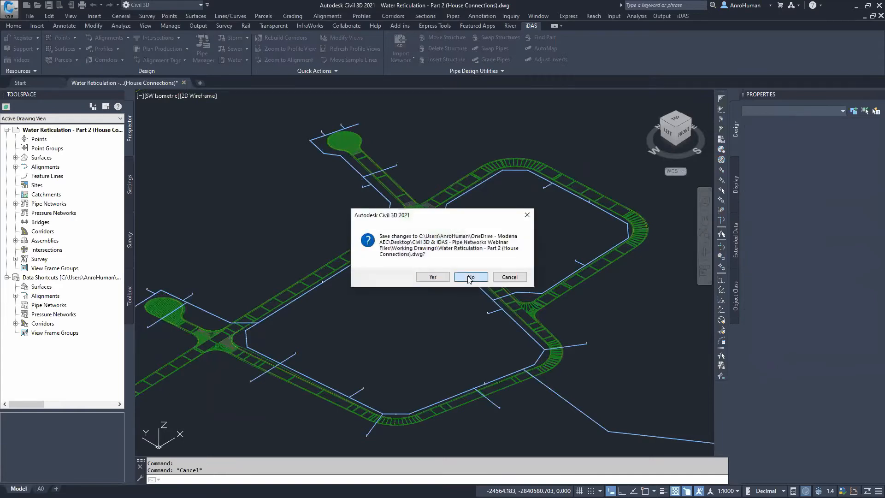
click(470, 278)
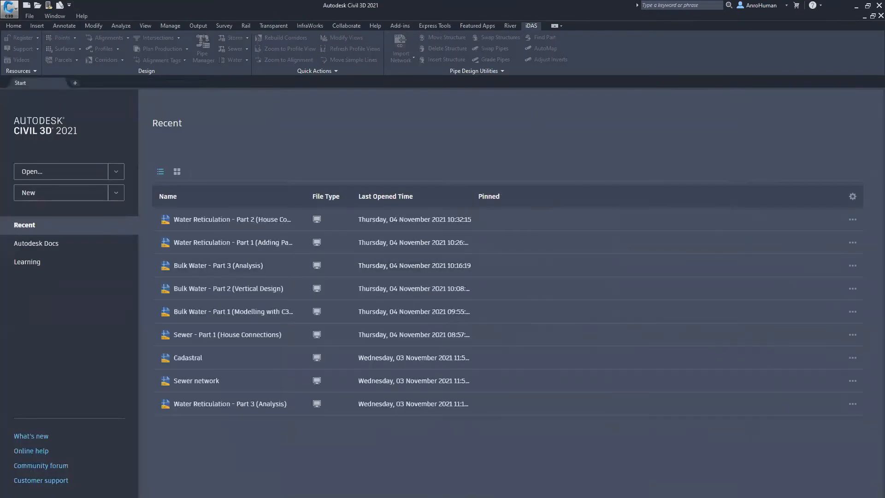
drag(260, 136, 255, 247)
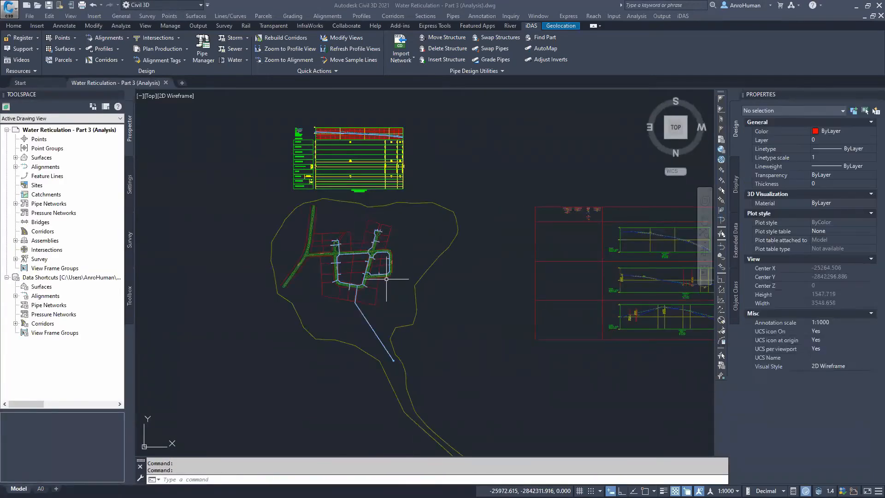
Examine the water network and its house connections in plan, selecting a saddle structure to check its properties
scroll(386, 278, up, 6)
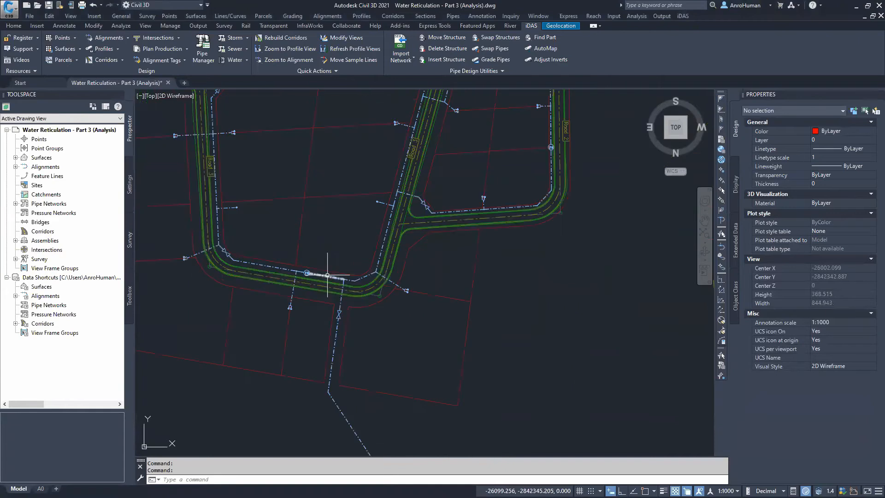
scroll(328, 275, up, 4)
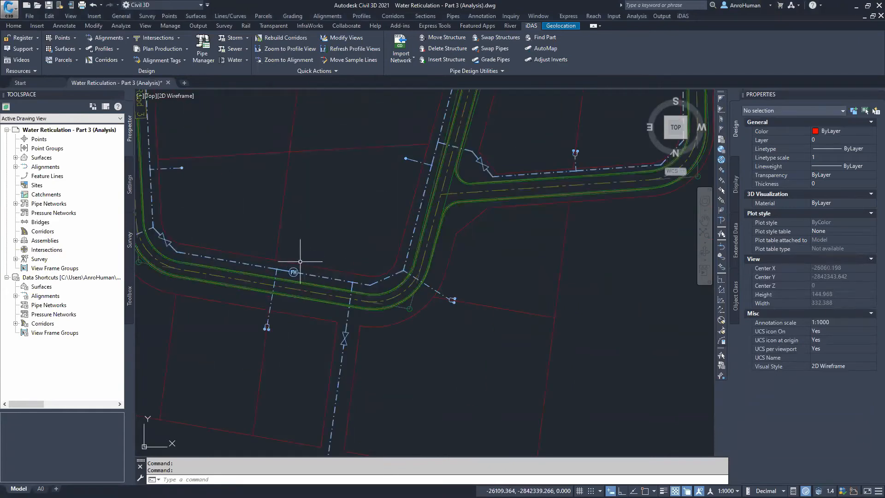
scroll(355, 361, down, 2)
scroll(322, 301, down, 4)
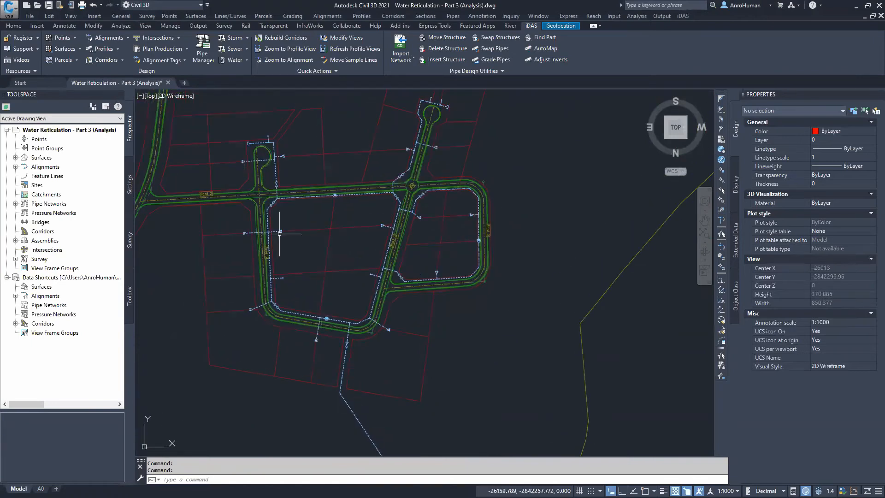
scroll(280, 233, up, 2)
scroll(278, 234, up, 5)
click(263, 235)
click(256, 221)
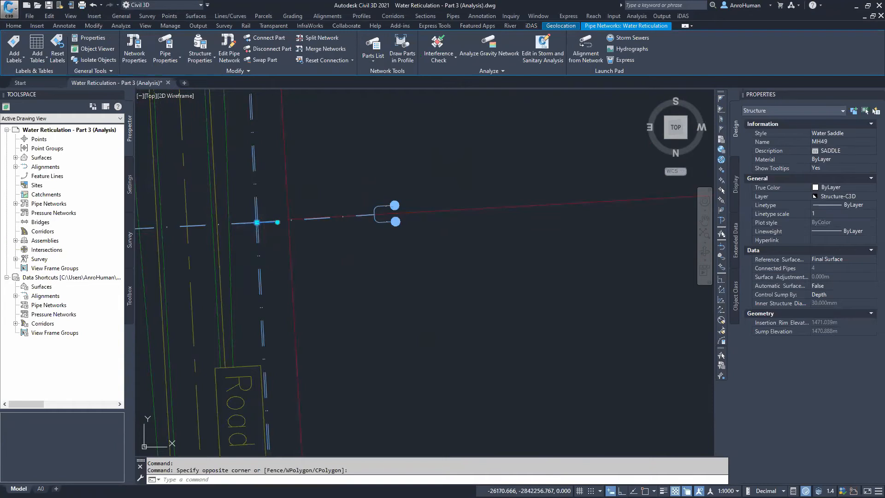
key(Escape)
scroll(409, 296, down, 3)
scroll(408, 295, down, 3)
middle_drag(474, 267, 366, 330)
scroll(366, 330, down, 3)
mouse_move(397, 361)
middle_down()
mouse_move(369, 324)
mouse_move(394, 267)
mouse_move(396, 317)
mouse_move(397, 239)
mouse_move(382, 172)
mouse_move(395, 242)
middle_up()
scroll(414, 336, down, 2)
middle_drag(414, 335, 347, 207)
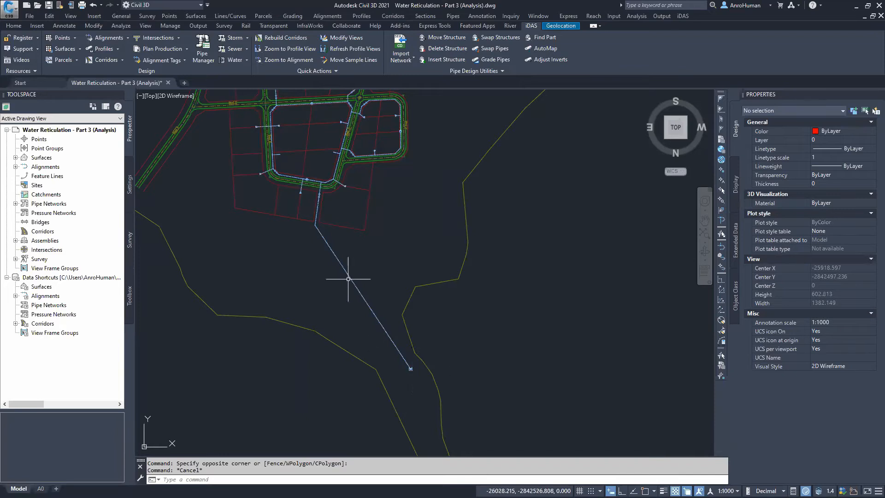
Examine the supply pipe's longitudinal profile view and its data bands, then return to the network plan
middle_drag(388, 156, 379, 450)
middle_drag(327, 195, 341, 303)
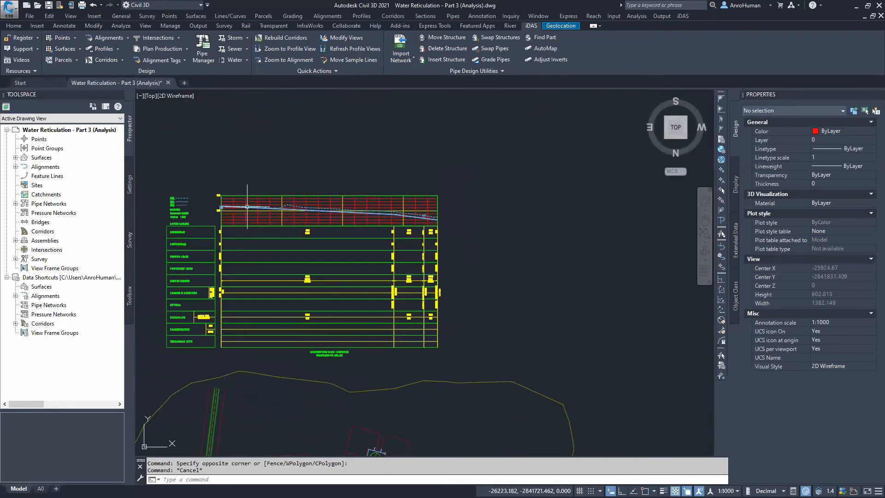
scroll(424, 217, up, 4)
middle_drag(249, 189, 361, 236)
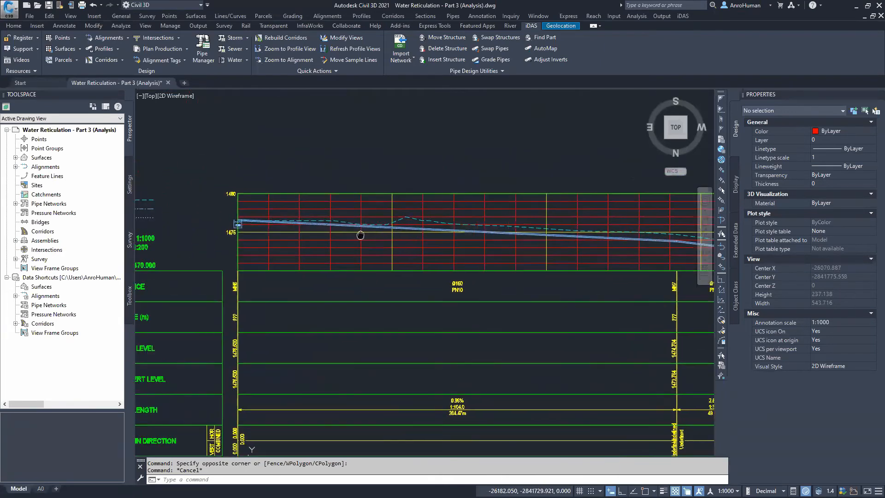
scroll(364, 225, up, 4)
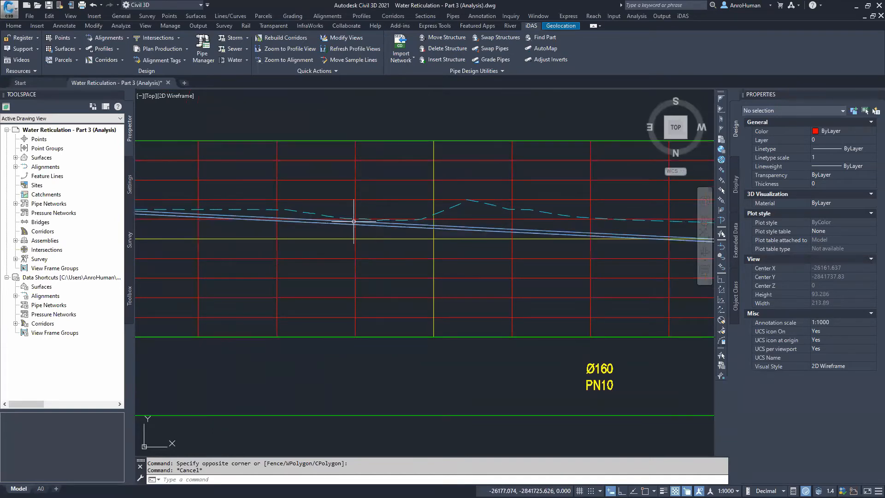
click(444, 59)
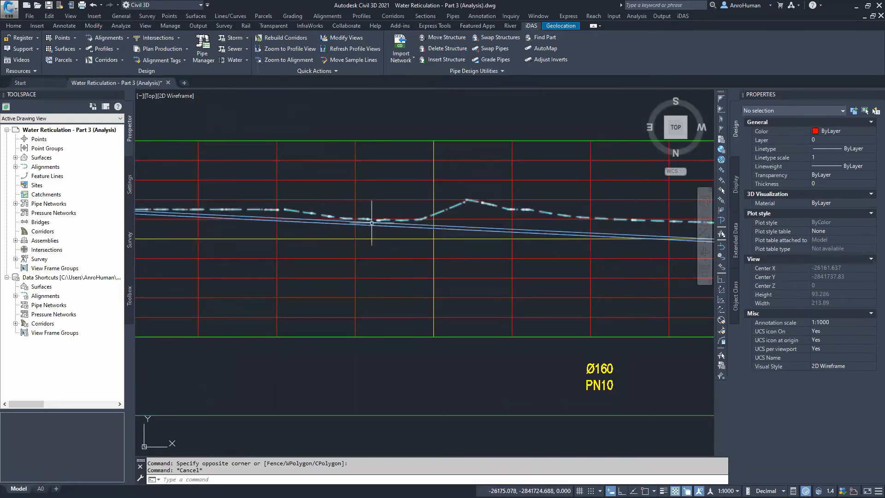
scroll(455, 263, down, 1)
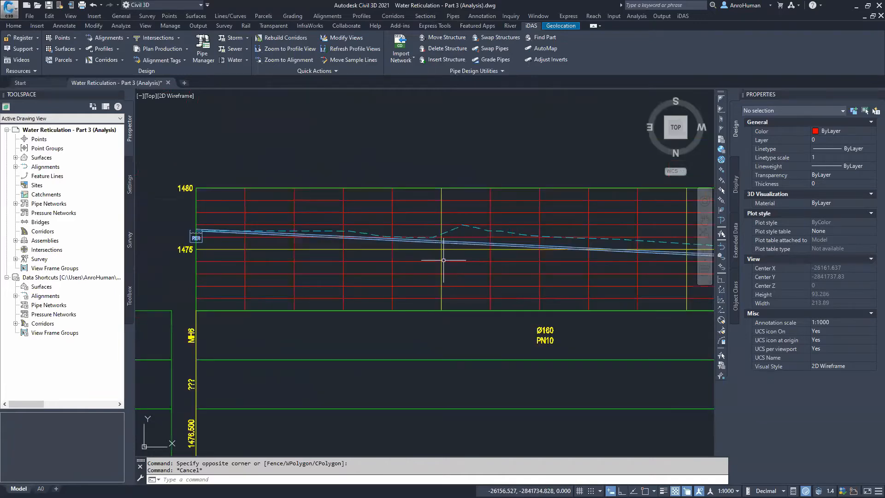
scroll(389, 254, down, 6)
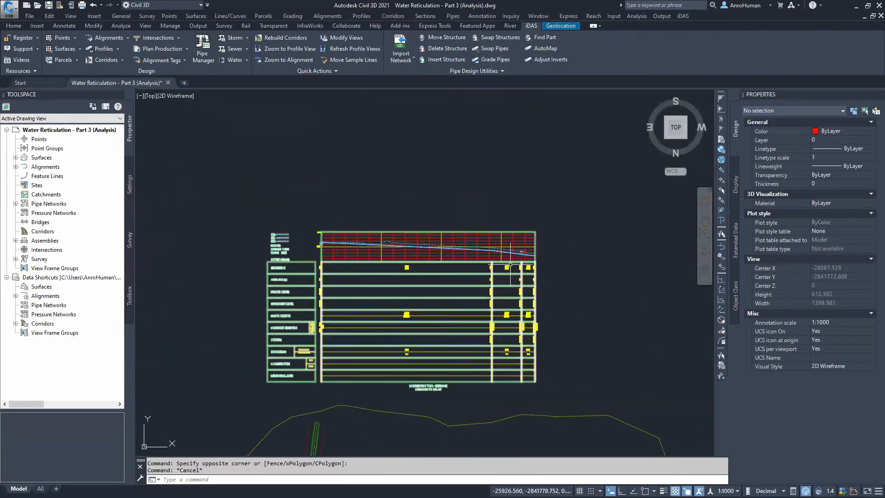
middle_drag(457, 287, 407, 215)
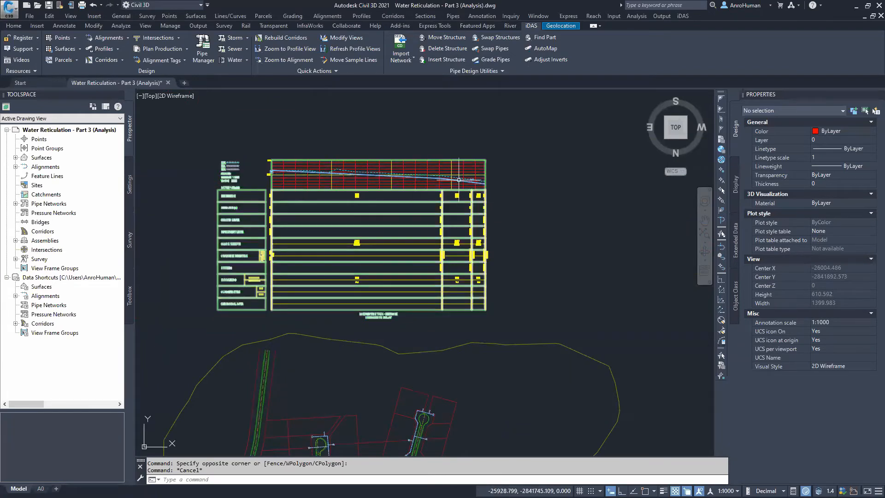
scroll(327, 172, up, 2)
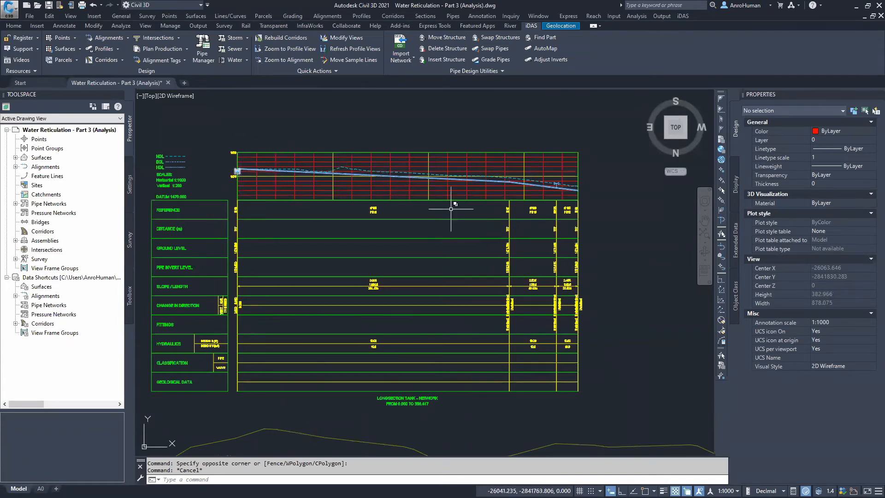
click(506, 181)
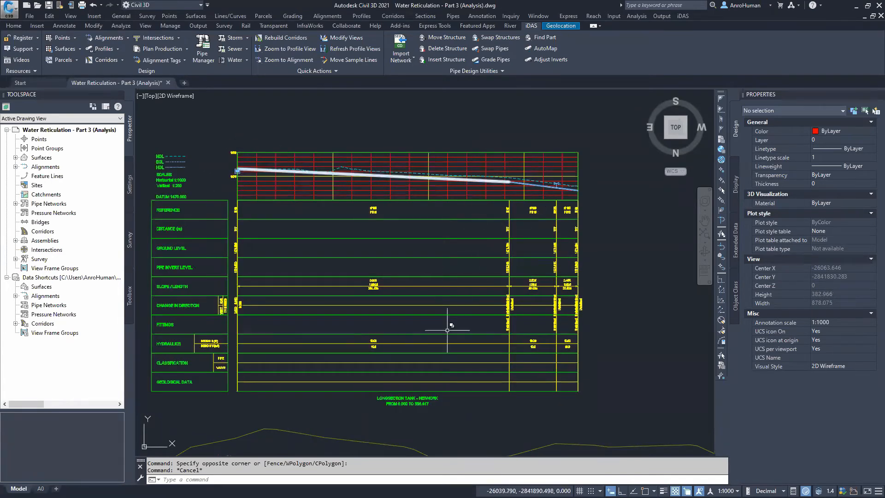
scroll(445, 340, down, 4)
middle_drag(434, 335, 354, 147)
scroll(368, 311, up, 4)
scroll(367, 311, up, 5)
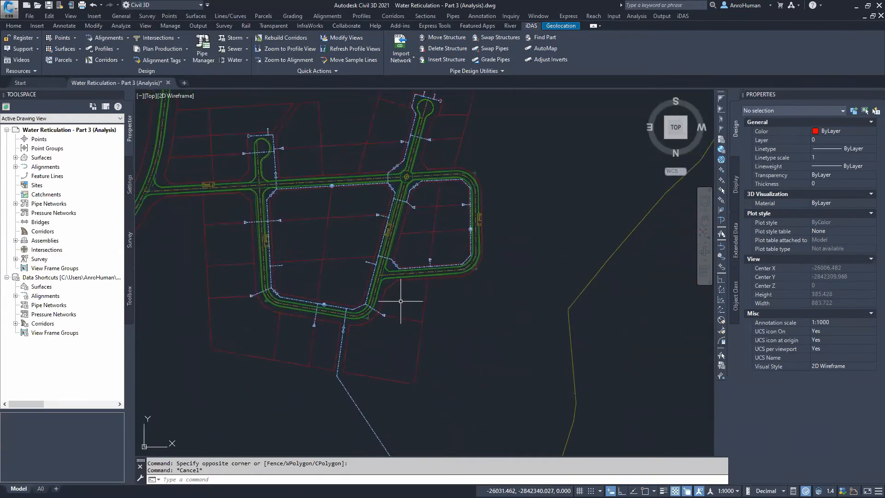
In the iDAS plan, find the parts connected to the source structure at the end of the long supply pipe
scroll(400, 301, down, 3)
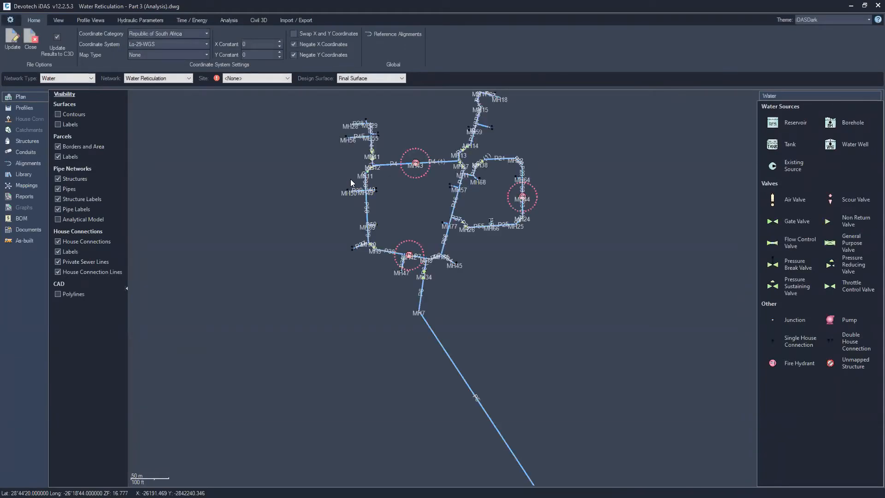
scroll(378, 259, up, 4)
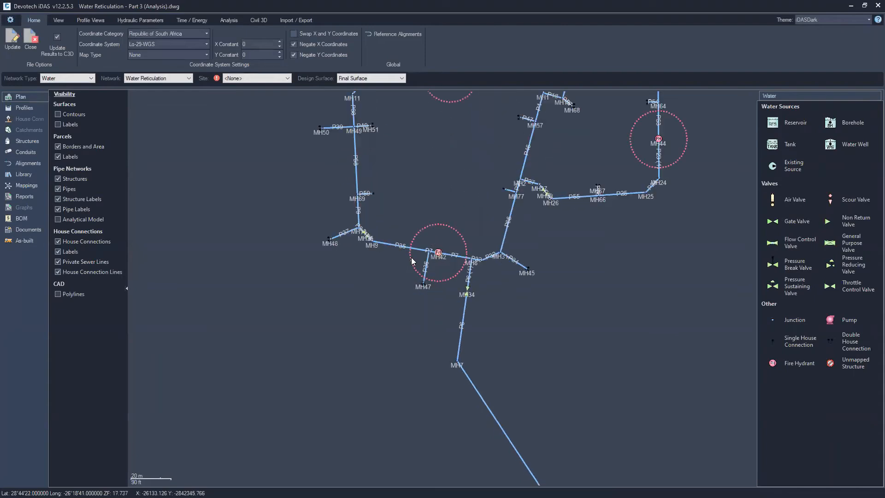
scroll(412, 261, up, 2)
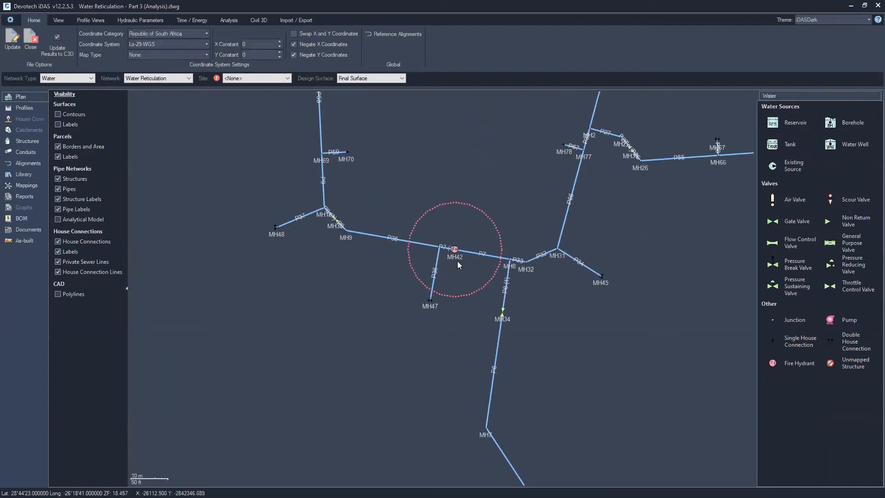
scroll(459, 258, down, 4)
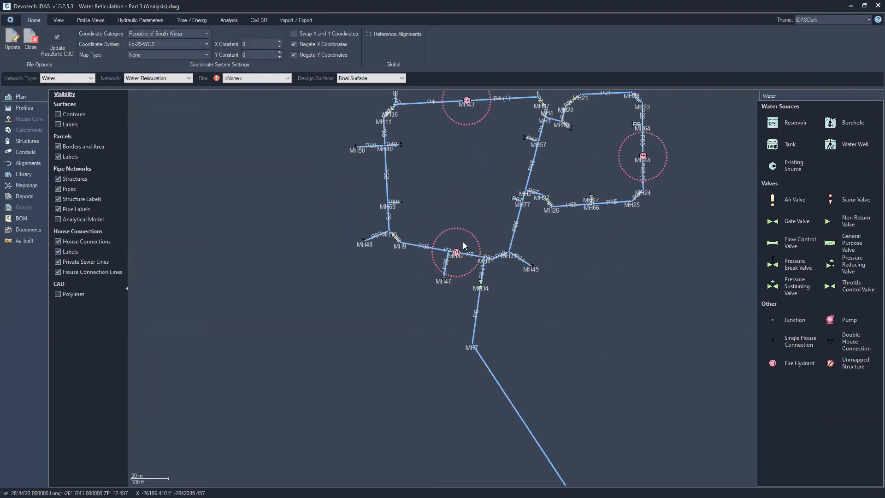
middle_drag(477, 173, 423, 237)
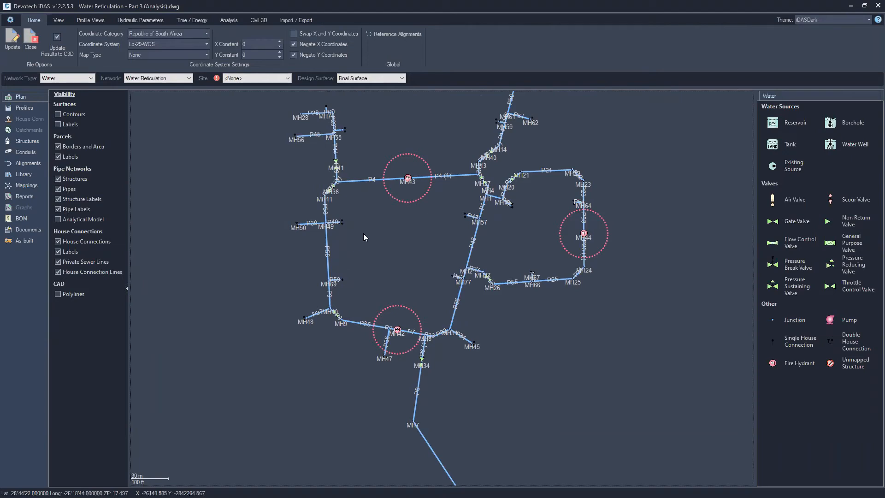
scroll(370, 242, down, 2)
middle_drag(380, 281, 318, 152)
scroll(370, 271, down, 4)
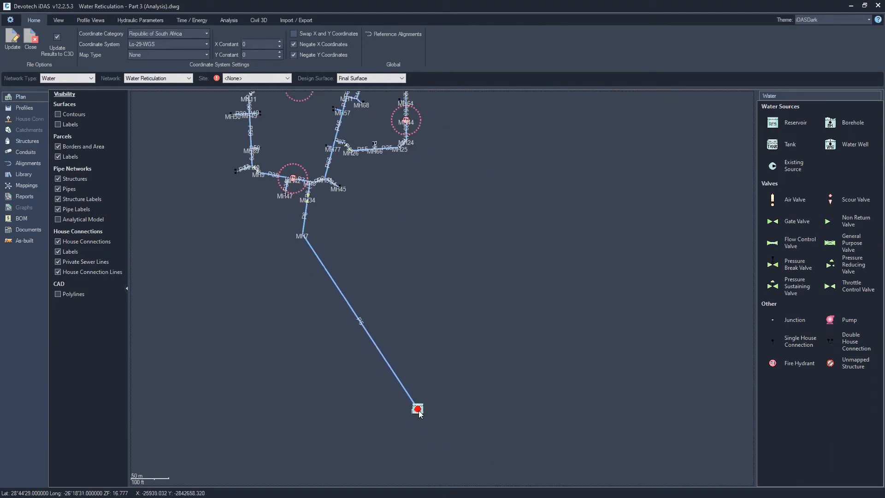
middle_drag(402, 246, 405, 289)
scroll(405, 289, down, 2)
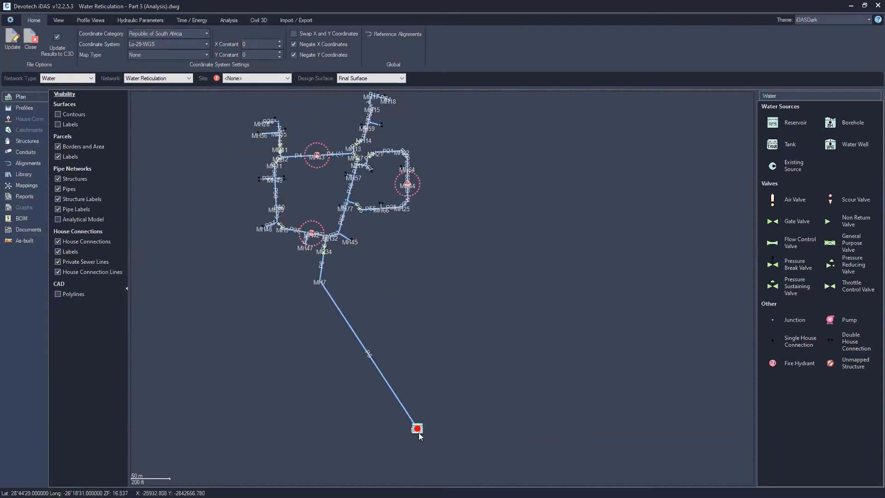
right_click(425, 381)
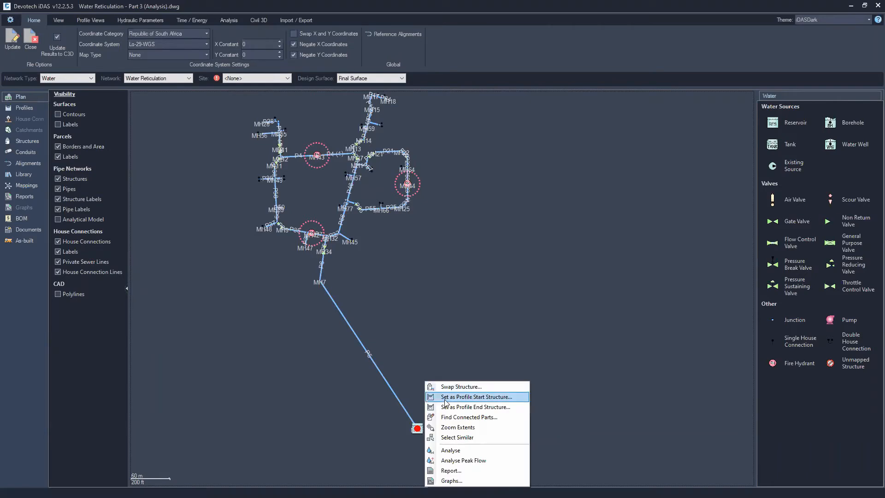
click(457, 417)
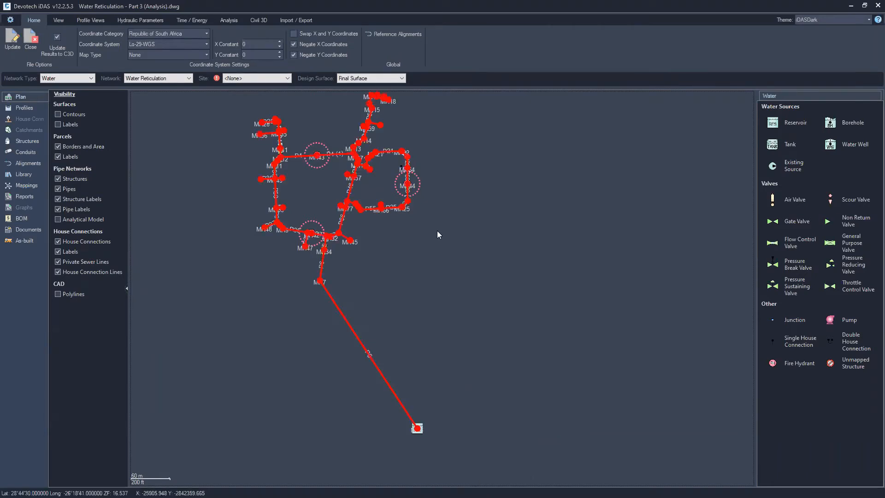
Examine the water network layout and its structures in the iDAS plan
middle_drag(428, 207, 441, 247)
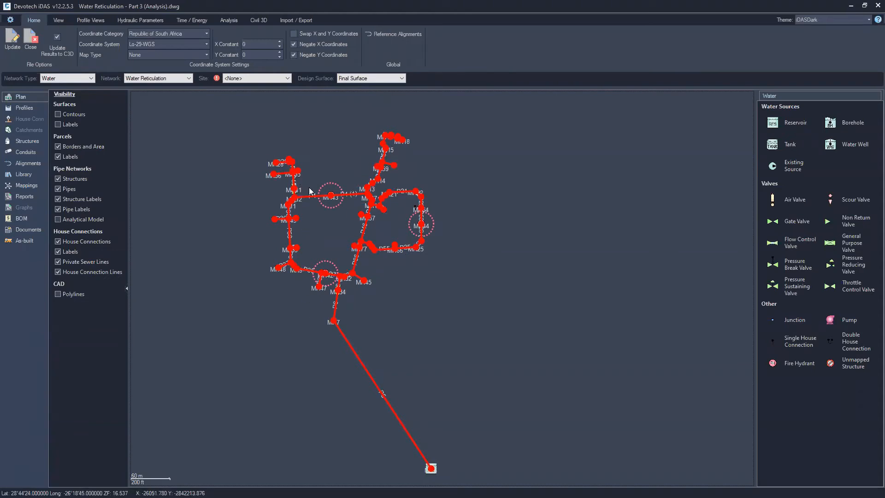
scroll(290, 195, up, 5)
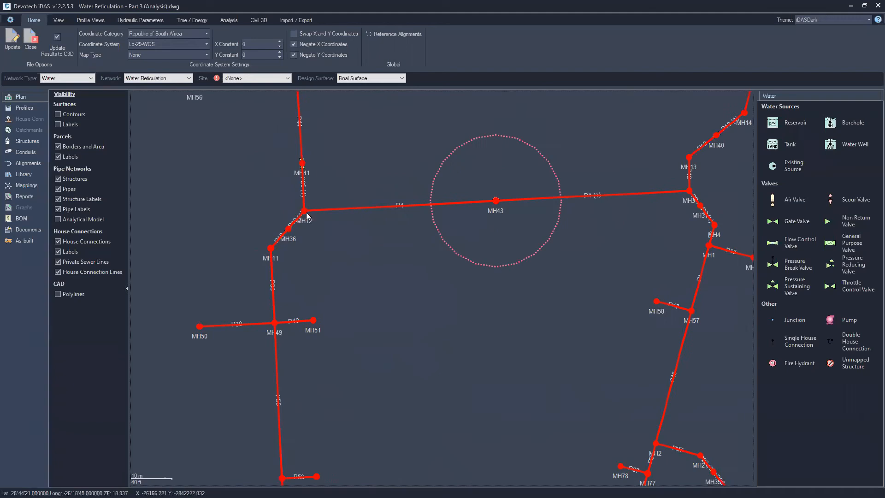
middle_drag(324, 145, 324, 261)
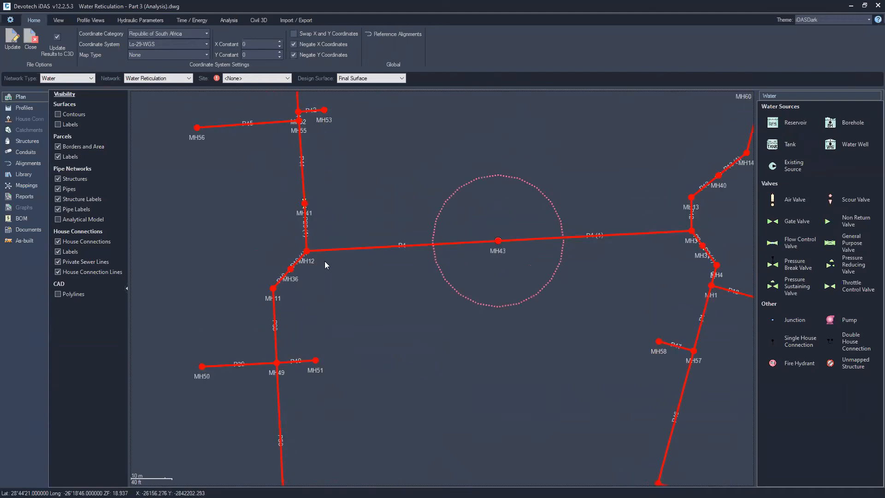
middle_drag(451, 349, 398, 280)
scroll(402, 287, down, 3)
scroll(418, 319, down, 6)
middle_drag(488, 374, 468, 330)
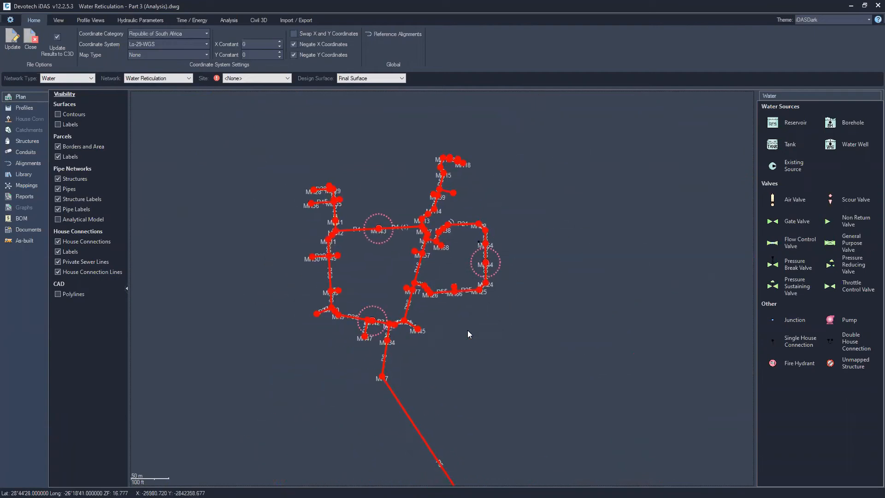
key(Escape)
scroll(477, 320, down, 1)
middle_drag(492, 384, 459, 342)
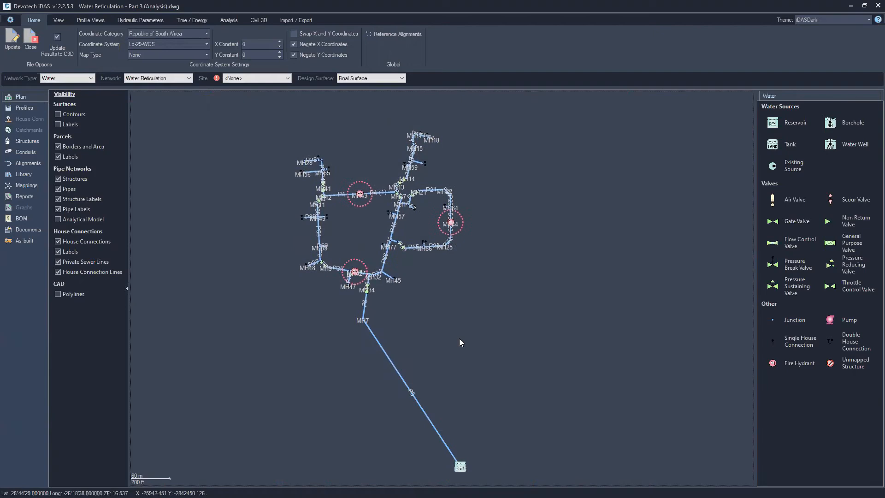
Open the profiles and display the tank-to-network profile view from MH6 to MH8
click(23, 110)
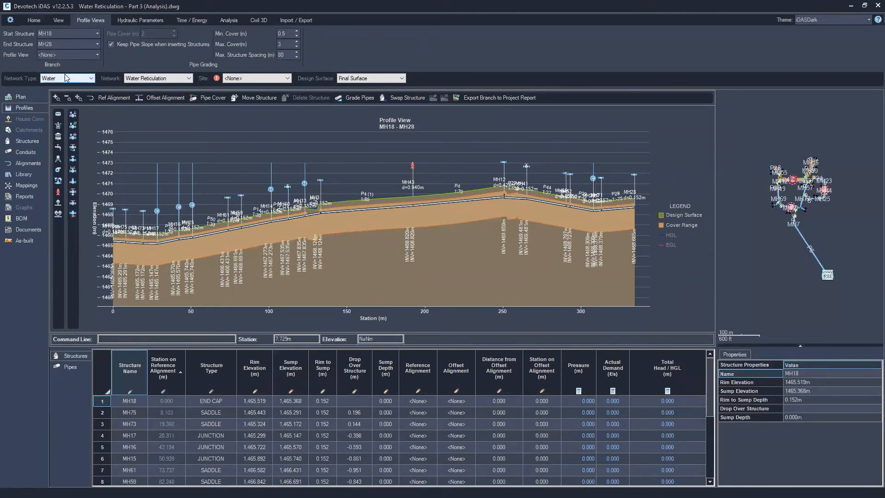
click(62, 55)
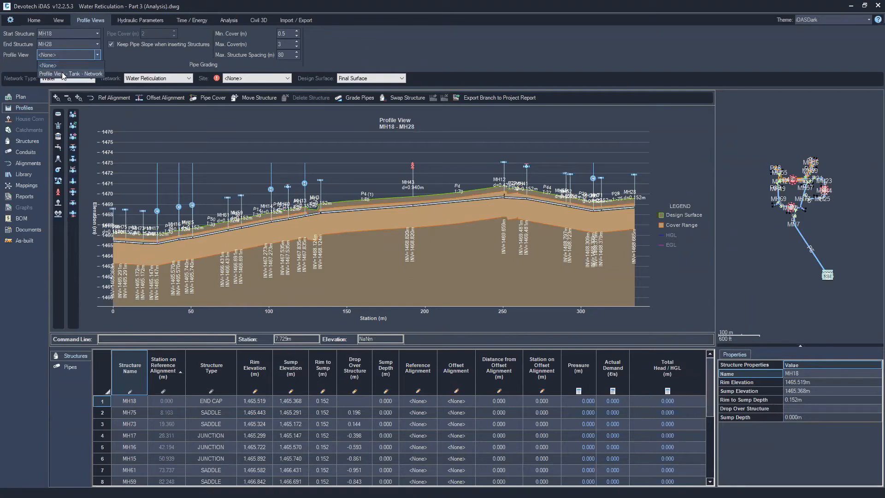
click(63, 74)
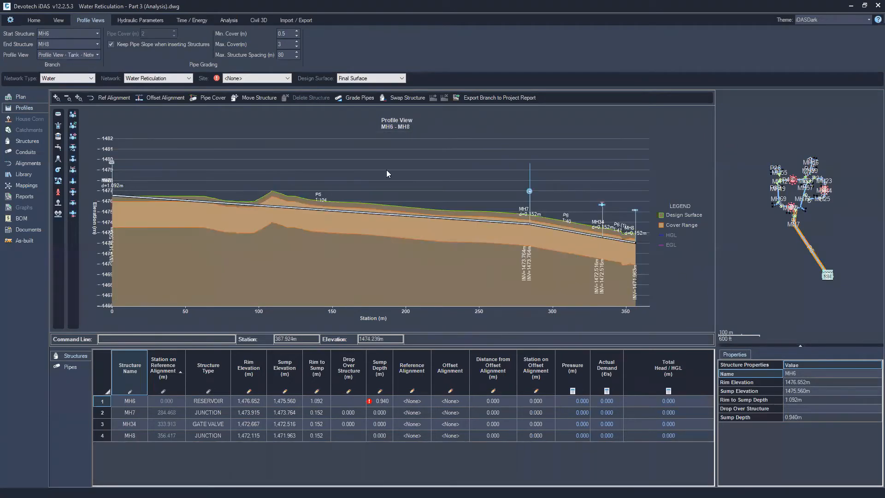
Open the reservoir structures list and rename the reservoir as RES
click(20, 98)
click(27, 142)
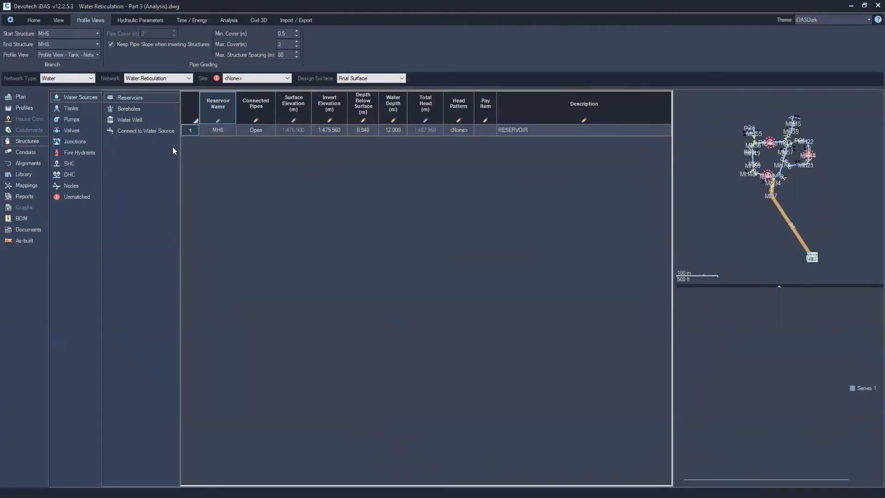
click(221, 131)
click(220, 131)
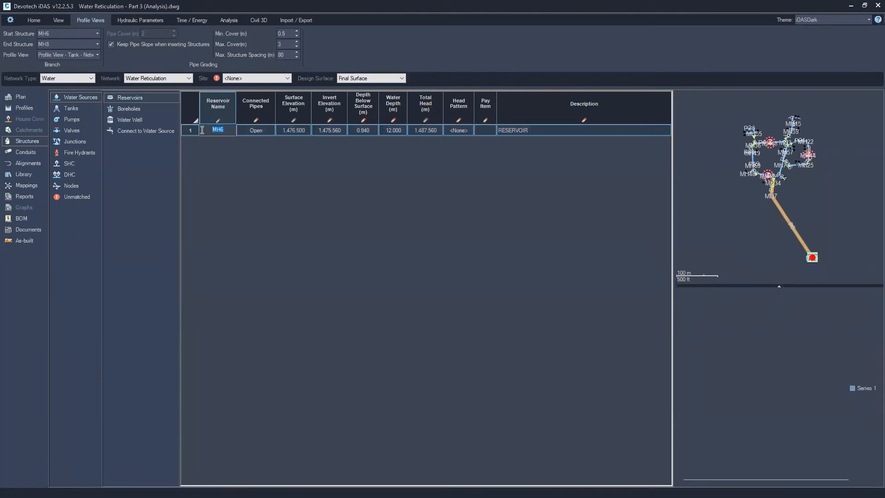
text(RES)
key(Return)
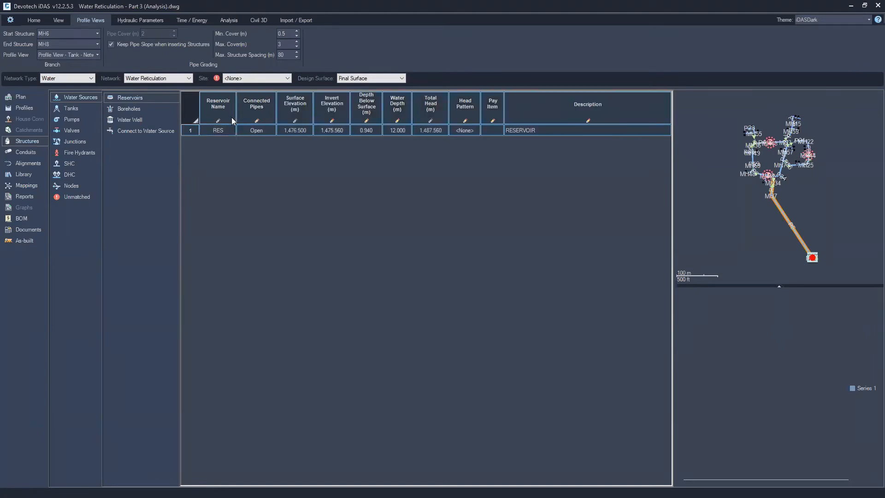
Set the reservoir's depth below surface to 0
click(355, 130)
click(356, 130)
text(0)
key(Return)
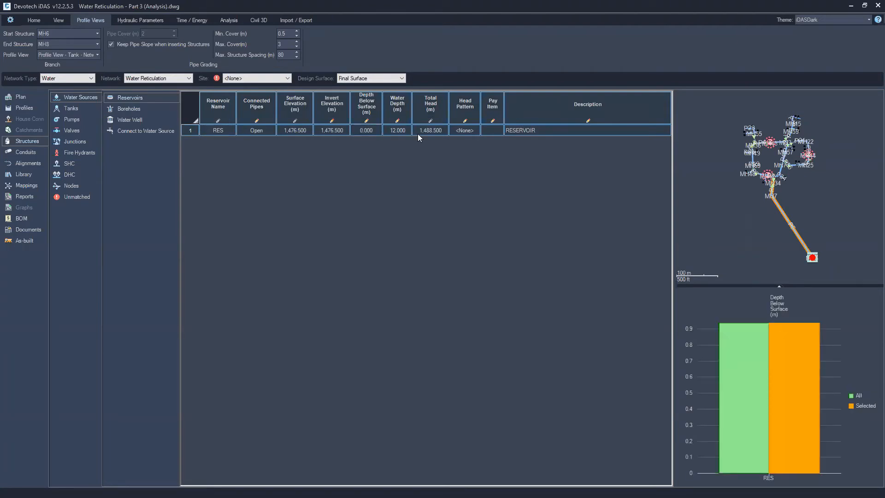
click(398, 131)
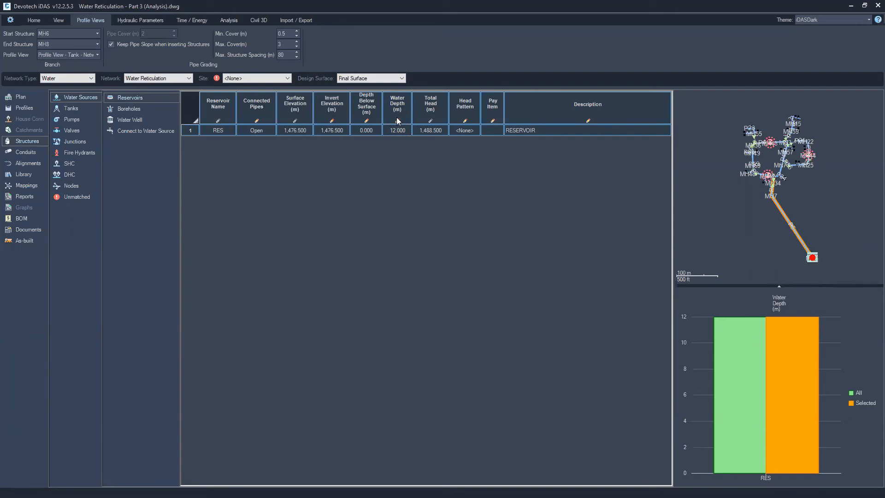
Review the tank, pump and gate valve structure lists
key(ctrl)
click(68, 110)
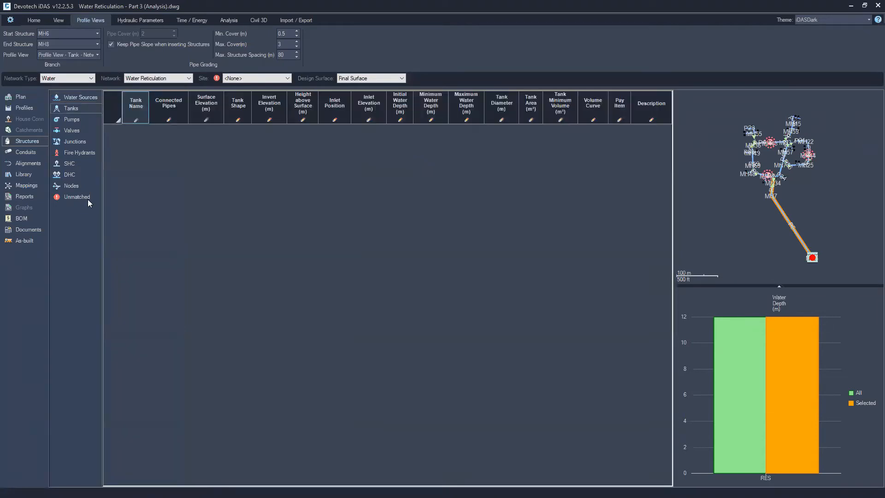
click(67, 120)
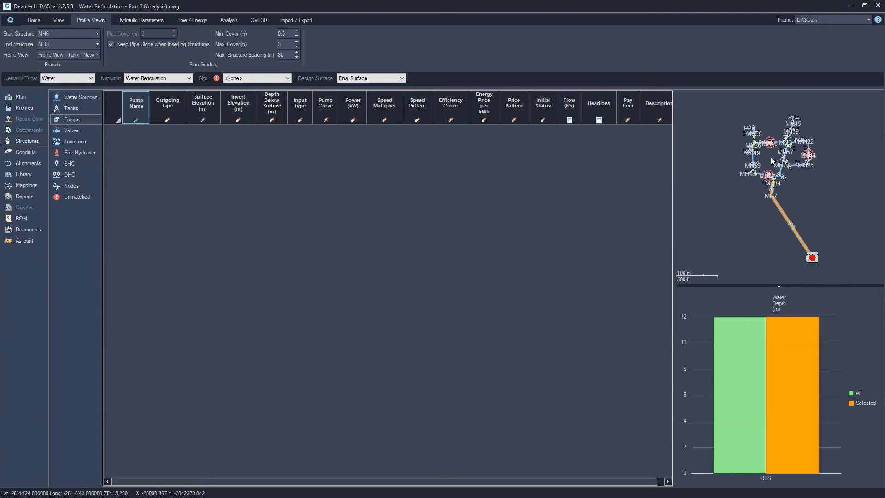
click(70, 133)
click(130, 185)
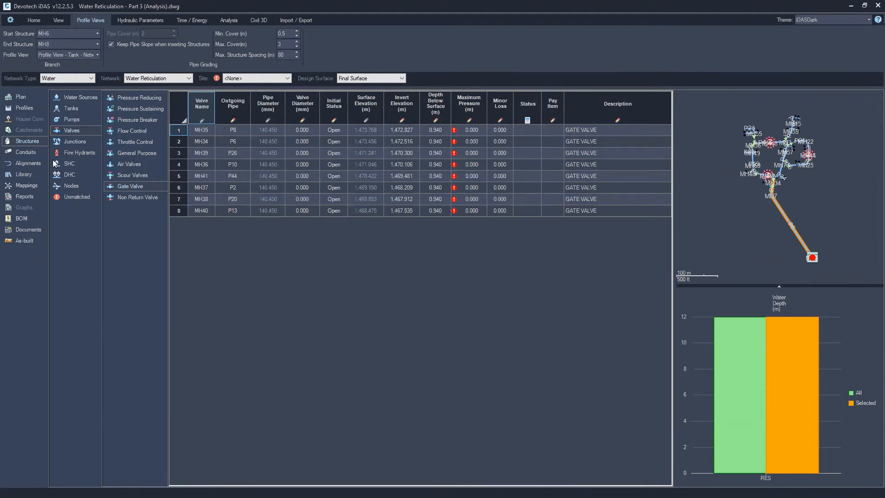
Set the demand of all three fire hydrants MH42, MH43 and MH44 to 25 l/s
click(87, 153)
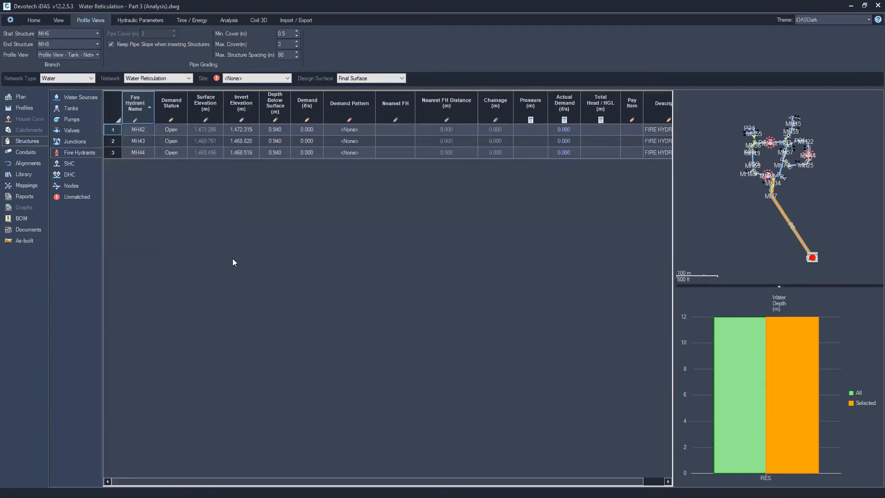
double_click(313, 127)
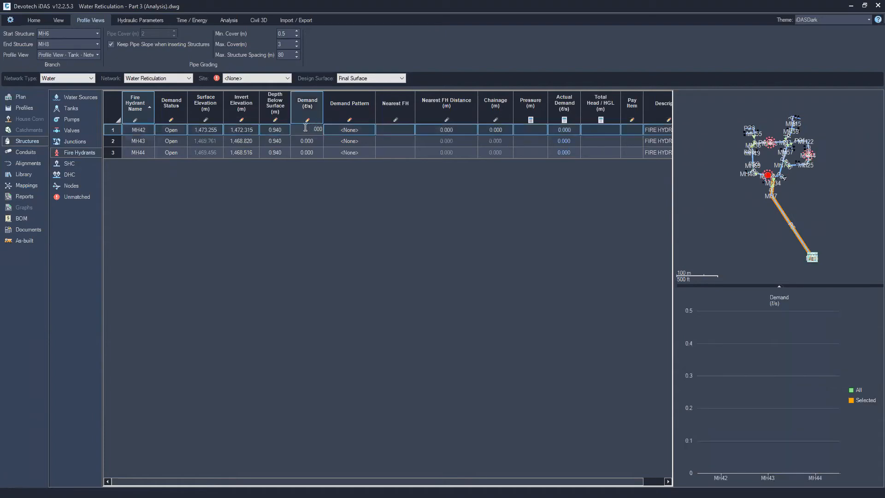
text(25)
double_click(304, 141)
text(25)
key(Return)
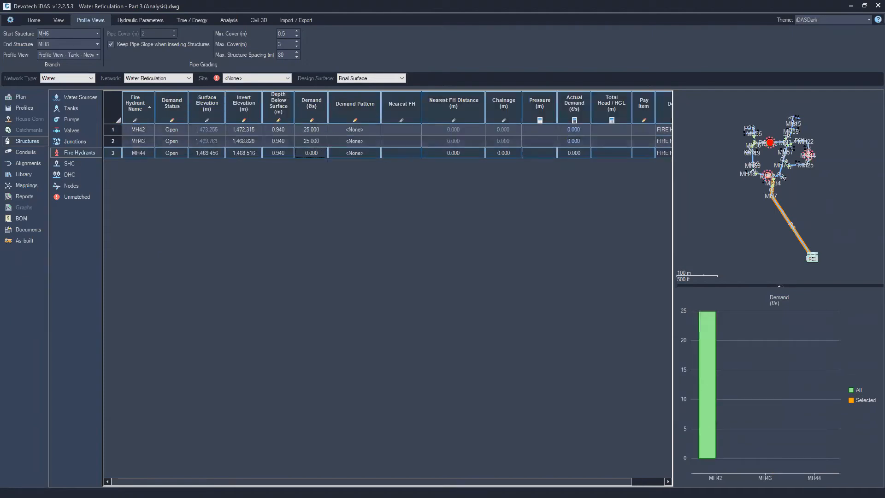
double_click(304, 152)
text(25)
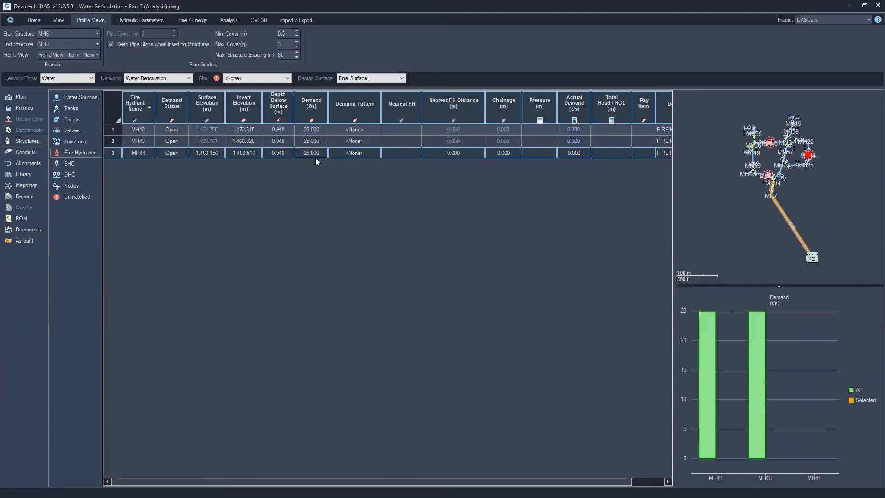
Set the demand of all single house connections to 0.065 l/s
click(70, 164)
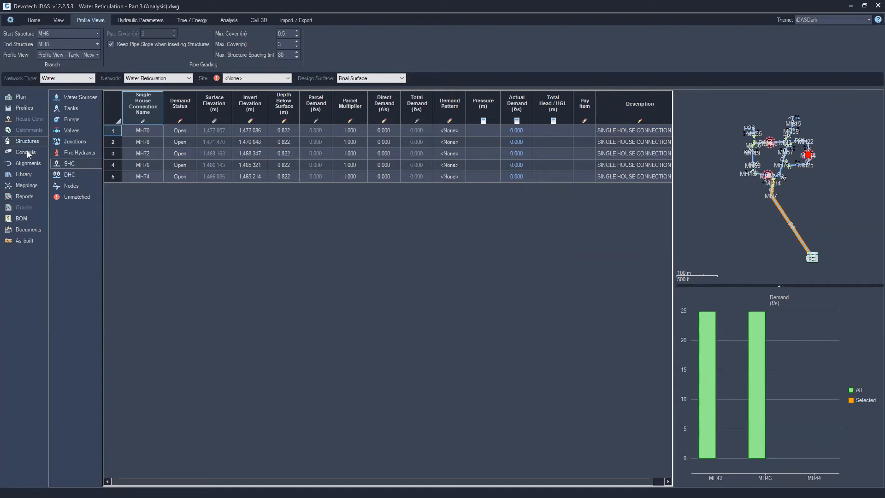
click(114, 112)
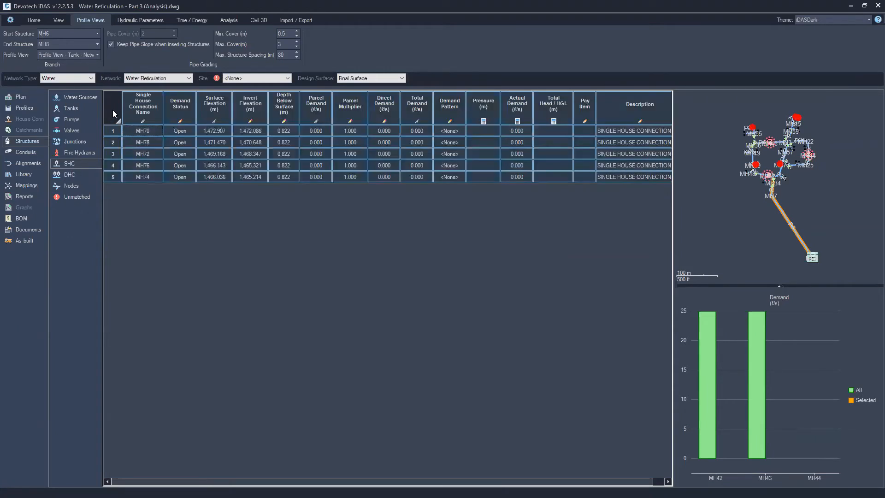
right_click(348, 132)
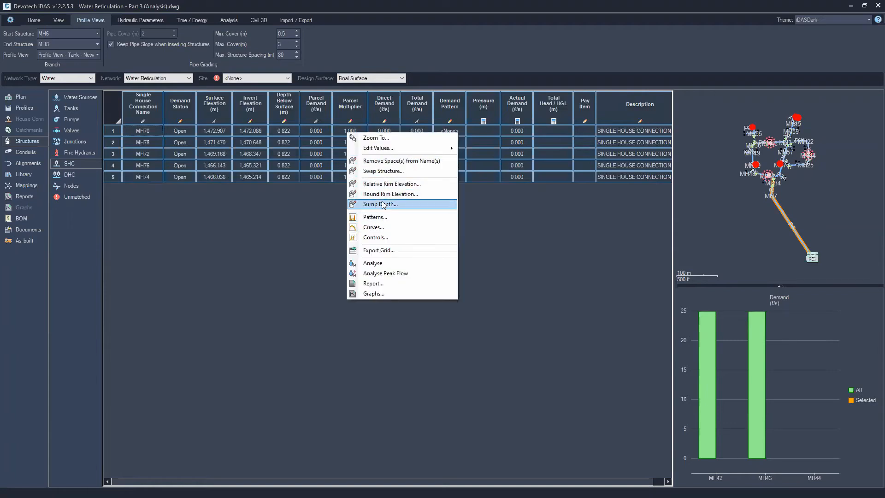
mouse_move(397, 148)
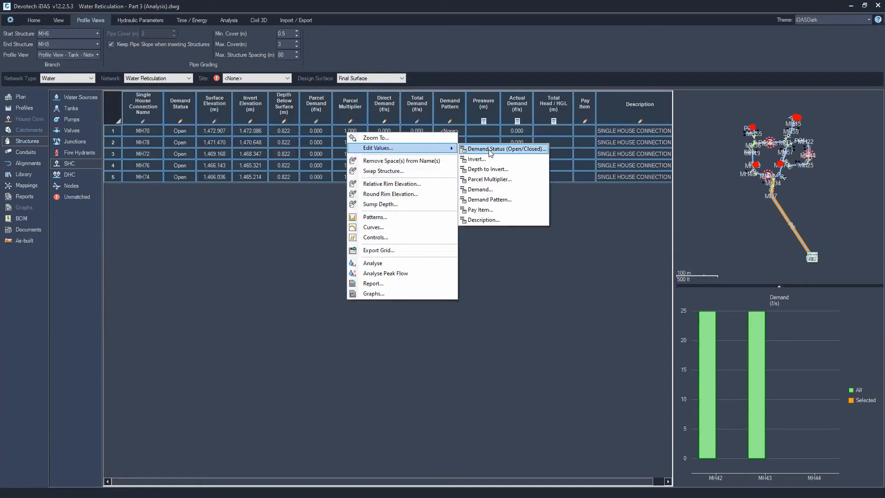
click(484, 188)
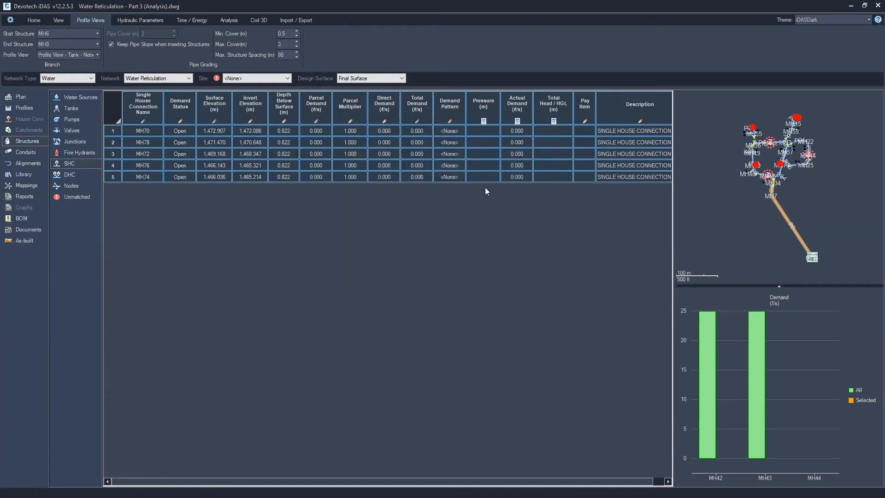
text(0.065)
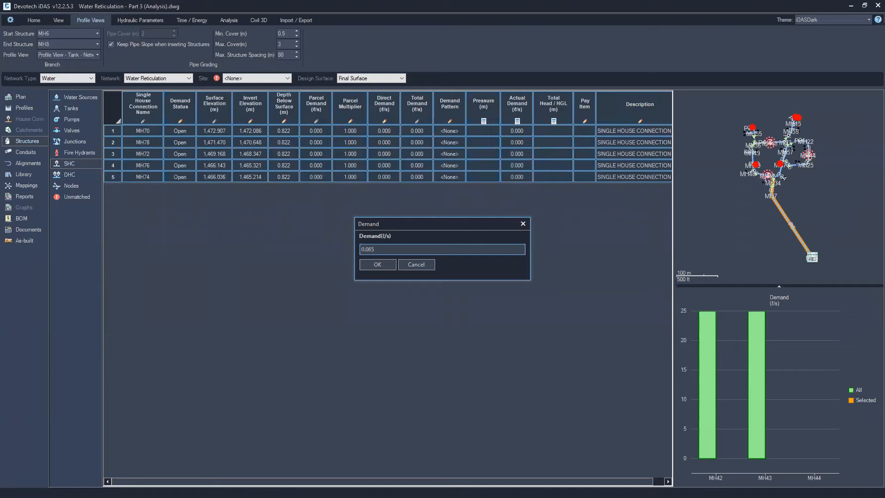
key(Return)
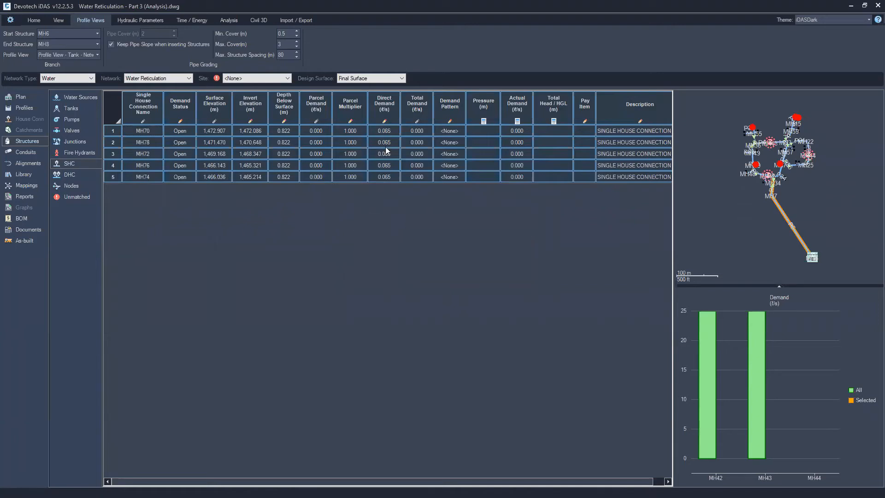
Set the demand of all double house connections to 0.13 l/s
click(83, 176)
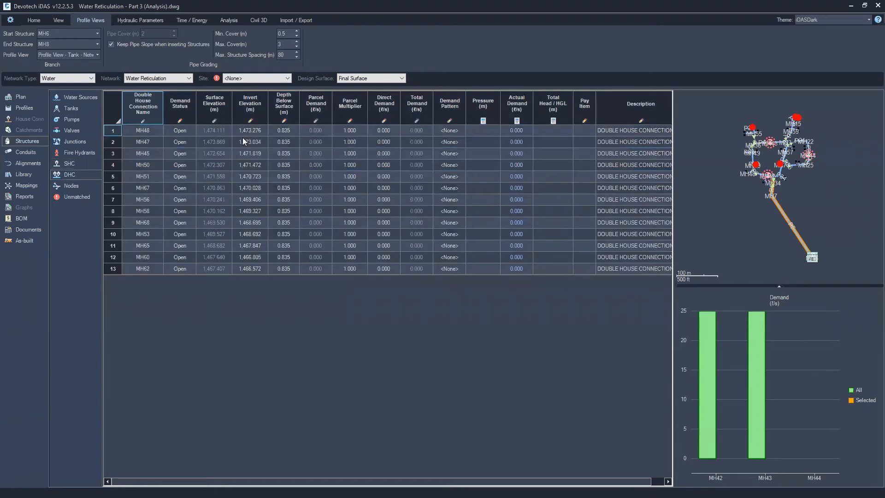
right_click(328, 137)
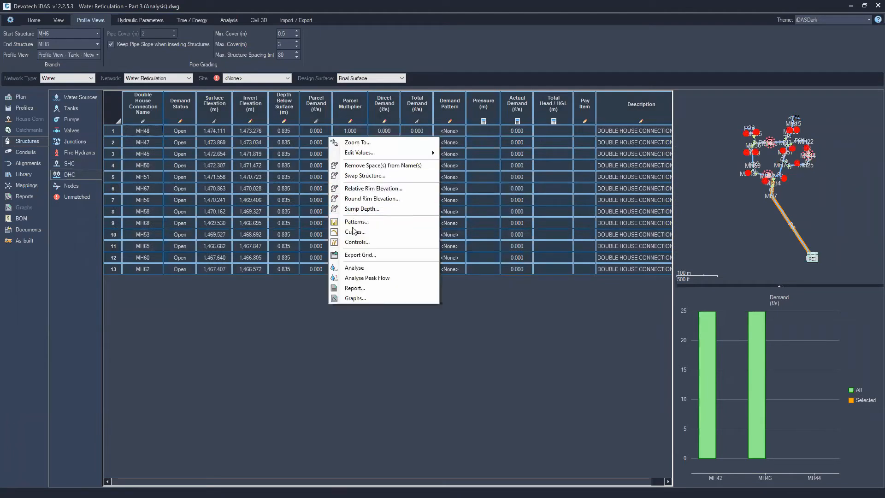
mouse_move(368, 156)
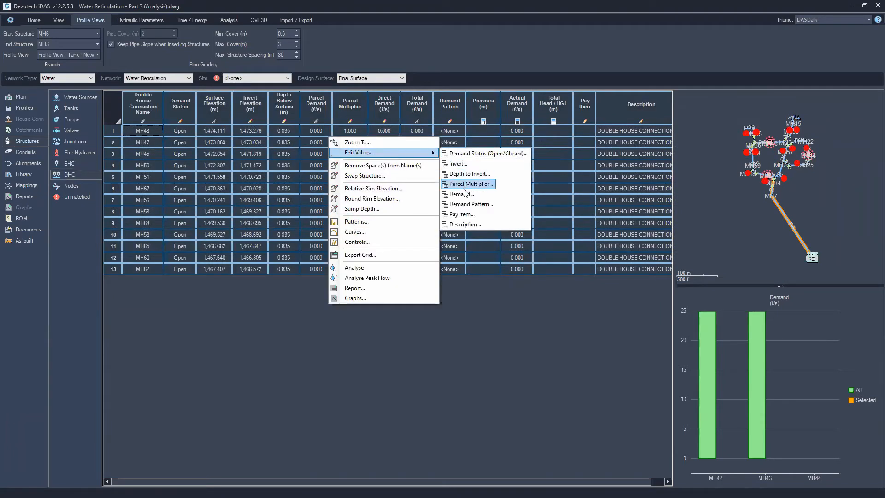
click(452, 199)
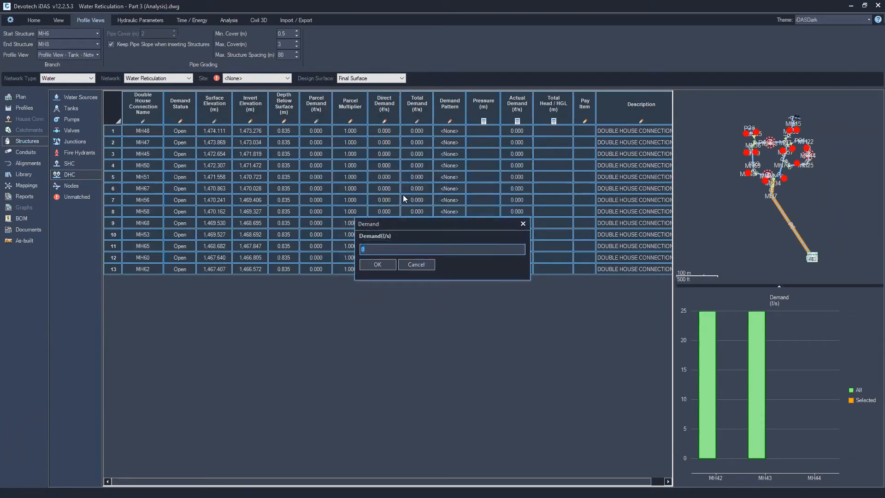
text(0.13)
key(Return)
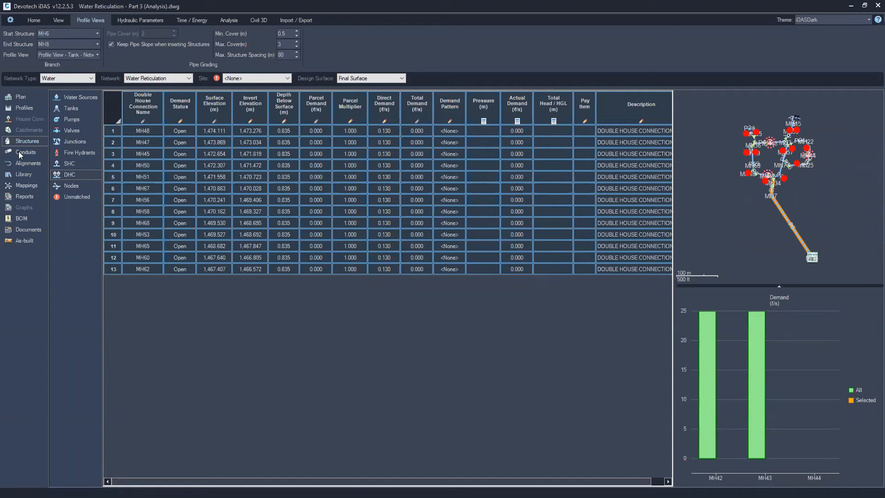
Set the Darcy-Weisbach roughness coefficient of all pipes to 0.0015
click(26, 165)
click(24, 176)
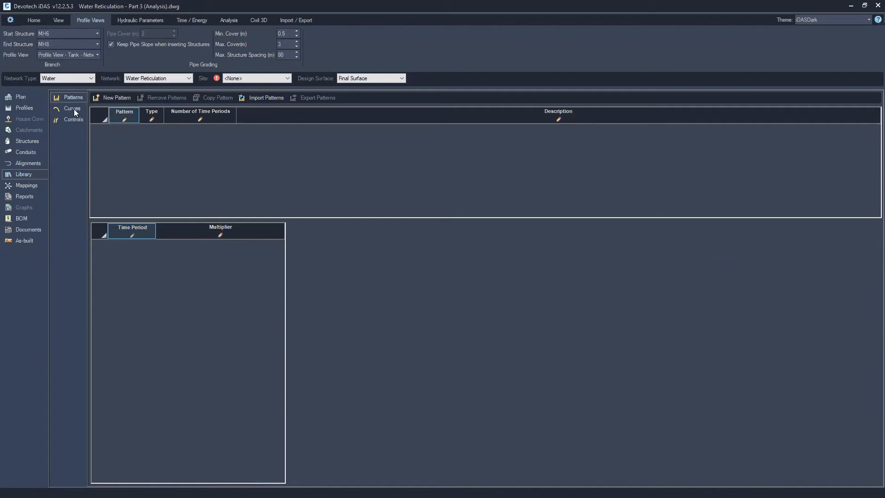
click(23, 152)
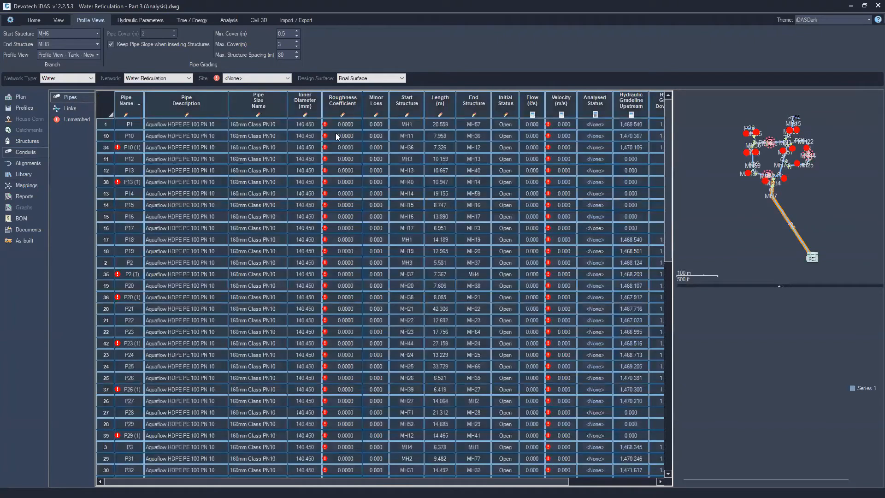
right_click(350, 125)
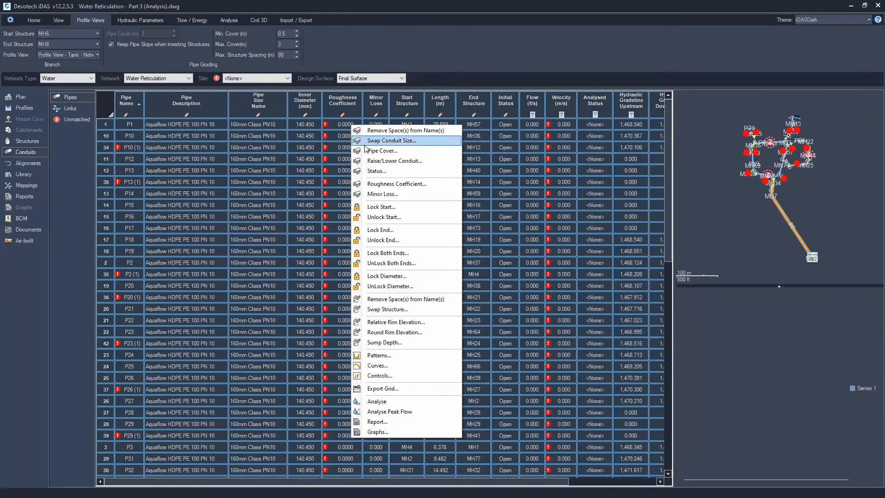
click(388, 185)
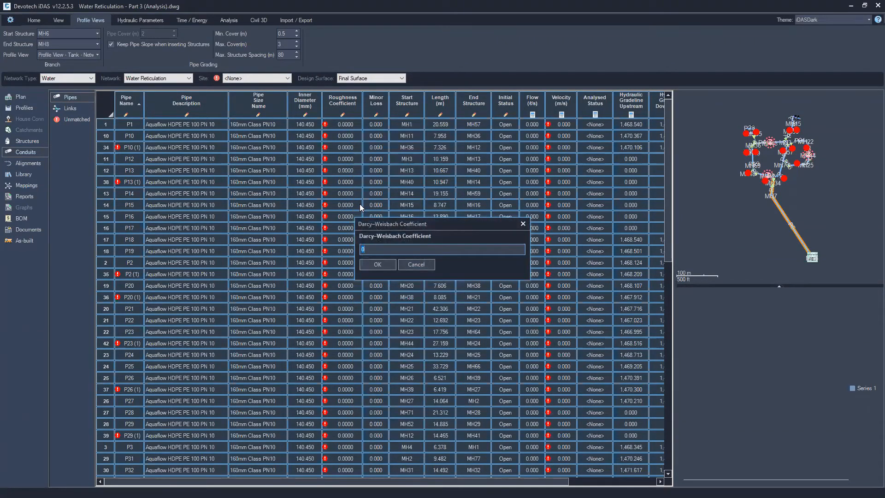
text(0.0015)
key(Return)
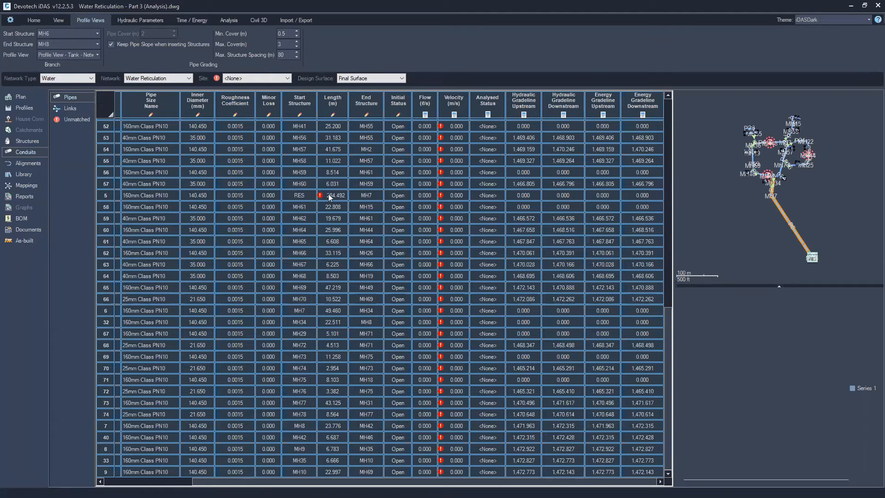
Review the hydraulic parameters and the time and energy analysis settings
click(136, 18)
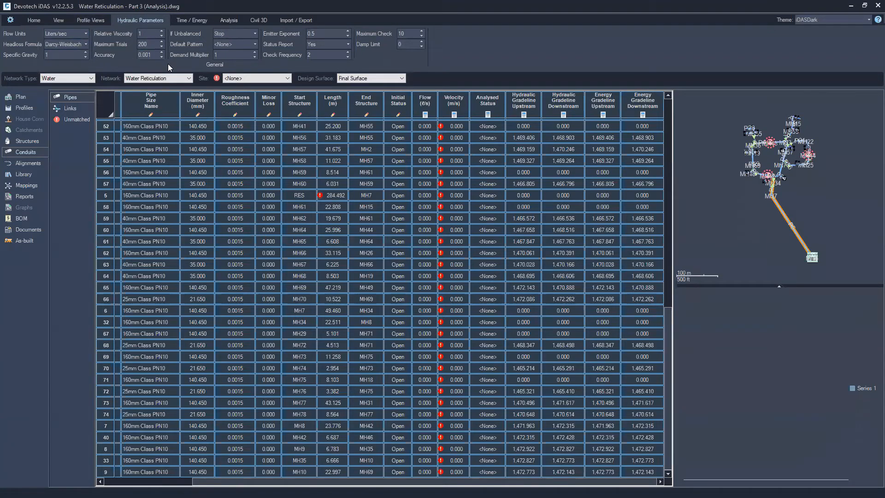
click(201, 20)
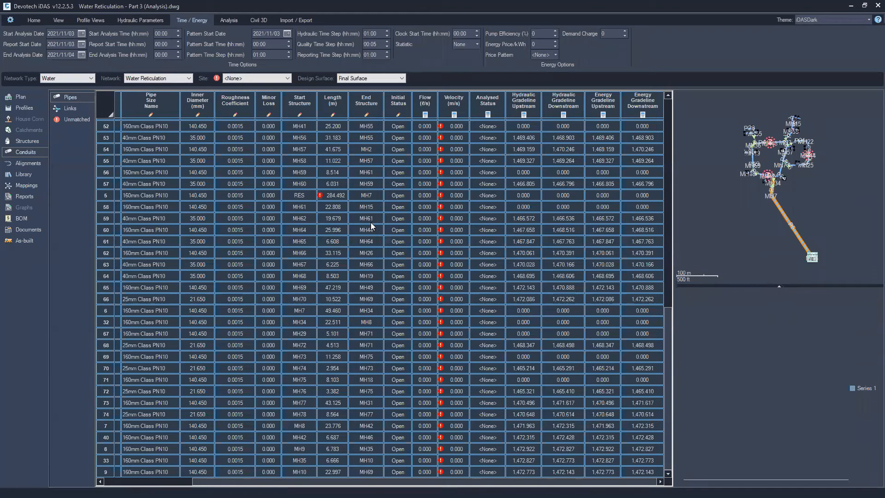
scroll(370, 222, up, 10)
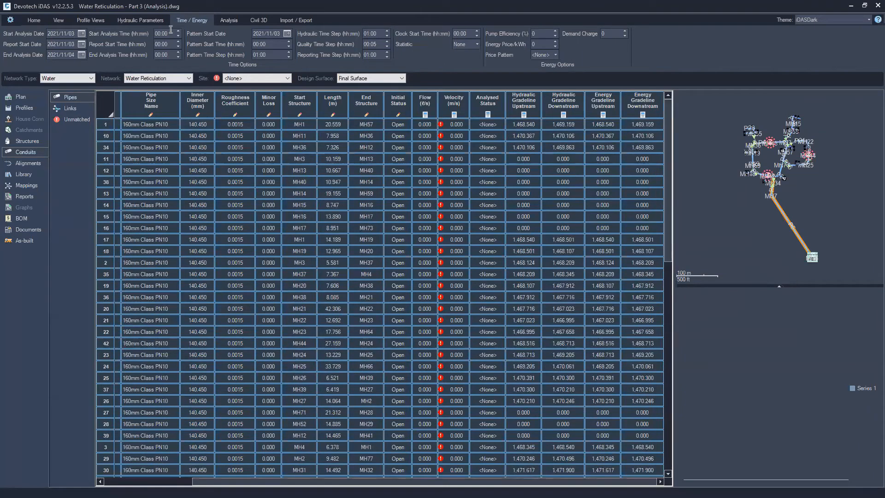
double_click(177, 53)
click(82, 55)
click(68, 84)
click(178, 52)
Run a Peak Flow analysis on the Water Reticulation network and acknowledge the warning
click(223, 20)
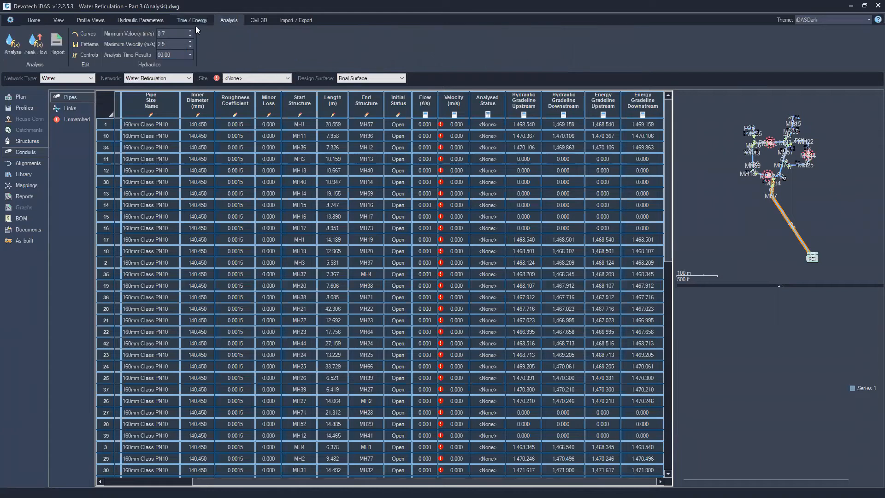
click(39, 45)
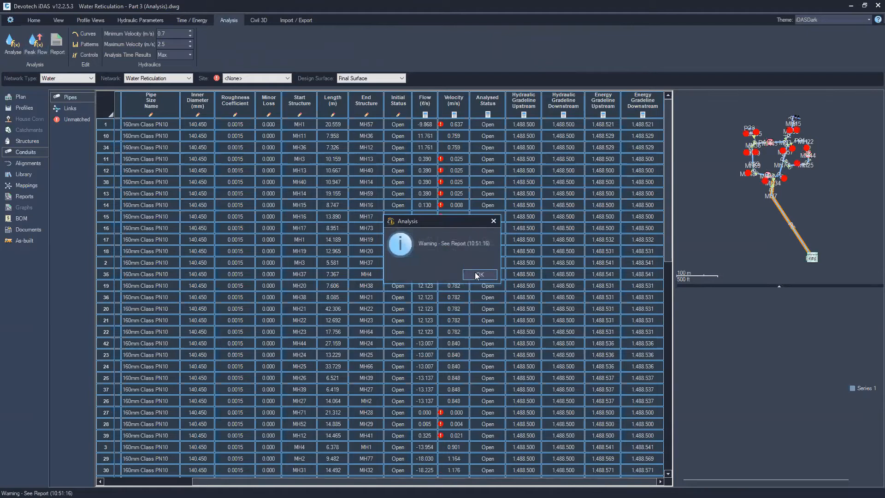
click(475, 276)
Open the analysis report and examine the node demands, pressures and link flows for the first hour
click(55, 43)
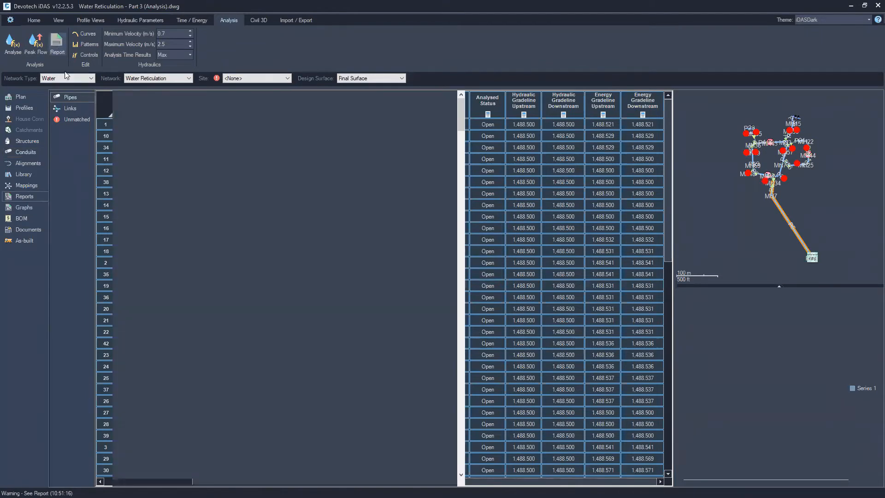
scroll(215, 311, down, 1)
scroll(215, 312, down, 10)
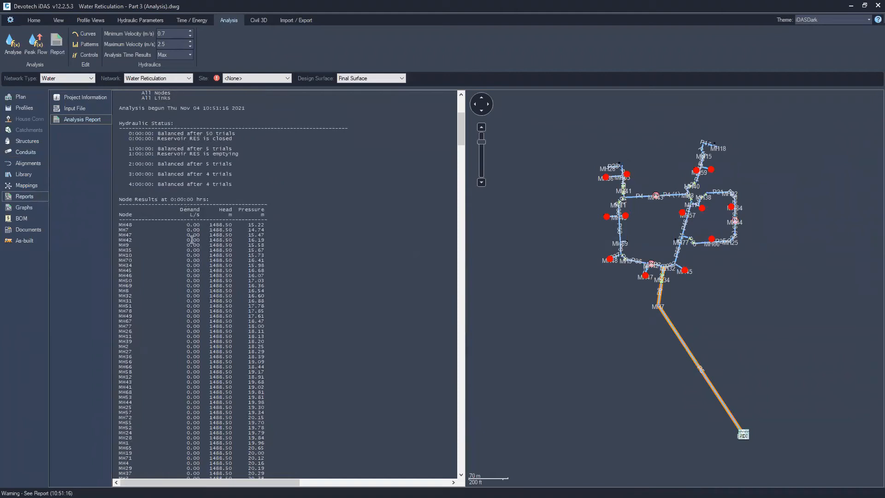
scroll(196, 258, down, 5)
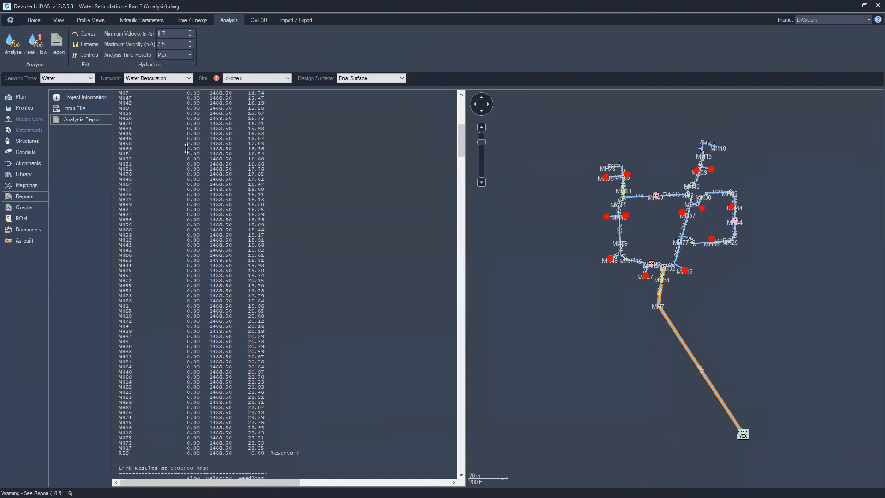
scroll(189, 115, down, 2)
scroll(187, 428, down, 10)
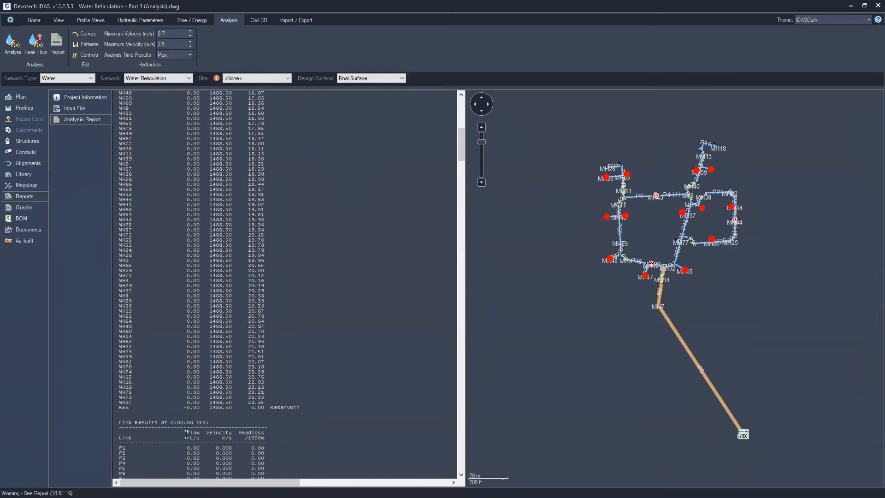
scroll(188, 428, down, 20)
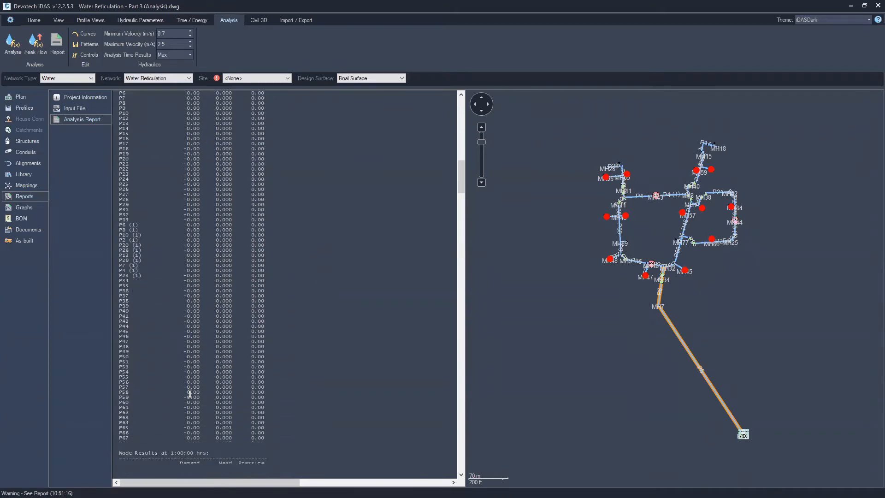
scroll(187, 368, down, 15)
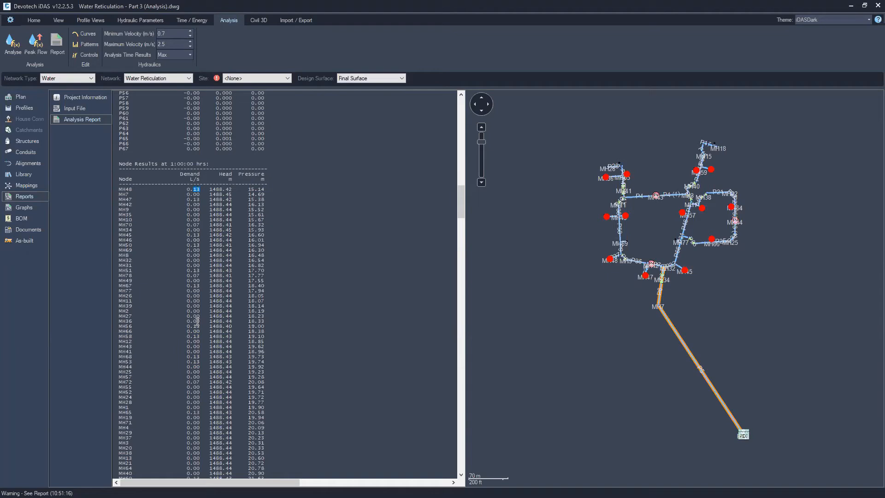
scroll(197, 323, down, 8)
drag(196, 392, 200, 392)
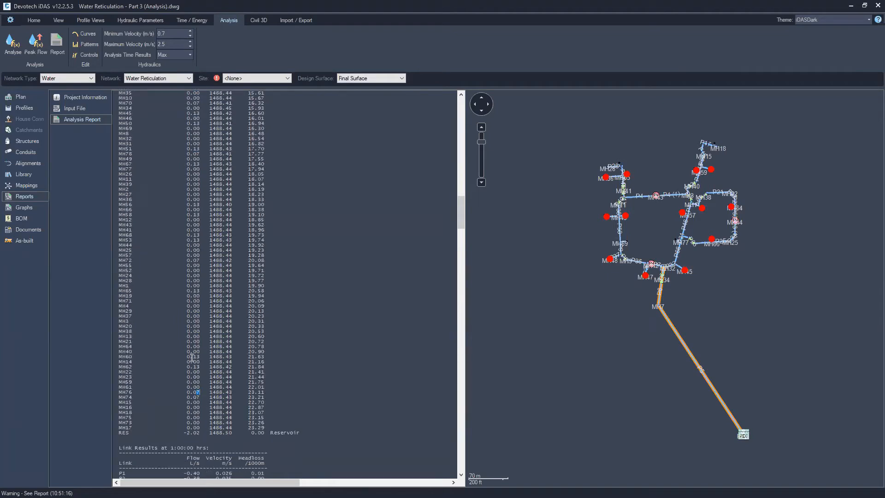
drag(194, 356, 212, 357)
scroll(196, 375, down, 1)
scroll(196, 375, down, 3)
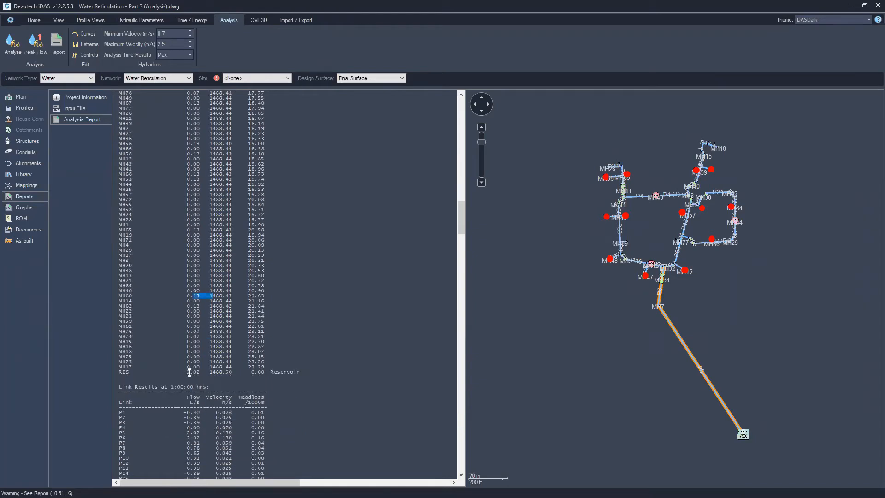
drag(185, 372, 219, 399)
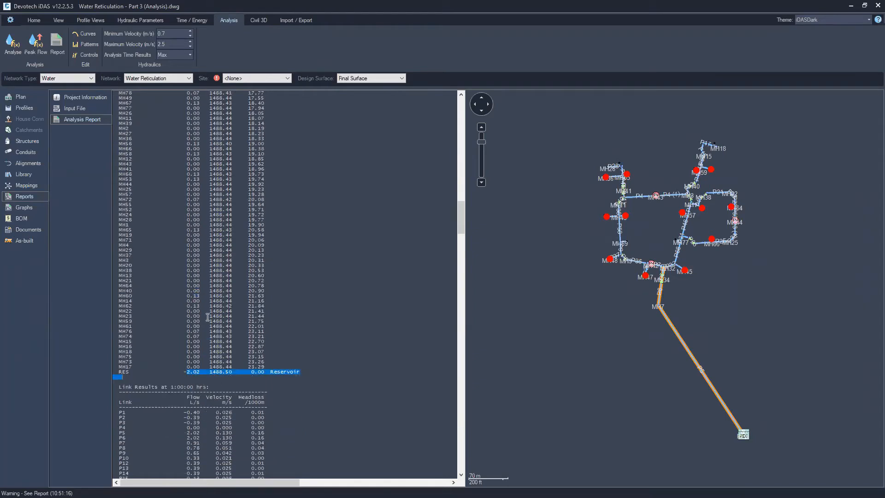
scroll(208, 319, down, 4)
click(189, 311)
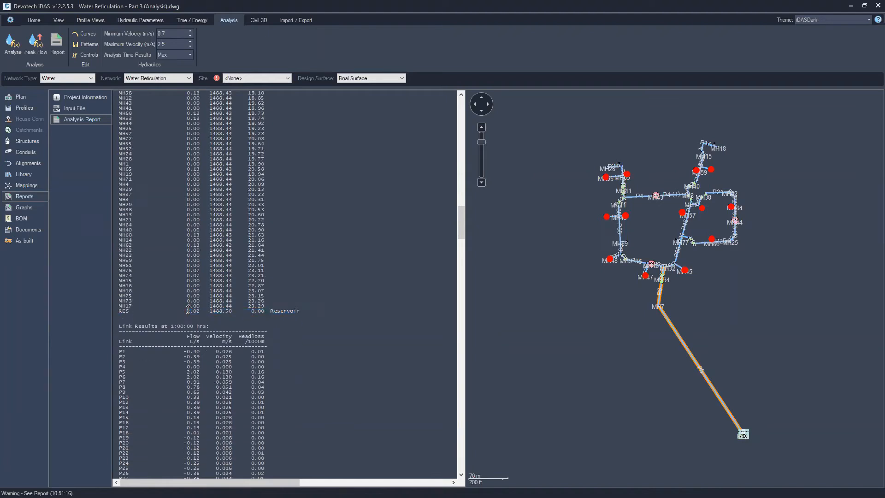
drag(200, 312, 192, 311)
scroll(214, 216, down, 9)
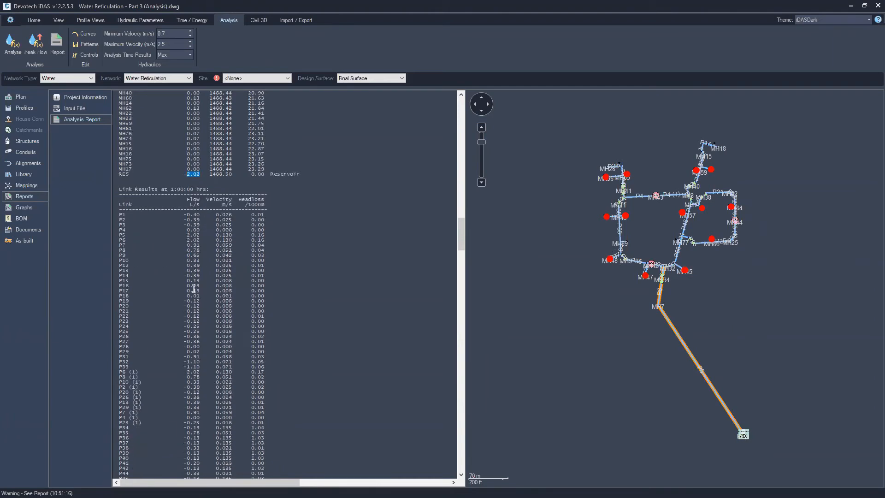
scroll(194, 289, down, 13)
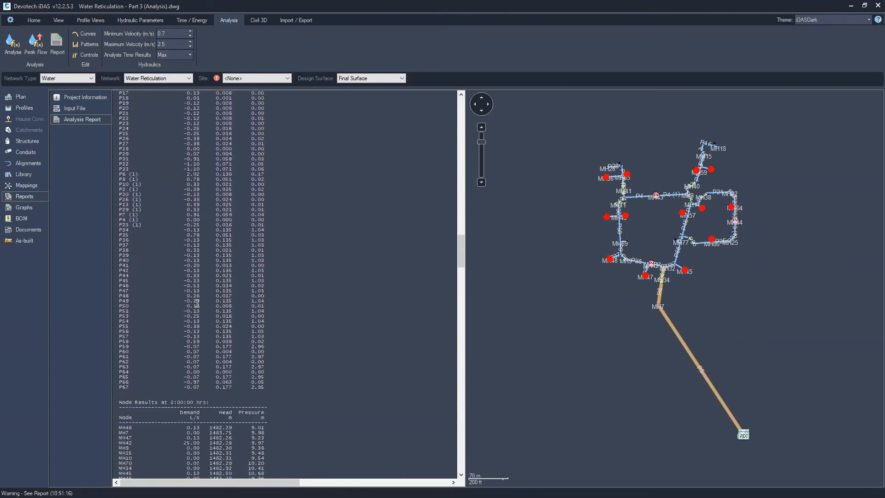
scroll(197, 303, down, 5)
scroll(197, 303, up, 2)
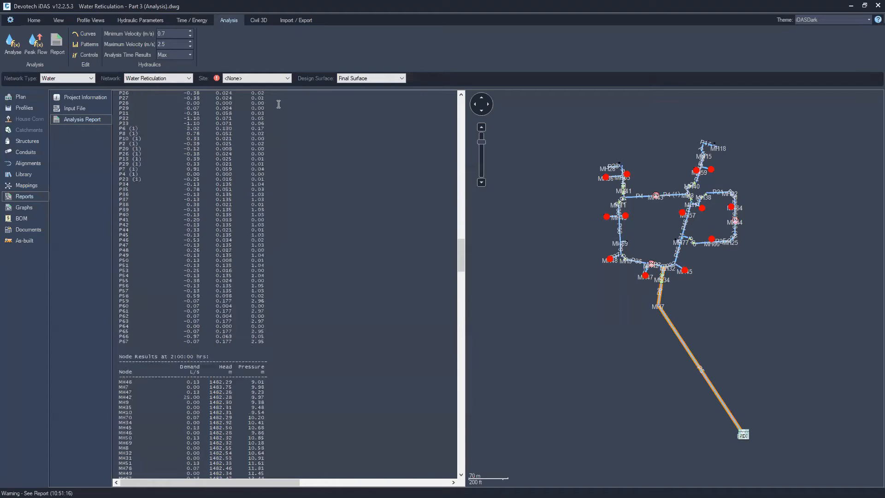
scroll(252, 279, down, 11)
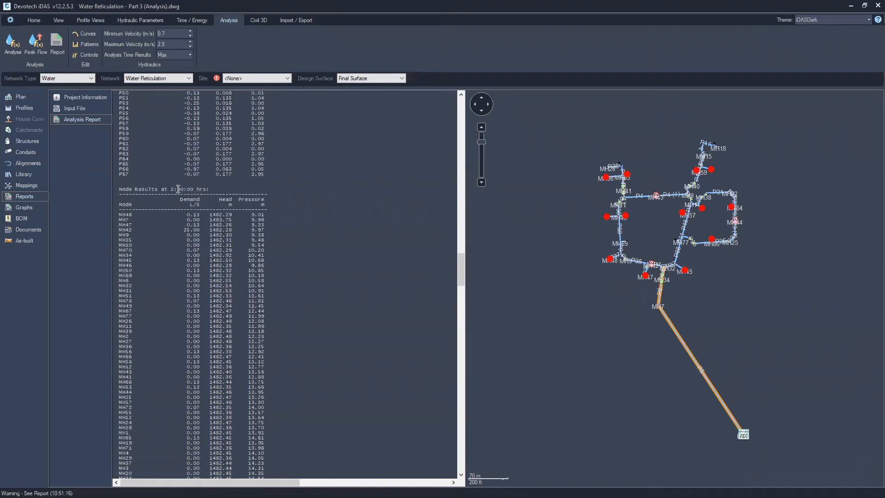
Examine the report's node and link results for the later time steps, including the hydrant demands
double_click(186, 226)
mouse_move(194, 225)
mouse_down()
mouse_move(204, 225)
mouse_move(198, 230)
mouse_up()
scroll(195, 316, down, 20)
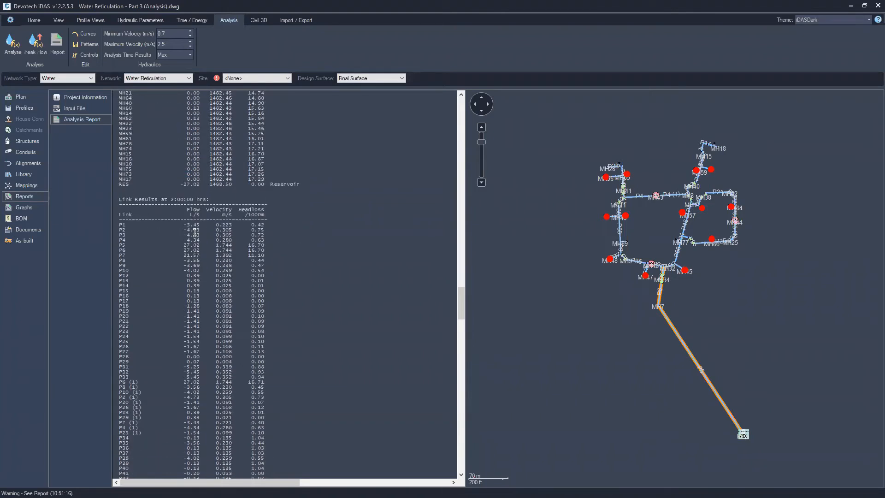
scroll(201, 337, down, 16)
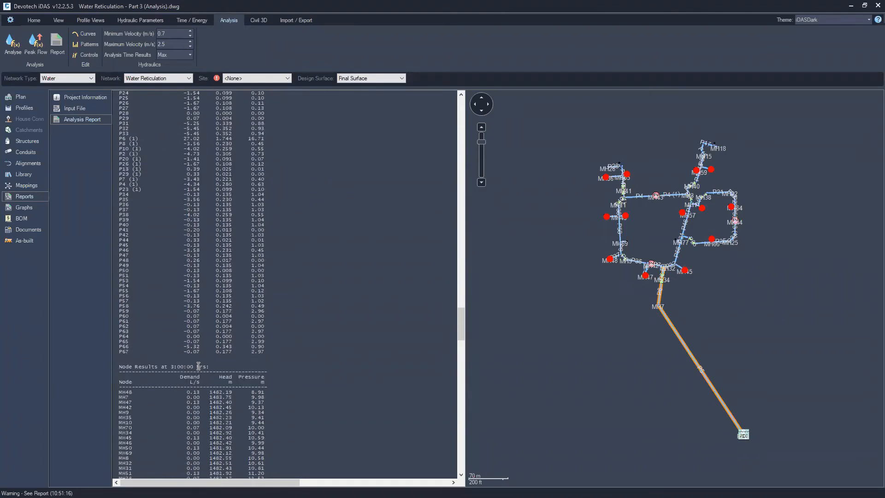
scroll(199, 364, up, 1)
scroll(189, 360, down, 11)
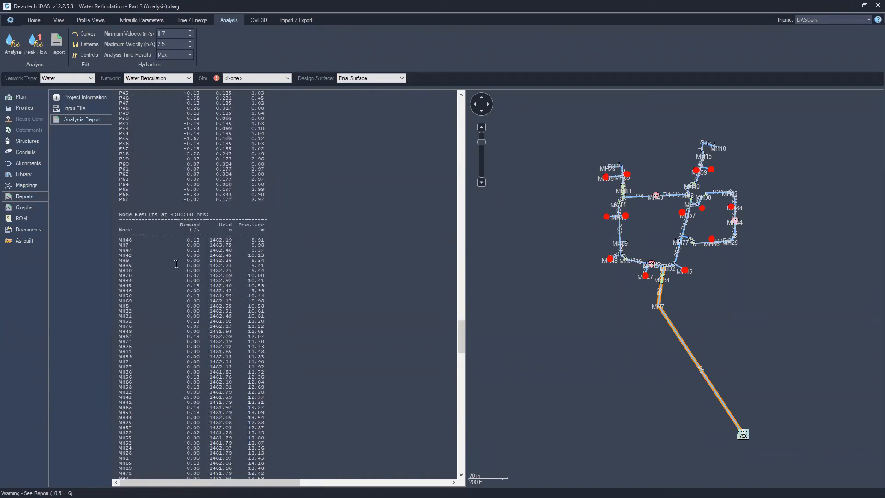
scroll(199, 216, down, 3)
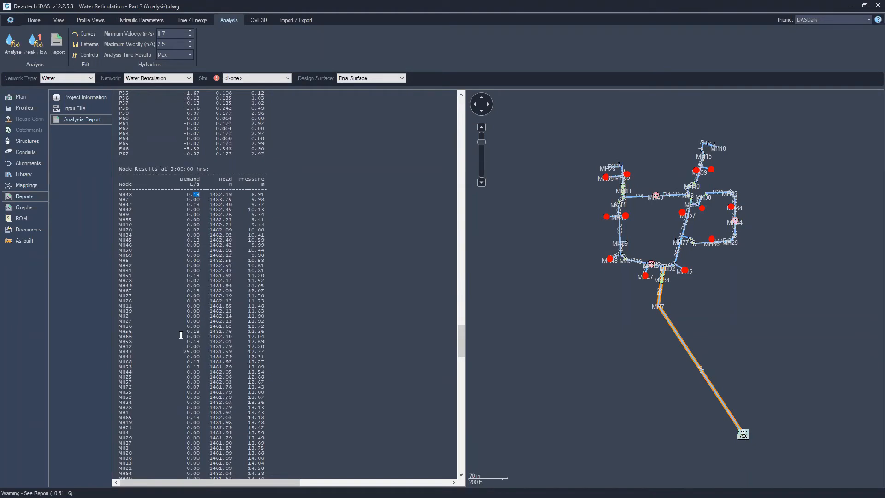
drag(181, 352, 203, 352)
drag(117, 351, 202, 351)
click(201, 350)
scroll(197, 382, down, 20)
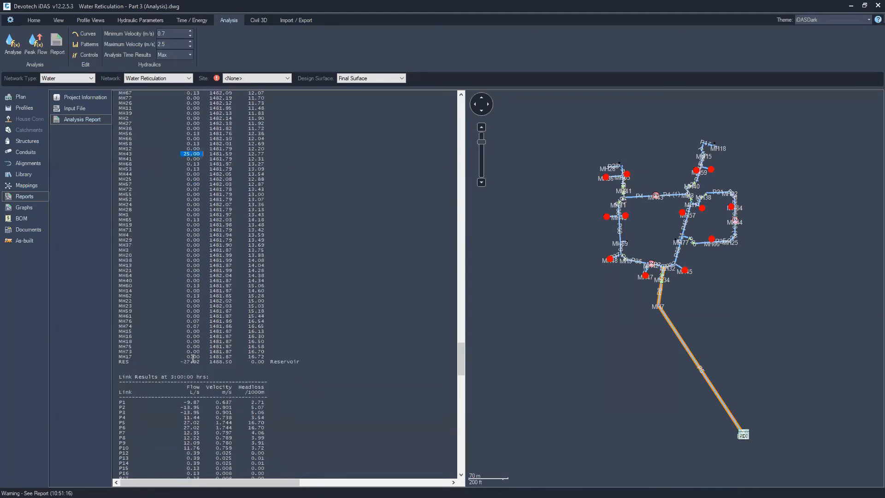
scroll(192, 349, down, 1)
scroll(199, 357, down, 12)
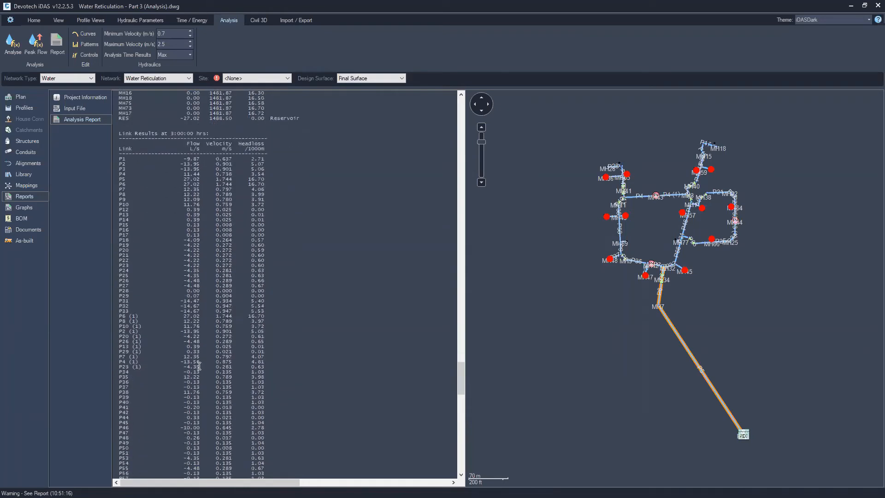
scroll(249, 423, down, 13)
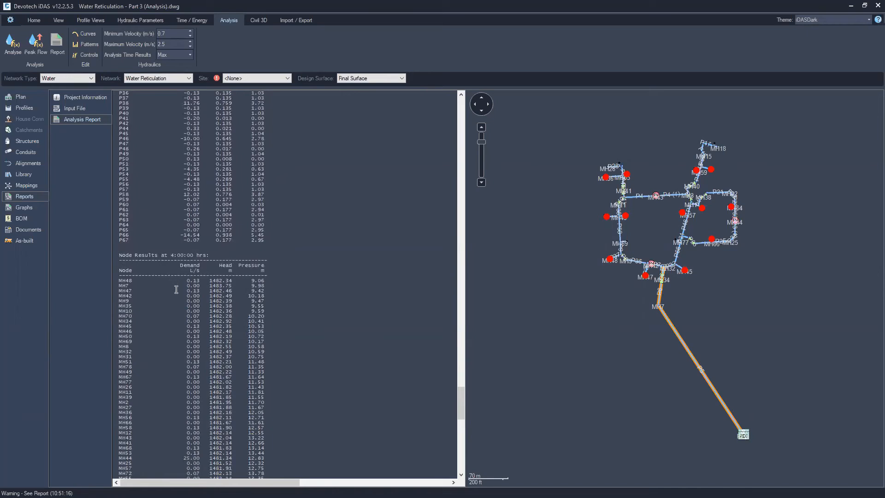
scroll(176, 306, down, 3)
drag(193, 235, 210, 239)
drag(183, 412, 193, 413)
scroll(205, 415, down, 18)
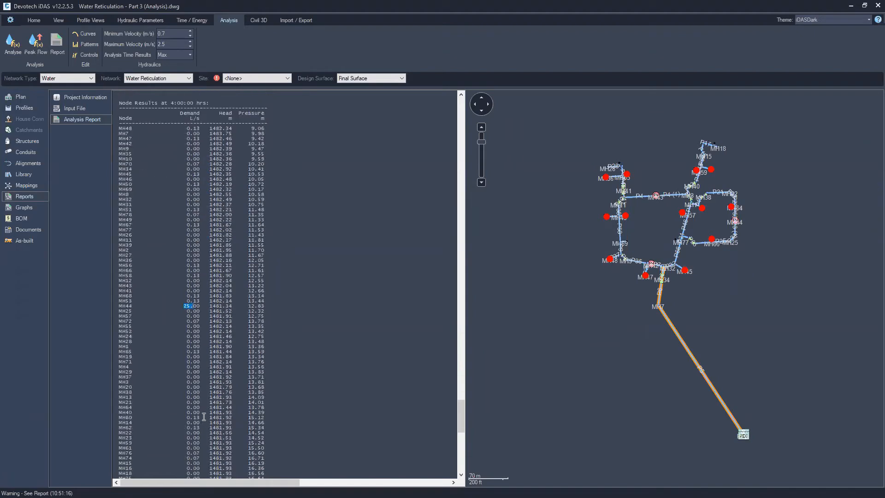
scroll(200, 385, down, 18)
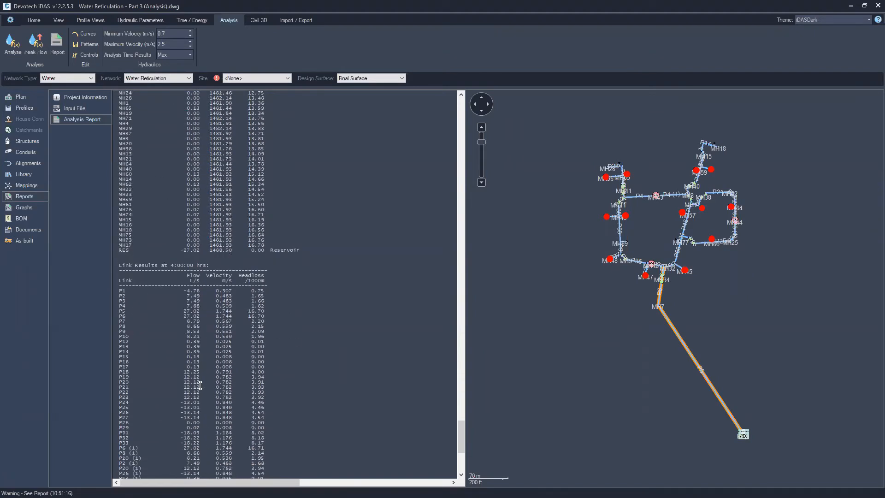
scroll(197, 355, up, 17)
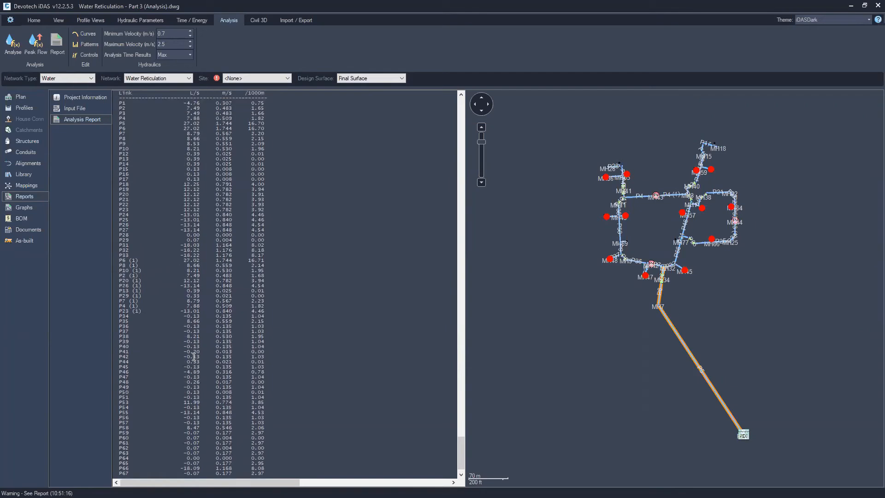
scroll(192, 319, up, 3)
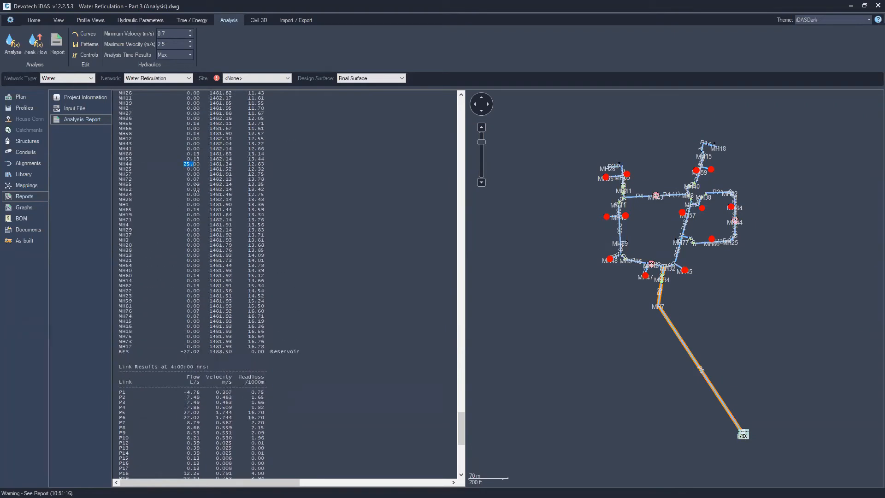
Open the library patterns and inspect the time multipliers of each peak-flow-generated demand pattern
click(303, 173)
click(26, 175)
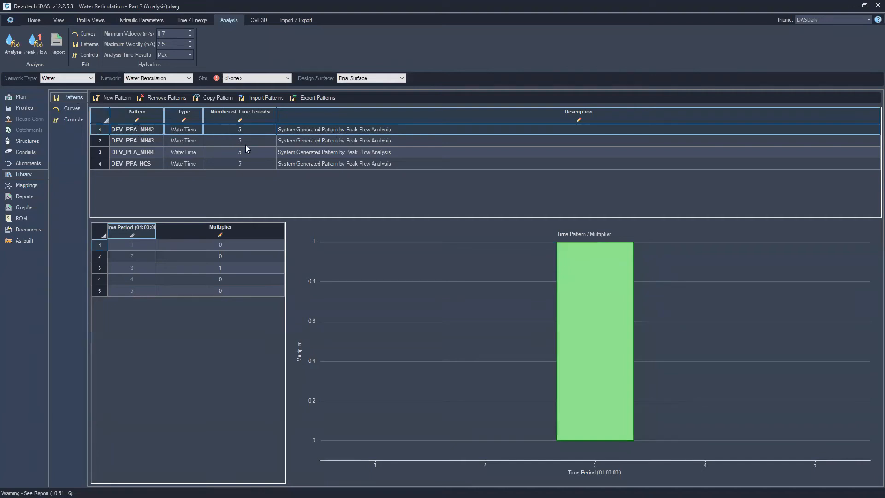
click(142, 141)
click(139, 153)
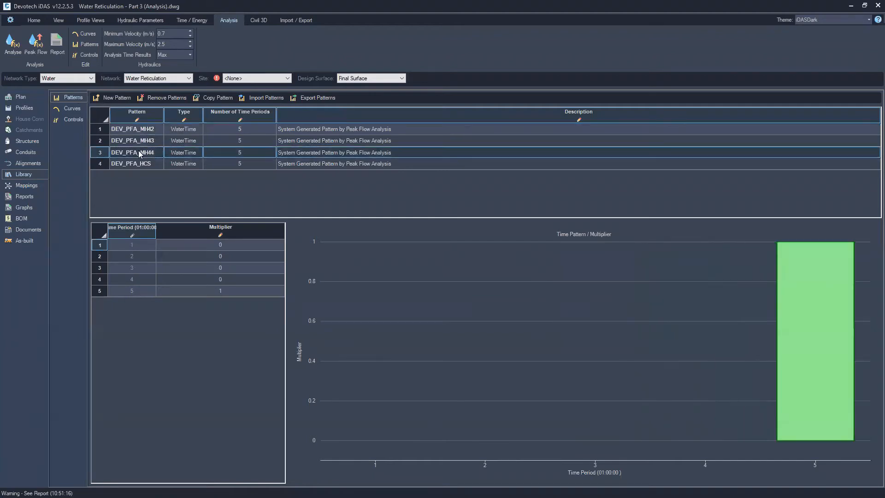
click(143, 164)
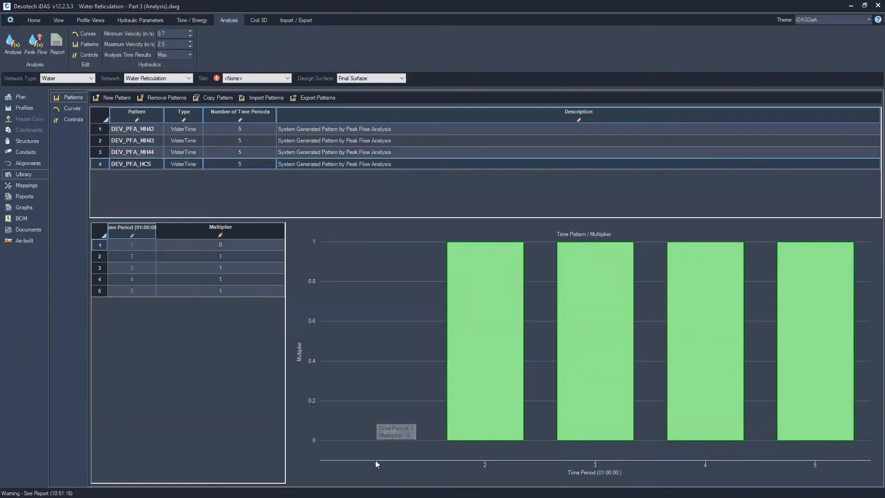
click(144, 248)
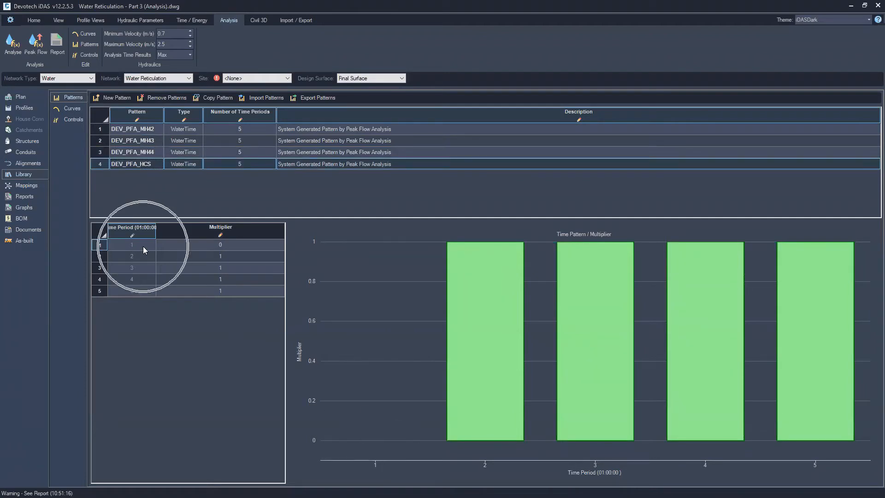
click(231, 246)
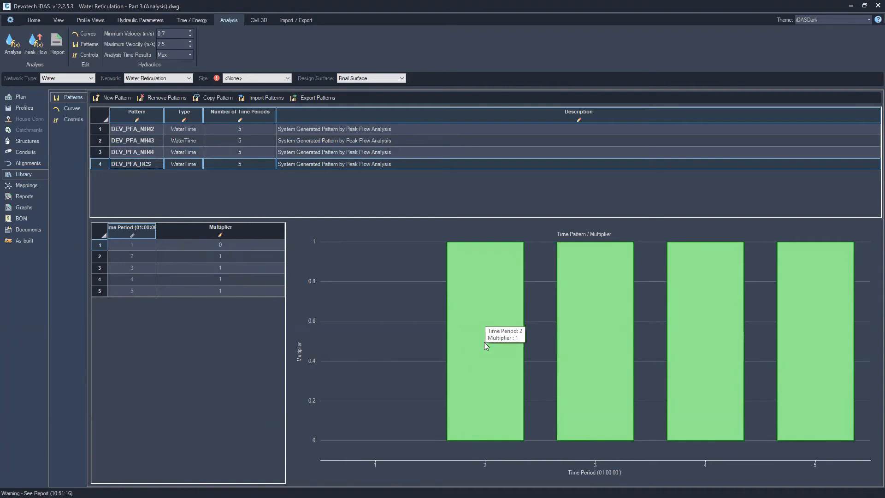
click(804, 362)
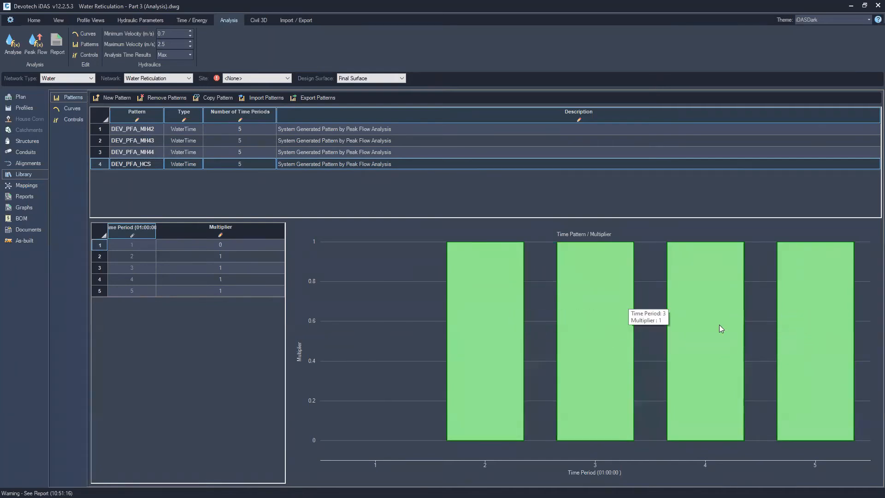
click(122, 128)
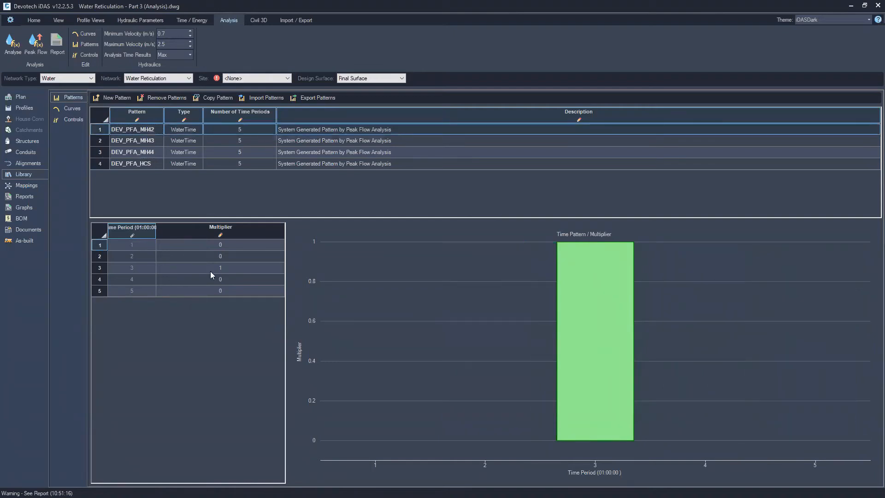
Compare the time multipliers of the four peak-flow-generated patterns by switching between them repeatedly
click(152, 142)
click(144, 155)
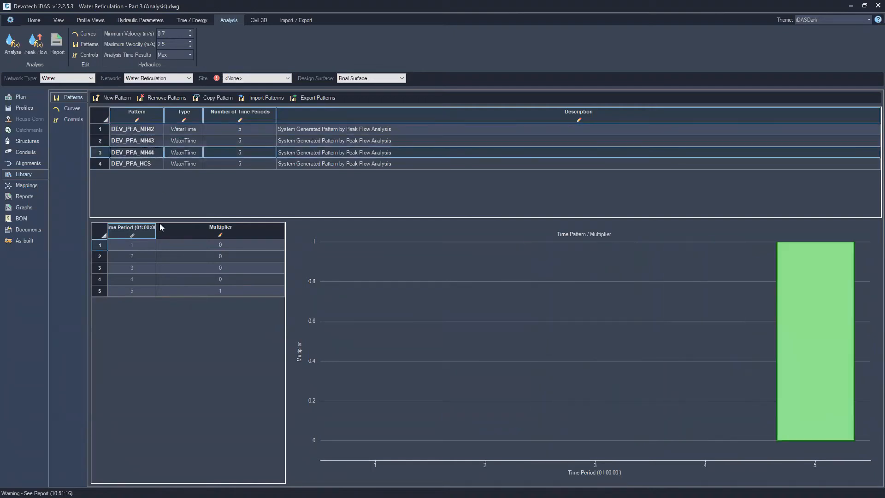
click(134, 129)
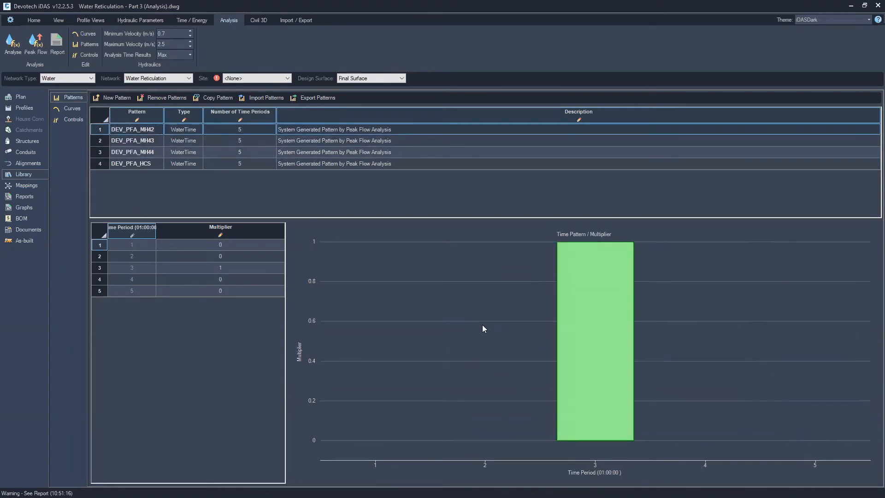
mouse_move(571, 329)
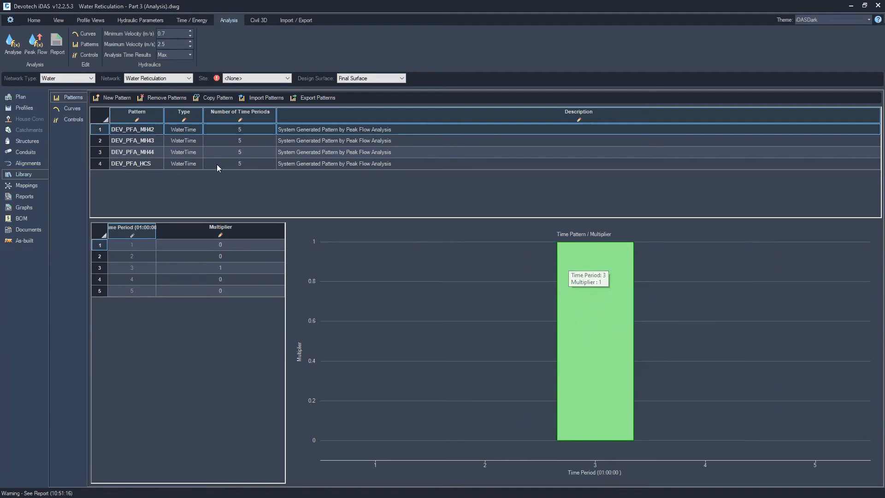
click(146, 141)
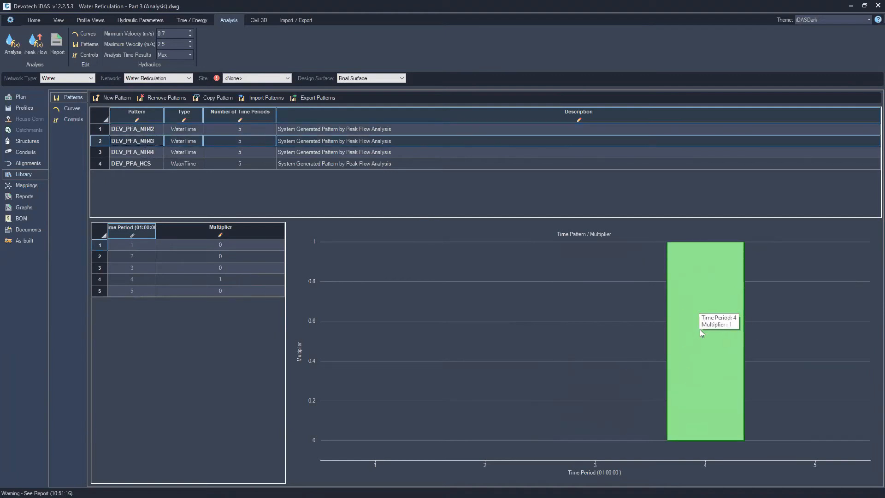
click(131, 153)
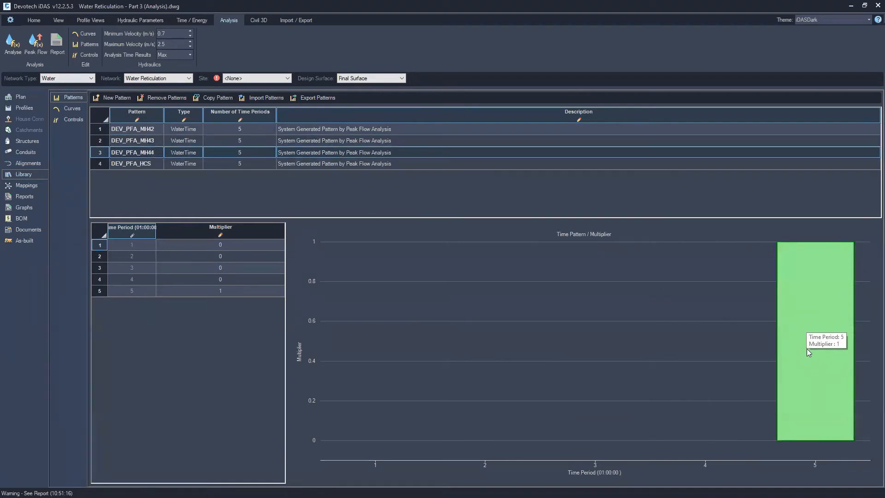
click(136, 164)
click(135, 150)
click(137, 140)
click(139, 131)
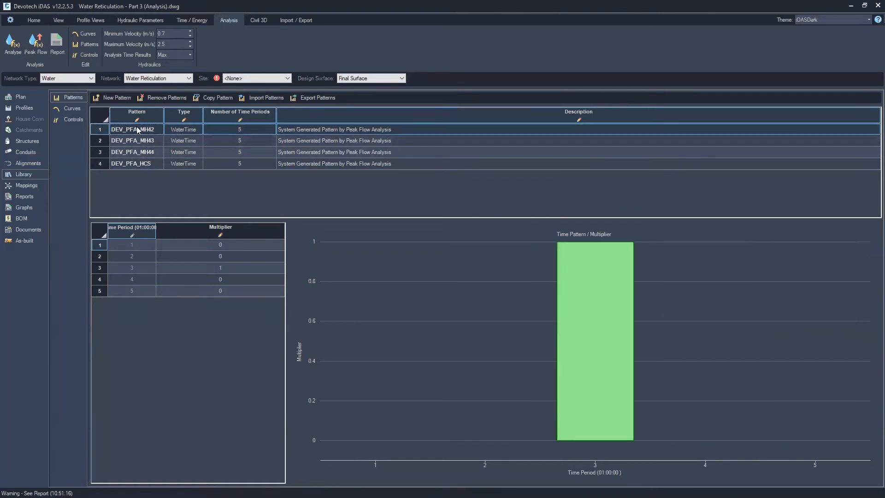
click(142, 165)
click(143, 155)
click(145, 142)
click(148, 130)
click(148, 165)
click(154, 129)
click(149, 141)
click(152, 164)
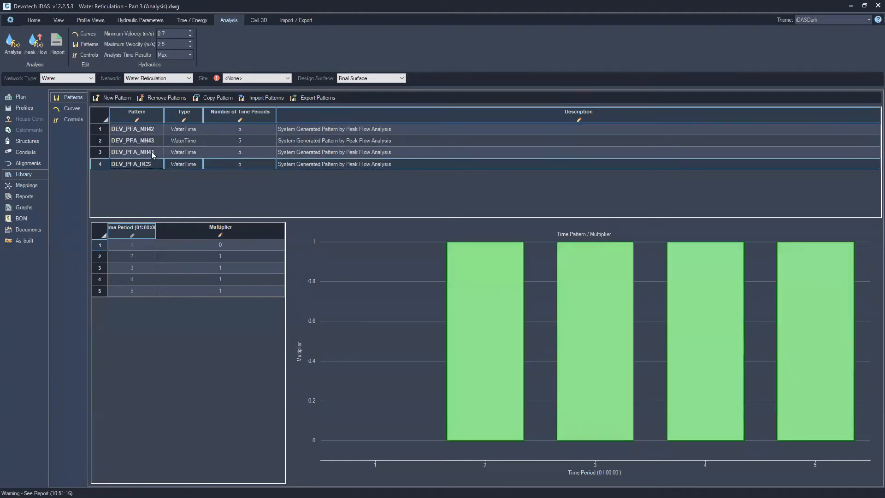
click(148, 131)
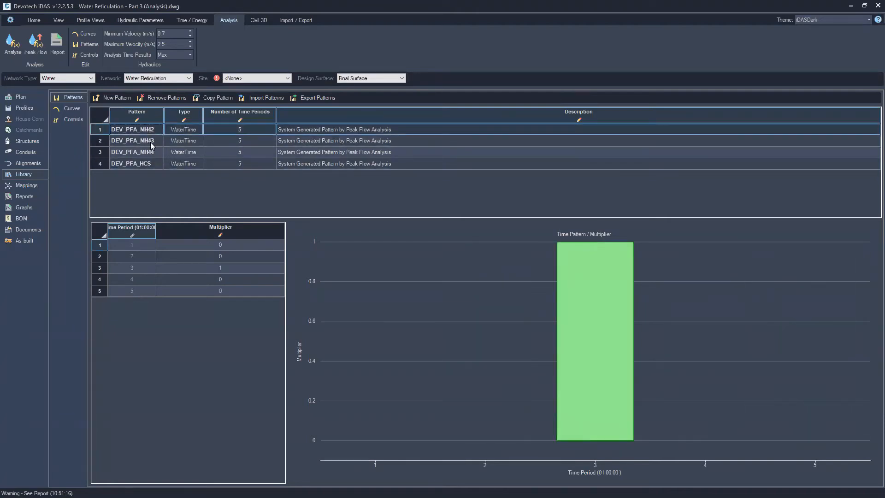
click(151, 145)
click(152, 152)
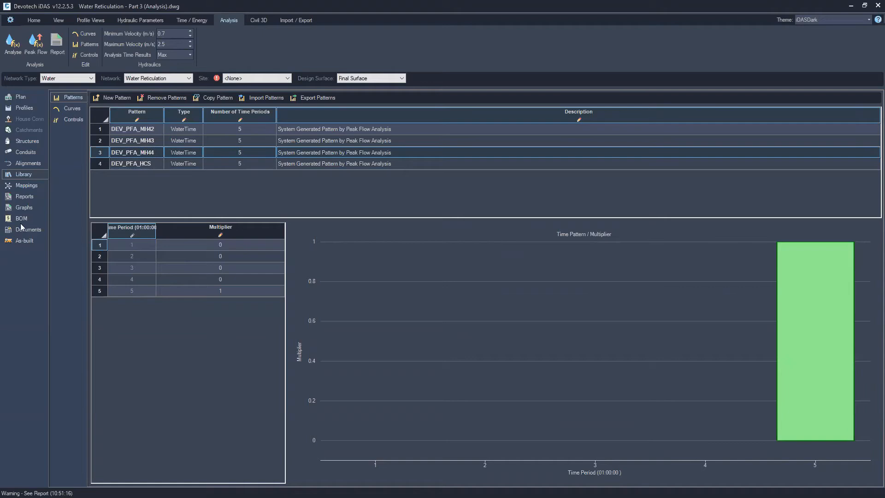
Review the analysis report, then the structure and pipe result tables against the minimum and maximum velocity limits
click(57, 49)
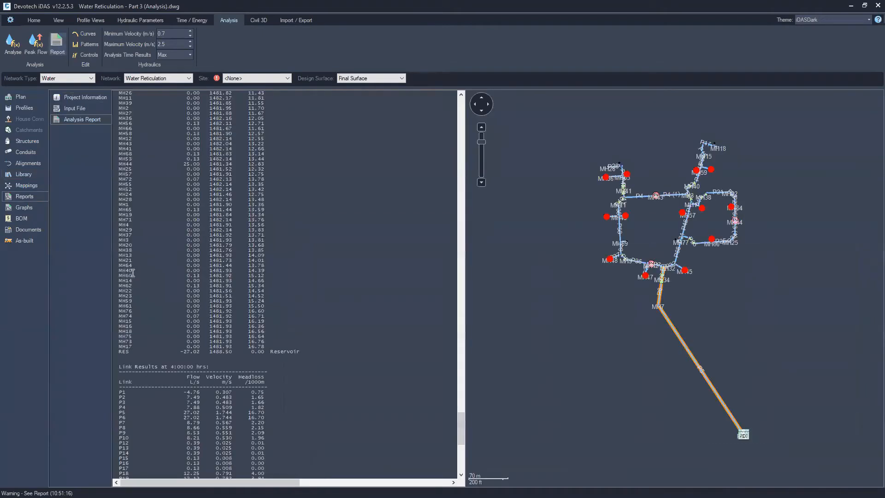
click(30, 139)
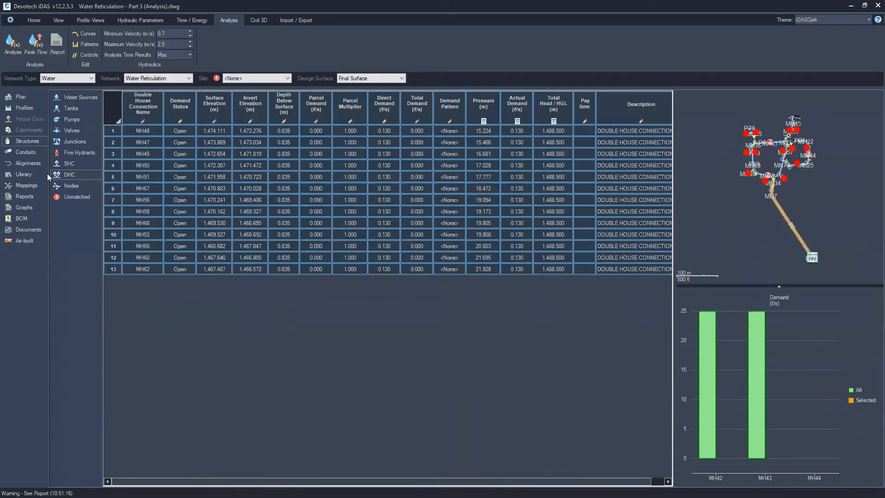
click(25, 151)
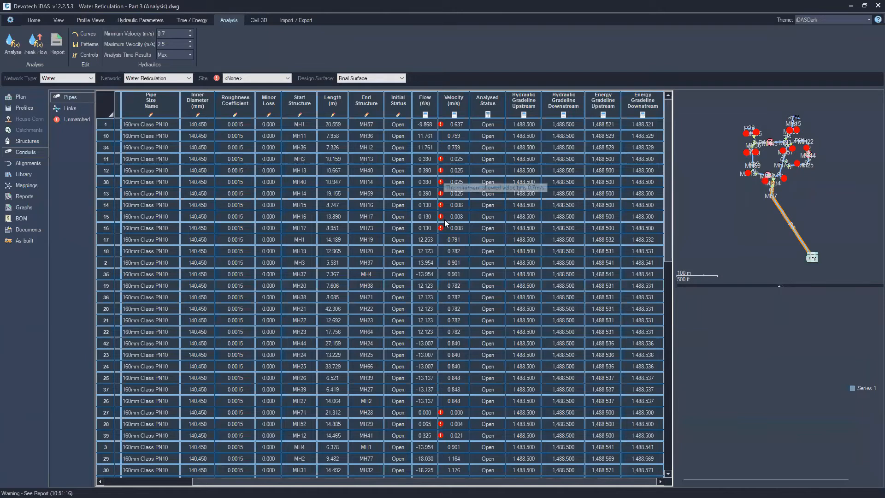
click(165, 32)
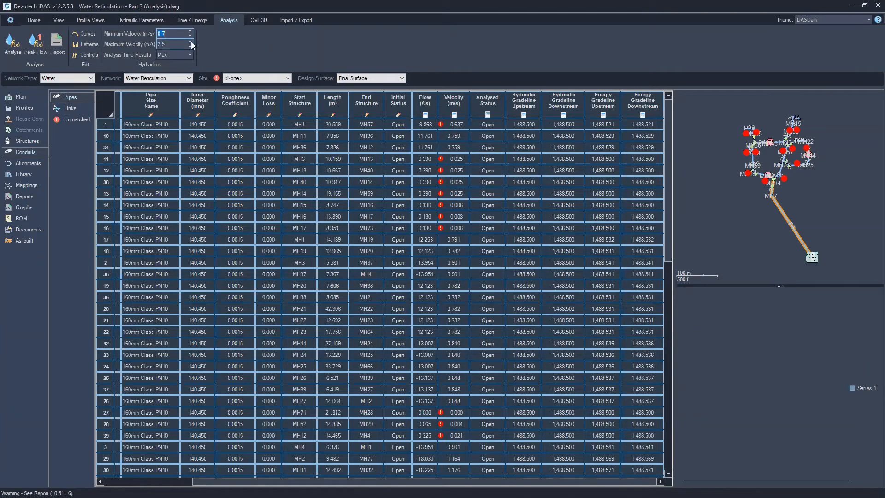
click(170, 44)
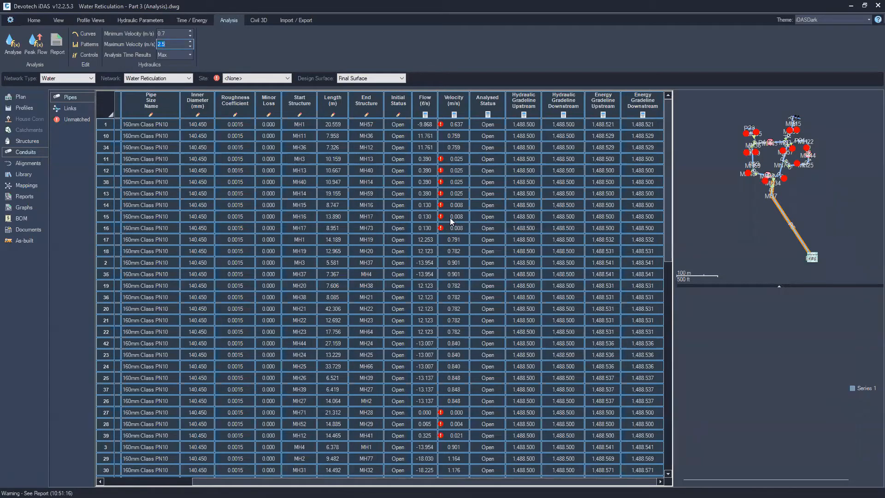
mouse_move(441, 228)
Close iDAS and the Water Reticulation - Part 3 (Analysis) drawing to continue in the Storm Water - Part 1 drawing
click(34, 19)
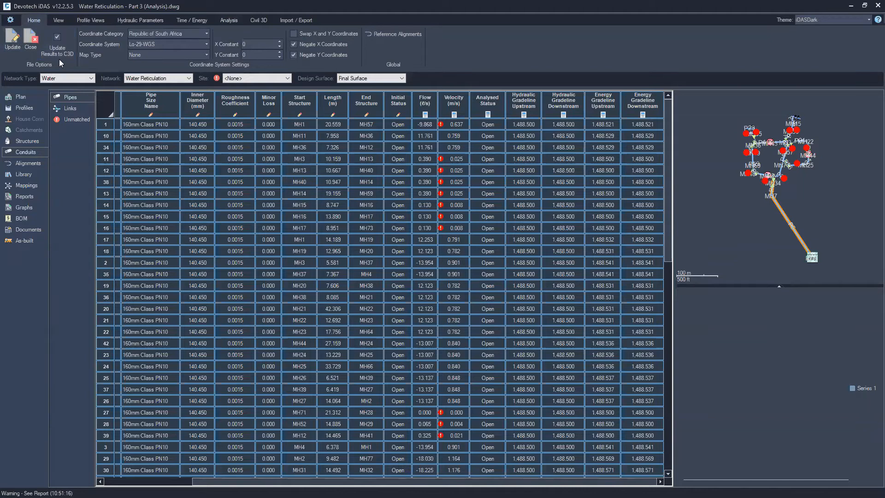
click(14, 41)
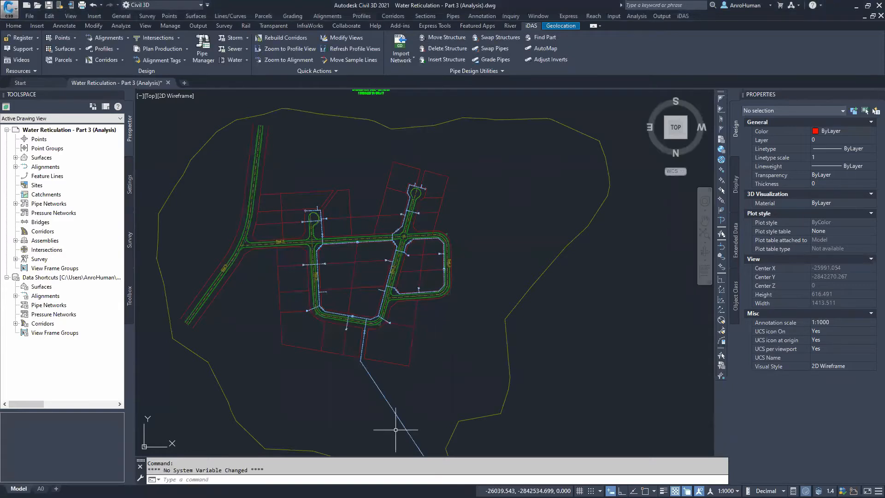
click(167, 83)
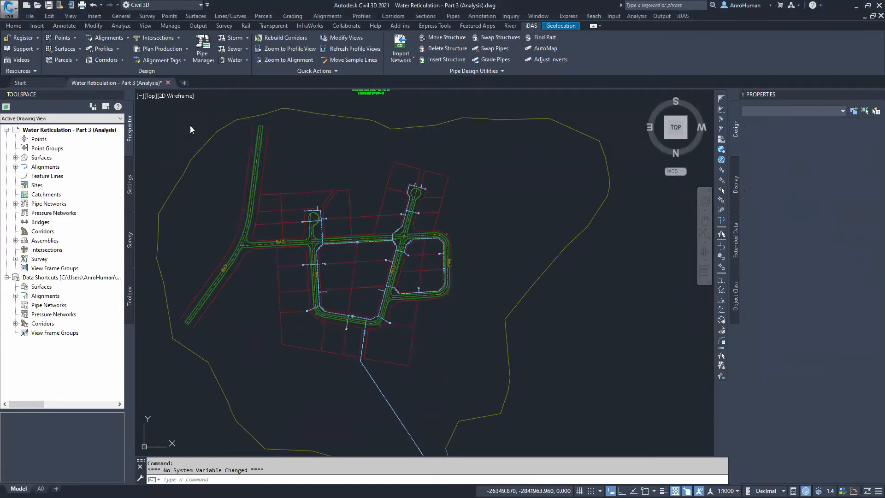
click(432, 277)
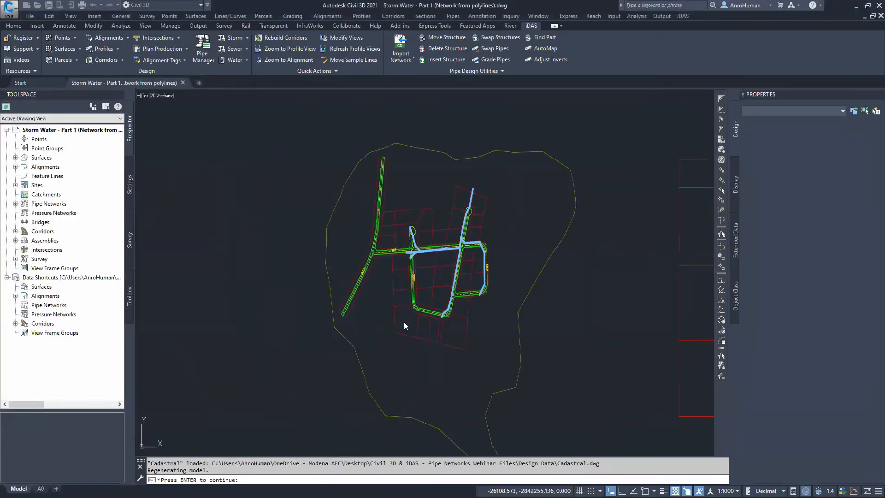
Examine the storm water pipe polylines in the drawing, selecting one to check its properties
click(394, 311)
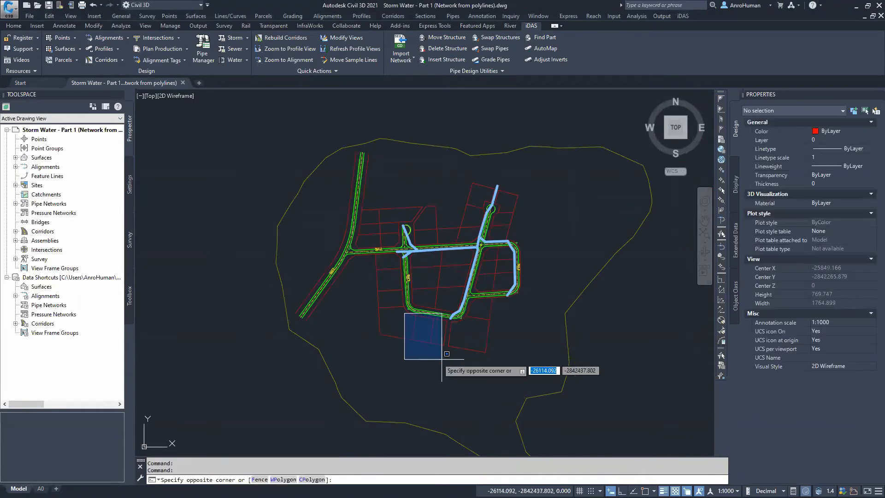
click(396, 329)
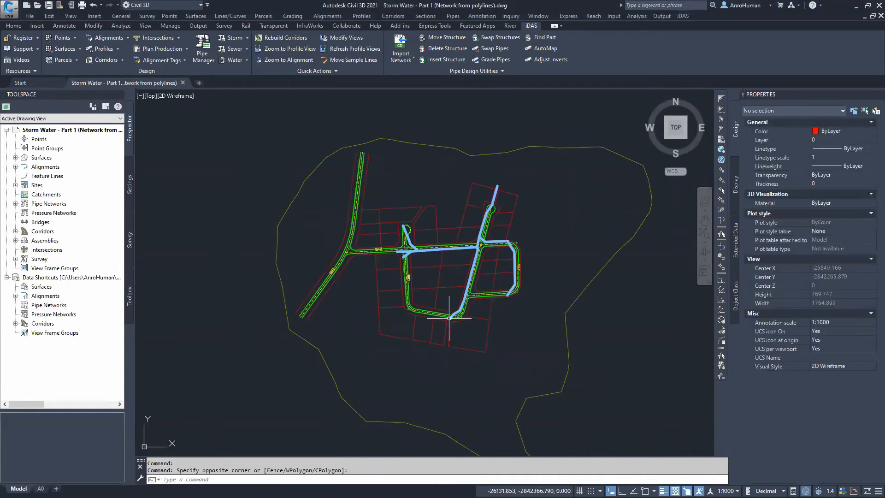
scroll(415, 304, up, 4)
scroll(382, 249, up, 4)
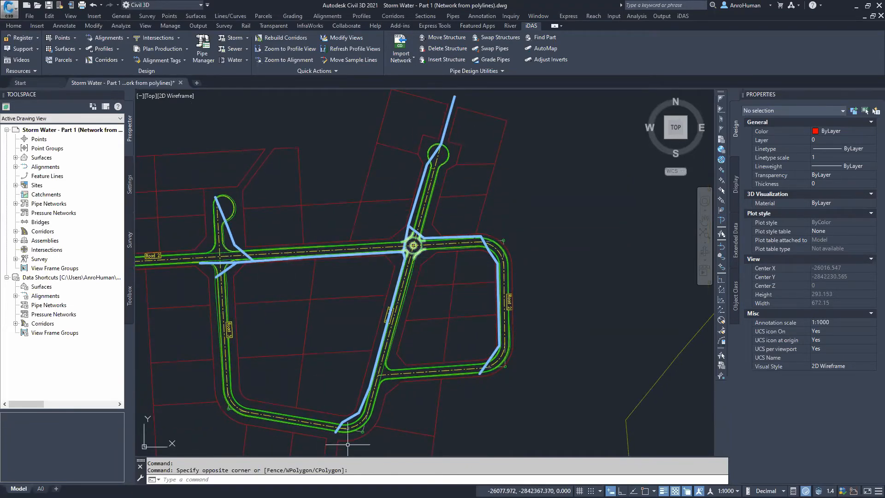
scroll(360, 404, up, 5)
scroll(341, 420, down, 5)
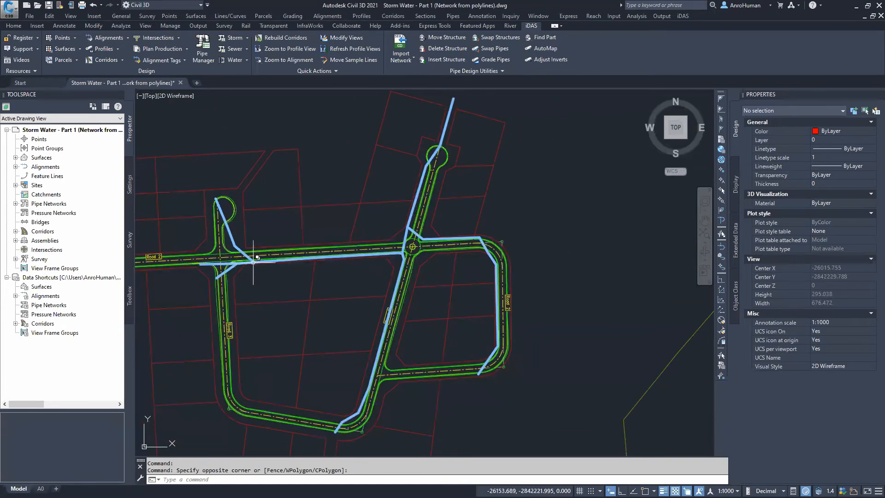
mouse_move(434, 269)
middle_down()
mouse_move(436, 254)
mouse_move(438, 264)
middle_up()
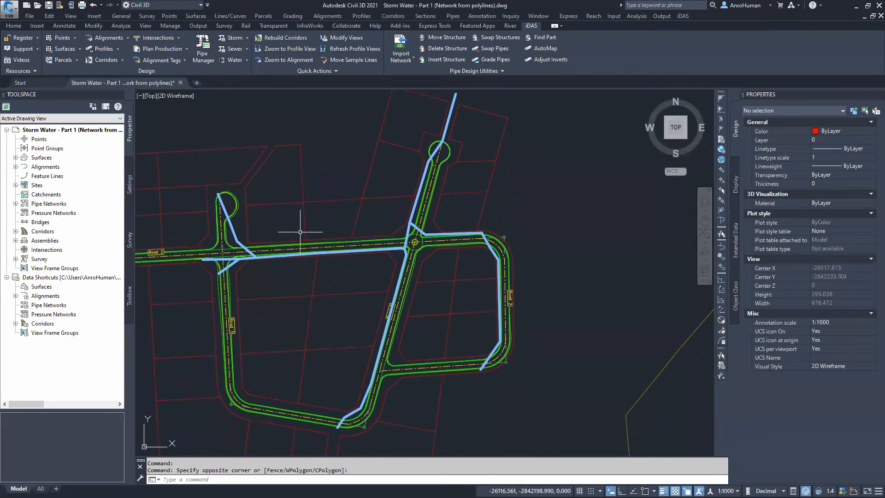
mouse_move(346, 198)
middle_down()
mouse_move(336, 229)
mouse_move(339, 218)
middle_up()
scroll(353, 245, down, 6)
mouse_move(377, 284)
middle_down()
mouse_move(314, 308)
mouse_move(282, 306)
mouse_move(385, 285)
middle_up()
scroll(377, 280, up, 2)
scroll(376, 278, up, 4)
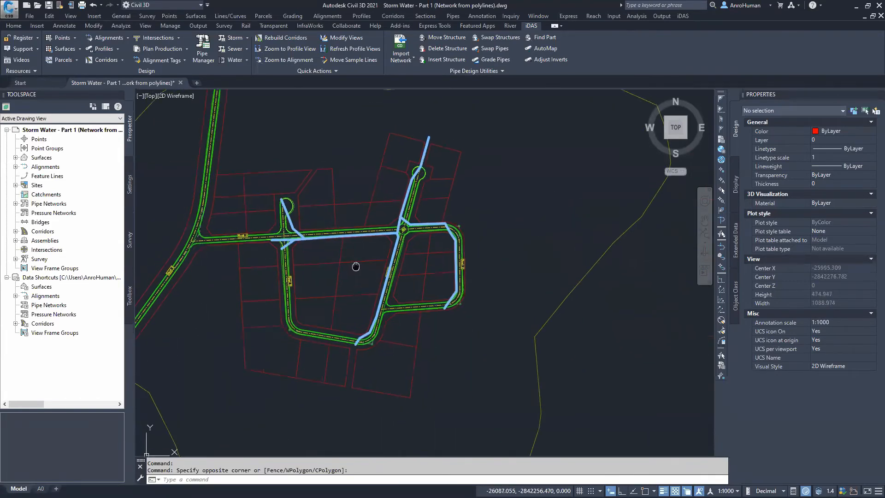
click(426, 139)
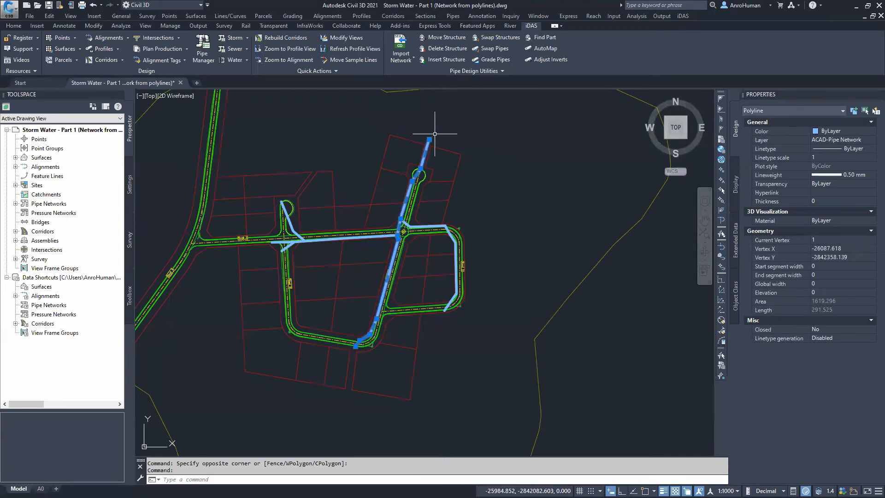
key(Escape)
middle_drag(458, 203, 463, 221)
scroll(366, 243, up, 3)
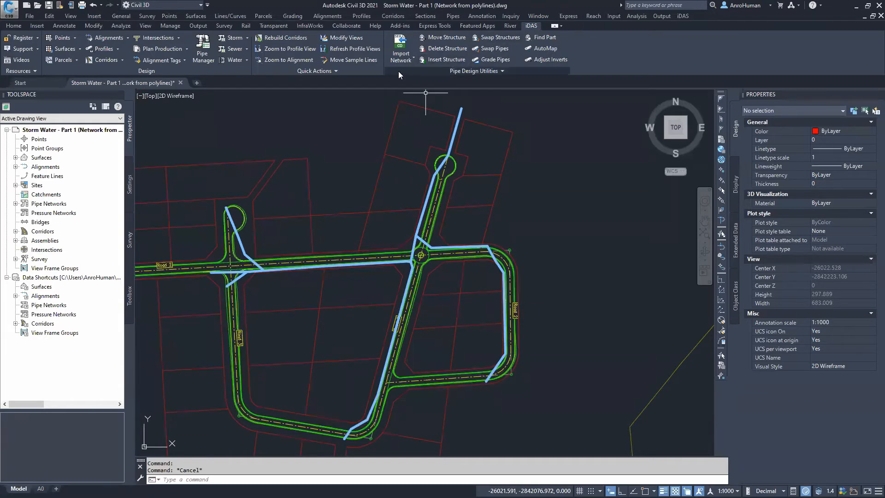
Start Map Clean Up and include the ACAD-Pipe Network layer as the objects to clean
click(339, 72)
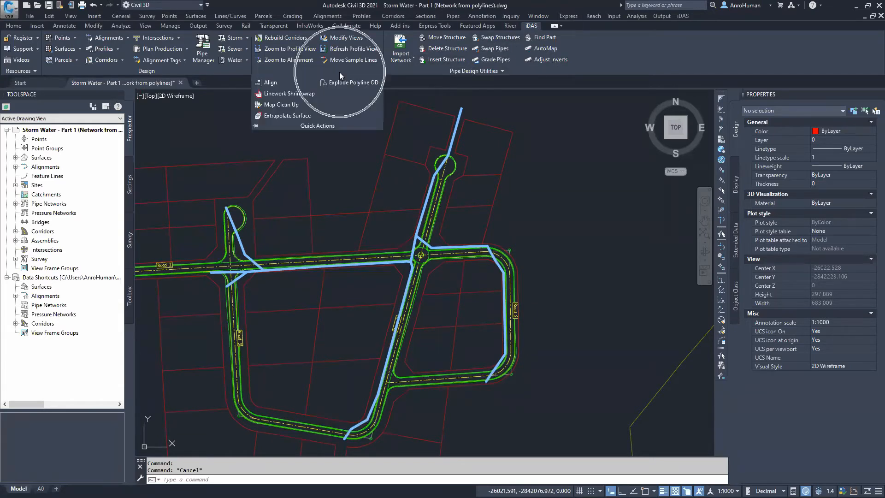
click(290, 104)
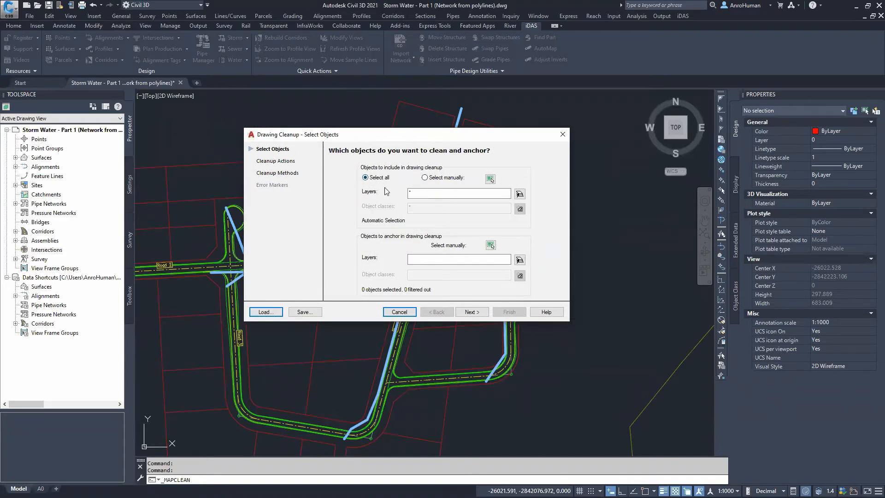
click(519, 193)
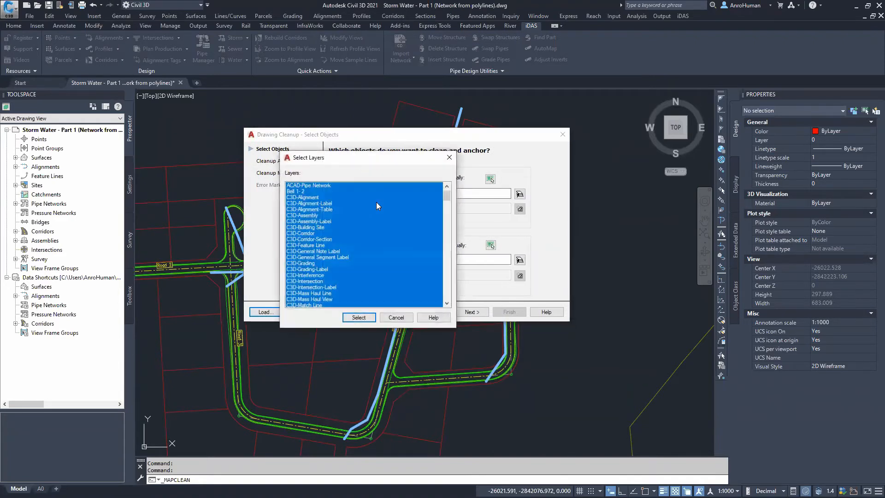
click(313, 187)
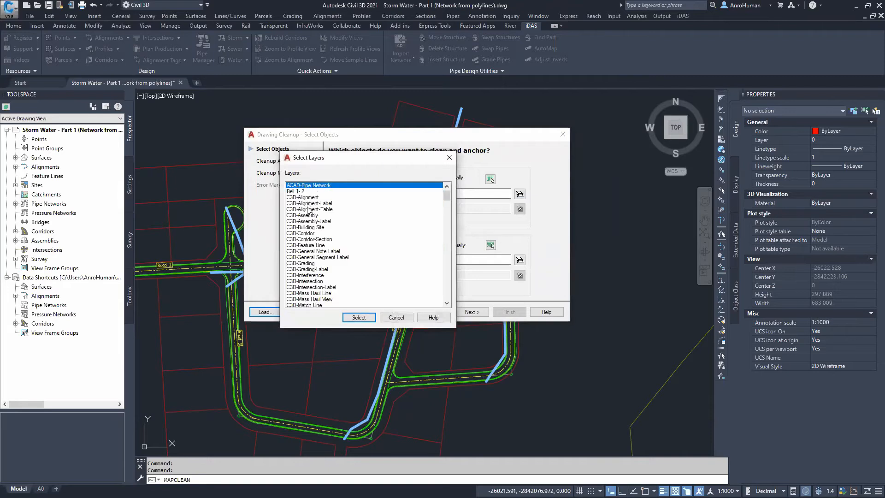
click(355, 319)
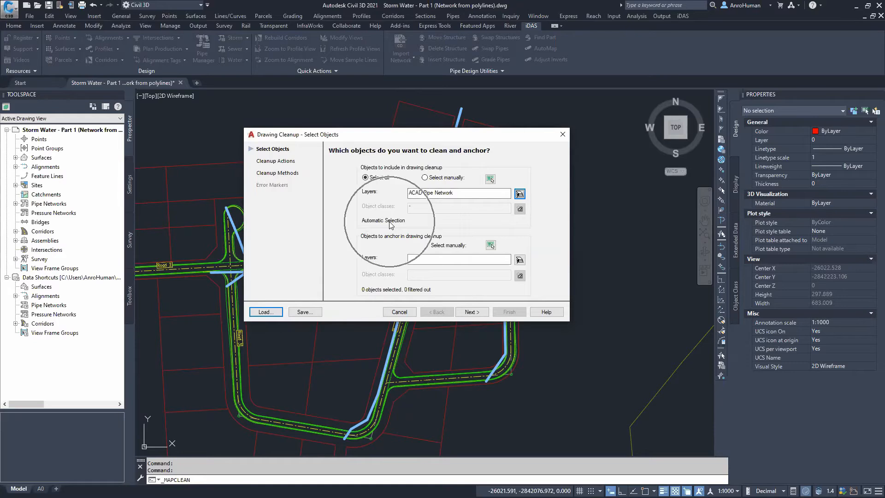
Add Delete Duplicates, Erase Short Objects and Break Crossing Objects to the selected cleanup actions
click(276, 162)
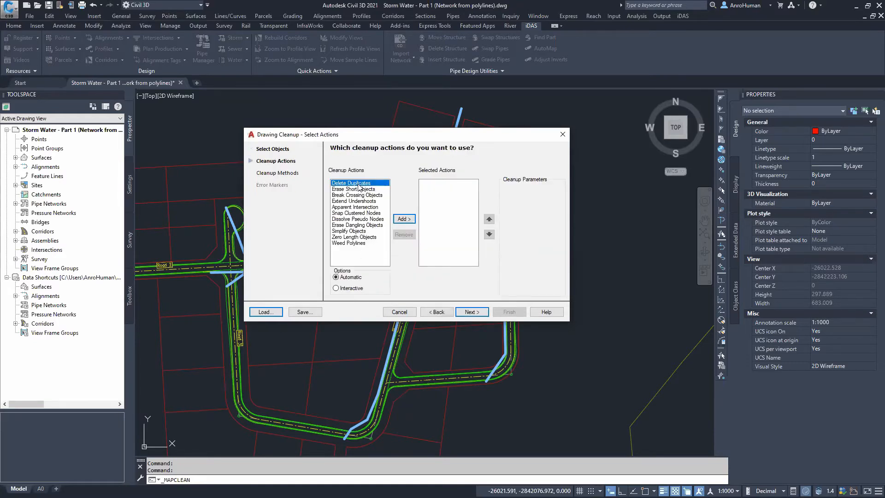
click(401, 218)
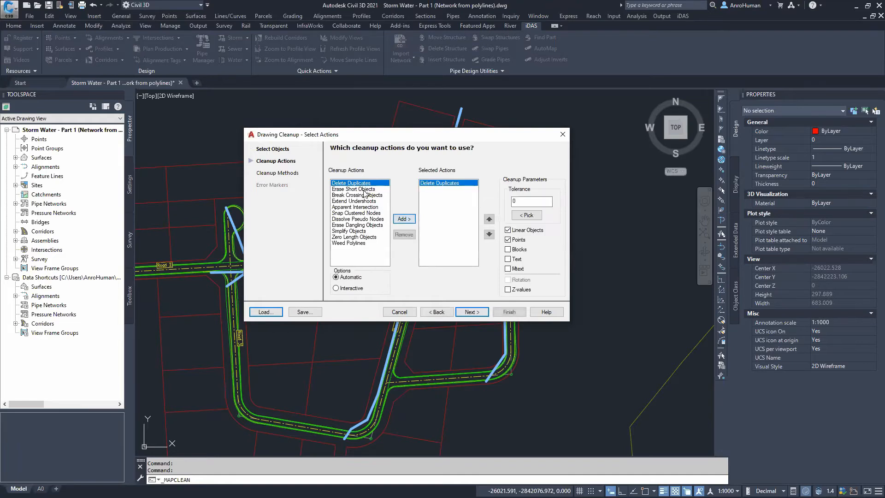
click(403, 218)
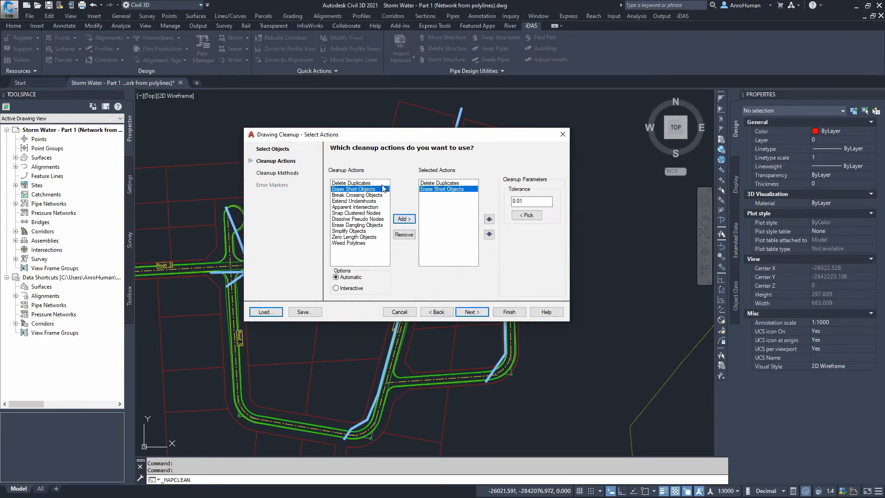
click(356, 195)
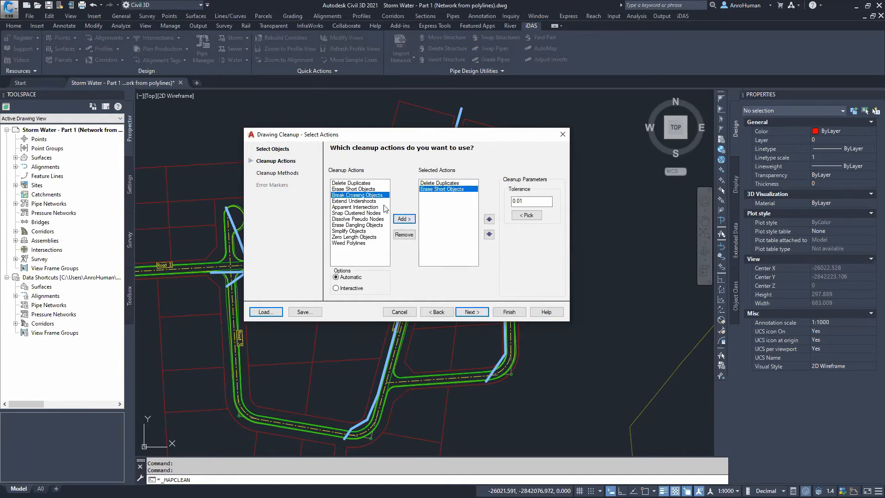
click(408, 219)
drag(401, 137, 471, 136)
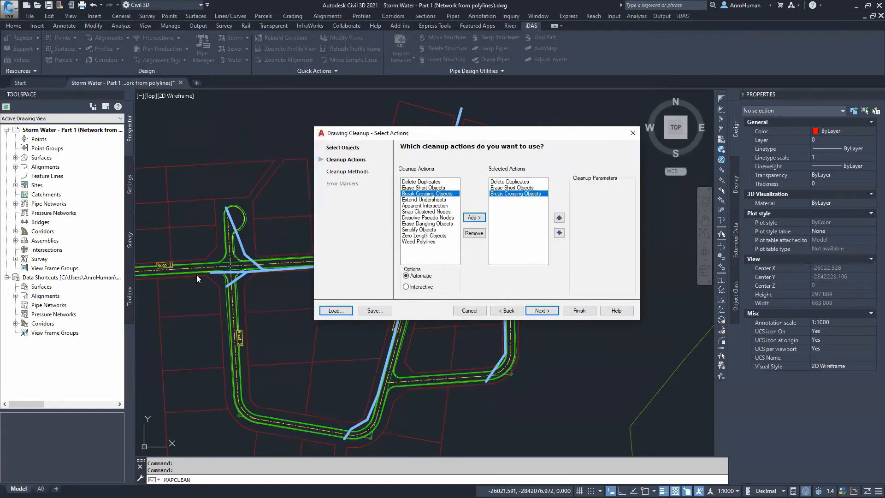
Add Extend Undershoots to the selected cleanup actions and move Erase Short Objects to the end of the list
click(265, 270)
click(423, 199)
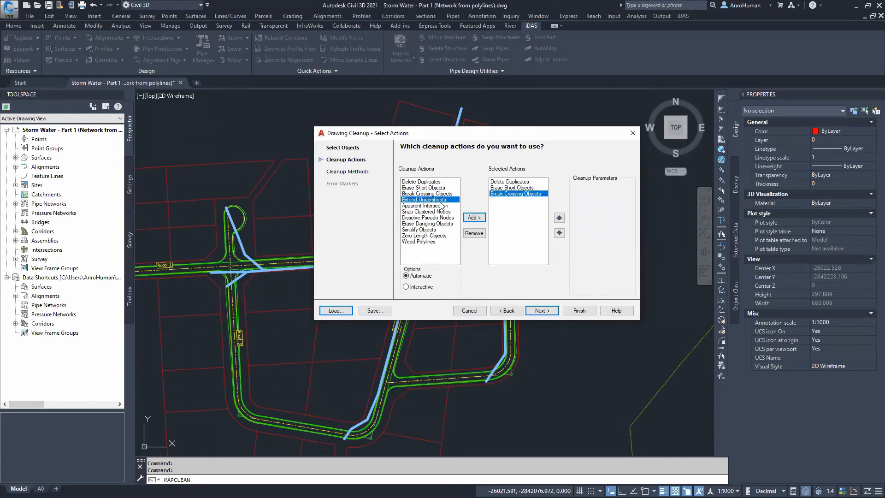
click(474, 217)
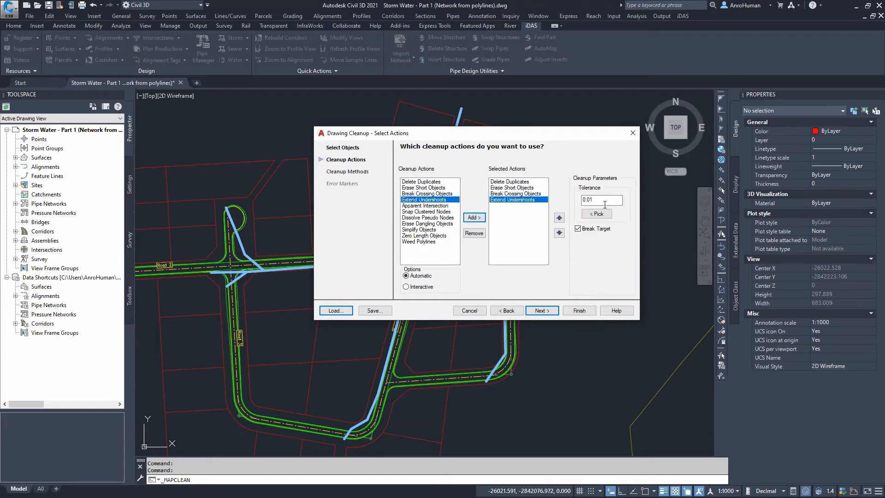
double_click(519, 189)
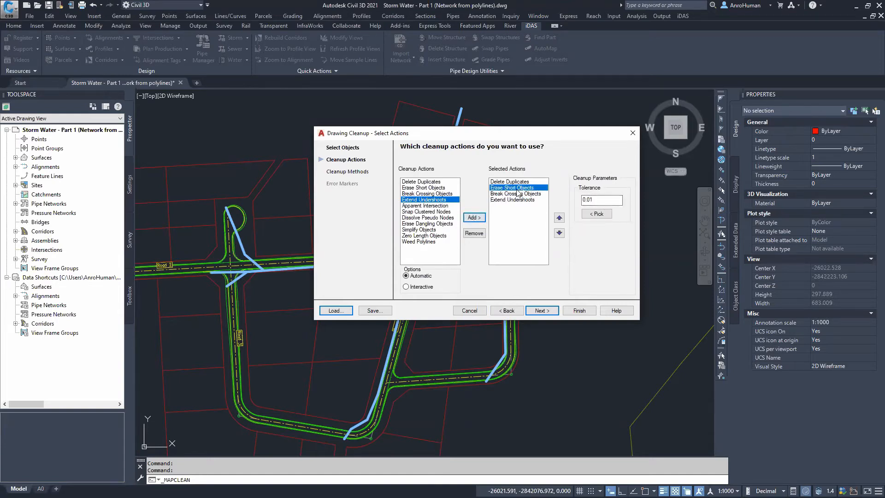
click(425, 188)
click(474, 217)
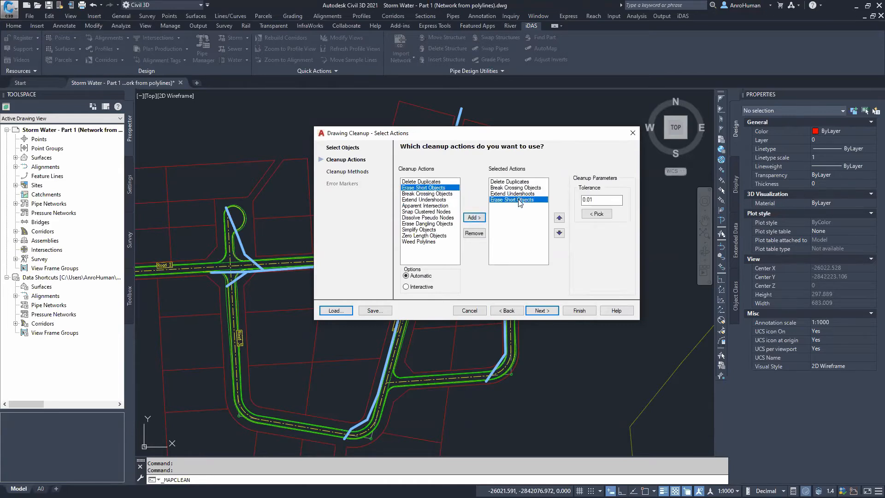
Choose to modify the original objects, enable Line to Polyline conversion, and finish the drawing cleanup
click(588, 200)
key(Delete)
click(346, 173)
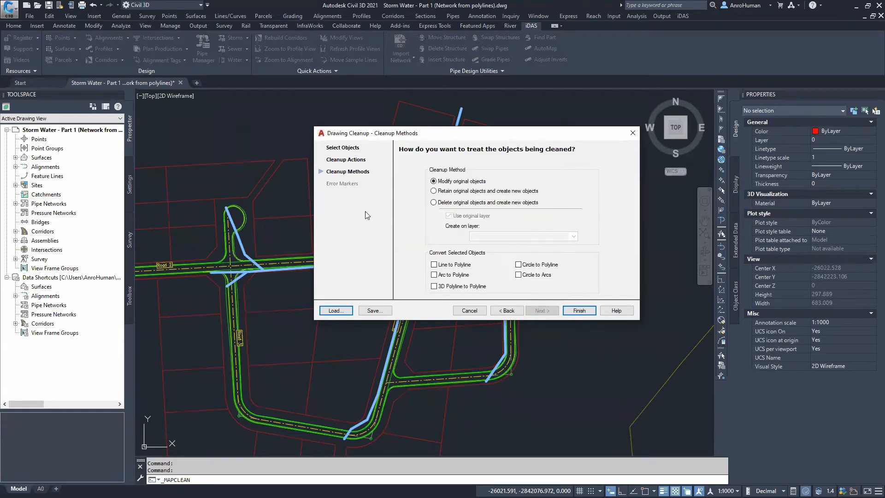
click(452, 186)
click(452, 265)
click(580, 311)
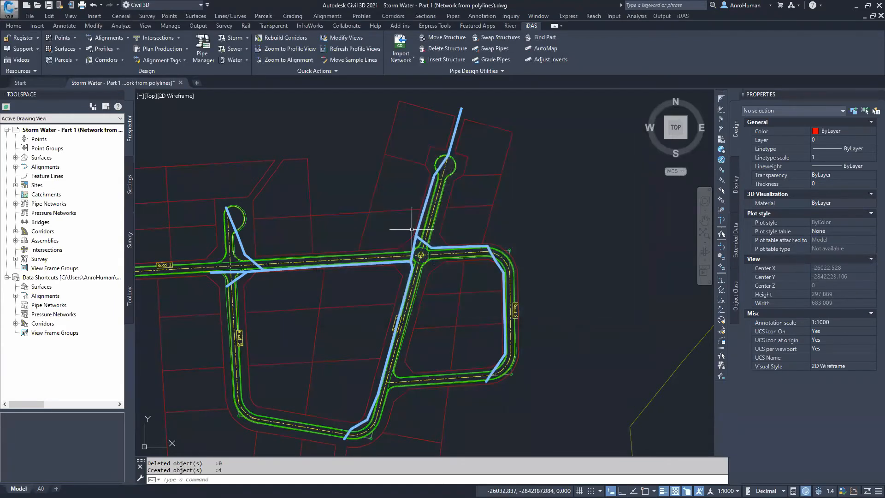
Inspect the cleaned pipe polylines at the western road junction by selecting individual segments
scroll(254, 272, up, 4)
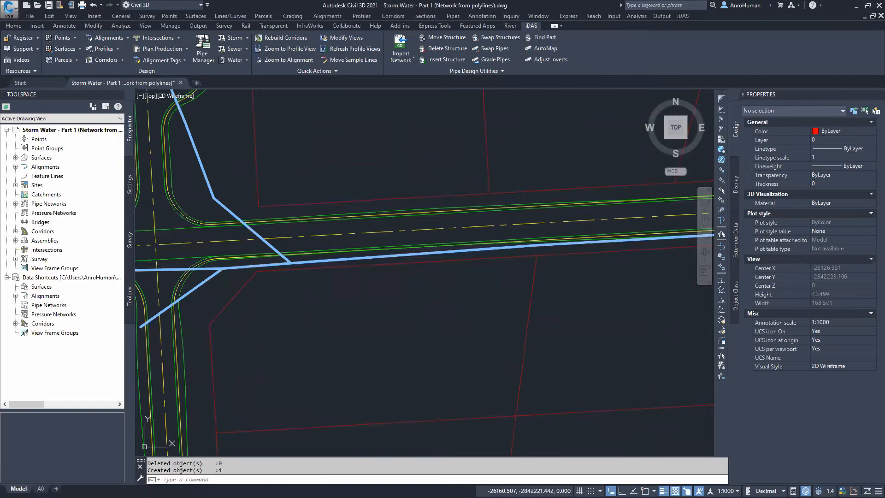
click(256, 266)
scroll(343, 300, down, 4)
scroll(303, 273, up, 4)
key(Escape)
click(285, 249)
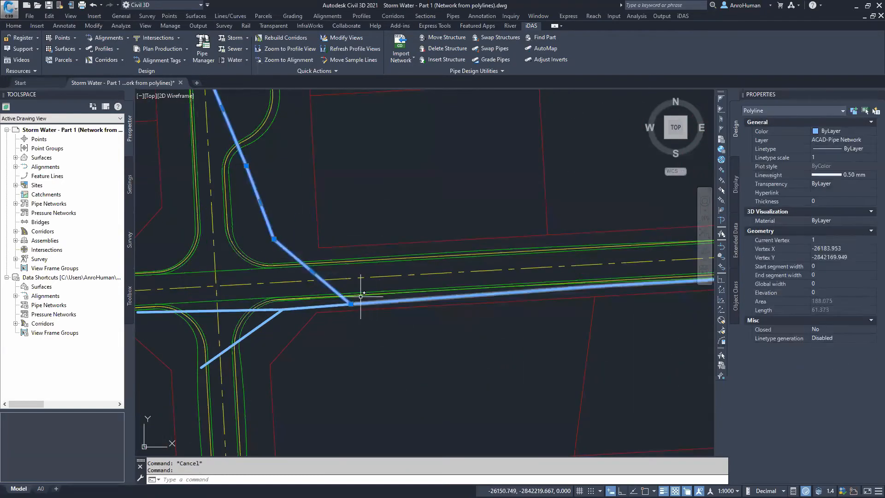
key(Escape)
middle_drag(239, 301, 286, 283)
click(286, 293)
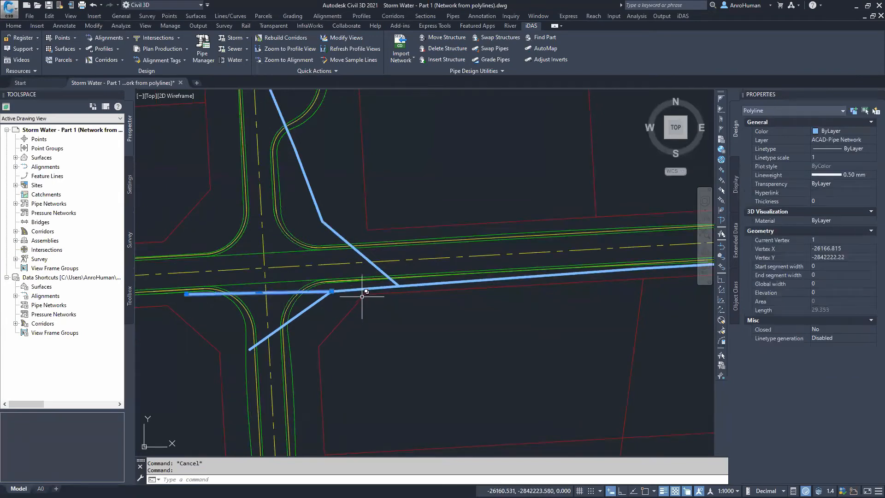
key(Escape)
Inspect the pipe polylines around the central roundabout by selecting individual segments
scroll(563, 308, down, 4)
middle_drag(572, 312, 183, 283)
scroll(354, 254, up, 6)
click(341, 285)
scroll(340, 286, down, 5)
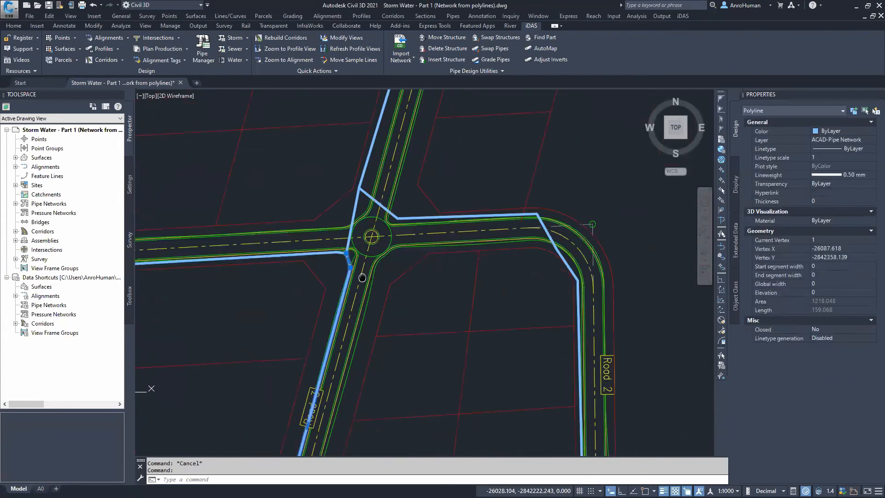
mouse_move(395, 269)
middle_down()
mouse_move(433, 215)
mouse_move(412, 320)
middle_up()
key(Escape)
click(351, 217)
key(Escape)
scroll(340, 256, up, 4)
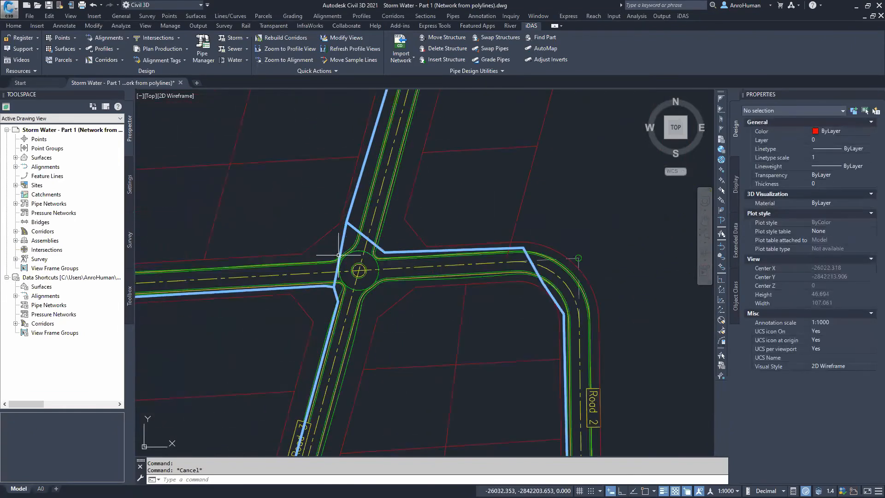
click(340, 256)
key(Escape)
scroll(351, 340, down, 7)
scroll(360, 348, up, 1)
middle_drag(356, 349, 403, 315)
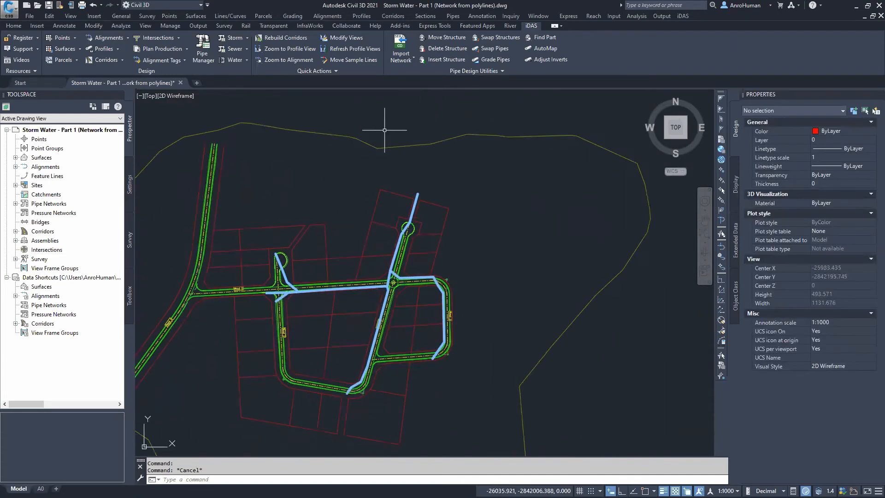
Start the Storm Water Wizard and name the new network Storm Water
click(248, 38)
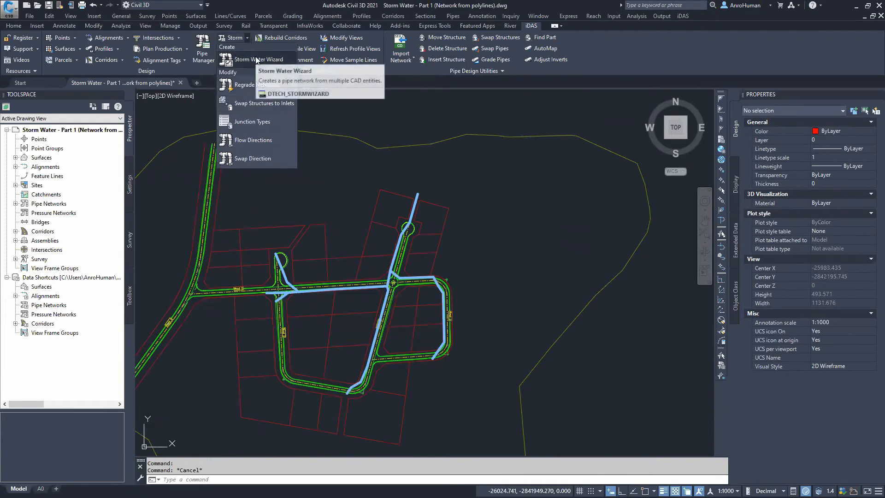
click(257, 60)
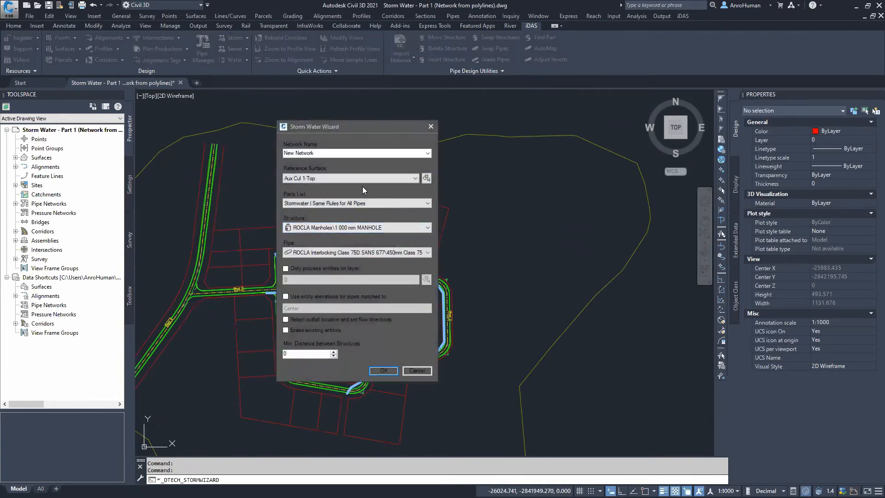
drag(319, 154, 253, 155)
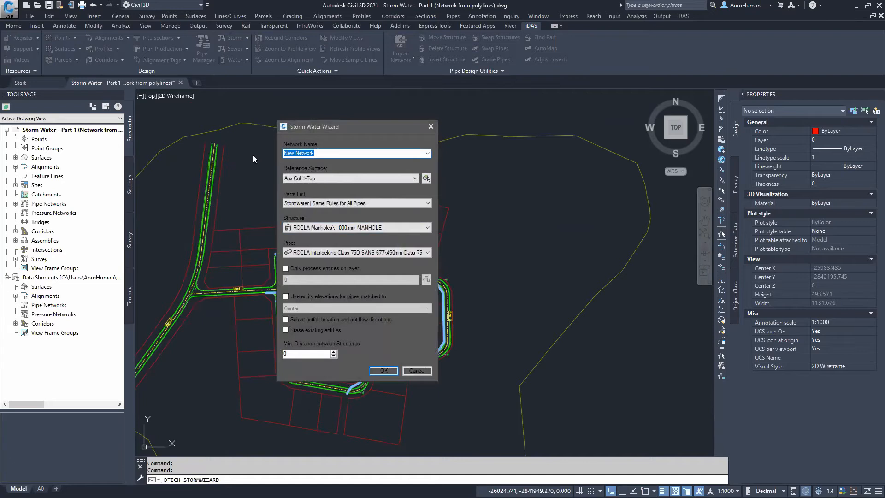
text(Storm Water)
Set the reference surface to Final Surface and enable using entity elevations for matched pipes
click(314, 179)
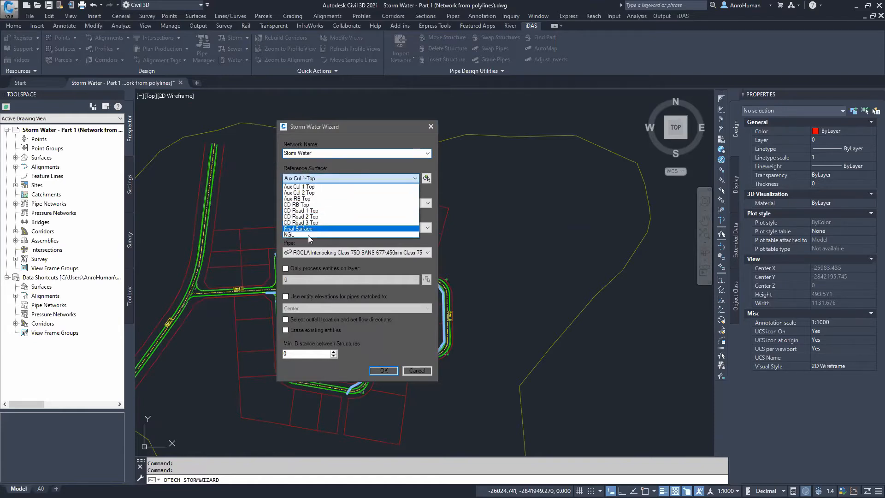
click(308, 229)
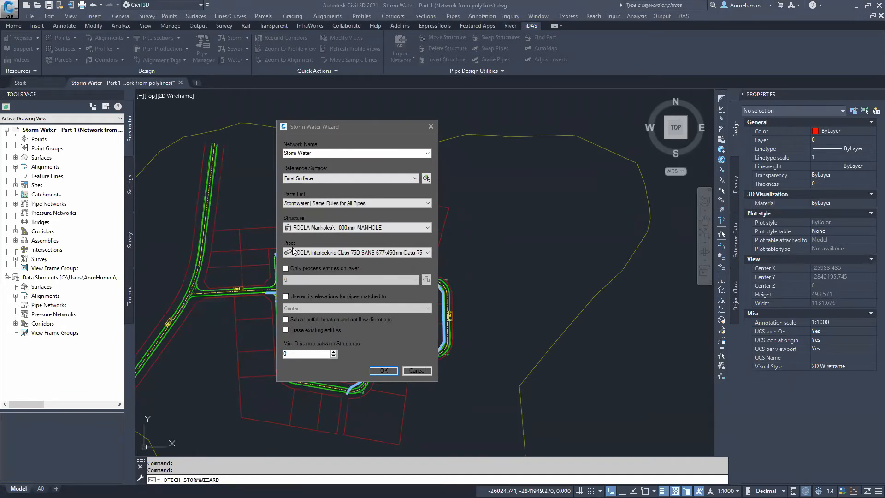
click(371, 295)
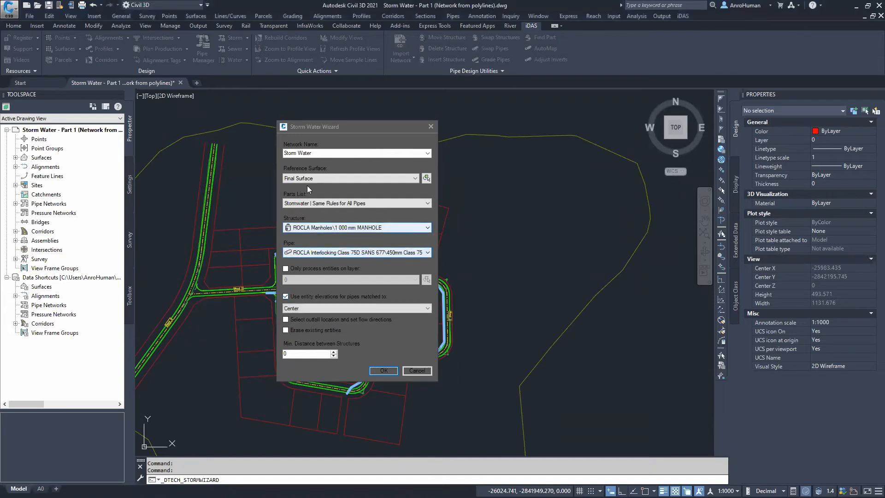
Review the parts list, manhole structure and pipe size options in the wizard
click(369, 205)
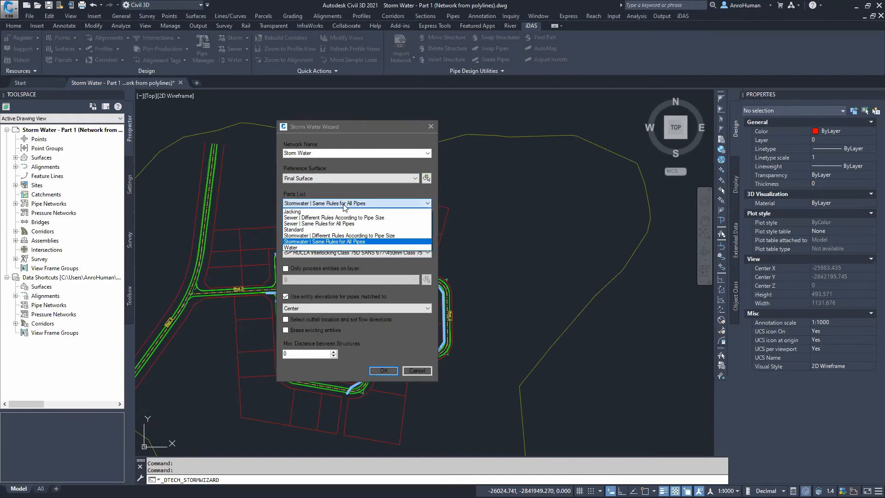
click(354, 262)
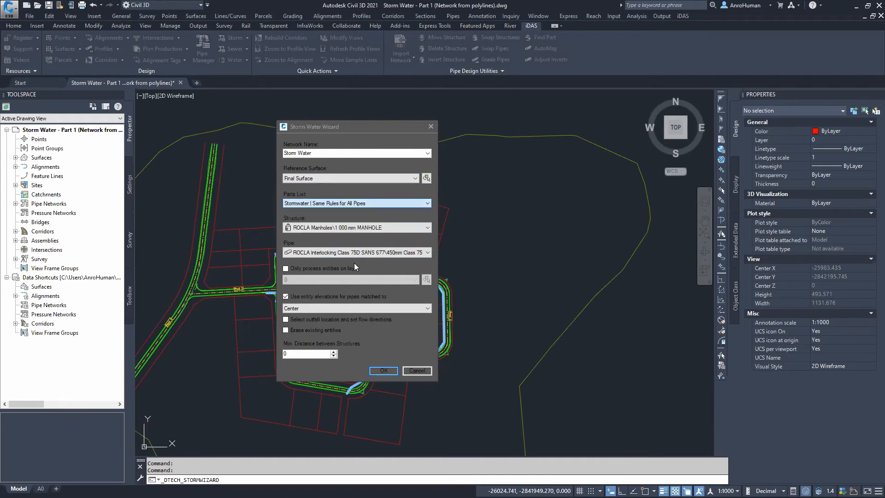
click(337, 228)
click(338, 229)
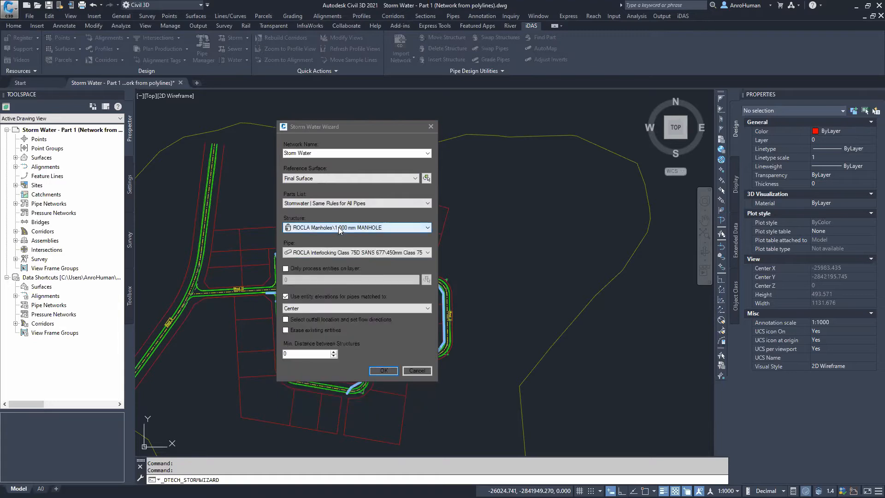
click(378, 253)
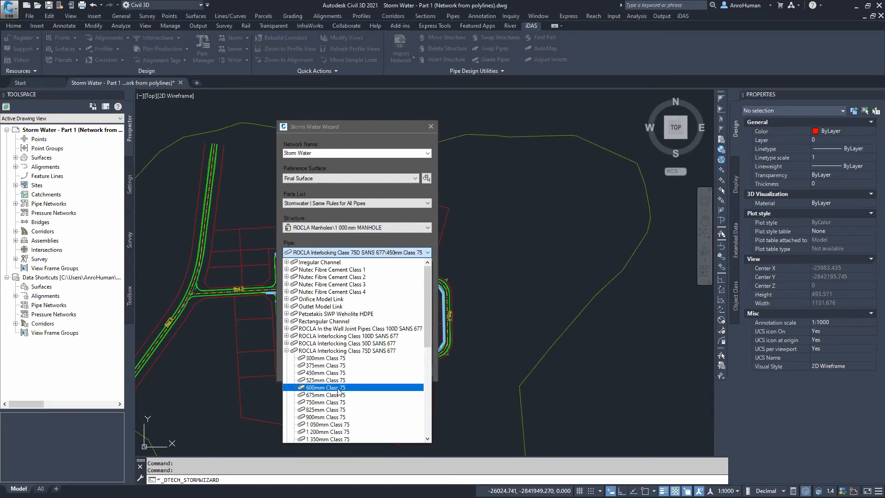
click(328, 374)
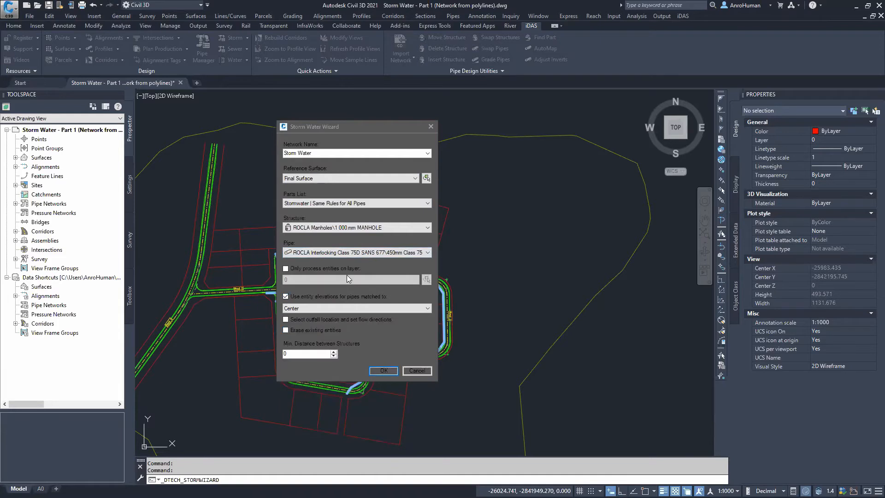
Restrict processing to entities on the ACAD-Pipe Network layer and turn off using entity elevations
click(286, 269)
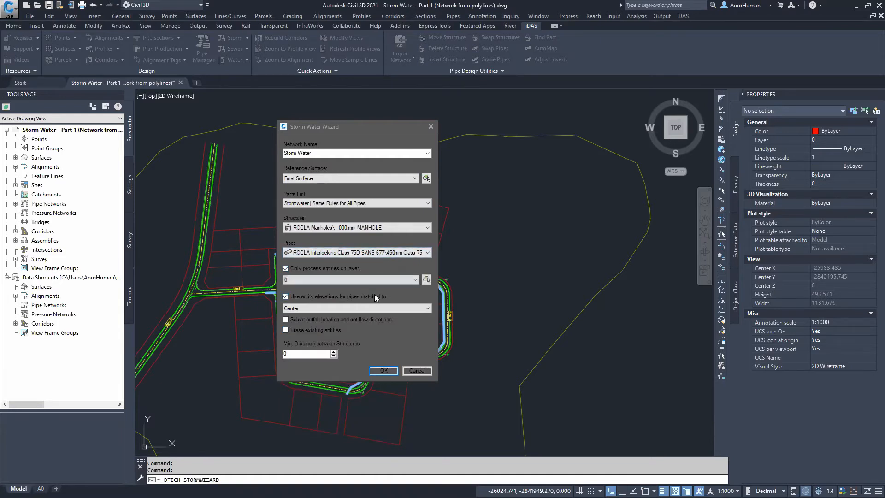
click(425, 280)
click(328, 282)
click(349, 280)
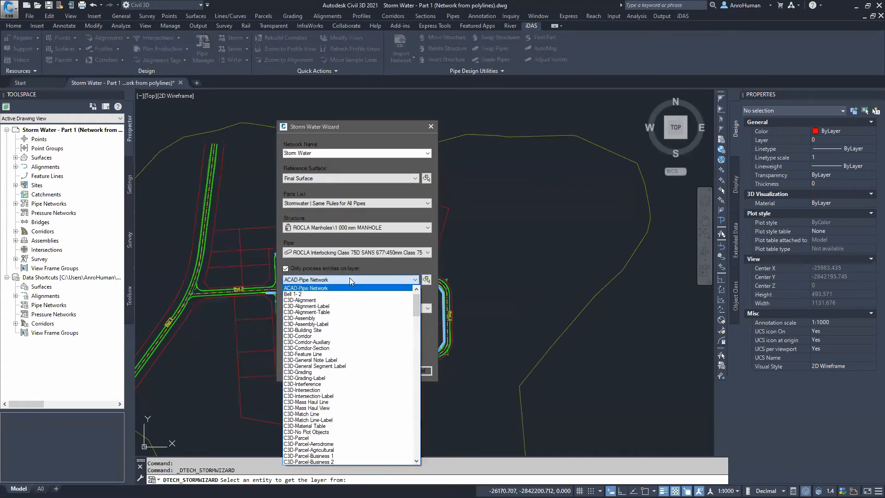
click(350, 279)
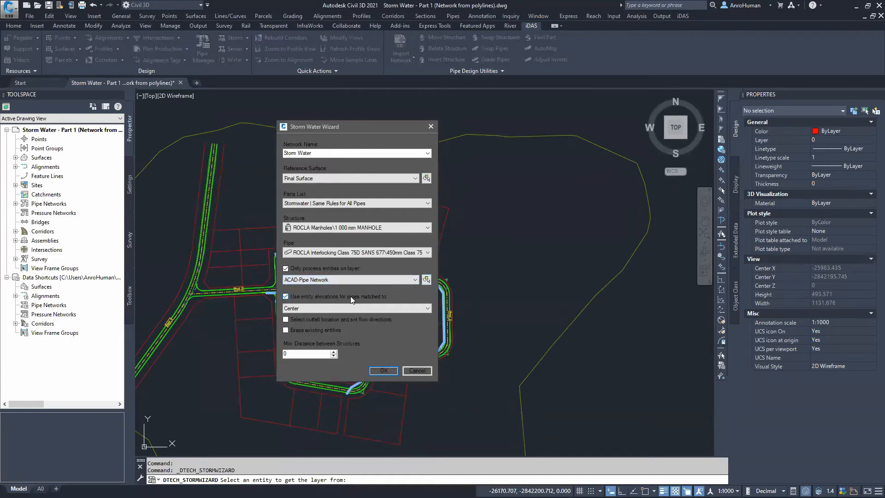
click(286, 297)
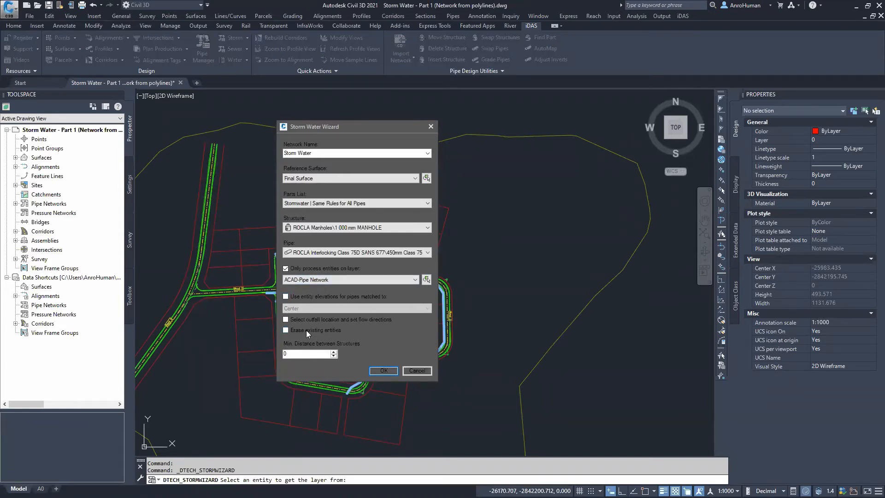
Confirm the wizard settings and window-select all the storm pipe polylines to convert
click(382, 370)
scroll(350, 262, down, 2)
click(215, 141)
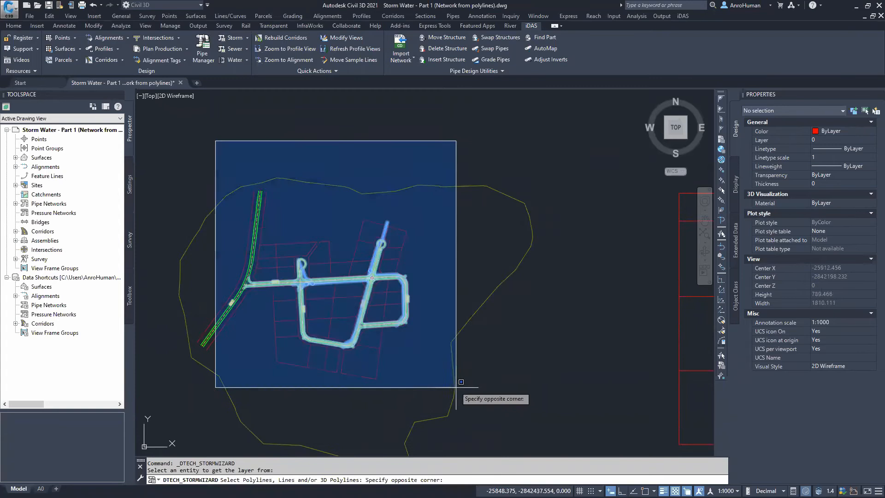
click(491, 411)
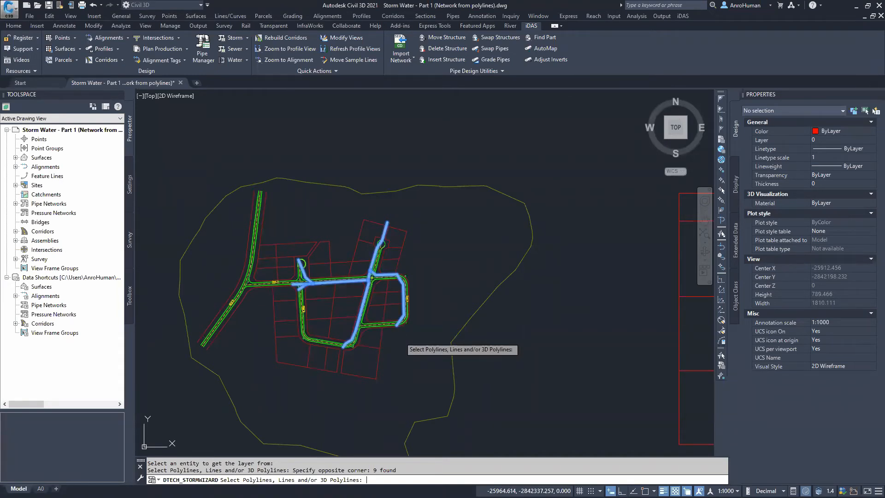
key(Return)
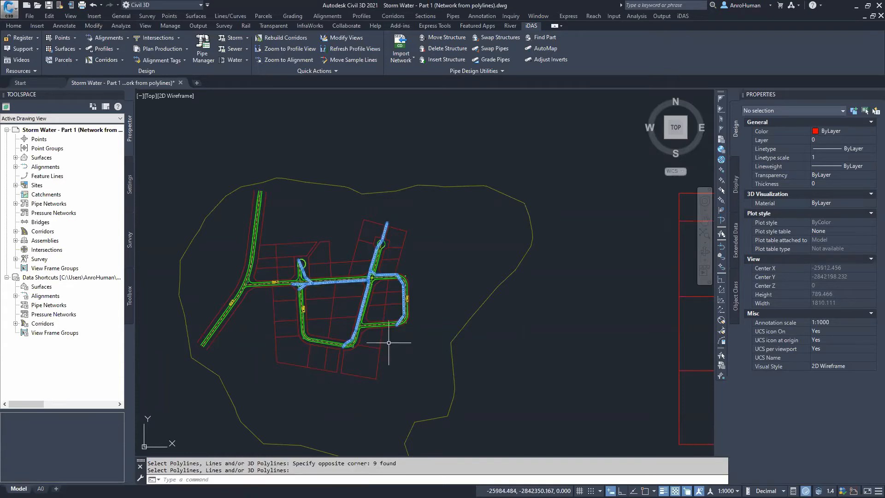
Open Layer Properties and freeze the ACAD-Pipe Network layer
scroll(343, 330, up, 5)
scroll(344, 343, up, 2)
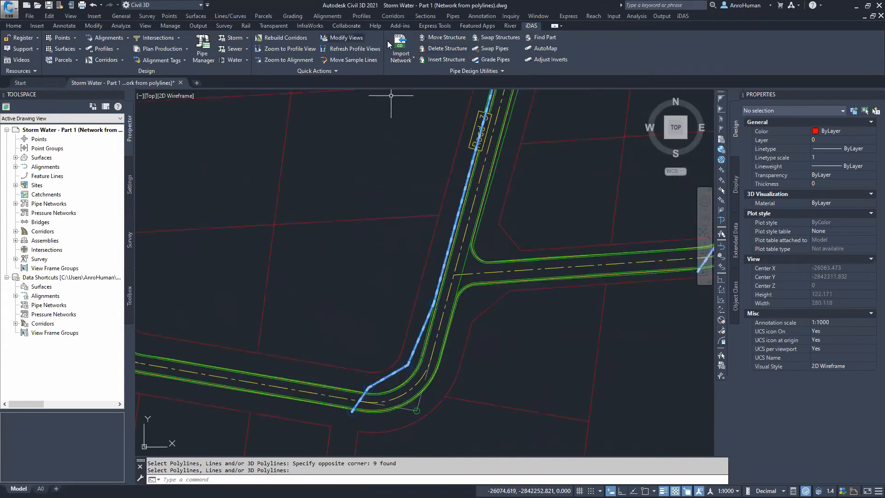
click(13, 25)
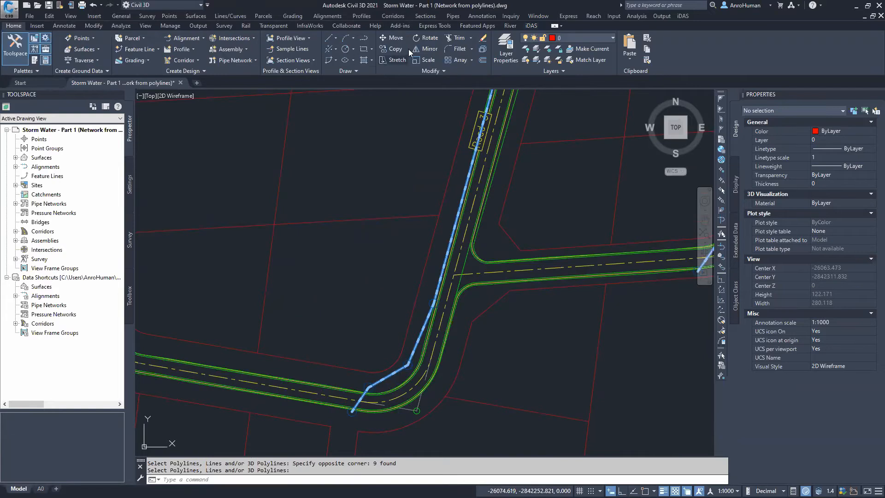
click(512, 50)
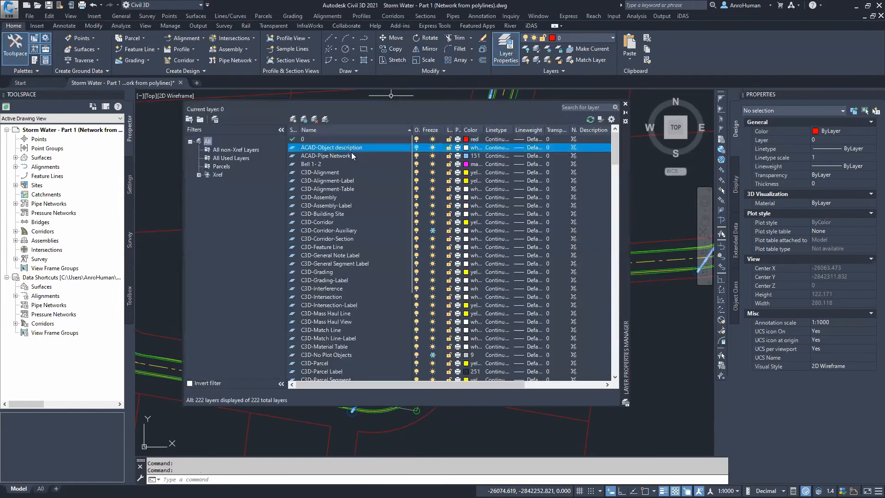
click(322, 157)
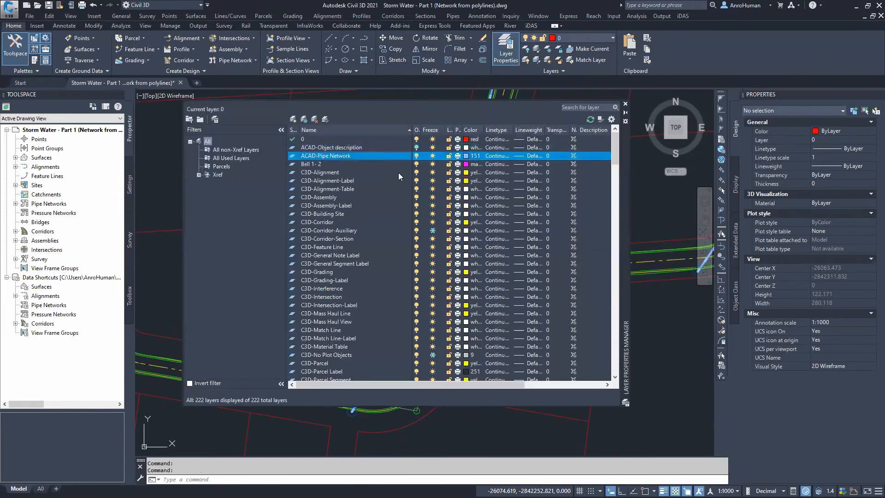
click(432, 156)
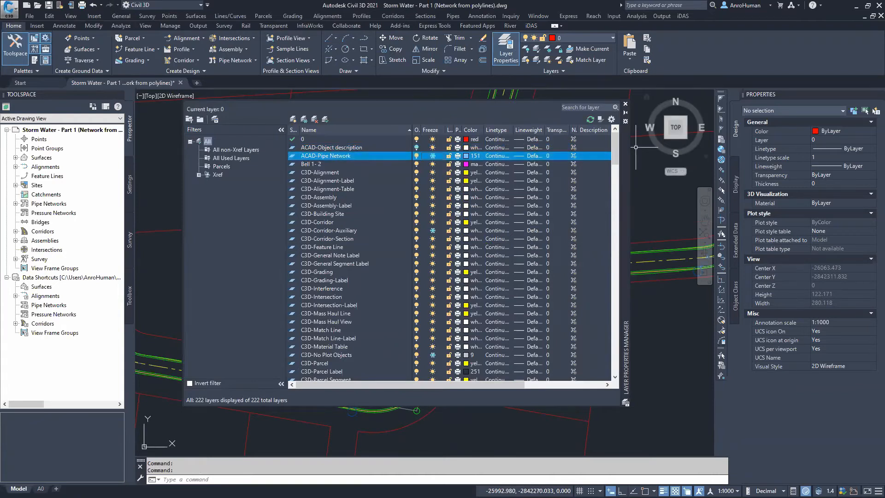
Close Layer Properties and examine the road layout and inlets around the roundabout
click(626, 105)
scroll(336, 264, down, 2)
middle_drag(380, 294, 374, 450)
mouse_move(410, 265)
middle_down()
mouse_move(361, 386)
mouse_move(549, 264)
mouse_move(417, 306)
mouse_move(470, 307)
middle_up()
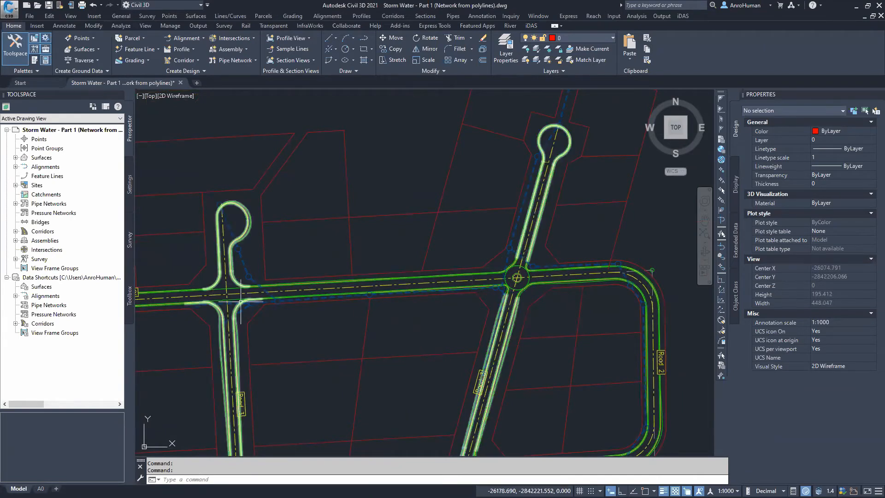
middle_drag(563, 316, 532, 282)
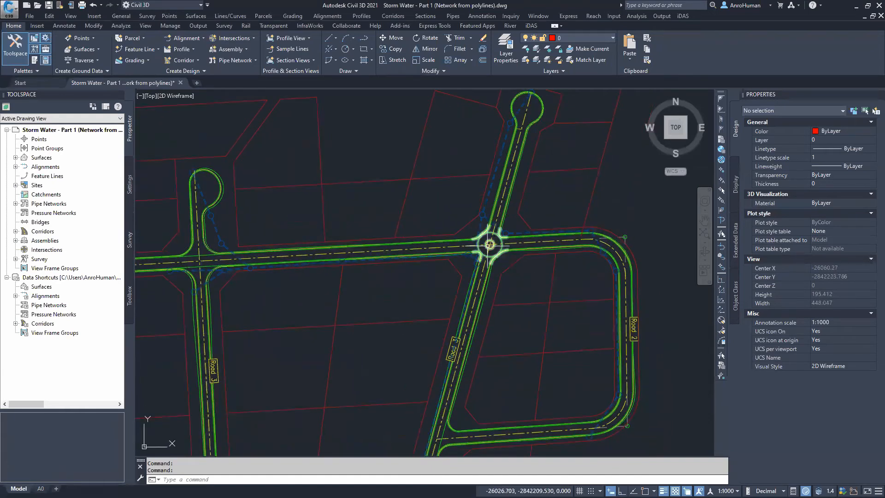
scroll(490, 243, down, 2)
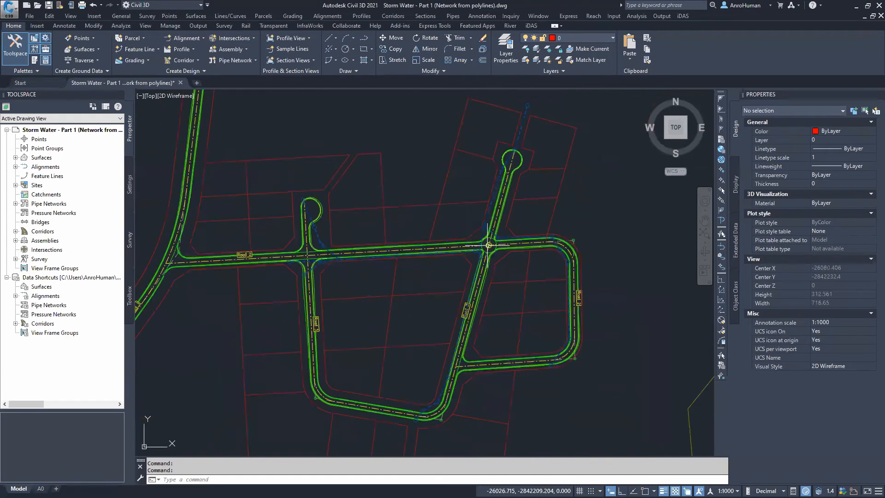
mouse_move(508, 261)
middle_down()
mouse_move(476, 290)
mouse_move(438, 268)
mouse_move(462, 297)
mouse_move(469, 274)
middle_up()
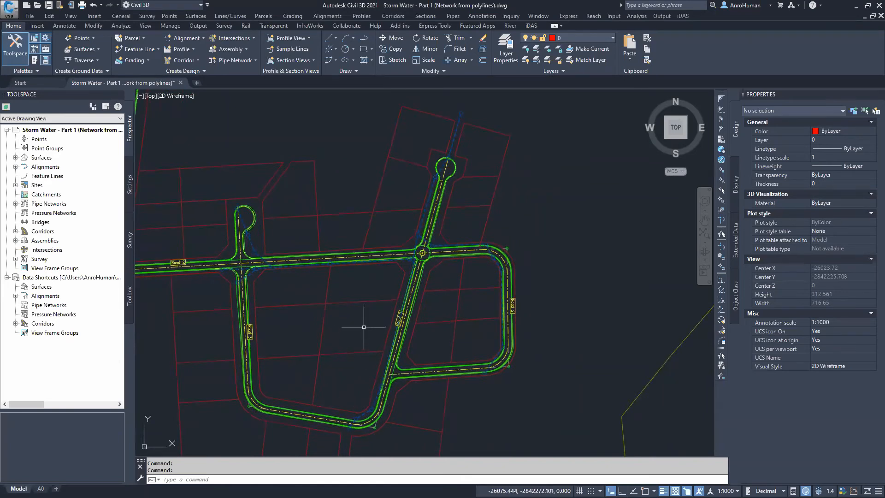
mouse_move(404, 176)
middle_down()
mouse_move(397, 203)
mouse_move(403, 188)
middle_up()
scroll(407, 266, up, 4)
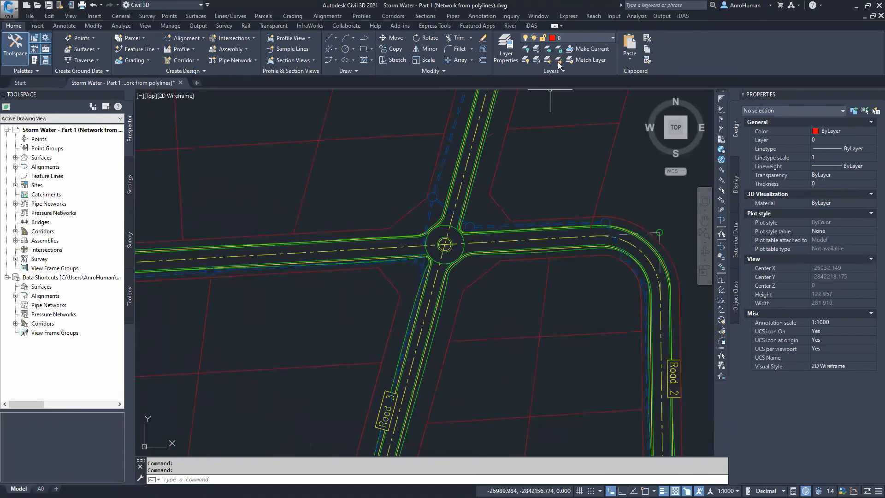
Swap the two inlet structures west of the roundabout to KERB INLET-TSHWANE CP=1.5m DCT=1m RH on the Storm Water network
click(534, 27)
mouse_move(351, 167)
middle_down()
mouse_move(413, 200)
mouse_move(628, 222)
middle_up()
middle_drag(322, 235, 336, 261)
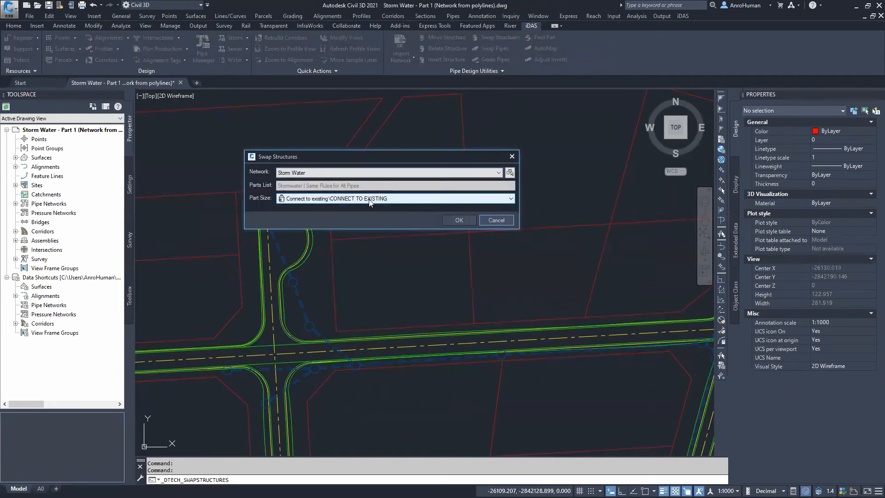
click(369, 199)
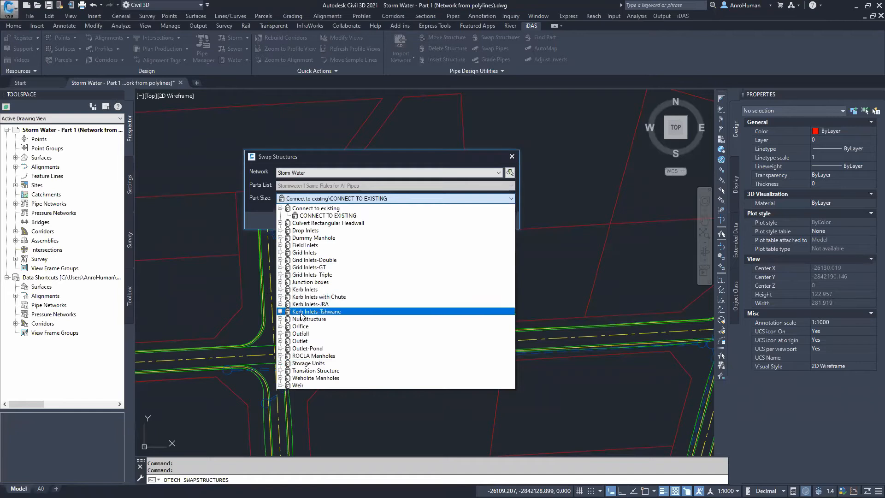
click(280, 312)
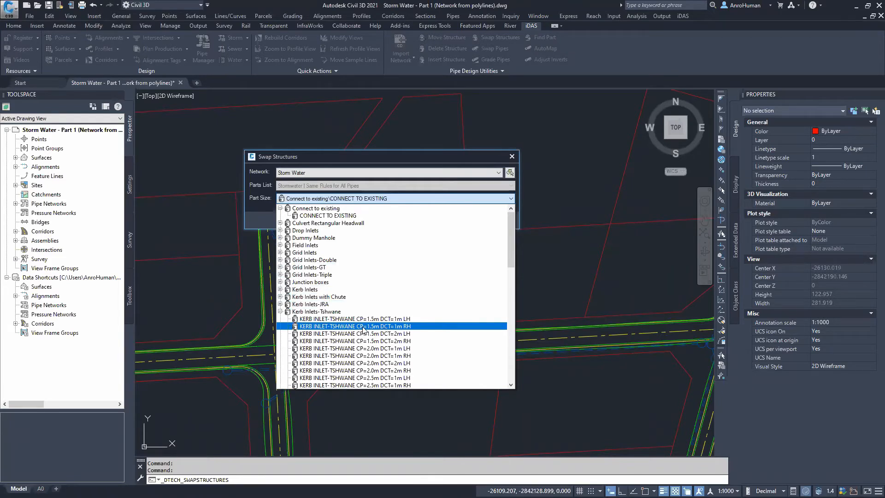
click(366, 327)
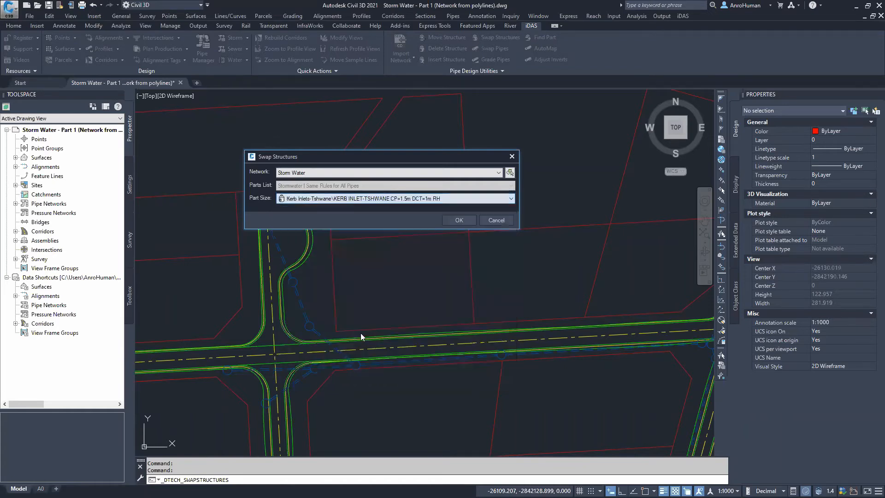
click(458, 221)
scroll(285, 291, up, 3)
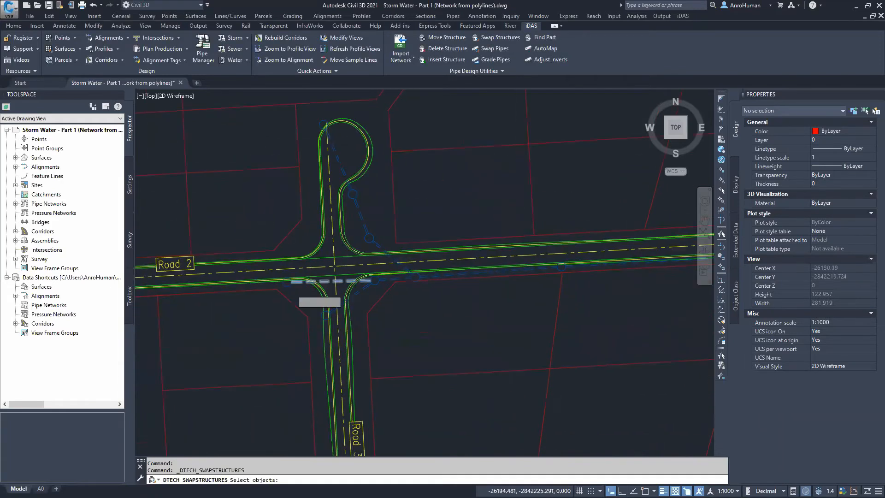
click(286, 283)
scroll(524, 312, down, 3)
middle_drag(607, 316, 338, 312)
scroll(375, 277, up, 4)
click(377, 282)
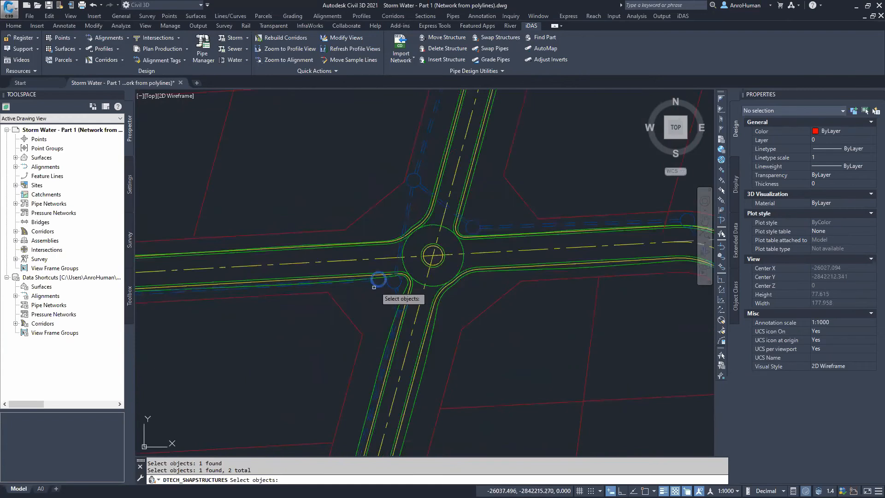
key(Return)
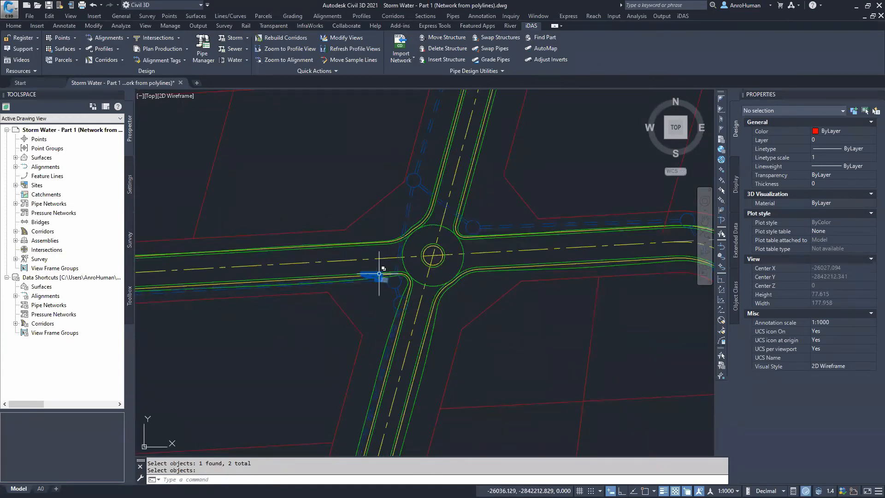
Swap the kerb inlet beside the western road to KERB INLET-TSHWANE CP=1.5m DCT=2m RH
scroll(374, 271, up, 2)
scroll(374, 271, up, 4)
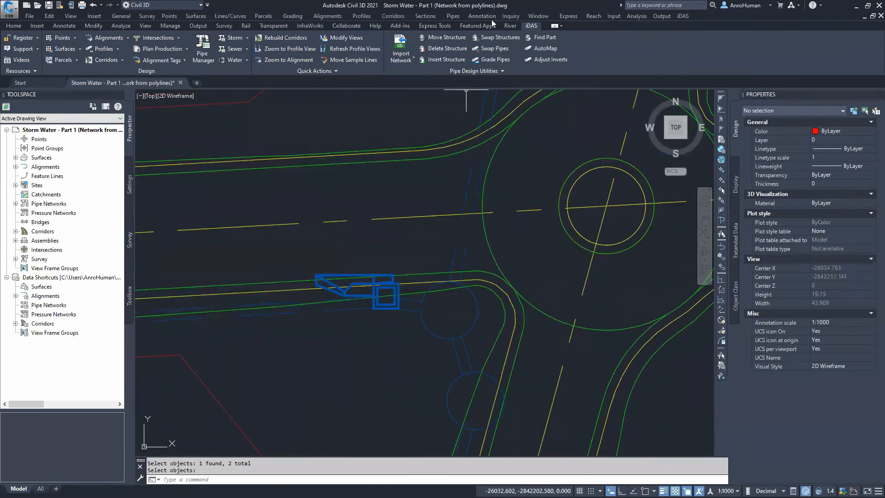
click(498, 39)
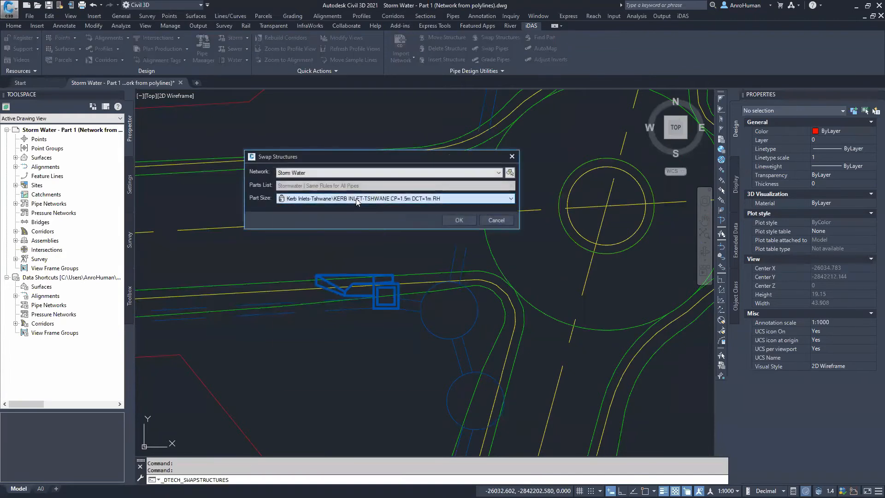
click(351, 199)
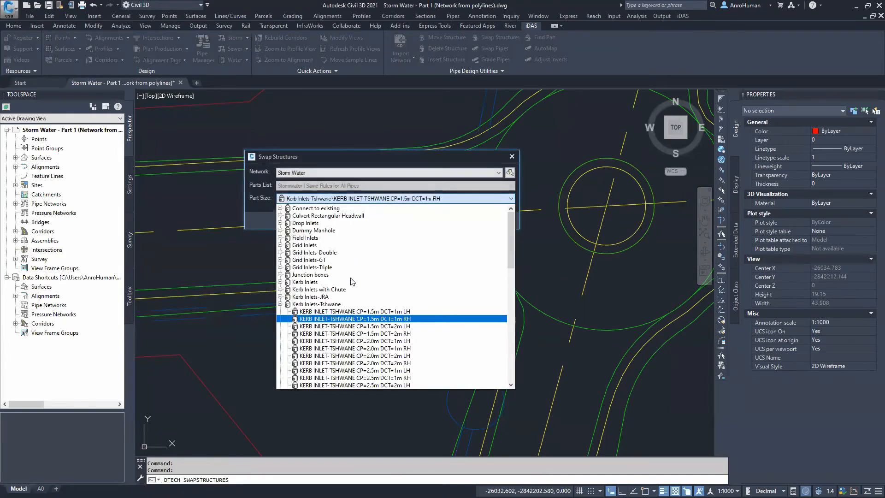
click(385, 334)
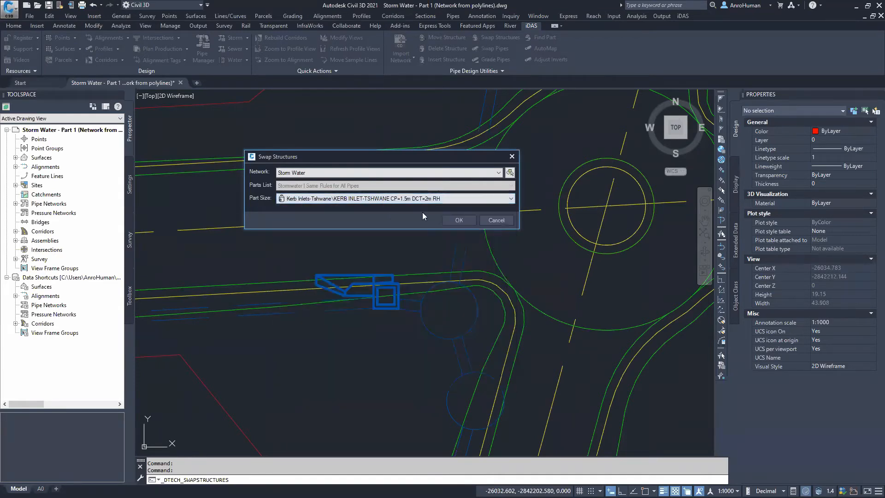
click(455, 220)
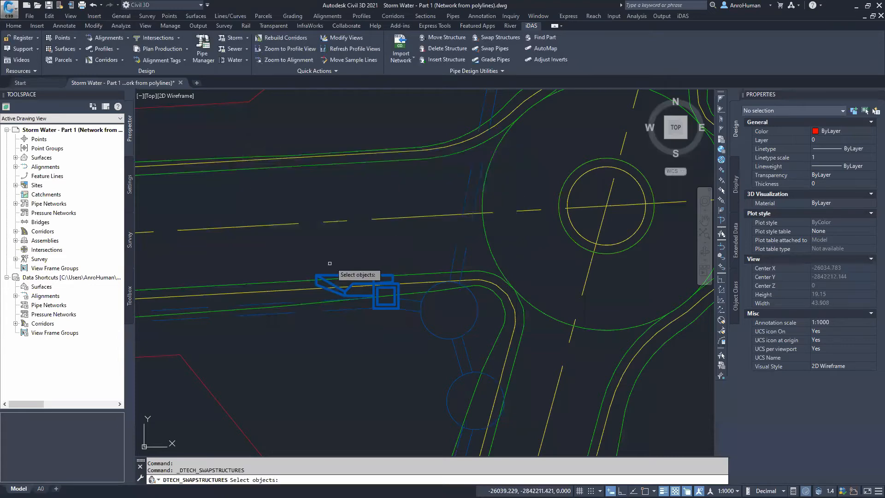
click(355, 288)
scroll(253, 297, down, 3)
scroll(253, 296, up, 8)
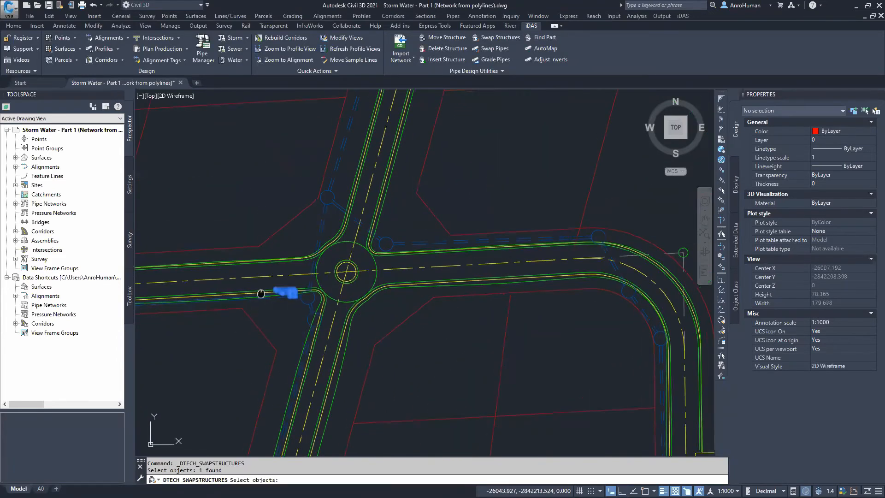
click(372, 288)
click(359, 282)
key(Return)
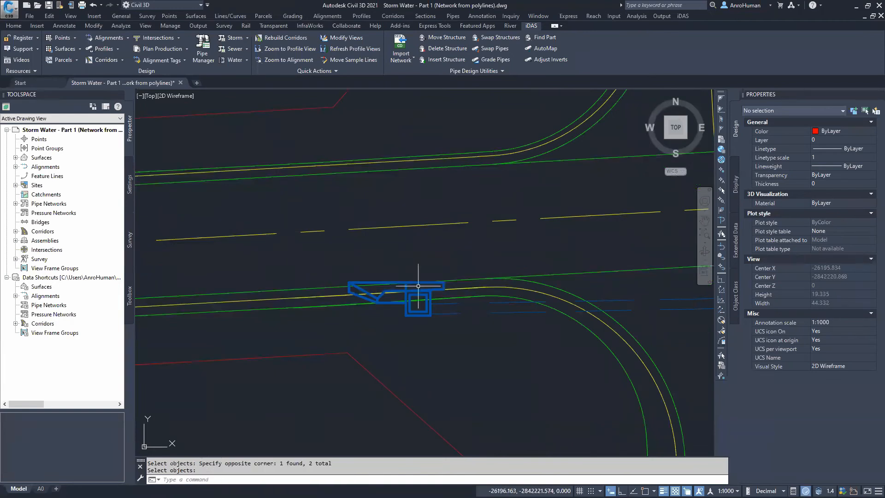
Swap the next kerb inlet along the road to KERB INLET-TSHWANE CP=2.0m DCT=1m RH
click(493, 38)
click(390, 198)
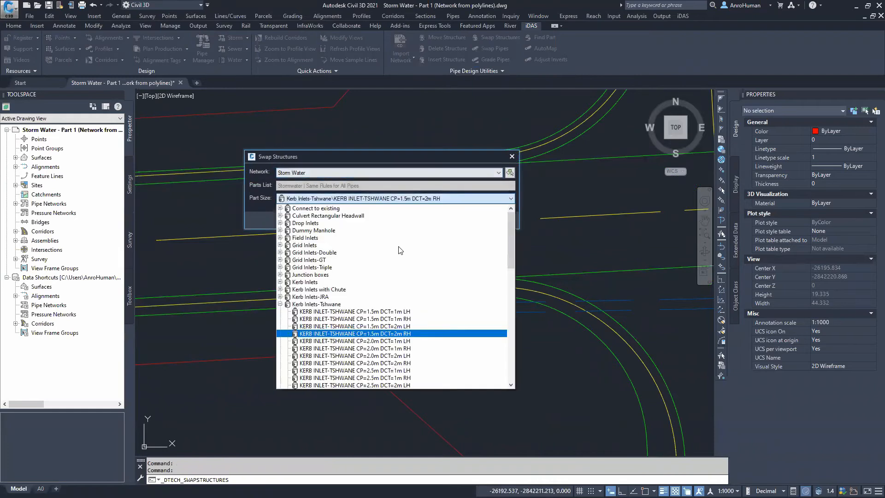
click(386, 349)
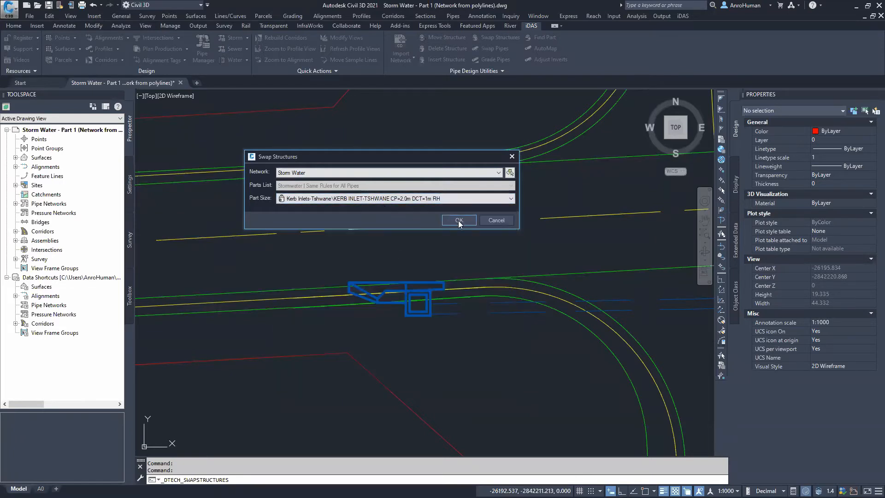
click(459, 220)
click(406, 314)
scroll(507, 299, down, 4)
middle_drag(564, 293, 177, 289)
scroll(645, 272, up, 6)
click(413, 277)
key(Return)
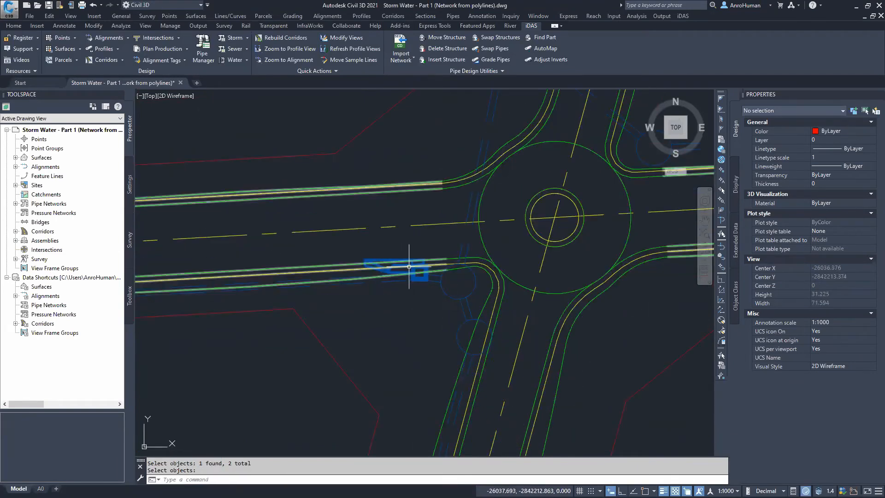
Thaw the ACAD-Pipe Network layer in Layer Properties to show the original pipe polylines again
click(12, 27)
click(506, 48)
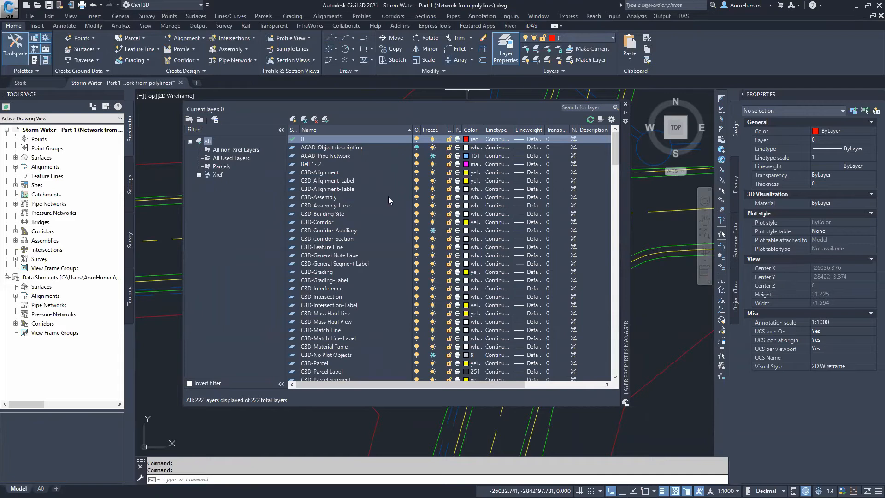
click(342, 156)
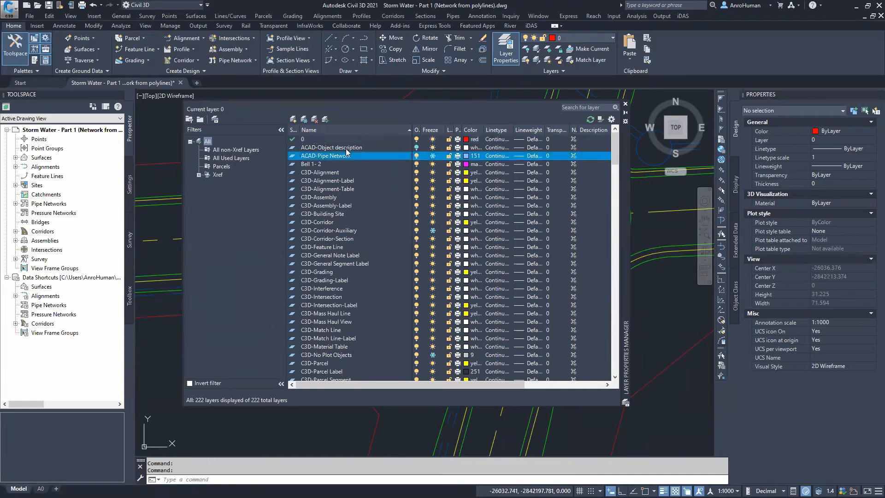
scroll(353, 267, down, 2)
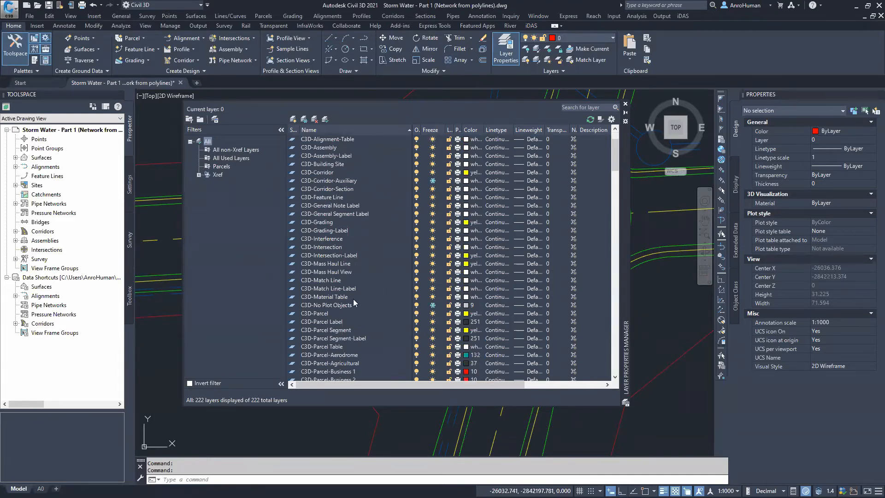
click(348, 305)
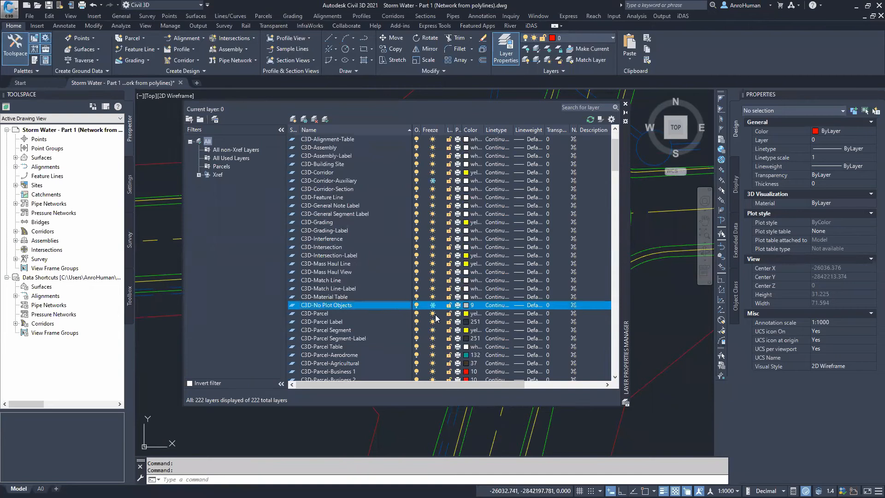
click(625, 103)
Reposition the kerb inlet structure west of the roundabout with its grips so it lines up with the kerb
scroll(453, 272, up, 2)
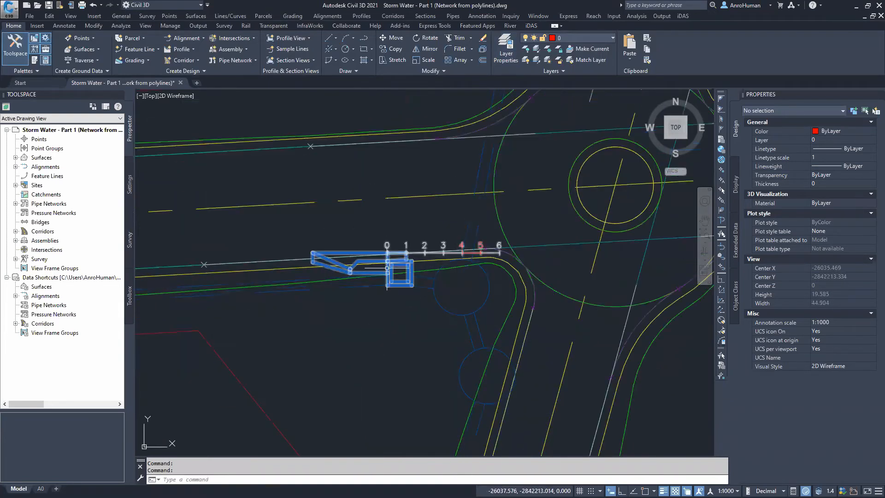
click(409, 281)
click(395, 261)
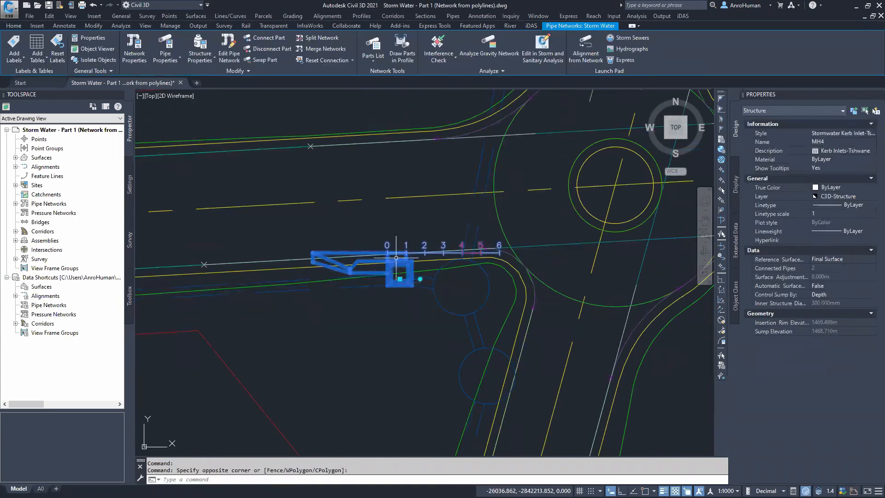
scroll(395, 262, up, 3)
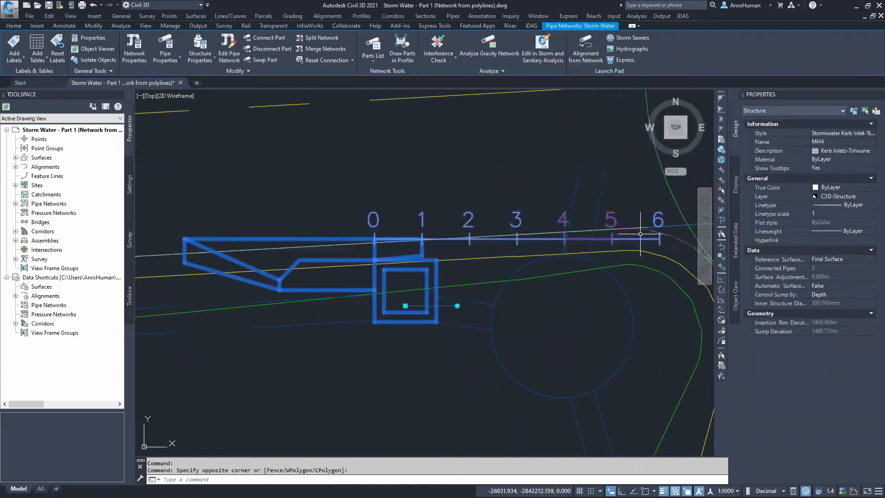
middle_drag(658, 231, 538, 249)
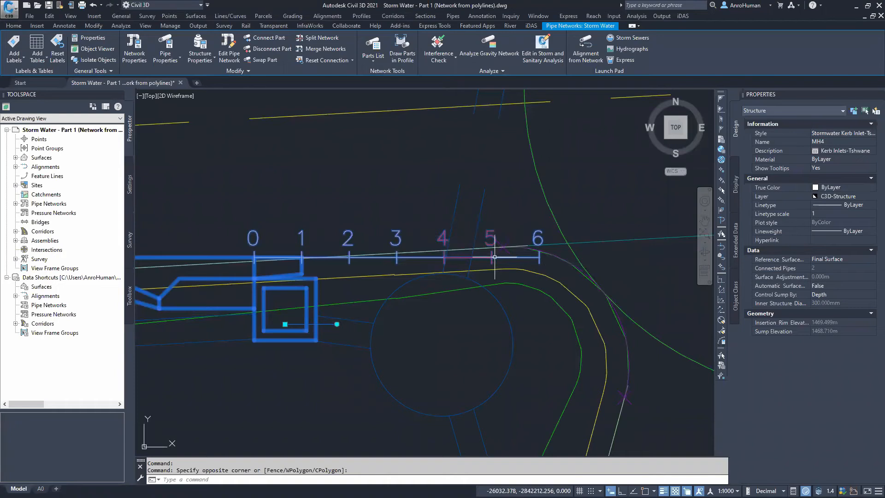
click(337, 324)
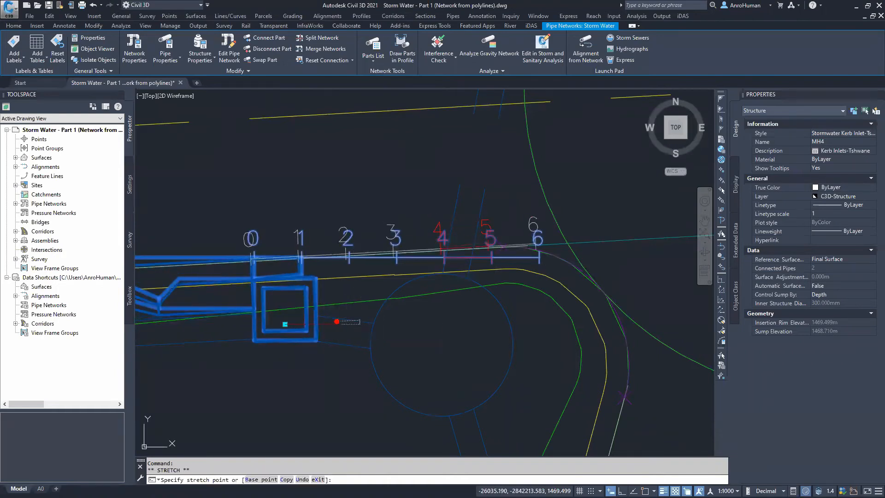
click(338, 322)
click(285, 324)
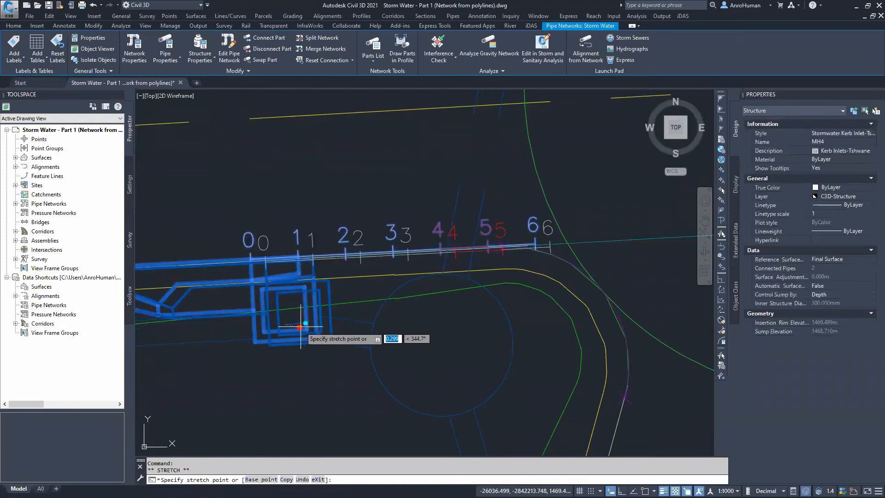
click(317, 325)
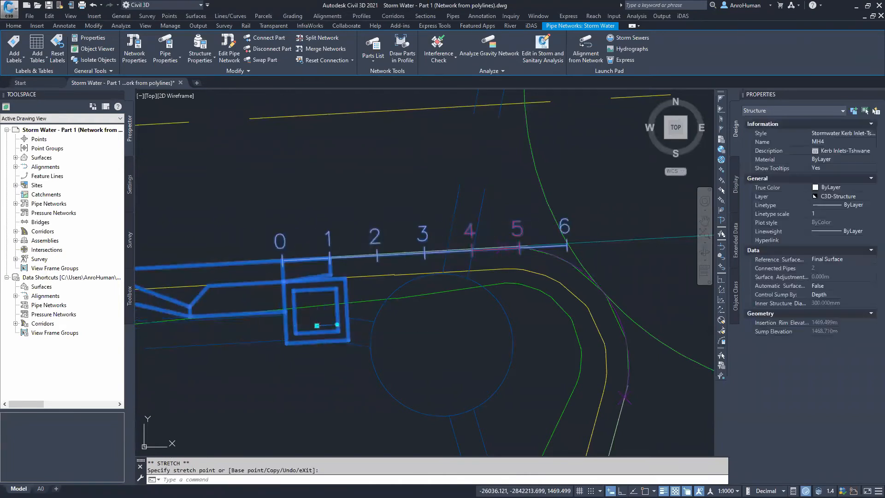
middle_drag(504, 257, 639, 247)
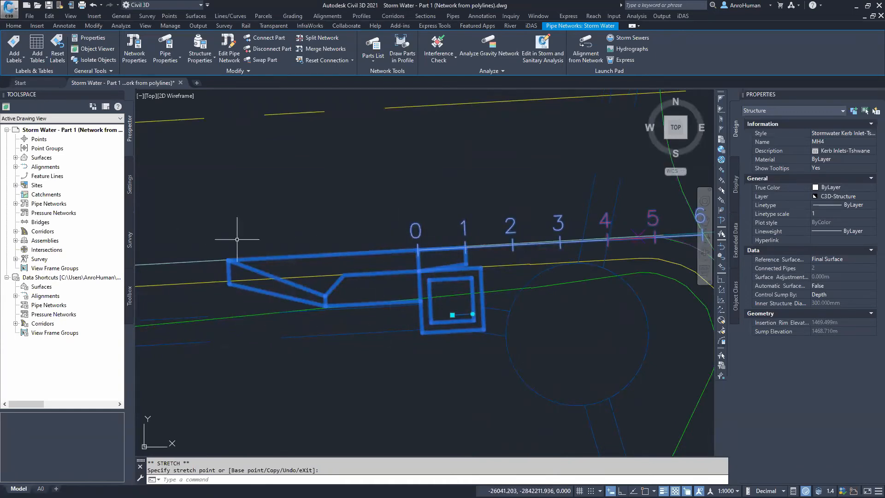
middle_drag(556, 348, 510, 348)
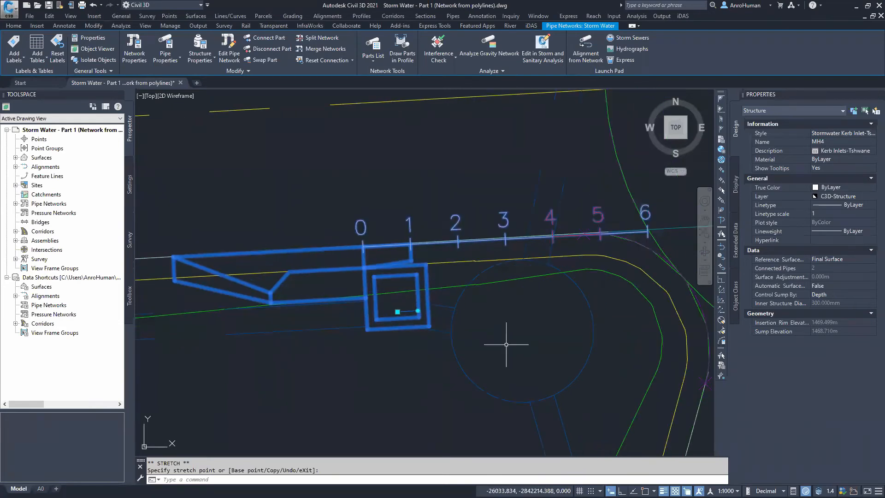
key(Escape)
Swap the structure at the northern end of the northern pipe run to Outfall (End Network Node) on the Storm Water network
scroll(520, 334, down, 4)
scroll(454, 370, down, 6)
middle_drag(446, 375, 654, 294)
scroll(437, 342, down, 4)
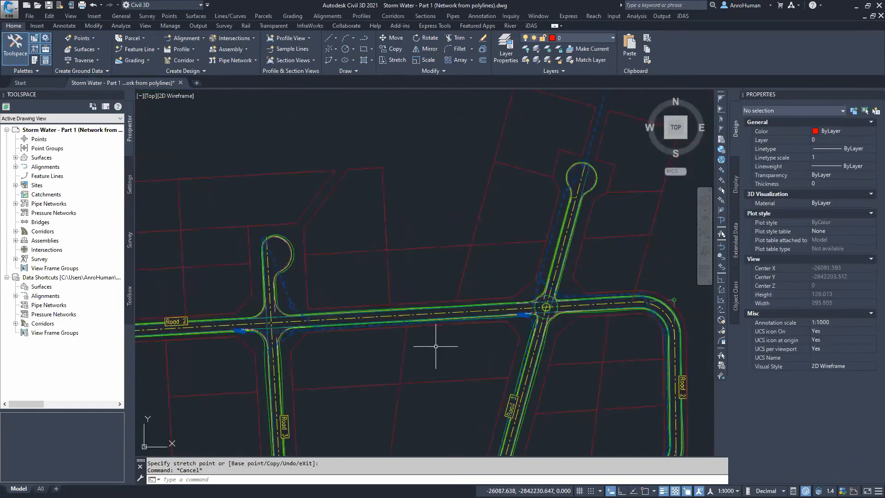
middle_drag(435, 346, 424, 300)
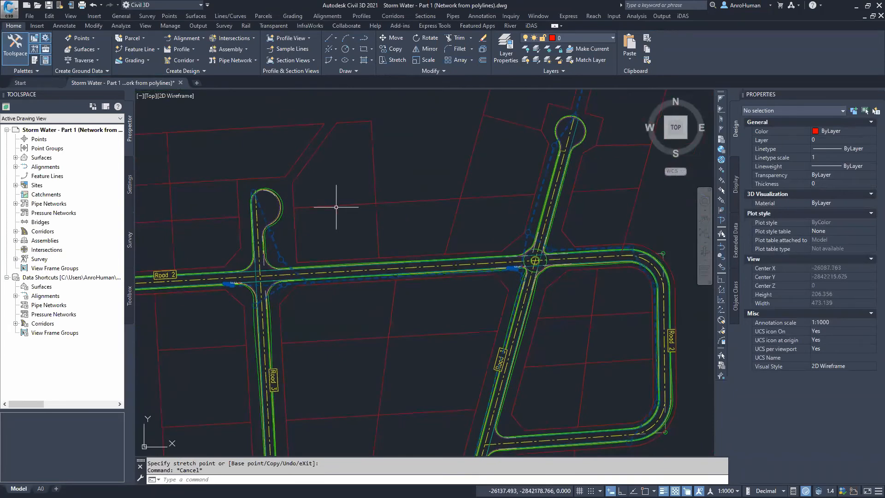
middle_drag(366, 198, 261, 338)
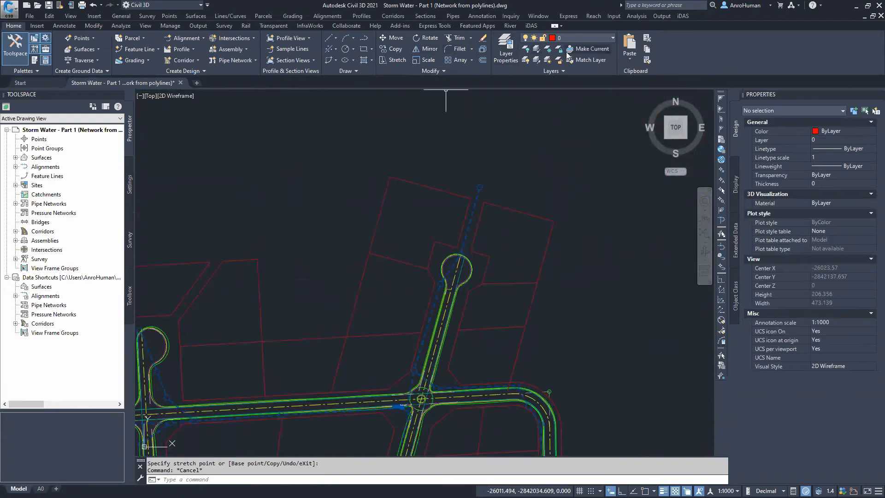
click(531, 26)
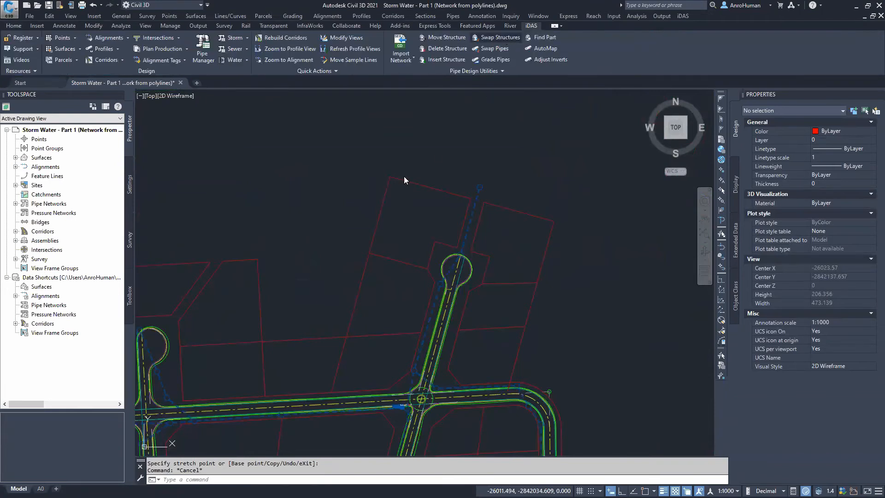
click(366, 198)
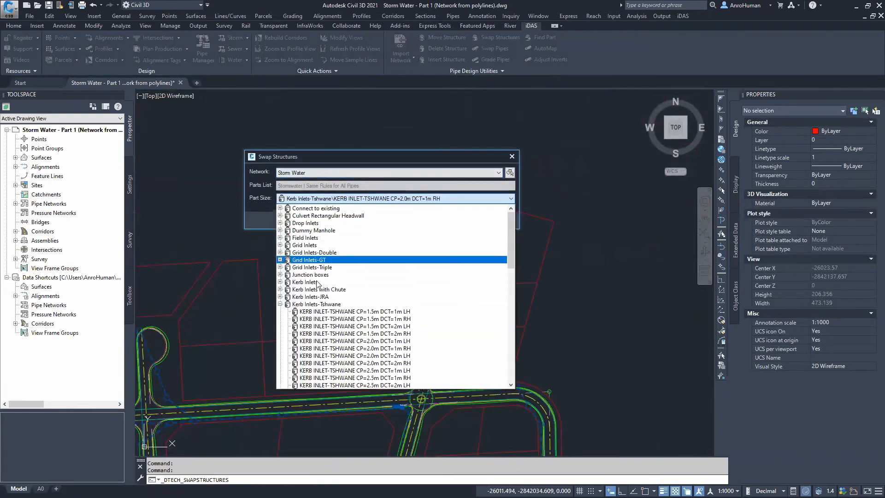
drag(512, 234, 510, 360)
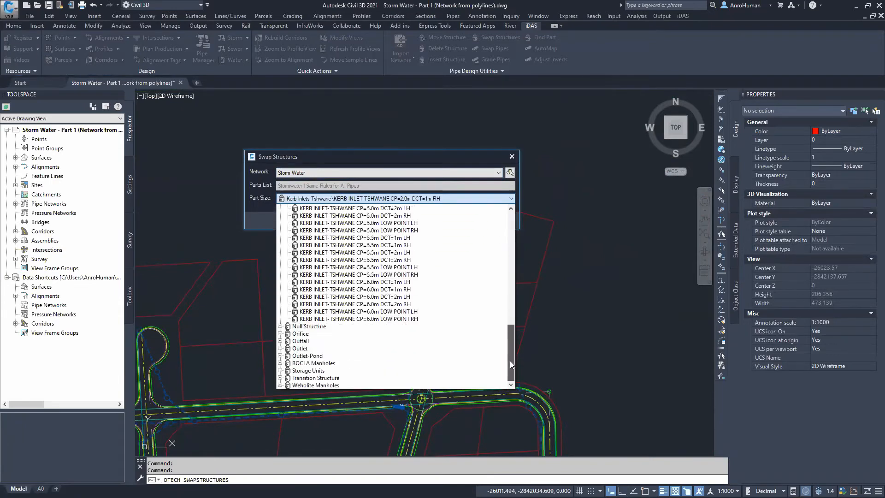
click(299, 341)
click(309, 348)
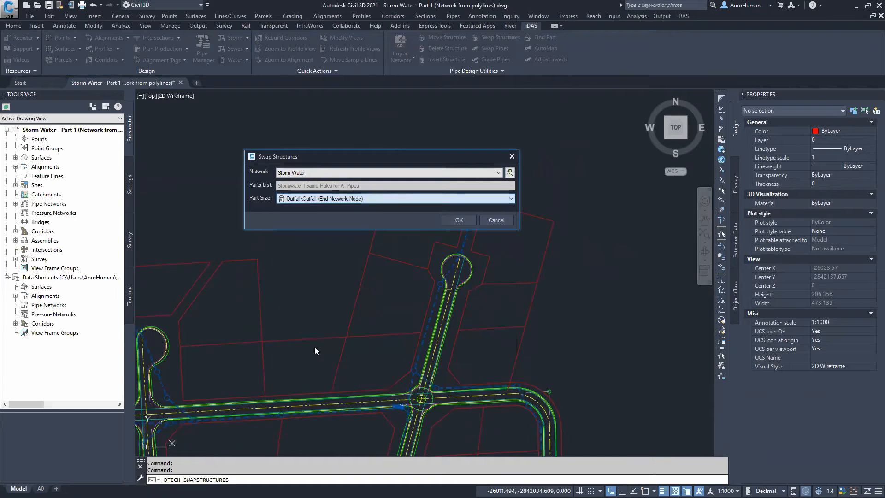
click(459, 220)
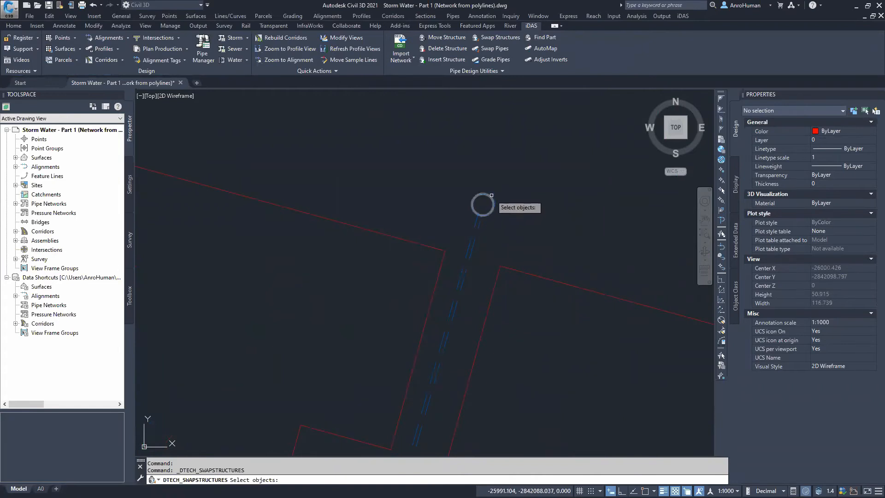
click(489, 198)
key(Return)
click(503, 202)
click(503, 205)
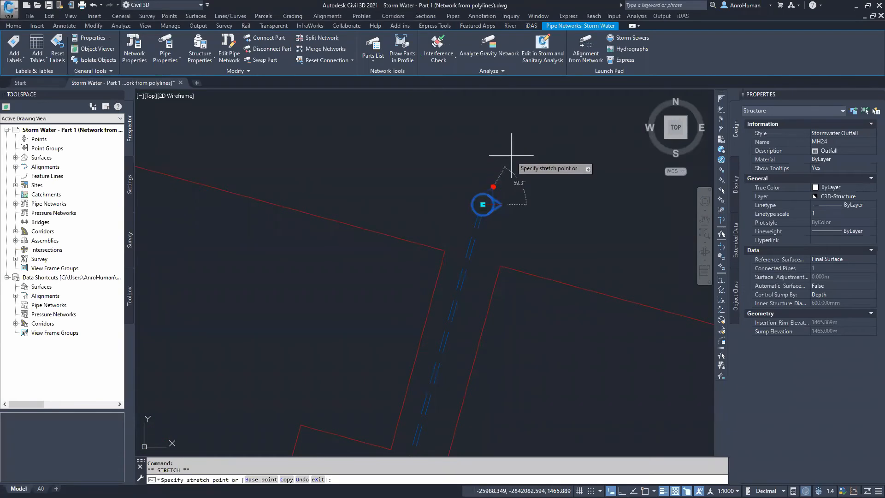
key(Escape)
scroll(540, 253, down, 5)
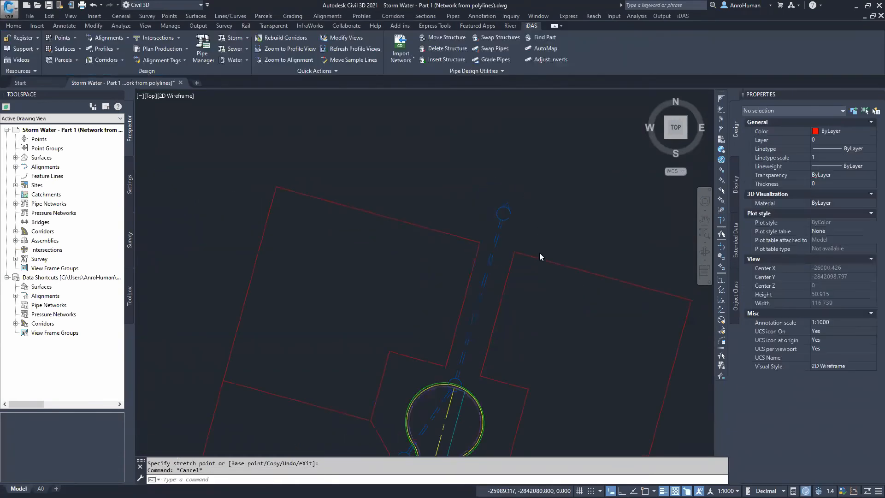
mouse_move(530, 244)
middle_down()
mouse_move(532, 189)
mouse_move(522, 196)
middle_up()
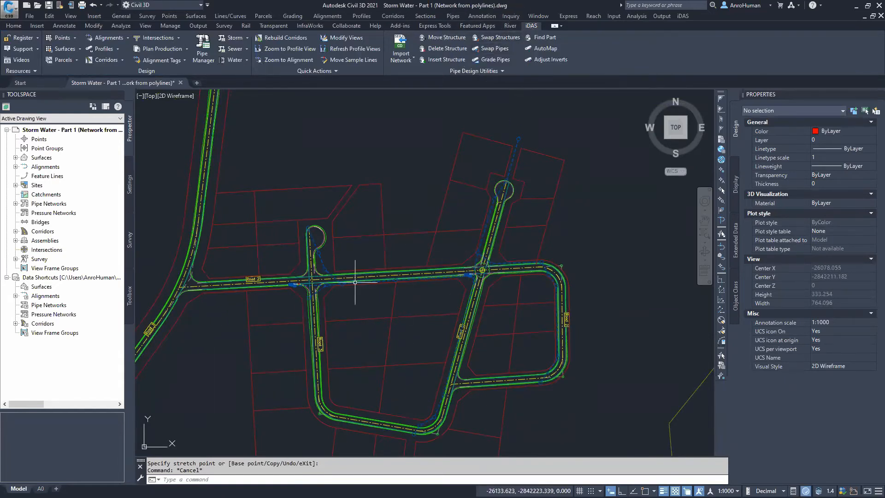
scroll(344, 285, up, 4)
scroll(310, 316, up, 4)
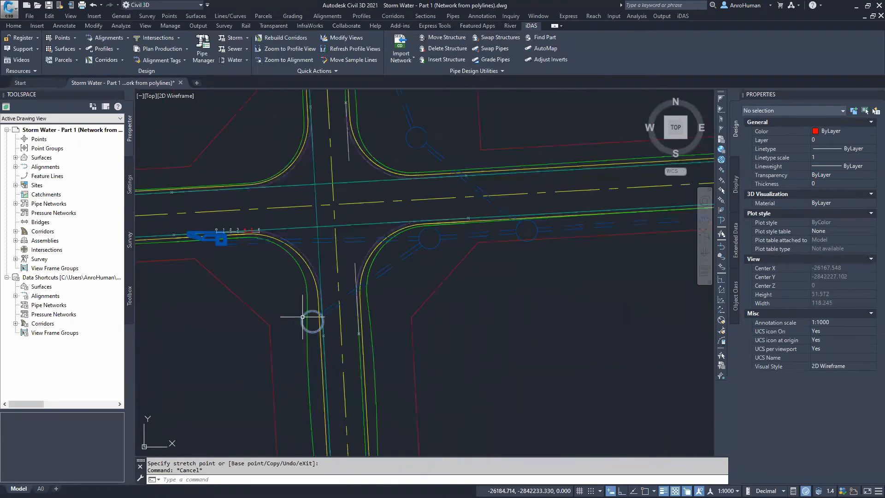
click(312, 322)
right_click(286, 275)
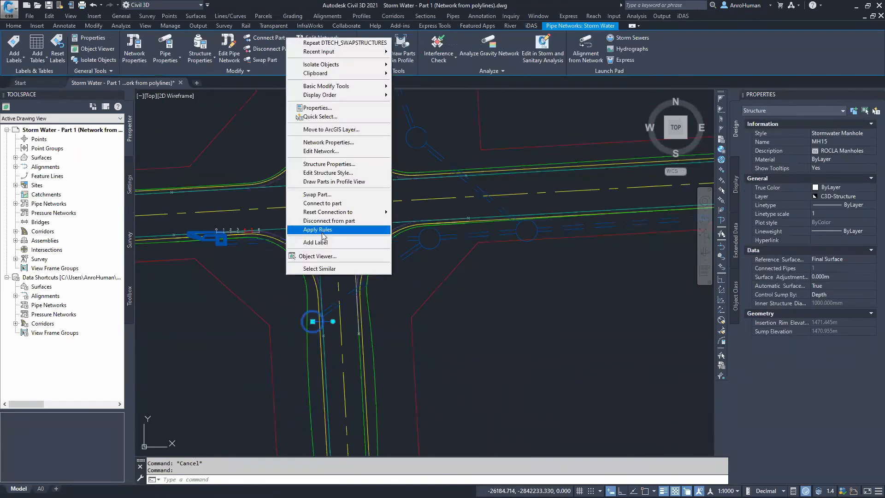
click(330, 195)
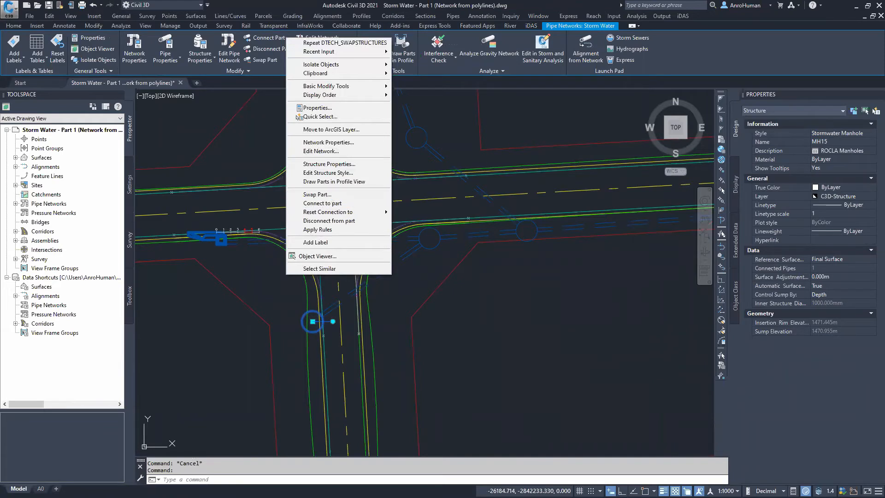
key(Escape)
key(Escape)
middle_drag(539, 113, 535, 145)
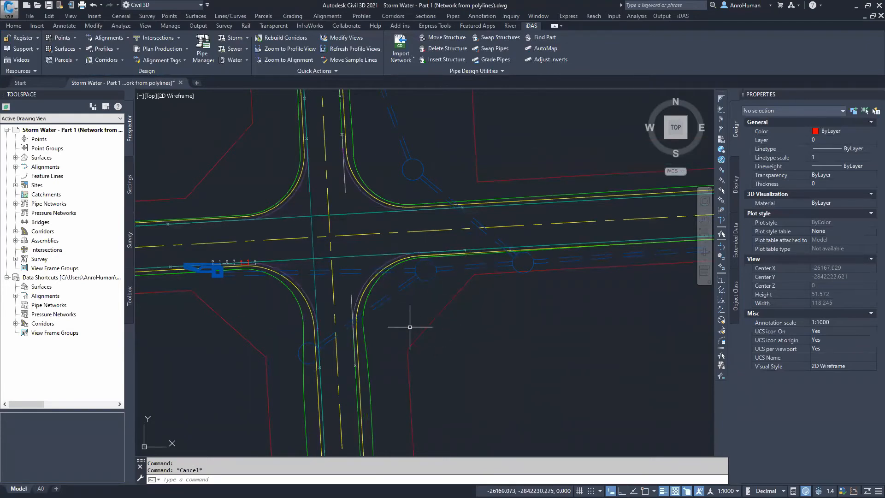
scroll(430, 317, down, 3)
middle_drag(478, 304, 307, 249)
scroll(323, 251, down, 2)
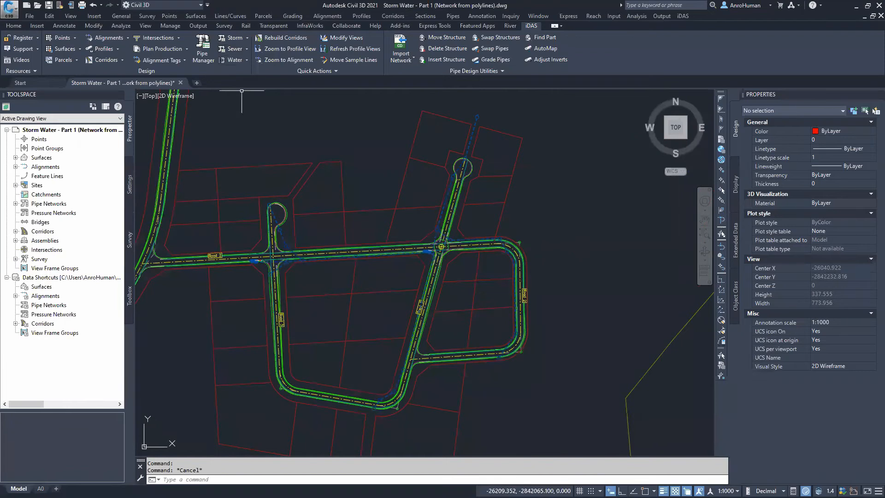
click(248, 50)
click(248, 51)
click(248, 62)
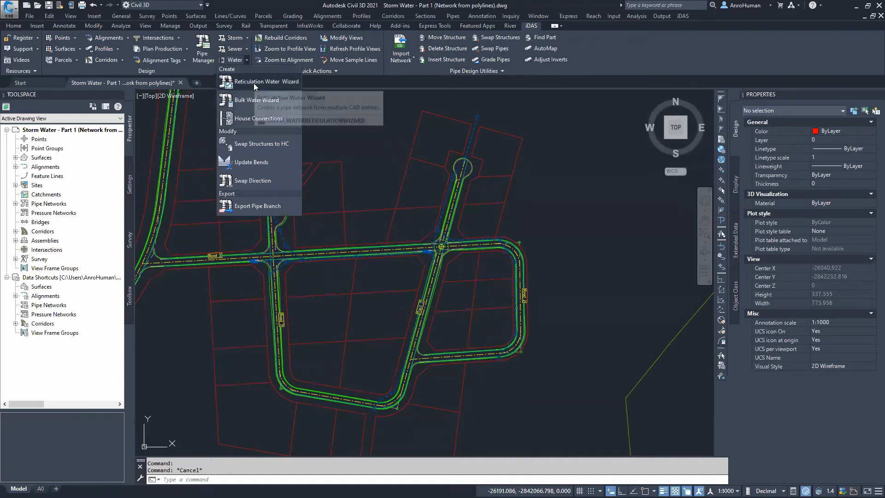
click(256, 83)
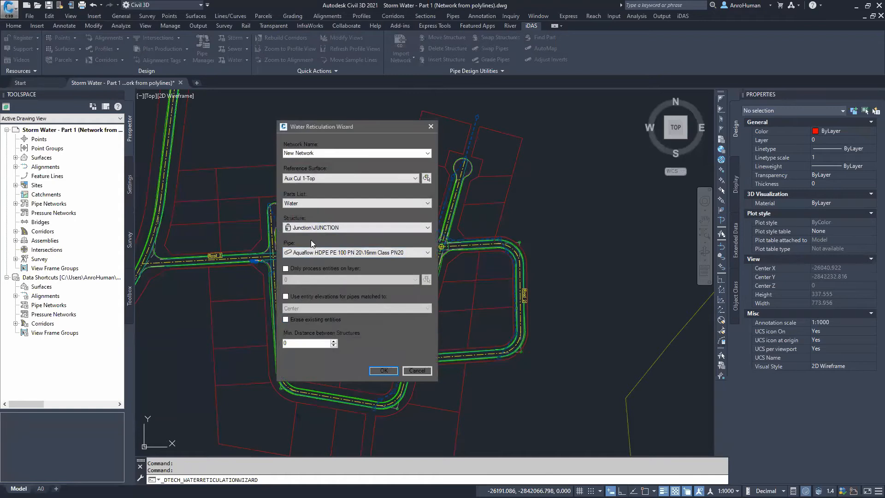
key(Escape)
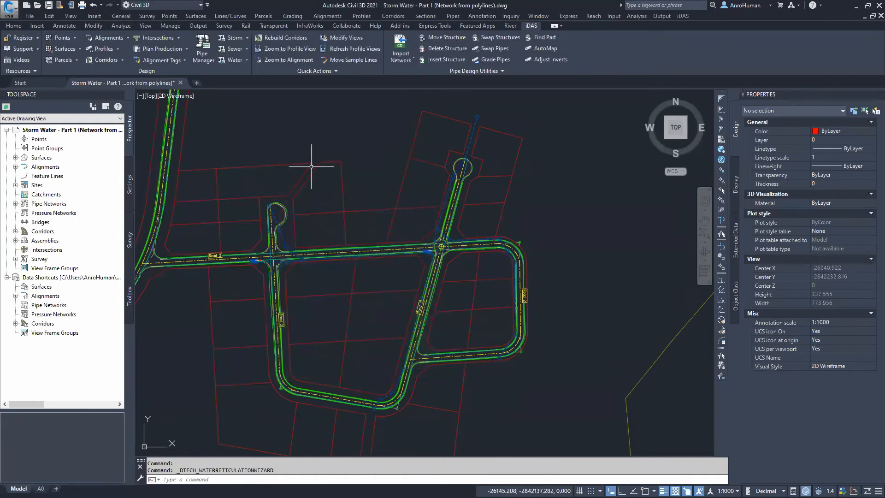
mouse_move(326, 193)
middle_down()
mouse_move(323, 209)
mouse_move(325, 201)
middle_up()
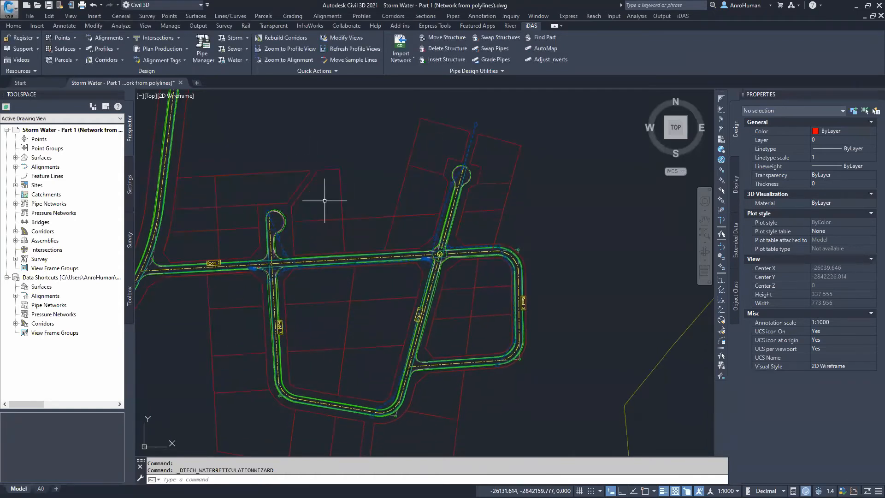
Close the drawing, saving its changes, and continue in the Storm Water - Part 2 (Vertical Adjustment) drawing
click(180, 82)
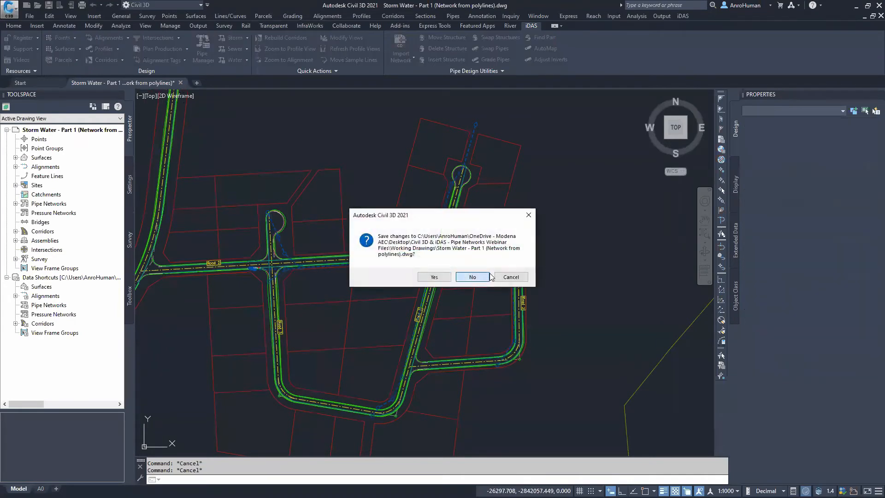
click(435, 277)
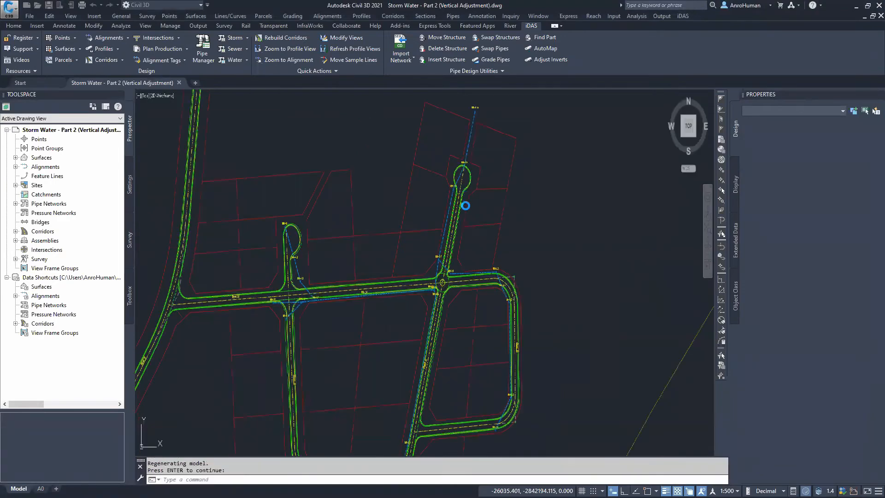
key(Return)
Survey the storm water network layout across the site in the Part 2 drawing
middle_drag(355, 324, 296, 253)
scroll(311, 418, up, 2)
scroll(314, 426, up, 2)
middle_drag(314, 427, 329, 328)
middle_drag(414, 162, 337, 334)
scroll(353, 257, down, 2)
middle_drag(371, 210, 335, 364)
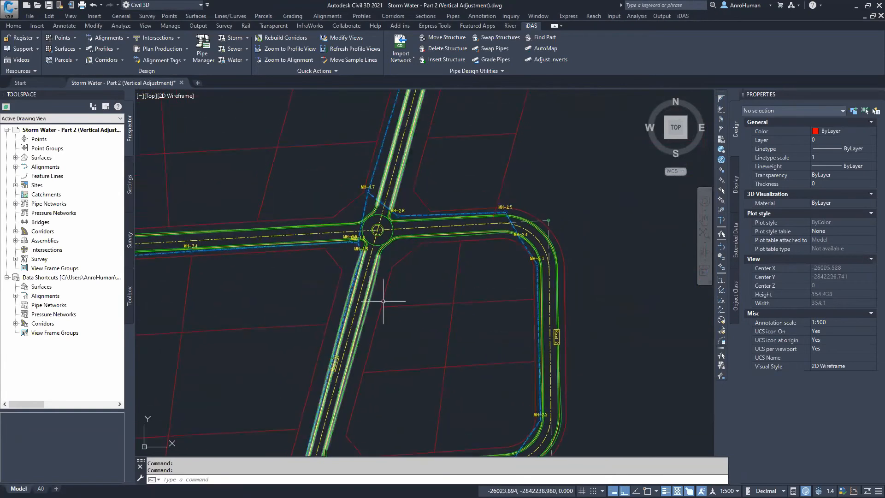
scroll(367, 430, down, 3)
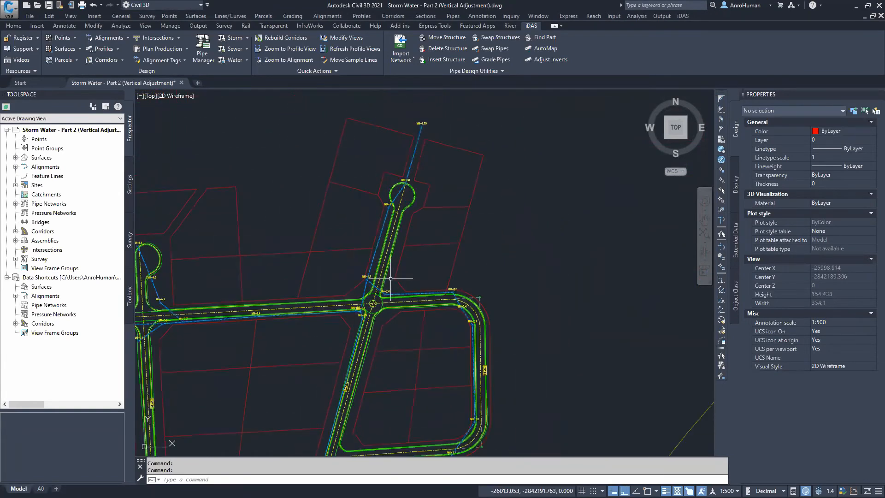
scroll(340, 241, down, 4)
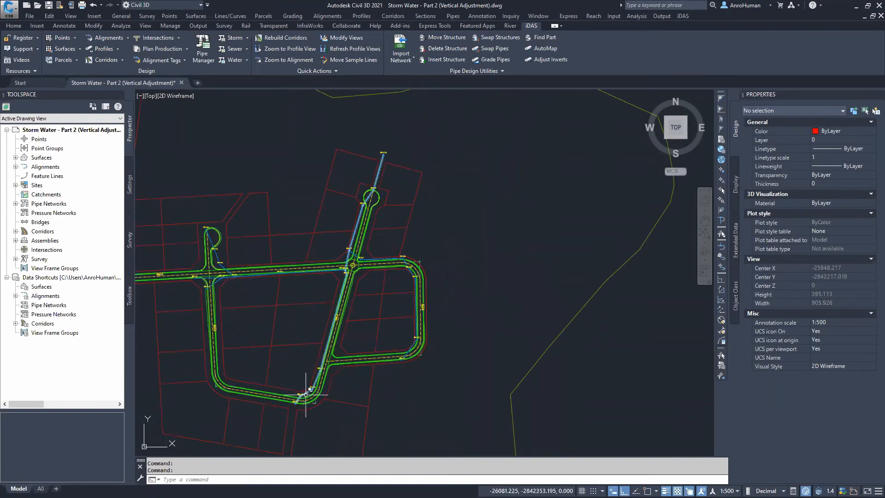
scroll(296, 395, up, 10)
scroll(281, 414, down, 10)
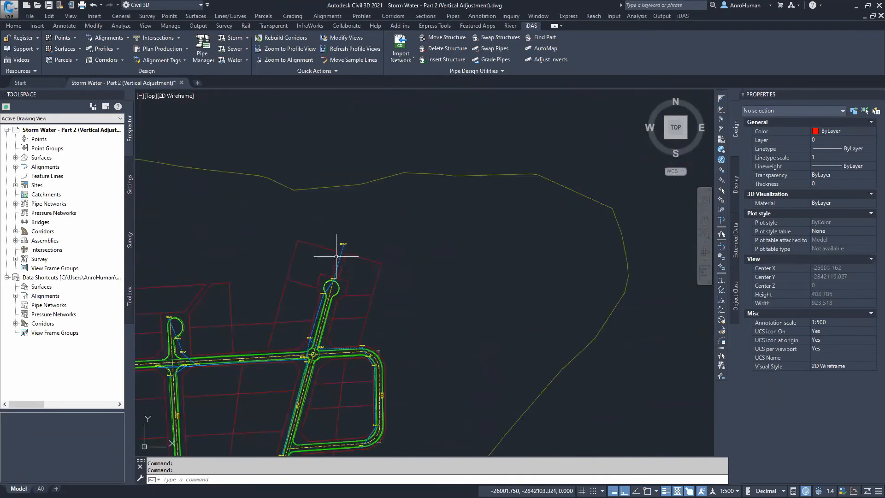
Inspect each manhole's position along the storm water pipe runs in plan, zooming in on the junctions and roundabouts
middle_drag(326, 372, 334, 296)
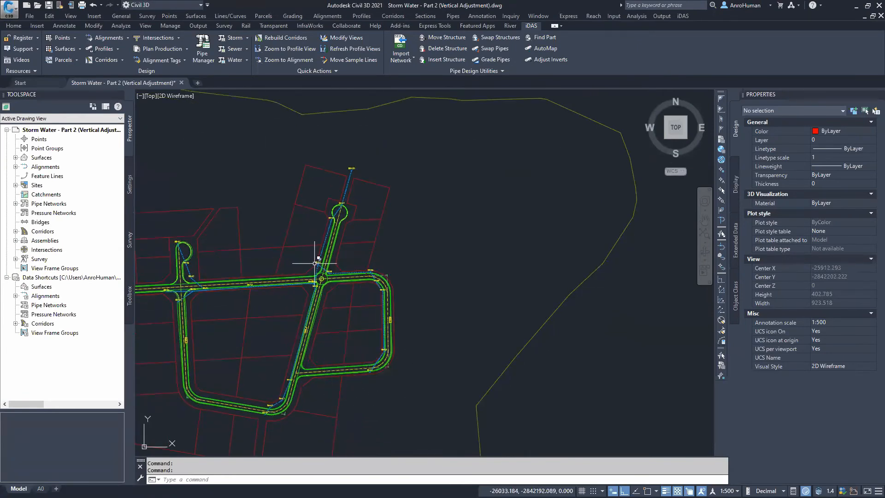
scroll(315, 264, up, 4)
middle_drag(241, 270, 568, 260)
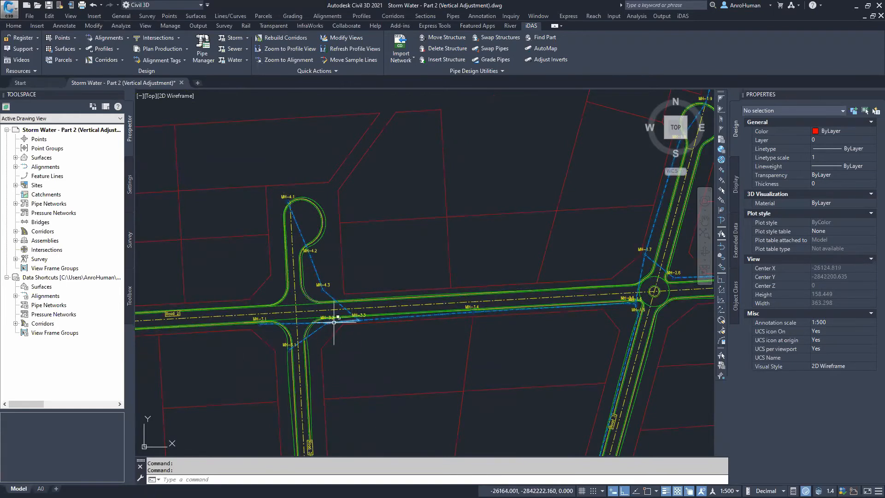
scroll(358, 332, up, 4)
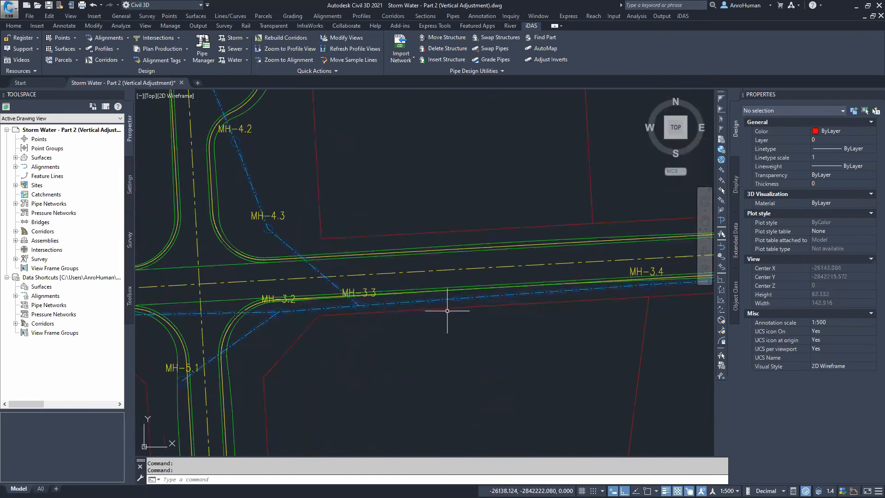
scroll(450, 306, down, 1)
scroll(526, 363, down, 1)
mouse_move(525, 364)
middle_down()
mouse_move(303, 169)
mouse_move(257, 111)
middle_up()
scroll(322, 387, up, 2)
key(ctrl)
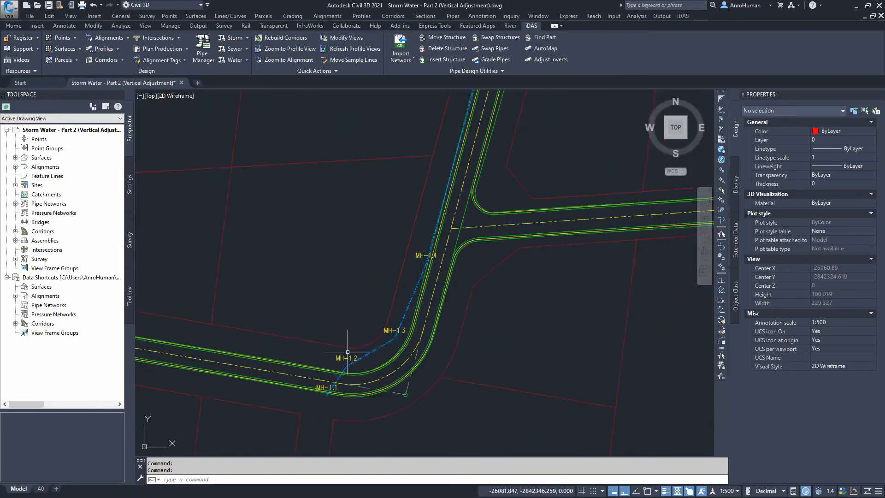
mouse_move(413, 189)
middle_down()
mouse_move(399, 272)
mouse_move(323, 486)
middle_up()
middle_drag(422, 164, 295, 489)
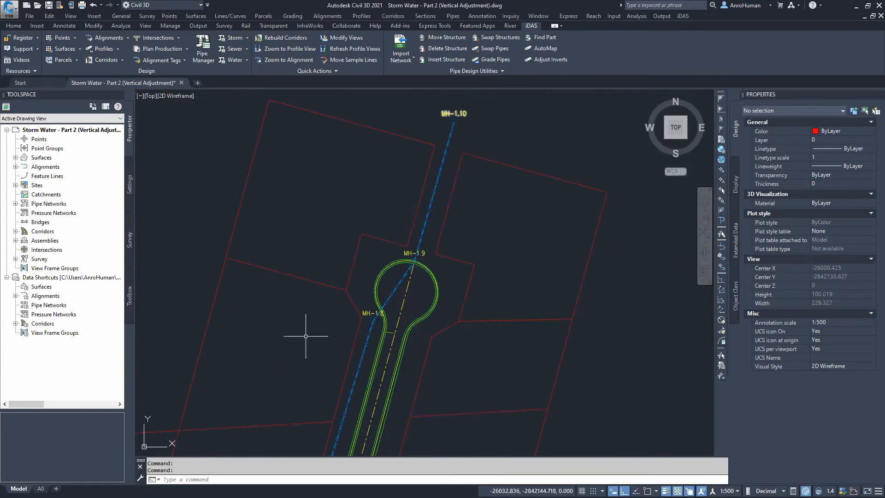
middle_drag(366, 313, 389, 249)
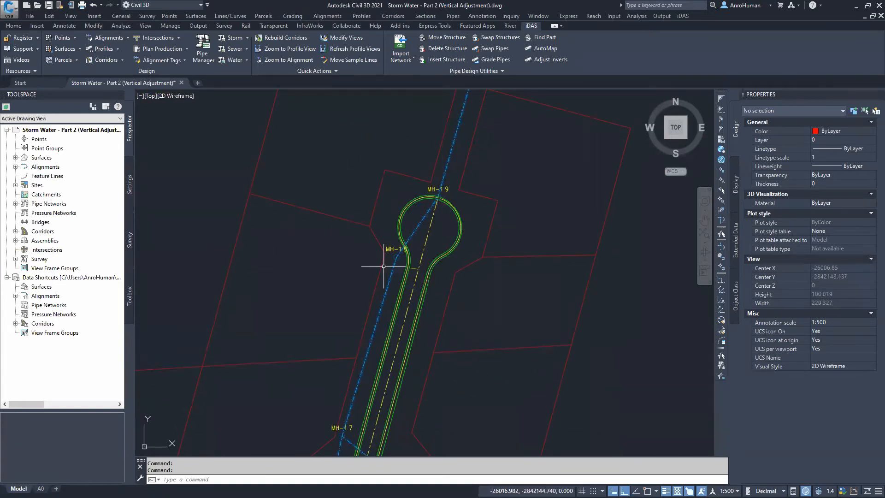
scroll(374, 302, down, 2)
mouse_move(301, 339)
middle_down()
mouse_move(316, 324)
mouse_move(293, 189)
mouse_move(256, 163)
middle_up()
scroll(489, 429, up, 4)
middle_drag(461, 431, 467, 261)
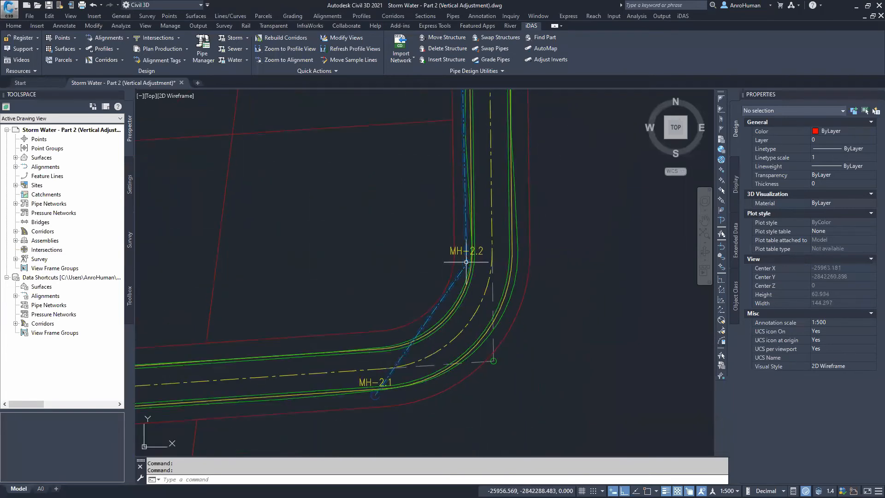
middle_drag(300, 99, 407, 495)
middle_drag(185, 161, 275, 221)
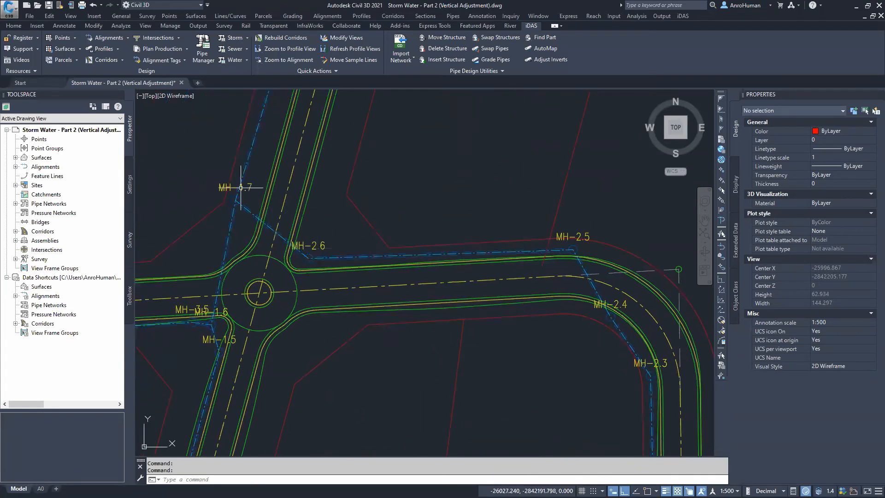
scroll(245, 292, down, 4)
mouse_move(245, 306)
middle_down()
mouse_move(331, 283)
mouse_move(593, 269)
middle_up()
scroll(220, 274, up, 2)
middle_drag(456, 325, 191, 341)
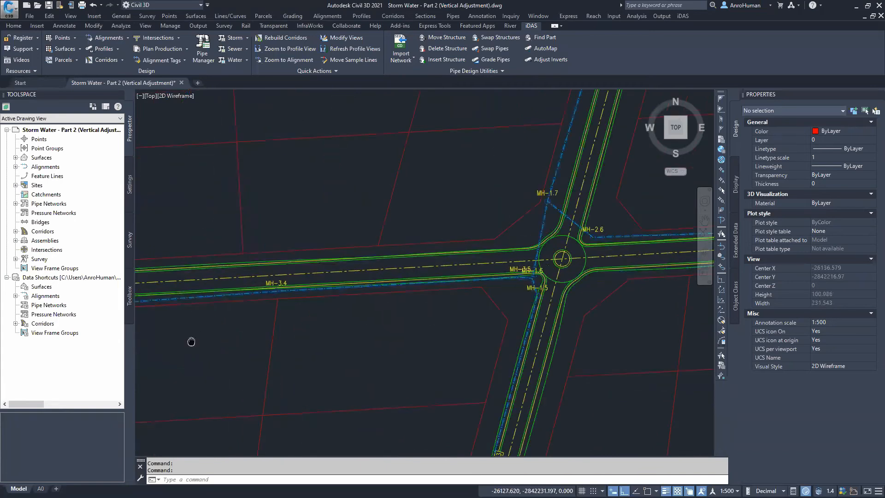
scroll(523, 282, up, 6)
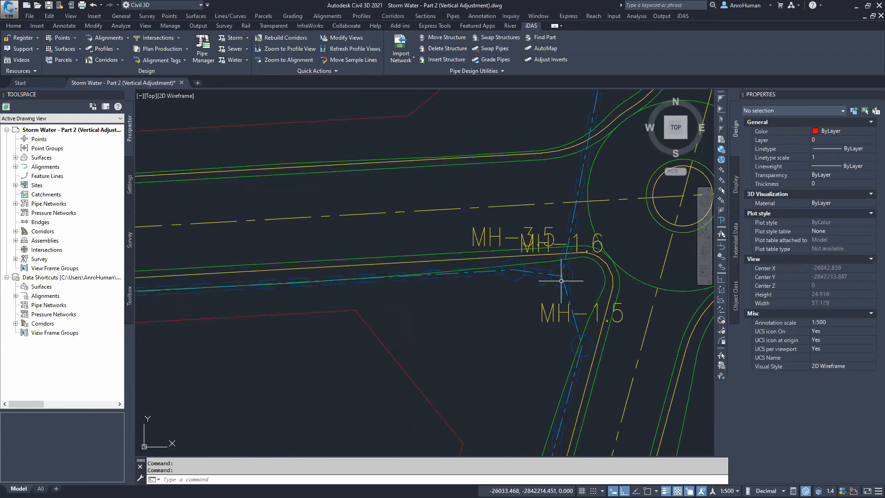
scroll(491, 294, down, 4)
middle_drag(298, 327, 653, 317)
mouse_move(194, 288)
middle_down()
mouse_move(442, 341)
mouse_move(401, 258)
mouse_move(458, 411)
mouse_move(273, 269)
middle_up()
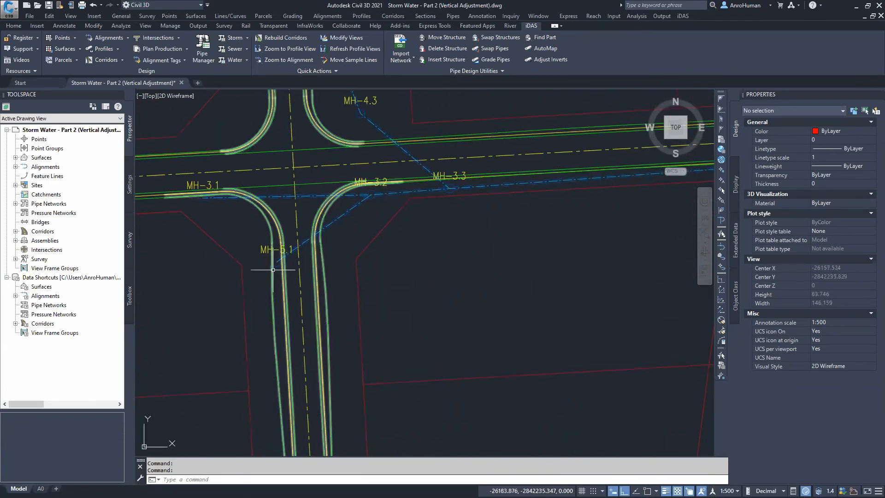
scroll(459, 269, down, 6)
mouse_move(523, 288)
middle_down()
mouse_move(347, 301)
mouse_move(358, 302)
middle_up()
scroll(406, 309, down, 6)
mouse_move(472, 322)
middle_down()
mouse_move(222, 287)
mouse_move(512, 263)
mouse_move(713, 299)
middle_up()
Examine the pipe run in the longitudinal profile views
scroll(213, 173, up, 7)
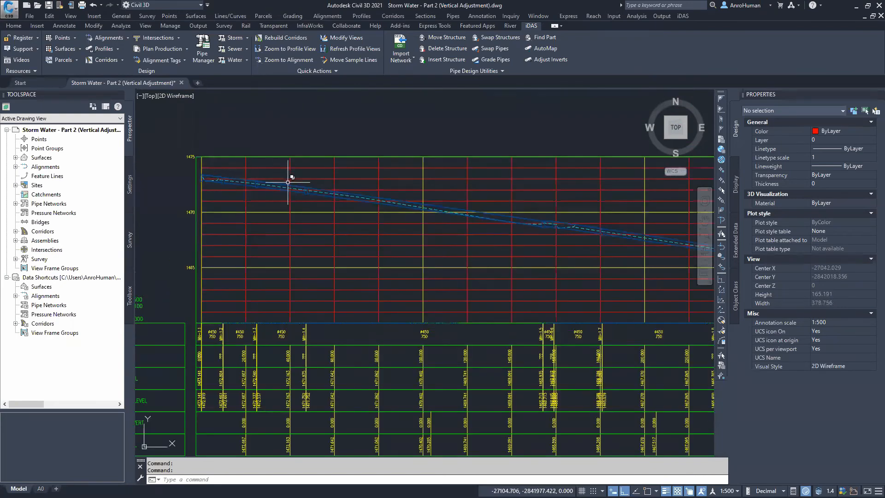
middle_drag(642, 249, 455, 236)
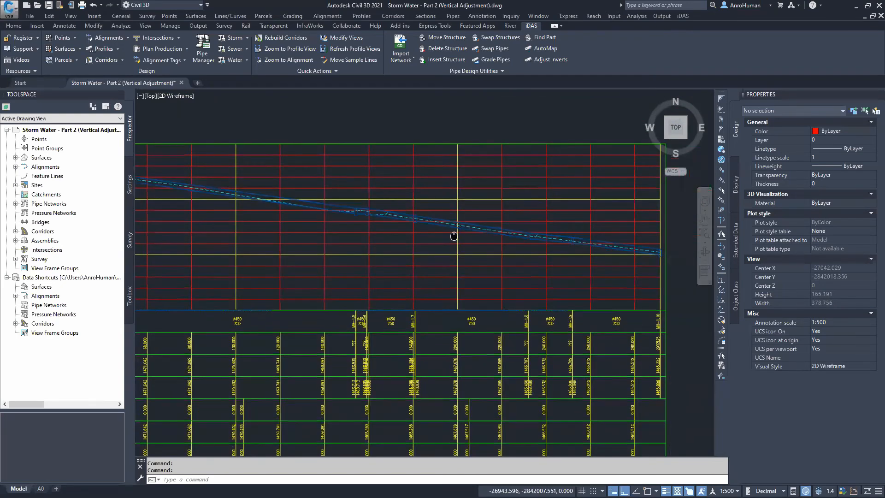
scroll(571, 241, up, 4)
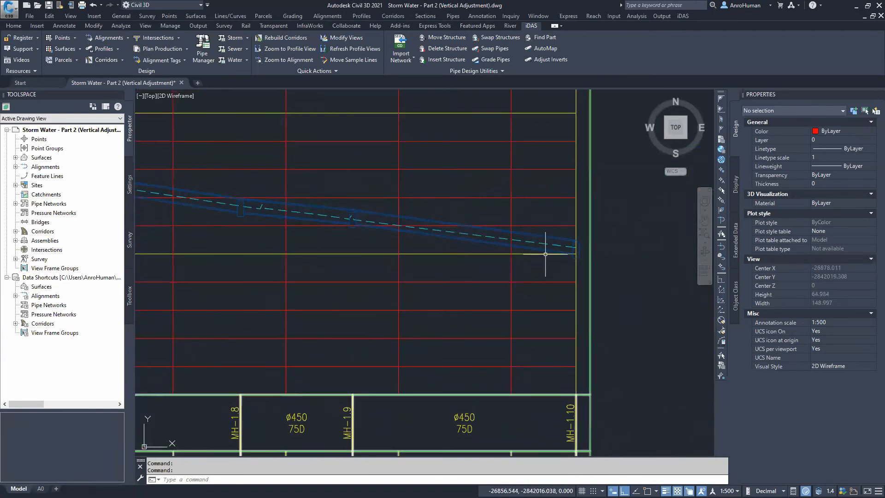
scroll(546, 254, down, 2)
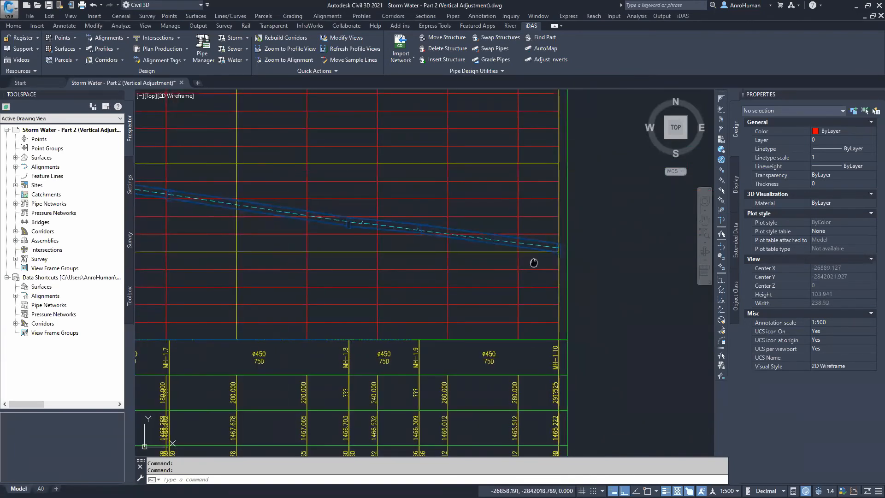
middle_drag(535, 262, 584, 266)
scroll(421, 257, down, 2)
scroll(421, 257, down, 6)
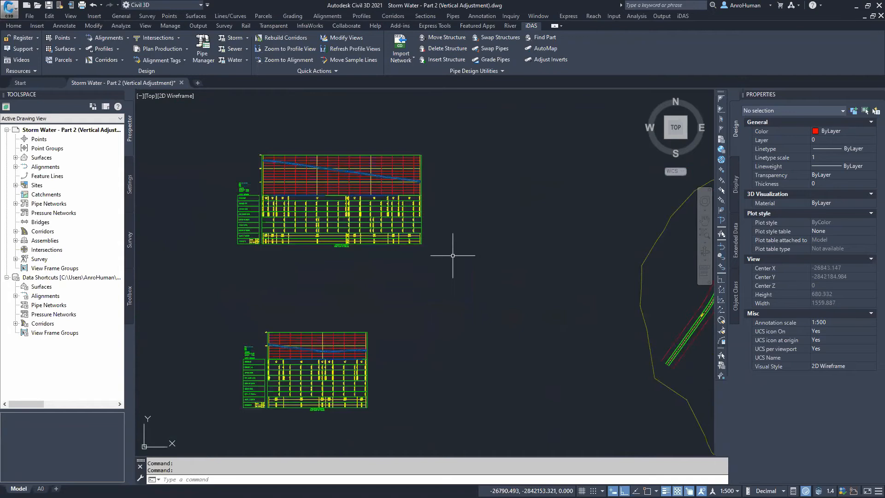
Try to regrade the network with 1.000 m minimum pipe cover, Final Surface reference, Invert match location and 0 drop depth
click(247, 38)
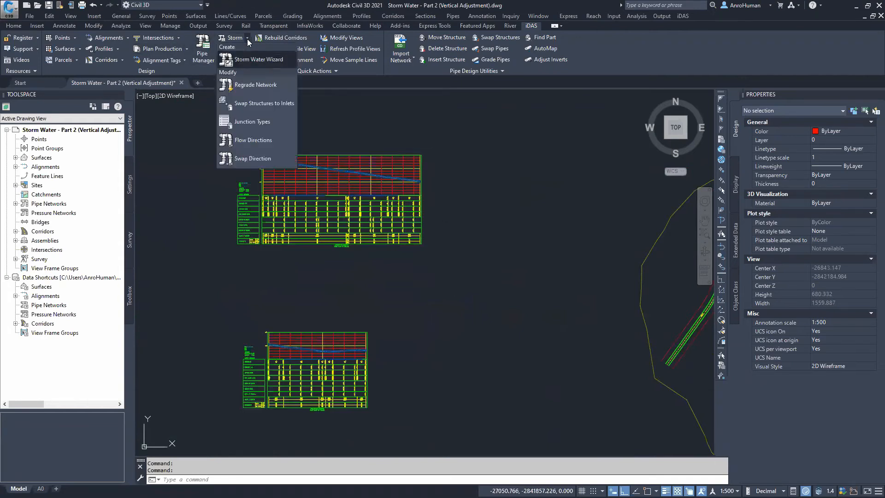
click(249, 83)
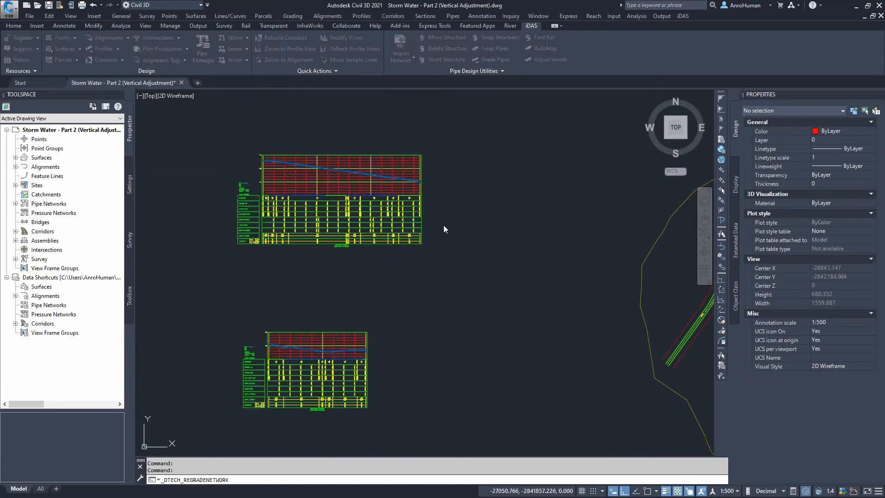
click(437, 253)
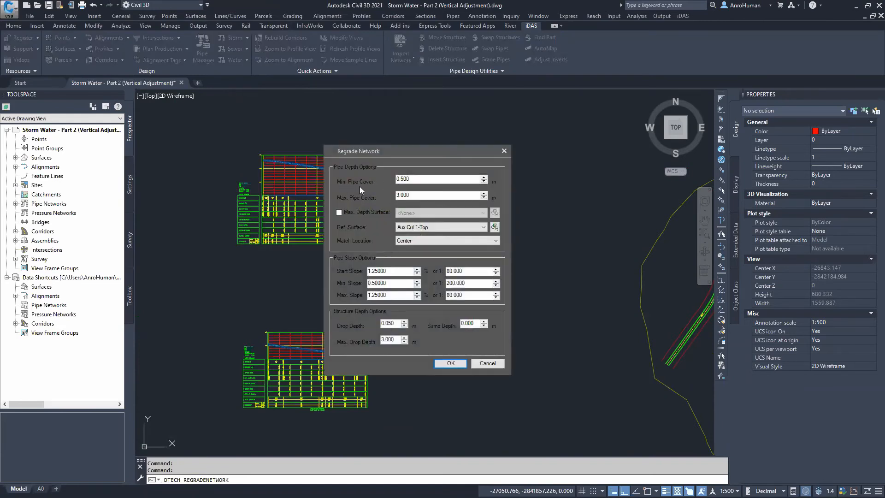
text(1)
click(424, 227)
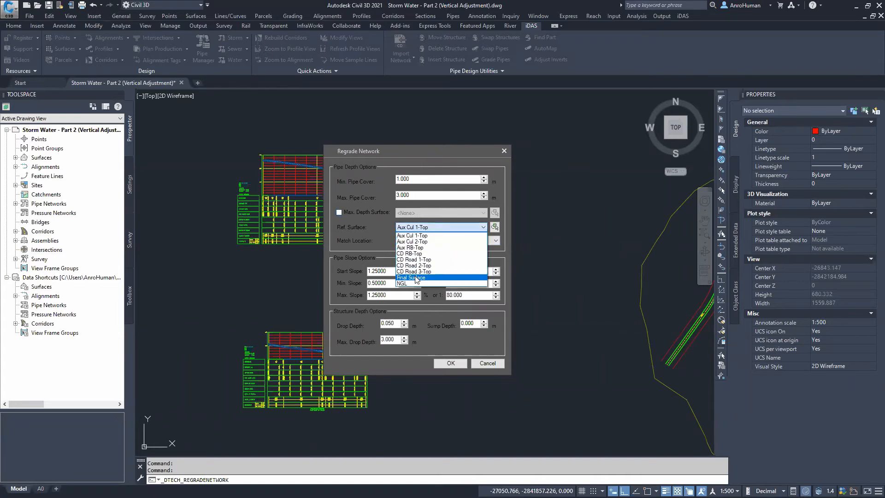
click(424, 278)
click(406, 240)
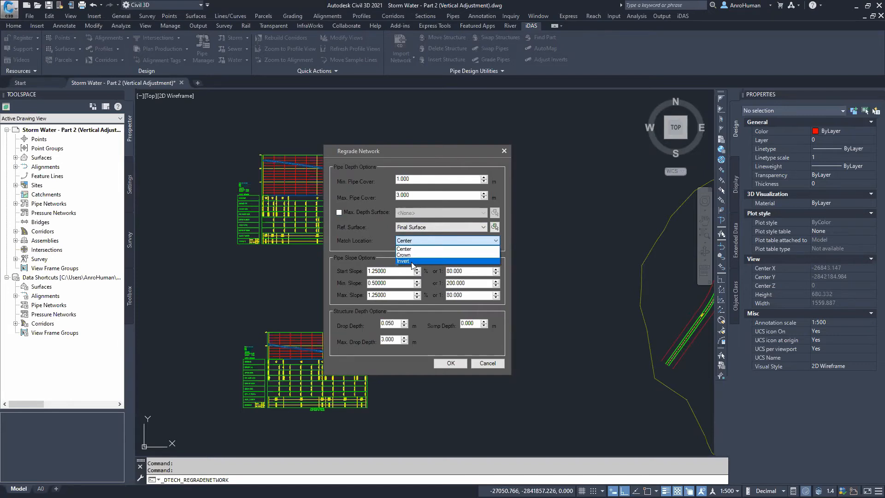
click(410, 261)
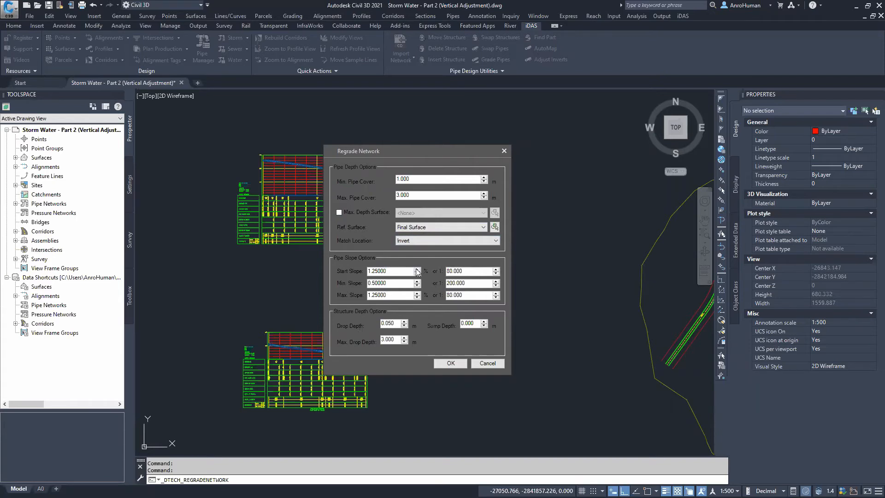
click(373, 271)
click(386, 270)
click(378, 283)
click(385, 296)
double_click(395, 322)
text(0)
click(454, 362)
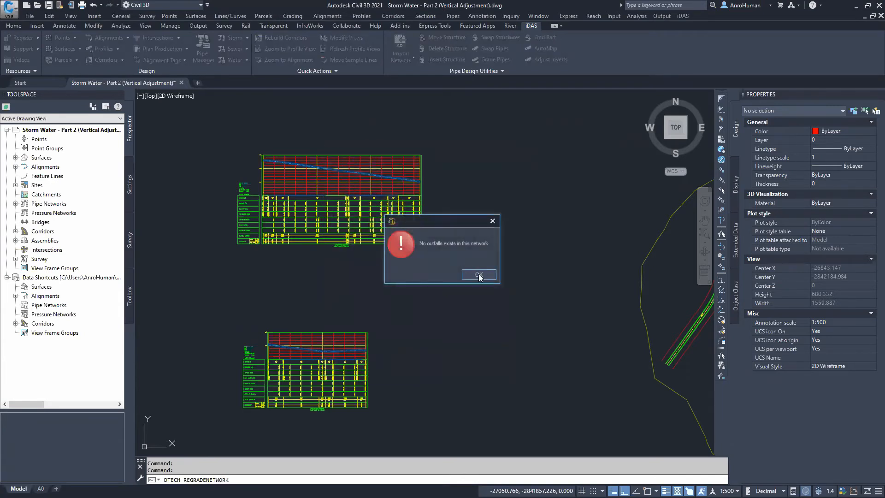
click(493, 277)
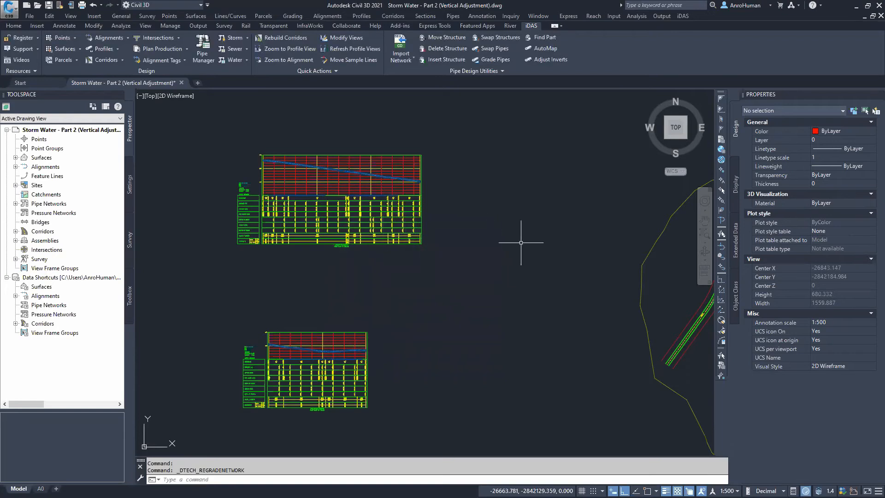
Swap structure MH-1.10 to Outfall (End Network Node) on the Storm Water network and check its properties
scroll(563, 243, down, 3)
scroll(504, 253, up, 3)
scroll(495, 270, up, 15)
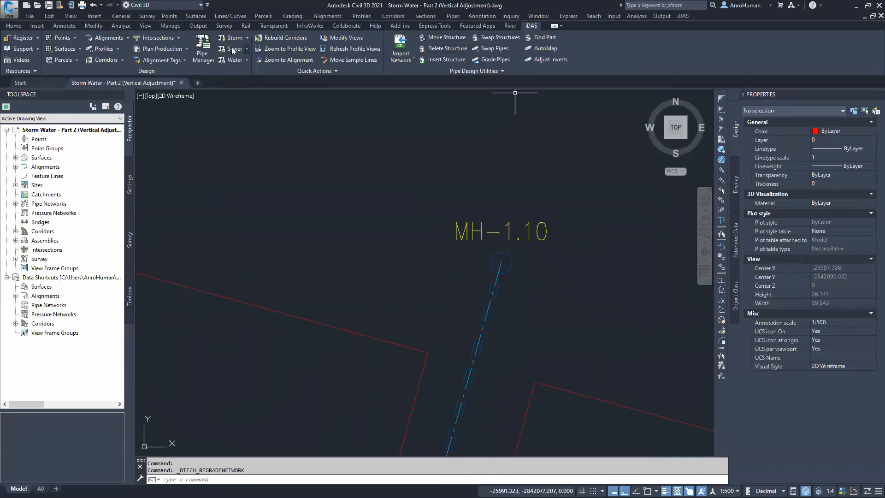
click(493, 40)
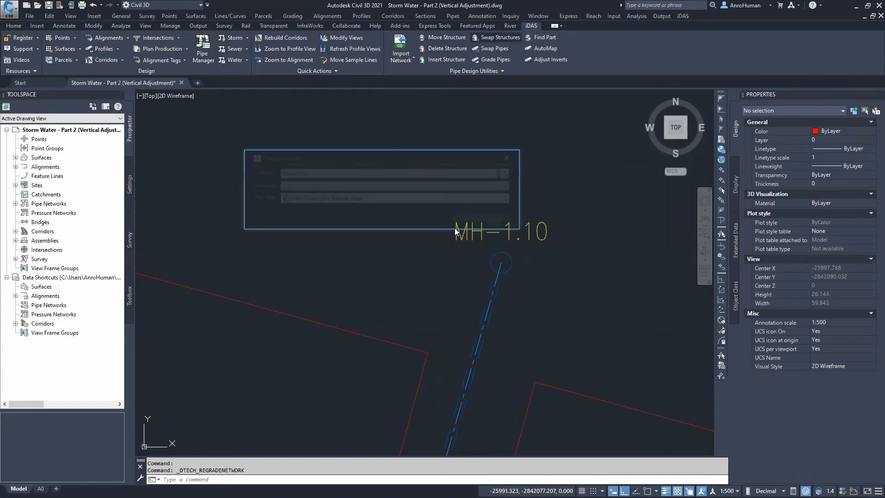
click(365, 198)
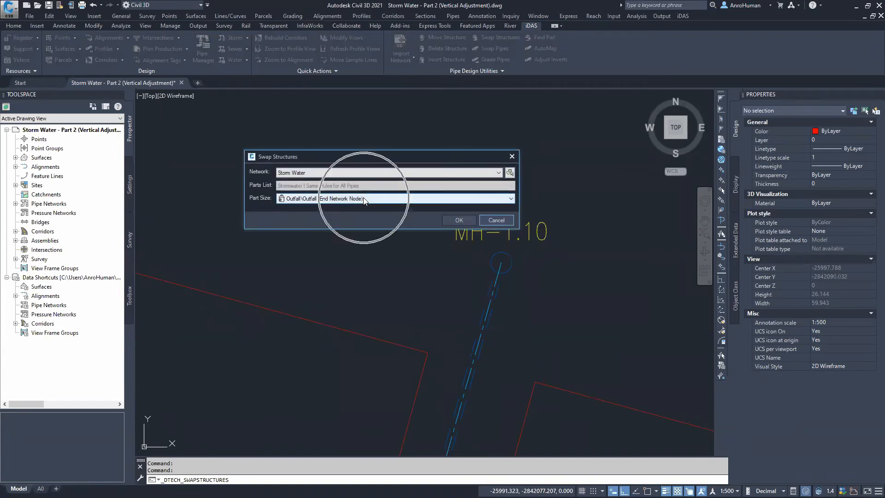
click(463, 218)
click(510, 259)
key(Return)
click(518, 263)
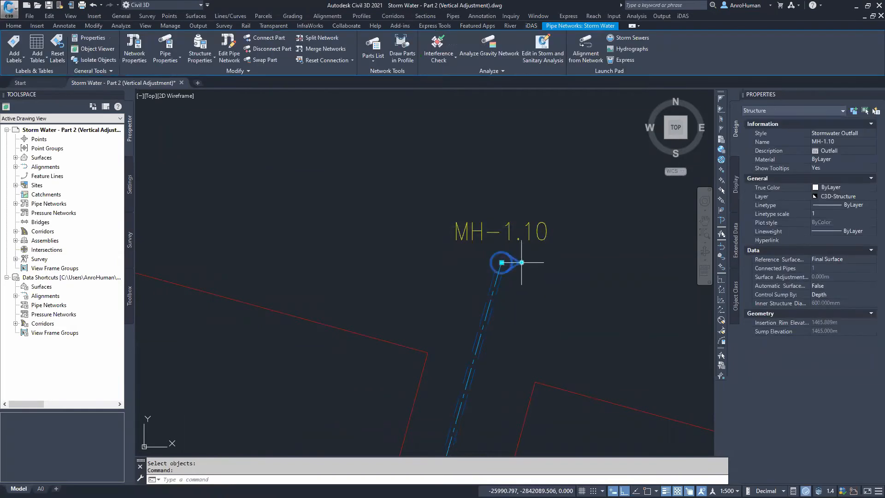
click(517, 263)
click(529, 186)
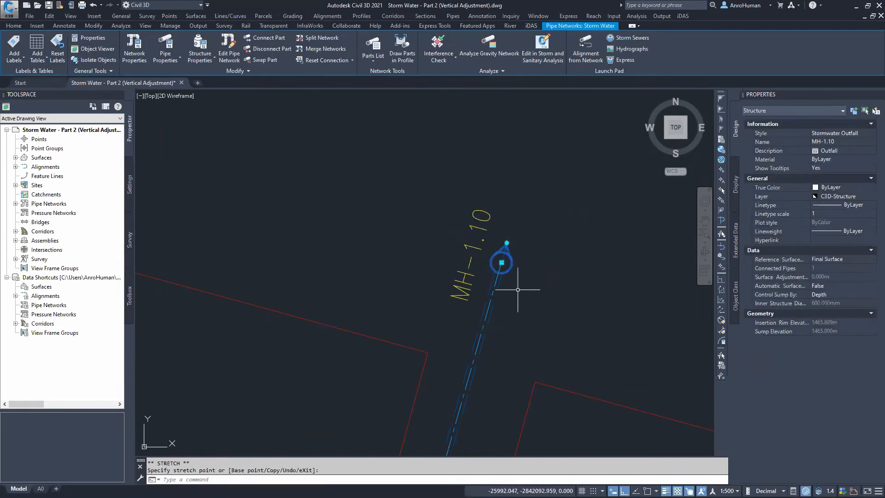
key(Escape)
Open the iDAS Pipe Manager for the Storm Water network, dismiss the unmapped styles message and close it
middle_drag(537, 276, 490, 228)
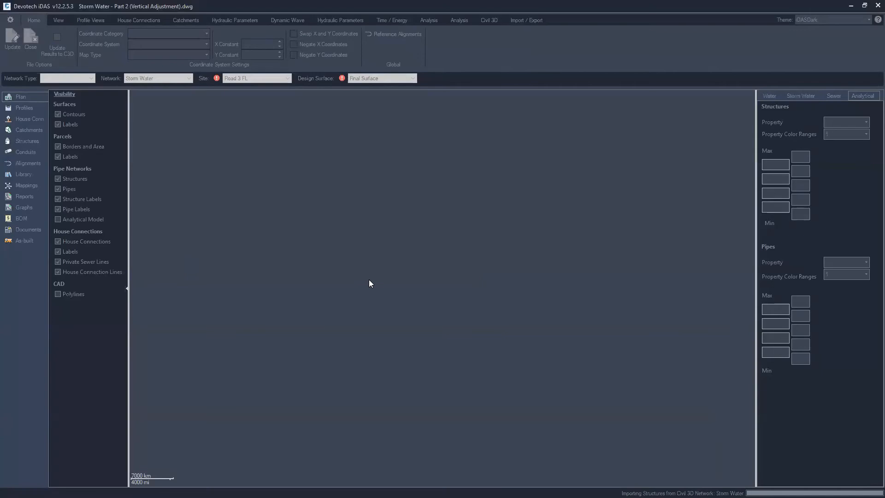
click(519, 282)
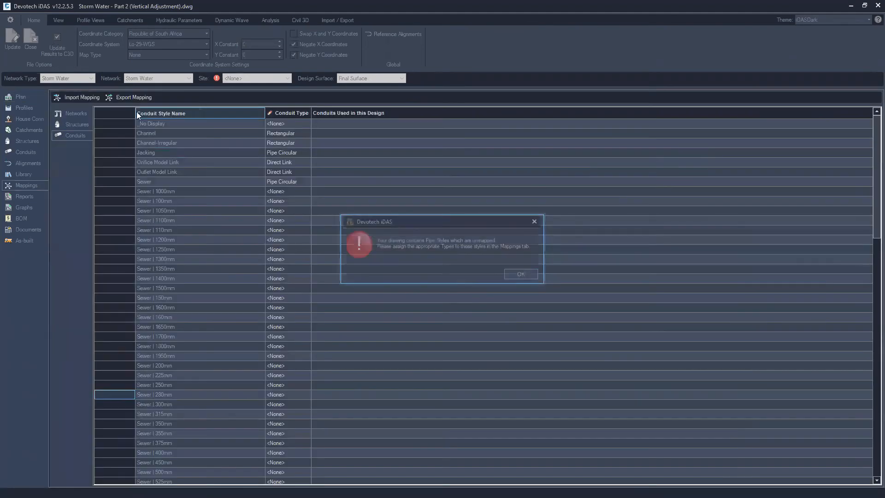
click(522, 275)
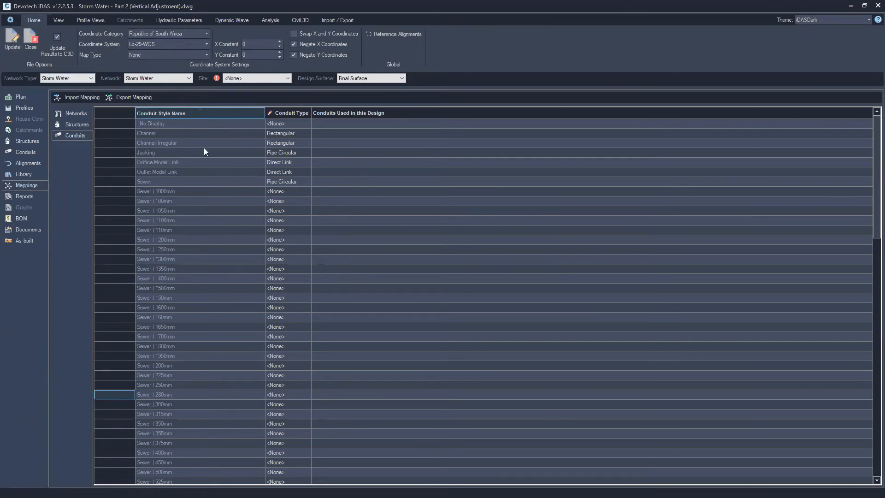
click(10, 39)
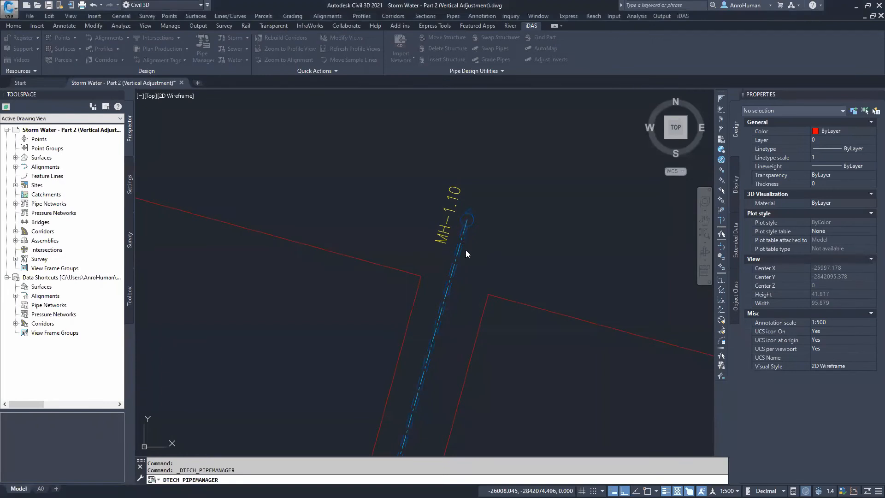
Try to regrade the network again with 1.000 m minimum cover, 3.000 m maximum cover, Aux Cul 1-Top reference and Center match location
click(458, 237)
mouse_move(360, 214)
middle_down()
mouse_move(356, 237)
mouse_move(354, 228)
middle_up()
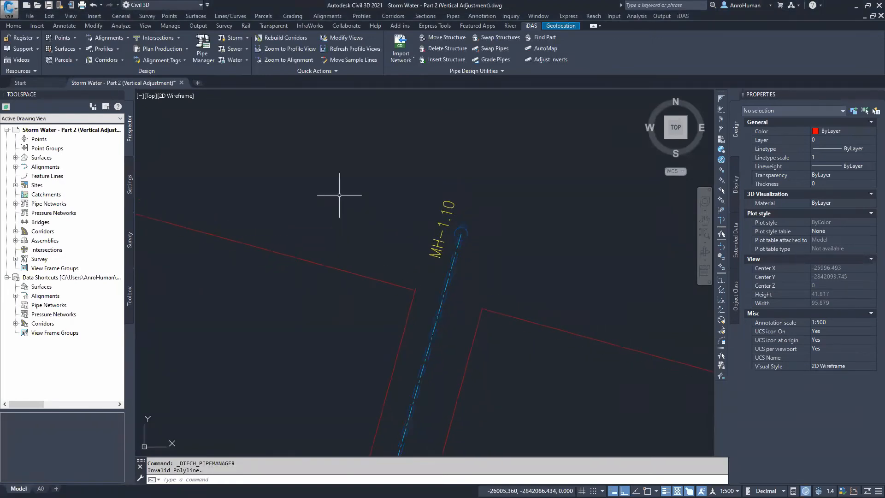
click(247, 40)
click(257, 86)
click(308, 161)
click(438, 253)
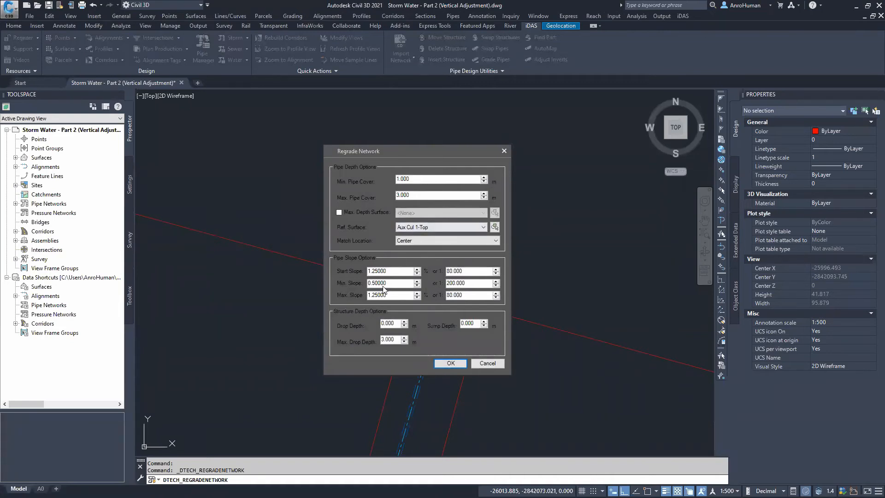
click(445, 364)
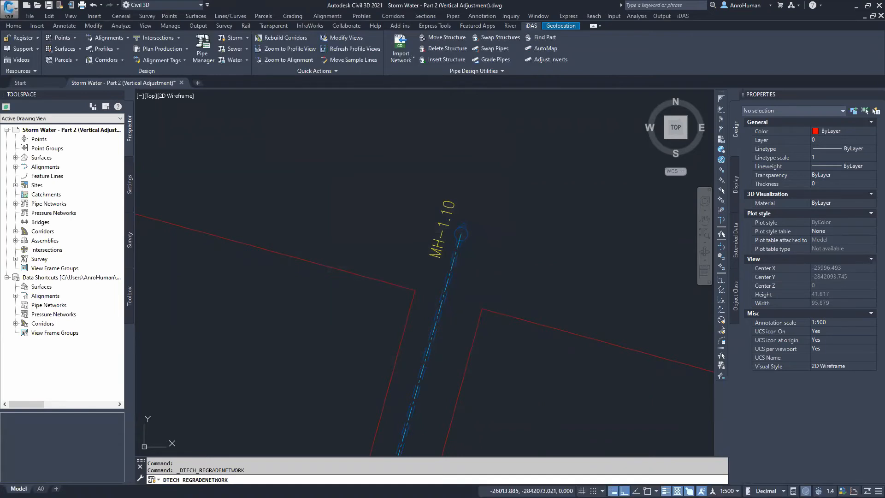
Examine the network layout and the longitudinal profile views in the drawing
scroll(344, 272, down, 2)
scroll(294, 300, down, 8)
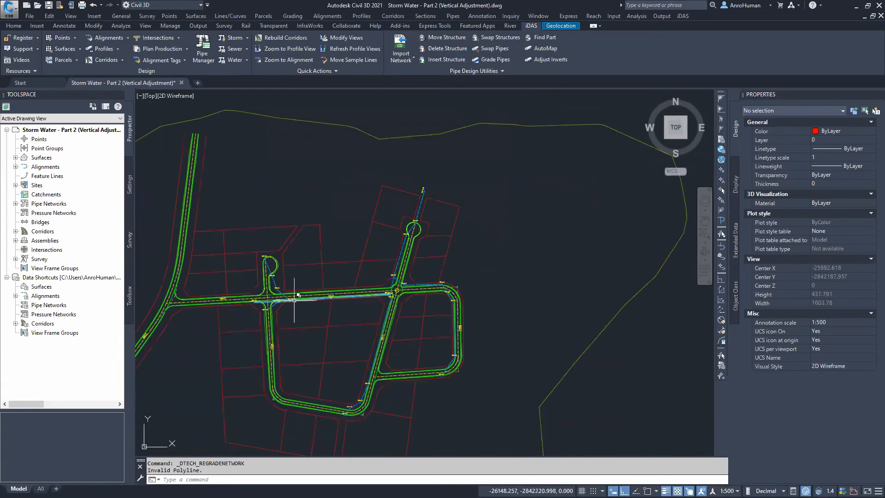
scroll(294, 300, down, 4)
middle_drag(277, 199, 463, 277)
scroll(264, 242, up, 3)
scroll(263, 243, up, 5)
mouse_move(265, 242)
middle_down()
mouse_move(291, 249)
mouse_move(311, 197)
middle_up()
middle_drag(589, 261, 423, 255)
middle_drag(616, 284, 506, 282)
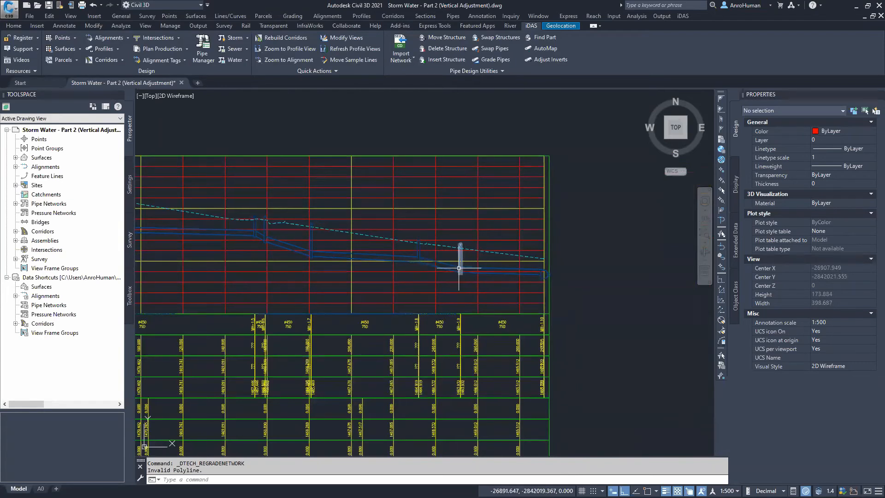
scroll(459, 268, down, 2)
scroll(438, 266, down, 2)
middle_drag(436, 270, 429, 122)
mouse_move(385, 362)
middle_down()
mouse_move(401, 267)
mouse_move(403, 276)
mouse_move(465, 277)
middle_up()
scroll(383, 276, up, 4)
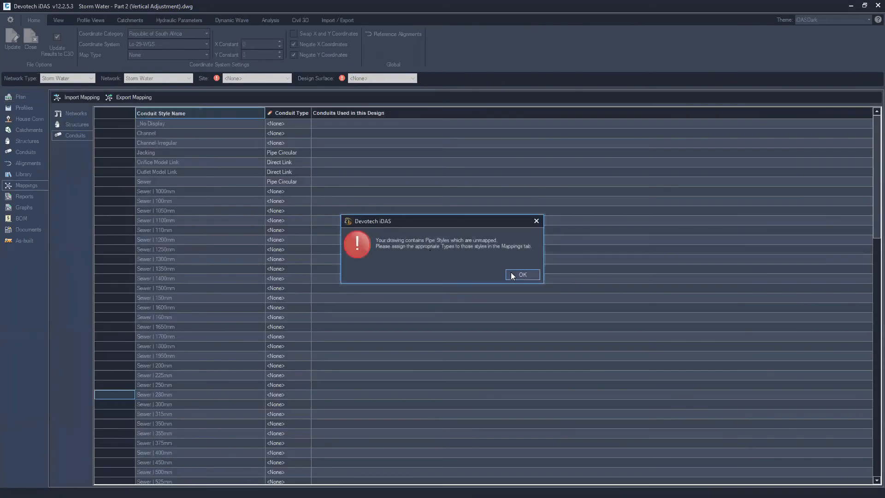
Dismiss the message and map the Stormwater | 450mm conduit style to the Pipe Circular conduit type
click(511, 275)
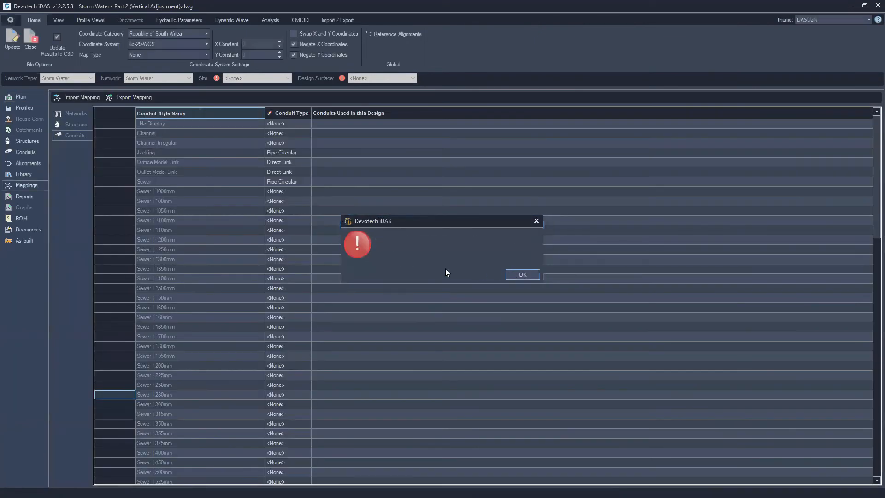
scroll(160, 329, down, 3)
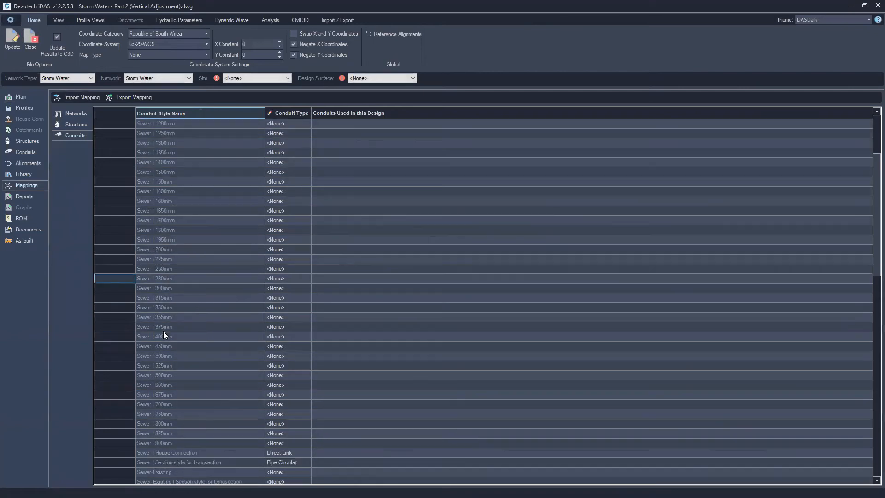
scroll(162, 331, down, 8)
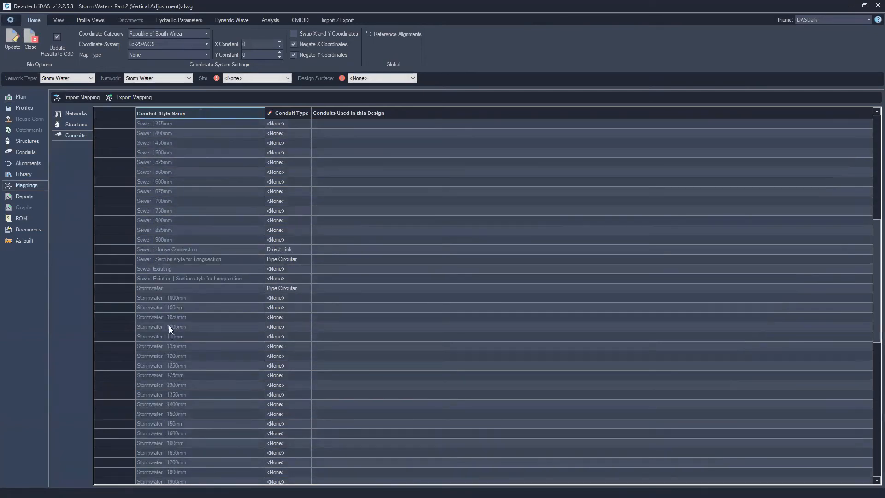
scroll(169, 341, down, 8)
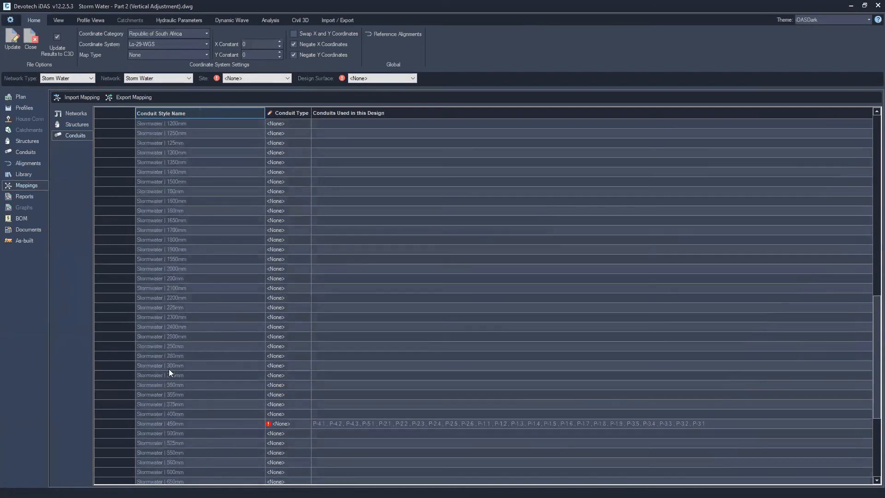
click(186, 423)
click(293, 424)
click(315, 424)
click(289, 349)
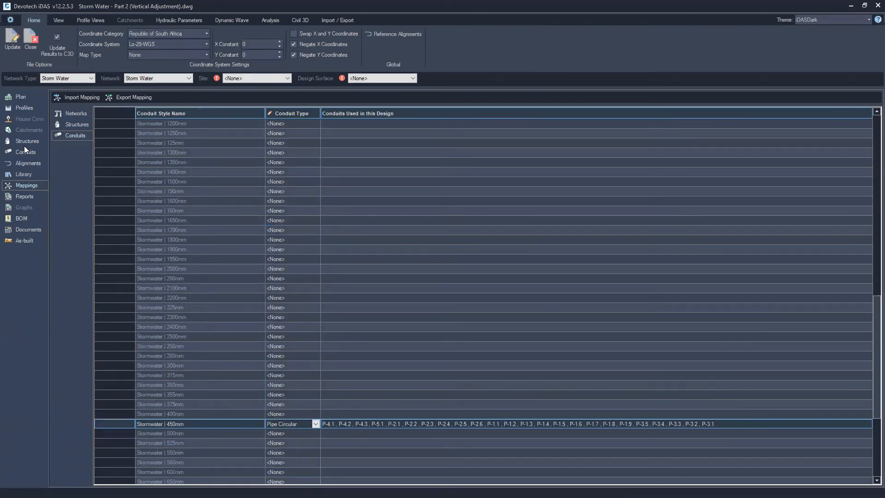
Review the network in plan and browse the Branch1 and Branch2 profile views
click(20, 99)
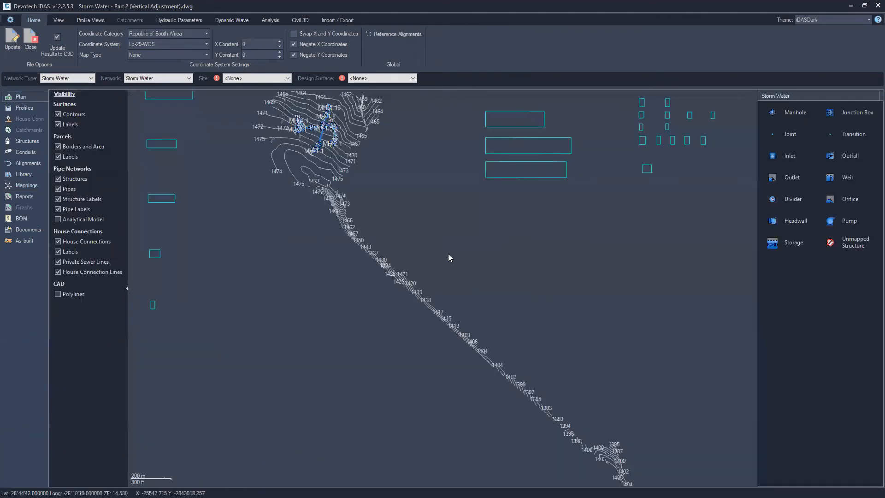
scroll(360, 258, up, 5)
scroll(350, 258, up, 3)
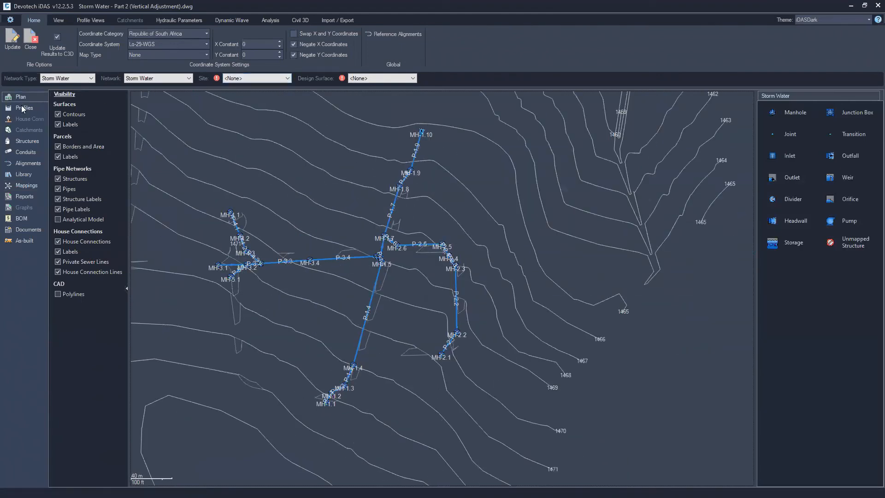
click(22, 108)
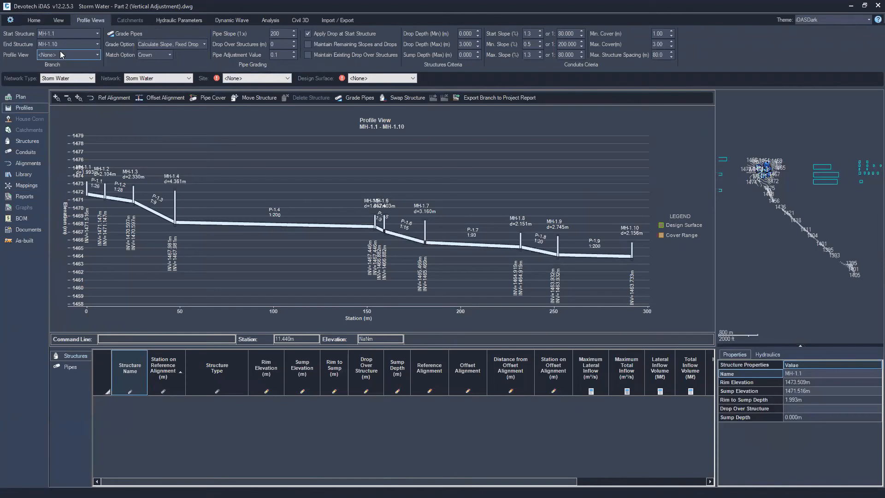
click(61, 54)
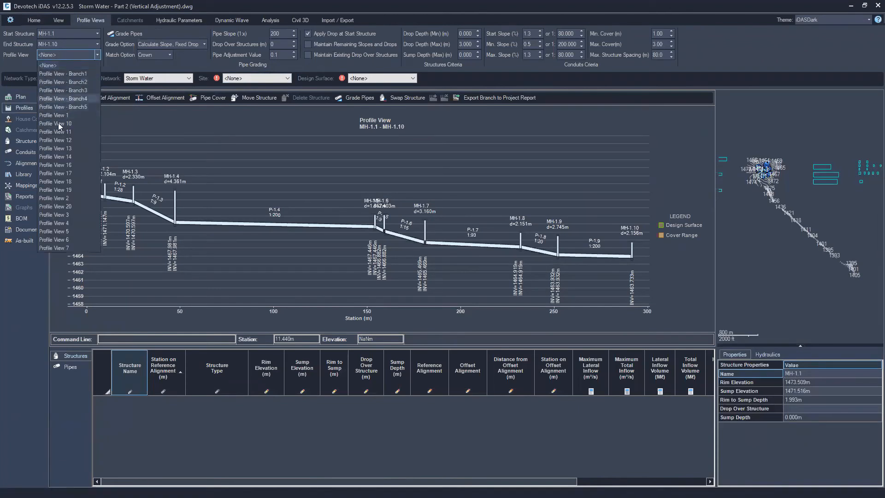
click(67, 74)
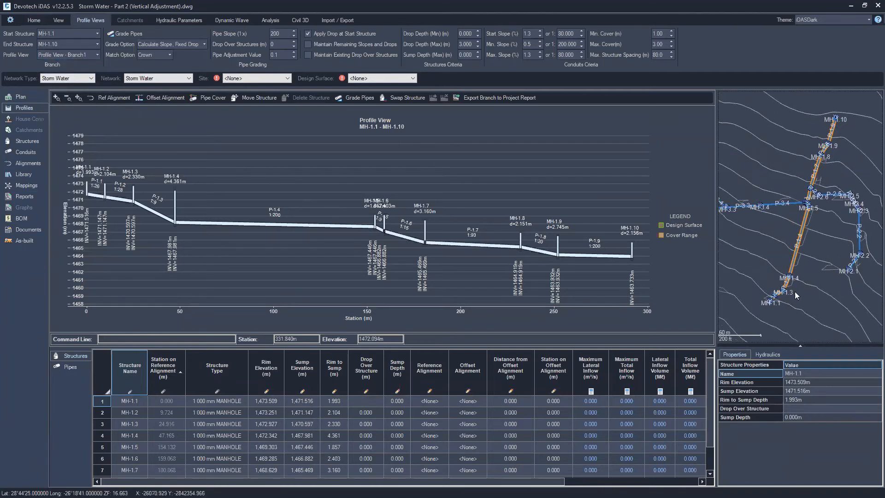
click(68, 55)
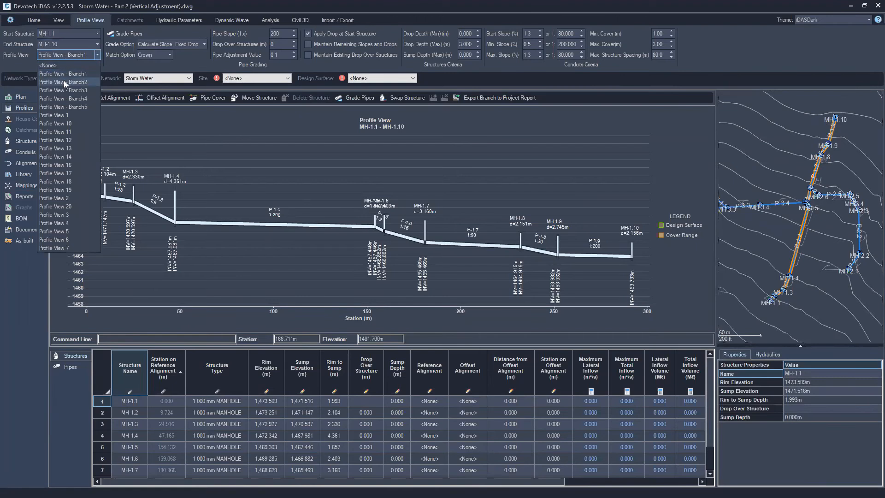
click(63, 80)
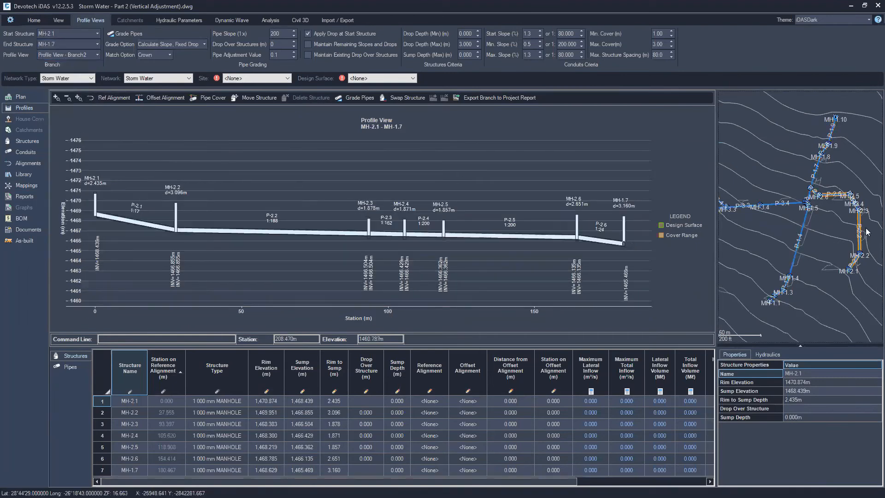
click(82, 55)
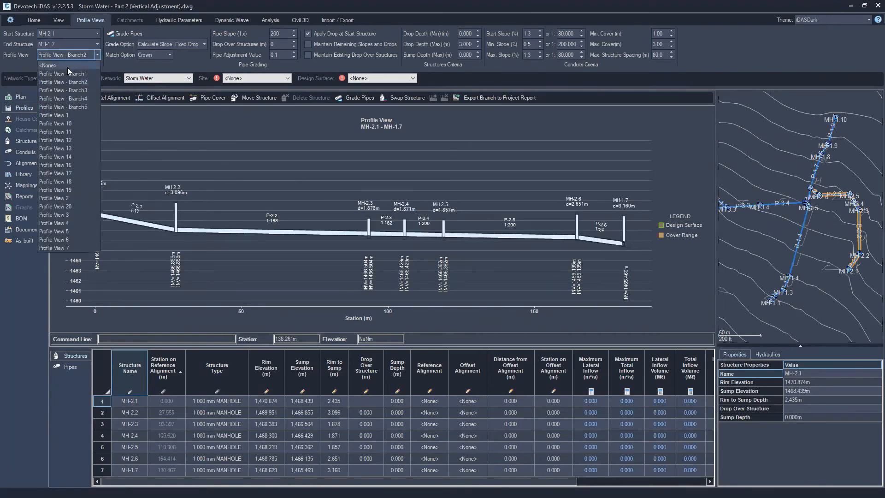
click(65, 72)
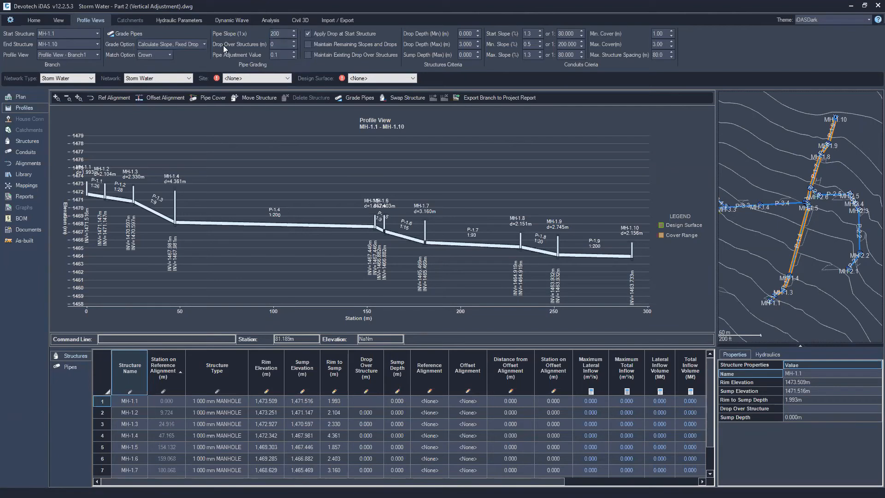
Select pipes P-1.1 to P-1.3 in the Branch1 profile and grade them with Calculate Slope, Fixed Drop
click(163, 45)
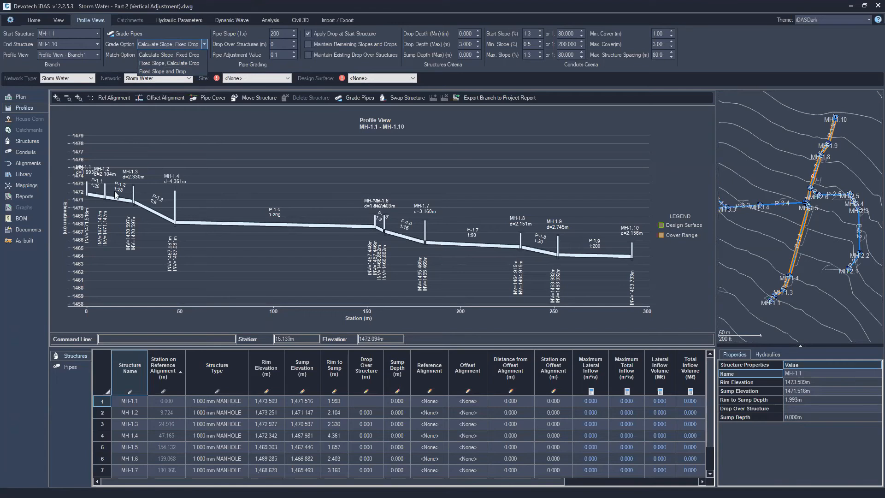
click(103, 203)
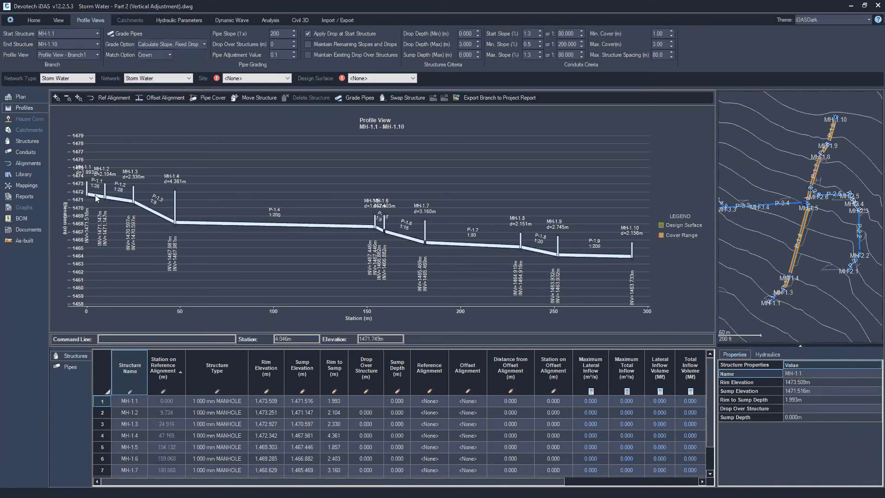
click(103, 198)
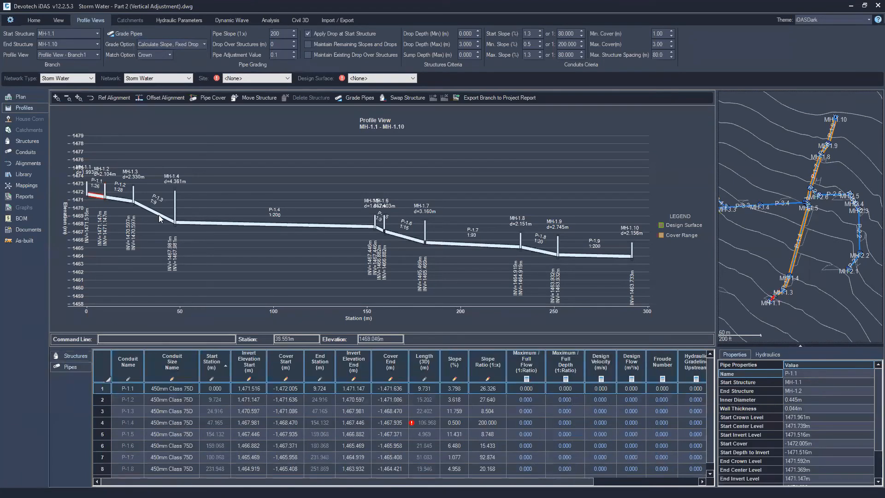
shift+click(159, 215)
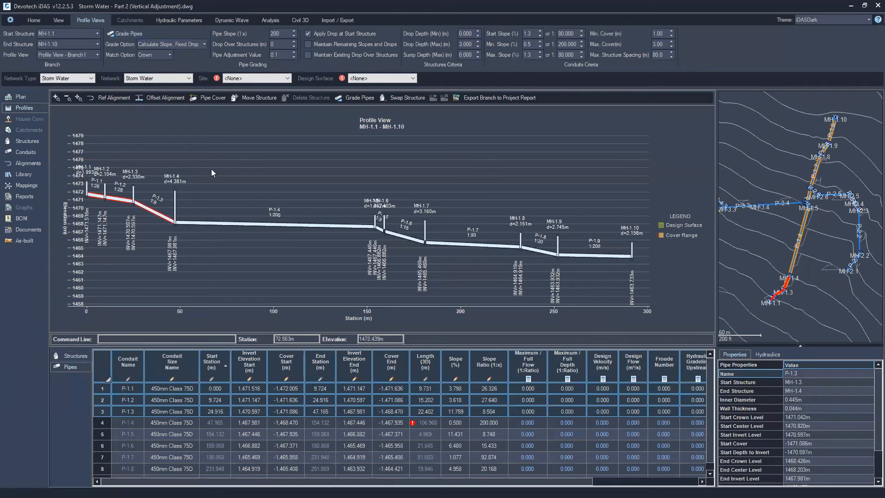
click(174, 45)
click(168, 54)
click(143, 34)
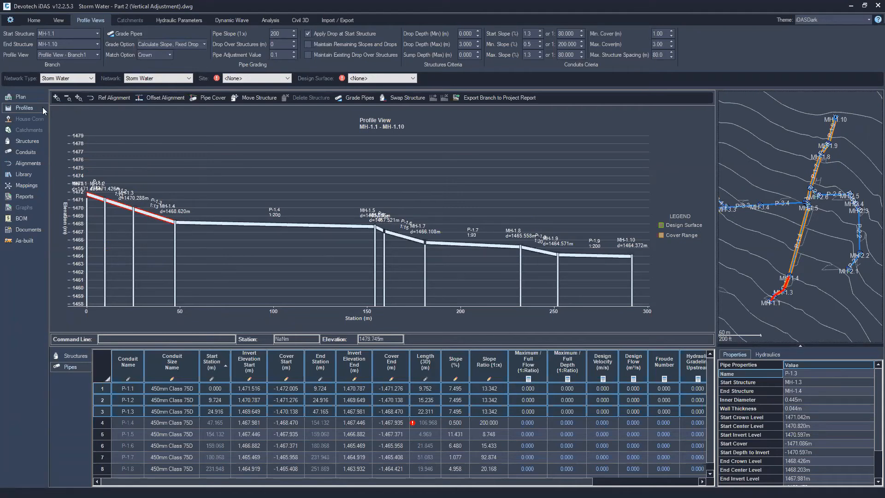
Switch between the Branch3 and Branch1 profile views to check them
click(64, 54)
click(71, 70)
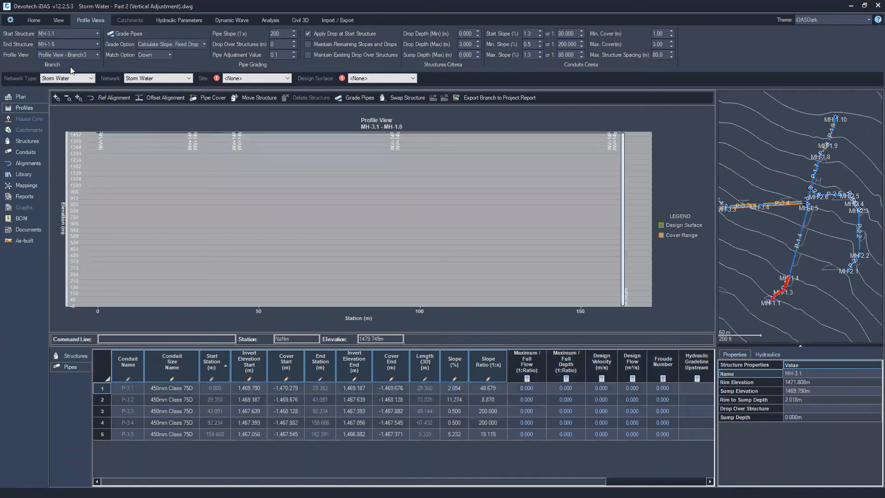
click(71, 55)
click(62, 74)
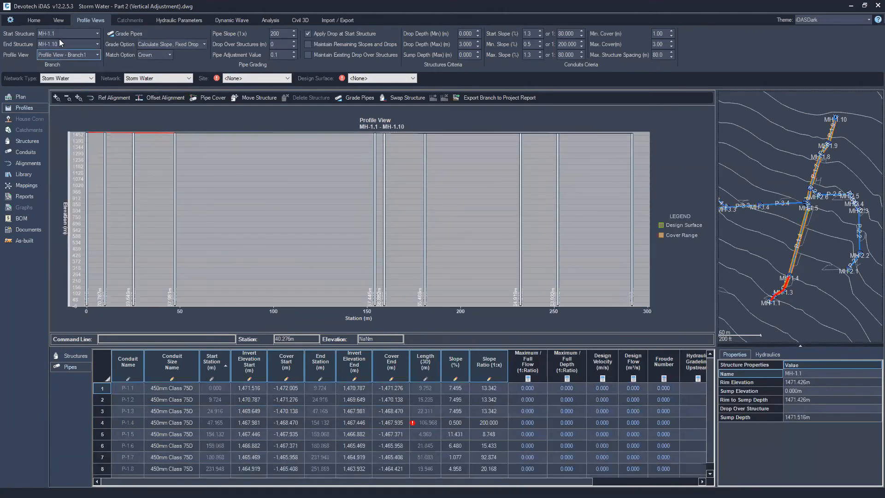
Close the Pipe Manager, discarding all changes
click(33, 21)
click(34, 44)
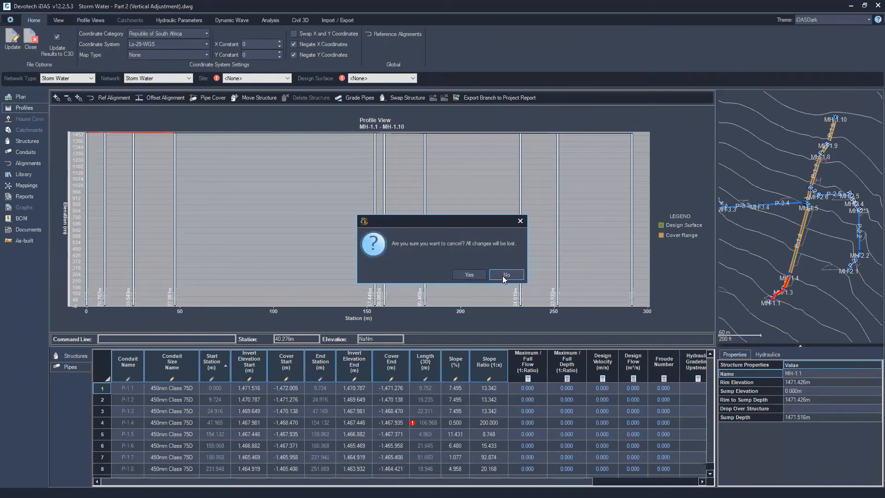
click(506, 276)
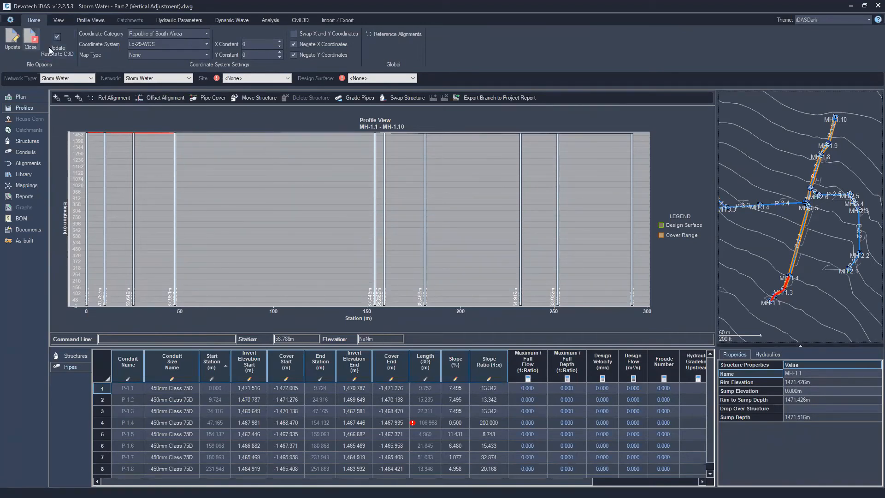
click(32, 41)
click(467, 276)
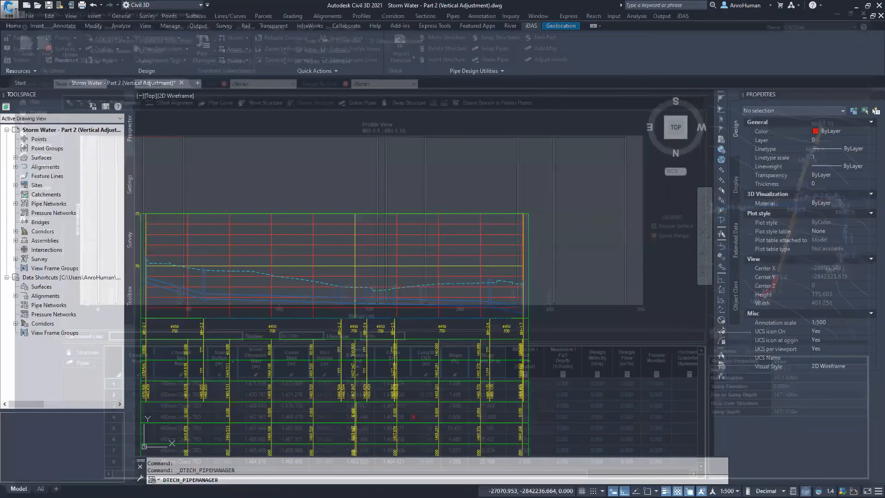
middle_drag(229, 175, 306, 160)
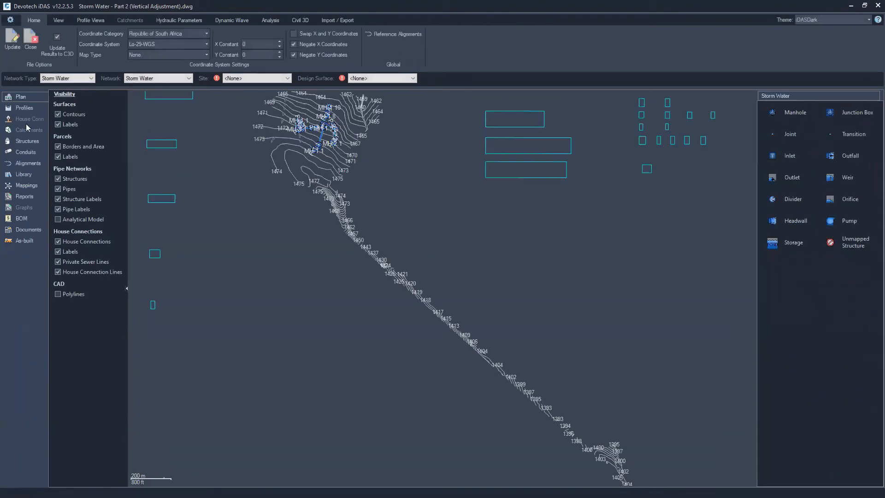
Open the Branch1 profile view and select pipes P-1.1 to P-1.3
click(25, 109)
click(72, 55)
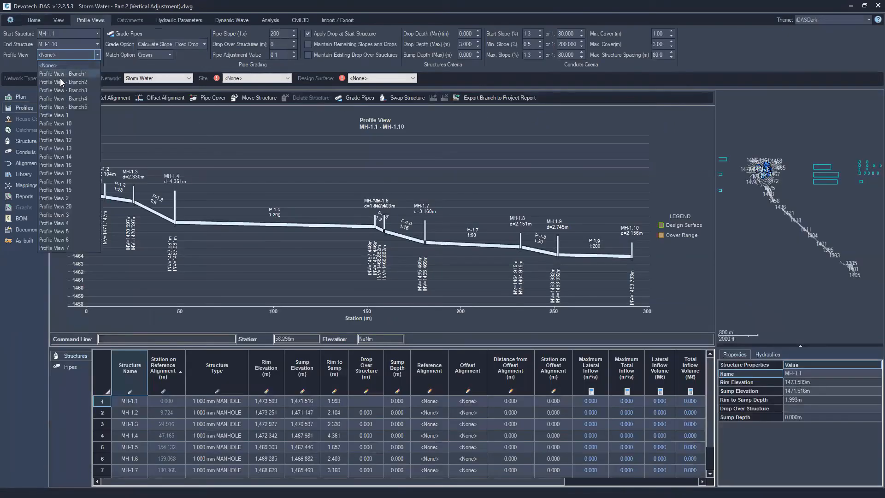
click(63, 74)
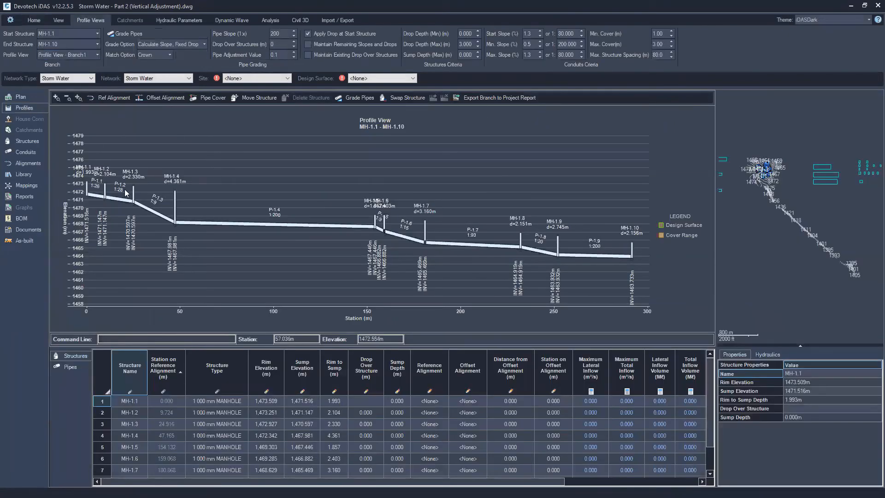
click(162, 215)
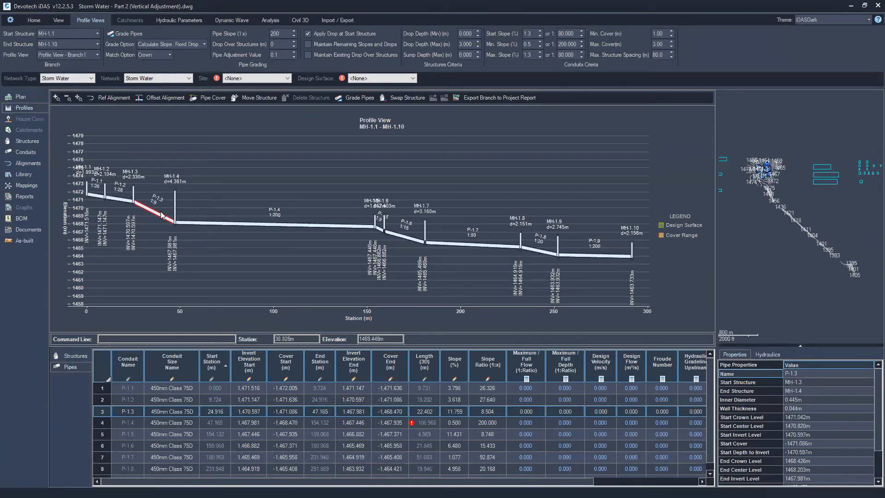
shift+click(97, 197)
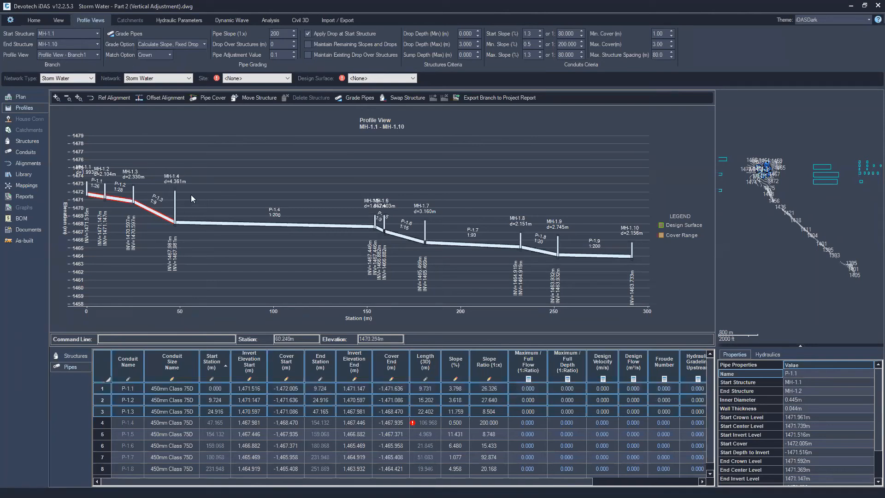
Grade the selected pipes at a pipe slope of 1:40 using the Fixed Slope and Drop grade option
double_click(273, 34)
text(40)
click(167, 45)
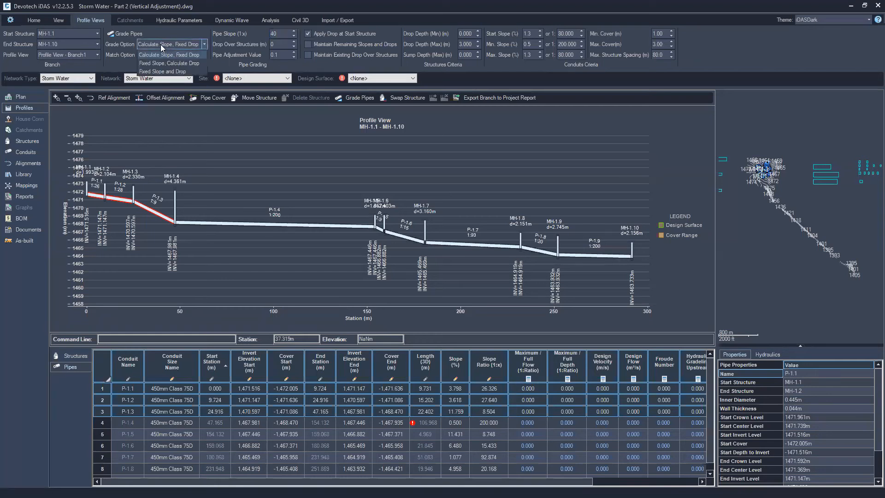
click(160, 72)
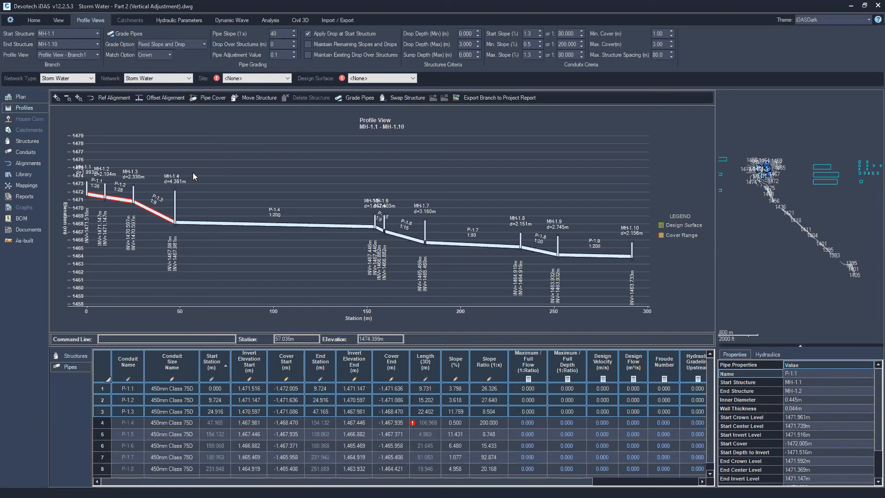
key(Left)
double_click(280, 34)
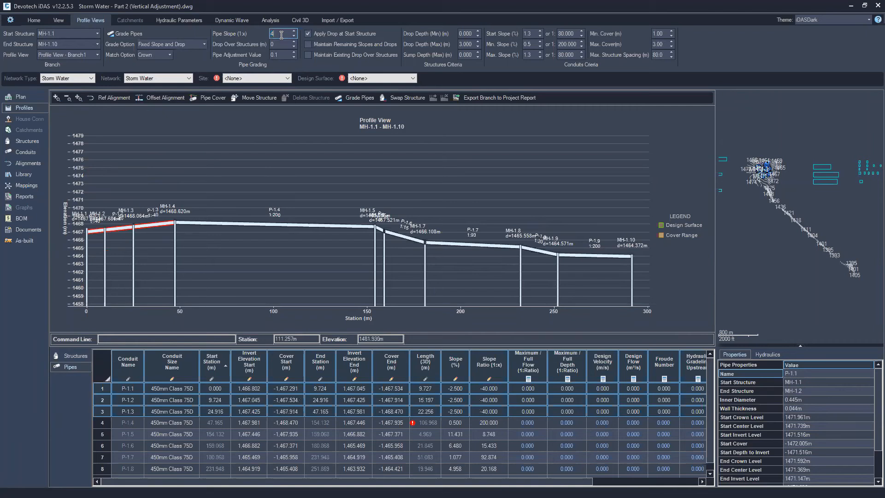
double_click(287, 33)
key(Left)
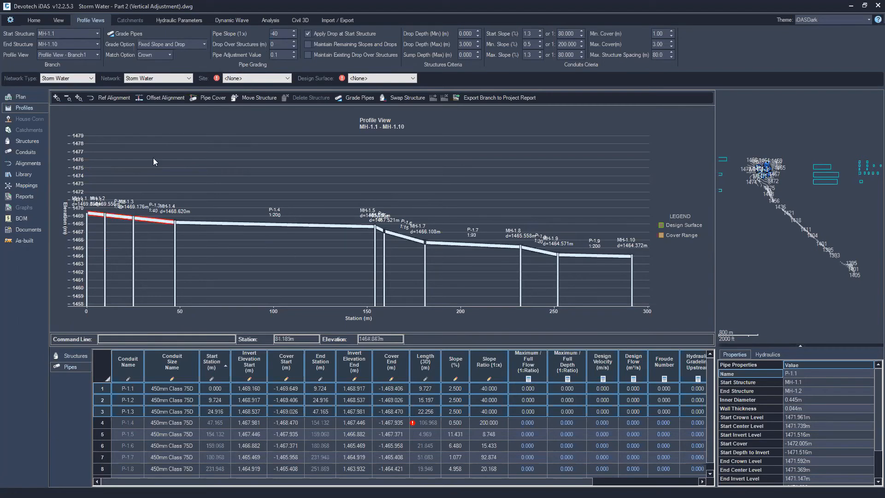
Rezoom the profile and reselect the Branch1 profile view
click(79, 98)
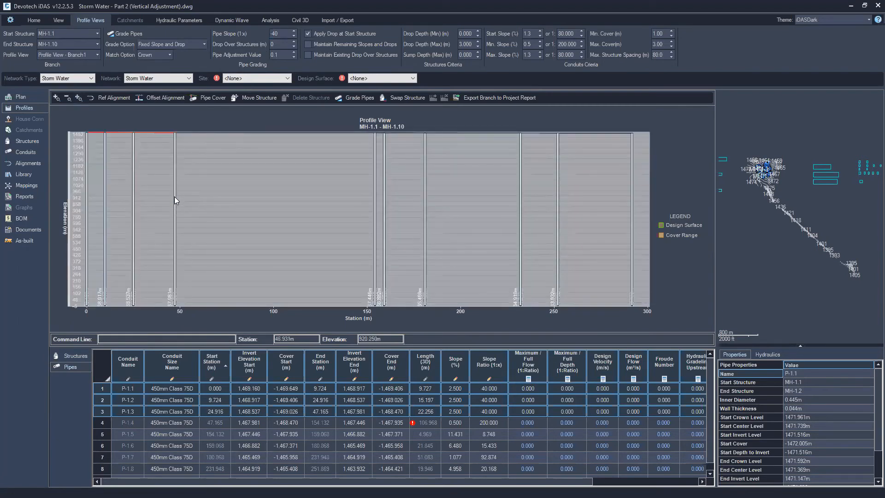
click(58, 56)
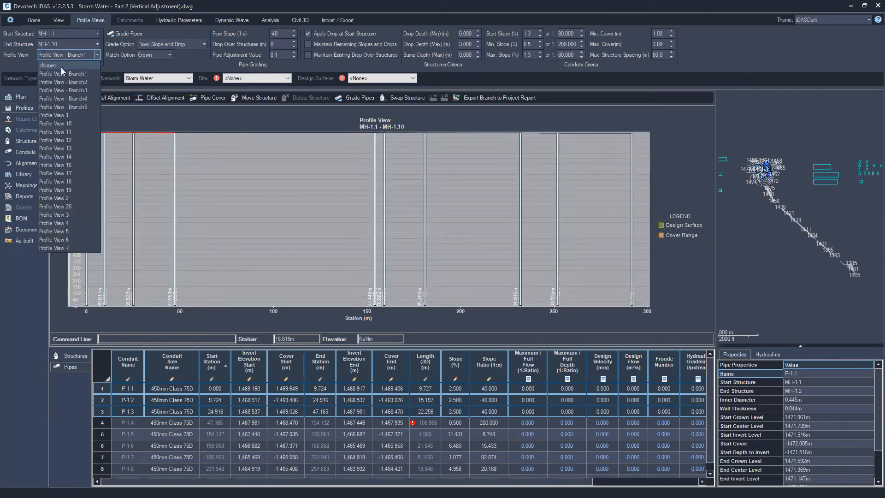
click(69, 74)
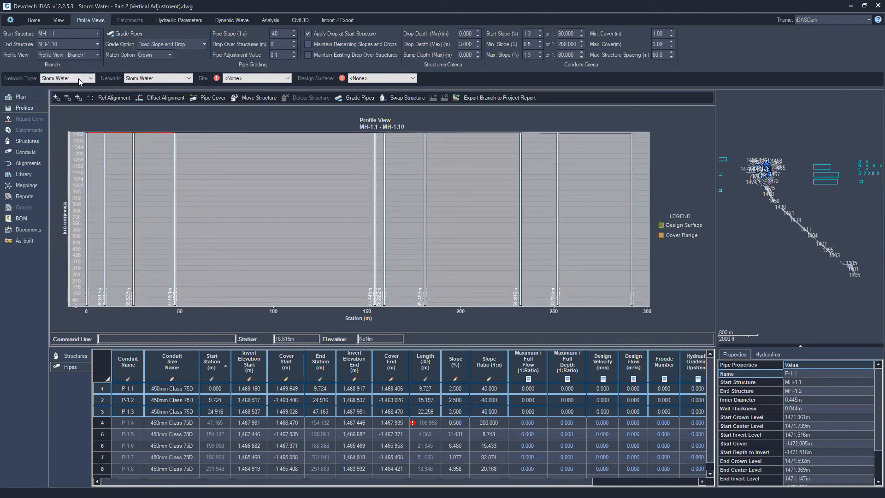
Close the Pipe Manager, discarding all changes
click(34, 20)
click(31, 37)
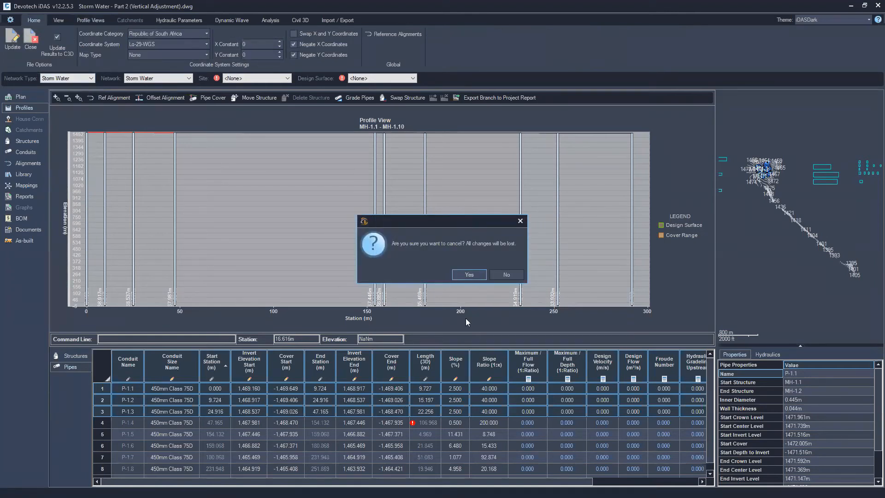
click(478, 275)
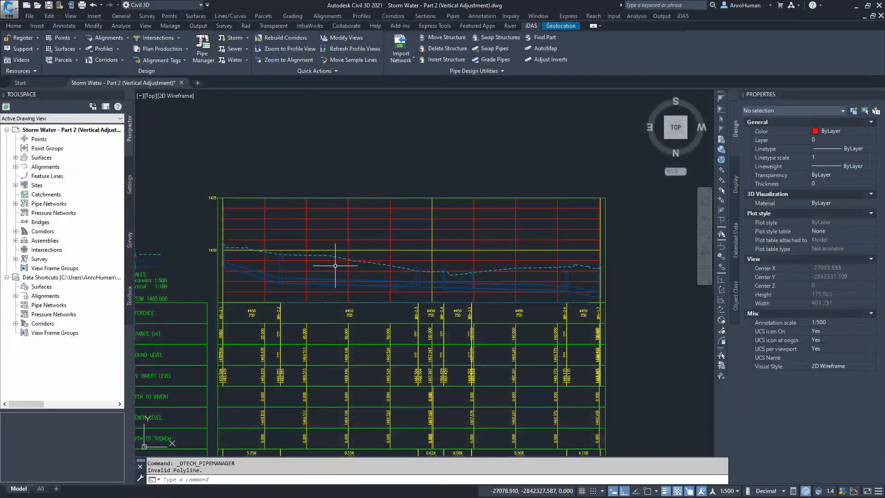
Reopen the Pipe Manager for the Storm Water network and switch to its profiles
middle_drag(335, 266, 307, 233)
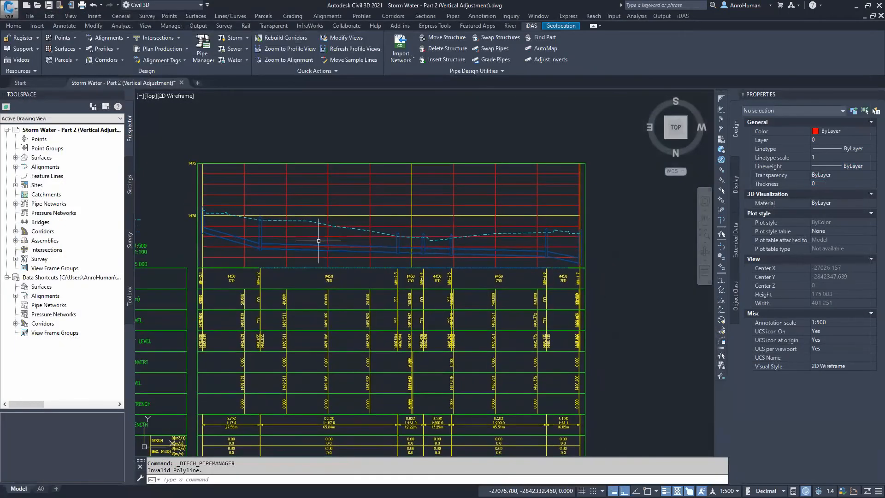
scroll(318, 241, down, 2)
scroll(318, 241, up, 6)
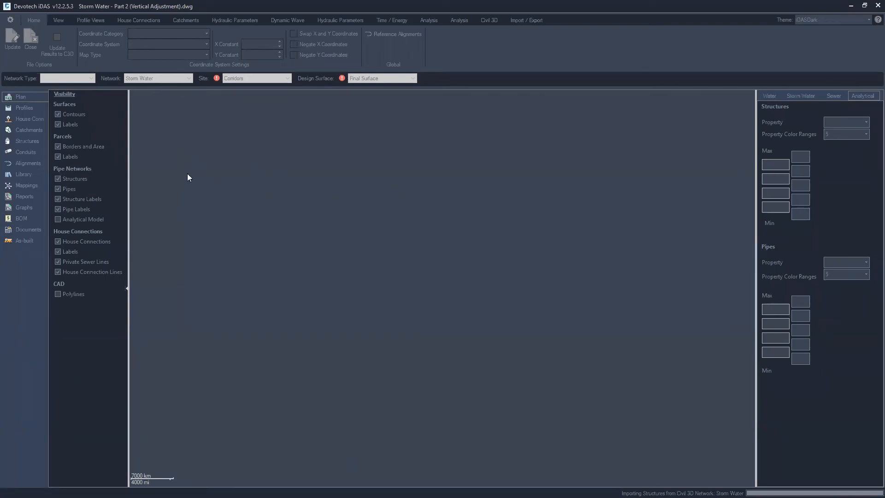
click(22, 108)
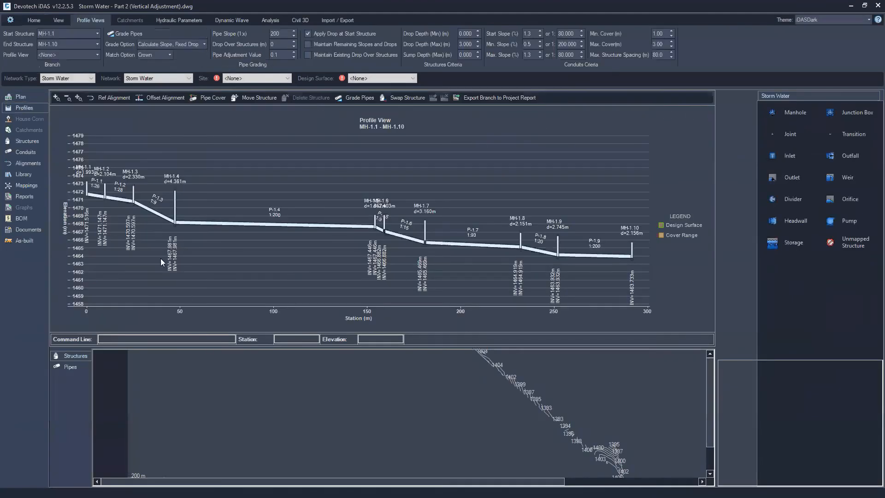
Select pipe P-1.3 in the profile and inspect its location in the plan view and the profile view list
click(148, 206)
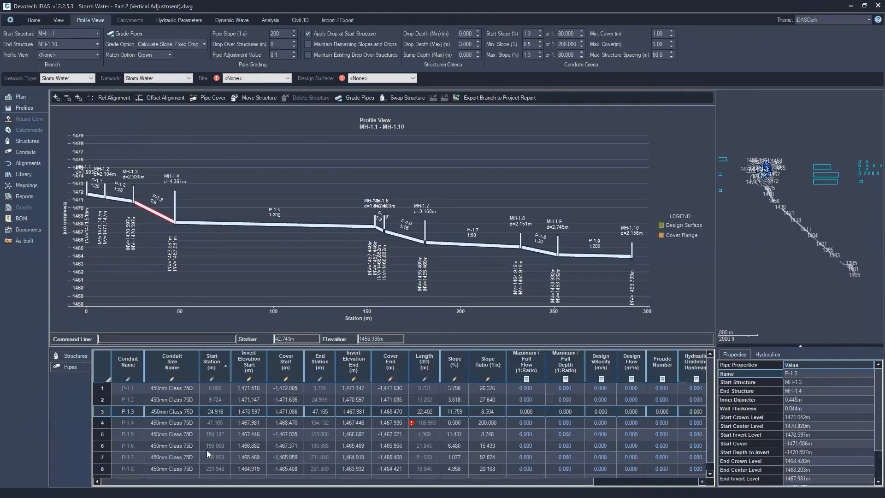
key(ctrl)
key(ctrl)
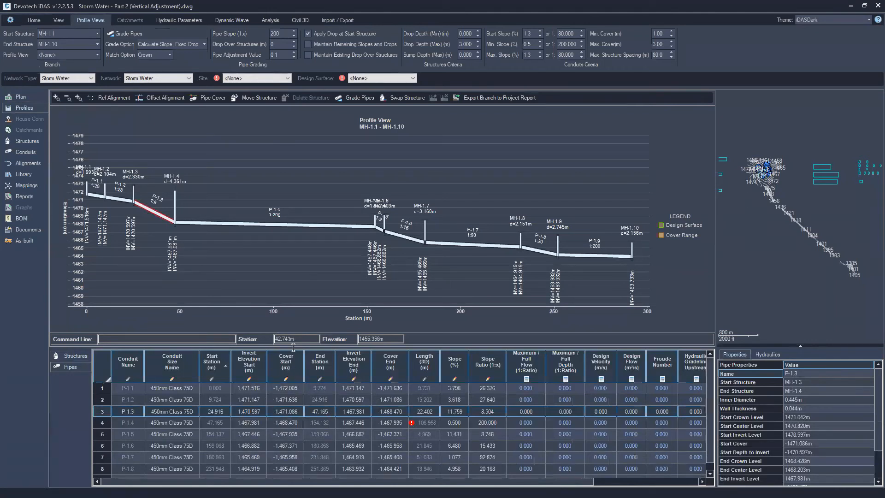
scroll(771, 167, up, 10)
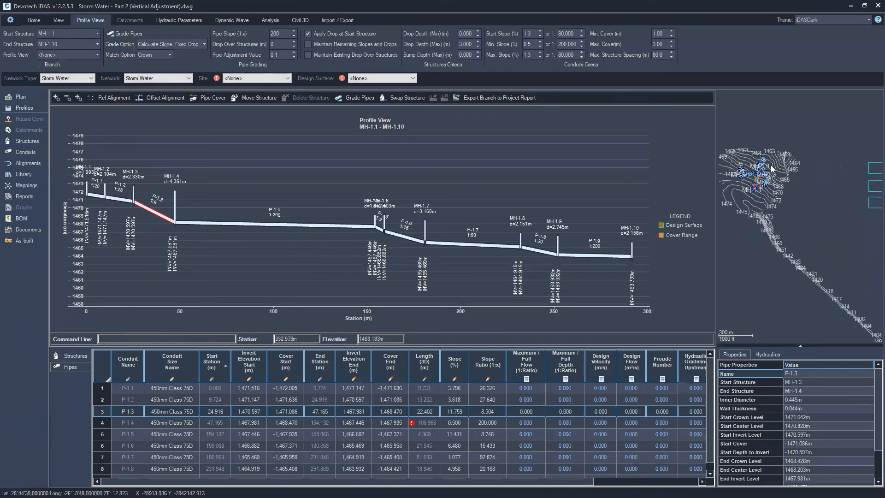
mouse_move(838, 181)
middle_down()
mouse_move(839, 194)
mouse_move(839, 179)
middle_up()
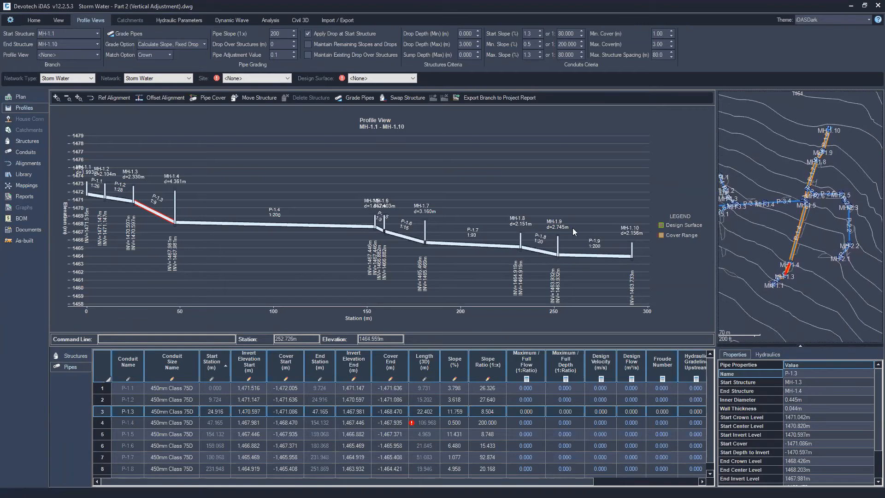
click(51, 55)
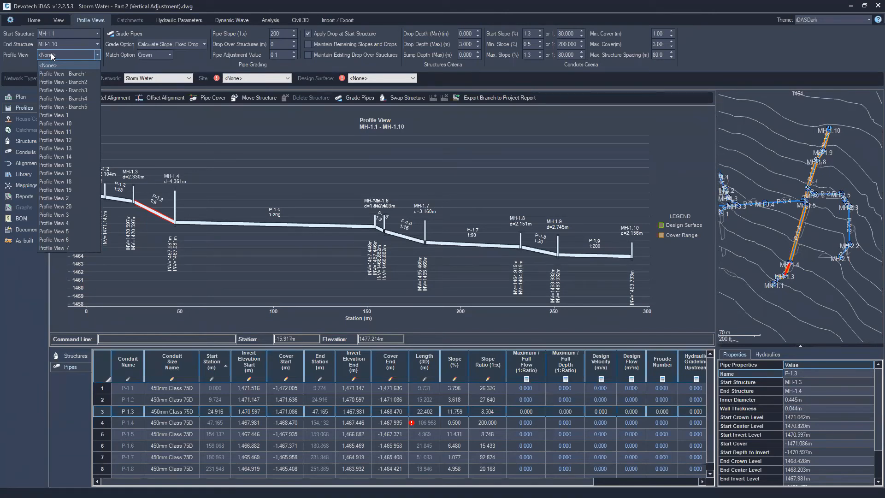
click(52, 56)
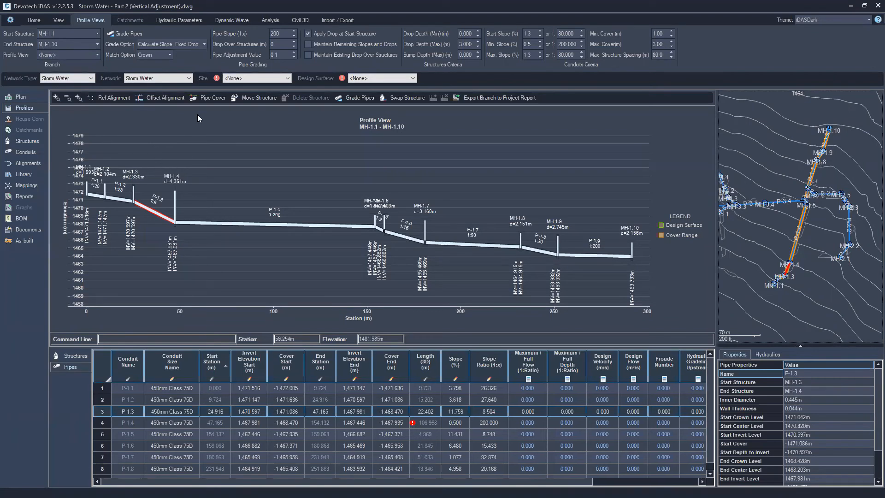
Close the Pipe Manager again without keeping changes
click(34, 21)
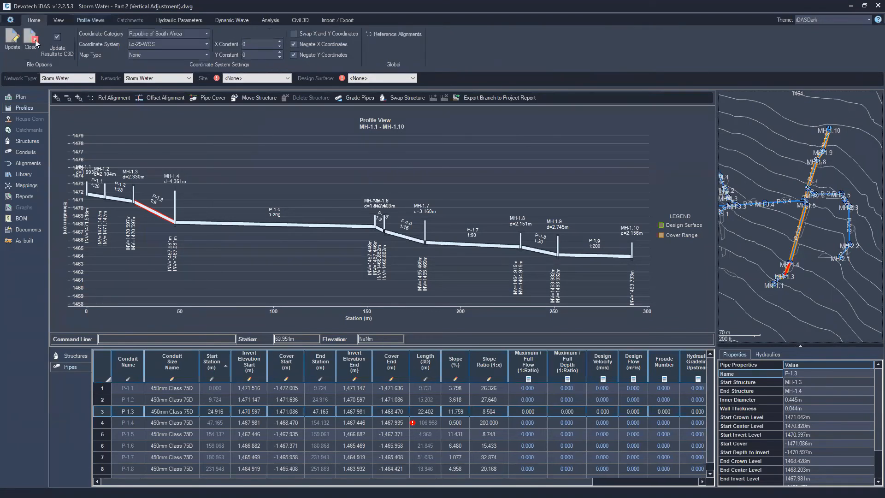
click(29, 41)
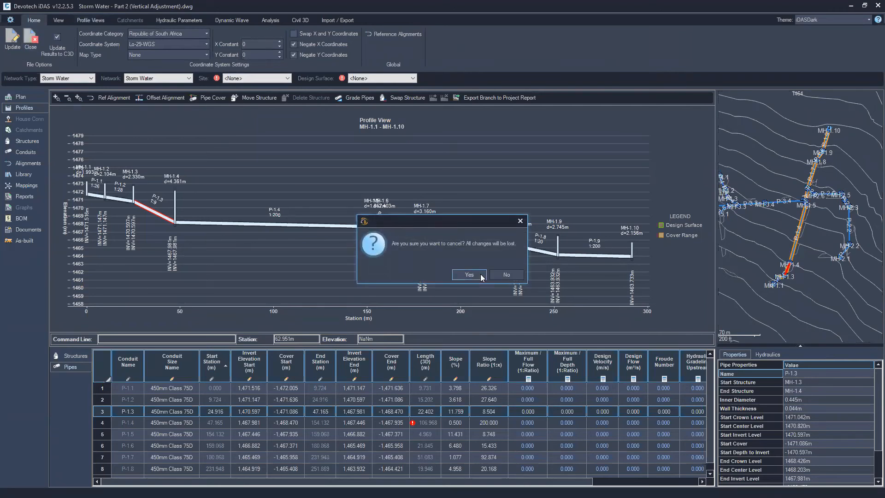
click(469, 275)
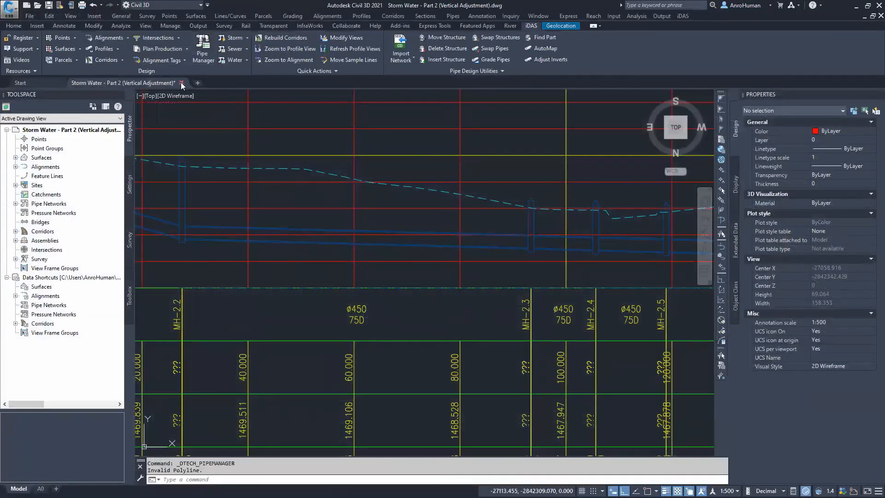
Close the Storm Water - Part 2 (Vertical Adjustment) drawing
click(182, 83)
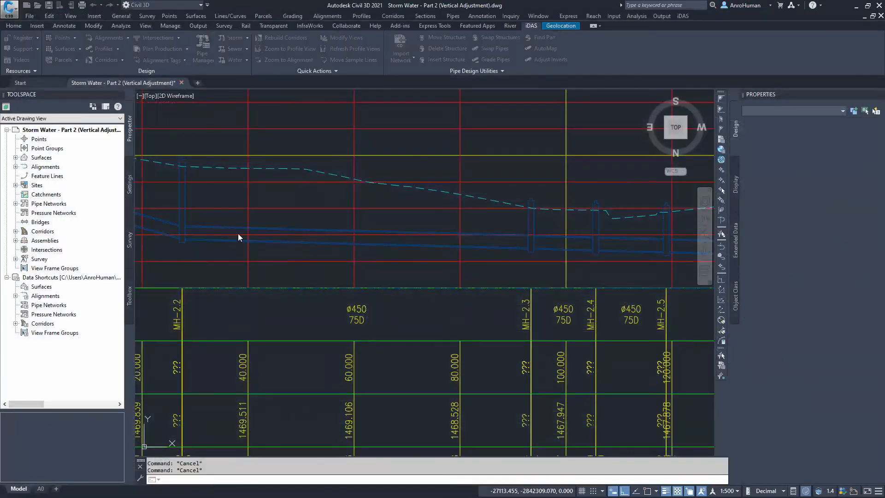
click(469, 276)
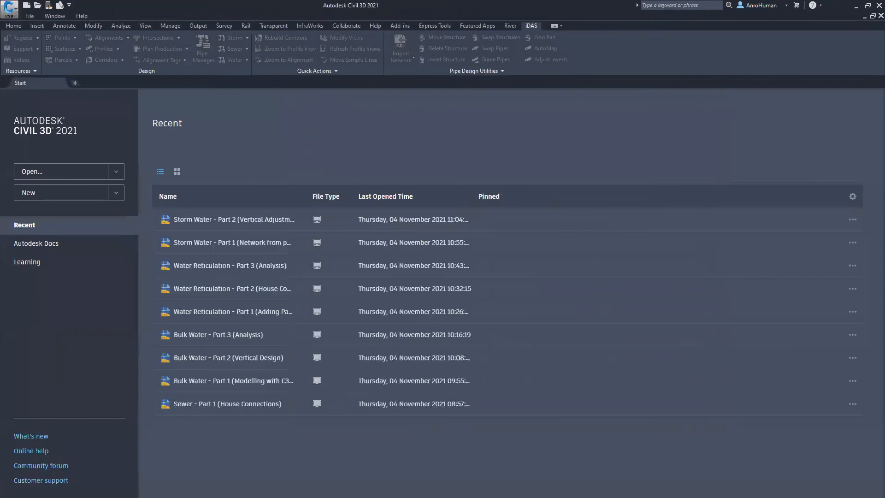
drag(260, 124, 239, 238)
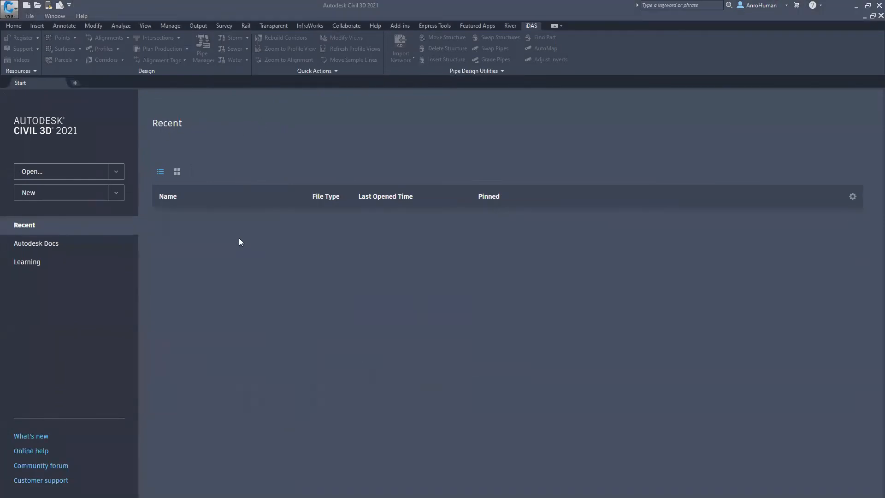
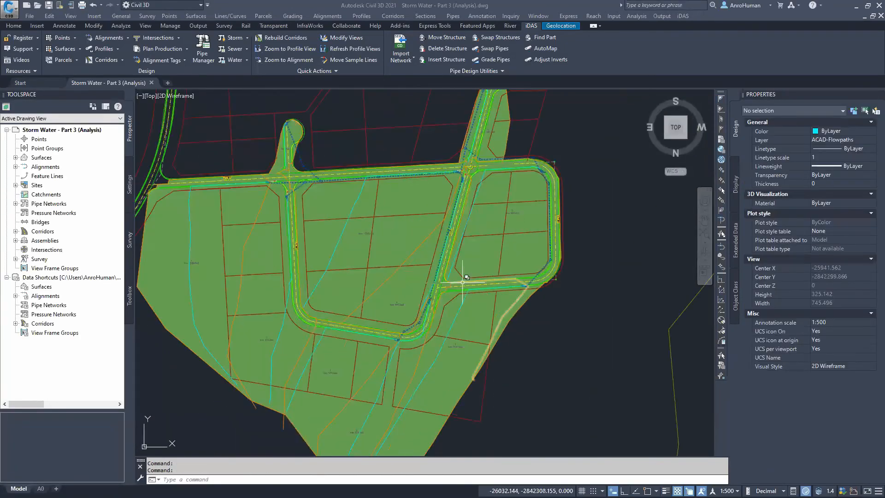
Inspect the storm water pipes and structures around the road intersections in the Part 3 (Analysis) drawing
scroll(443, 277, down, 2)
middle_drag(442, 278, 395, 264)
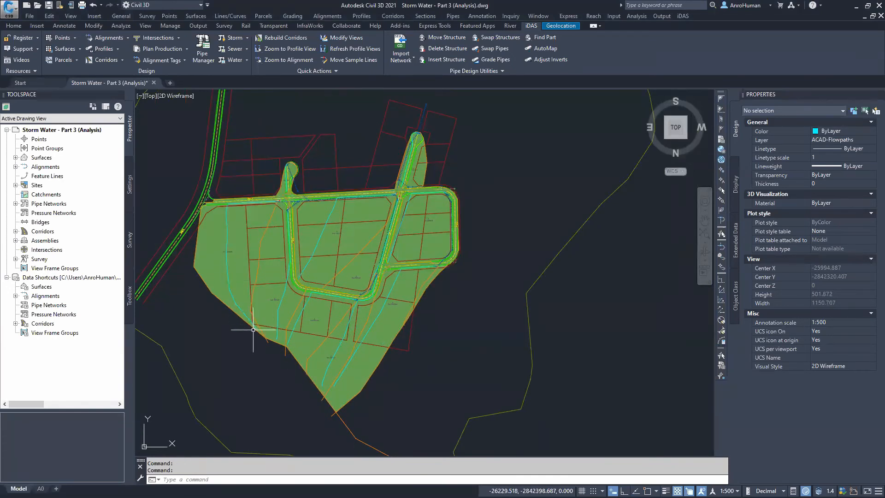
scroll(253, 330, up, 2)
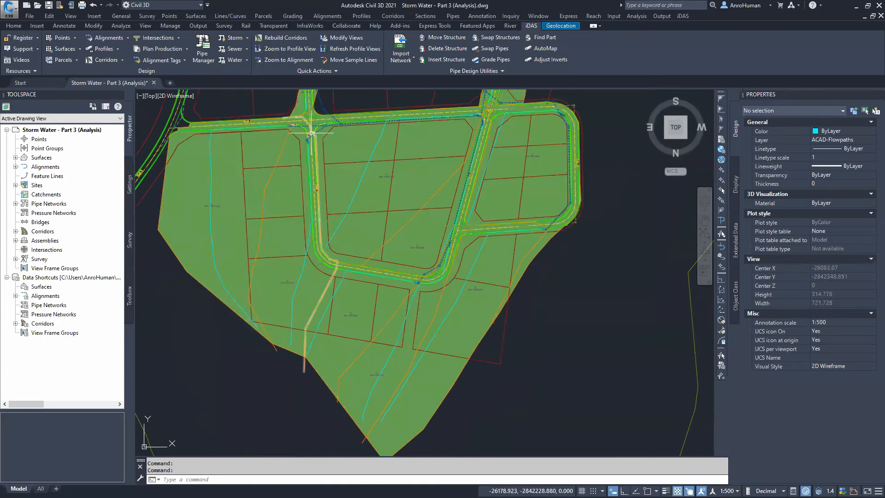
scroll(317, 131, up, 8)
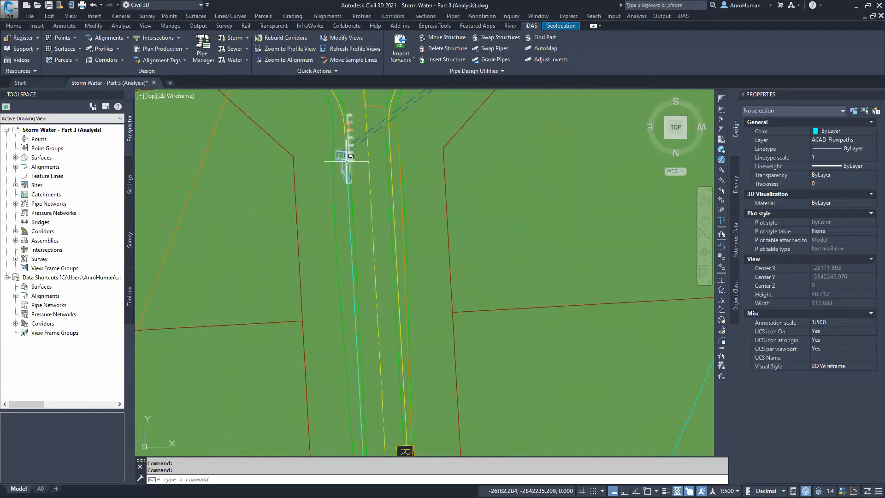
scroll(345, 162, down, 2)
middle_drag(345, 160, 312, 227)
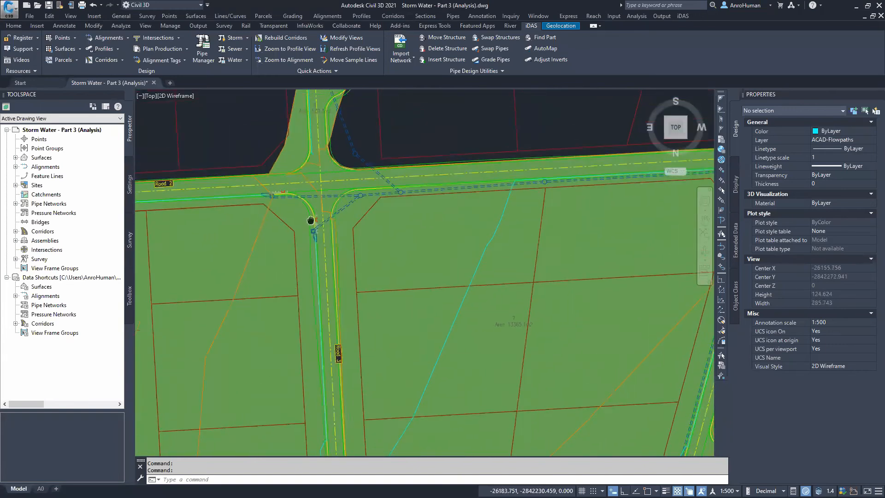
scroll(285, 206, up, 2)
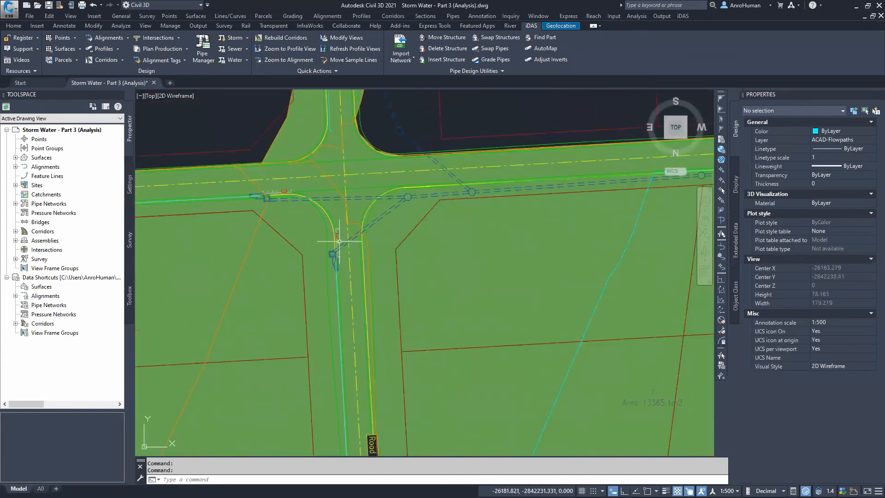
middle_drag(434, 187, 372, 247)
scroll(316, 288, up, 10)
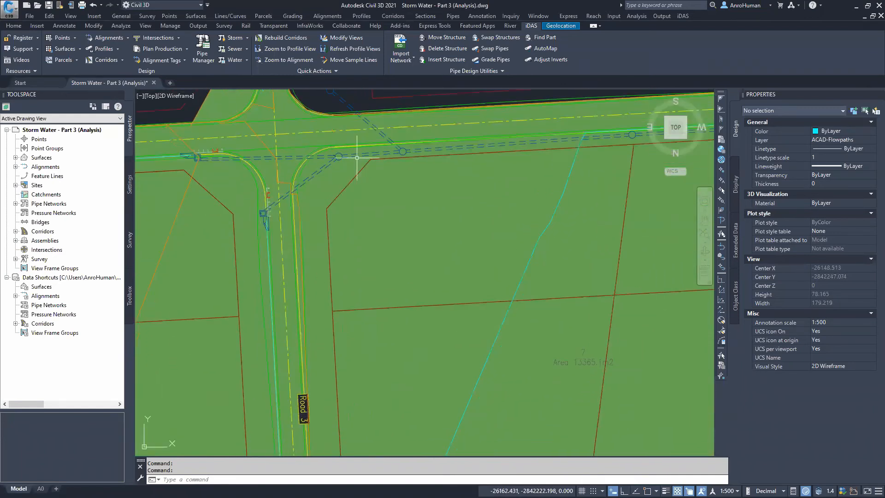
scroll(317, 288, down, 6)
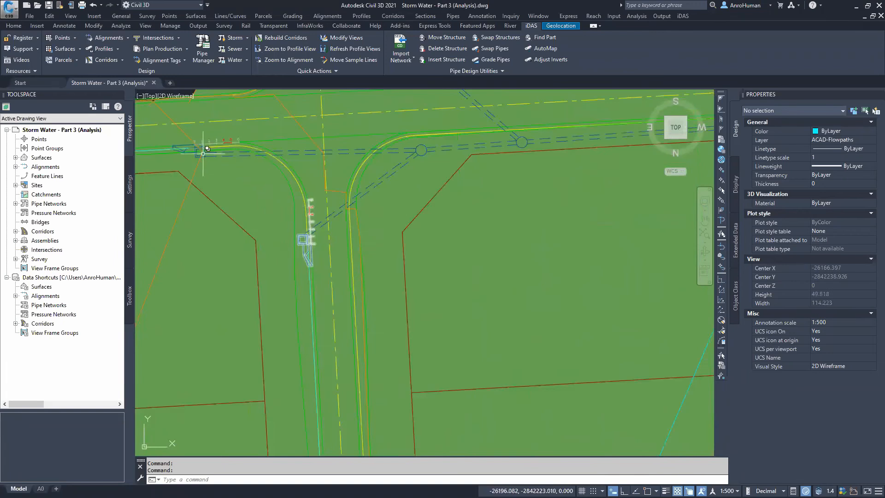
scroll(203, 145, up, 4)
middle_drag(185, 149, 285, 174)
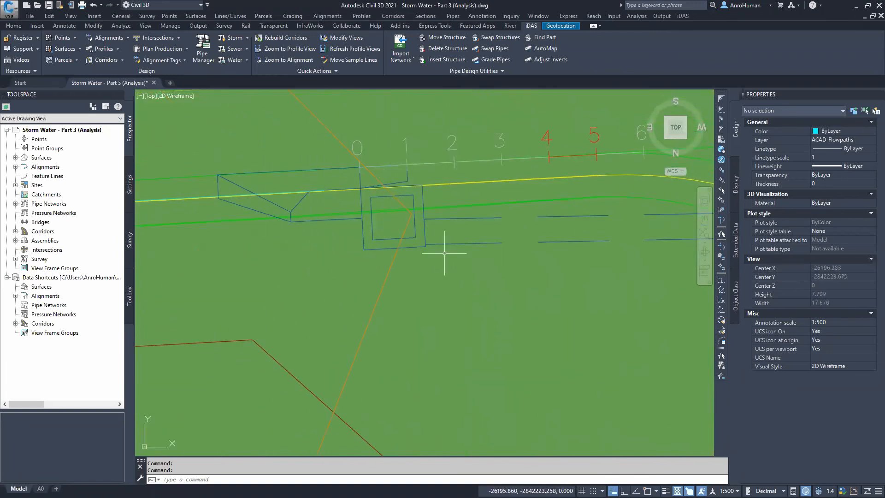
scroll(453, 263, down, 4)
middle_drag(464, 272, 339, 272)
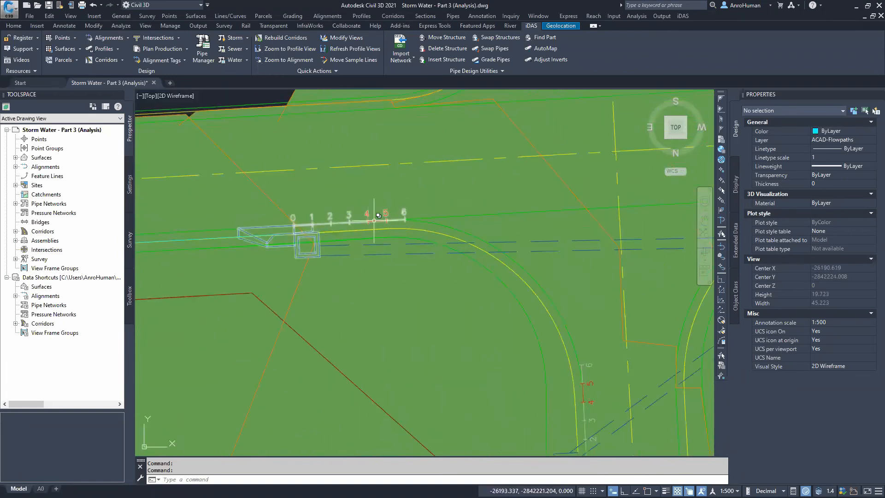
scroll(394, 341, down, 2)
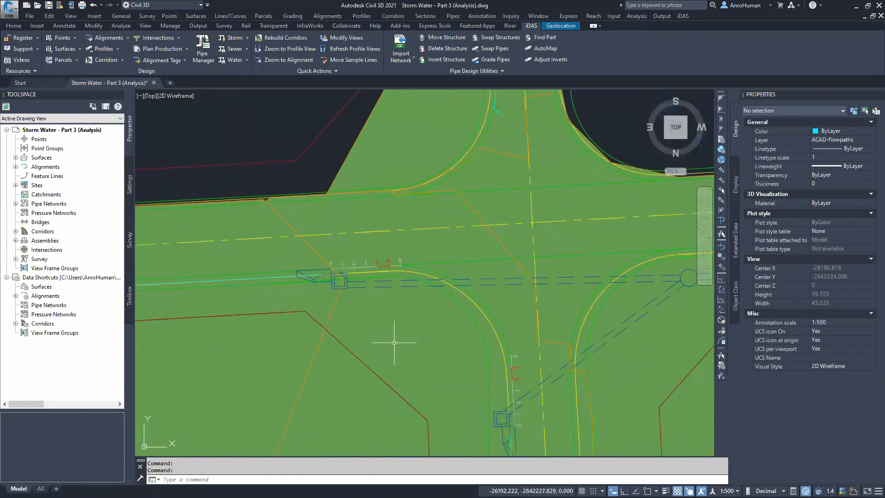
Survey the catchment areas, parcels and flowpaths across the whole site
mouse_move(401, 354)
middle_down()
mouse_move(320, 245)
mouse_move(286, 175)
middle_up()
scroll(383, 308, down, 1)
scroll(396, 331, down, 1)
middle_drag(395, 332, 314, 137)
scroll(322, 336, down, 1)
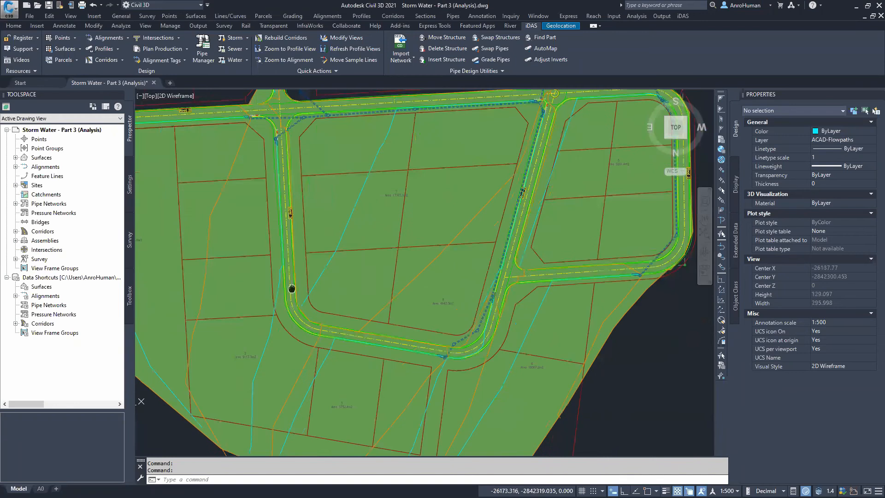
middle_drag(587, 135, 534, 141)
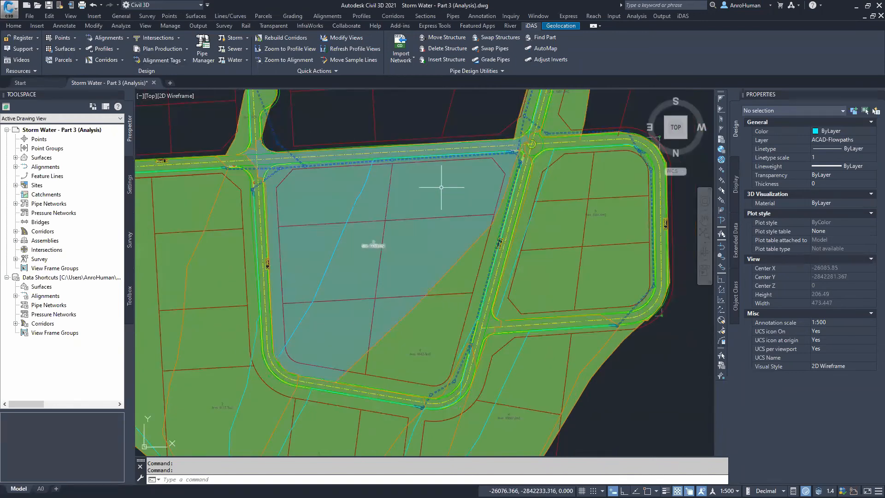
mouse_move(567, 249)
middle_down()
mouse_move(438, 242)
mouse_move(467, 149)
middle_up()
middle_drag(280, 441, 296, 285)
middle_drag(298, 253, 306, 307)
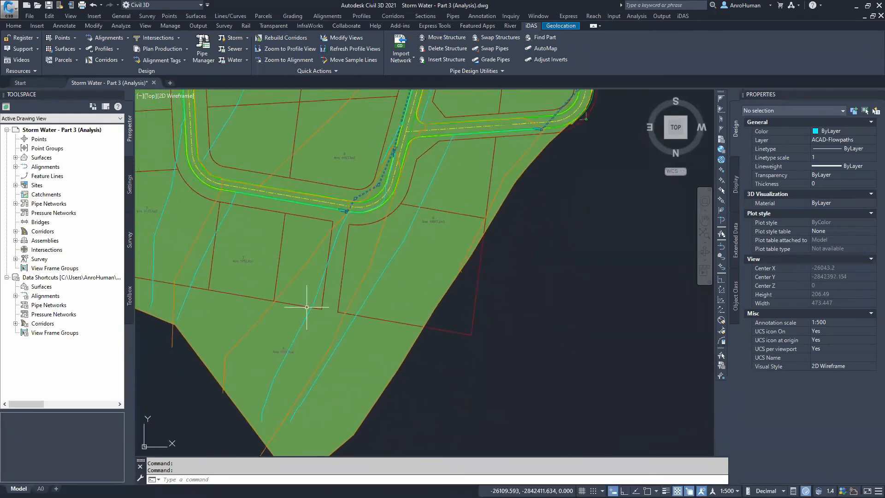
mouse_move(368, 202)
middle_down()
mouse_move(376, 251)
mouse_move(426, 378)
middle_up()
scroll(327, 272, down, 2)
middle_drag(326, 279, 344, 275)
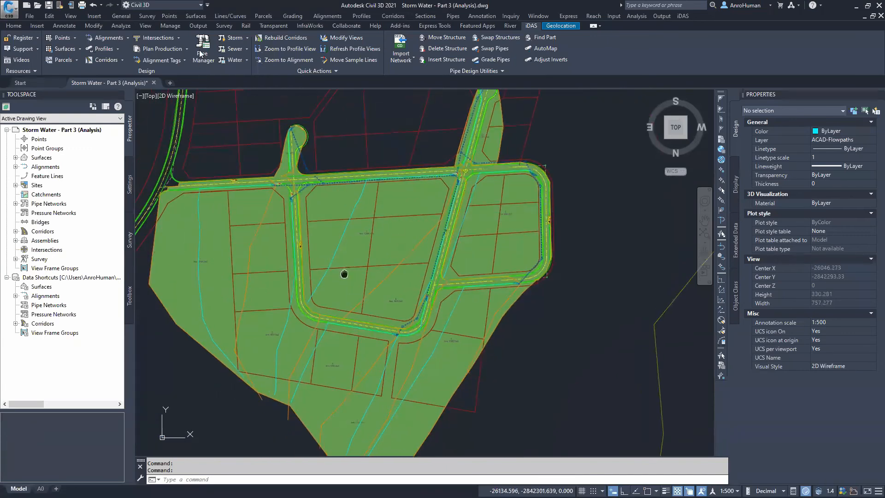
Open the Pipe Manager and reselect the Storm water catchments site for the plan
click(199, 52)
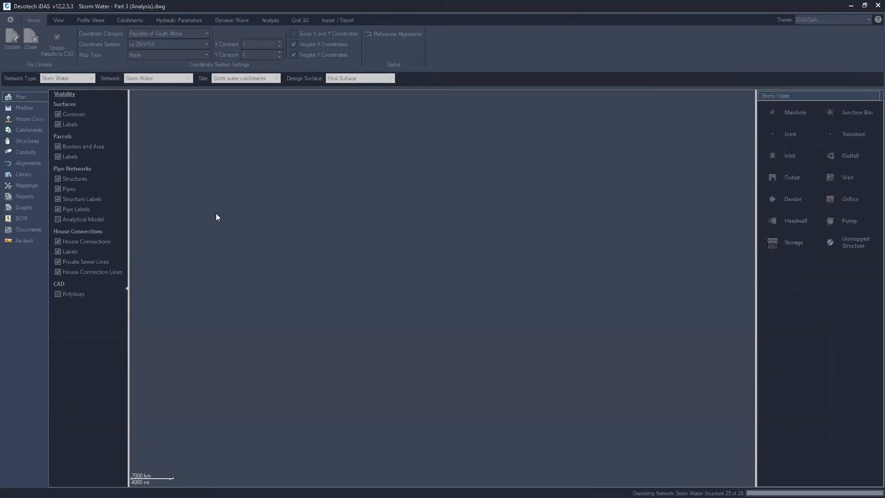
scroll(330, 221, up, 5)
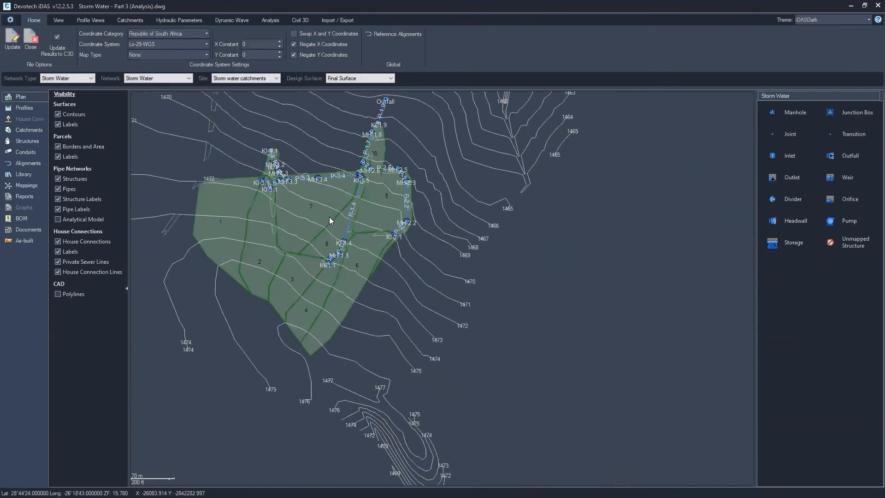
scroll(241, 103, up, 2)
click(246, 78)
click(239, 85)
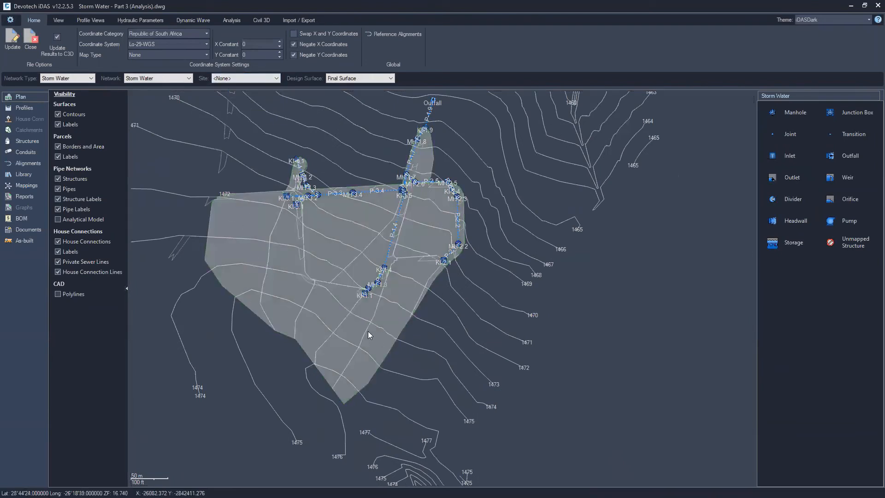
click(229, 79)
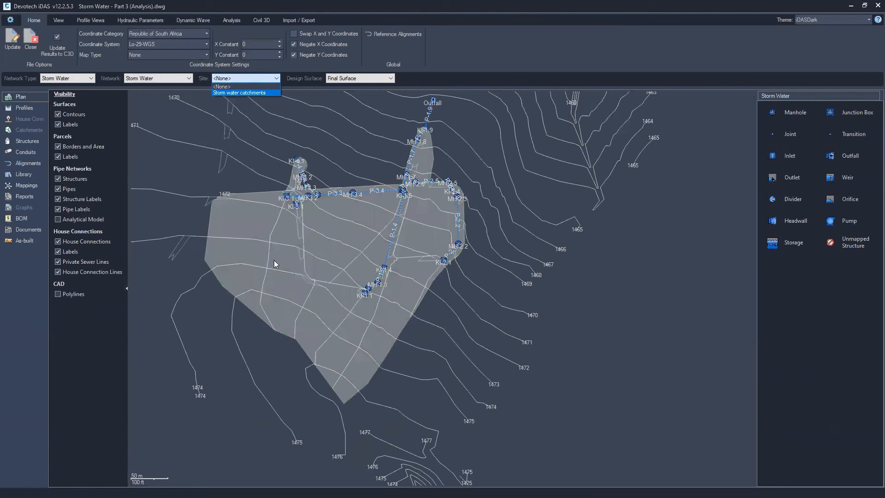
click(249, 94)
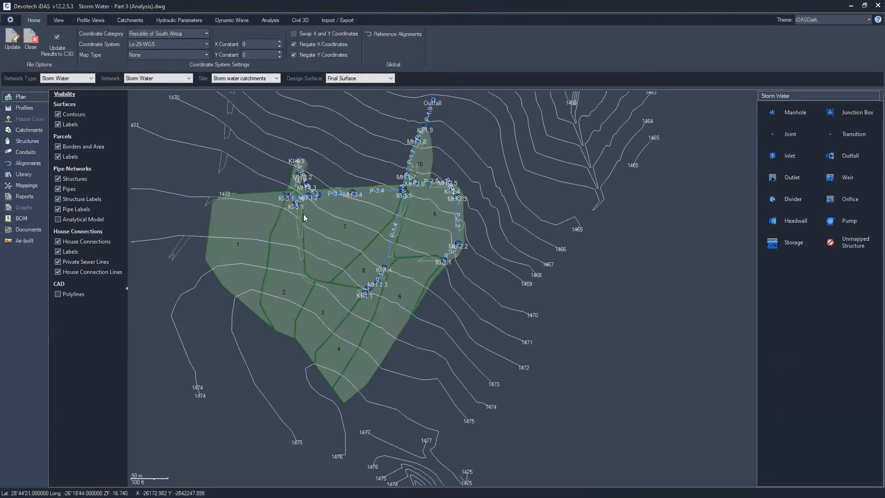
Examine the catchments and pipe network layout in the Pipe Manager plan
scroll(304, 218, up, 5)
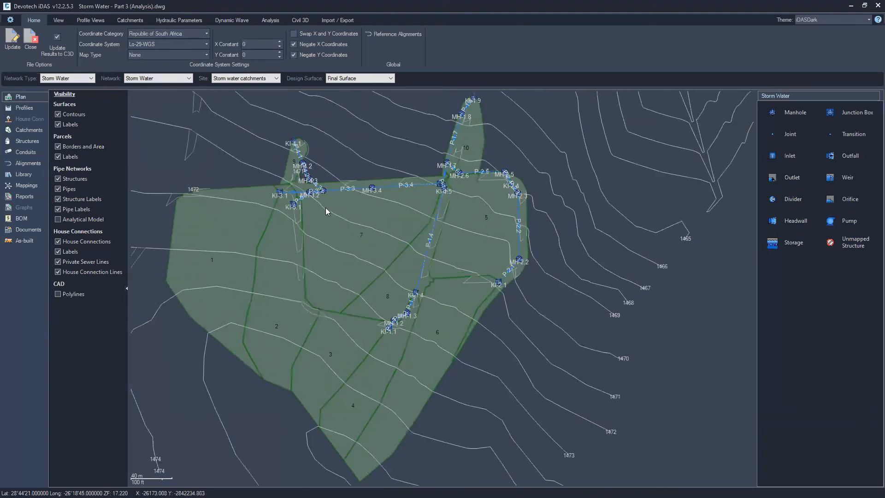
scroll(341, 220, down, 3)
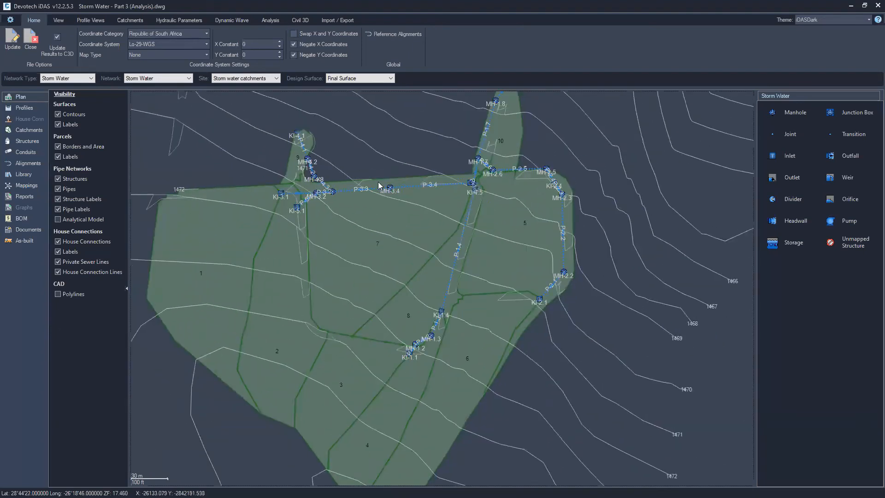
scroll(282, 219, up, 2)
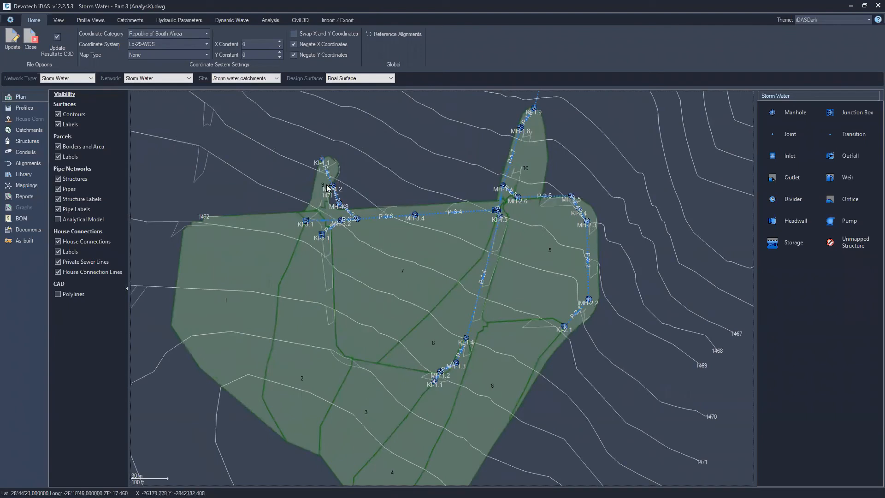
scroll(305, 224, up, 3)
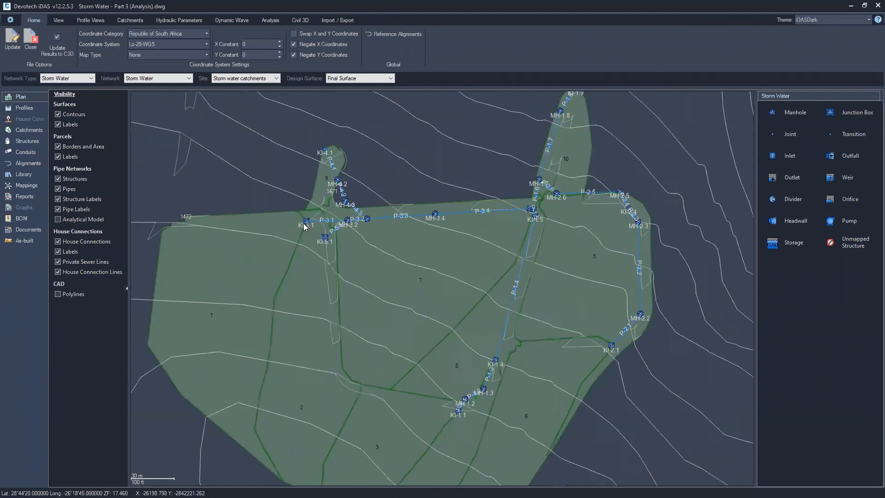
scroll(297, 257, down, 3)
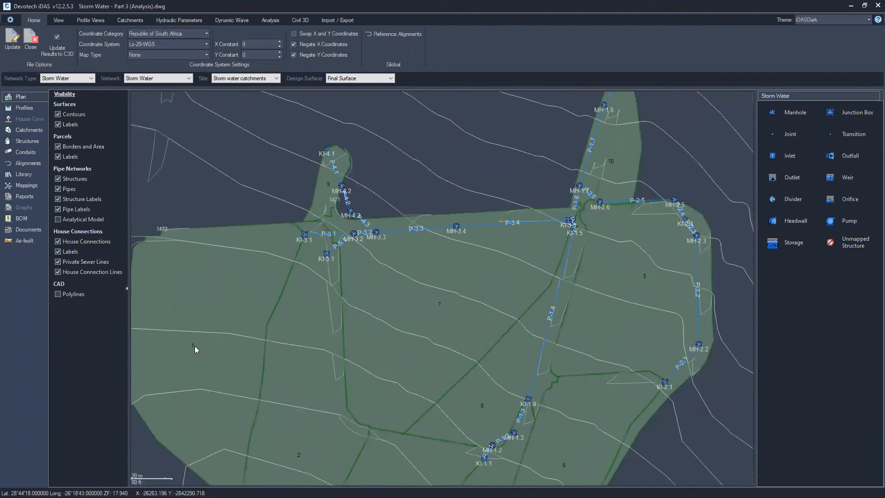
scroll(205, 346, down, 1)
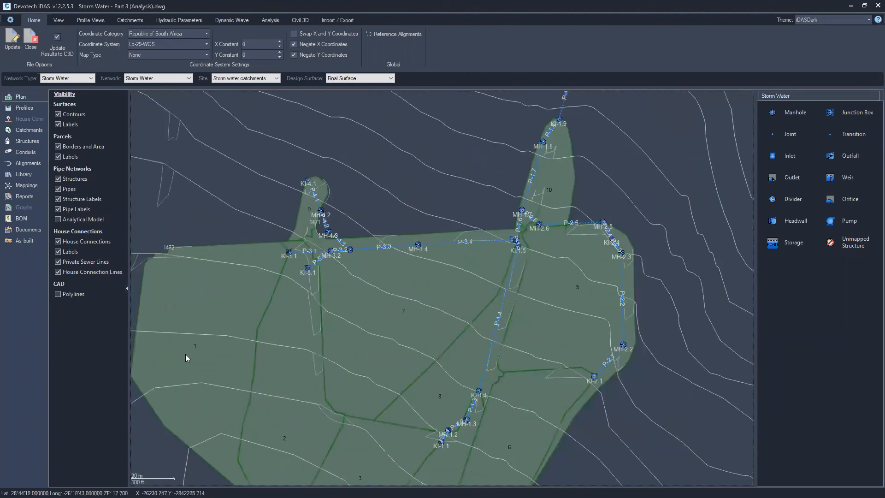
middle_drag(206, 206, 216, 122)
middle_drag(206, 286, 207, 275)
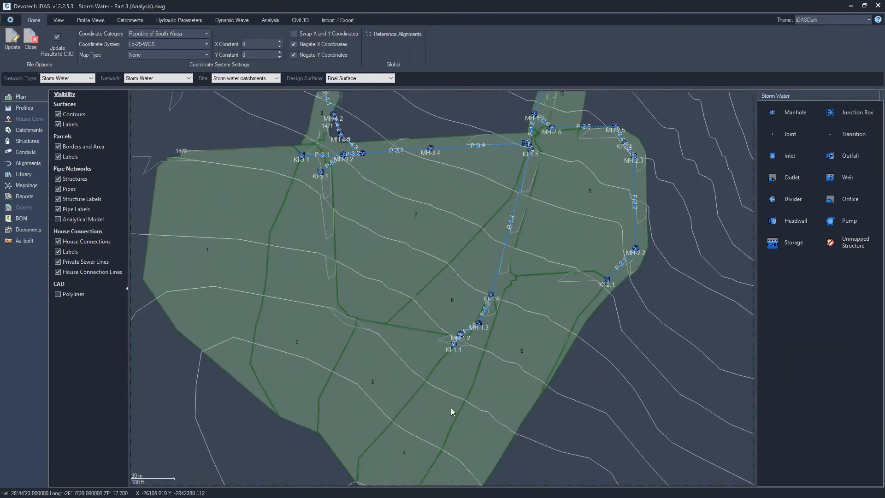
Open the catchments table and include Catchment 2 in the calculations
click(25, 130)
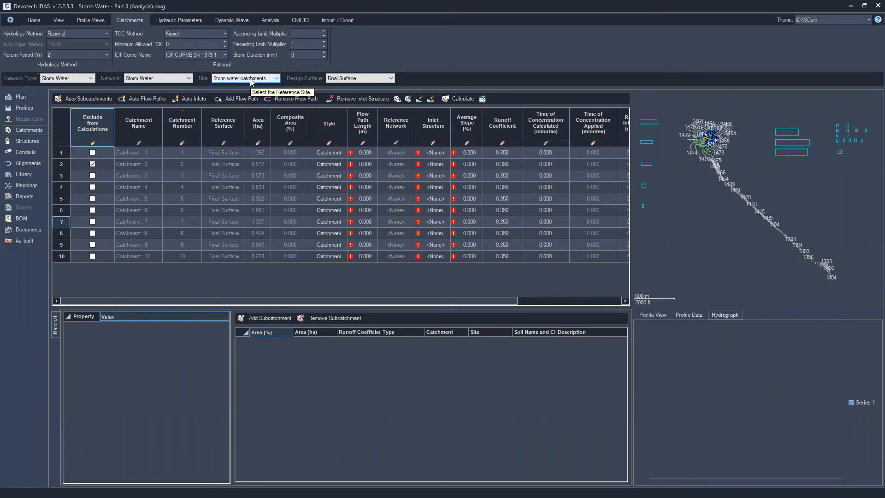
click(92, 164)
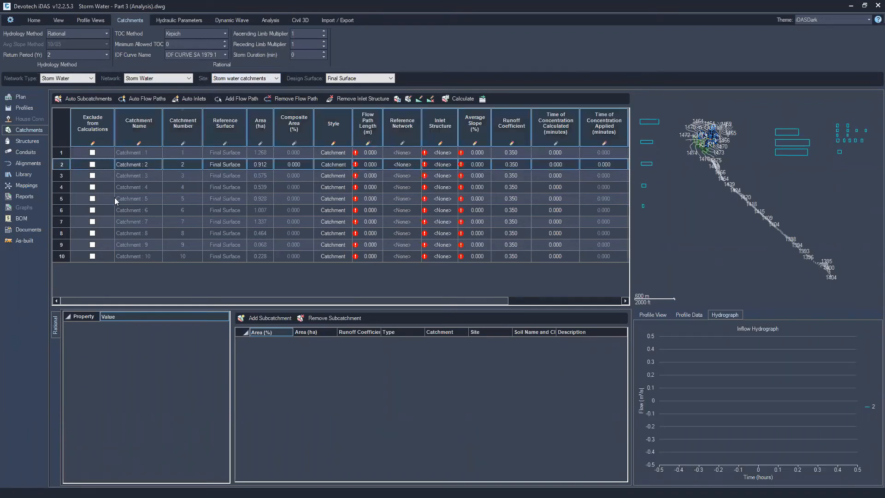
Assign a flow path polyline from the drawing to Catchment 1
click(74, 152)
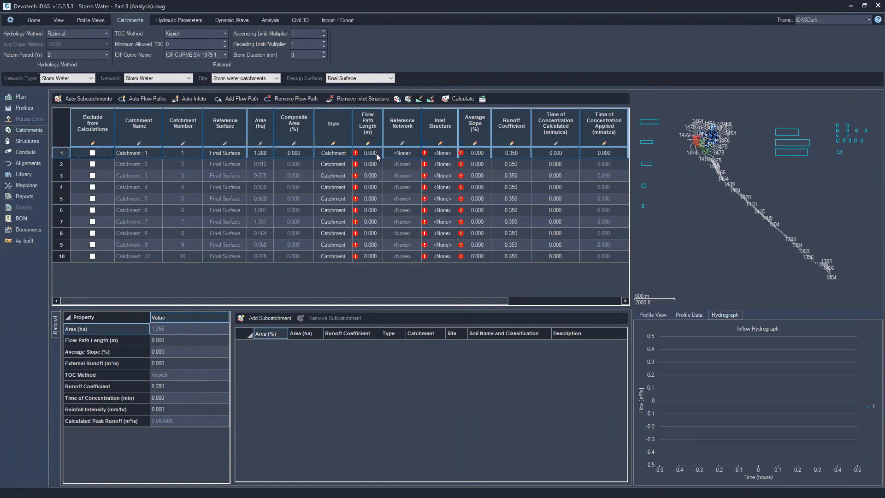
click(234, 99)
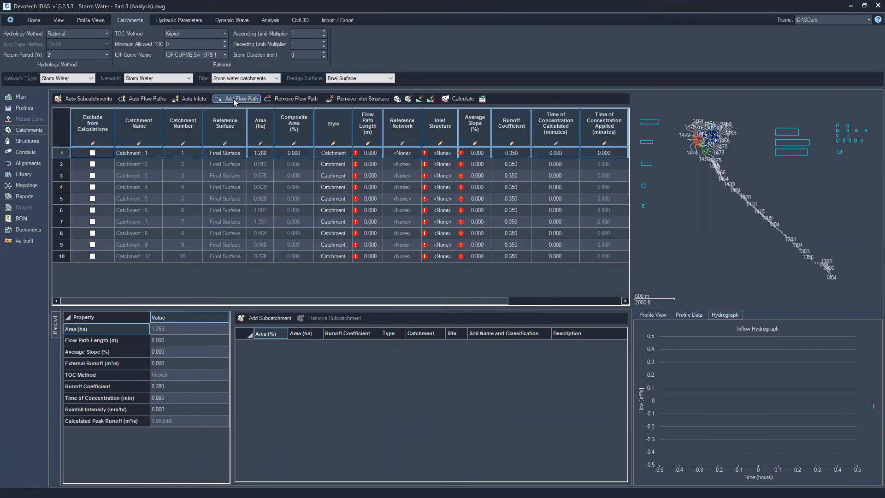
scroll(708, 140, up, 10)
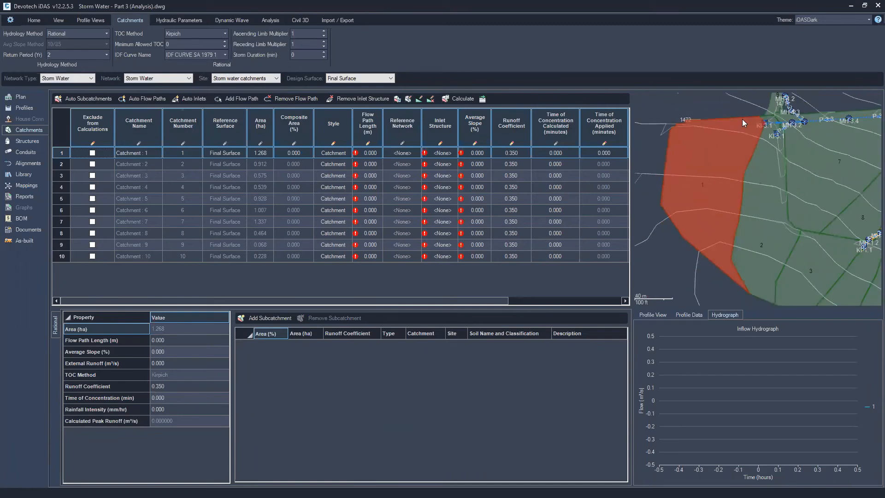
click(240, 99)
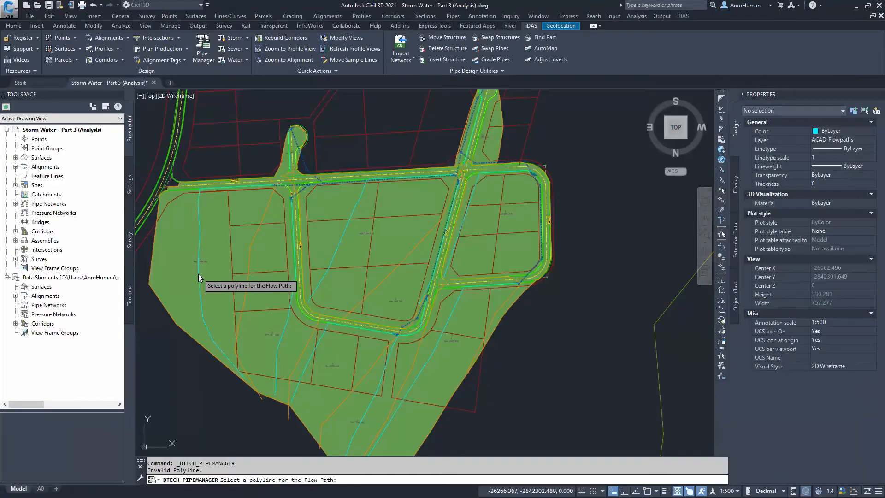
click(476, 270)
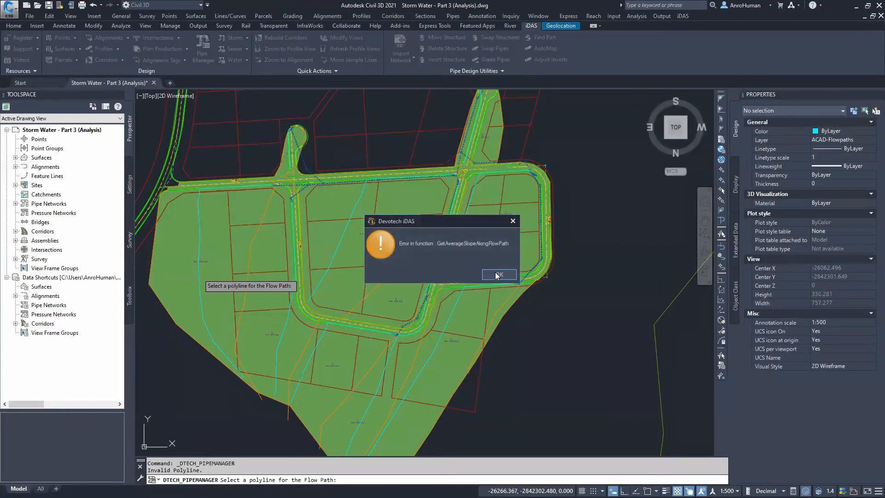
click(496, 276)
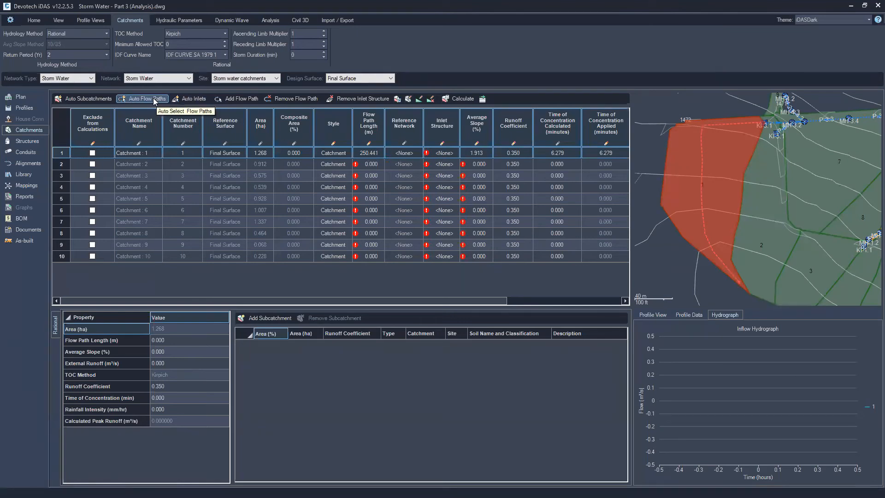
Select all catchments and generate their flow paths automatically, picking a flow path polyline to filter by its layer
click(138, 99)
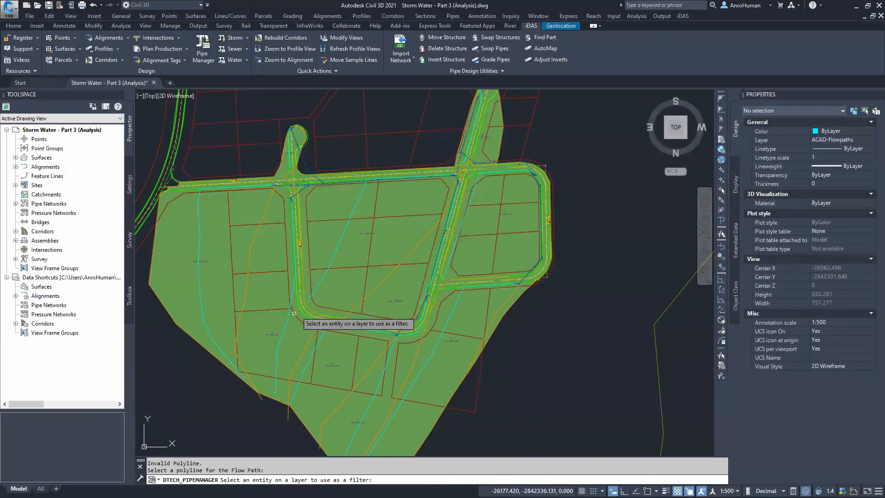
click(289, 320)
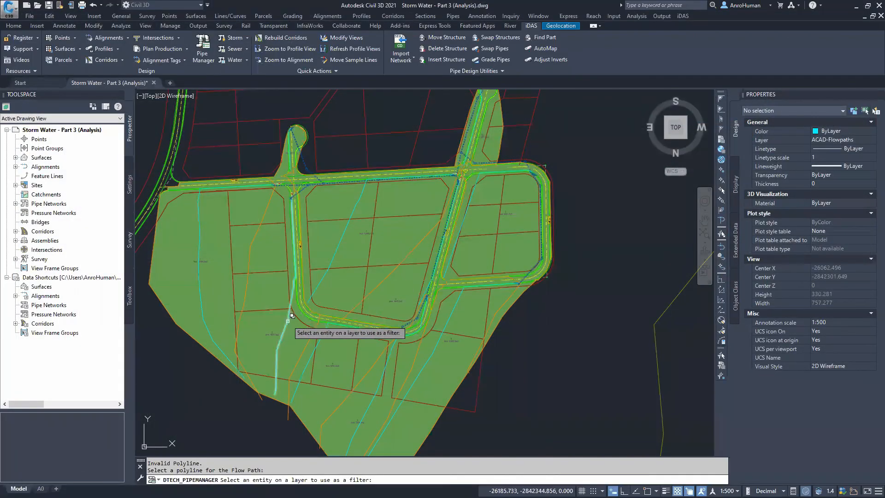
click(293, 316)
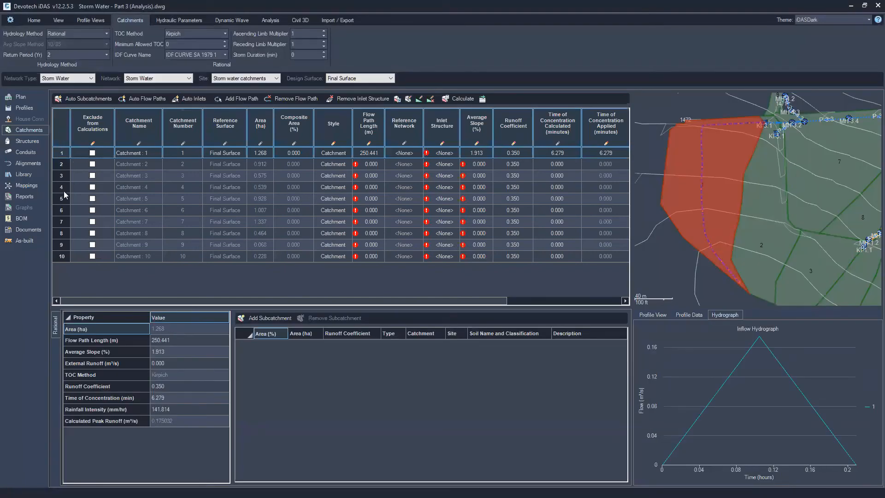
shift+click(64, 256)
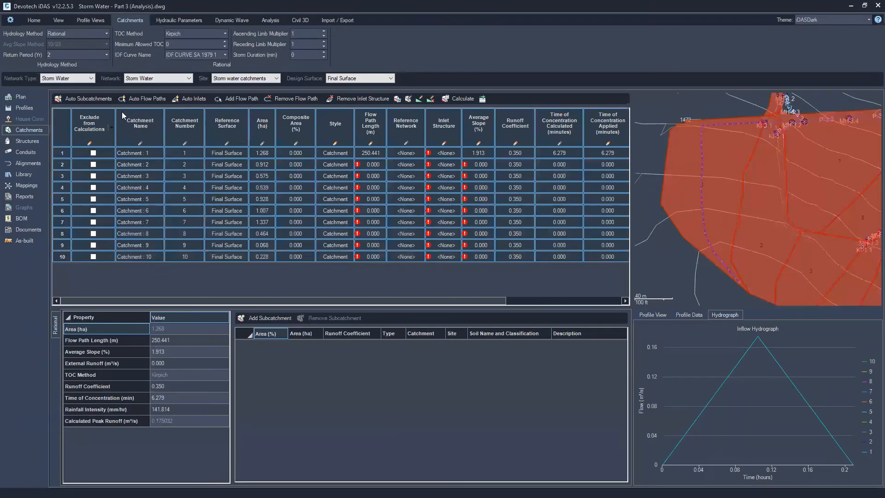
click(149, 100)
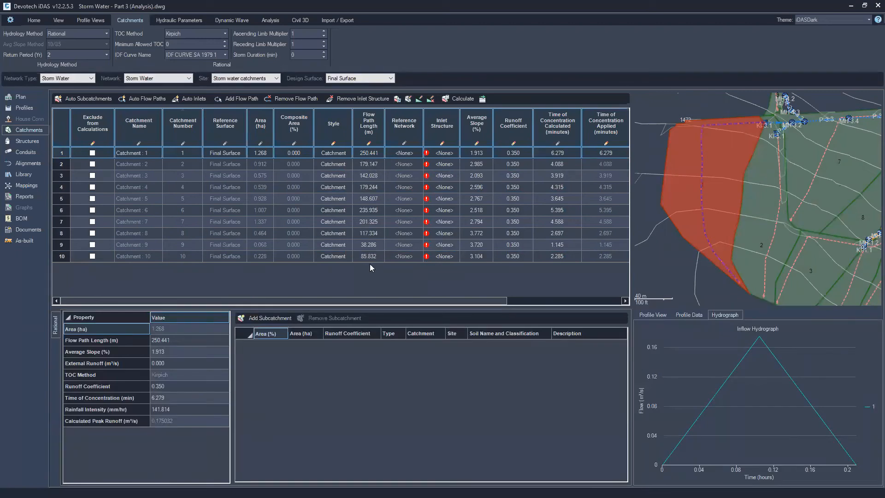
Select all catchments and assign their inlet structures automatically
middle_drag(831, 224, 737, 212)
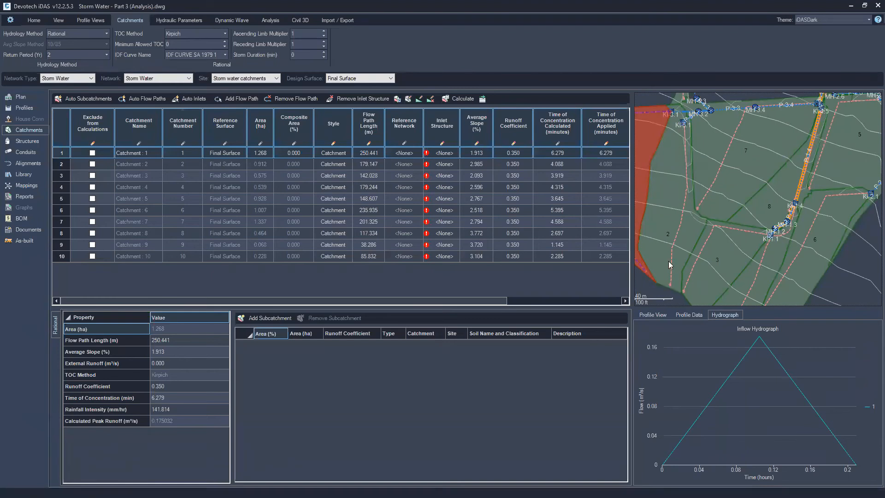
middle_drag(668, 261, 718, 263)
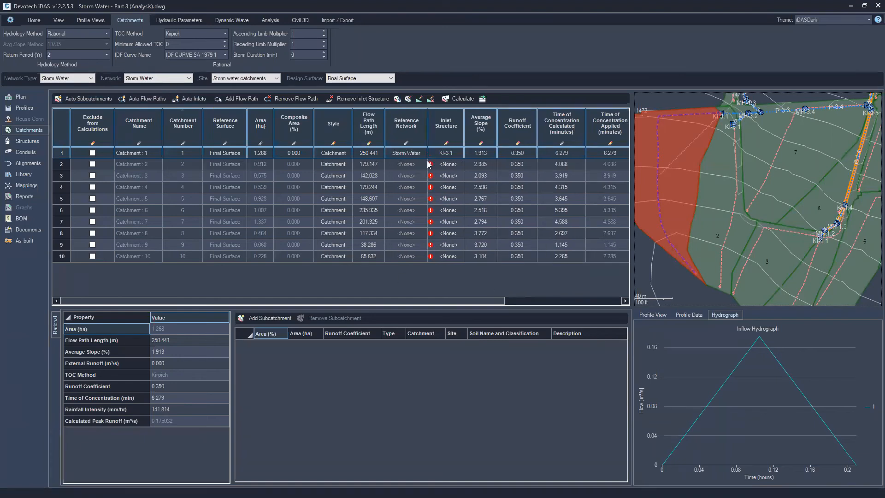
shift+click(64, 257)
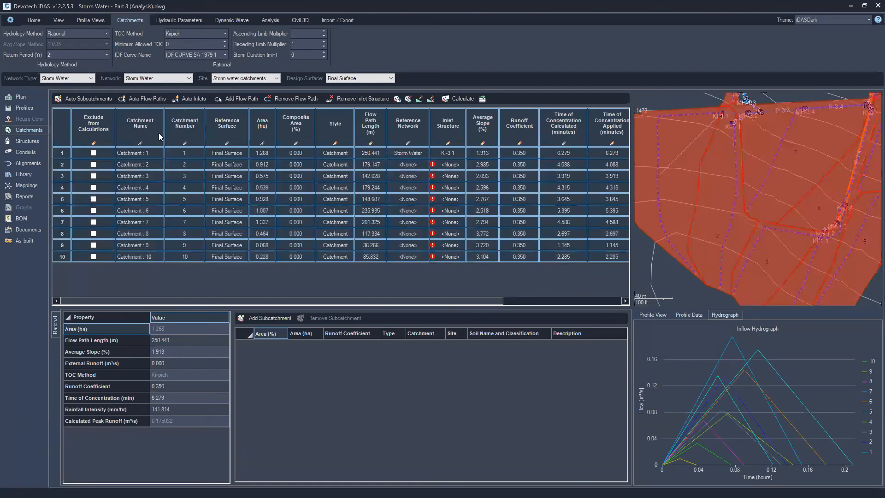
click(189, 99)
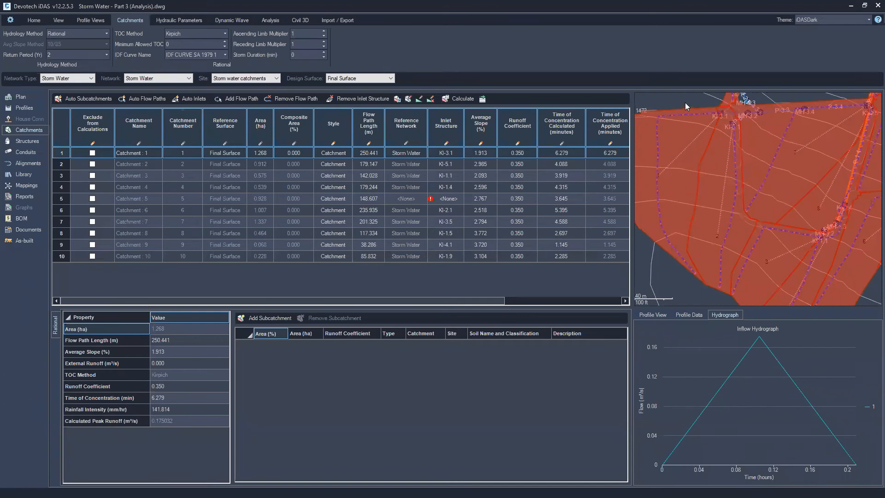
Assign inlet structure KI-2.4 to Catchment 5
middle_drag(685, 103, 730, 155)
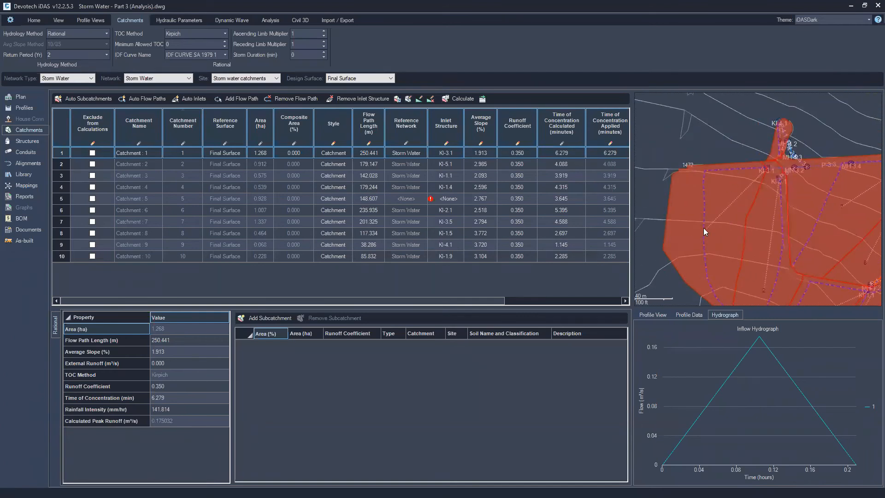
scroll(704, 231, up, 2)
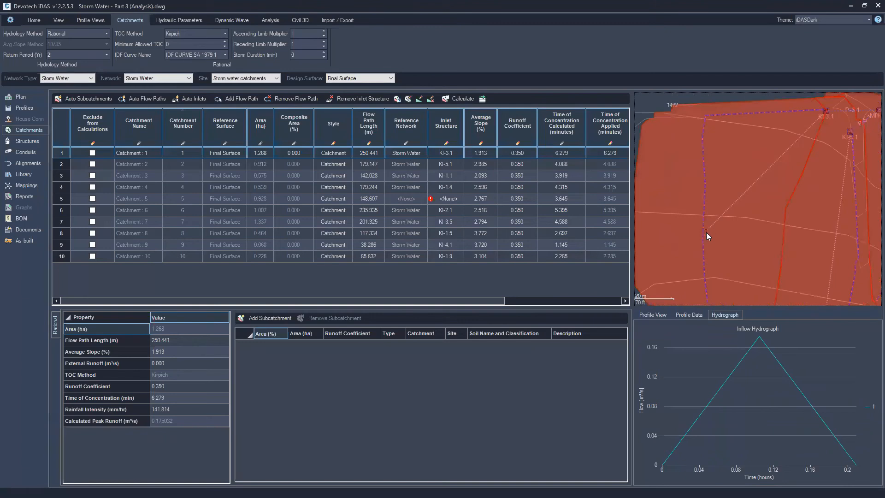
middle_drag(728, 218, 691, 238)
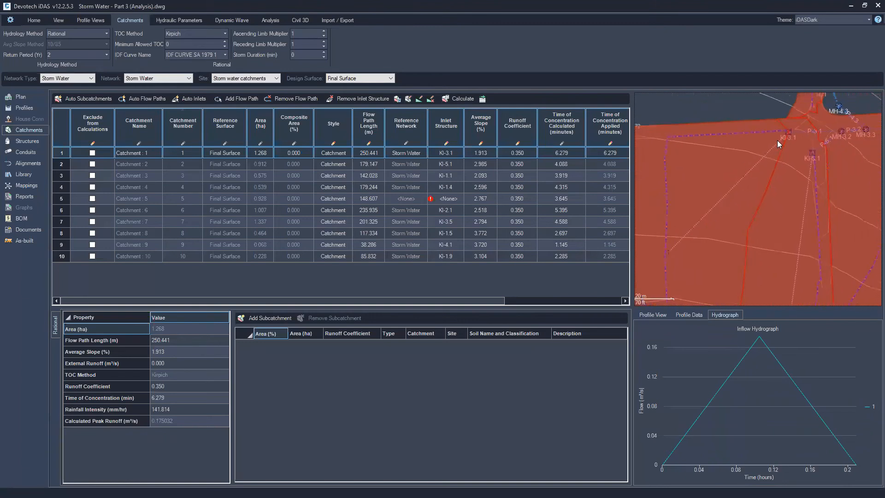
middle_drag(787, 272, 723, 170)
middle_drag(742, 106, 716, 121)
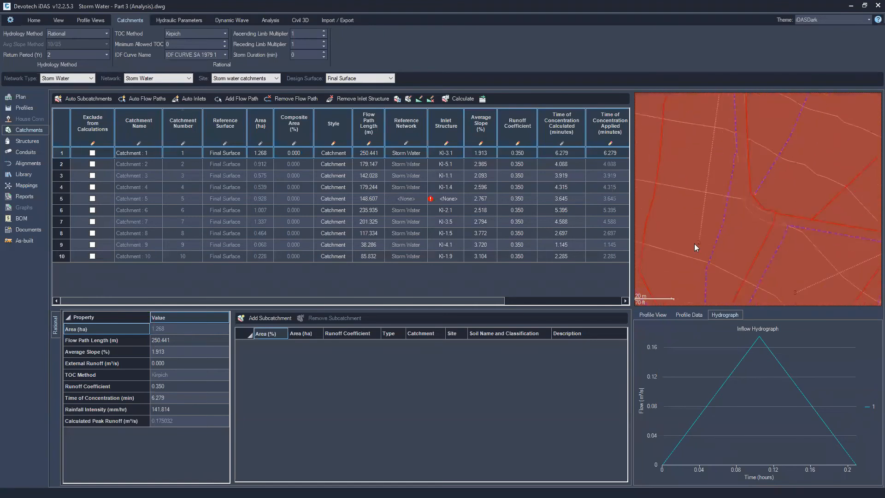
middle_drag(766, 244, 643, 252)
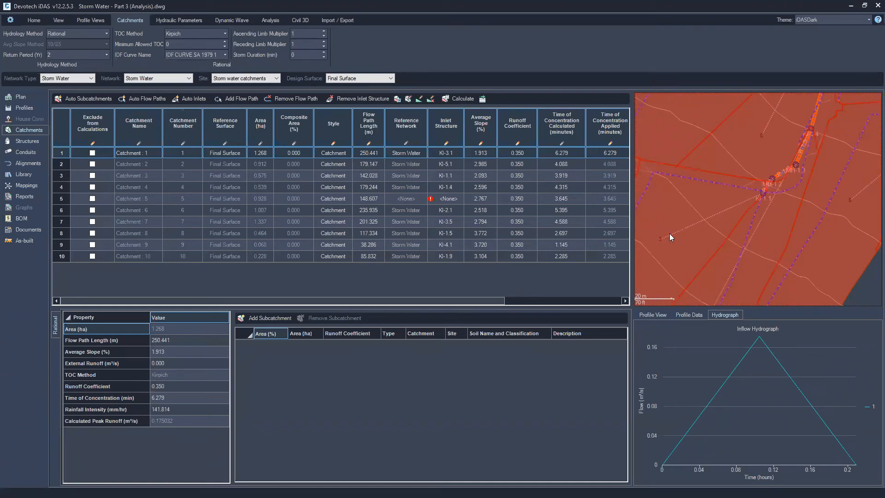
middle_drag(769, 180, 678, 244)
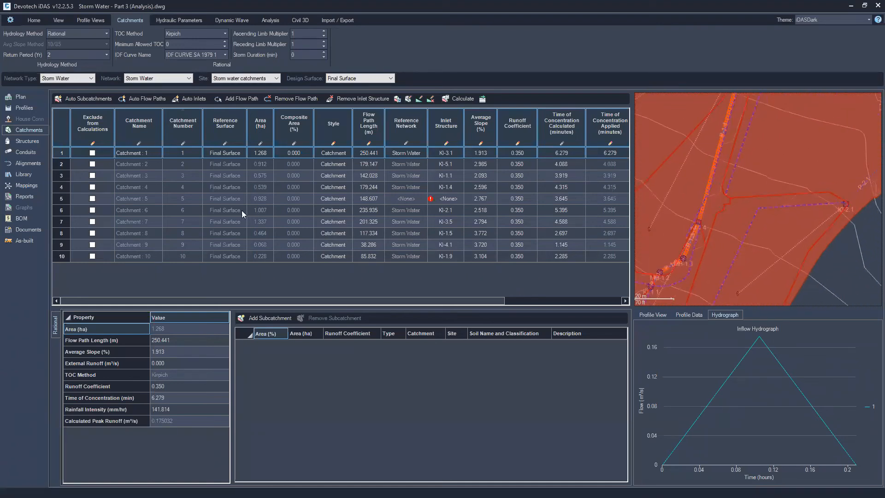
click(63, 199)
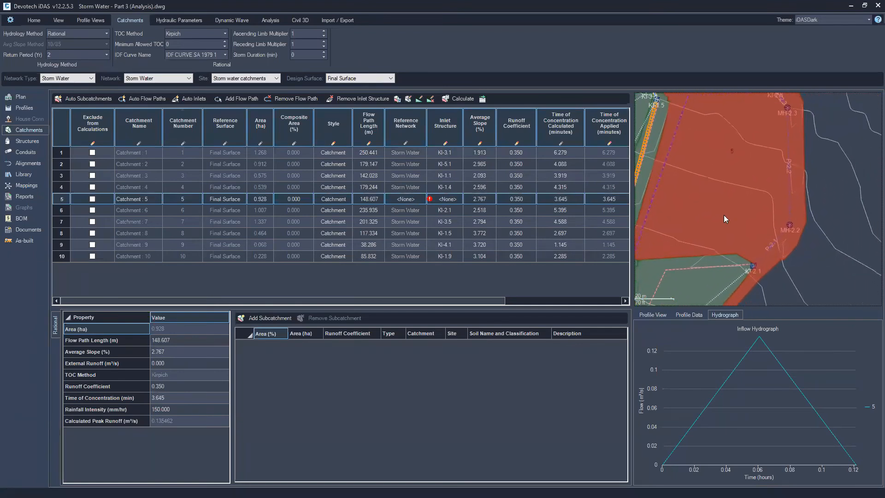
scroll(786, 160, up, 4)
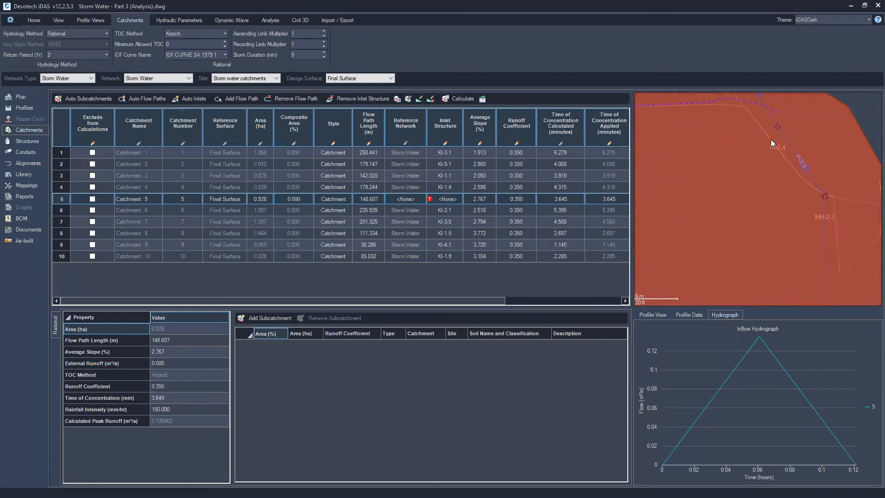
scroll(777, 152, down, 2)
click(437, 201)
click(459, 198)
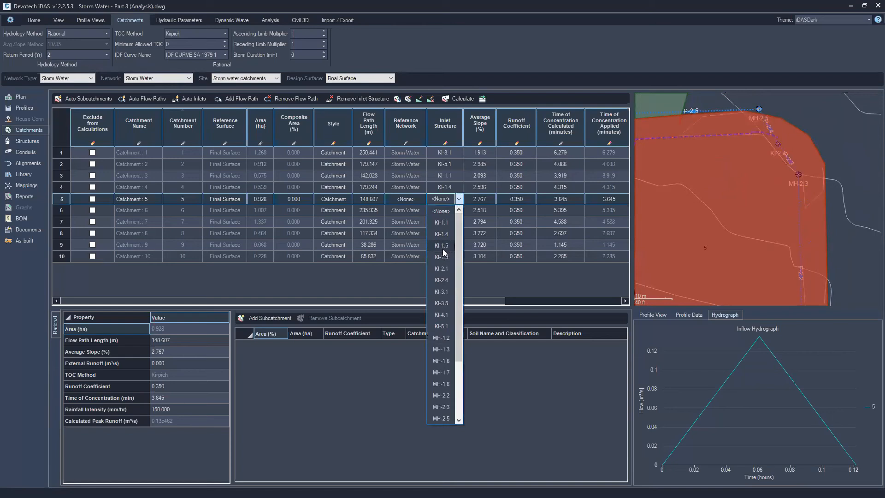
click(443, 280)
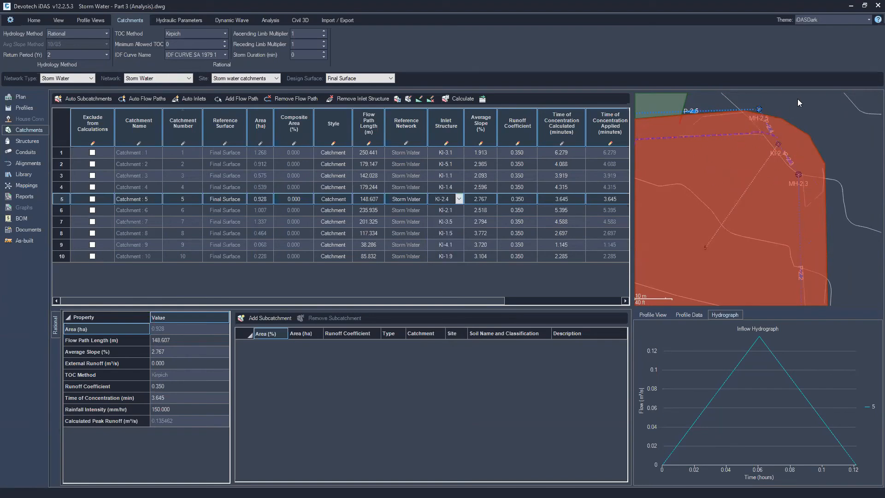
Examine the catchments and inlet assignments in the plan and view the structures table
drag(817, 131, 866, 109)
scroll(755, 179, down, 4)
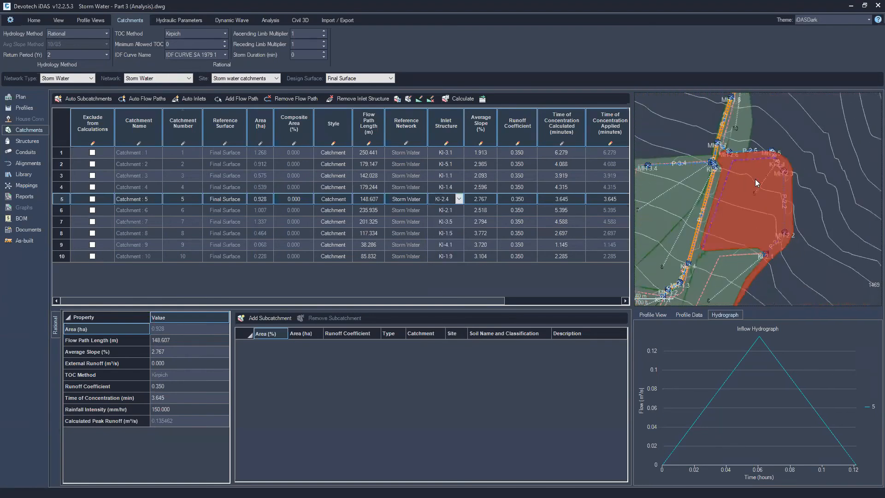
scroll(755, 179, down, 1)
middle_drag(685, 133, 743, 122)
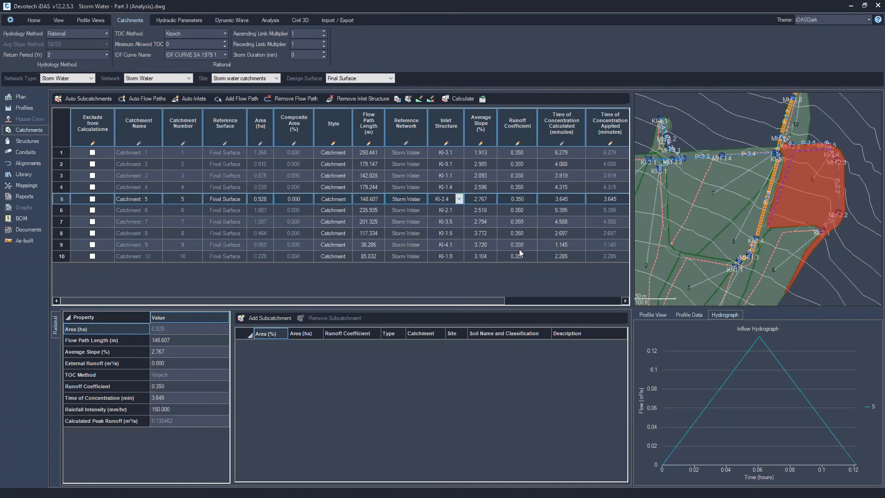
click(64, 154)
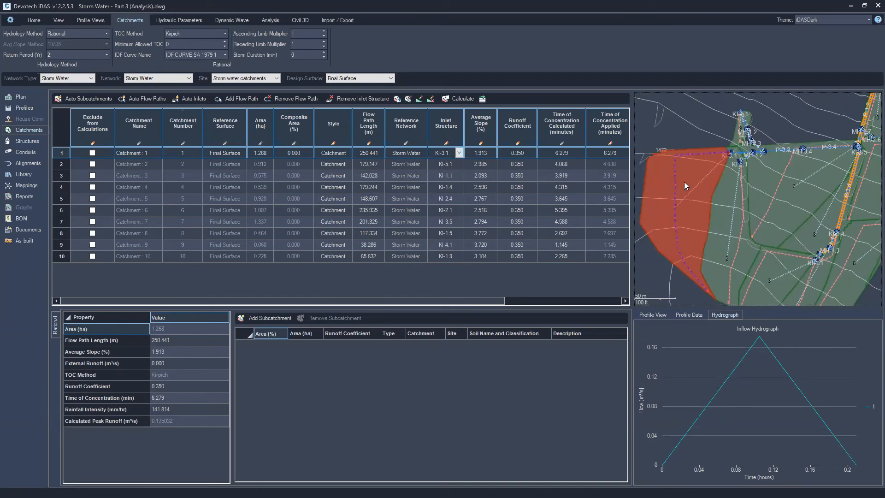
middle_drag(691, 136, 679, 124)
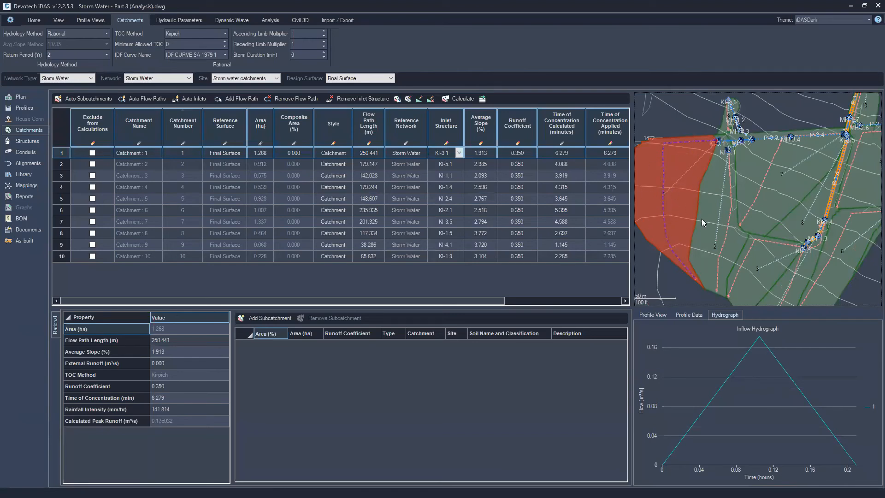
click(26, 141)
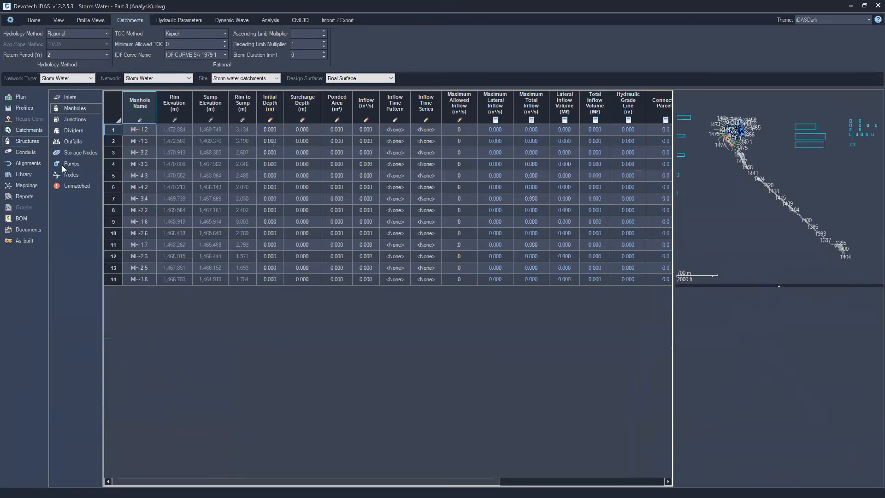
Set the Manning's roughness coefficient of all pipes in the conduits table to 0.013
click(25, 152)
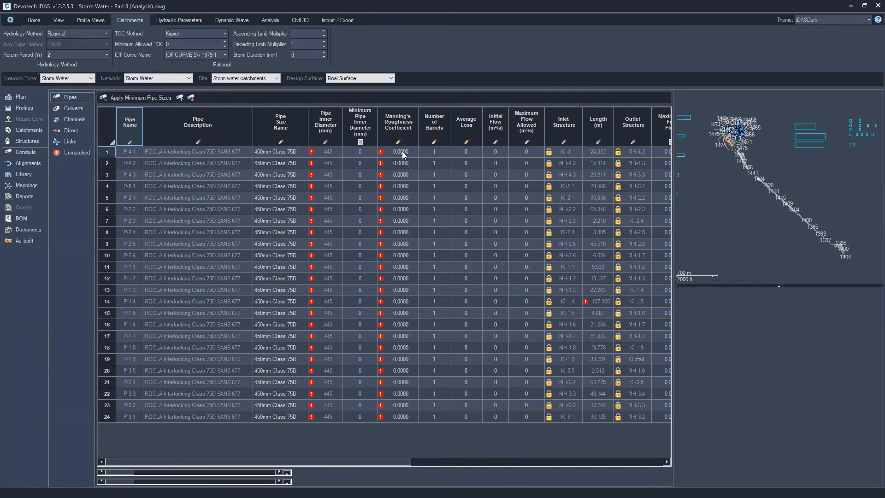
click(109, 127)
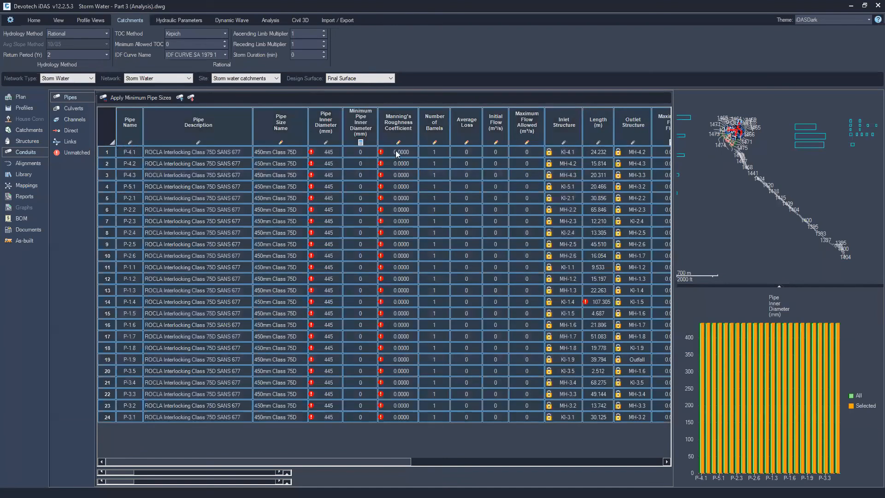
right_click(397, 153)
click(428, 222)
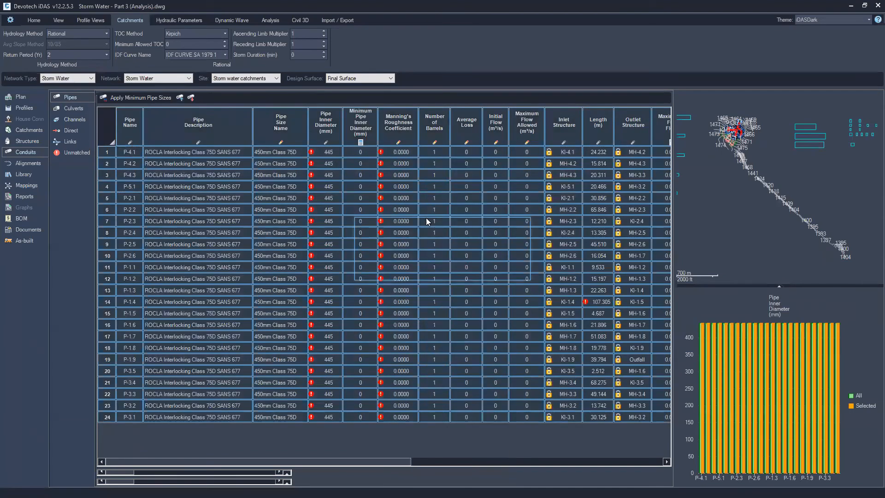
text(0.013)
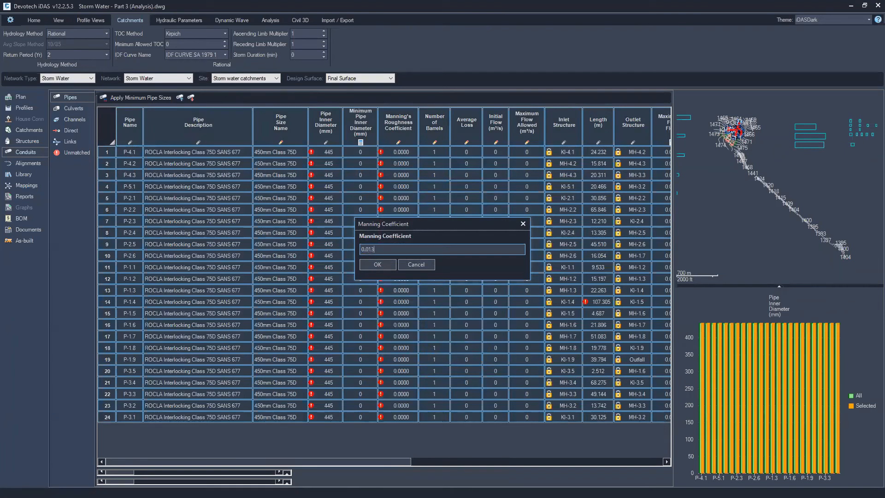
key(Return)
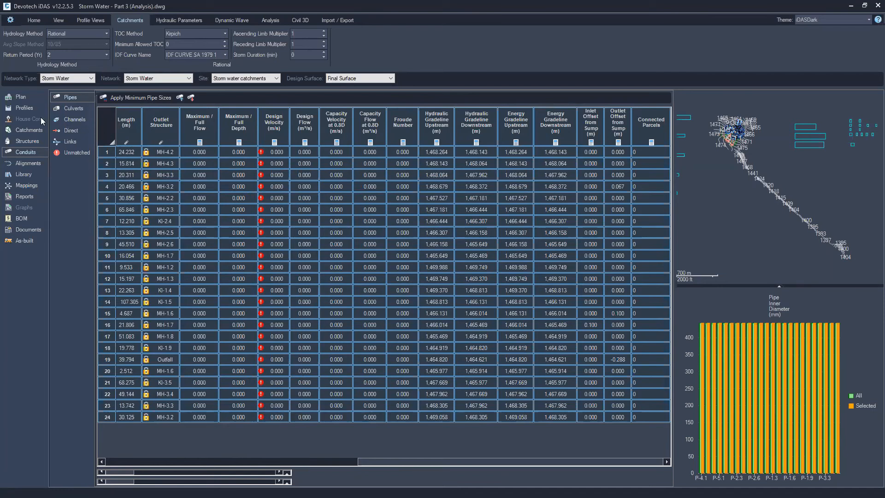
Run the hydraulic analysis of the network and open the analysis report
click(185, 18)
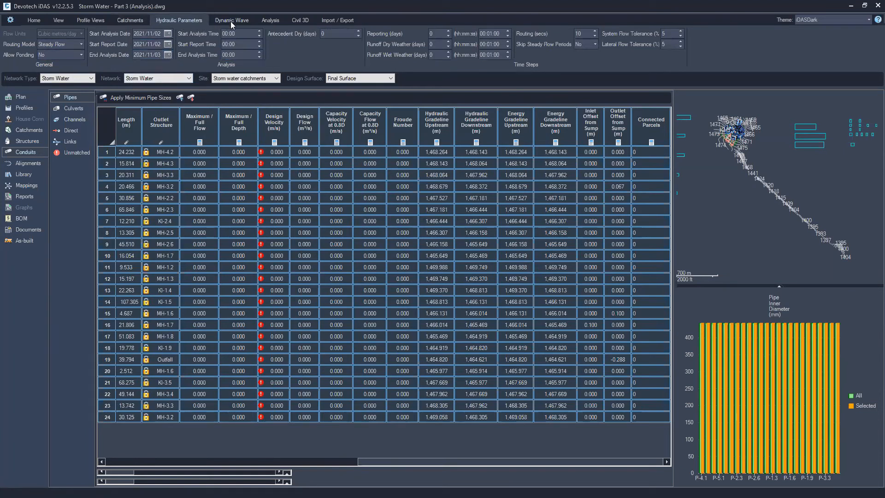
right_click(769, 161)
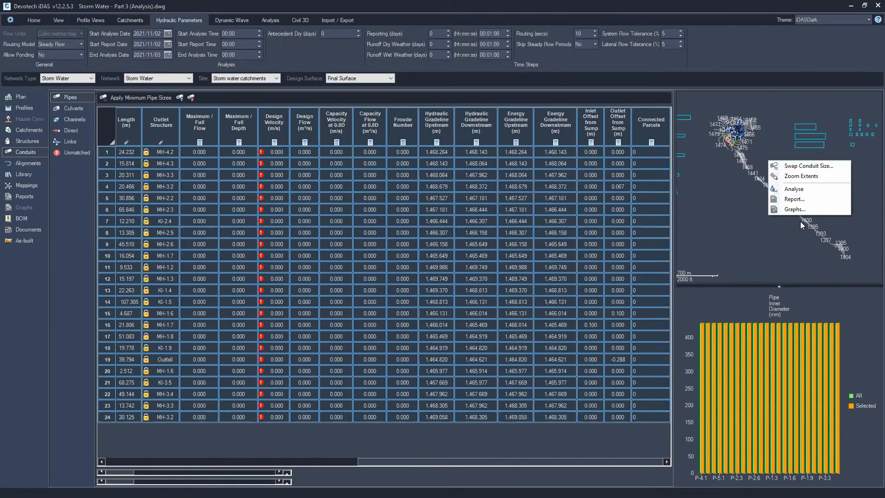
click(794, 189)
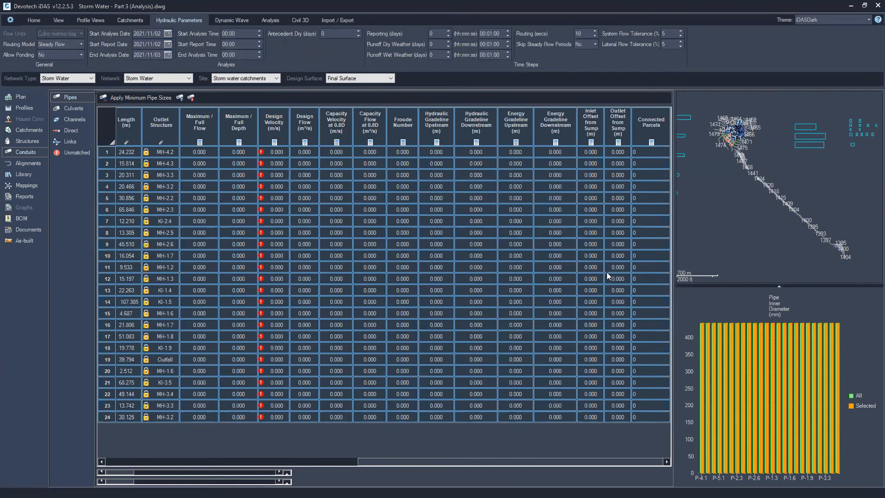
click(478, 275)
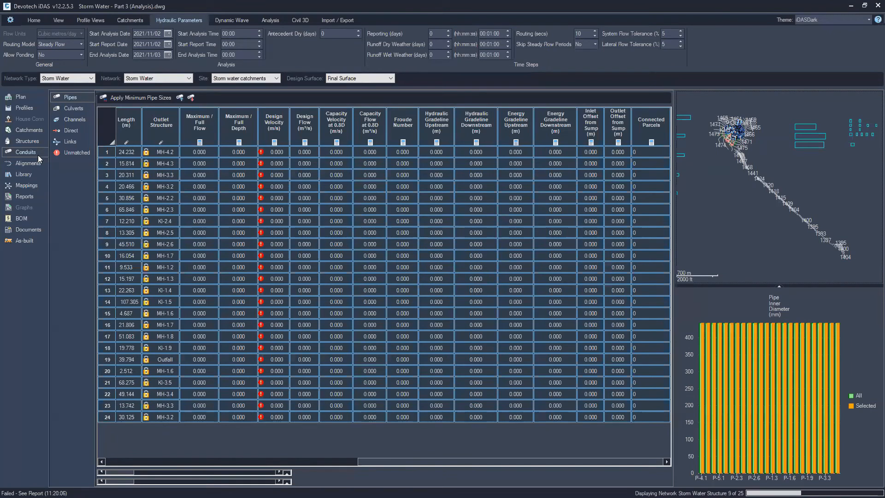
click(24, 196)
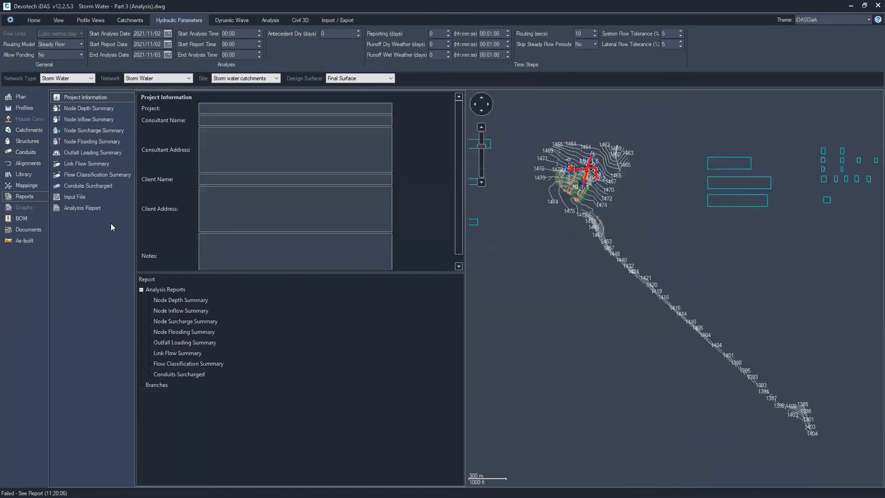
click(80, 208)
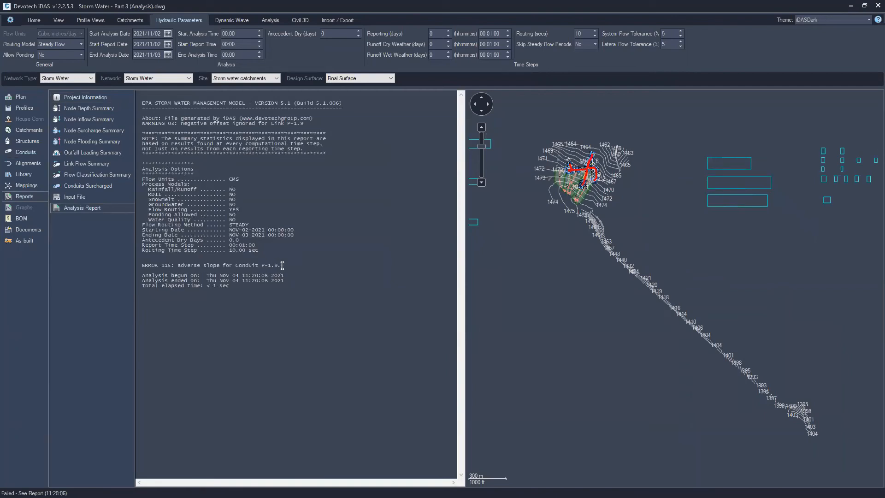
Examine the Branch1 profile from KI-1.1 to the outfall and the pipe P-1.9 flagged in the report
scroll(581, 171, up, 6)
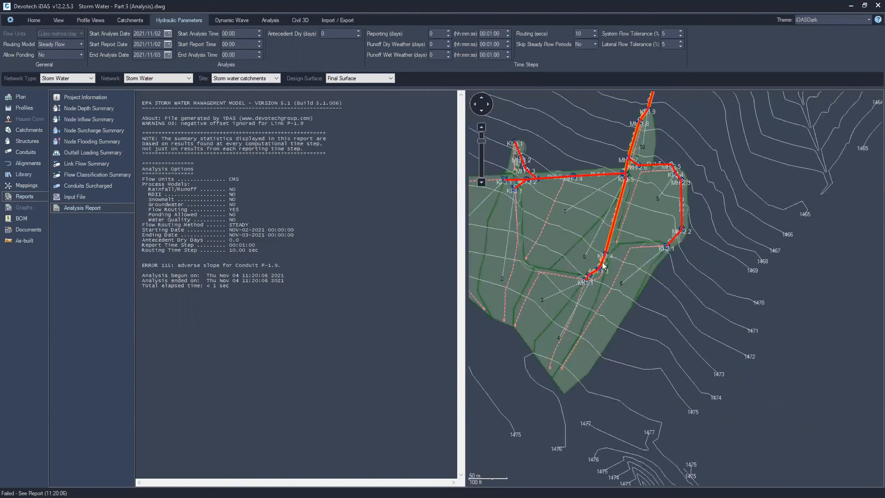
scroll(629, 233, up, 4)
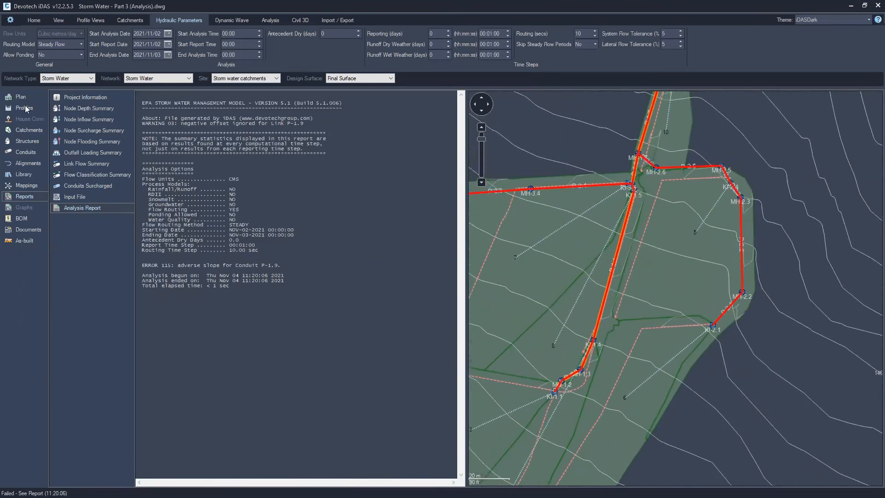
click(25, 108)
click(62, 54)
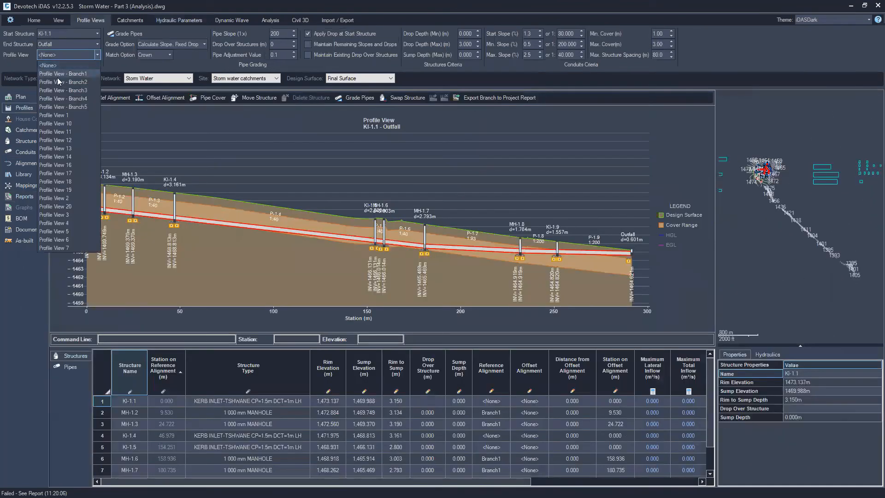
click(62, 74)
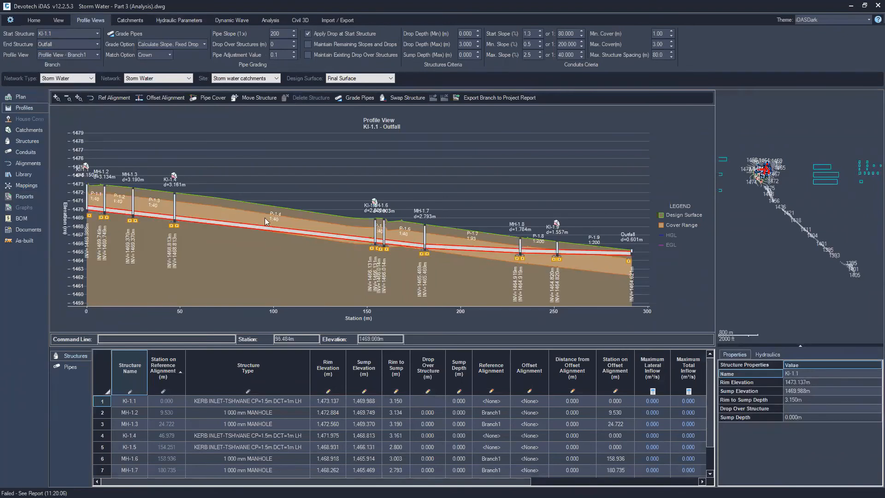
drag(259, 161, 310, 148)
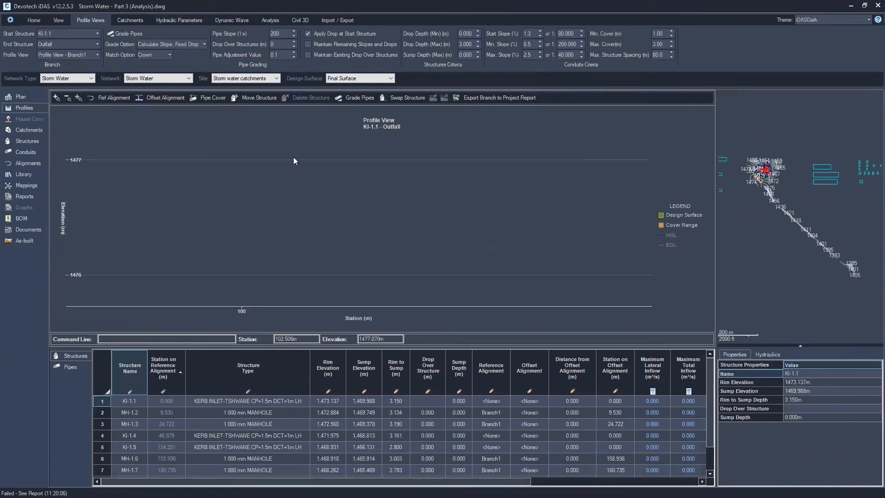
click(79, 98)
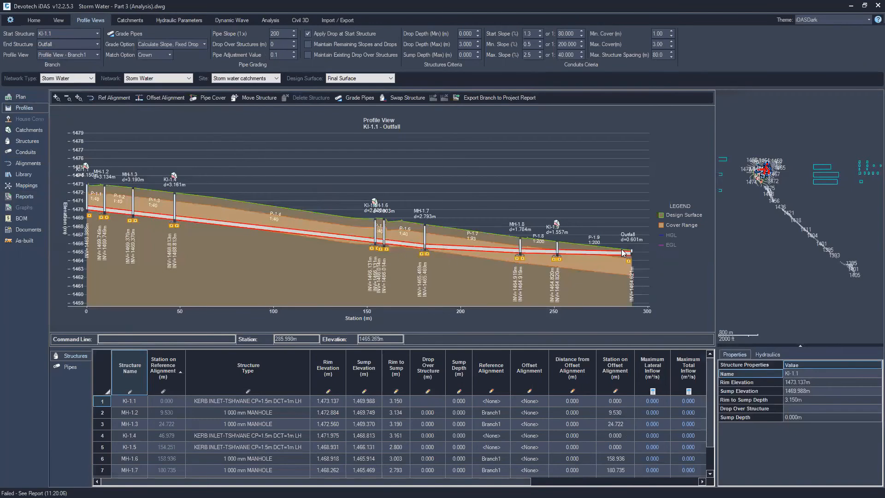
click(598, 253)
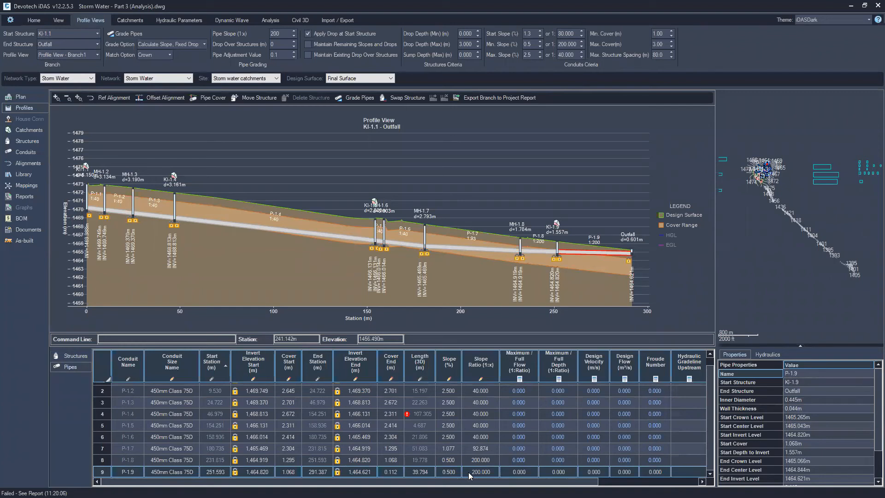
scroll(769, 161, up, 10)
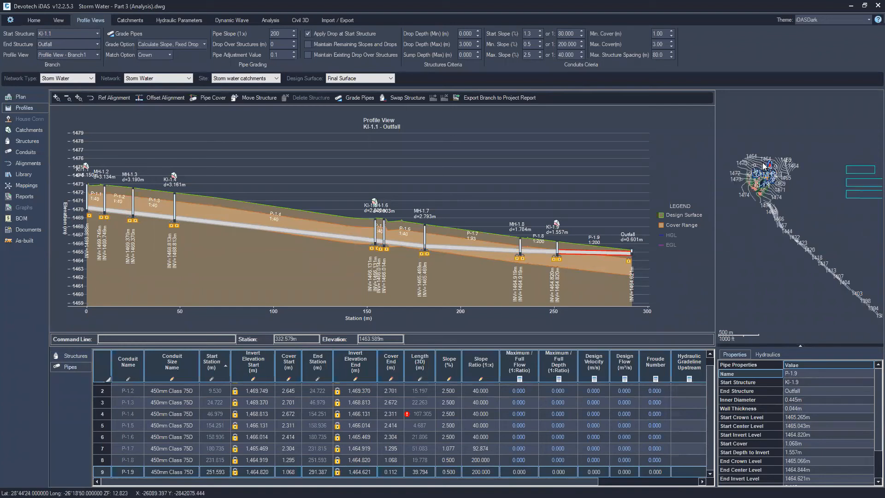
scroll(794, 196, down, 4)
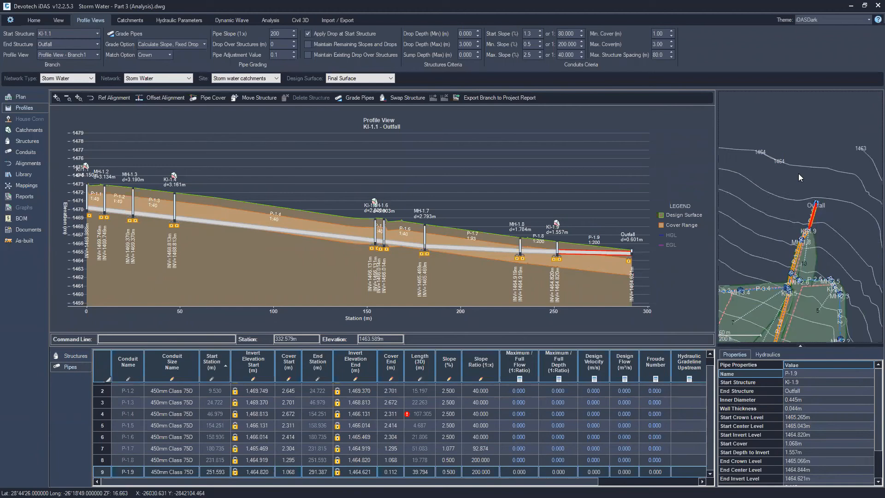
Switch to Civil 3D and label the entire Storm Water pipe network with the Direction pipe style and no structure labels
click(34, 20)
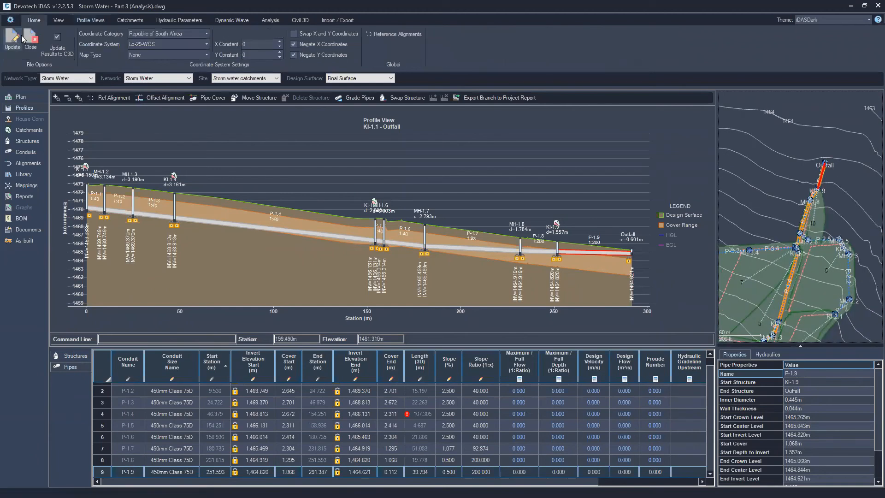
click(57, 37)
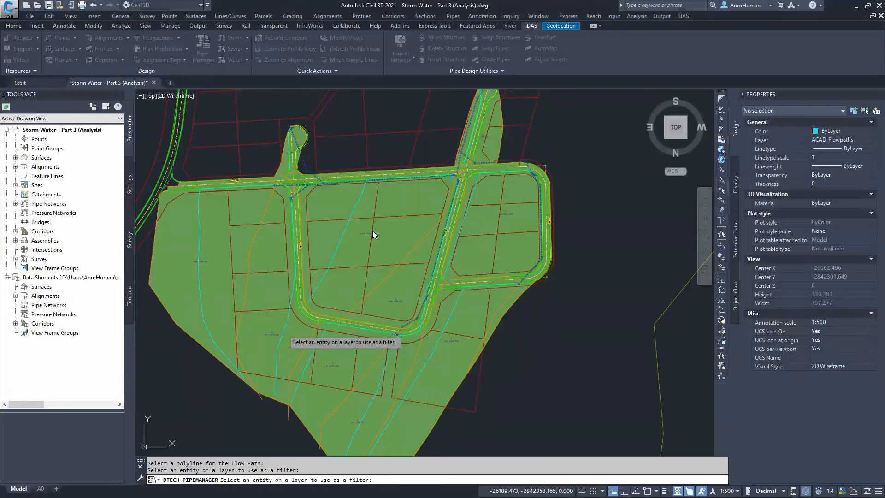
click(284, 329)
middle_drag(403, 142, 383, 226)
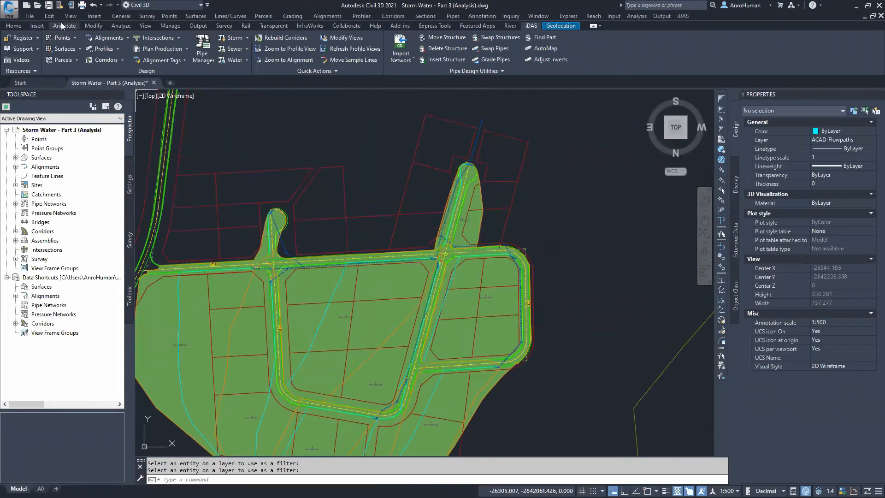
click(63, 26)
click(14, 55)
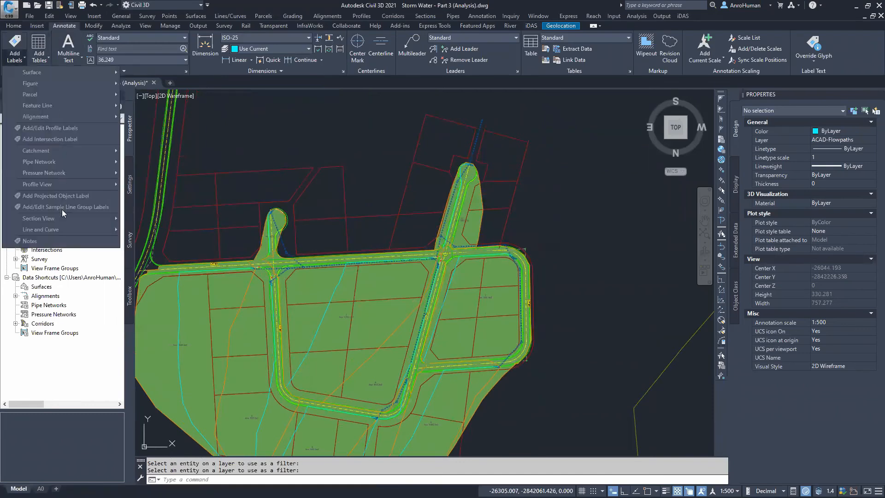
mouse_move(59, 162)
click(161, 162)
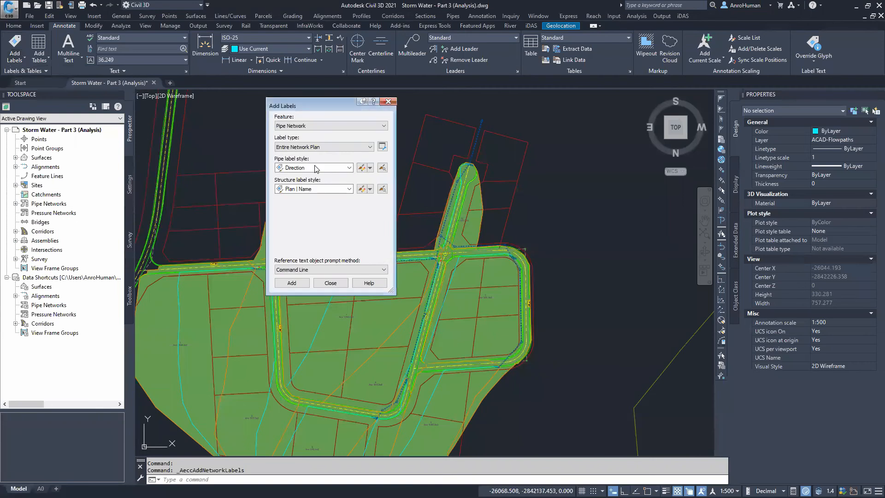
click(315, 168)
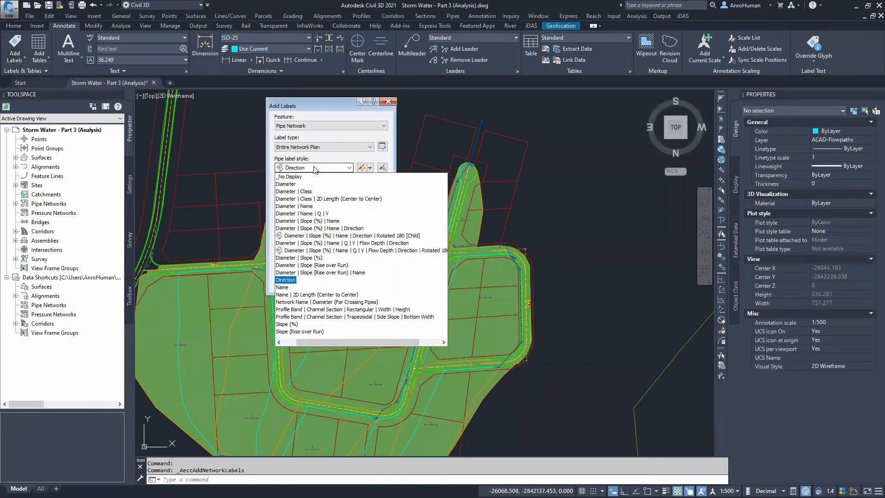
click(284, 280)
click(300, 190)
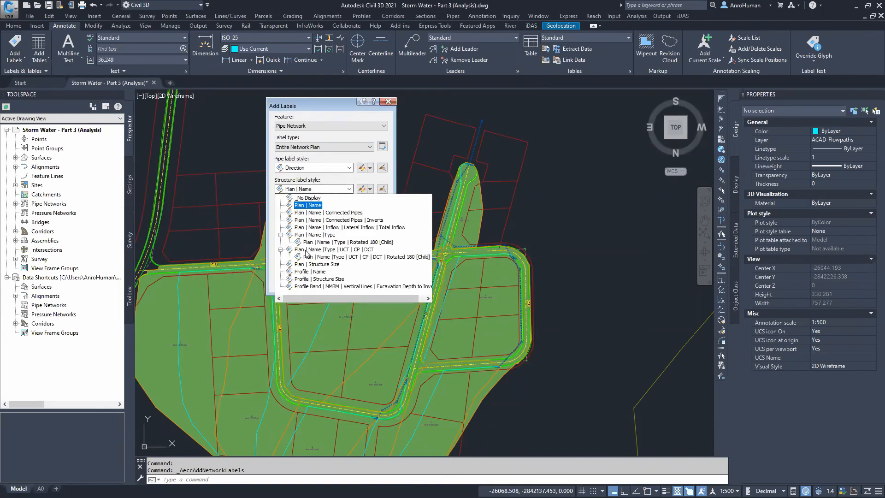
click(307, 198)
click(292, 282)
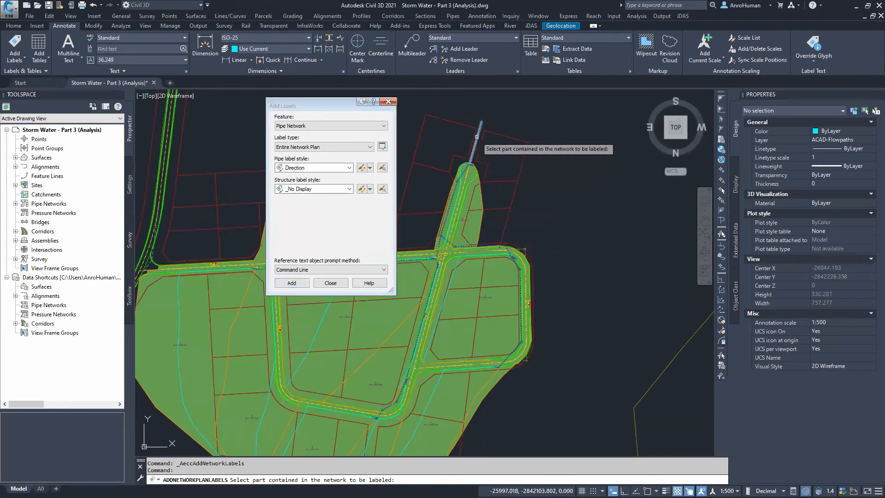
scroll(480, 134, up, 5)
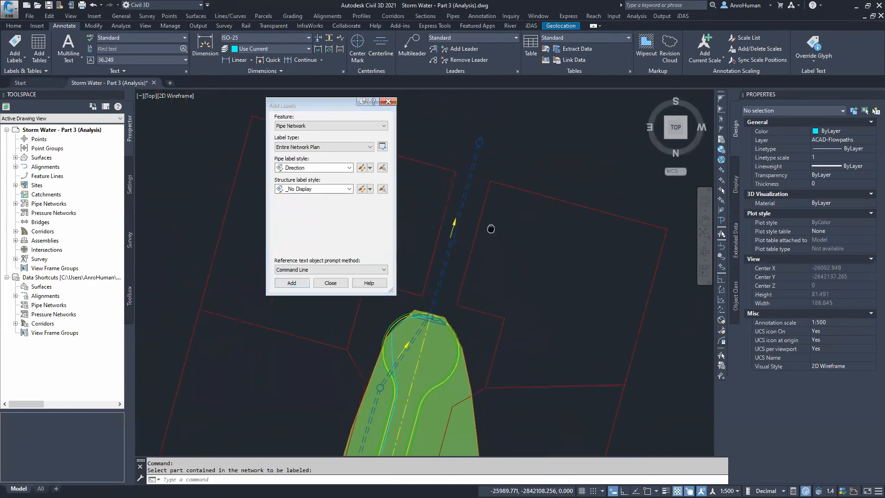
middle_drag(490, 229, 493, 246)
click(388, 102)
Inspect the new pipe direction labels along the network in the drawing
middle_drag(458, 345, 479, 120)
scroll(533, 307, down, 2)
mouse_move(533, 308)
middle_down()
mouse_move(457, 184)
mouse_move(445, 134)
mouse_move(444, 186)
middle_up()
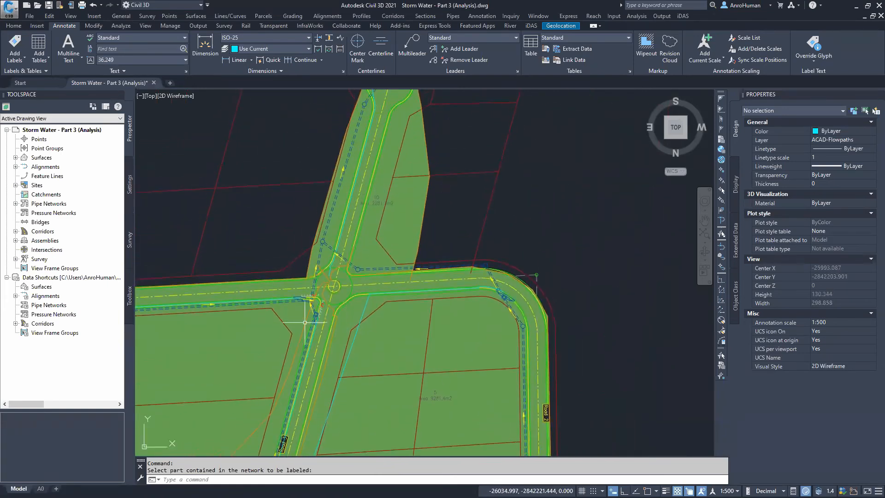
scroll(305, 322, up, 4)
scroll(521, 136, down, 4)
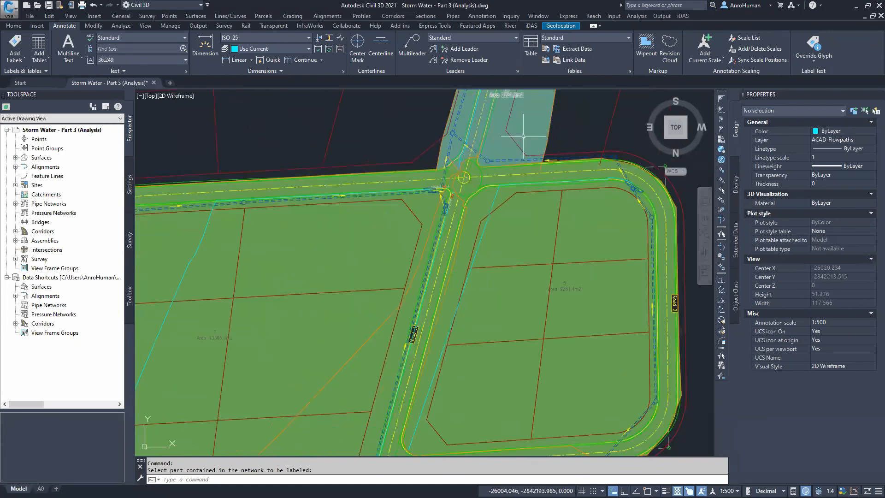
middle_drag(523, 136, 428, 310)
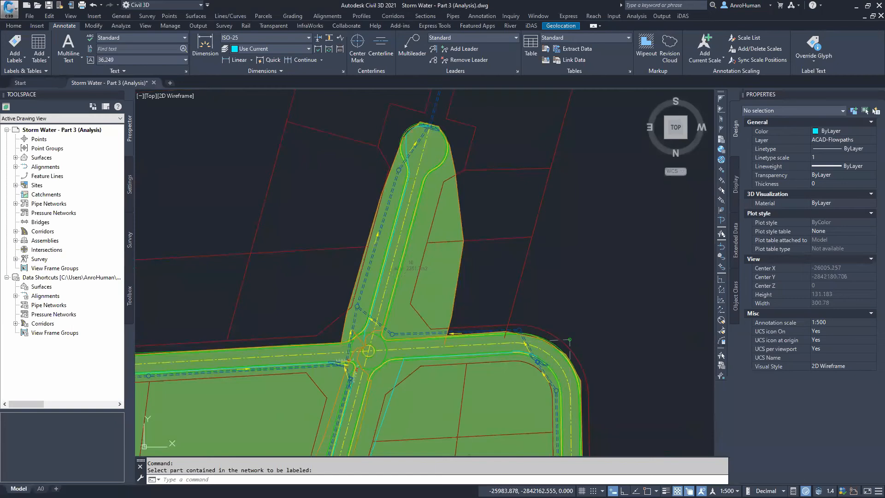
Save the drawing
key(ctrl+s)
scroll(327, 192, down, 4)
mouse_move(381, 193)
middle_down()
mouse_move(349, 213)
mouse_move(433, 187)
middle_up()
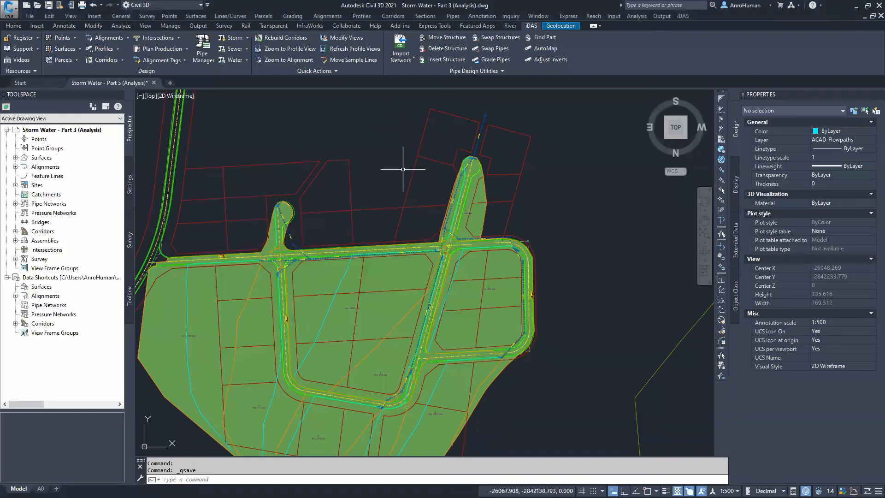
middle_drag(442, 184, 431, 216)
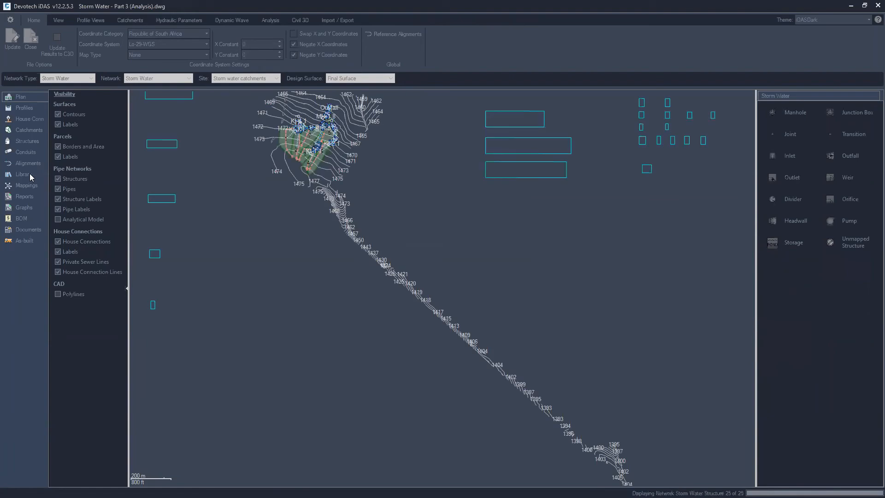
Select pipes P-1.8 and P-1.9 in the profile and unlock both of their ends
click(26, 108)
click(593, 250)
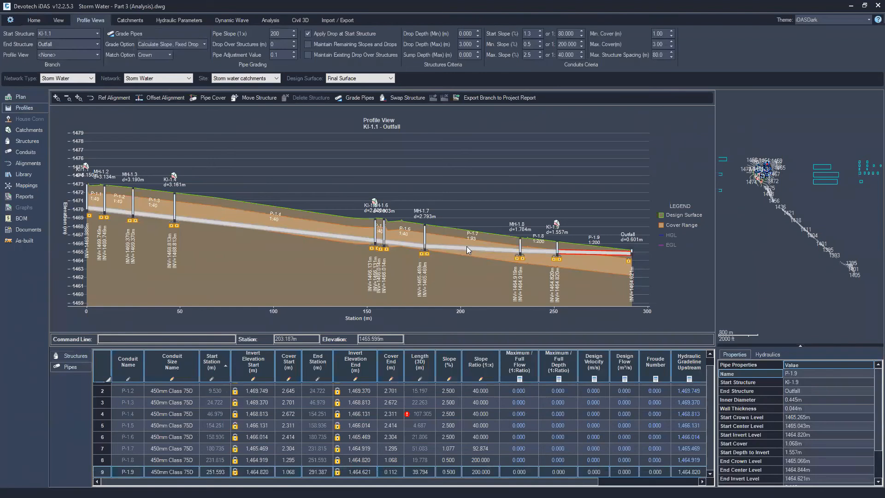
click(547, 252)
click(587, 252)
click(535, 252)
right_click(577, 253)
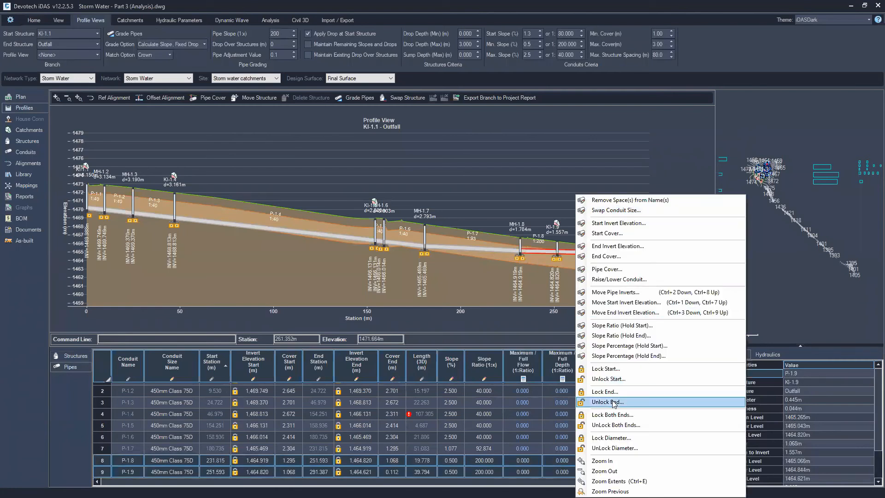
click(616, 425)
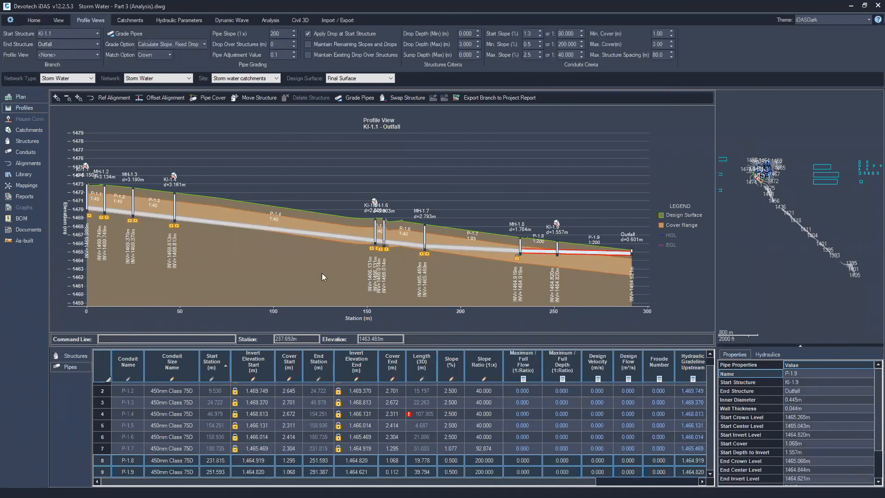
Regrade the selected pipes at a 1:100 slope using the Feed Slope and Drop grade option
double_click(283, 32)
click(171, 45)
click(168, 72)
click(131, 34)
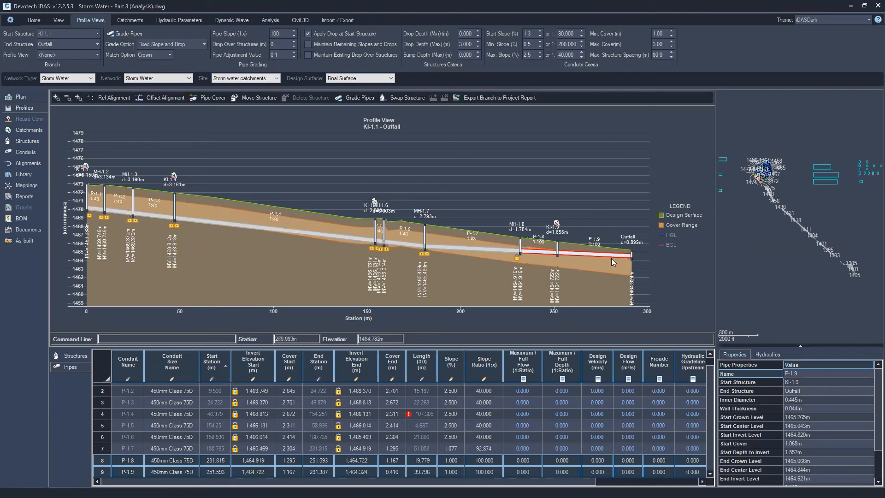
Rerun the hydraulic analysis of the network
drag(577, 187, 550, 191)
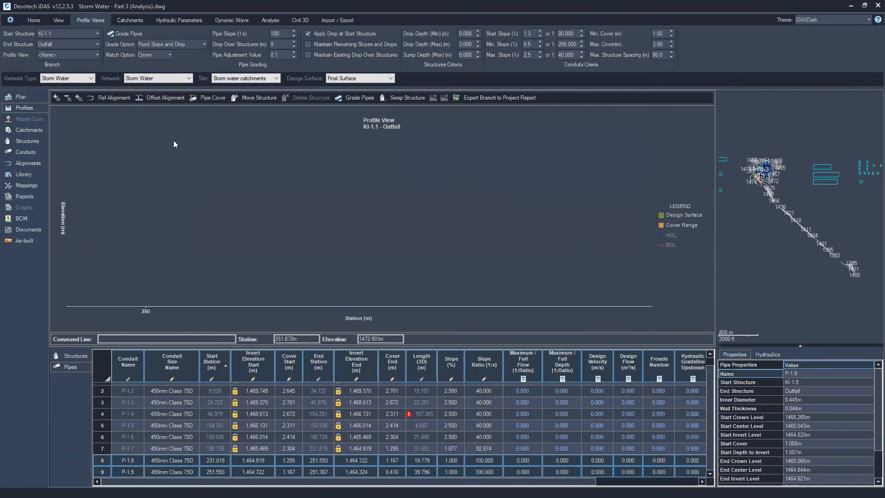
click(79, 98)
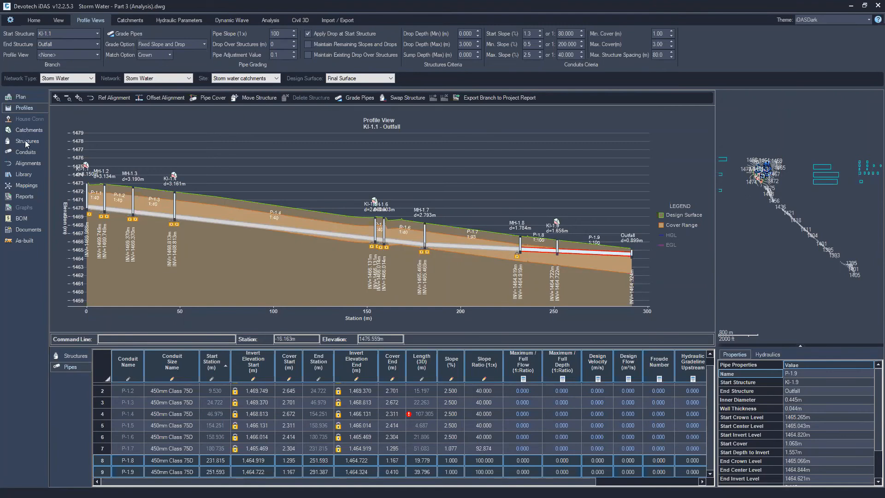
right_click(773, 230)
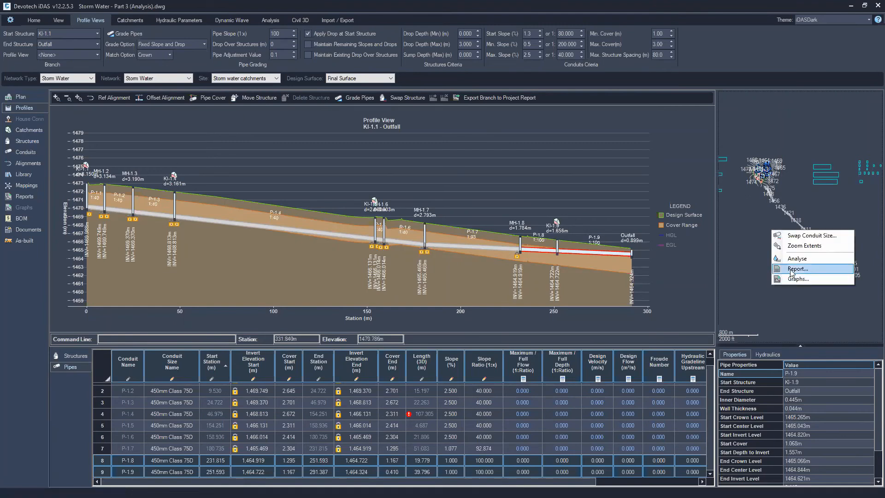
click(796, 259)
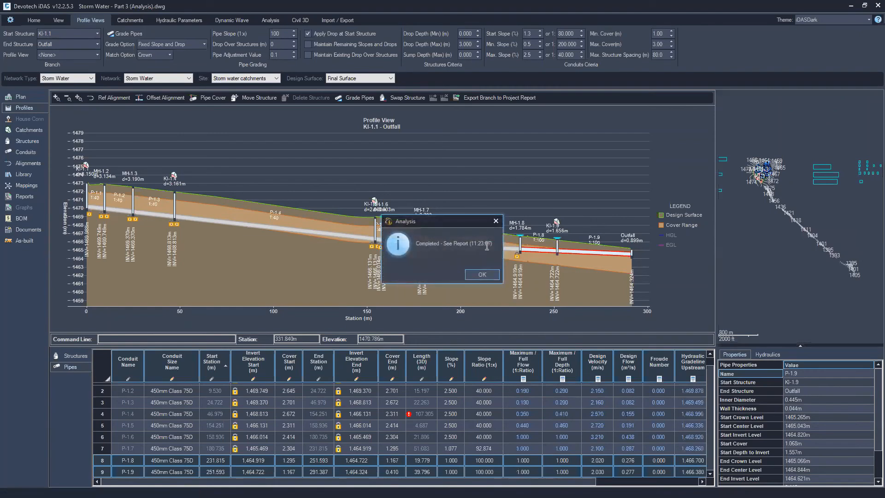
click(481, 275)
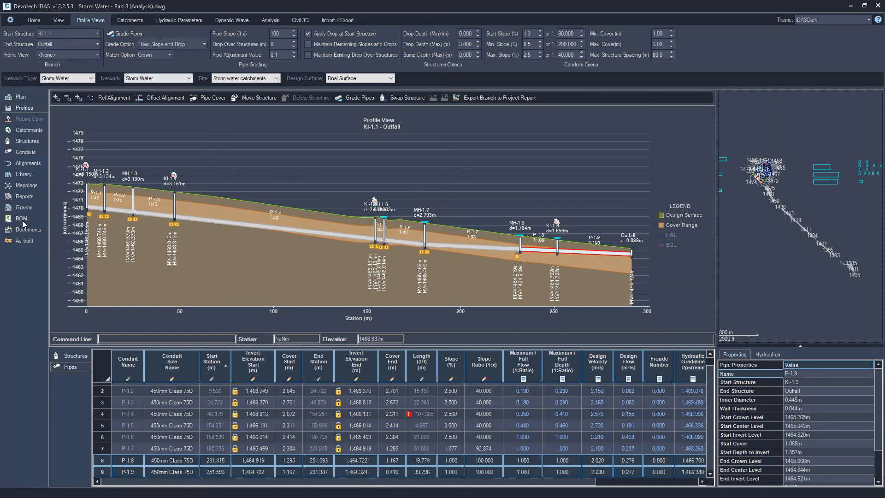
Open the analysis report and review its results
click(24, 197)
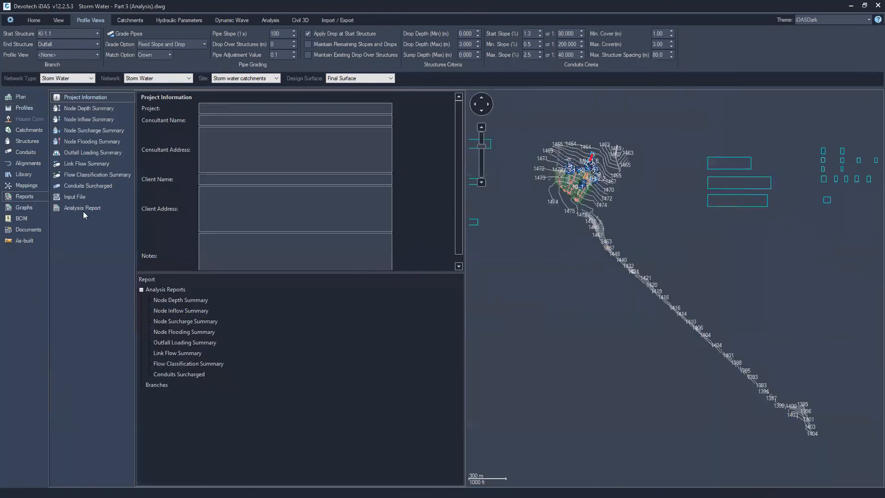
click(84, 208)
scroll(264, 231, down, 10)
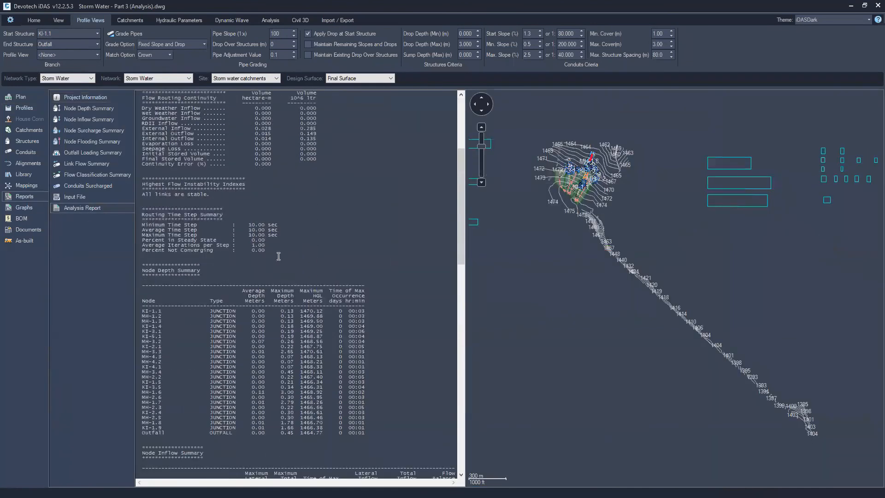
Browse the report's node depth, inflow, surcharge, flooding, outfall loading and link flow summaries, the input file and full report
scroll(281, 274, down, 20)
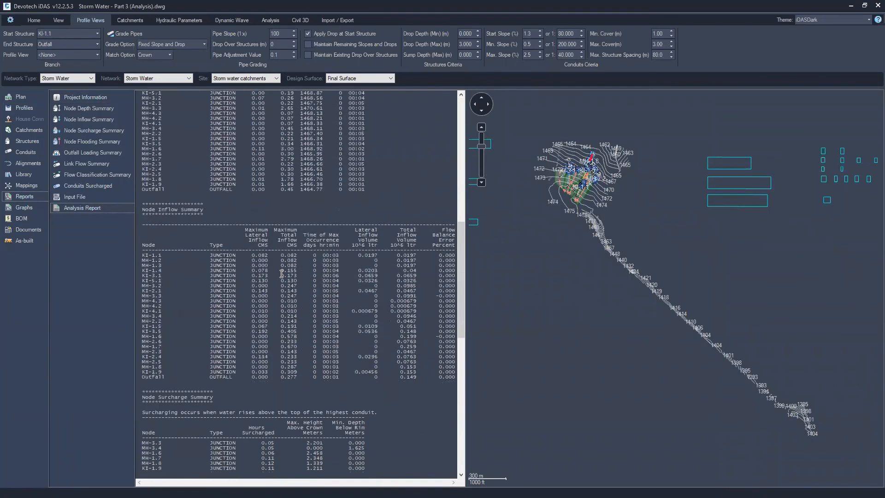
scroll(282, 274, down, 19)
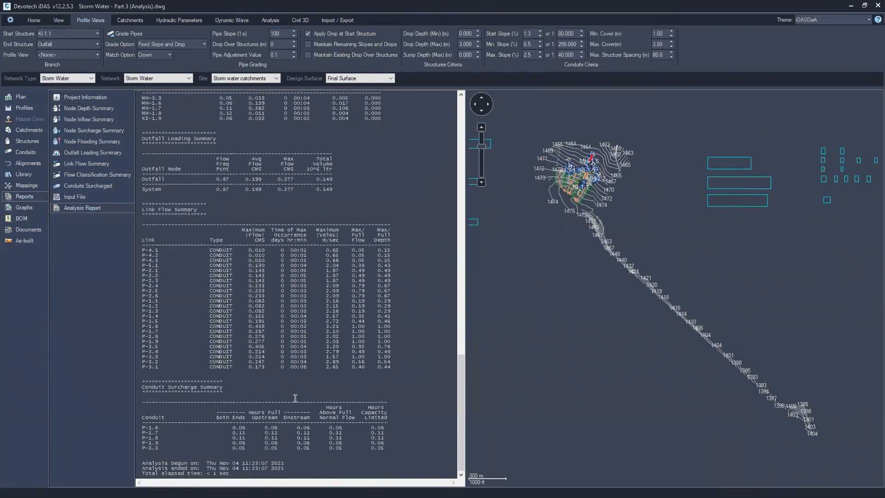
scroll(207, 288, up, 4)
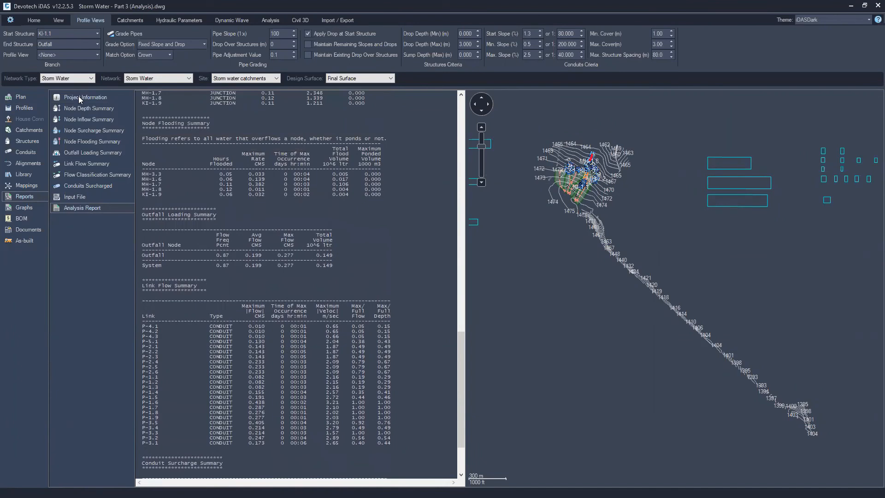
click(81, 110)
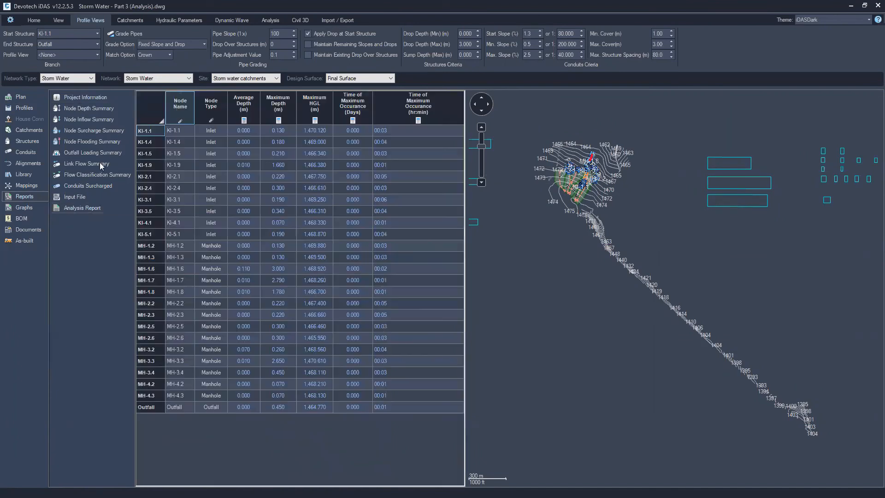
click(95, 120)
click(93, 130)
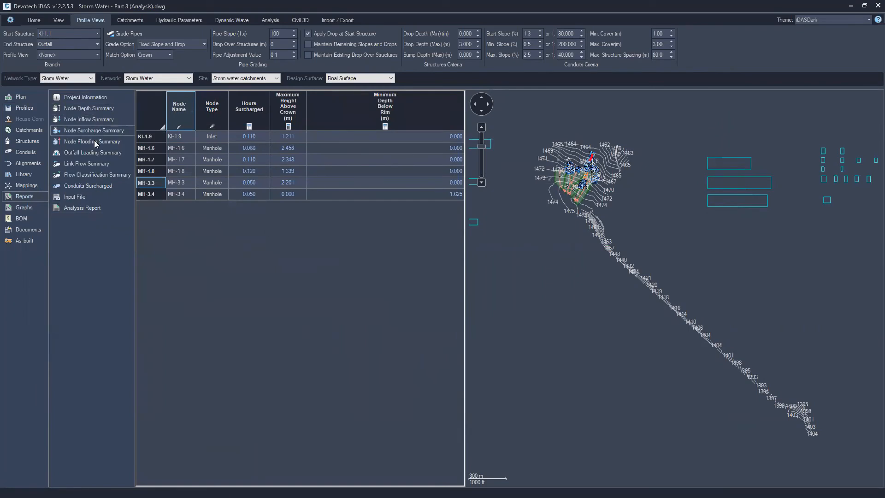
click(95, 143)
click(103, 157)
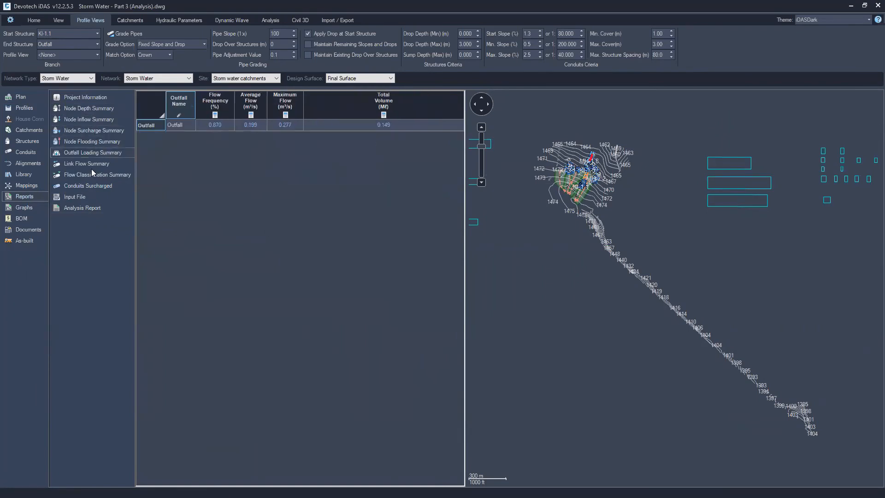
click(89, 164)
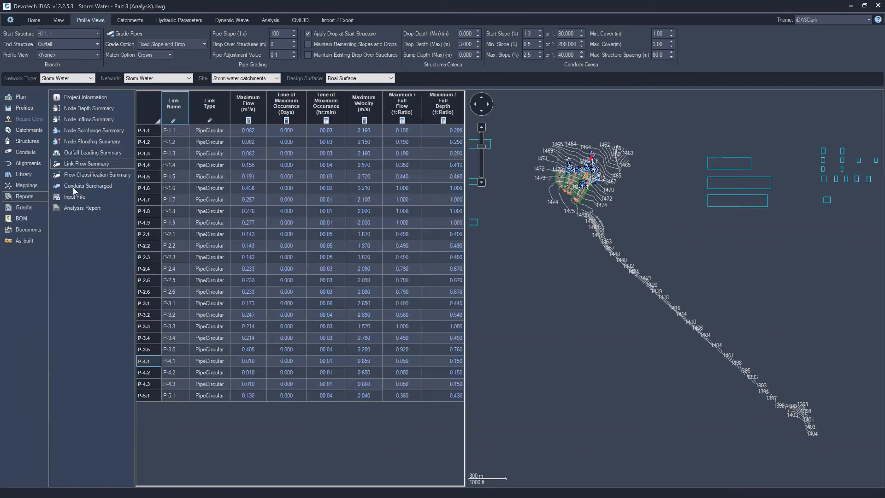
click(73, 199)
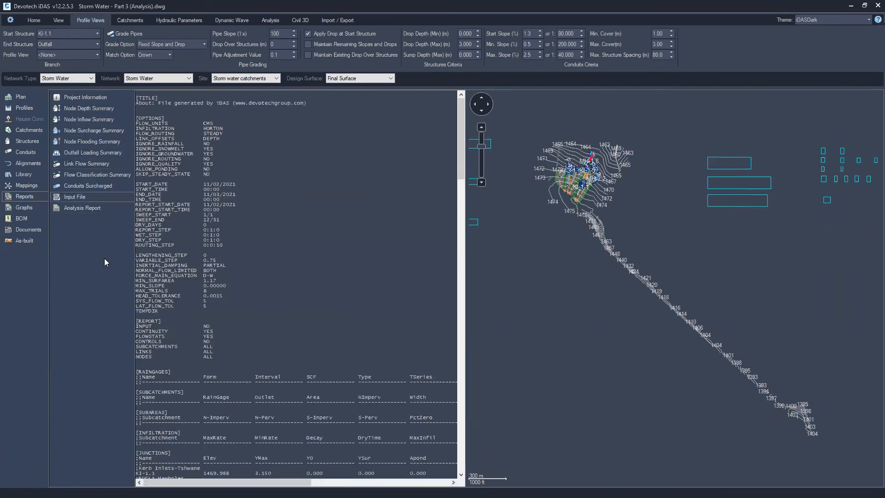
click(66, 208)
scroll(262, 226, down, 10)
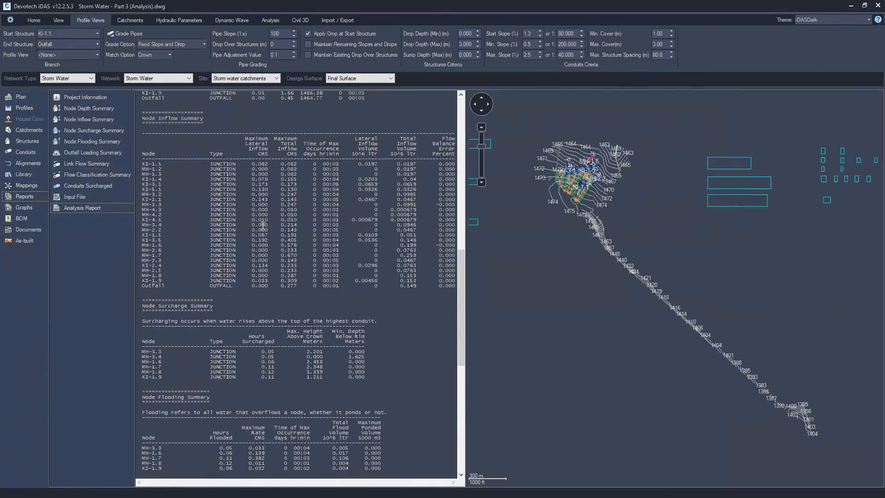
scroll(263, 226, up, 10)
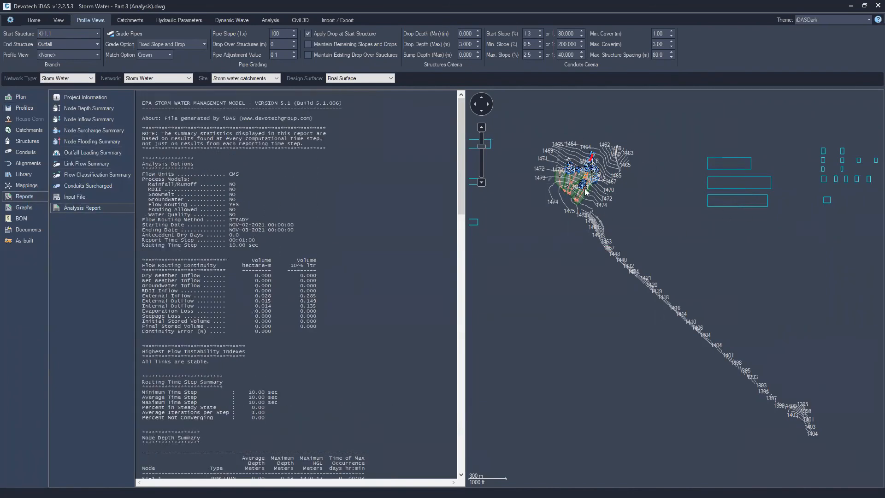
Enable updating results to Civil 3D and update the drawing from Pipe Manager
click(33, 19)
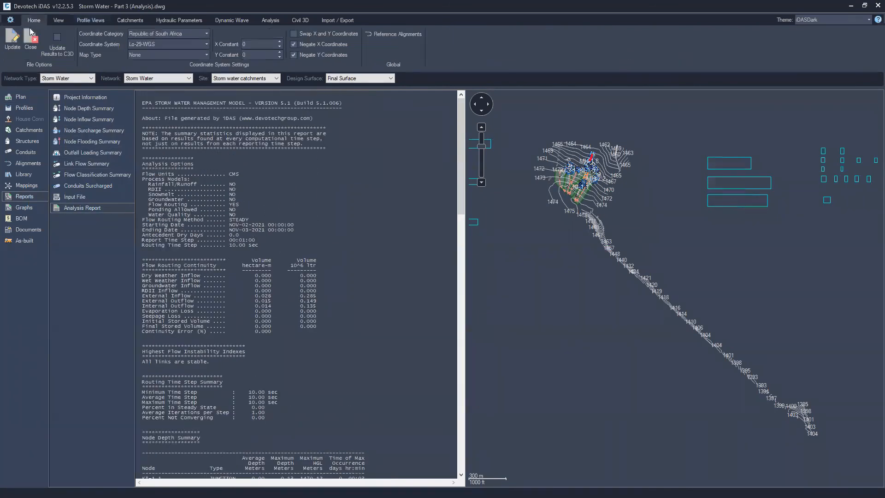
click(56, 40)
click(13, 42)
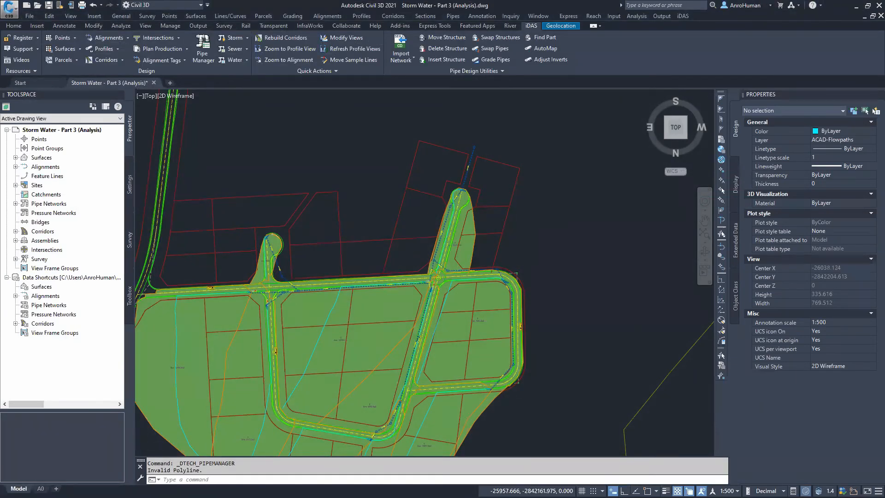
Inspect the updated pipe profile views and their data bands in the drawing
scroll(593, 245, down, 8)
scroll(401, 207, up, 14)
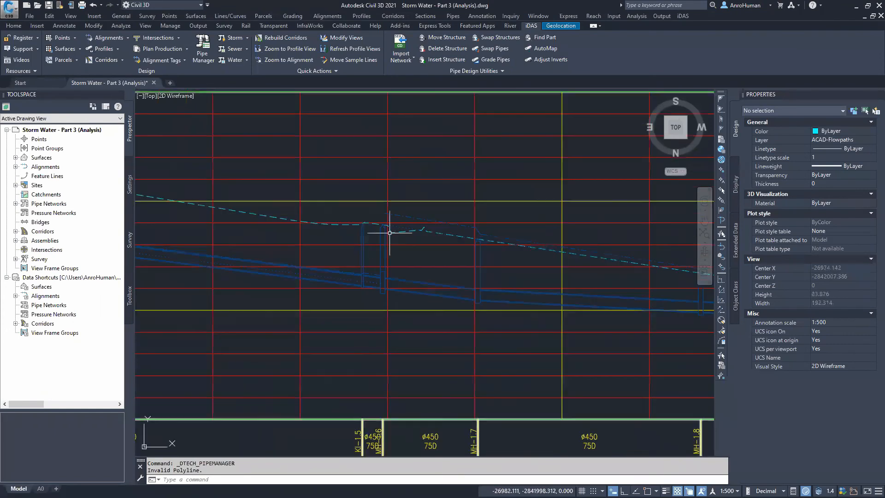
middle_drag(615, 284, 298, 256)
middle_drag(381, 259, 693, 294)
middle_drag(340, 290, 711, 318)
mouse_move(252, 244)
middle_down()
mouse_move(533, 294)
mouse_move(351, 250)
middle_up()
scroll(445, 261, down, 2)
middle_drag(536, 275, 381, 252)
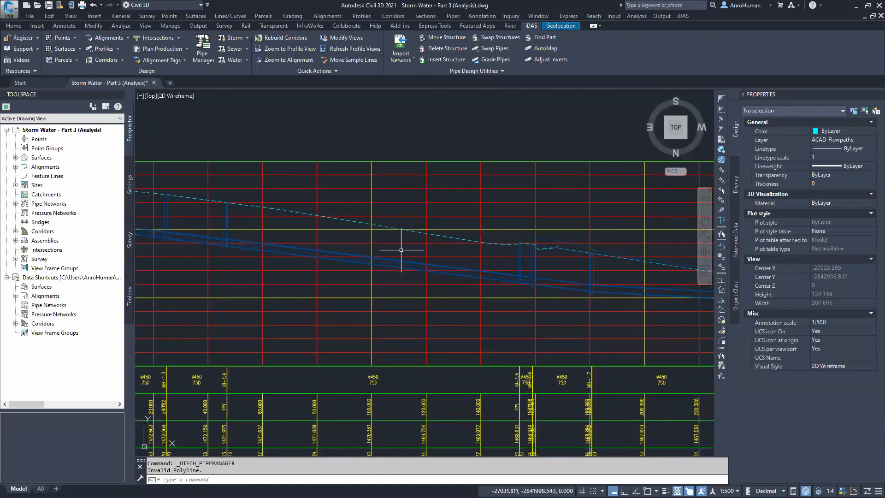
scroll(402, 251, down, 2)
middle_drag(536, 312, 494, 229)
scroll(392, 269, down, 4)
scroll(391, 269, up, 6)
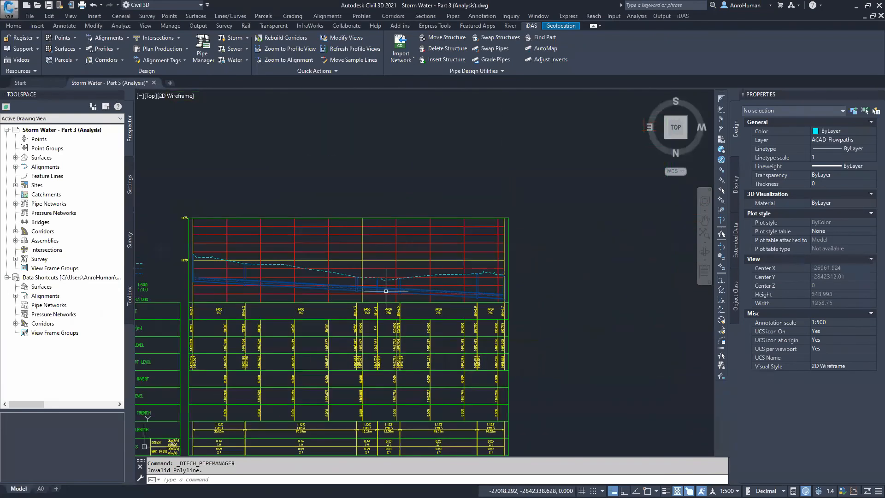
scroll(386, 293, down, 2)
scroll(383, 291, down, 2)
middle_drag(390, 319, 370, 174)
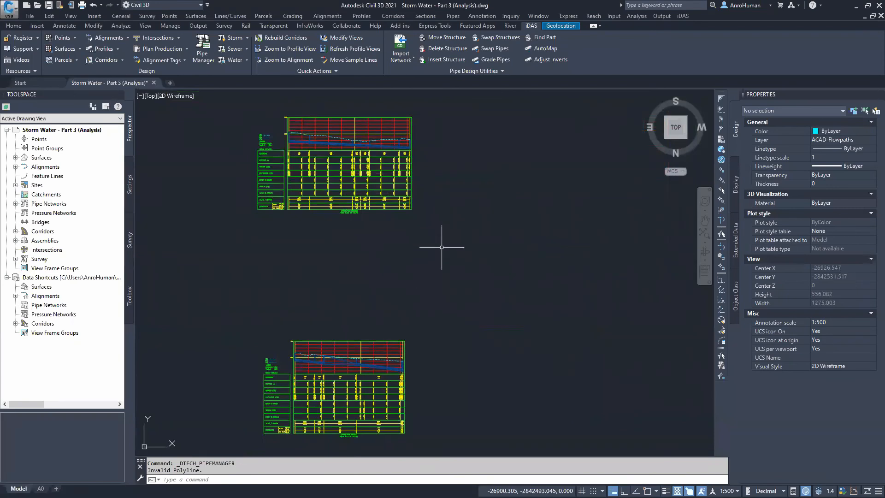
Close the storm water drawing and open the Sewer - Part 1 (House Connections) drawing, ignoring unresolved references
click(154, 82)
click(475, 275)
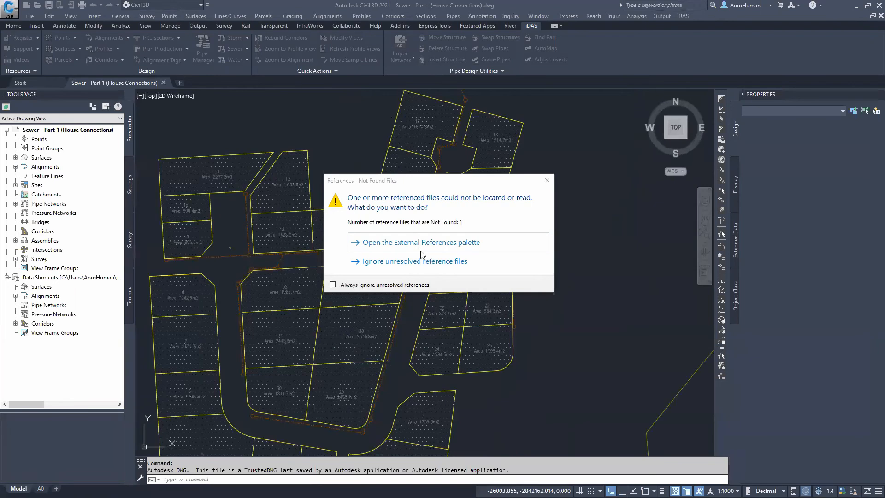
click(410, 262)
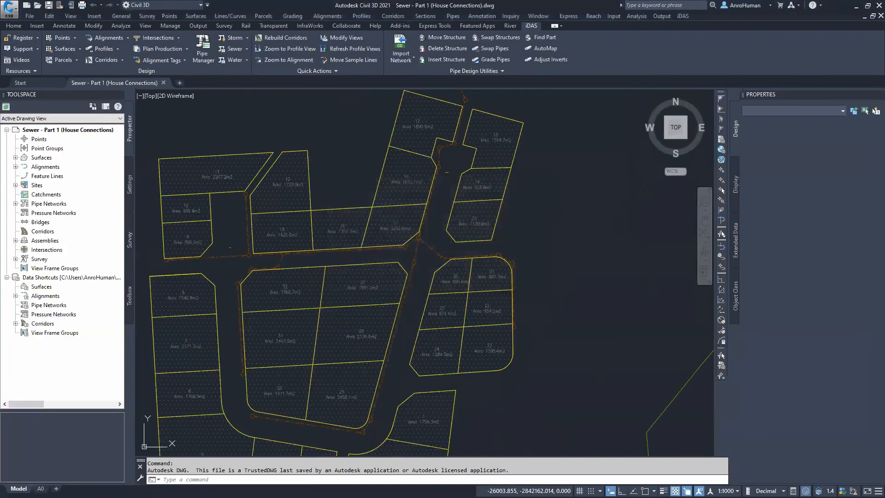
Examine the residential parcels around the sewer network and check one parcel's properties
mouse_move(310, 184)
middle_down()
mouse_move(393, 183)
mouse_move(375, 130)
middle_up()
scroll(408, 170, down, 2)
mouse_move(409, 170)
middle_down()
mouse_move(395, 263)
mouse_move(306, 240)
mouse_move(407, 240)
mouse_move(391, 230)
mouse_move(378, 290)
mouse_move(424, 362)
middle_up()
scroll(364, 330, up, 4)
scroll(376, 316, down, 2)
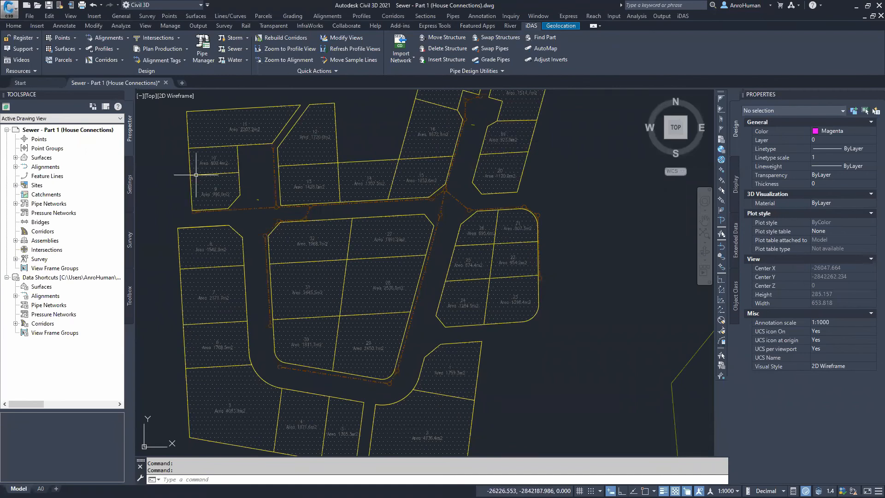
click(518, 132)
key(Escape)
click(506, 133)
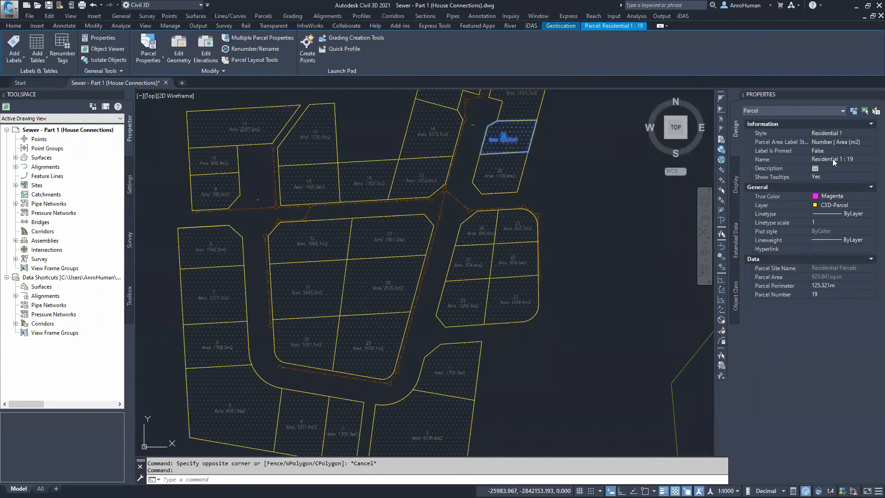
key(Escape)
middle_drag(559, 156, 556, 189)
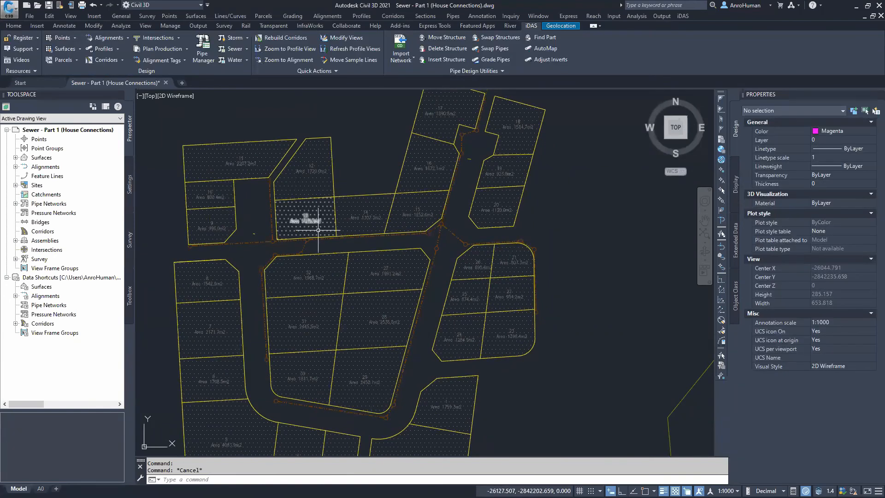
middle_drag(308, 218, 315, 215)
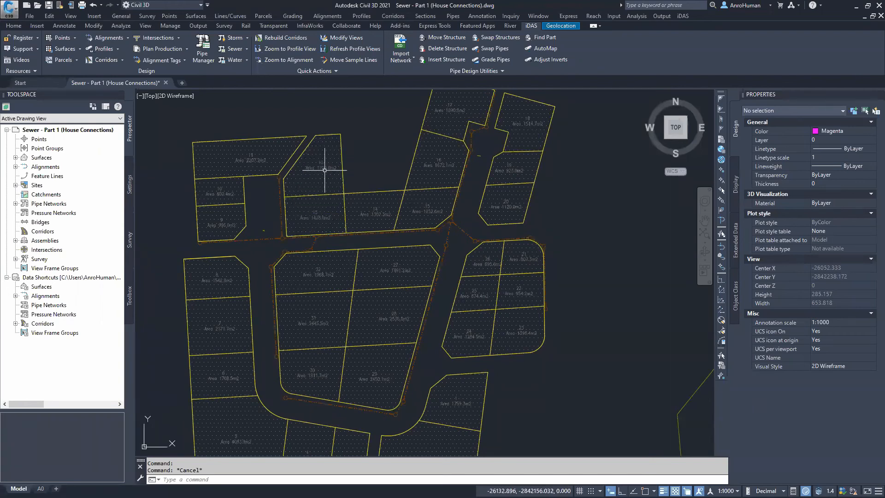
middle_drag(367, 148, 369, 176)
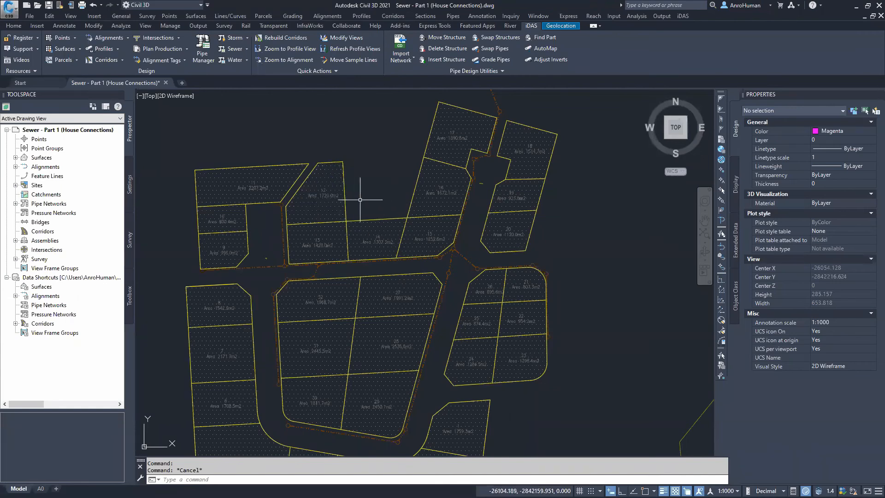
middle_drag(362, 195, 374, 183)
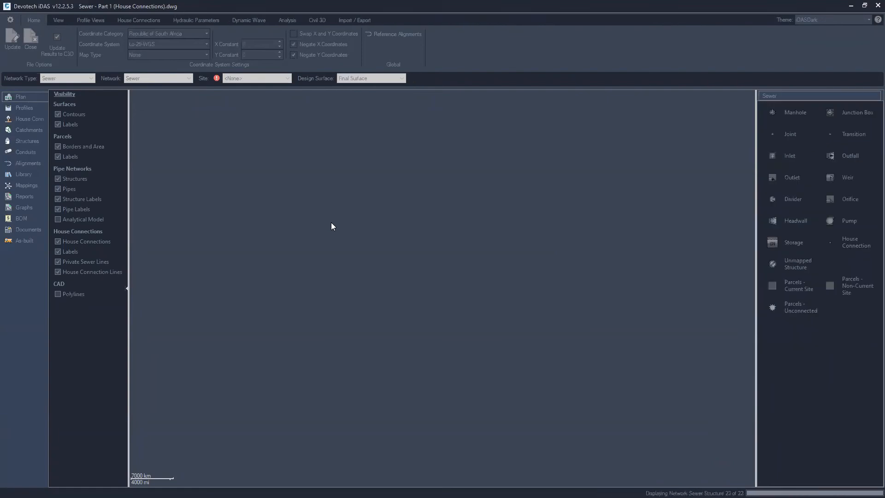
Zoom to the sewer network plan and set the site to Residential Parcels
drag(328, 119, 368, 221)
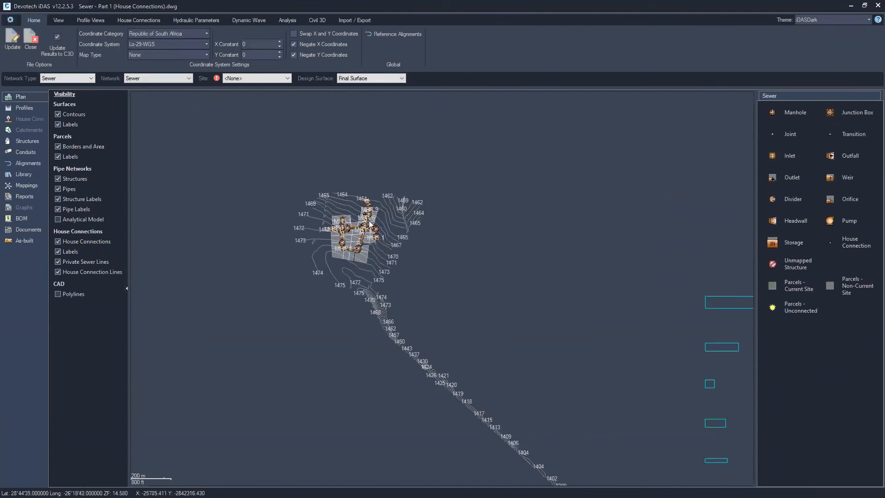
scroll(355, 242, up, 1)
scroll(356, 245, up, 5)
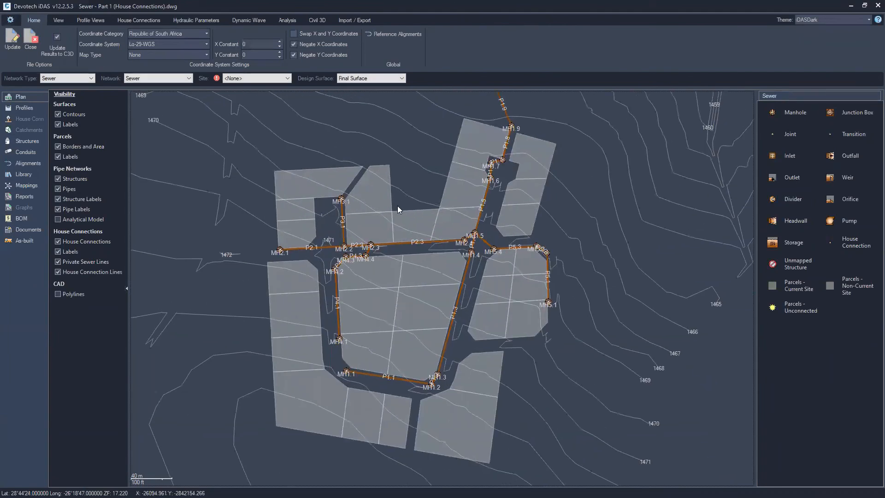
drag(404, 151, 398, 165)
click(258, 78)
click(238, 94)
drag(380, 198, 387, 173)
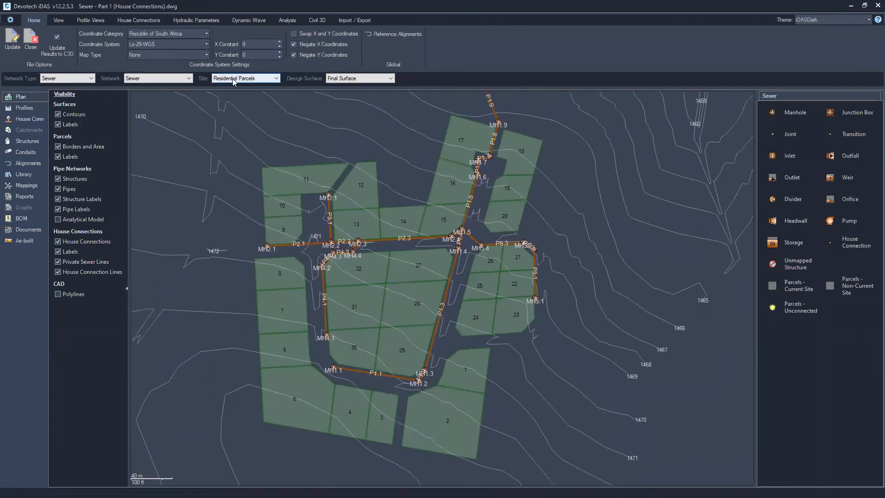
Open the House Connections module and select parcel 12 in its plan view
click(31, 121)
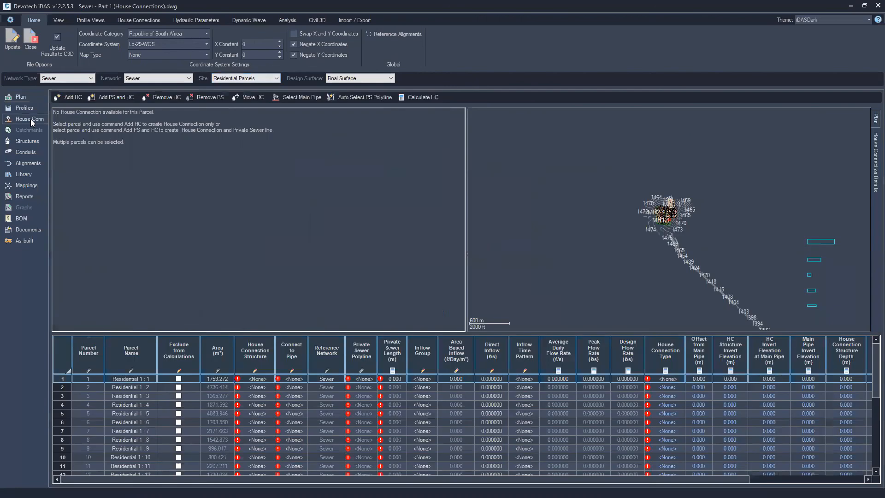
click(62, 79)
click(61, 79)
click(135, 22)
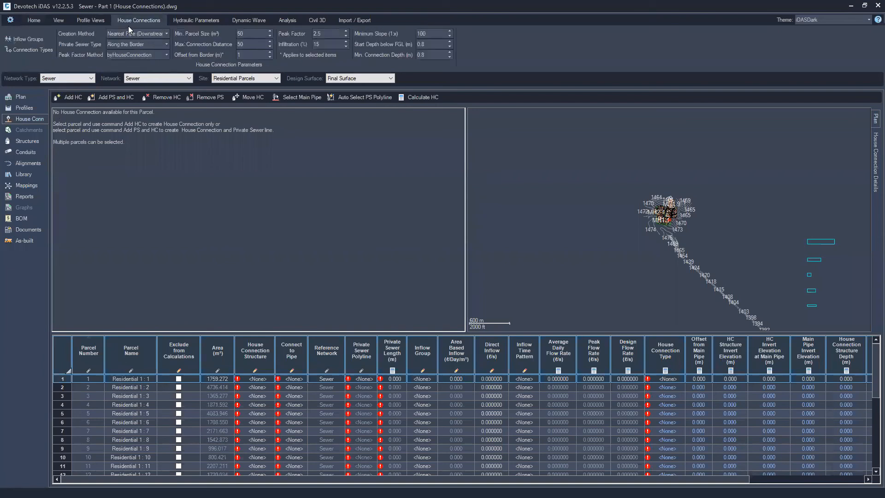
scroll(754, 190, up, 10)
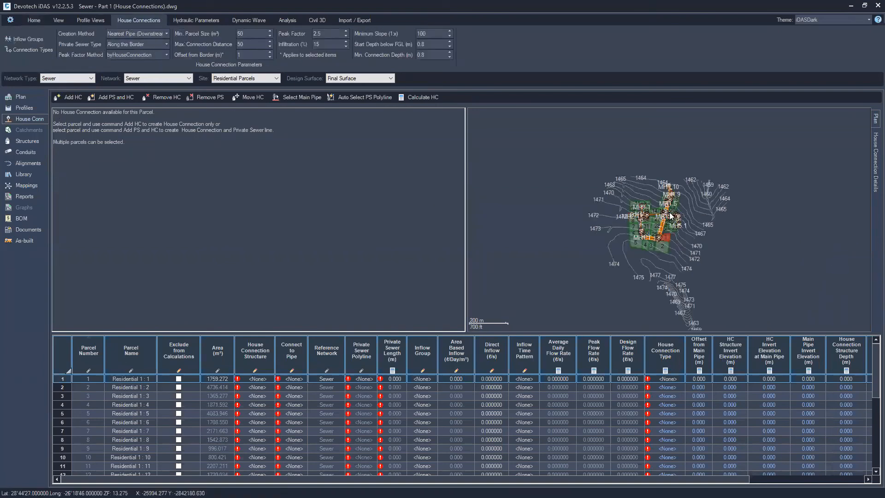
middle_drag(754, 189, 855, 237)
scroll(617, 217, up, 1)
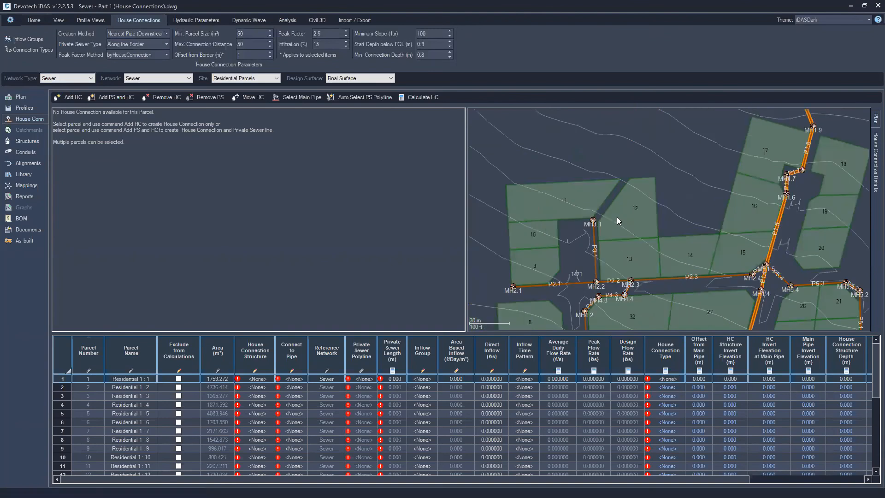
click(623, 215)
scroll(684, 215, up, 2)
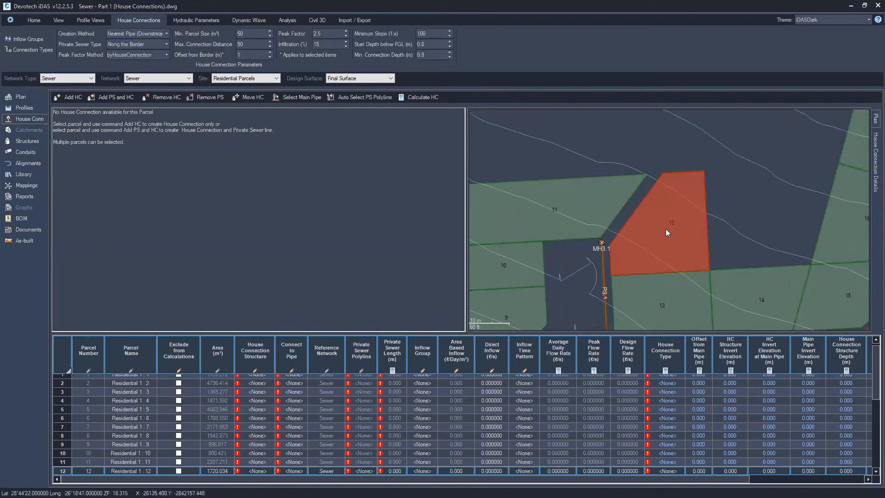
click(124, 35)
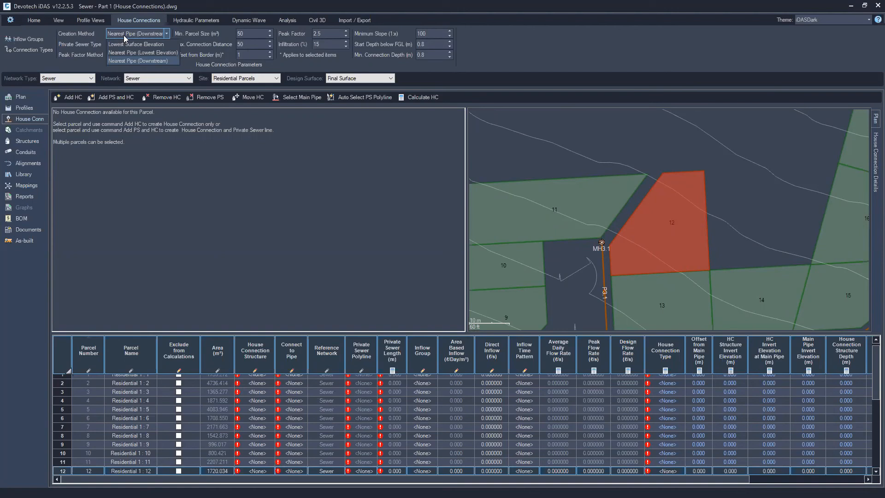
click(130, 62)
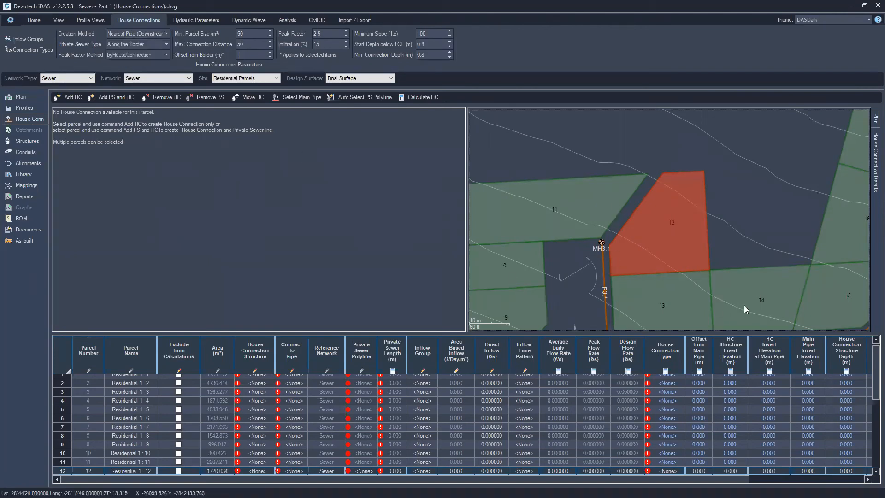
click(135, 44)
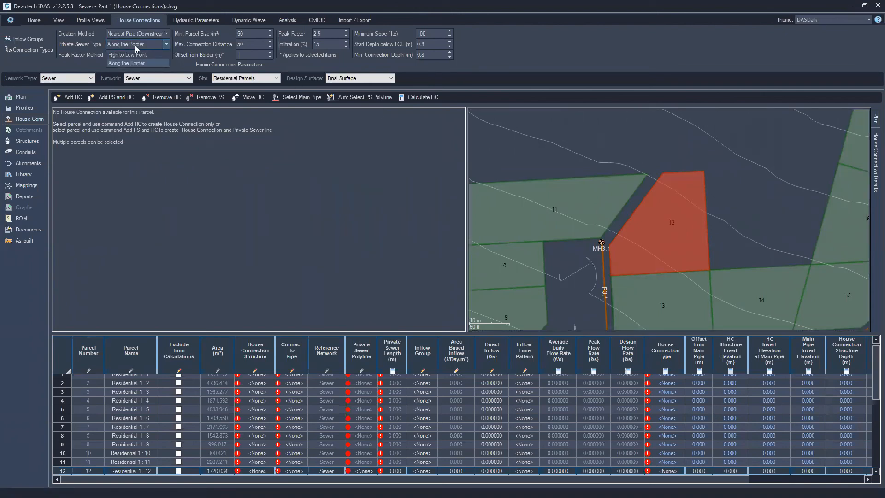
click(133, 51)
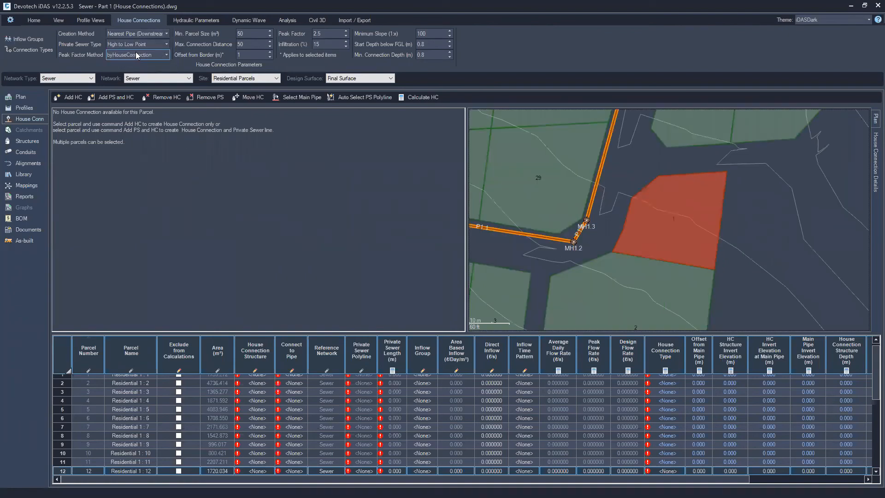
click(131, 45)
click(128, 63)
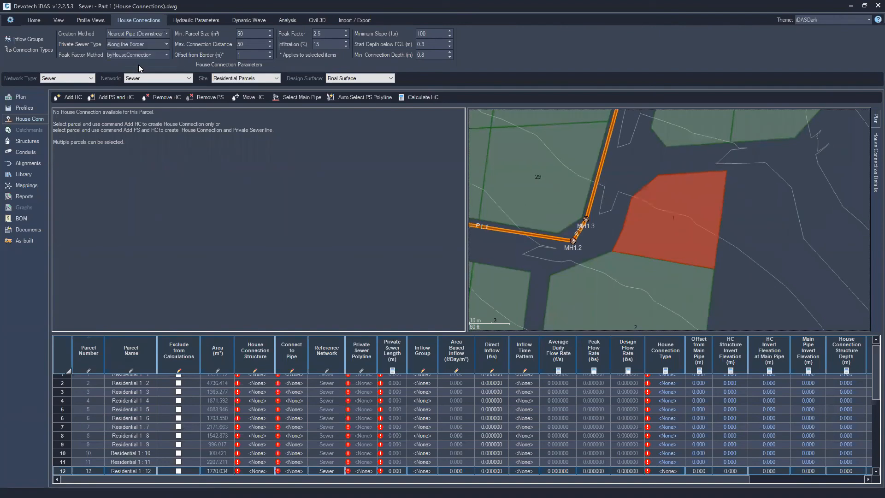
Add a house connection to parcel 12 from its row in the parcel table
scroll(540, 206, down, 5)
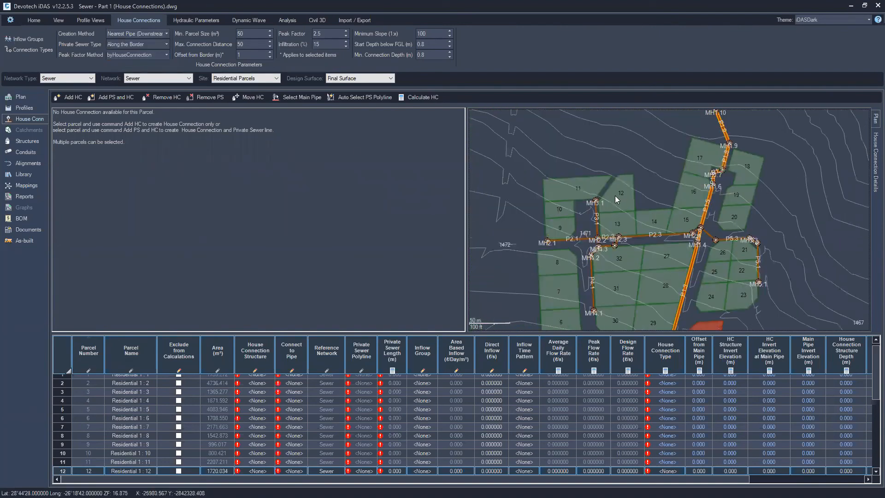
scroll(619, 197, up, 3)
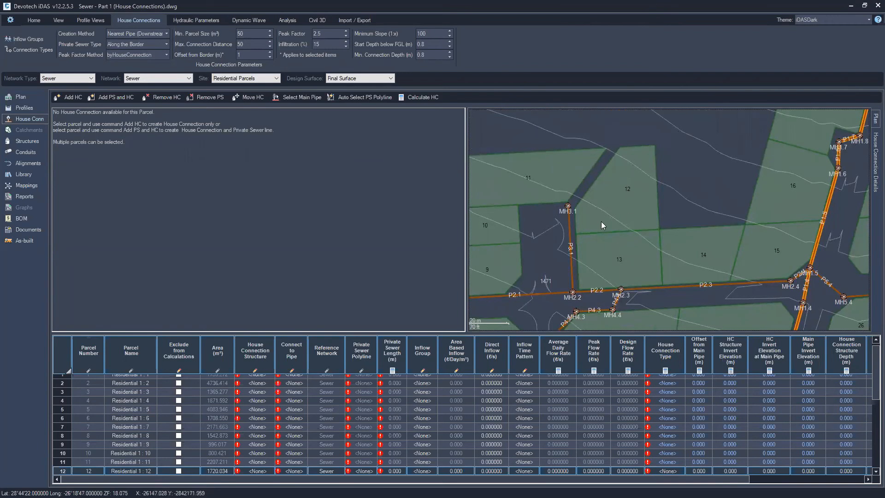
scroll(90, 463, down, 2)
click(76, 423)
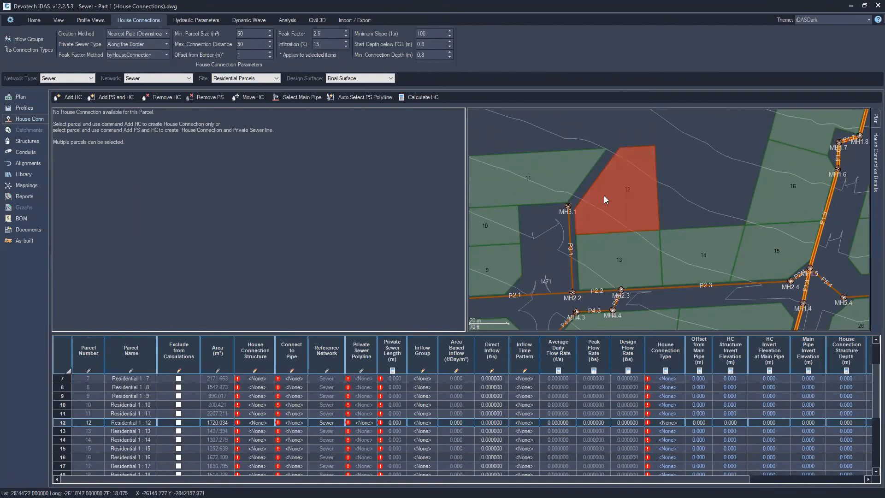
scroll(604, 195, up, 3)
click(75, 97)
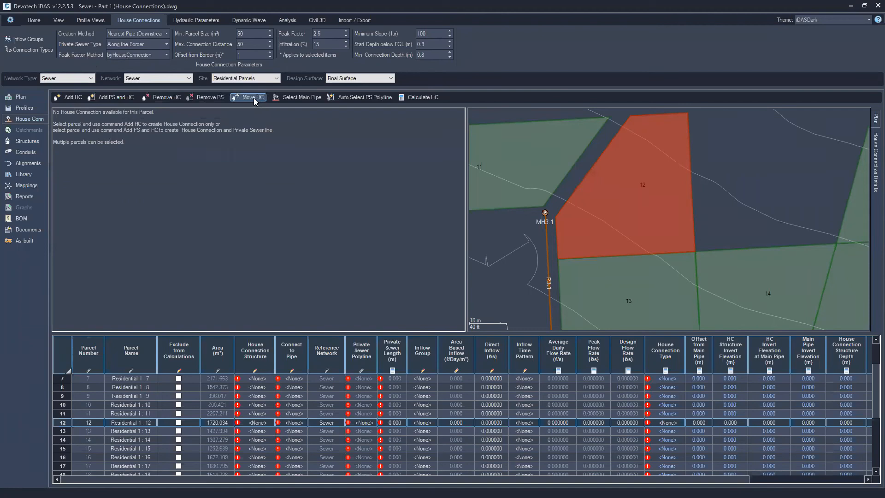
click(68, 98)
click(416, 256)
click(475, 272)
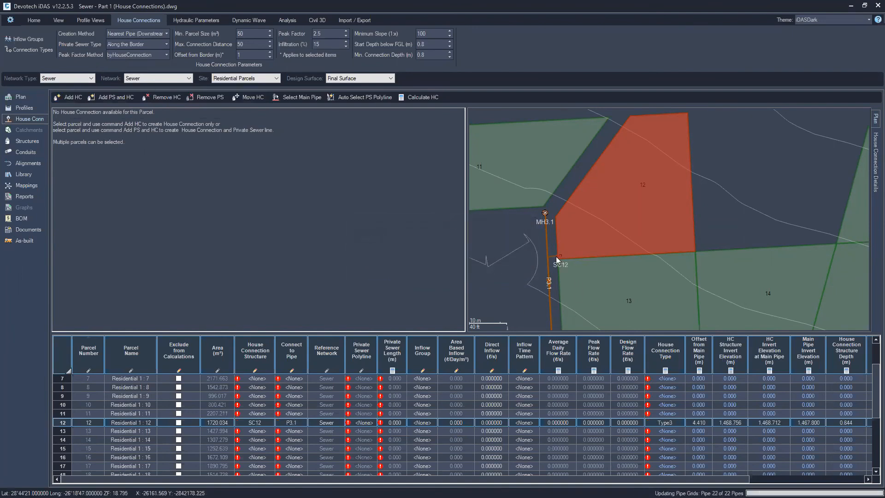
Add a private sewer line together with the house connection for parcel 12
click(556, 256)
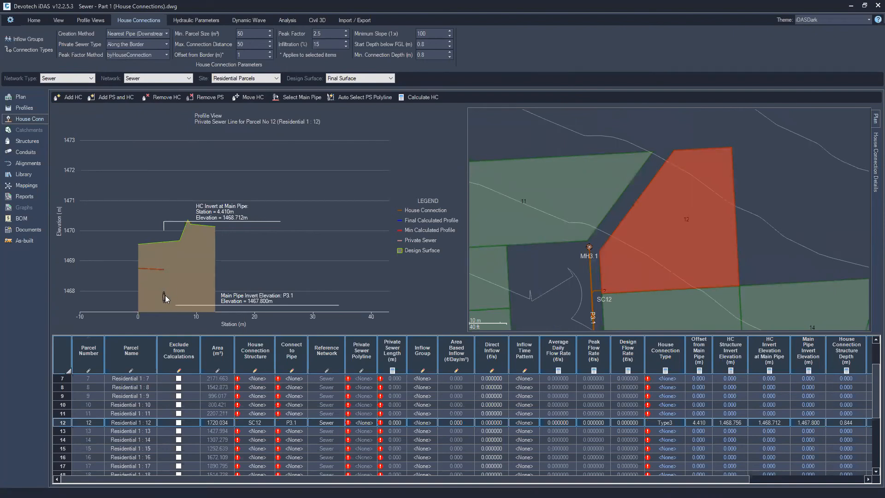
mouse_move(140, 269)
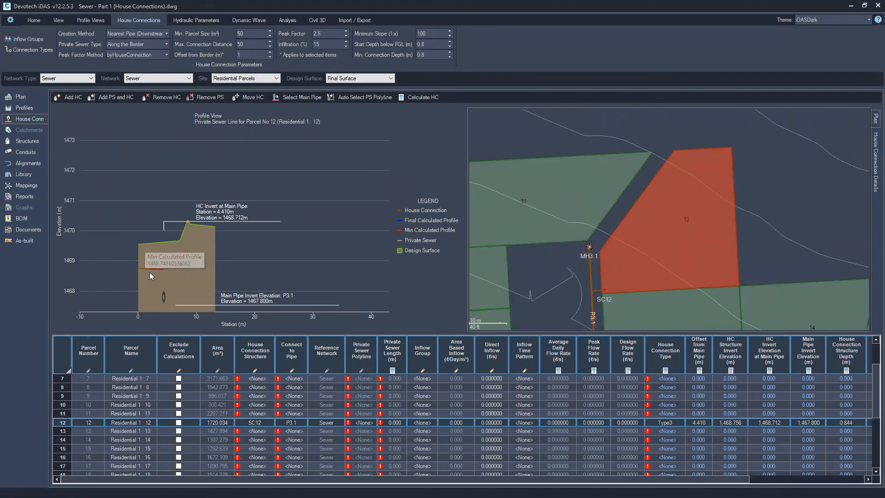
click(113, 100)
click(482, 274)
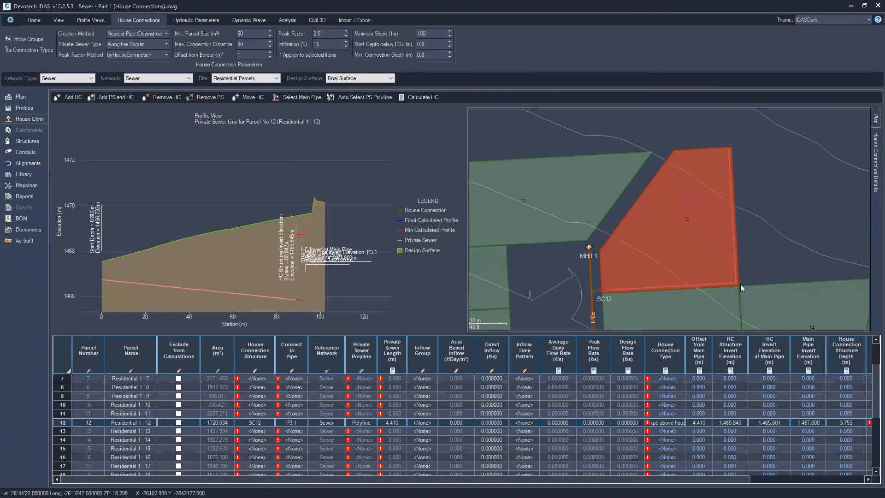
mouse_move(103, 278)
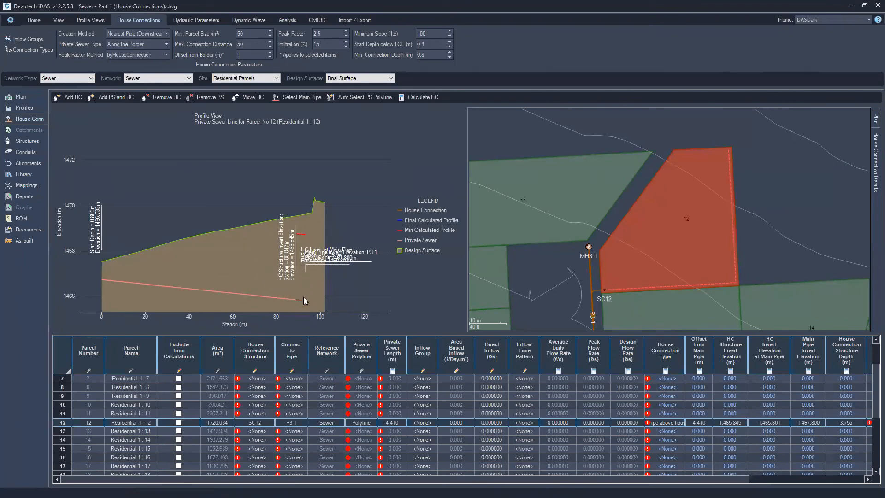
mouse_move(302, 302)
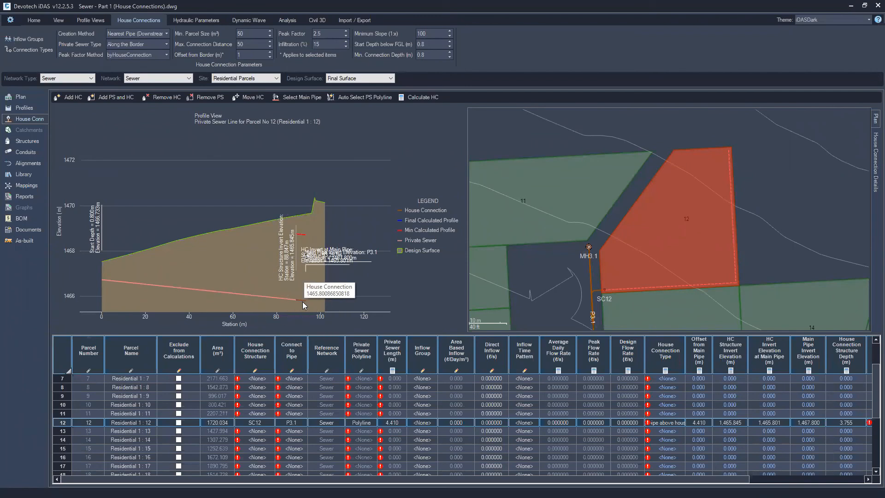
Select all residential parcels 1 to 32 and add private sewers and house connections to all of them
click(672, 426)
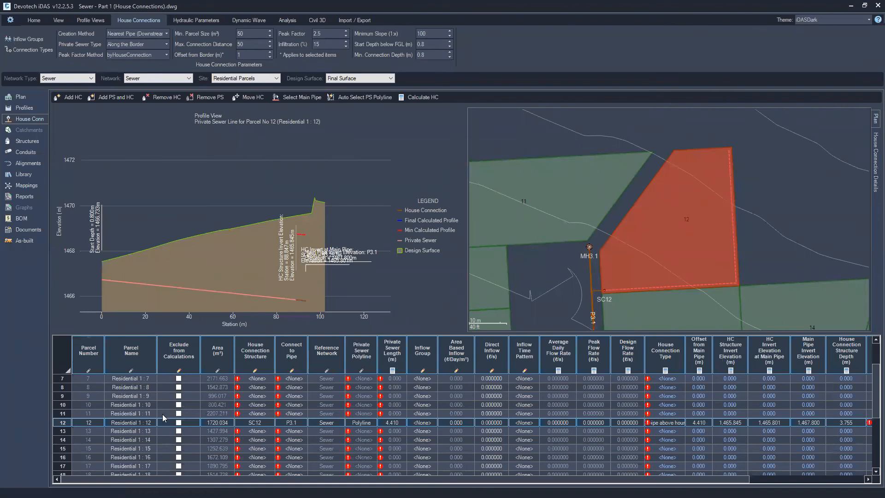
scroll(69, 403, up, 2)
click(67, 379)
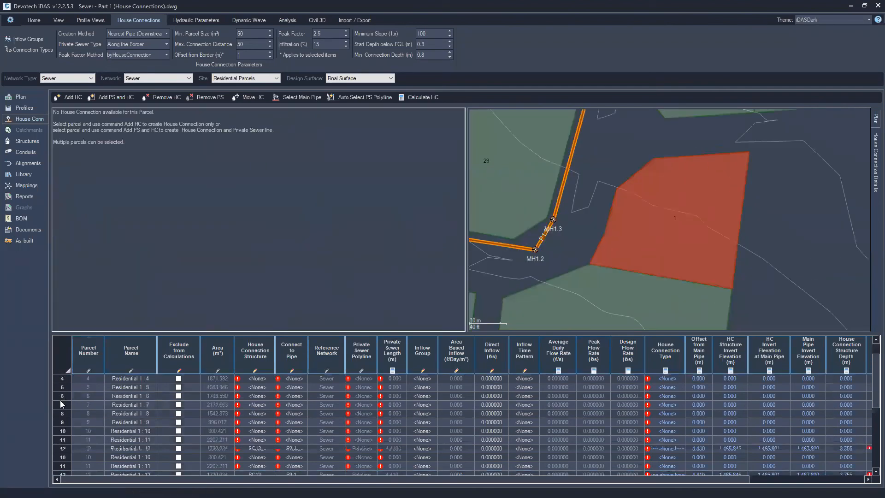
scroll(68, 442, down, 7)
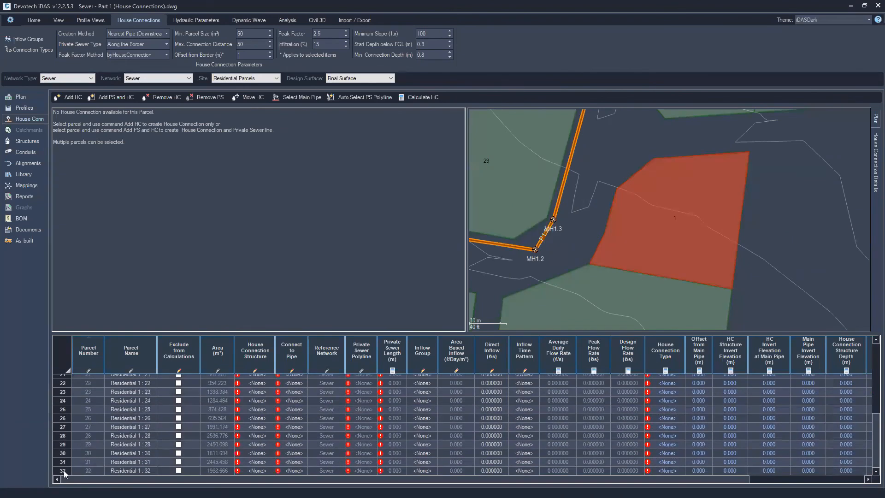
shift+click(64, 471)
scroll(617, 218, down, 5)
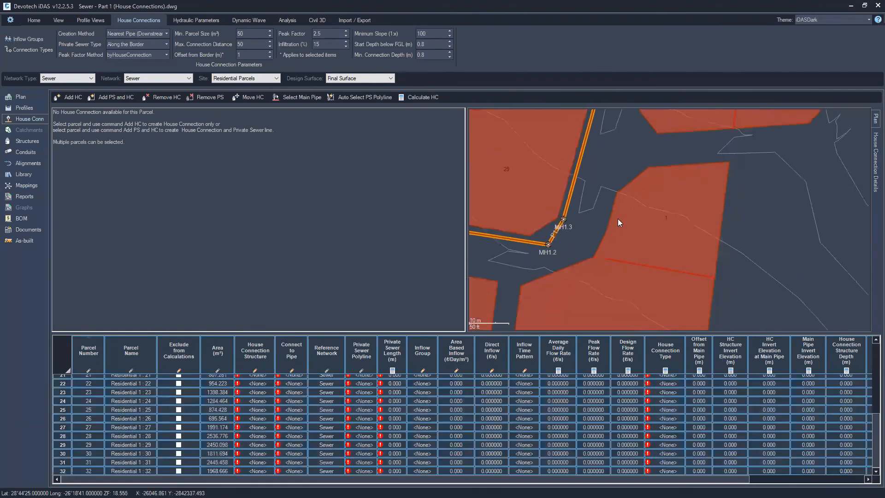
click(107, 96)
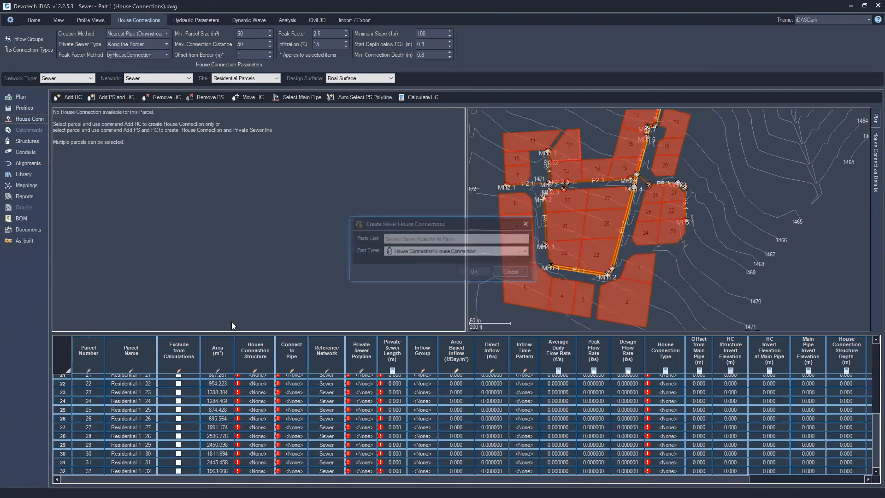
click(475, 272)
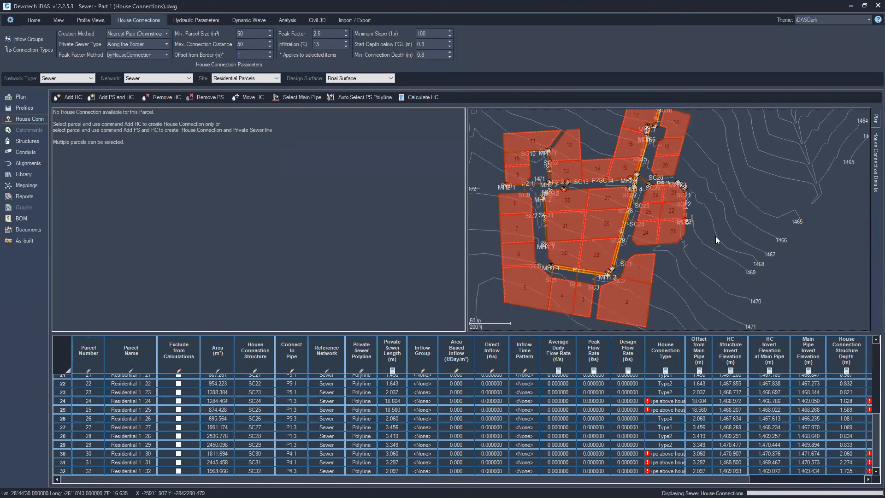
Inspect the generated private sewer profiles for parcels 12 and 11 in the plan
middle_drag(715, 236, 718, 301)
scroll(619, 243, up, 2)
scroll(608, 232, up, 3)
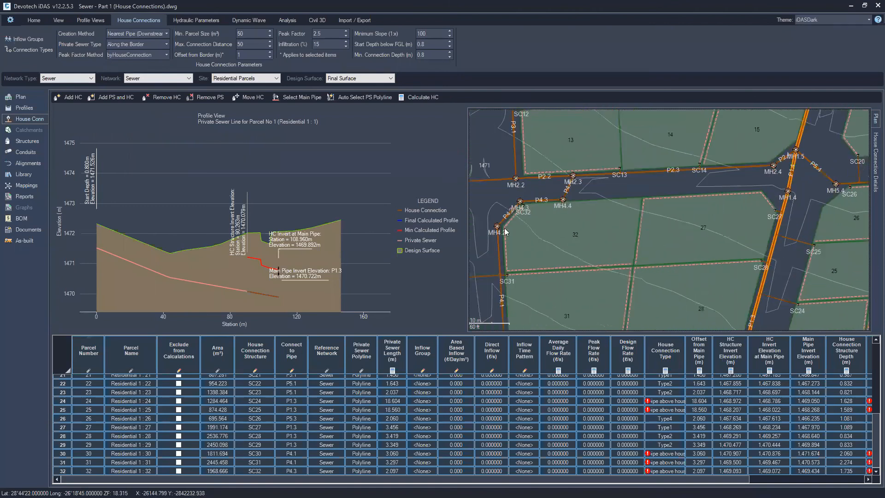
middle_drag(719, 194, 815, 331)
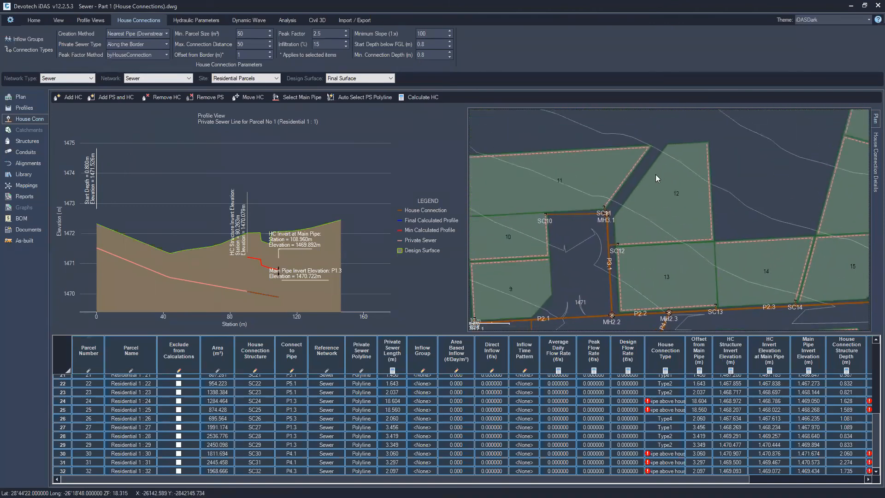
click(643, 212)
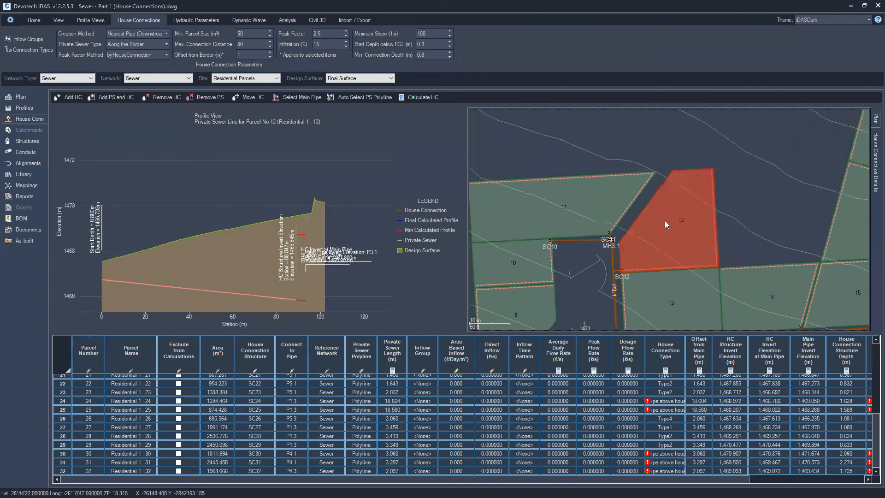
click(572, 212)
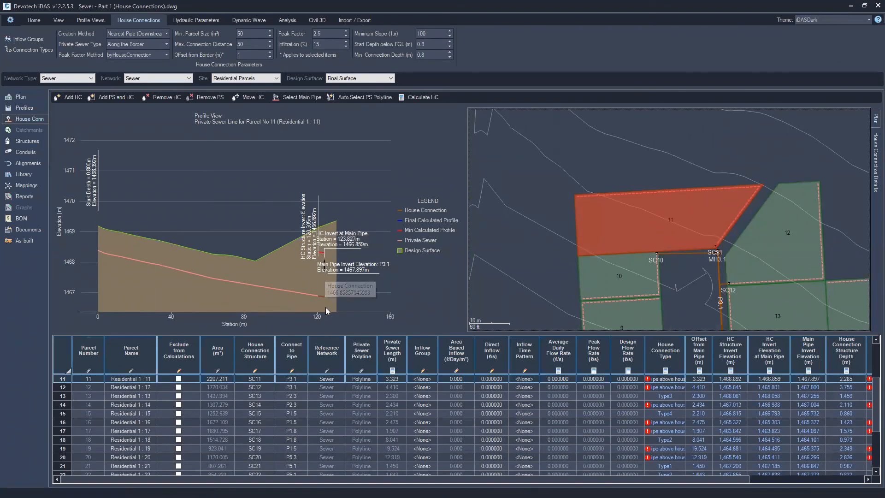
Open the Profiles module and inspect the main sewer profile from MH1.1 to MH1.10
click(22, 108)
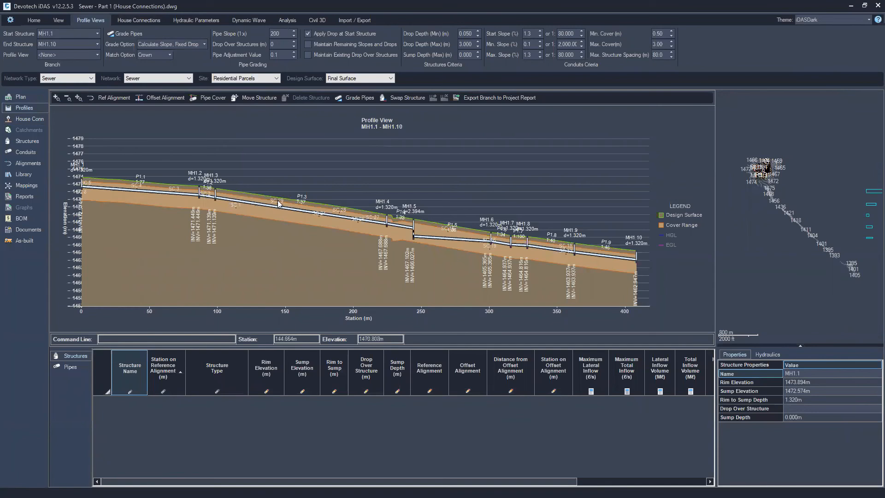
drag(214, 166, 313, 244)
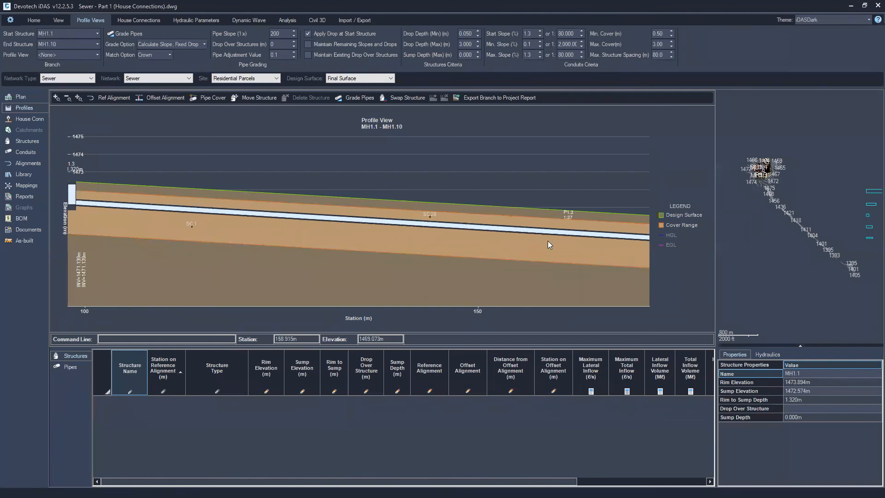
click(78, 97)
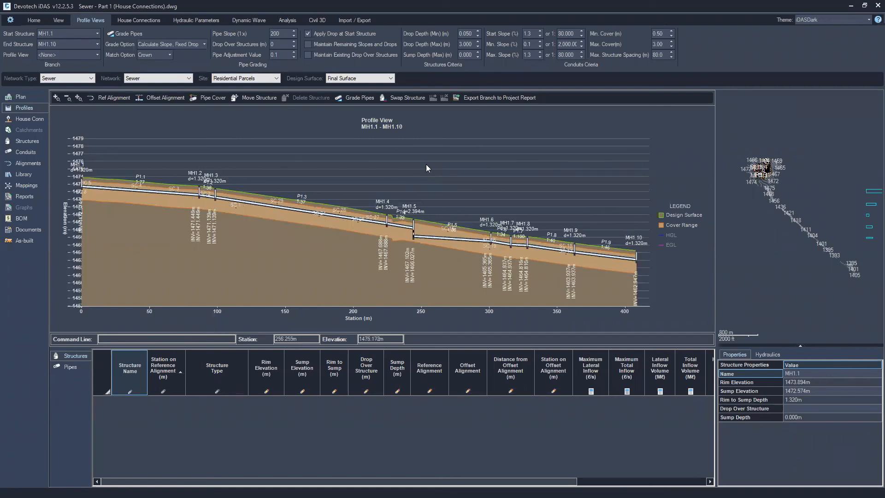
Close Pipe Manager to return to the Civil 3D drawing
click(32, 21)
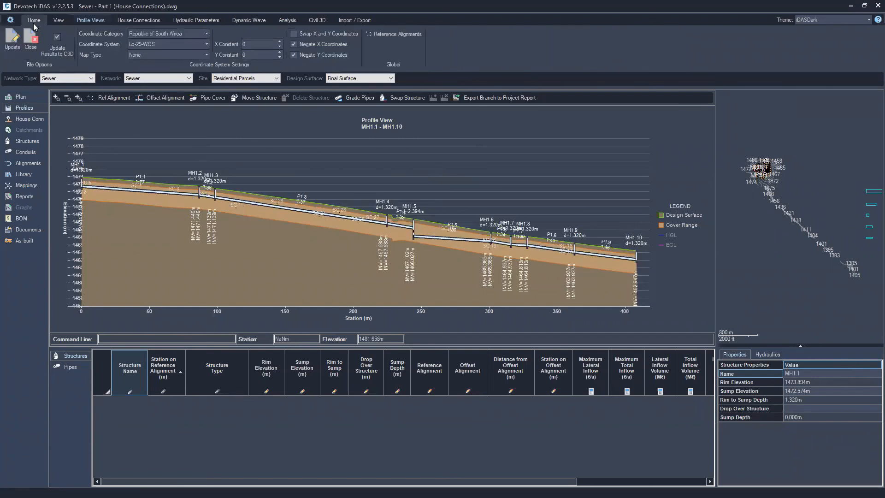
click(58, 41)
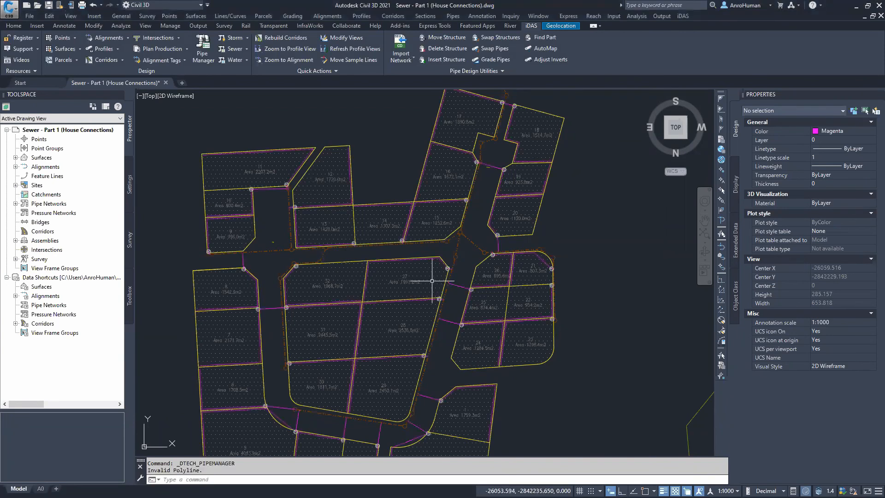
Stretch the bend vertex of parcel 12's private sewer polyline to near the house connection on the parcel's western boundary
scroll(318, 196, up, 4)
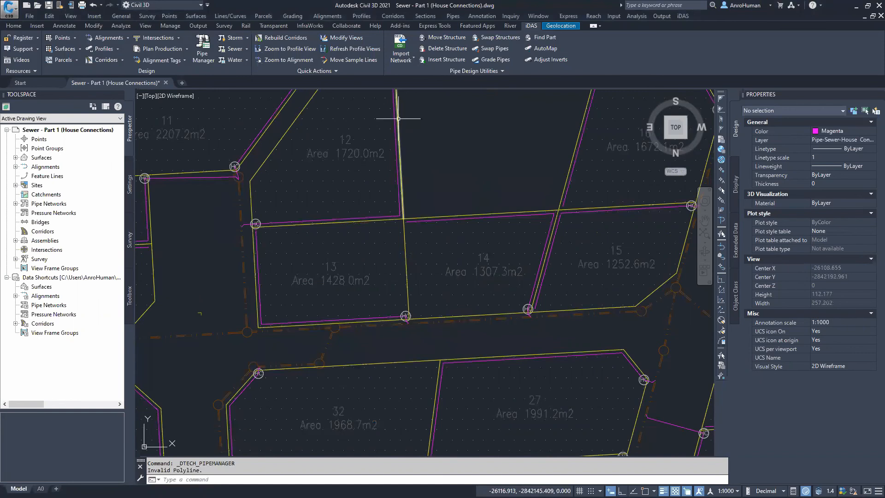
middle_drag(418, 141, 461, 175)
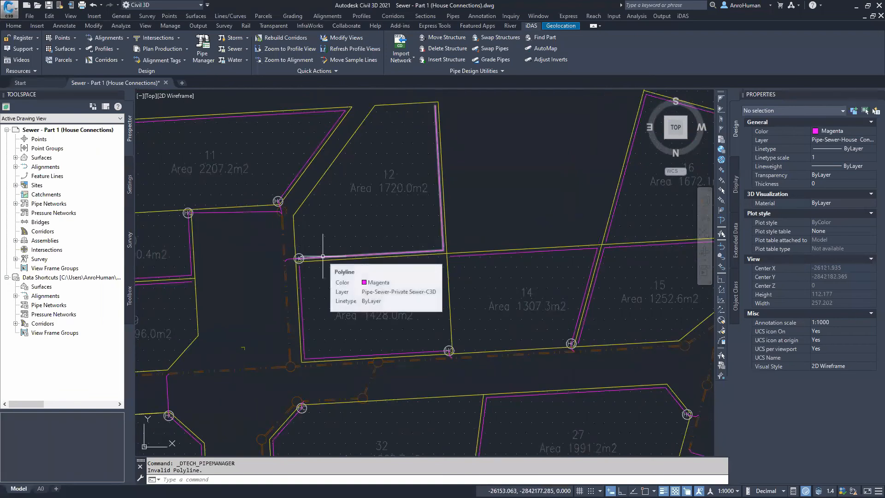
scroll(389, 247, up, 3)
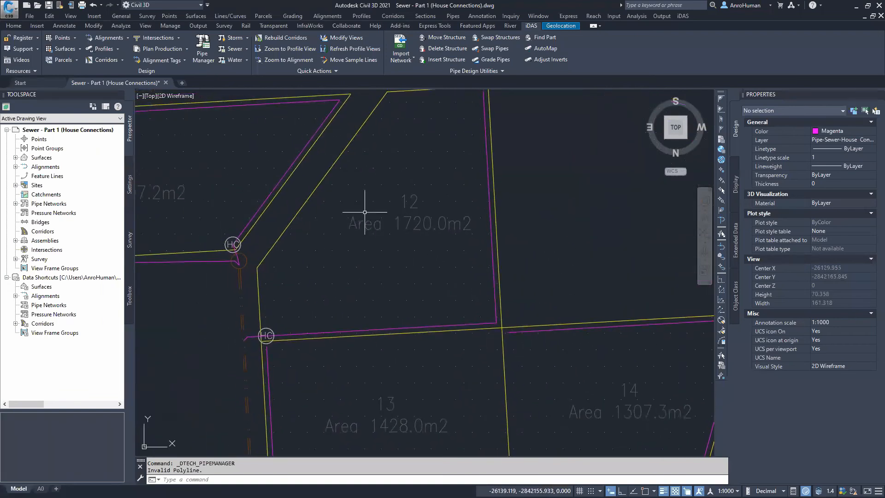
click(499, 324)
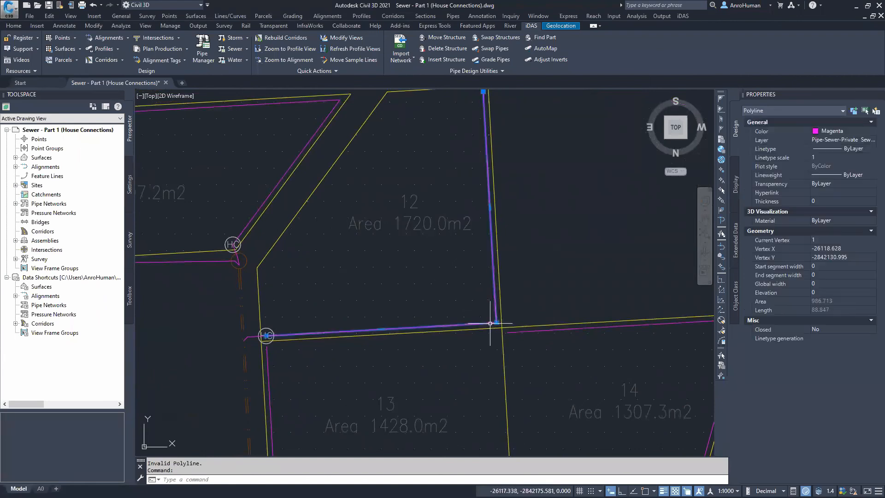
click(498, 323)
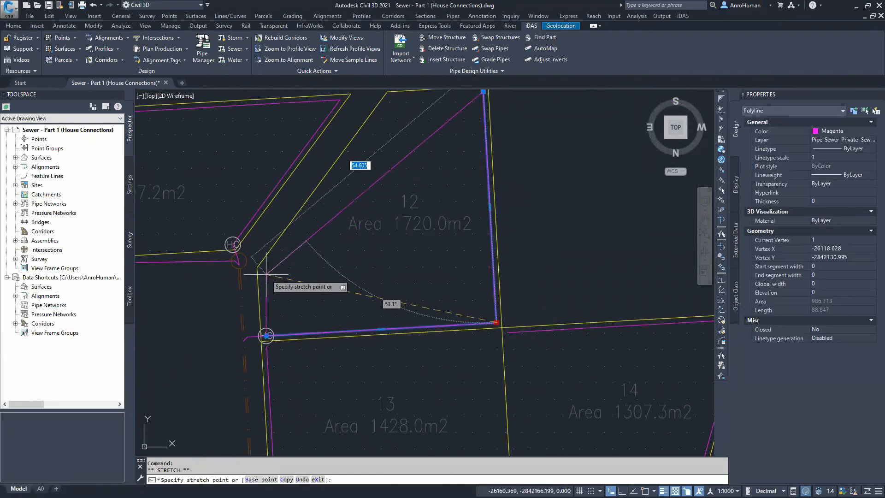
scroll(262, 272, up, 2)
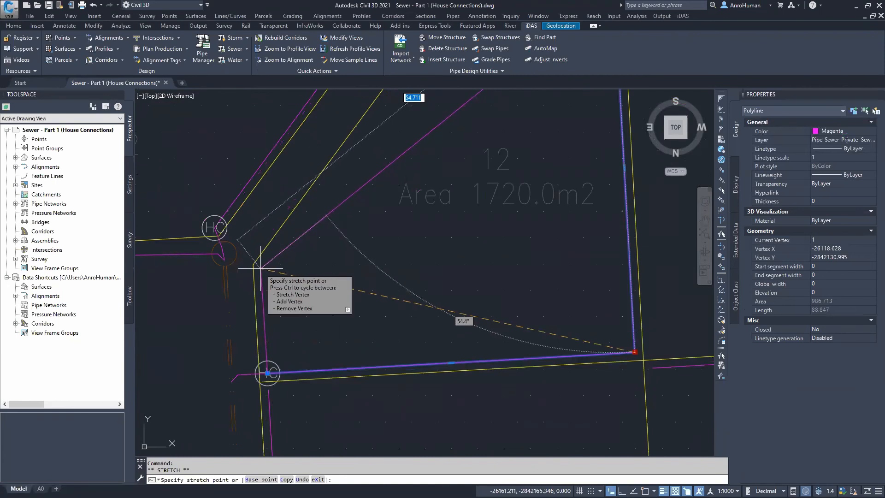
key(Down)
click(261, 267)
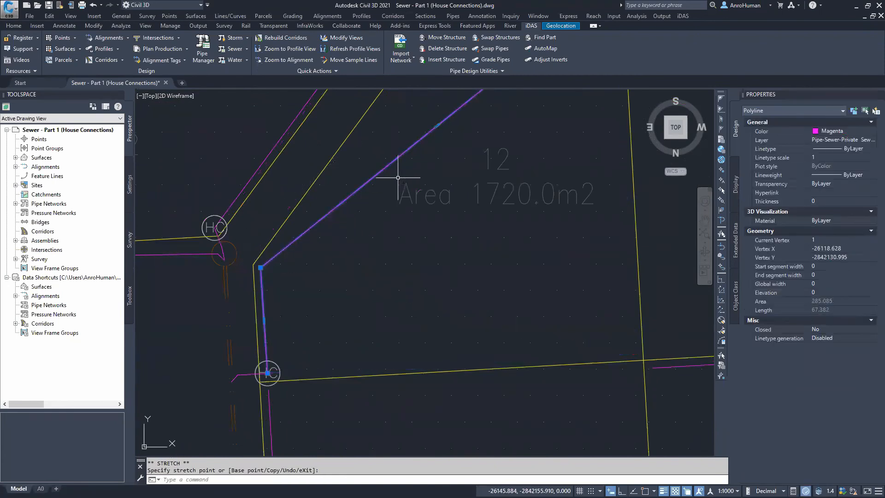
Stretch the private sewer polyline's upper end vertex to the parcel's northern corner
middle_drag(396, 176, 325, 329)
click(540, 135)
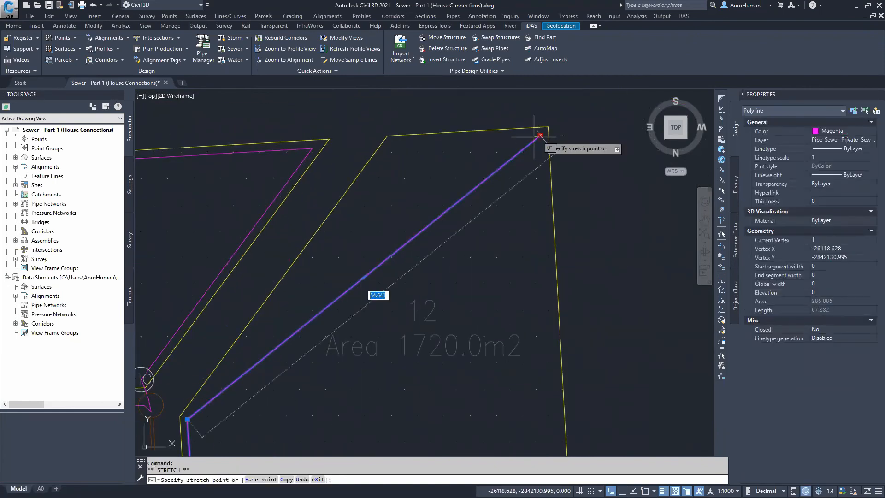
click(394, 141)
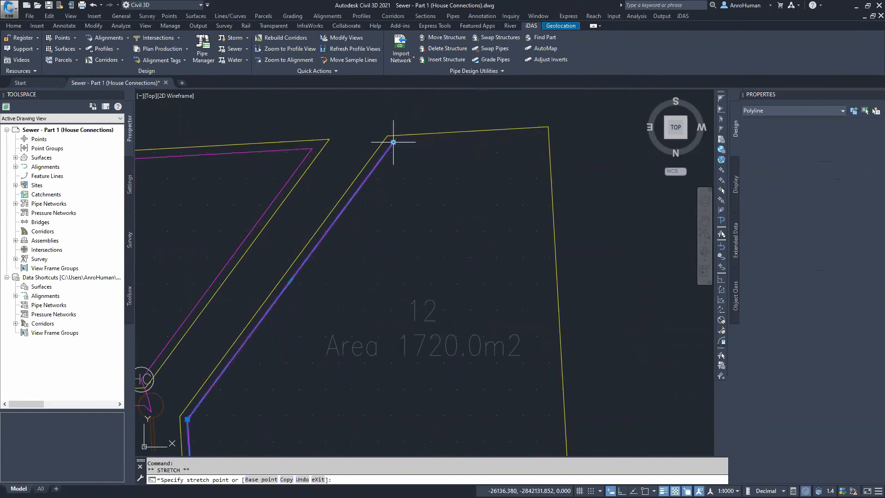
middle_drag(357, 280, 369, 260)
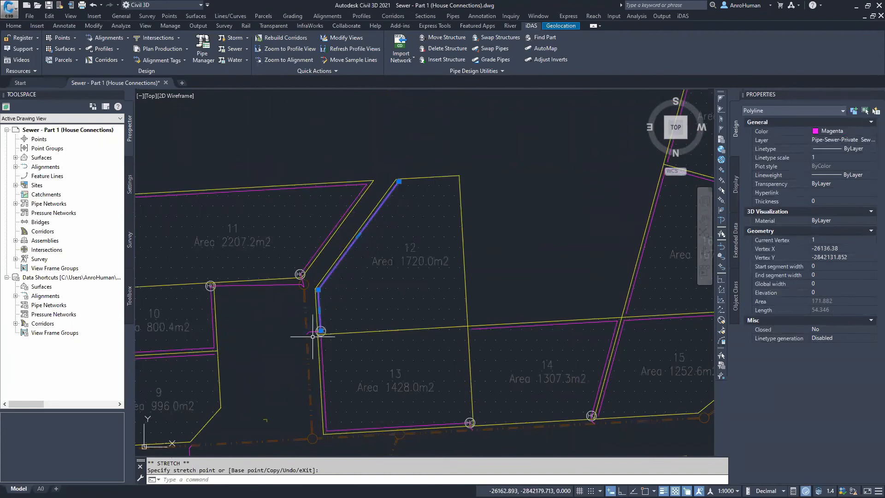
scroll(313, 337, up, 5)
key(Escape)
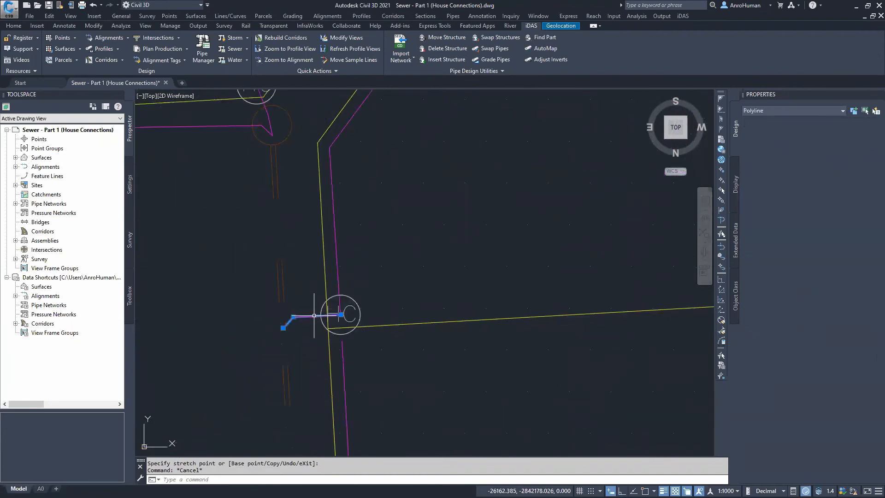
Inspect the house connection polyline and structure at parcel 12
key(Escape)
click(353, 319)
key(Escape)
click(354, 319)
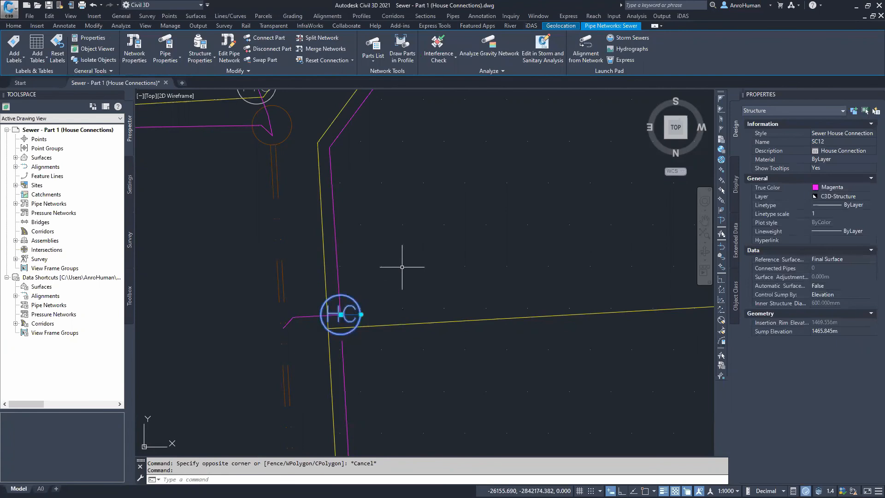
scroll(403, 267, down, 4)
middle_drag(420, 229, 381, 311)
key(Escape)
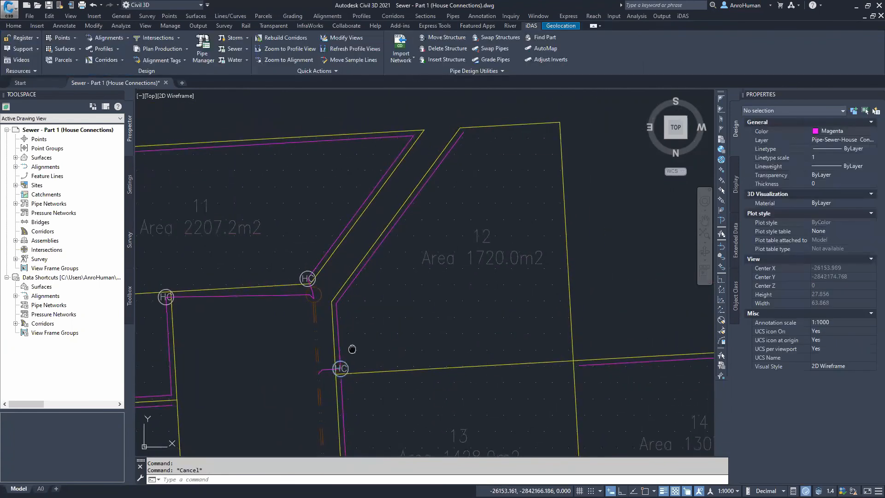
middle_drag(352, 349, 354, 337)
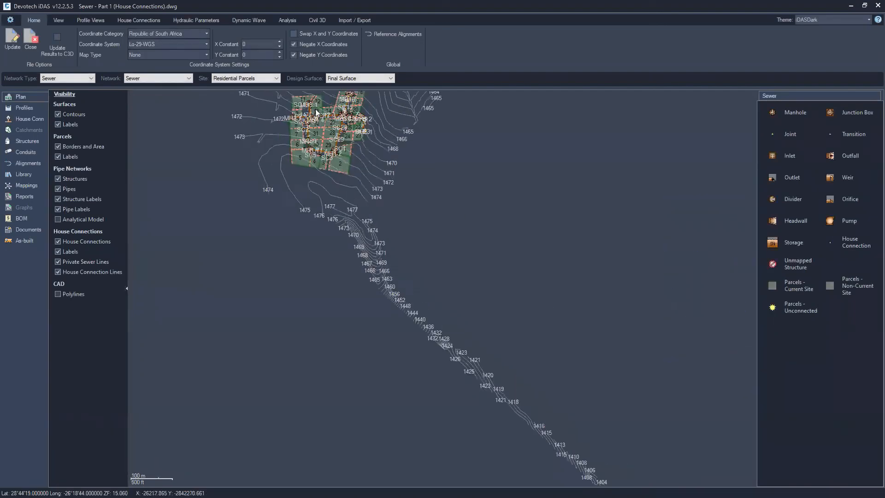
Open the House Connections module in Pipe Manager, view parcel 12's connection and update the results
scroll(317, 112, up, 5)
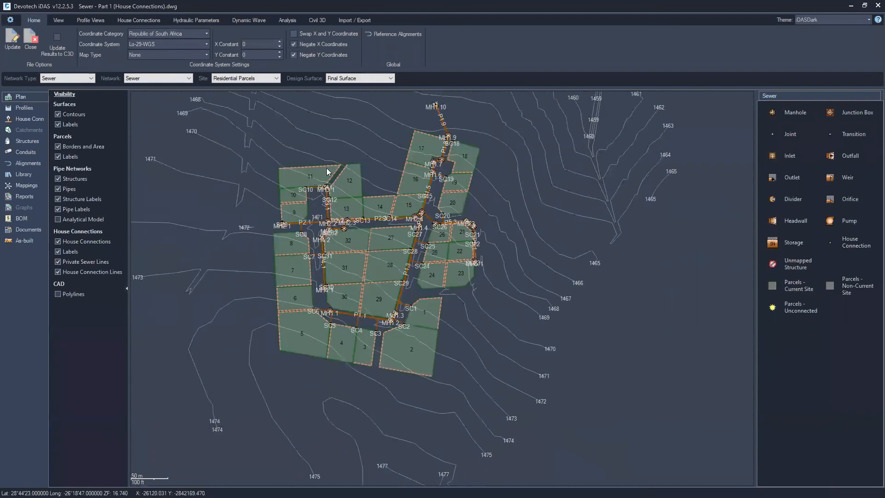
scroll(327, 172, up, 10)
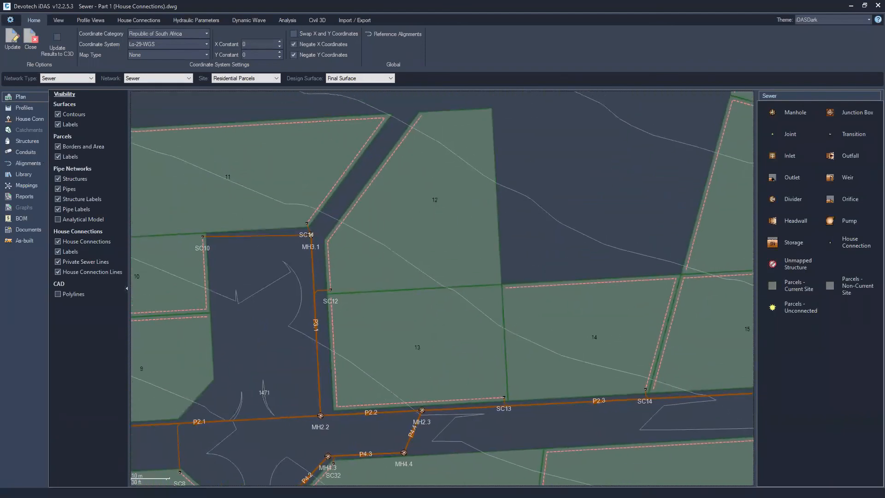
click(24, 119)
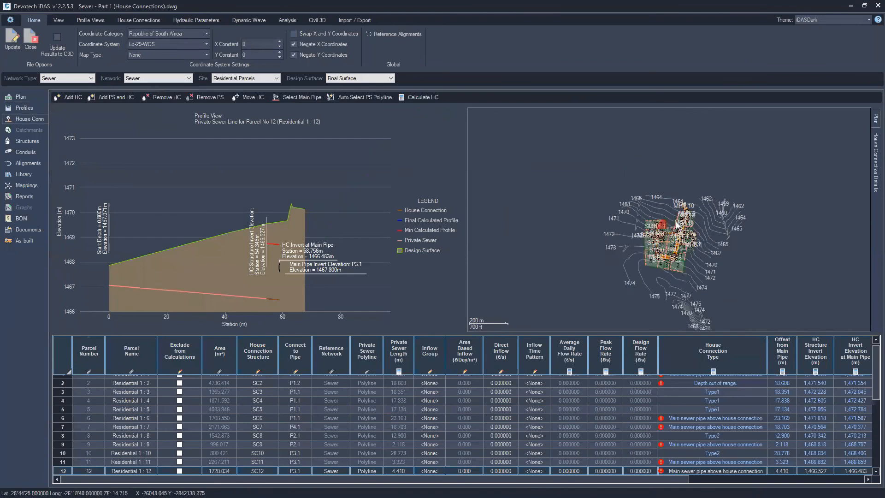
scroll(677, 226, up, 10)
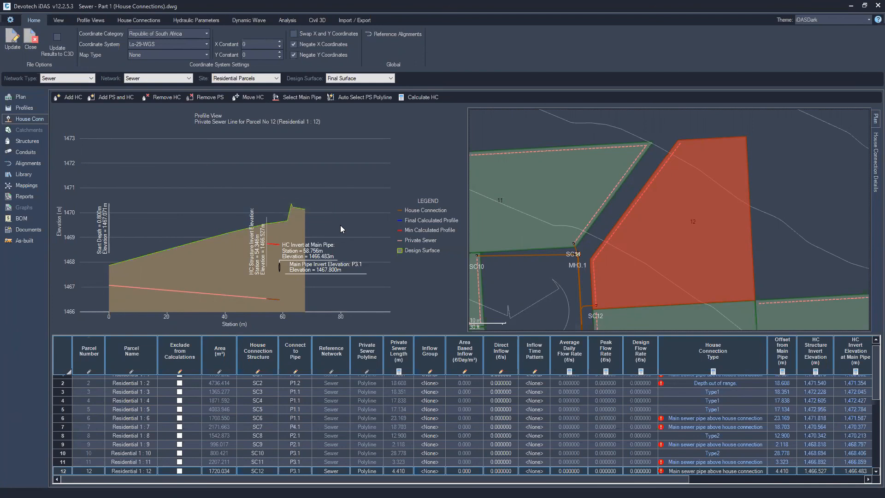
click(16, 41)
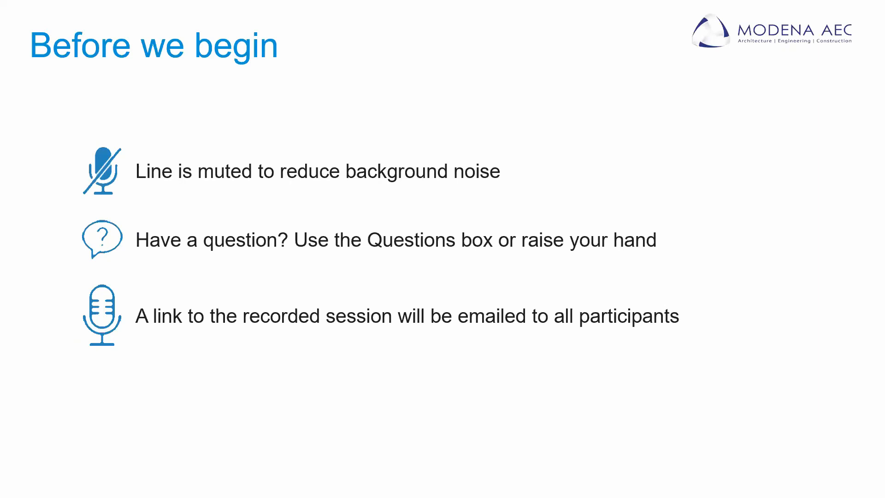
key(Right)
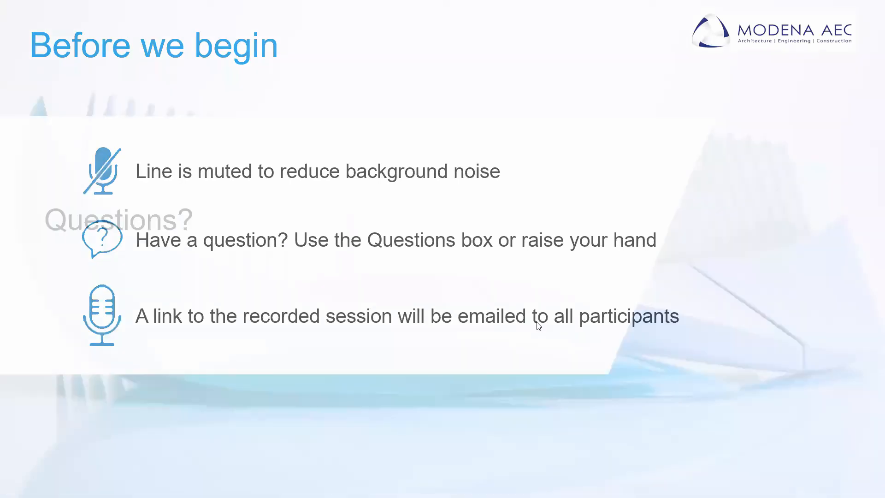
key(Right)
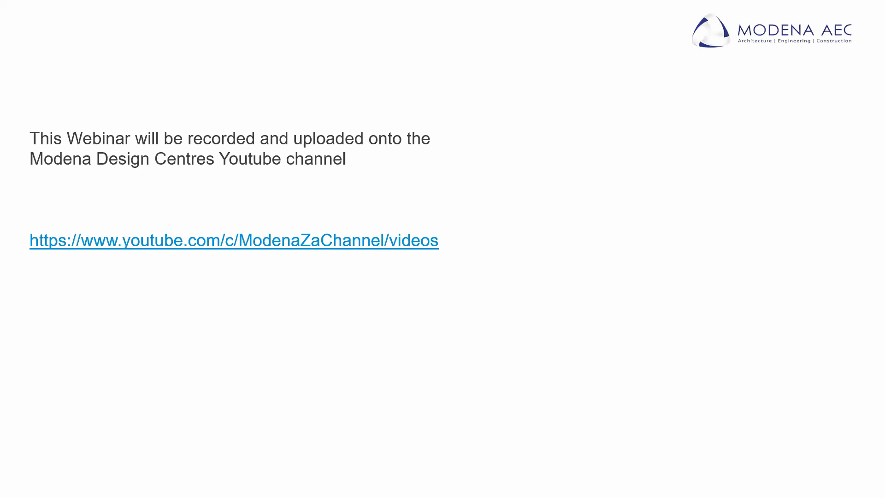
key(Right)
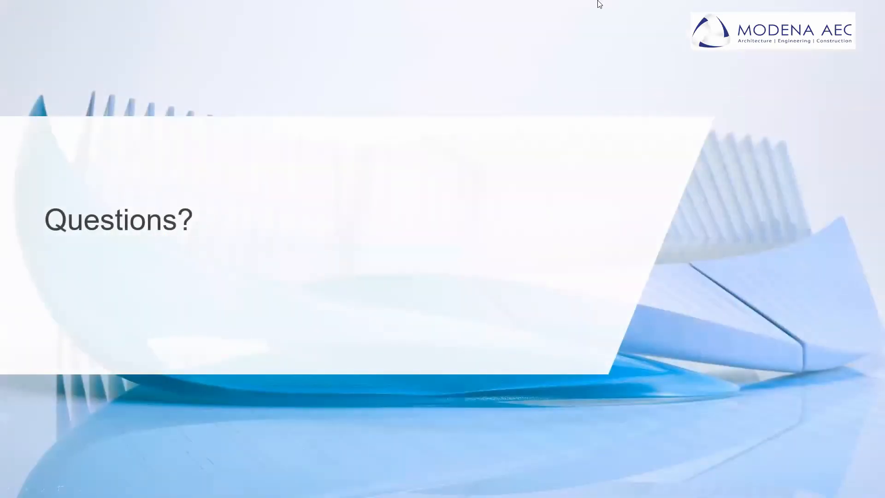